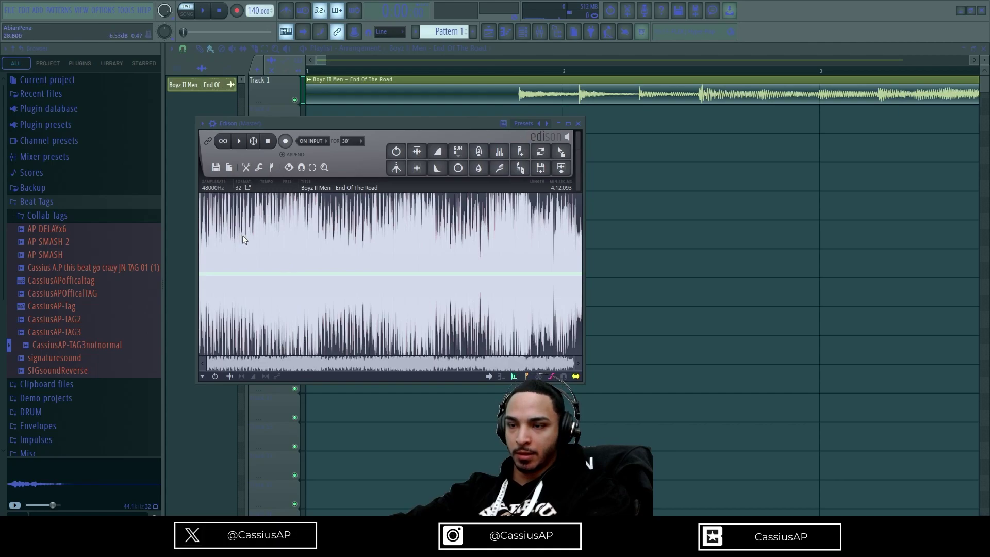
- Place the Boyz II Men sample from Edison at bar 1 of Track 1, replacing the original audio clip
drag(561, 153, 663, 149)
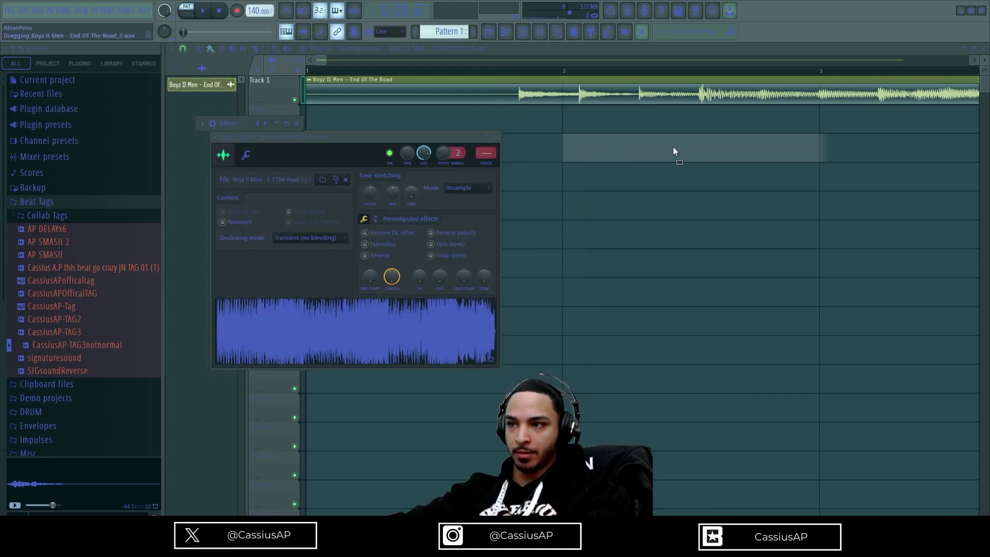
right_click(626, 95)
scroll(586, 172, down, 3)
scroll(585, 172, down, 1)
drag(578, 152, 11, 16)
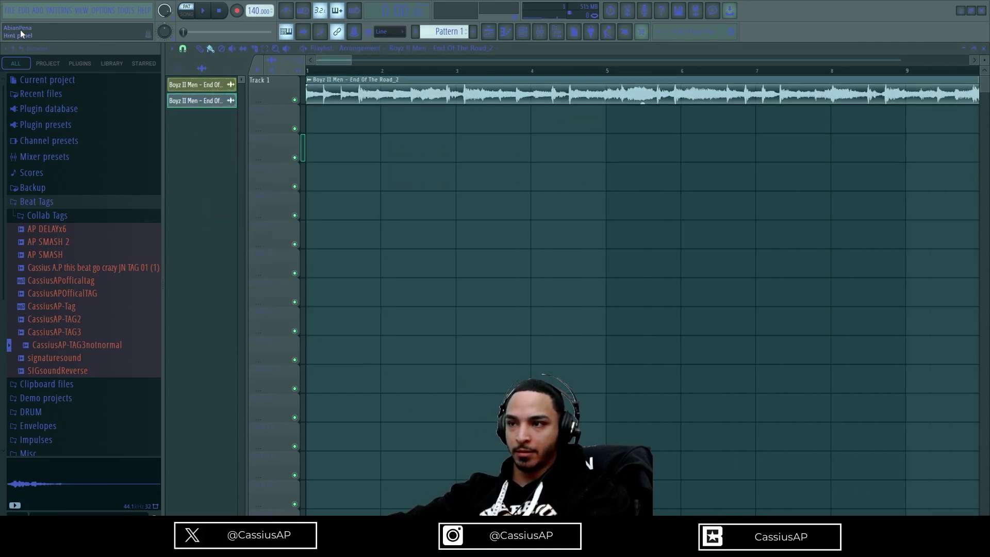
scroll(469, 77, down, 5)
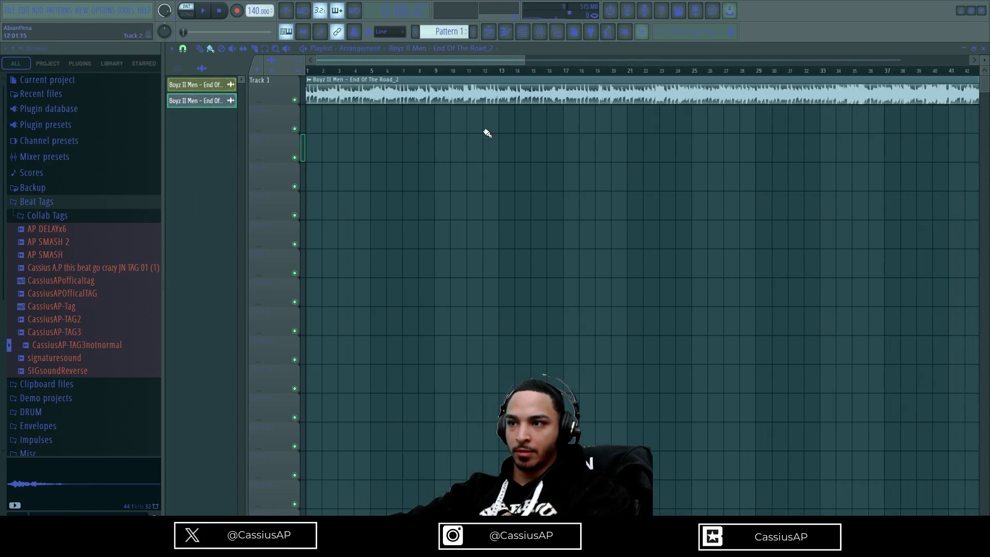
- Raise the End Of The Road_2 sample's pitch, lower its channel volume and set the time-stretching mode to Auto
double_click(405, 80)
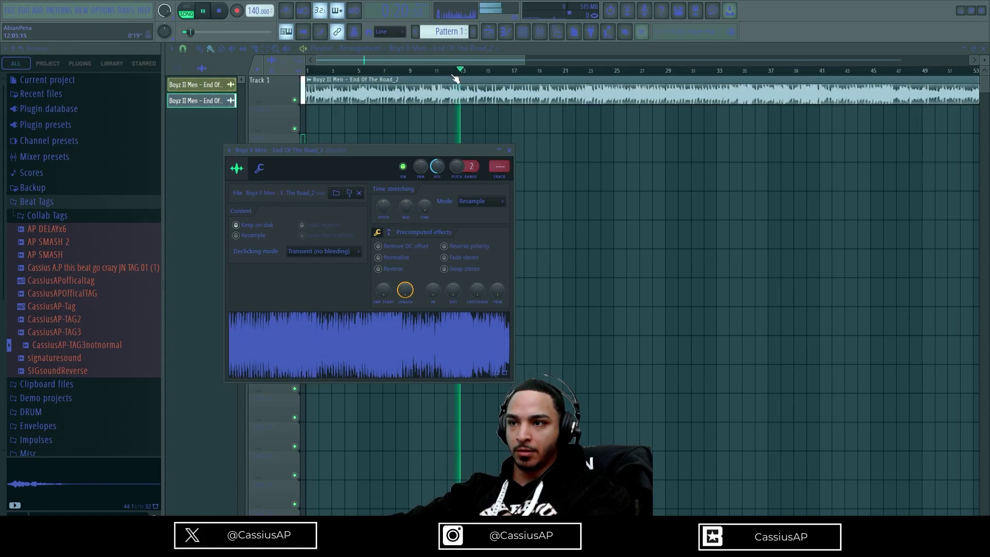
click(432, 72)
key(space)
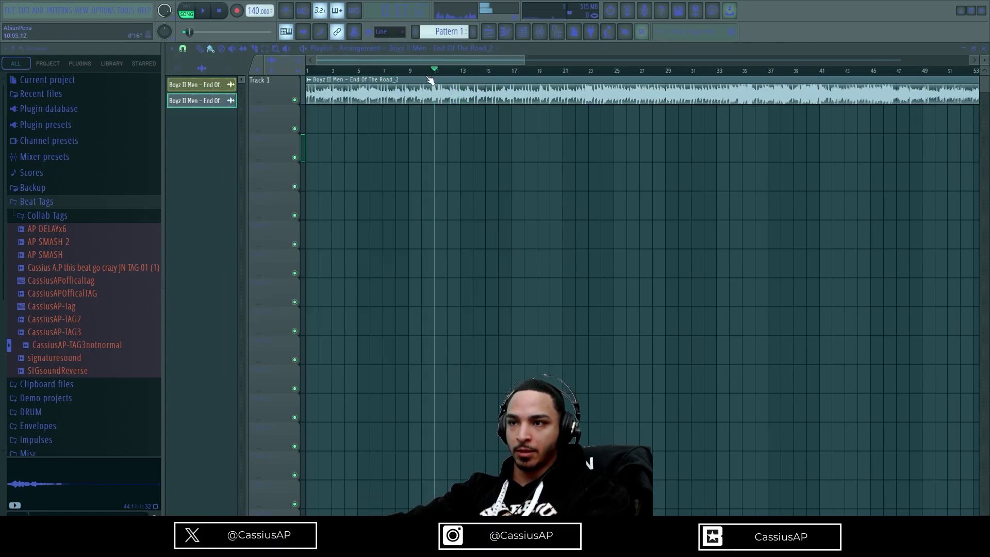
double_click(436, 88)
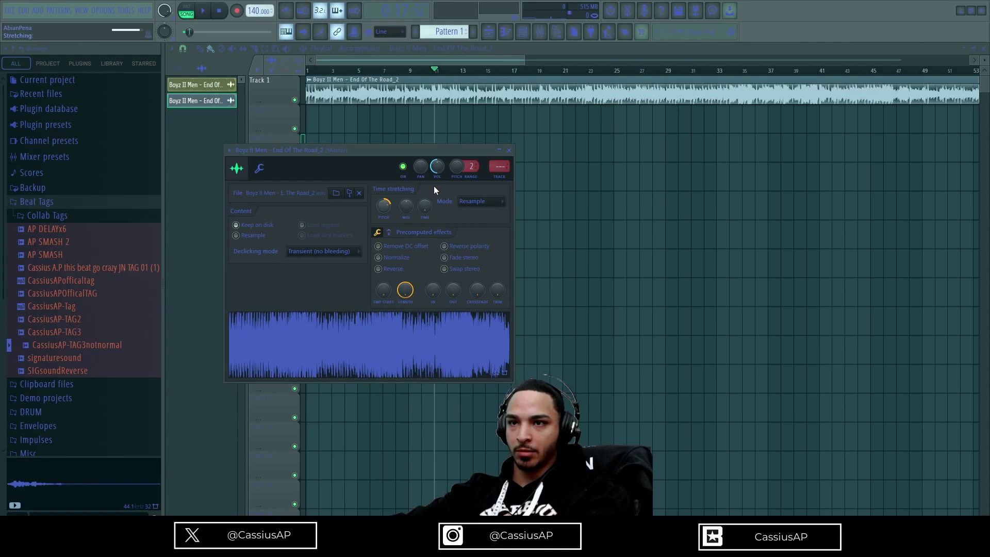
drag(437, 167, 437, 184)
key(space)
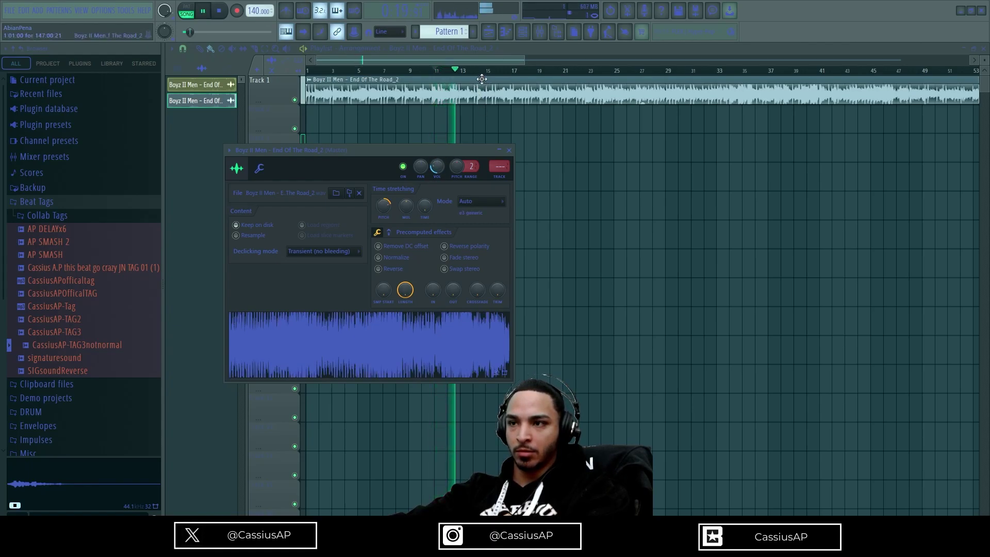
key(Escape)
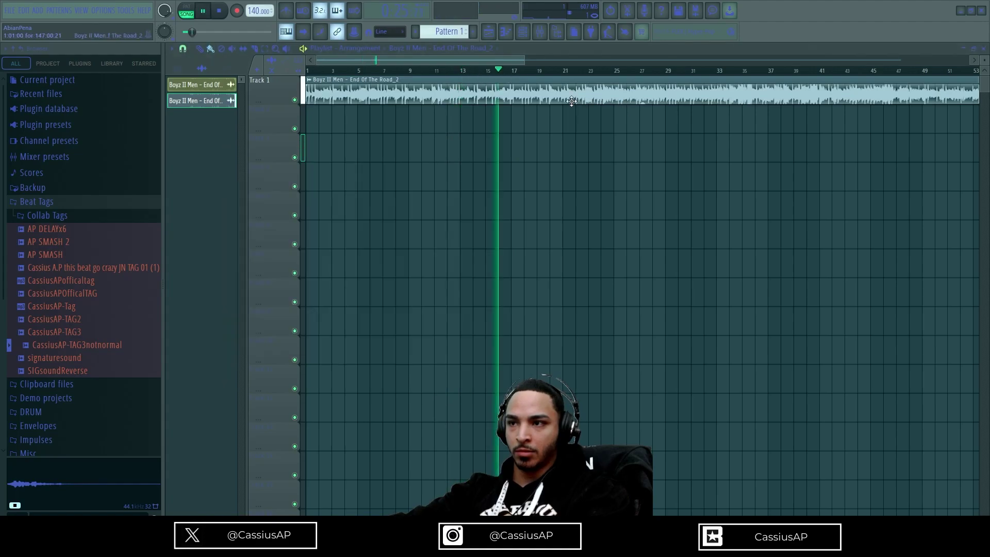
- Audition the clip from several points between bars 20 and 36 and park the playhead at bar 34
click(552, 72)
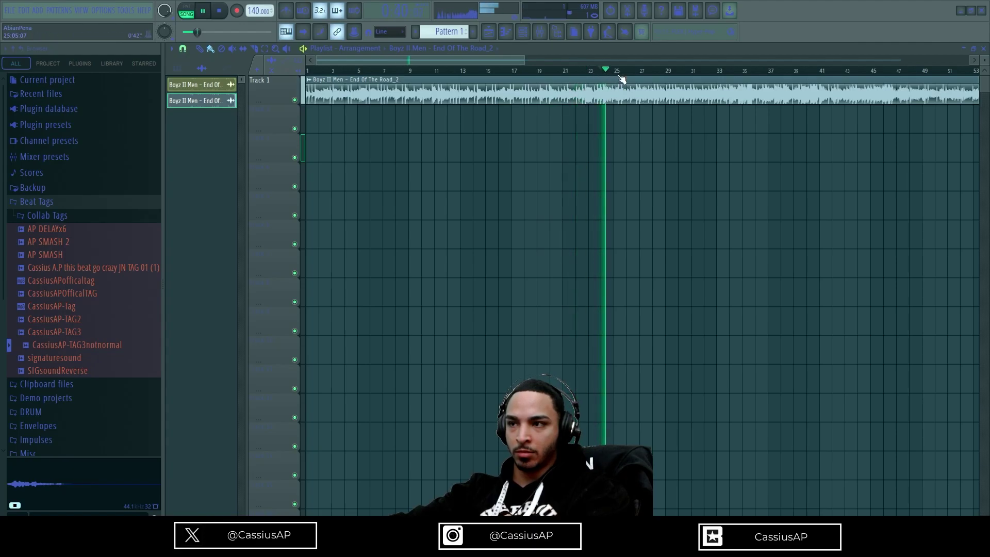
click(642, 70)
click(690, 70)
click(749, 72)
click(729, 70)
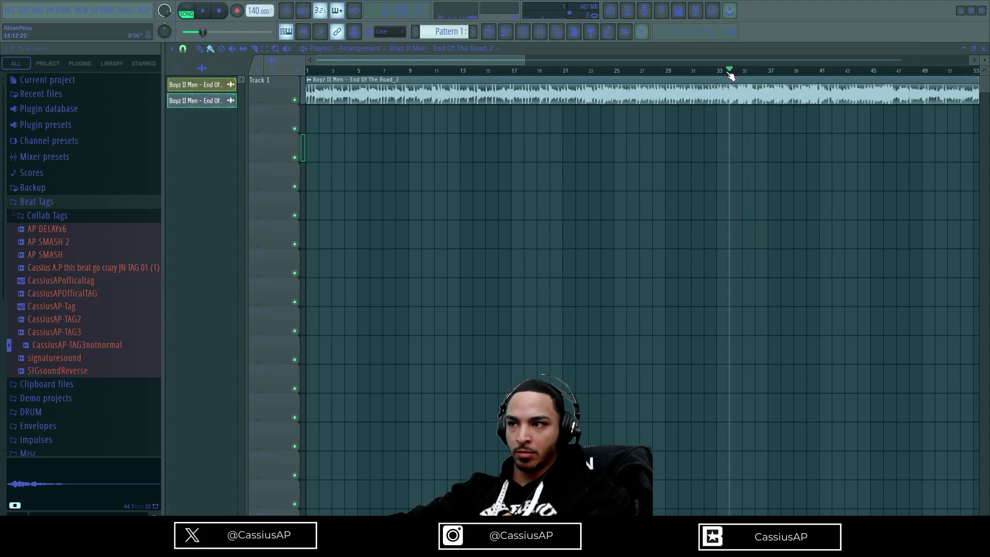
click(729, 71)
scroll(754, 126, up, 4)
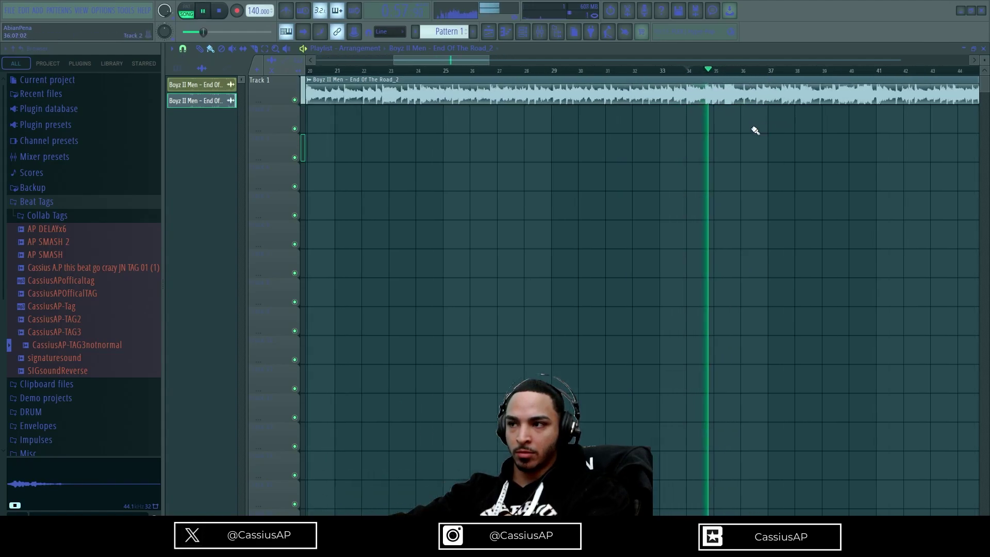
drag(476, 60, 500, 60)
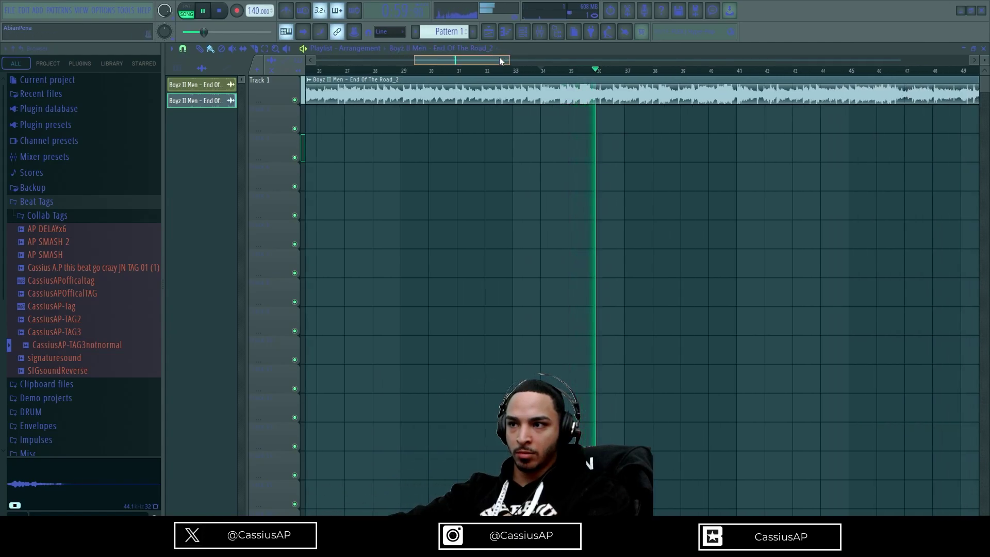
key(space)
key(space)
click(539, 71)
key(space)
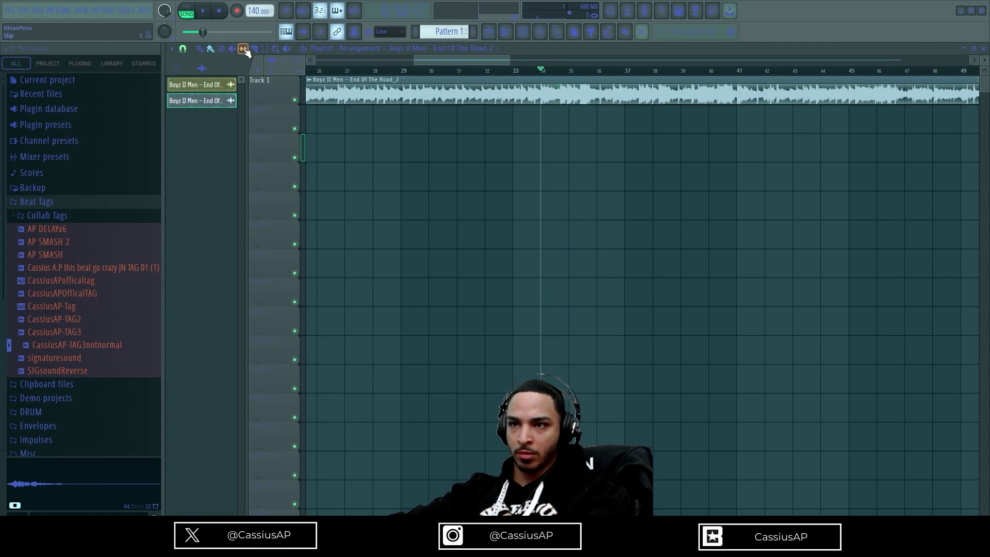
- Slice the Track 1 clip at bar 34 and play the audio from the cut
scroll(580, 145, up, 8)
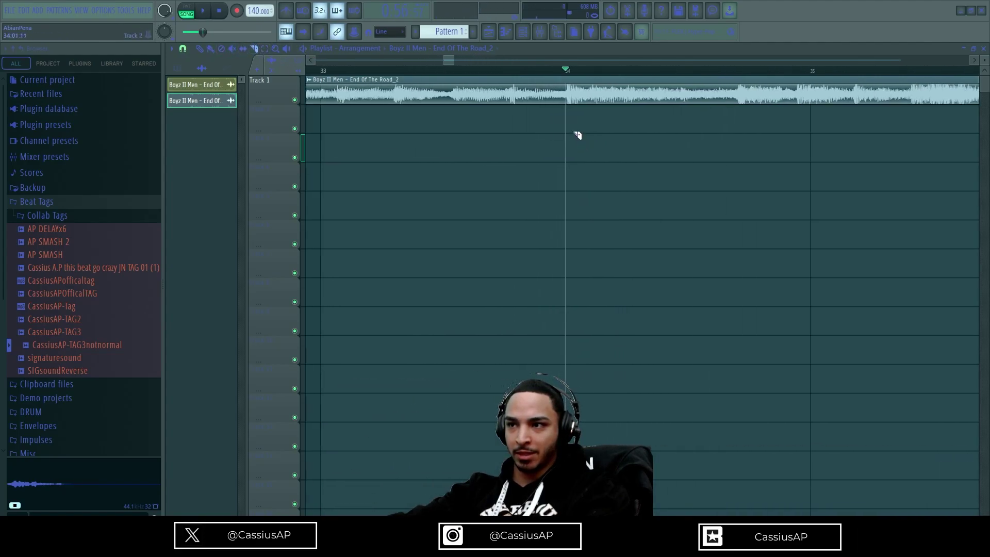
scroll(580, 126, down, 5)
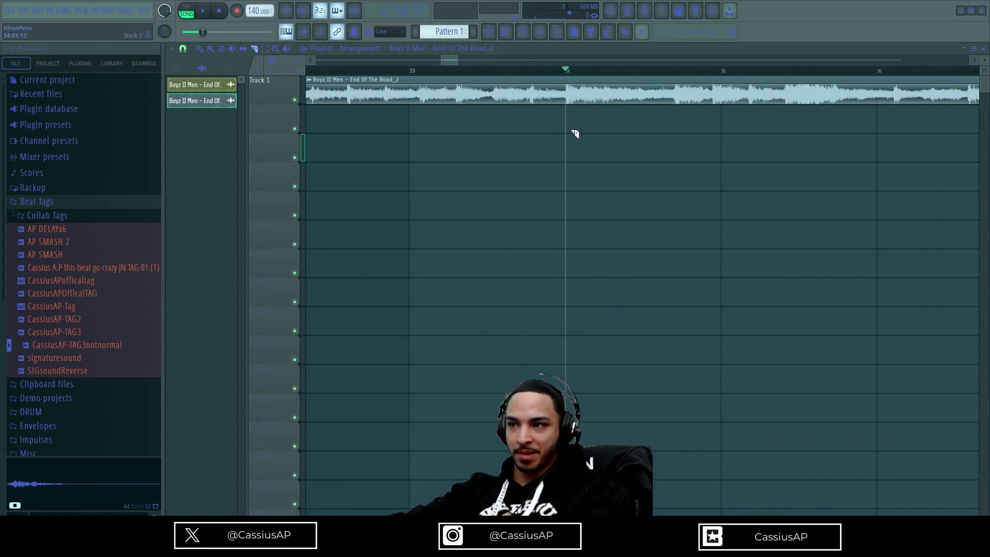
scroll(567, 98, up, 1)
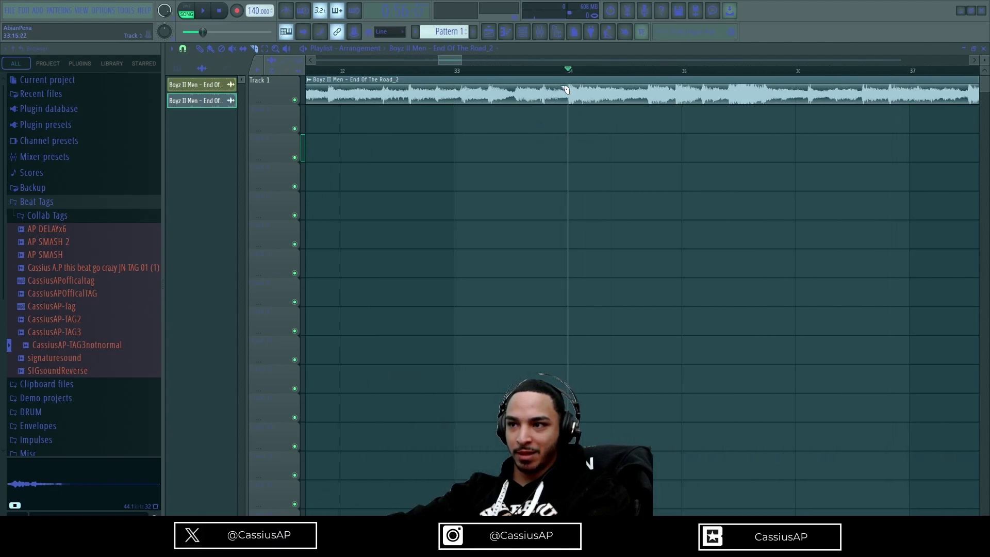
scroll(578, 155, up, 6)
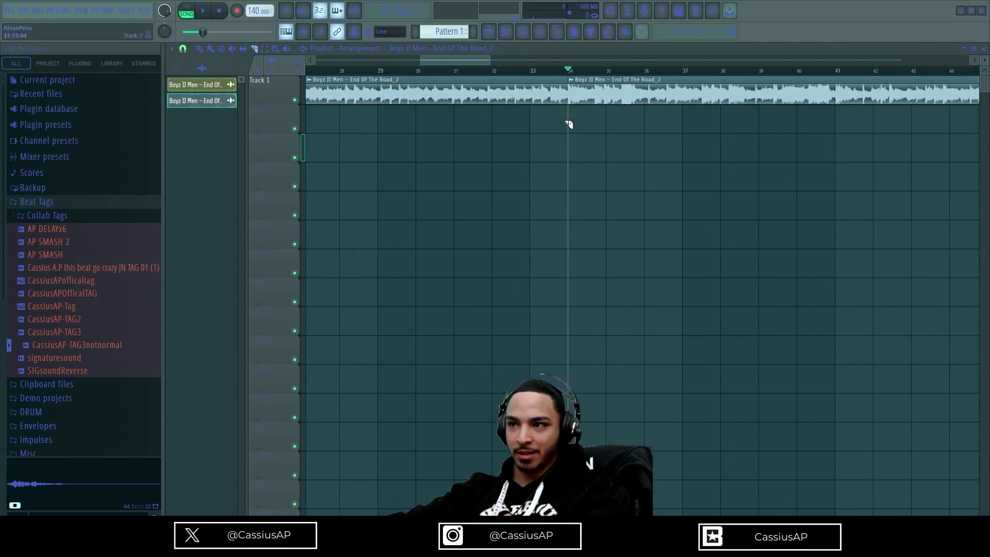
scroll(566, 130, up, 1)
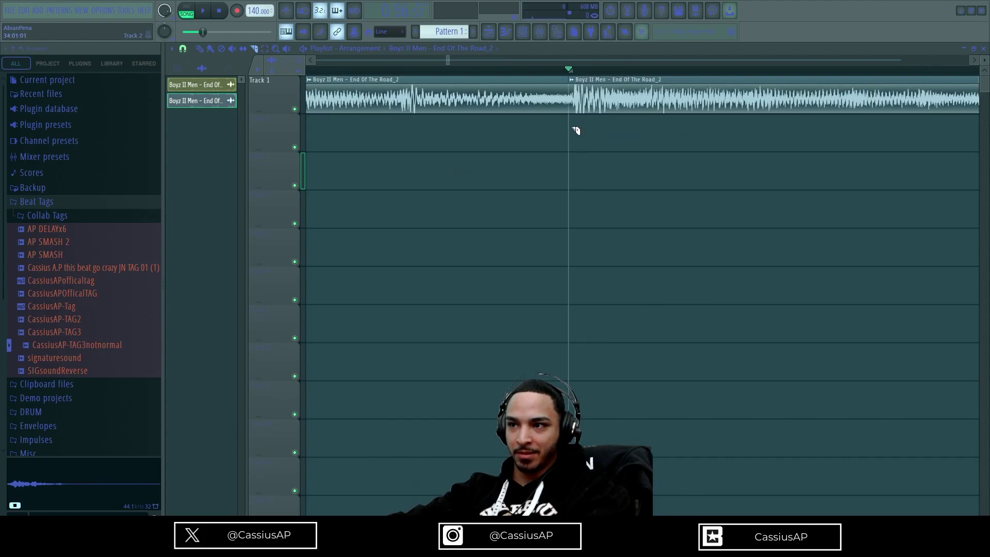
scroll(586, 149, down, 5)
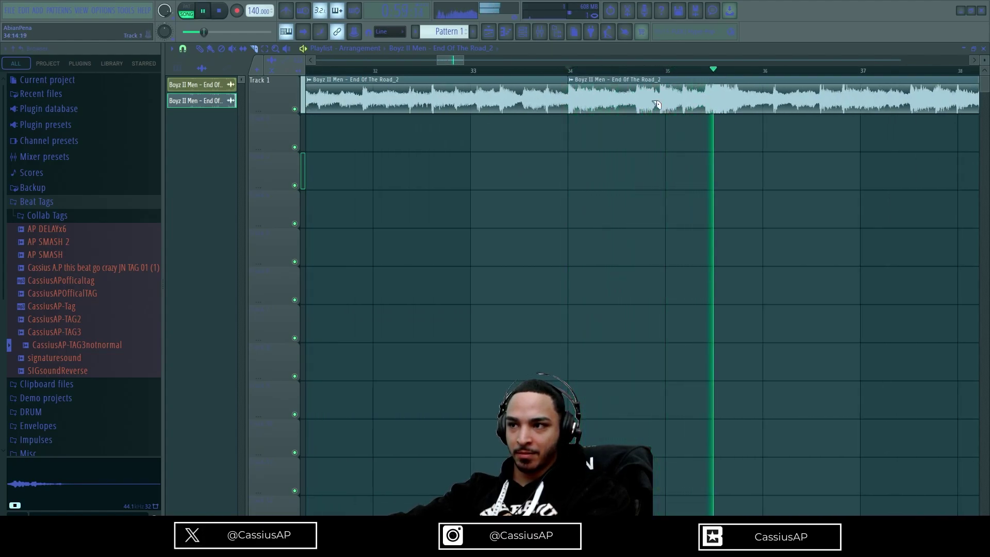
key(space)
- Delete the clip portion before bar 34 and move the remaining clip to bar 1 of Track 1
right_click(503, 106)
scroll(568, 218, down, 7)
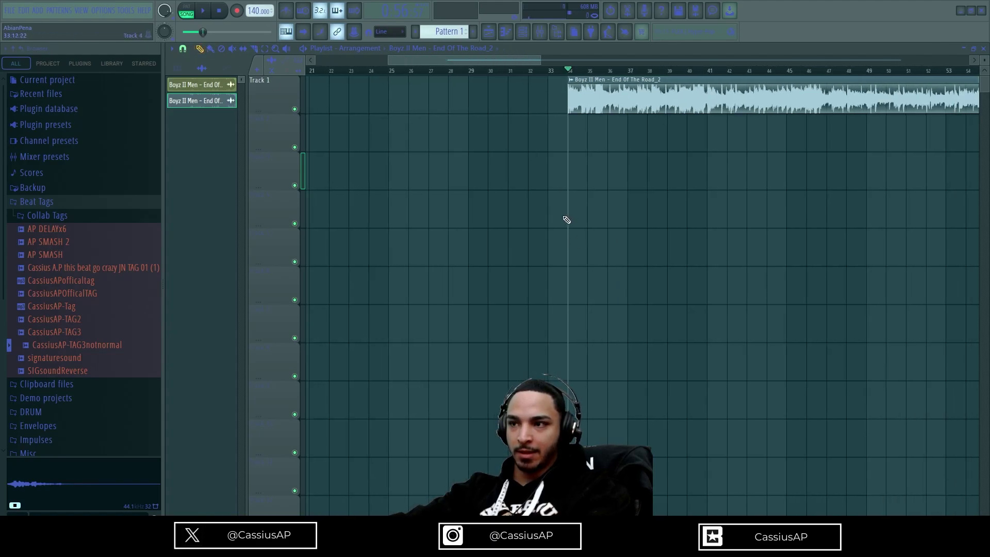
drag(595, 109, 2, 52)
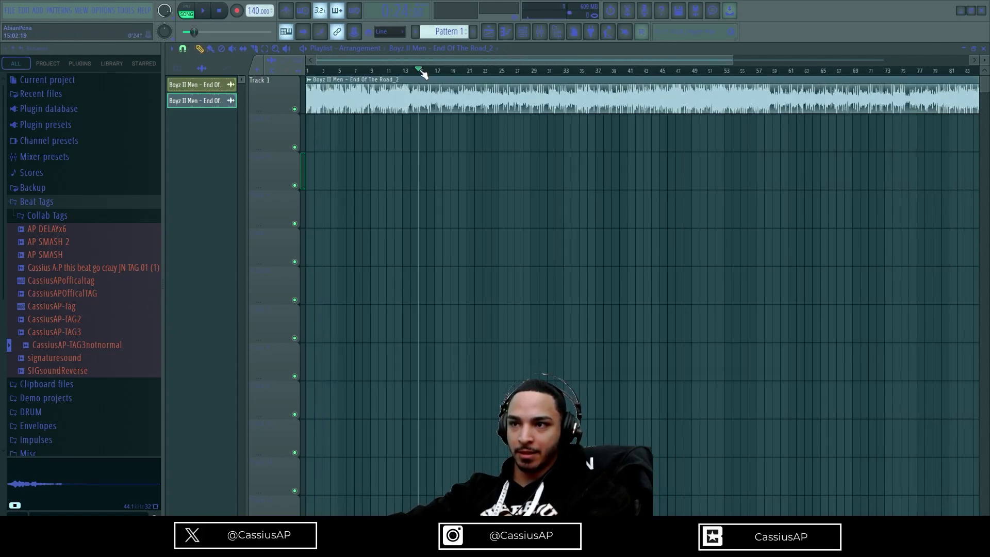
- Audition the clip around bars 13 to 15, slice it at bar 14 and delete everything after the cut
key(space)
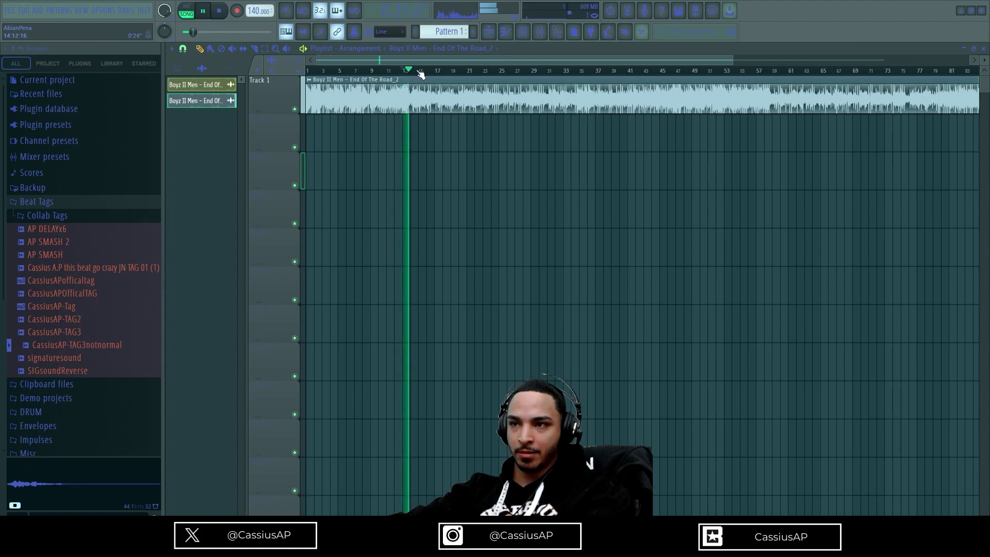
key(space)
scroll(417, 74, up, 5)
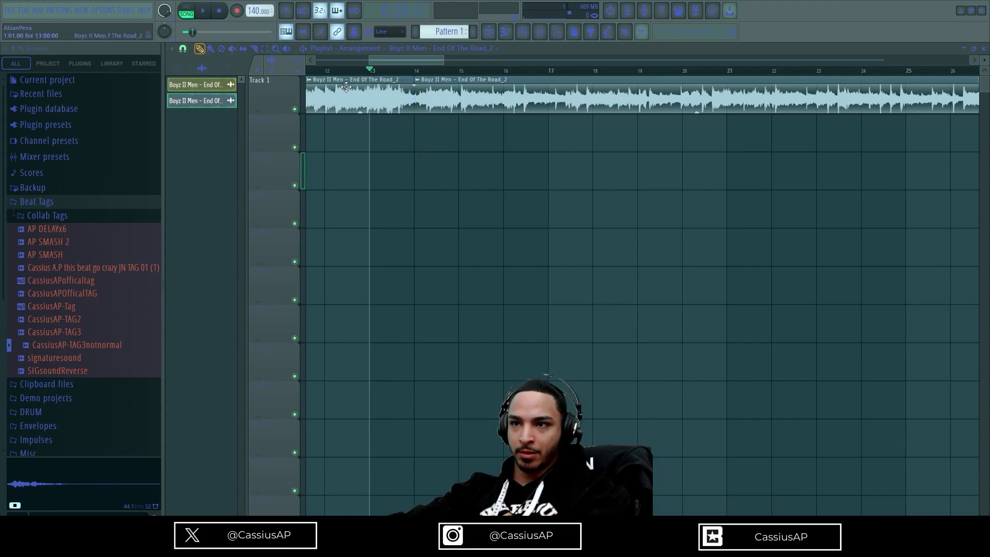
right_click(498, 101)
scroll(463, 165, down, 4)
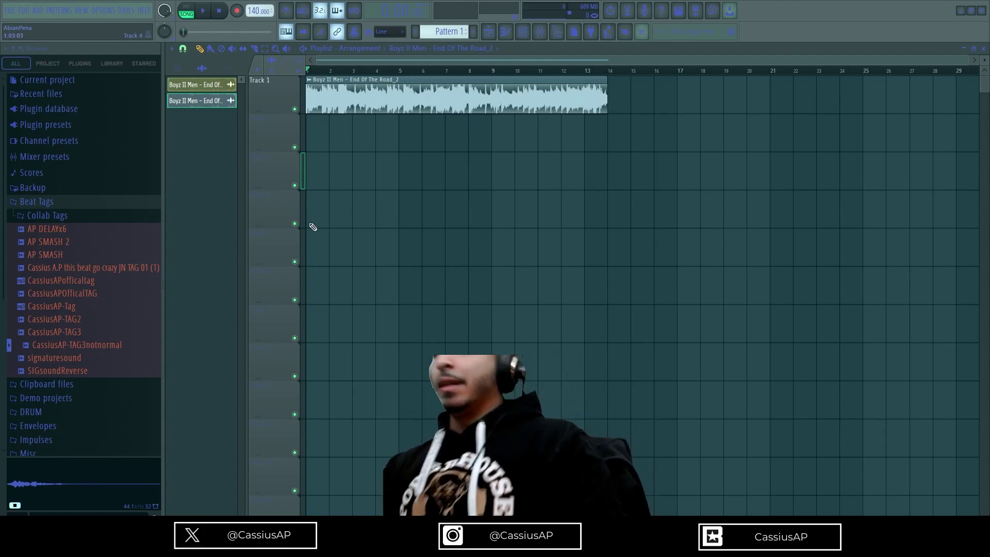
- Turn on the metronome and set the project tempo to 99 BPM, playing the clip against it
key(space)
scroll(346, 103, up, 4)
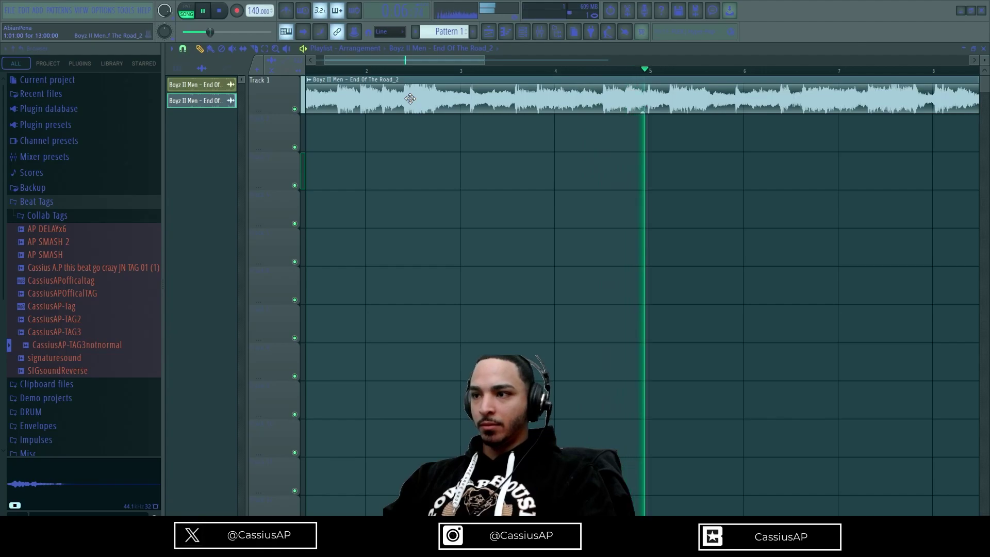
key(space)
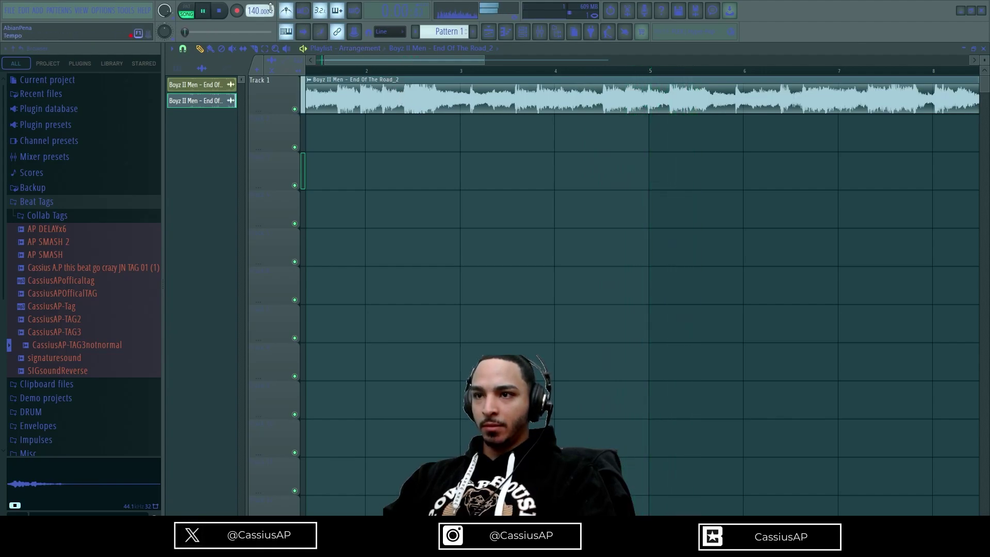
key(space)
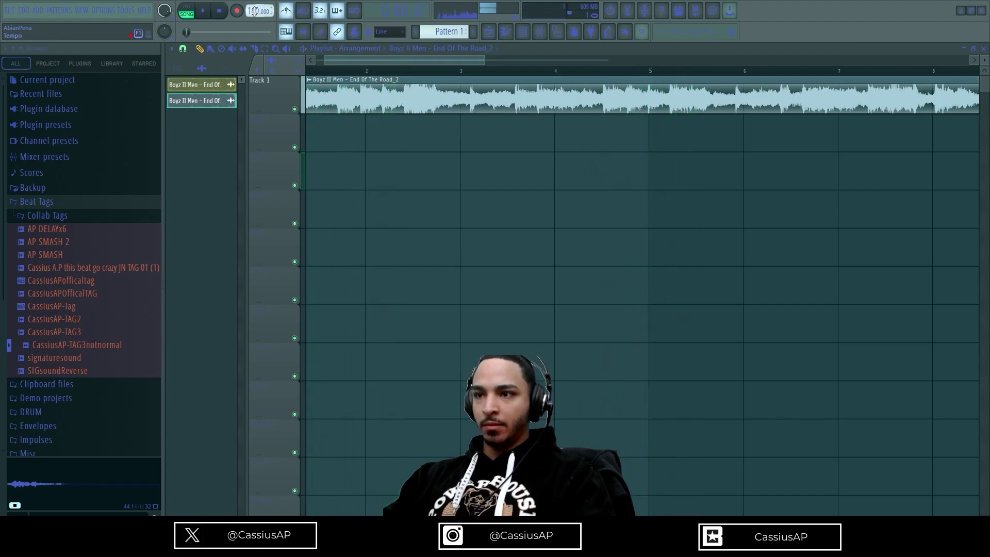
mouse_move(254, 11)
mouse_down()
mouse_move(253, 1)
mouse_move(253, 13)
mouse_up()
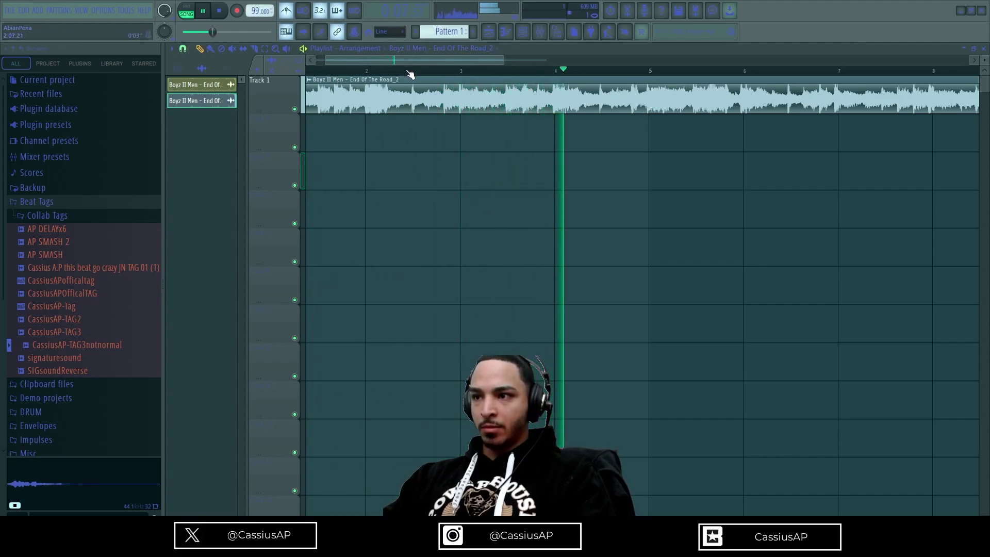
key(space)
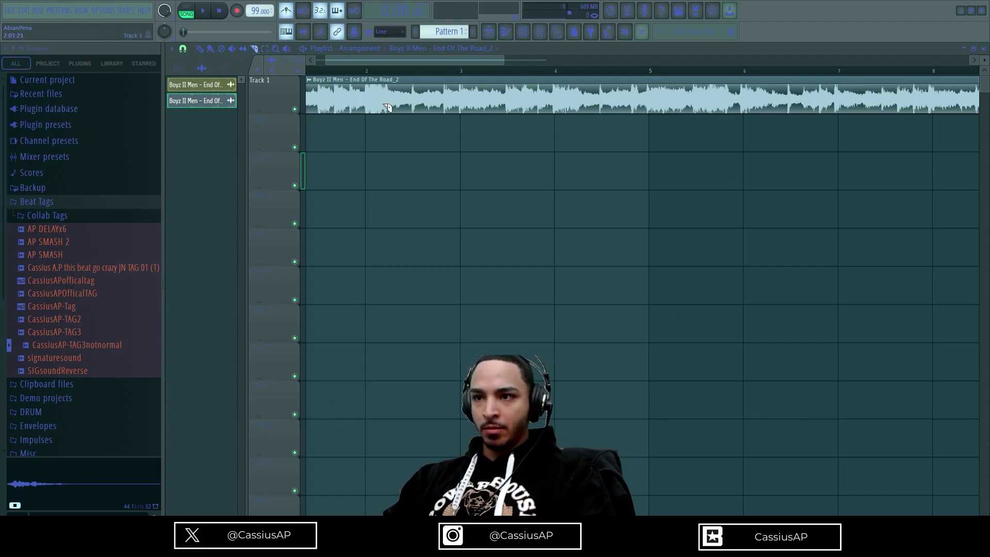
- Remove the clip portion before bar 2 and move the remaining clip to bar 1, playing it back
right_click(341, 79)
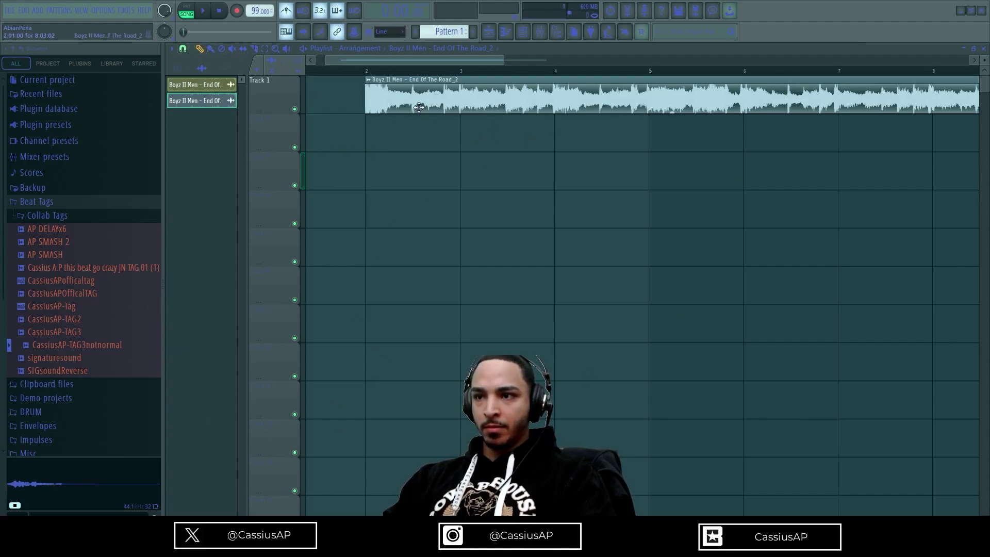
drag(384, 80, 302, 81)
key(space)
drag(361, 60, 238, 67)
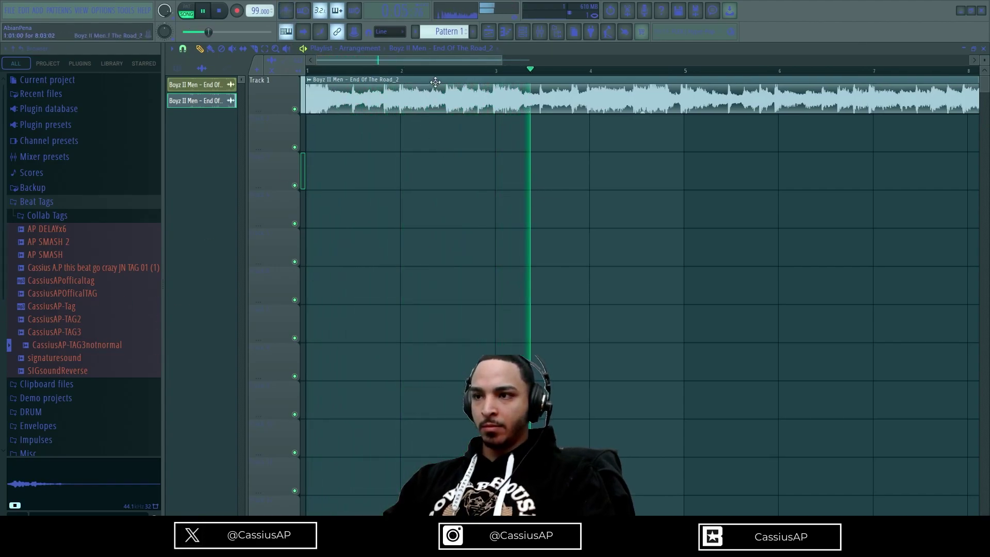
- Slice the clip at bar 9, try deleting the short tail after the cut and replay the loop
drag(448, 63, 499, 89)
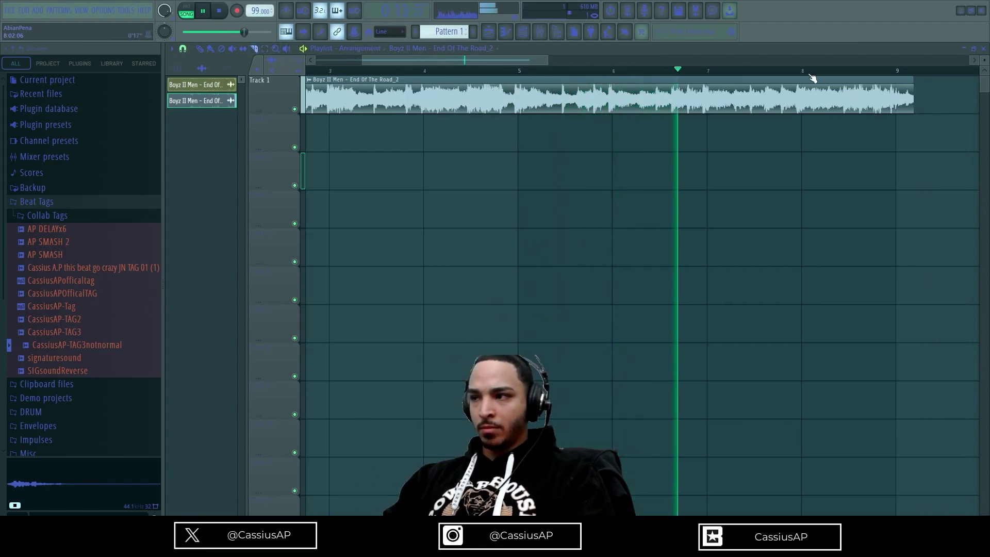
click(199, 49)
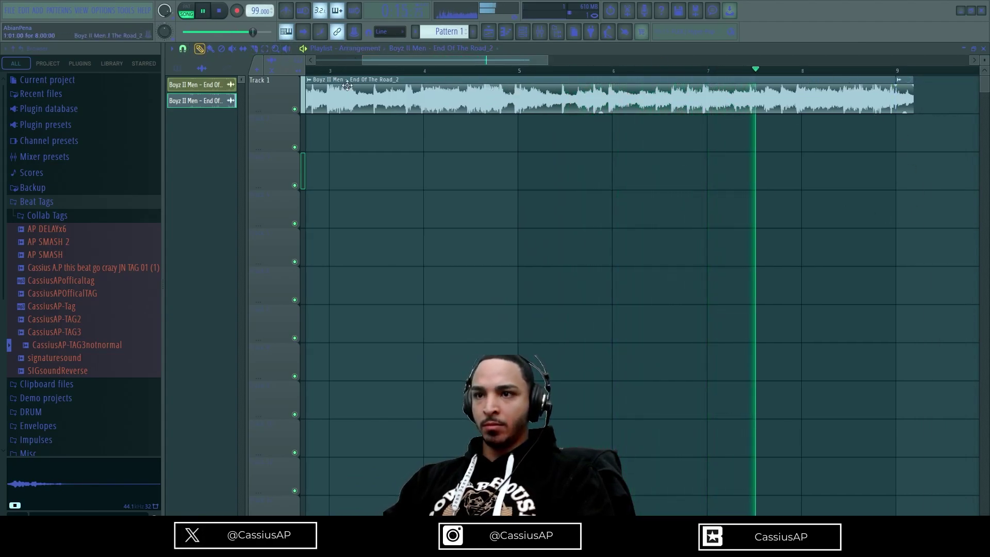
right_click(910, 108)
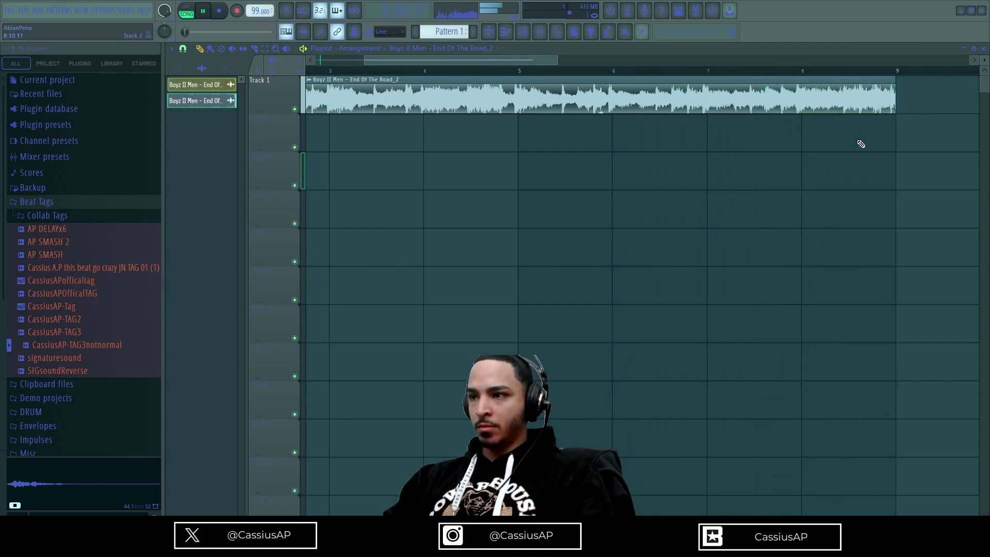
key(space)
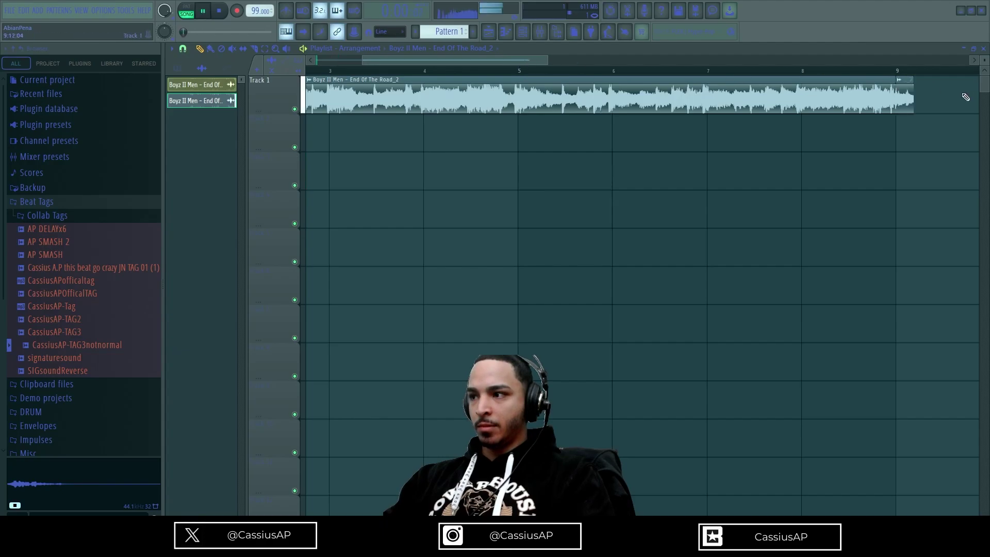
- Align the clip's start with bar 1, check its end at bar 9 and play the loop
drag(514, 61, 464, 61)
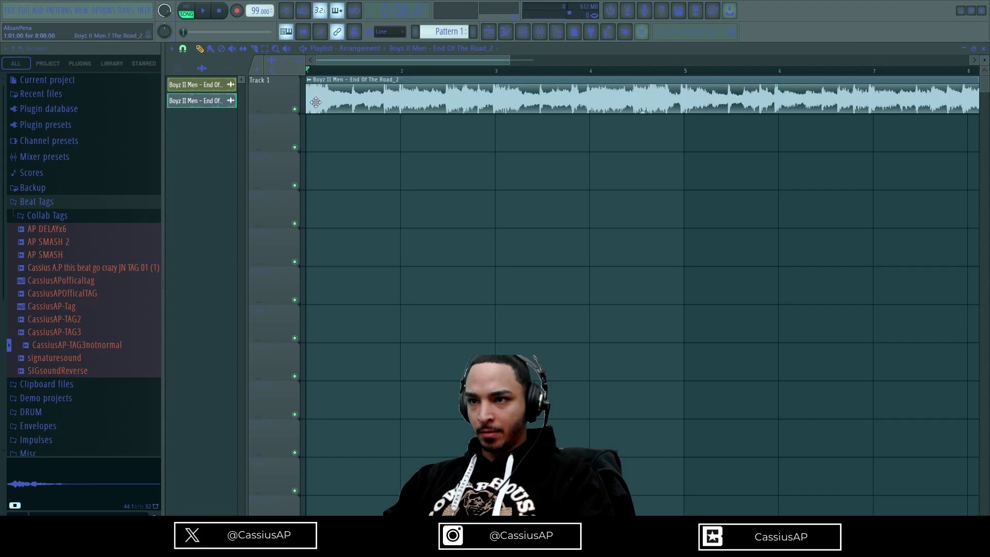
drag(311, 109, 245, 99)
scroll(550, 136, down, 5)
scroll(496, 127, up, 7)
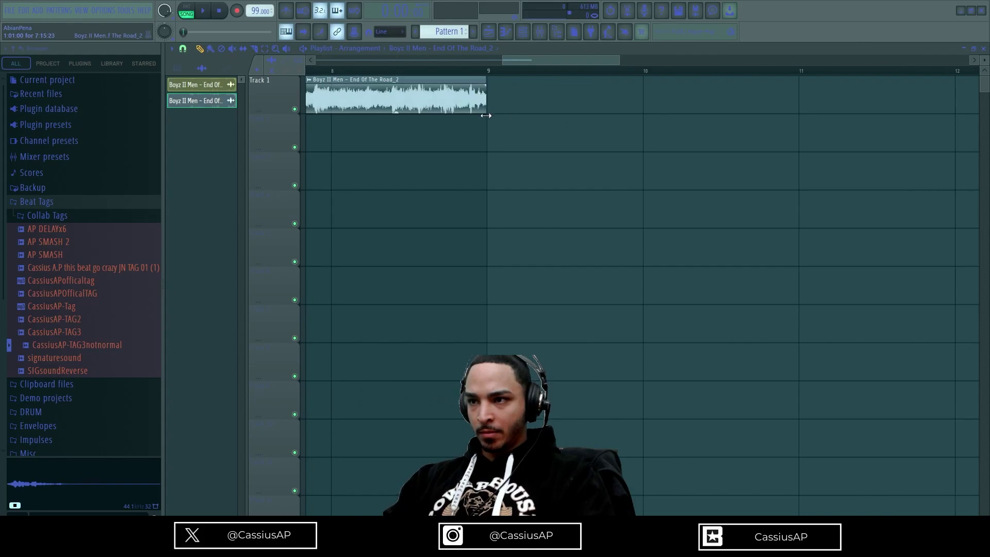
key(space)
scroll(493, 121, up, 4)
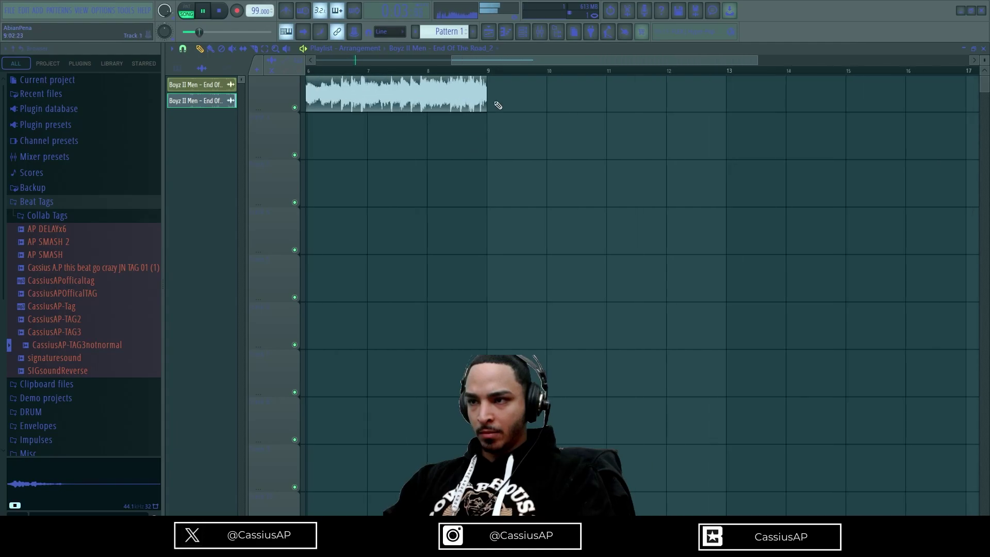
- Audition the ending of the loop by playing it from bar 8
scroll(496, 108, down, 5)
click(726, 70)
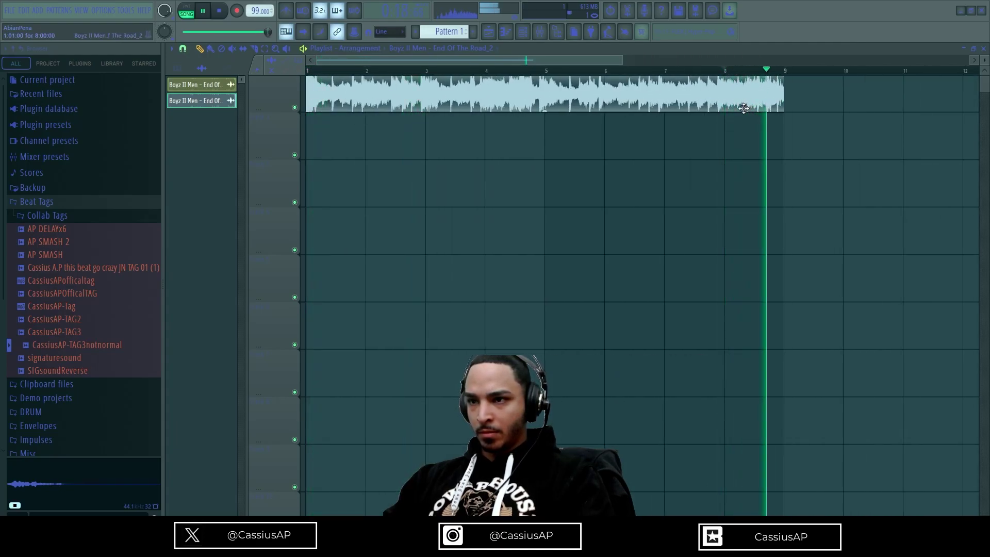
key(space)
key(space)
key(space)
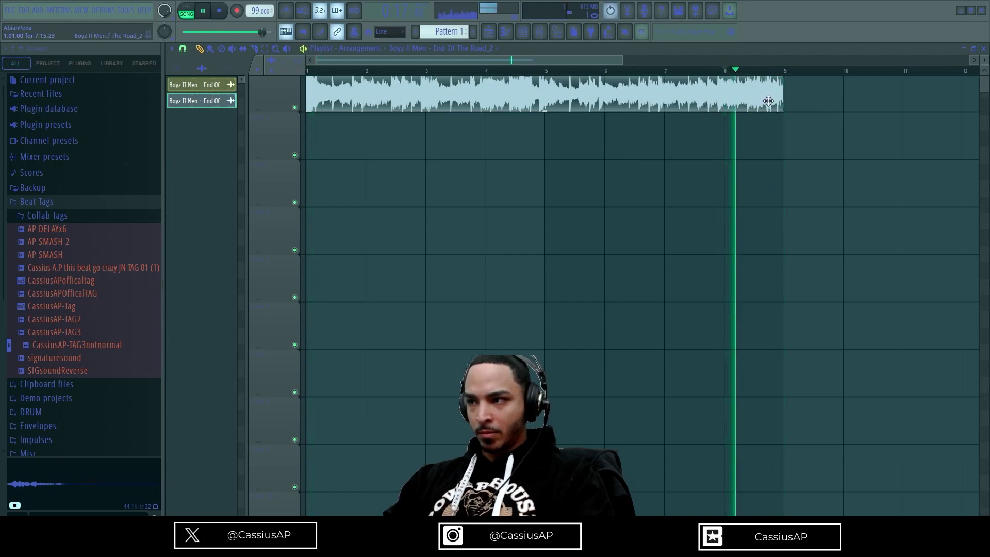
- Shift the clip later to about 1:02:16 and select bars 1 to 9 as the loop region
drag(776, 105, 782, 104)
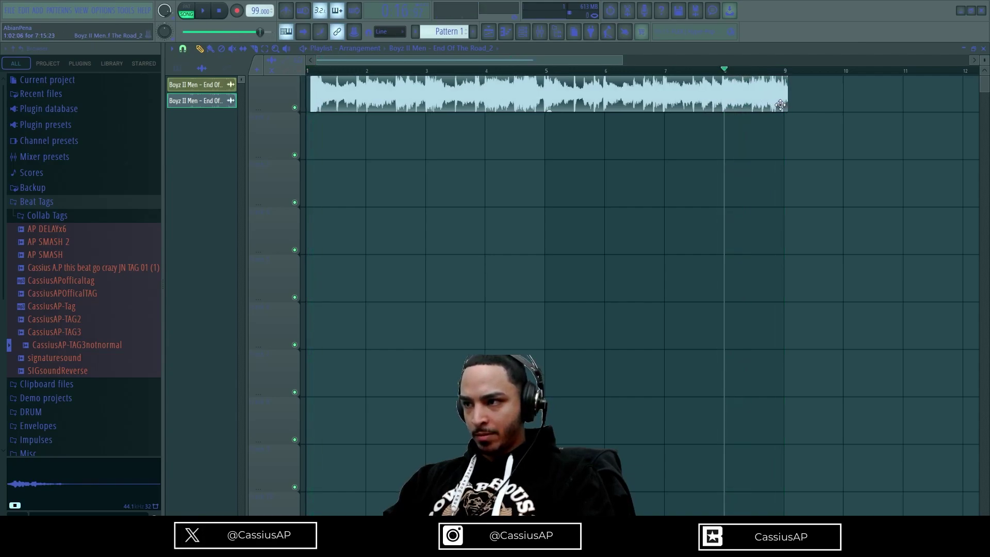
scroll(795, 85, up, 4)
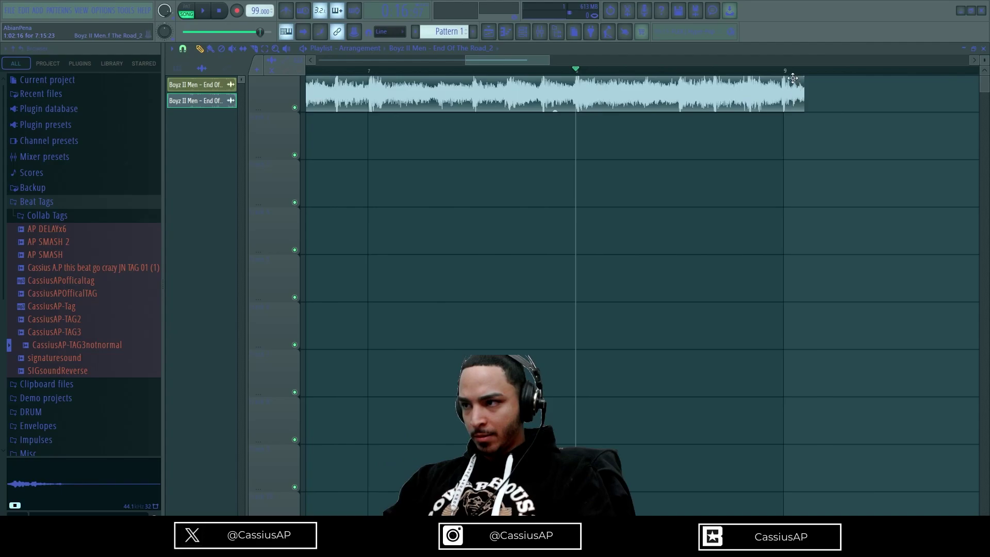
drag(788, 72, 3, 124)
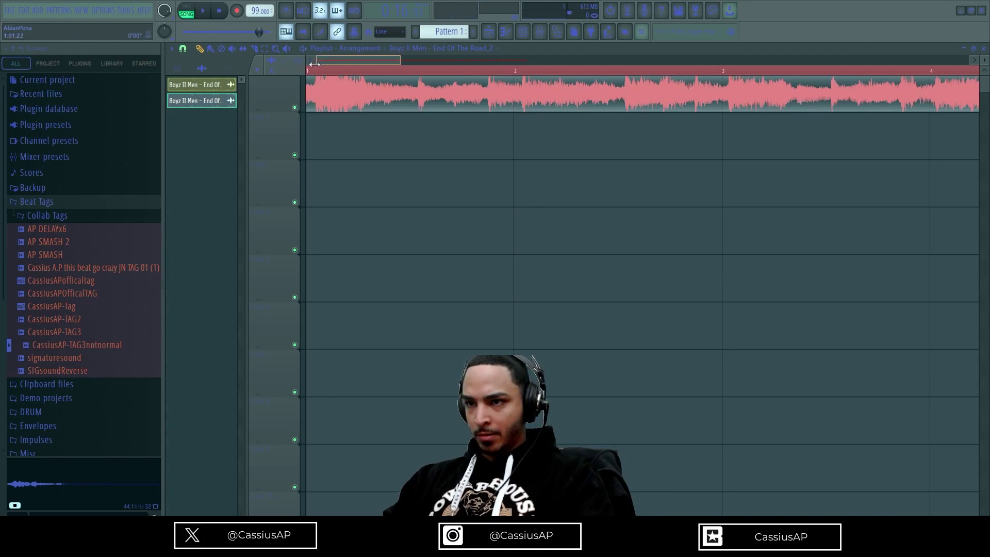
- Play the selected region from bar 8 to check how the end runs back into bar 1
key(space)
scroll(509, 73, down, 4)
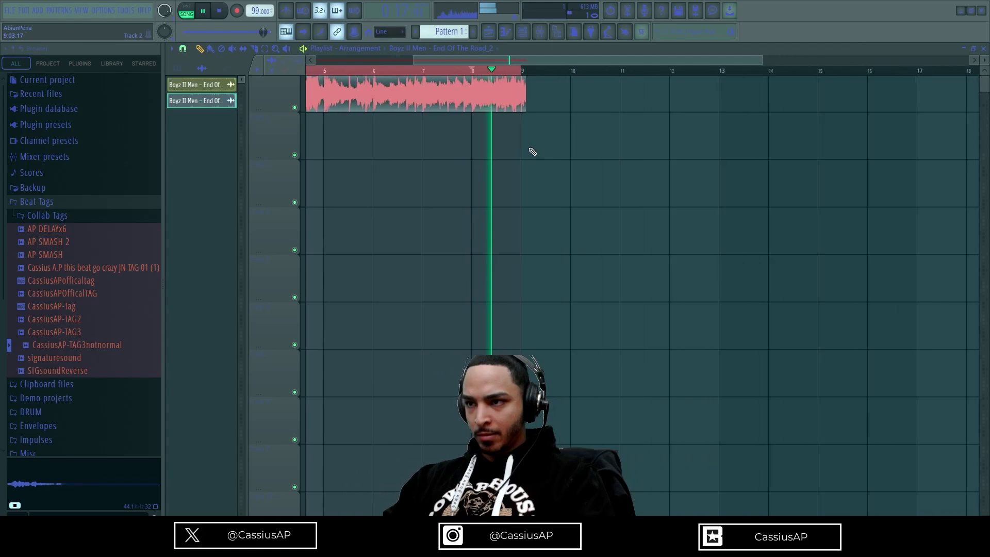
scroll(526, 149, up, 4)
click(429, 70)
drag(477, 61, 318, 59)
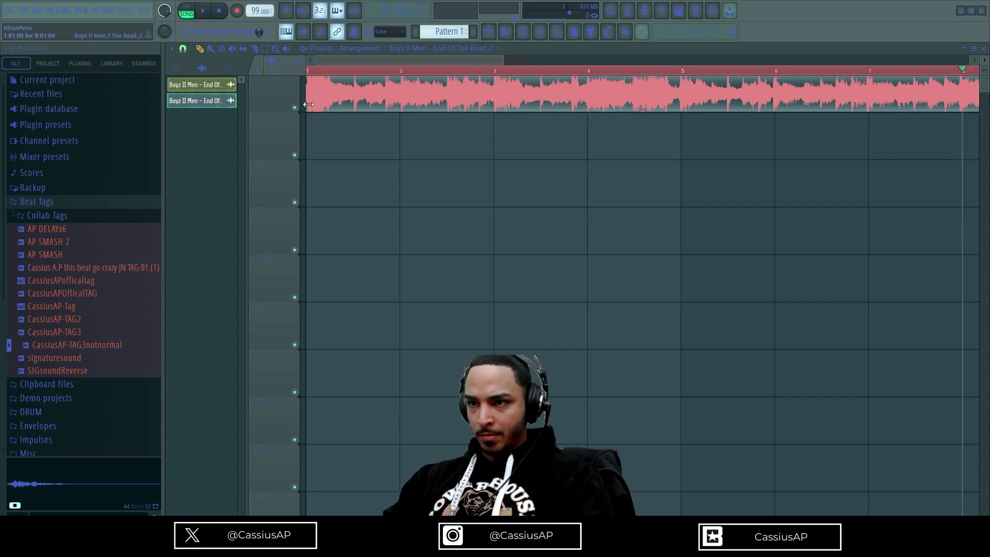
scroll(454, 118, down, 2)
scroll(591, 125, up, 2)
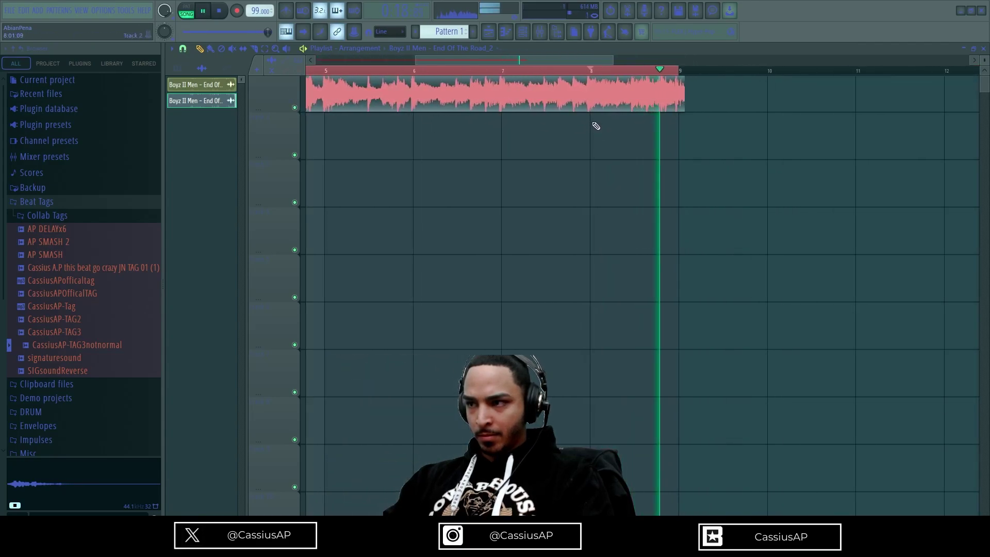
- Trim the clip's start to about 1:01:18, move the clip back to bar 1 and replay it
drag(464, 62, 335, 62)
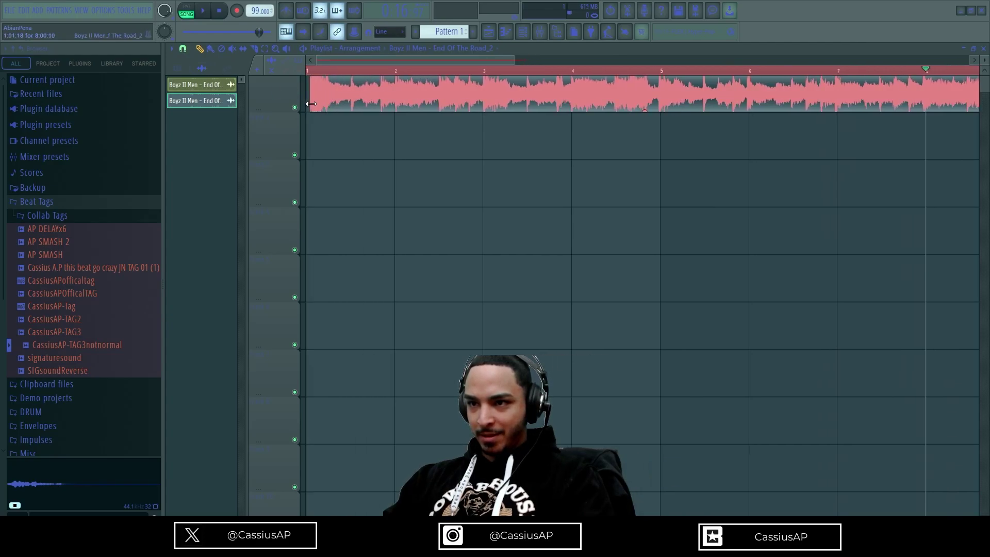
drag(318, 104, 311, 104)
key(space)
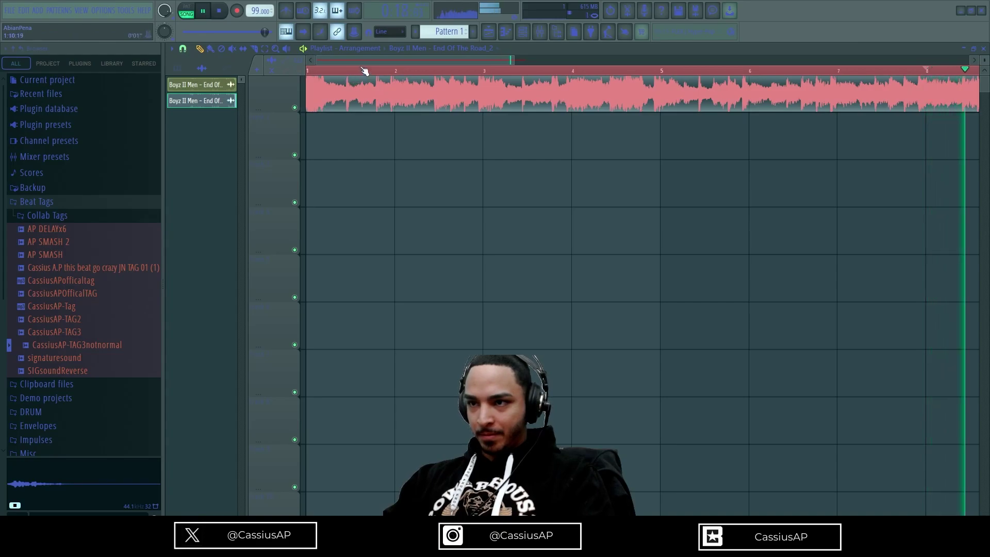
key(space)
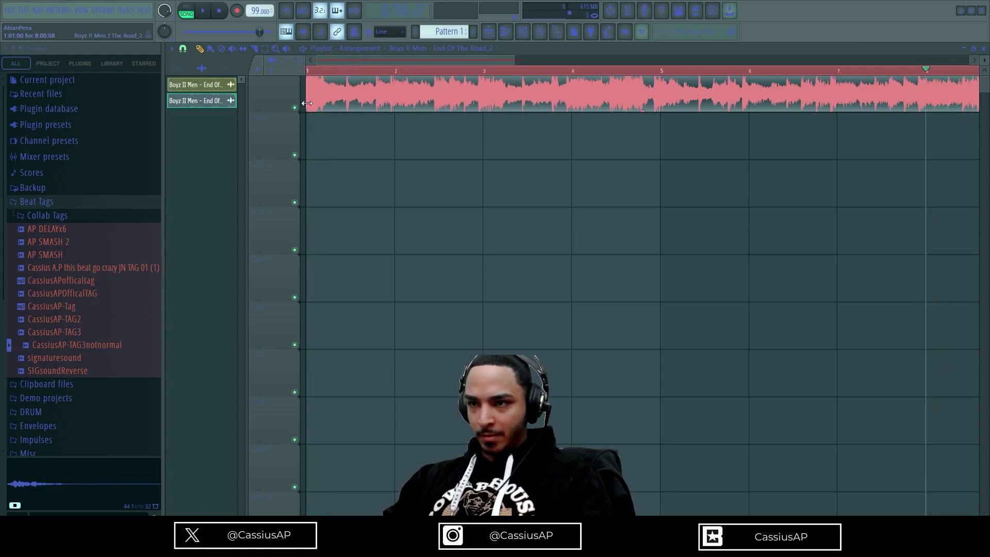
- Trim the clip's start to about 1:01:09, move the clip back to bar 1 and replay the loop
scroll(313, 102, up, 5)
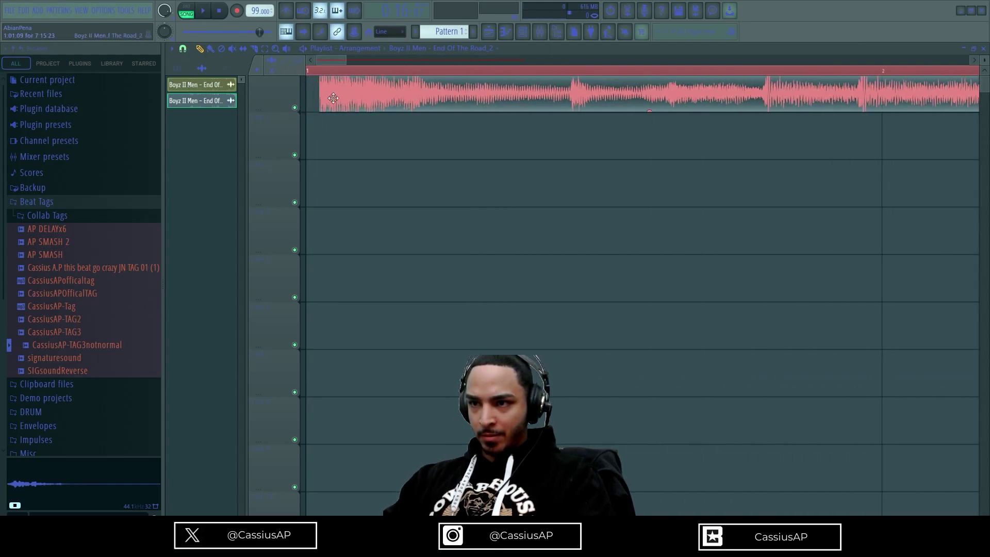
drag(331, 99, 317, 98)
key(space)
scroll(334, 96, down, 6)
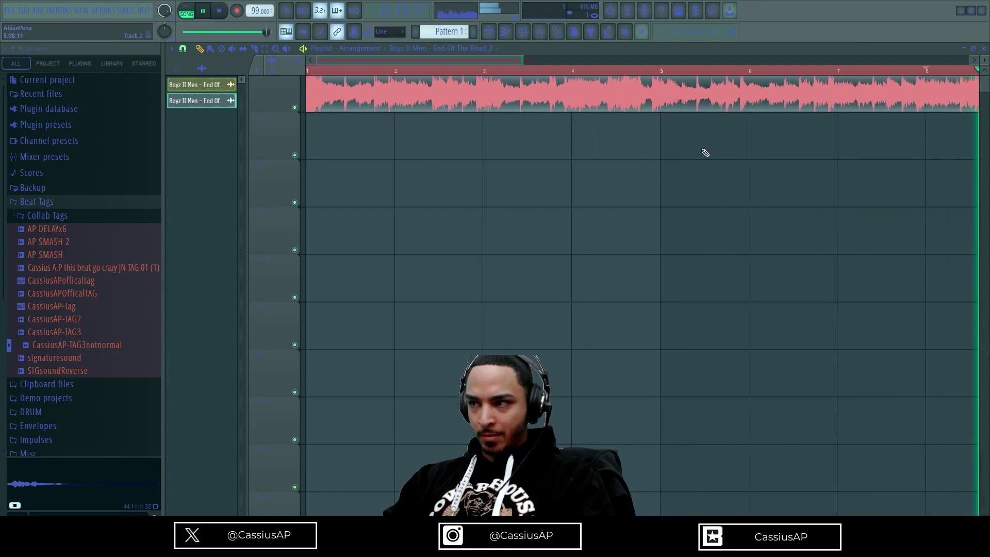
scroll(691, 150, down, 2)
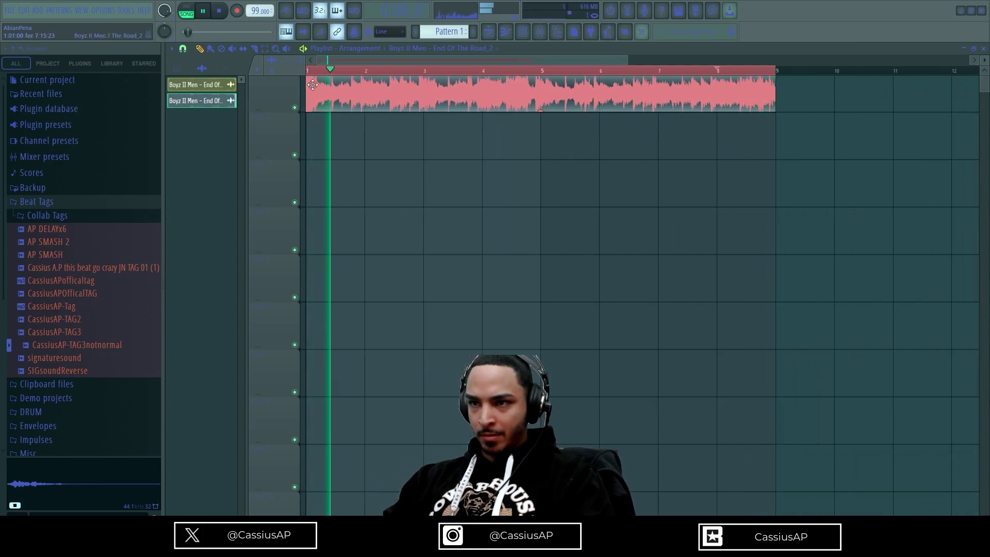
- Replay the loop's transition and shift the clip later to about 1:02:18 so it runs past bar 9
key(space)
key(space)
scroll(836, 107, up, 4)
scroll(692, 86, up, 3)
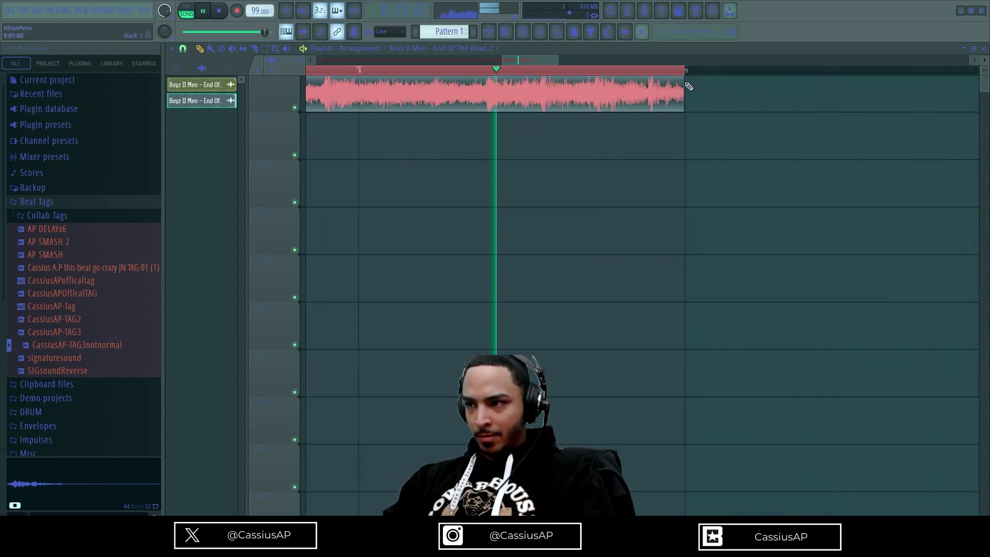
key(space)
drag(637, 99, 673, 97)
key(space)
- Nudge the clip to 1:02:19 so its last strong hit lines up with bar 9
scroll(702, 119, up, 3)
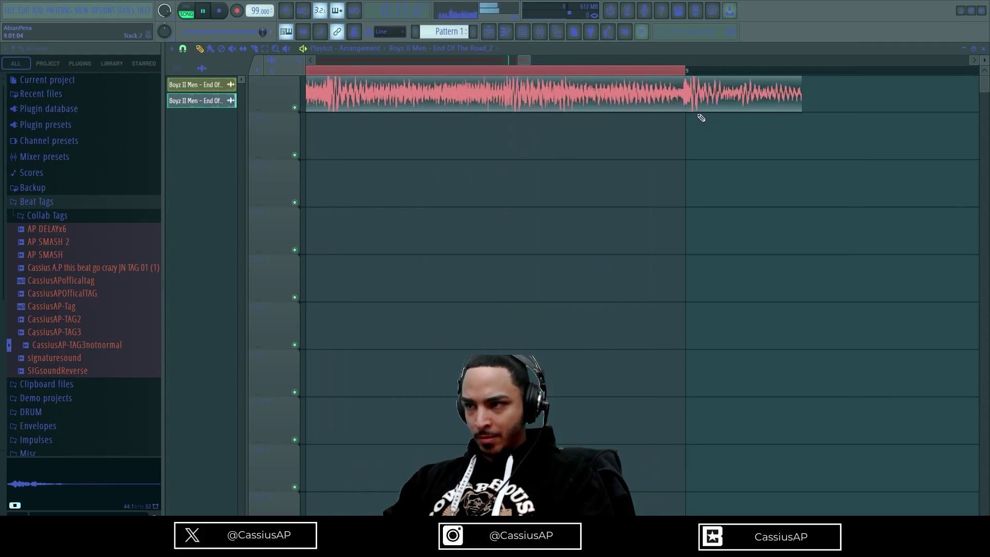
scroll(702, 116, up, 2)
key(space)
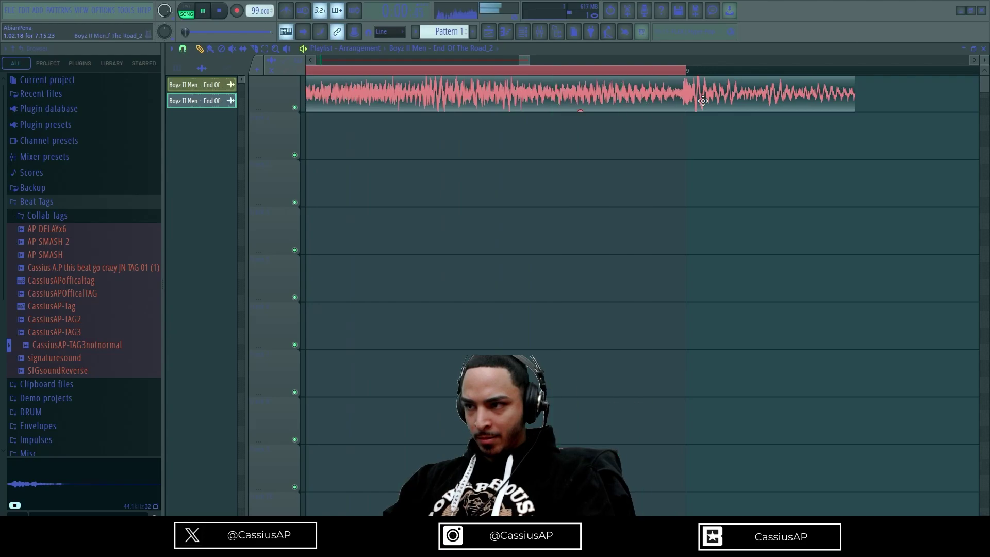
drag(706, 100, 709, 99)
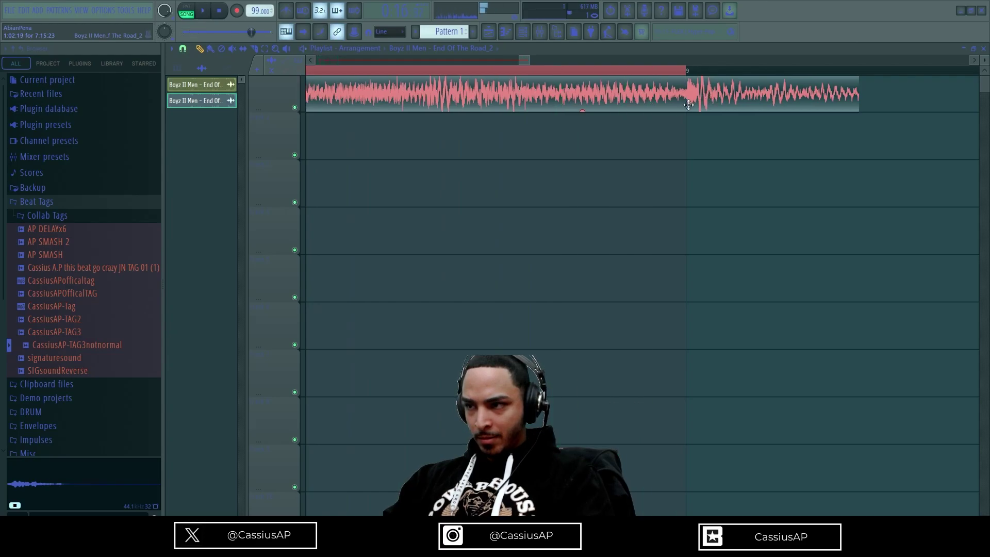
- Extend the clip's start back to bar 1 and replay the loop from bar 8
scroll(608, 117, down, 5)
key(space)
key(space)
key(space)
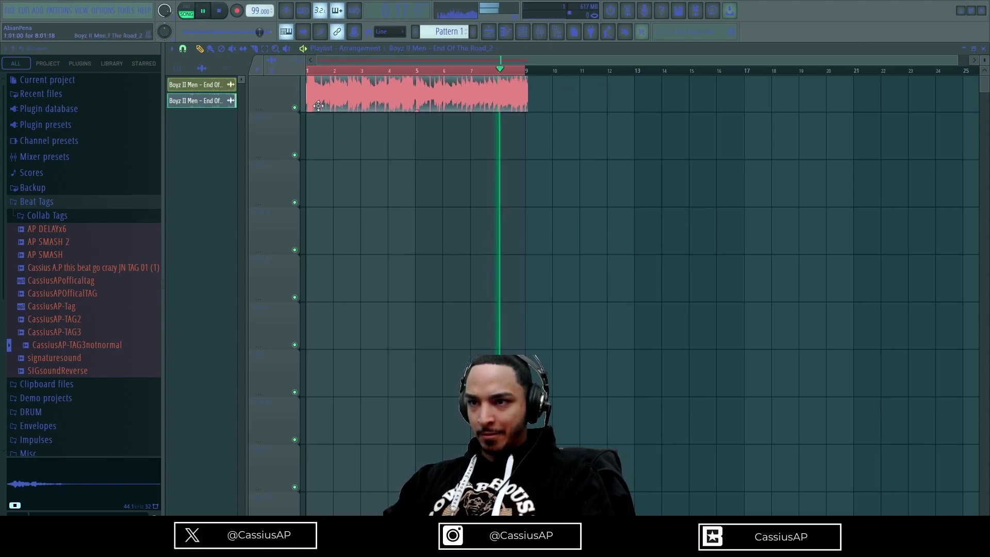
- Trim the clip's start to the first strong hit at 1:01:22 and move the clip back to bar 1, playing it
scroll(292, 119, up, 5)
scroll(295, 117, up, 1)
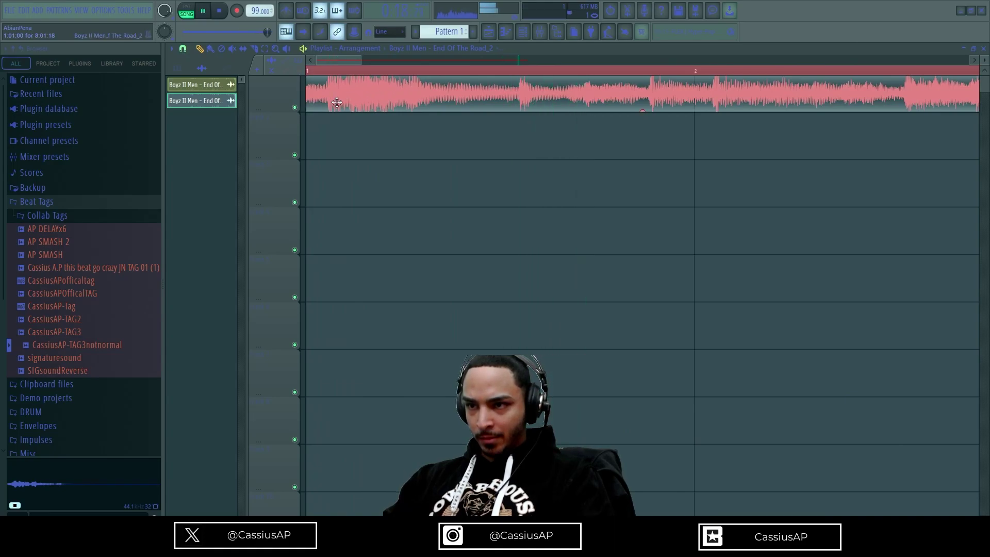
drag(307, 103, 329, 105)
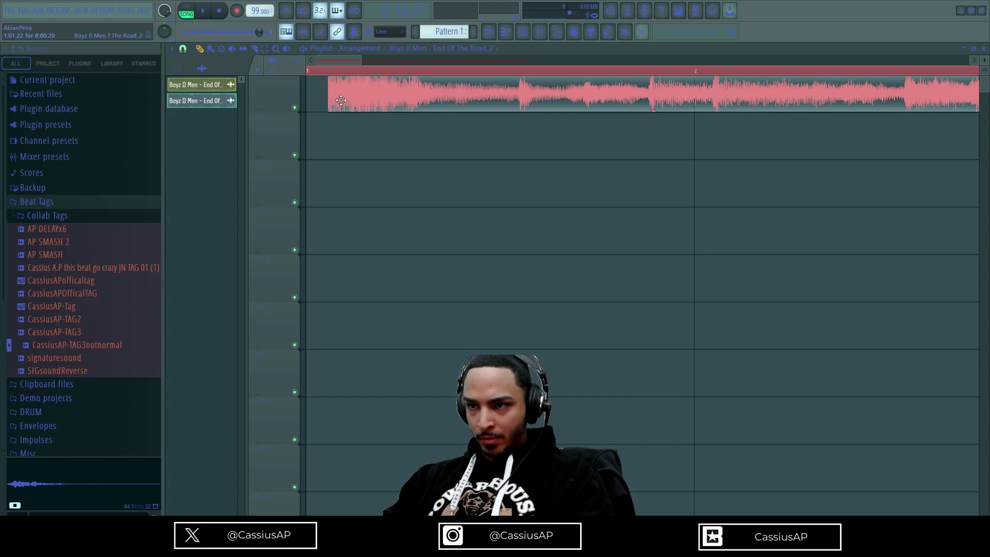
drag(350, 100, 327, 100)
key(space)
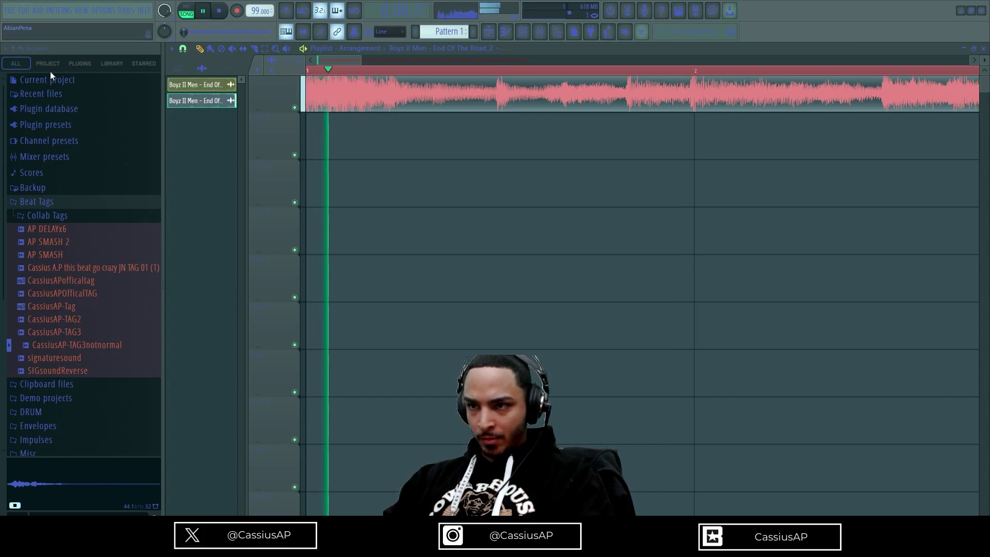
- Examine the clip's end around bar 9 and audition the loop from bar 8
scroll(413, 126, down, 1)
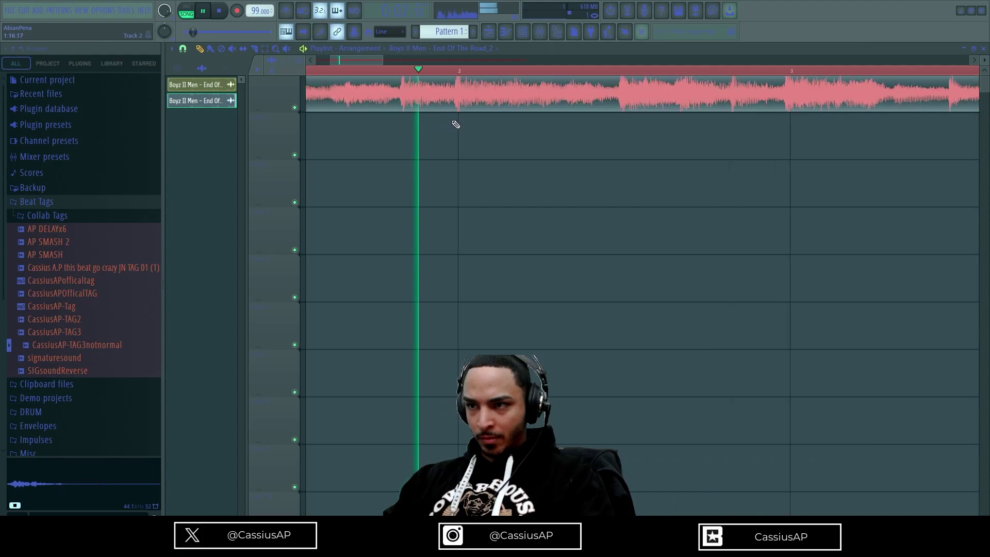
scroll(703, 172, down, 4)
scroll(703, 172, up, 5)
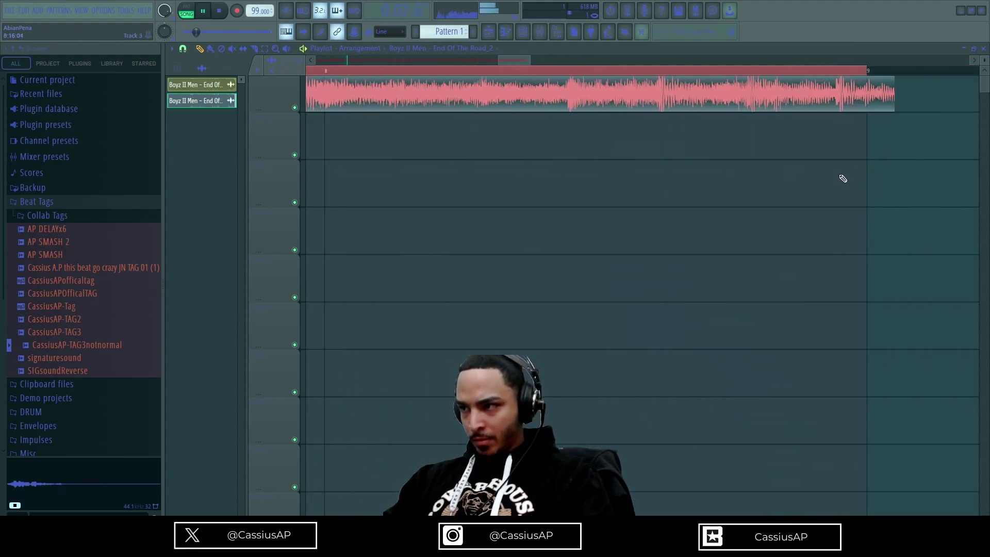
scroll(842, 178, down, 3)
click(717, 67)
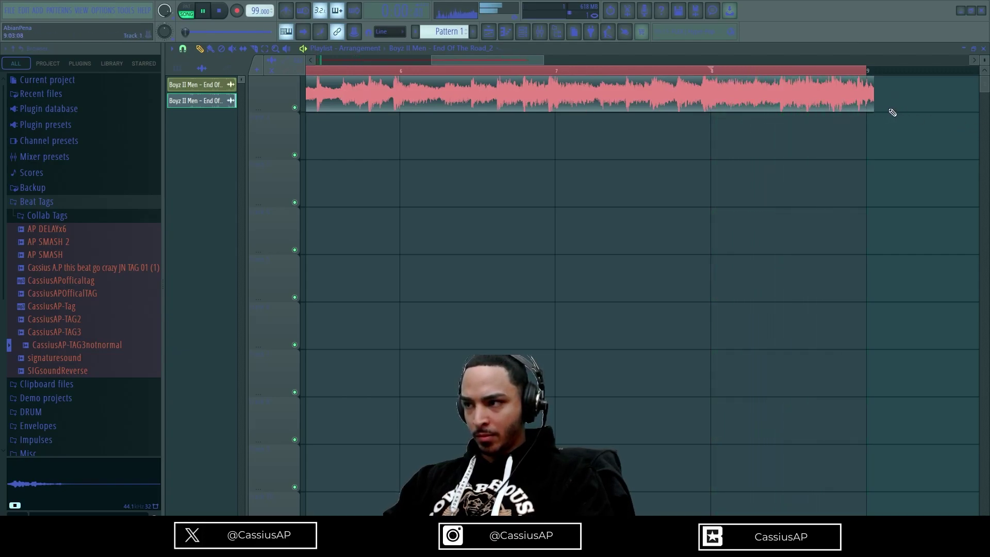
- Try shifting the clip later to 1:01:22, and move it back to bar 1
drag(864, 101, 873, 105)
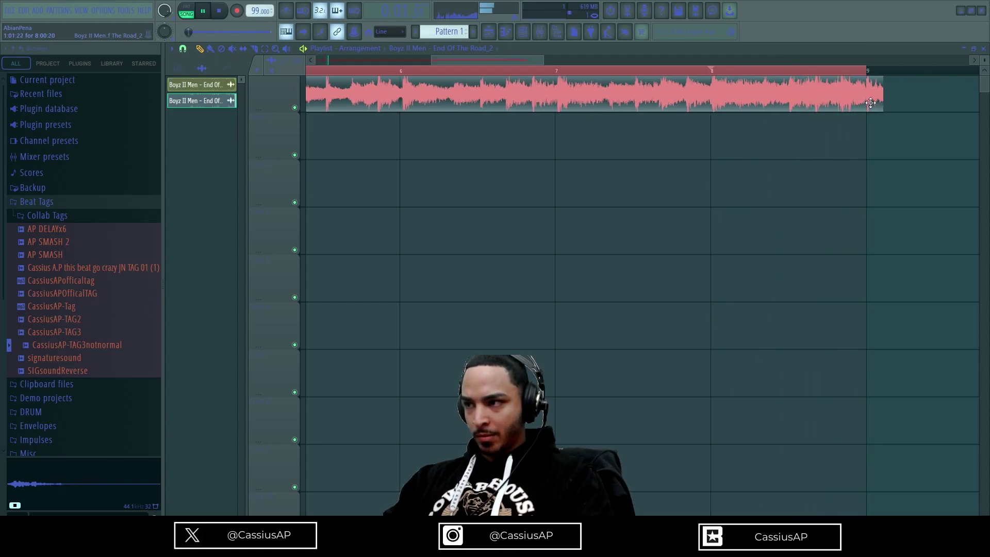
scroll(812, 117, down, 6)
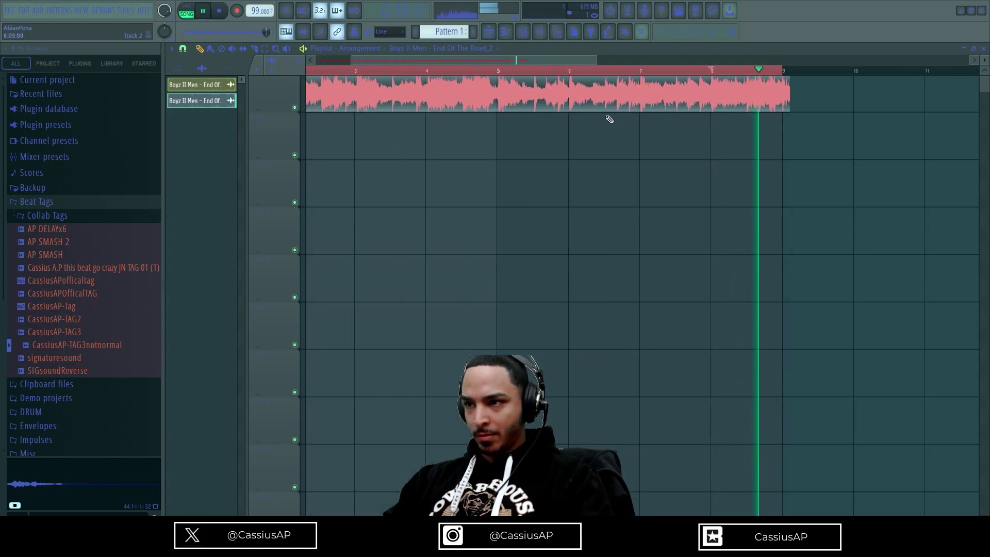
key(space)
scroll(315, 95, up, 6)
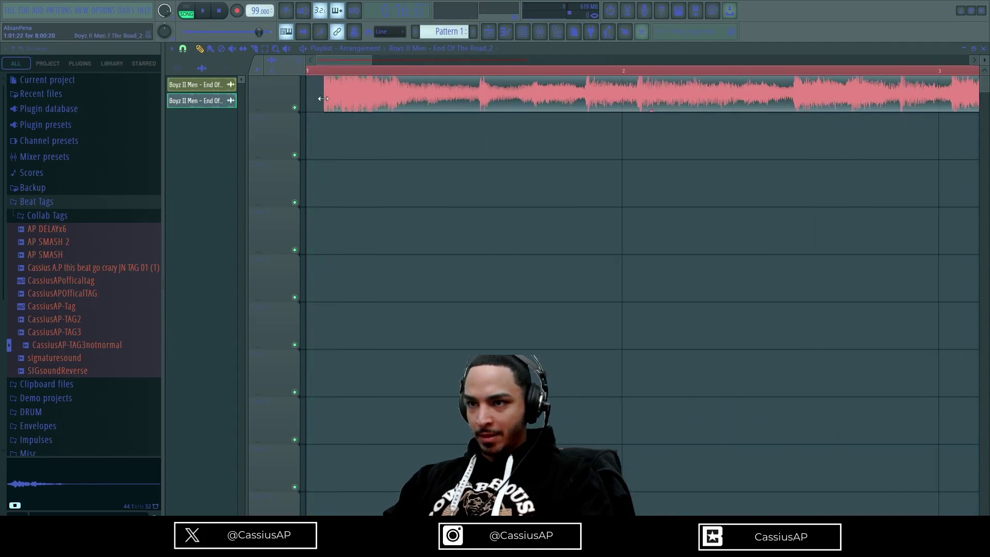
drag(334, 112, 331, 112)
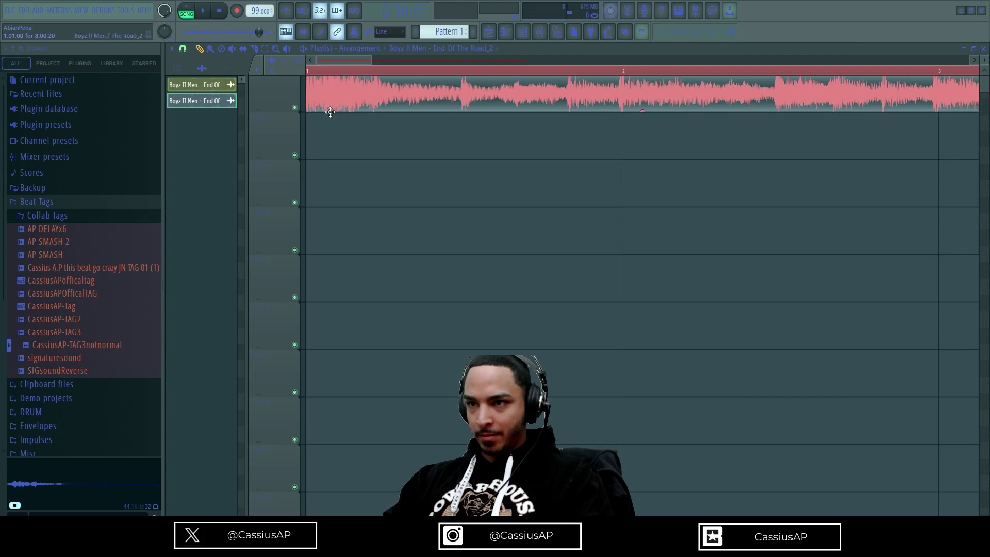
- Play the loop, turn on the metronome and replay the loop against it
key(space)
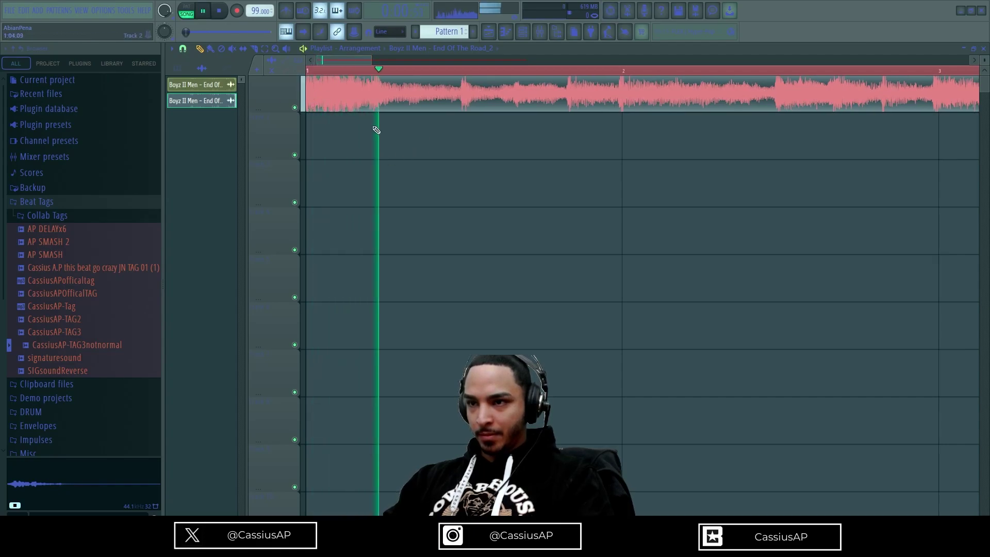
click(396, 60)
drag(377, 63, 538, 77)
scroll(595, 106, up, 4)
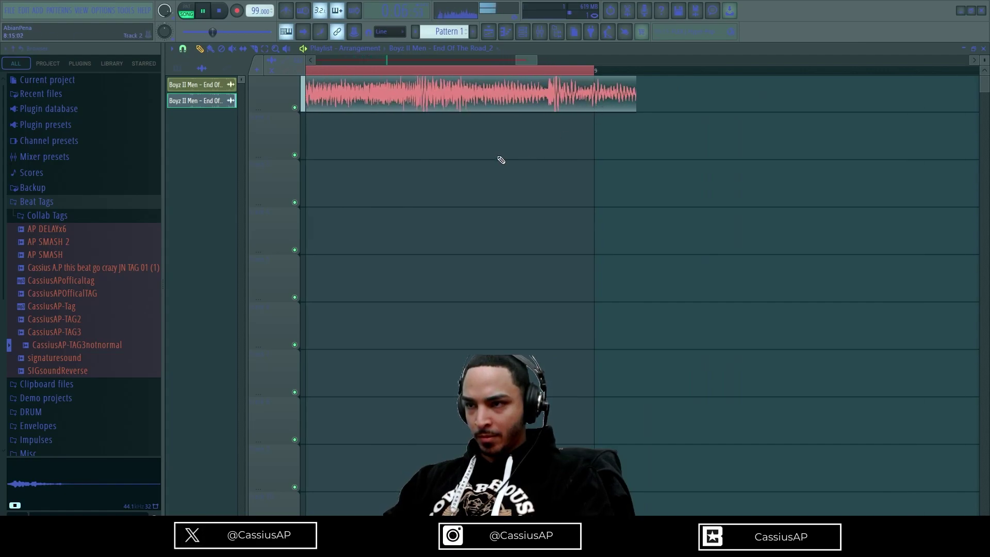
key(space)
click(287, 12)
key(space)
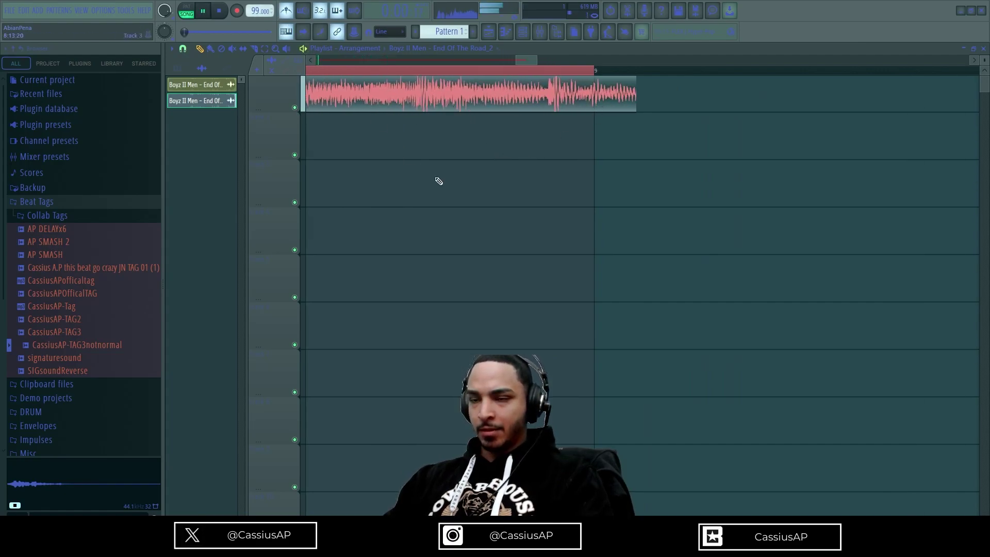
- Set the project tempo to 100 BPM and play the loop to check the clip's timing near bar 9
key(space)
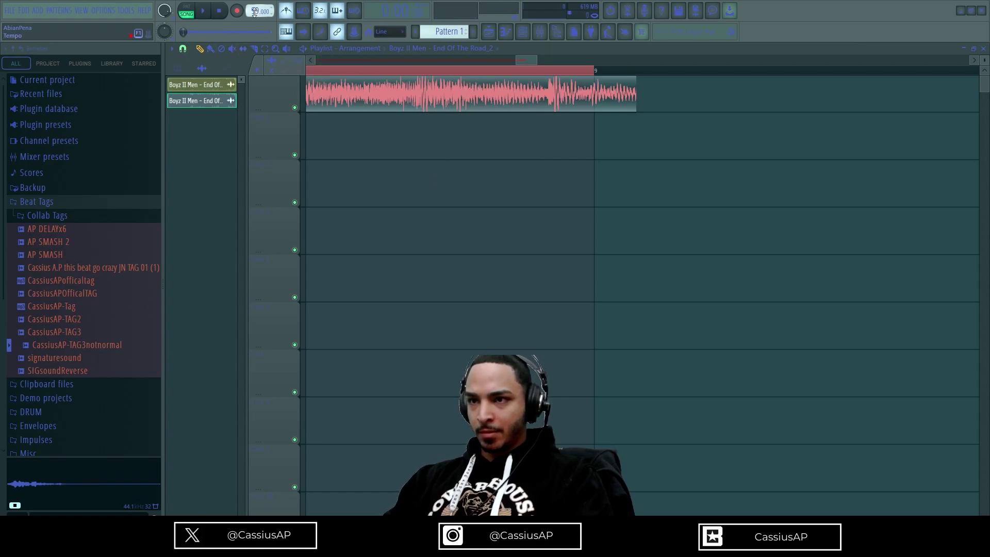
scroll(255, 11, up, 10)
key(space)
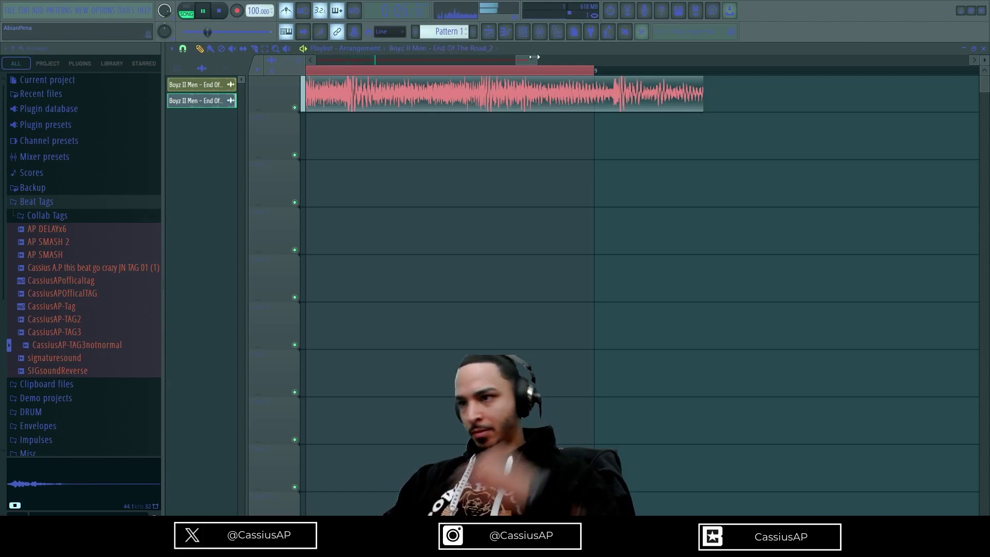
drag(513, 64, 453, 66)
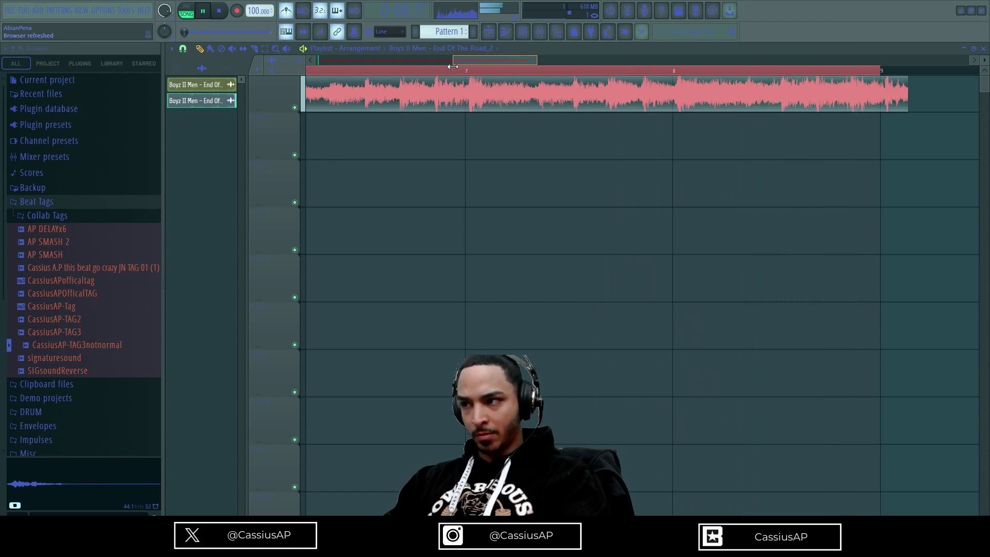
key(space)
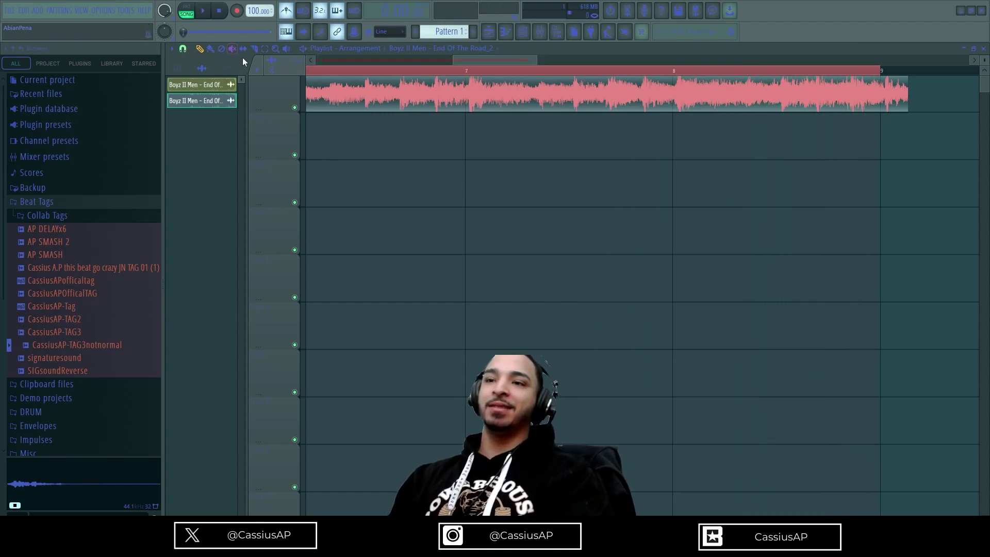
- Slice the clip at bar 9 and remove the overhang so it ends with the eight-bar loop
click(256, 50)
scroll(907, 154, up, 3)
ctrl+click(899, 293)
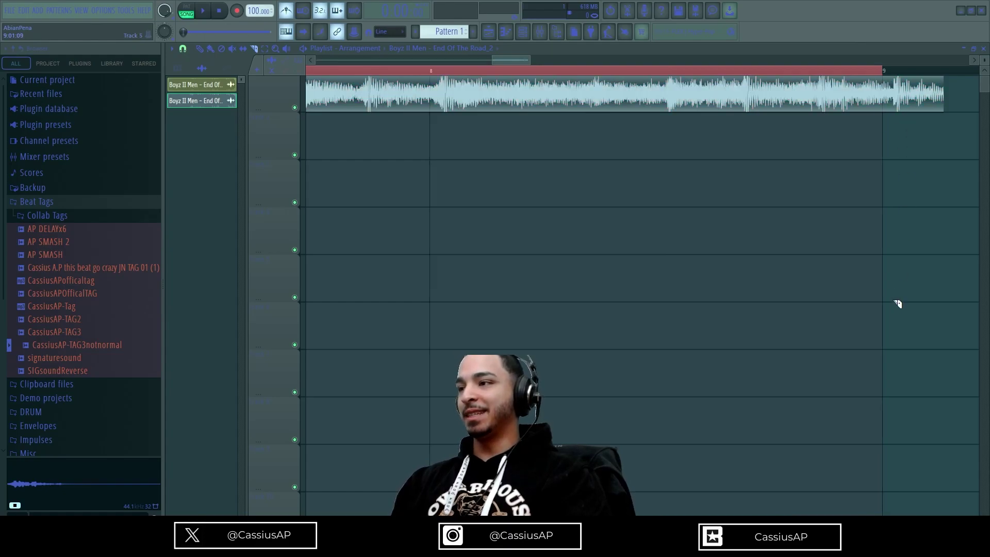
click(200, 48)
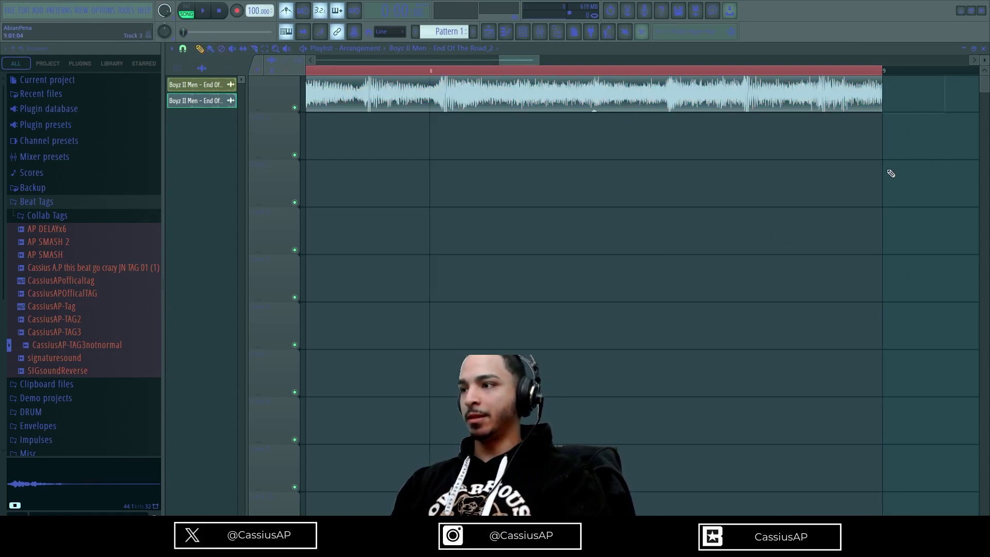
- Select the whole trimmed clip and consolidate it into a new audio clip on Track 1
scroll(825, 175, down, 5)
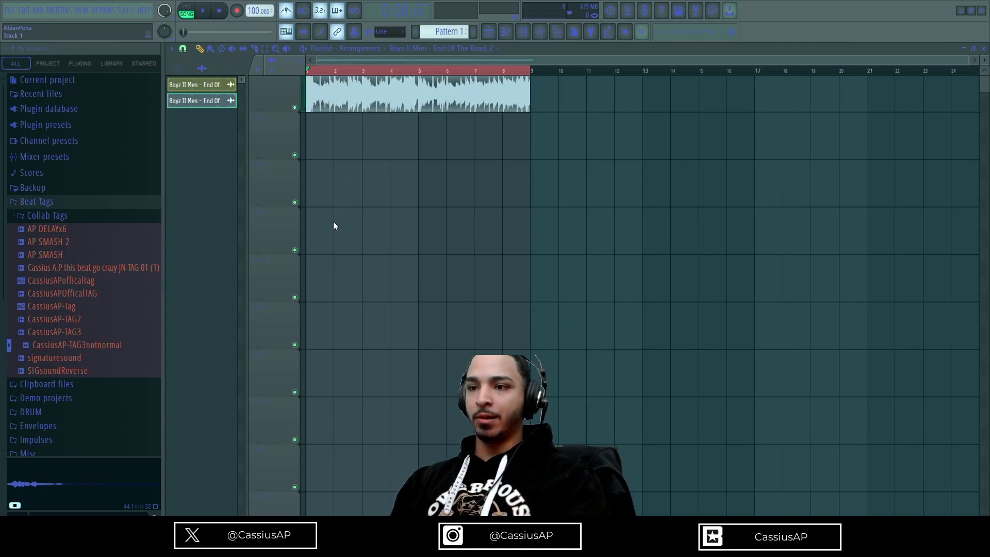
key(ctrl+a)
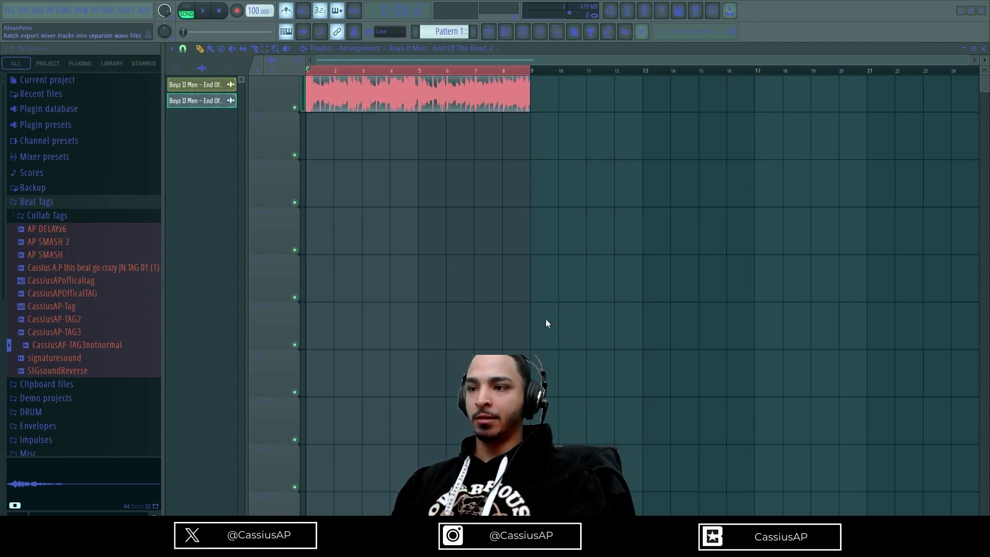
key(Return)
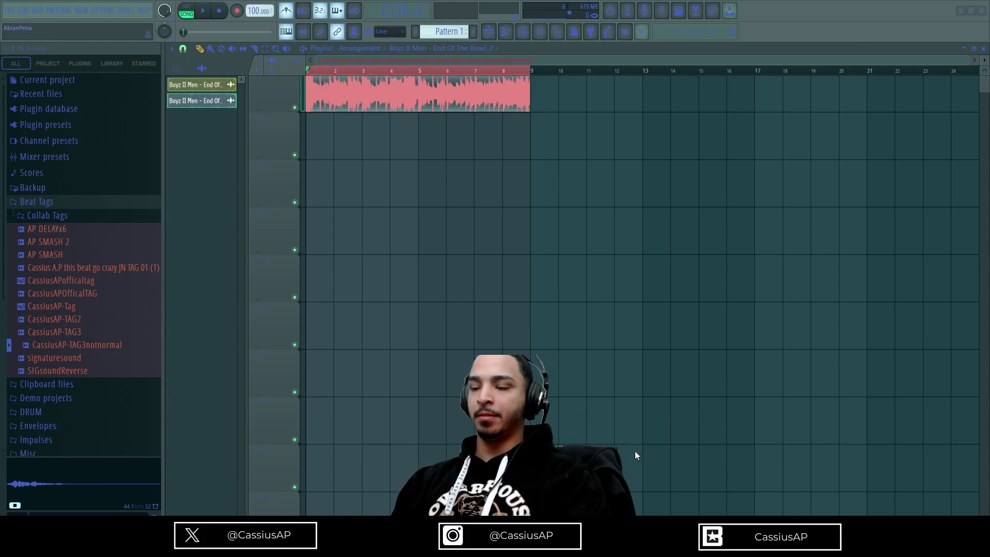
click(679, 299)
right_click(413, 157)
scroll(621, 148, up, 1)
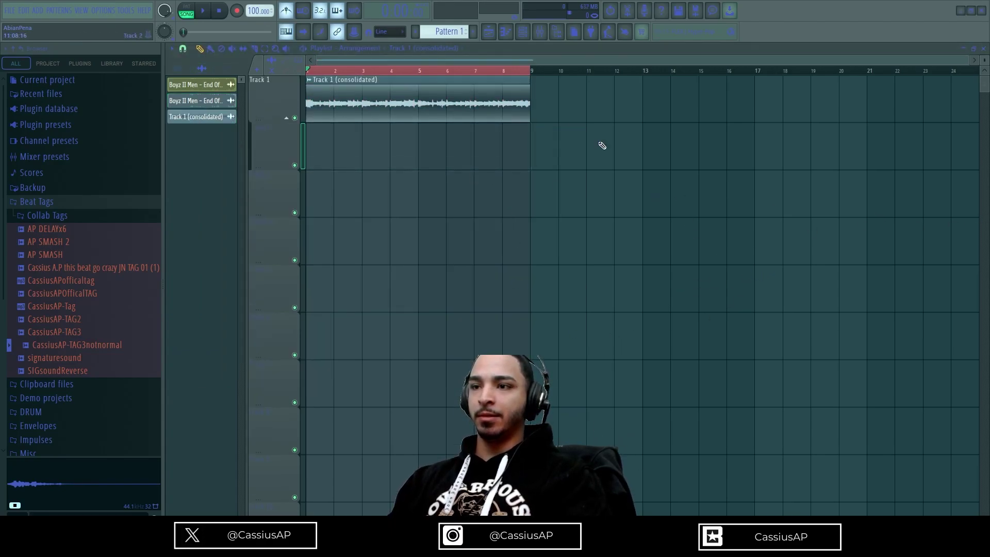
- Set the consolidated clip's time stretching mode to Stretch and audition the loop
double_click(429, 113)
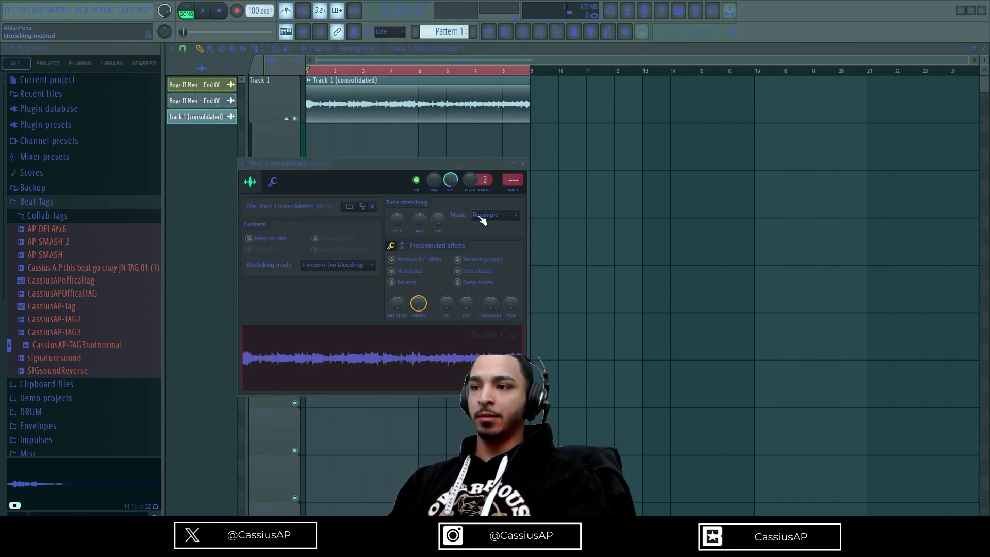
click(487, 252)
click(761, 204)
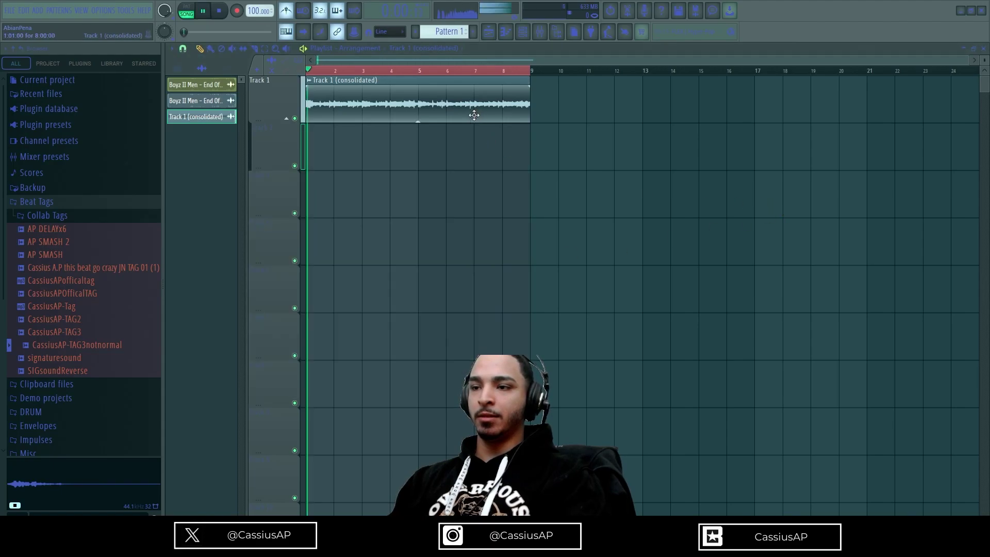
key(space)
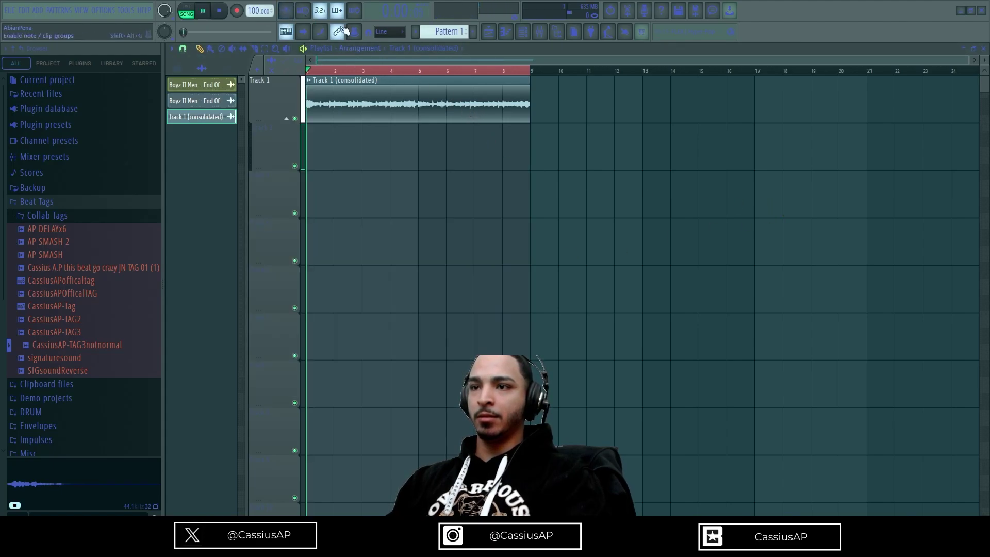
- Stop playback and add a Serato Sample channel to the channel rack, moving its plugin window clear of the channels
click(523, 32)
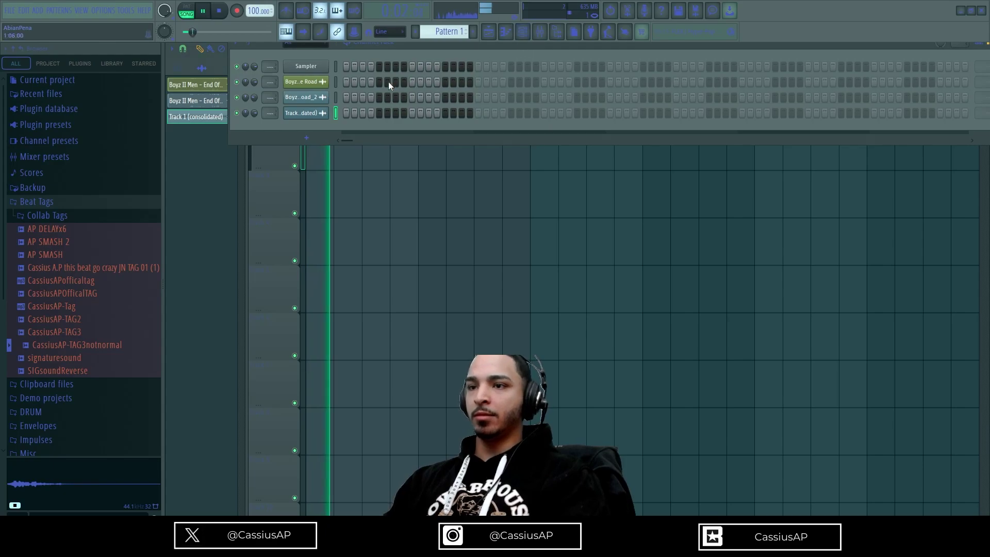
key(space)
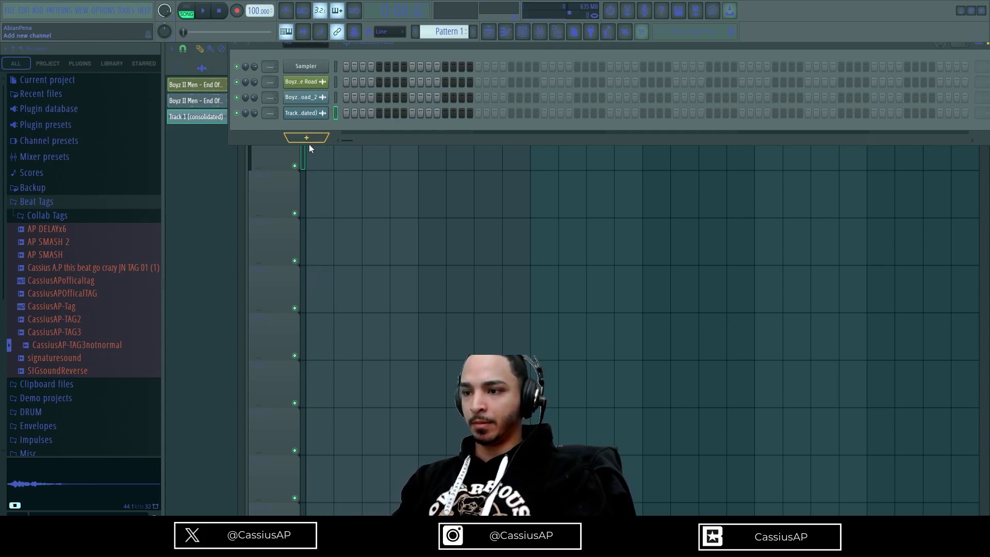
click(309, 144)
click(343, 104)
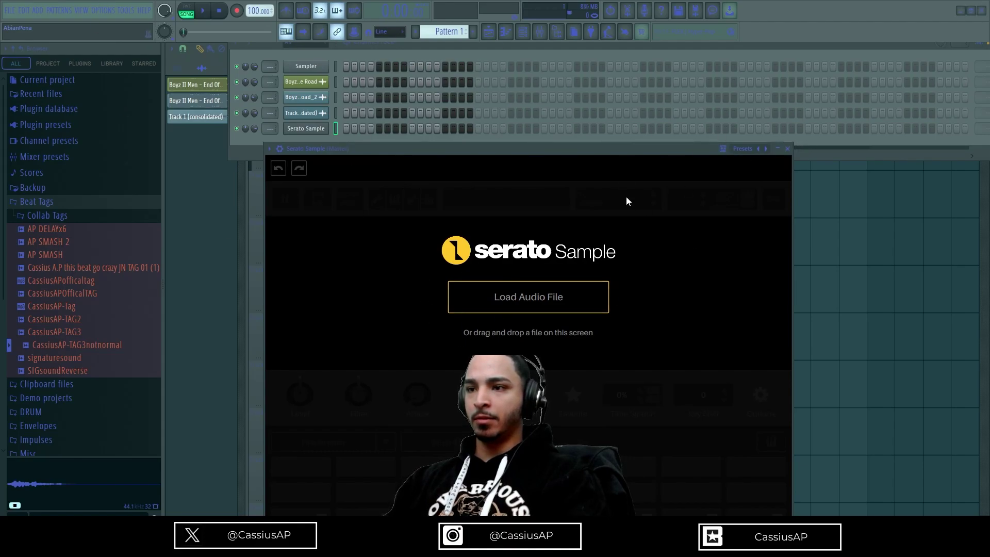
drag(430, 149, 602, 112)
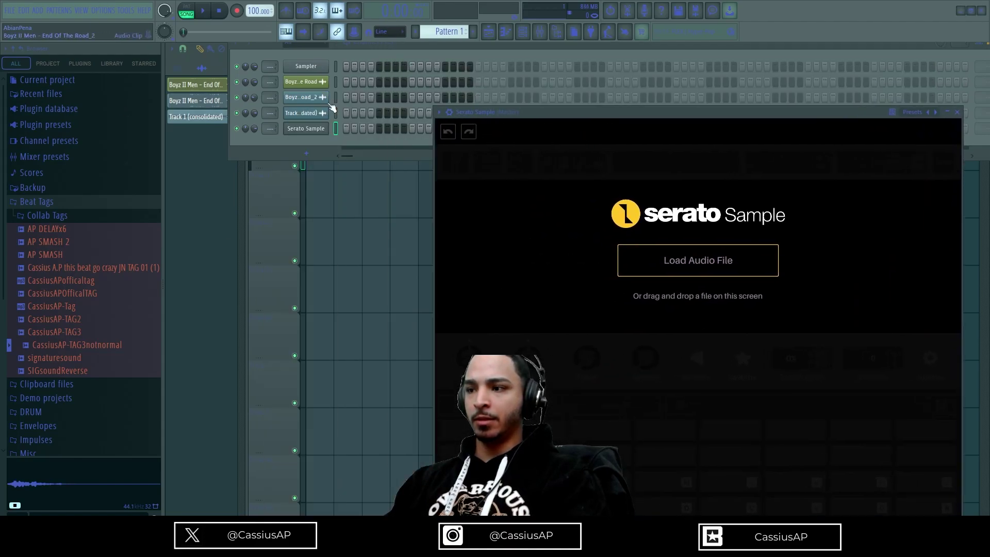
- Try to load the consolidated clip's waveform into the Serato Sample channel, and delete the extra sampler channel it creates
click(321, 114)
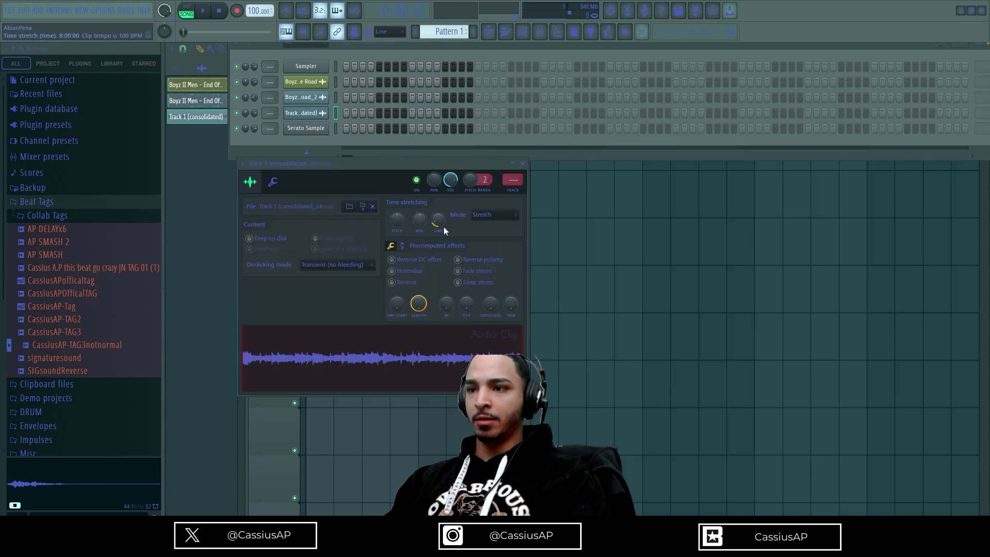
drag(462, 337, 420, 340)
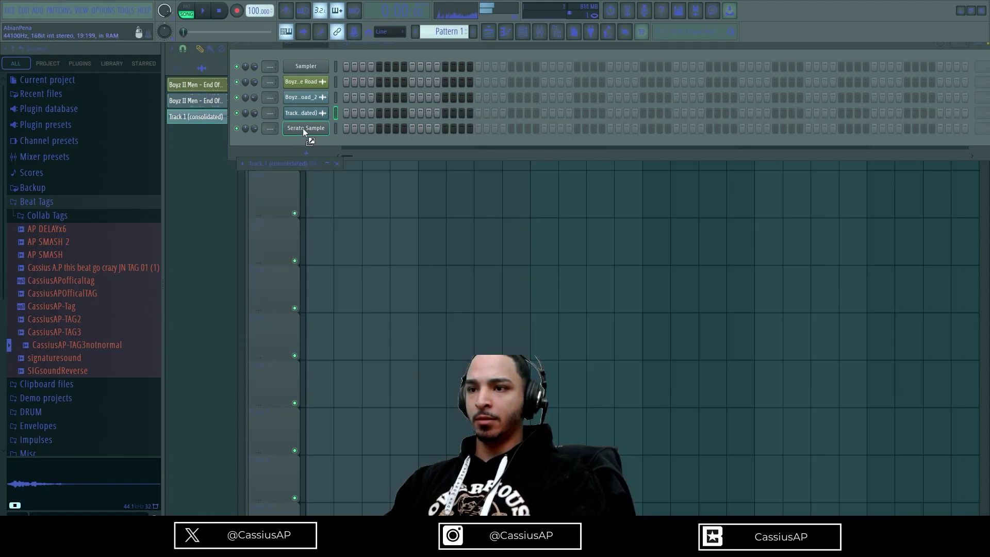
drag(302, 128, 303, 128)
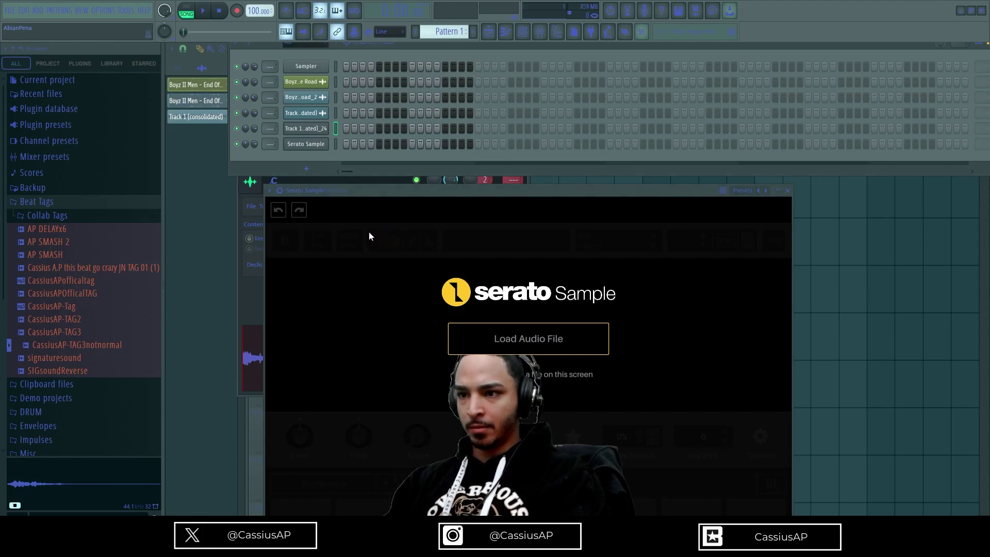
key(alt+Delete)
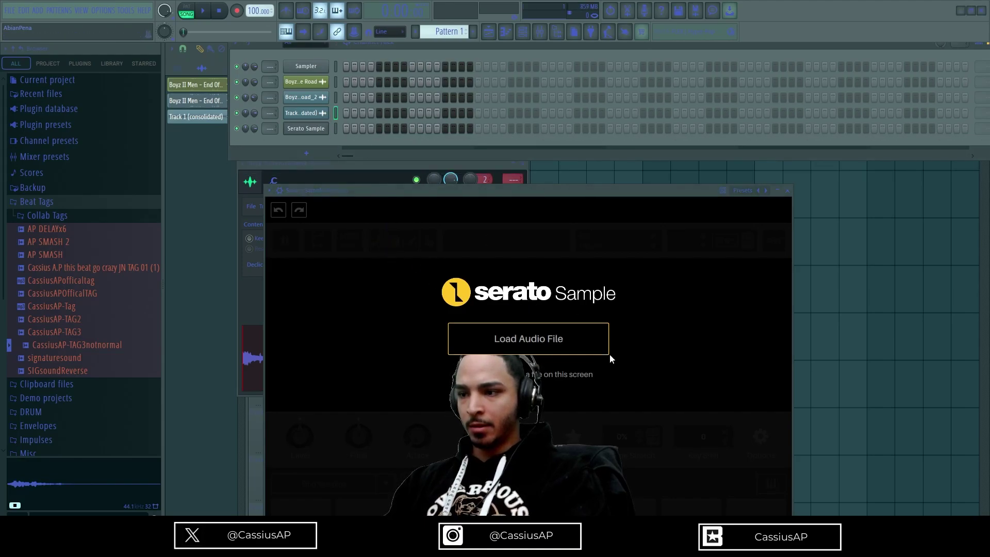
- Open the consolidated clip's settings again and send its audio to Edison
drag(593, 189, 733, 119)
click(304, 113)
click(304, 113)
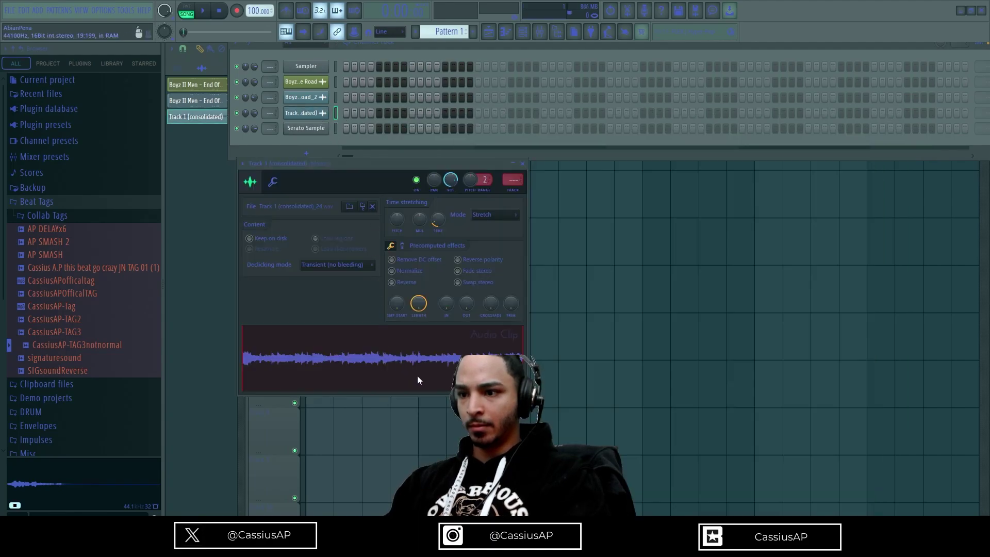
click(416, 367)
drag(326, 129, 748, 145)
- Load the consolidated audio from Edison into Serato Sample and close the Edison window
click(317, 131)
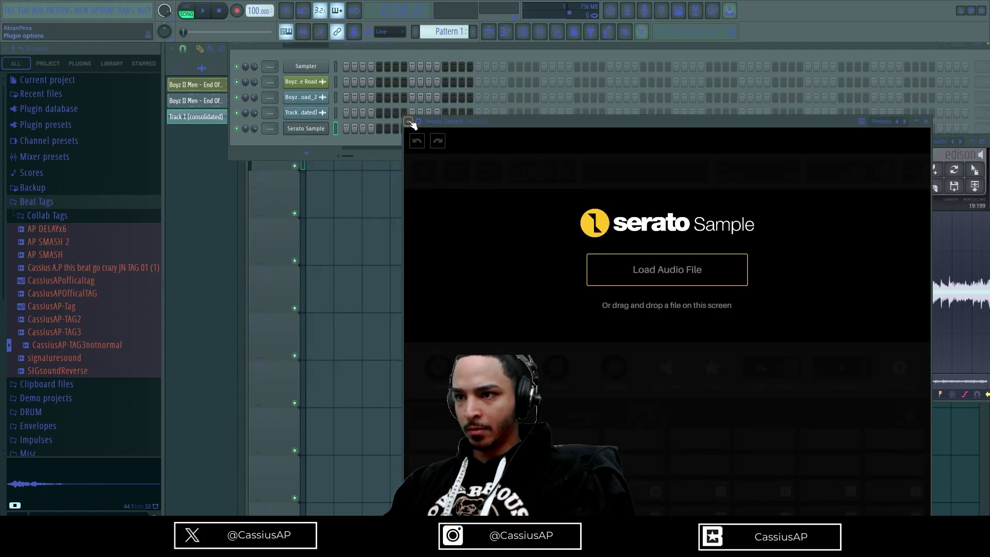
key(Escape)
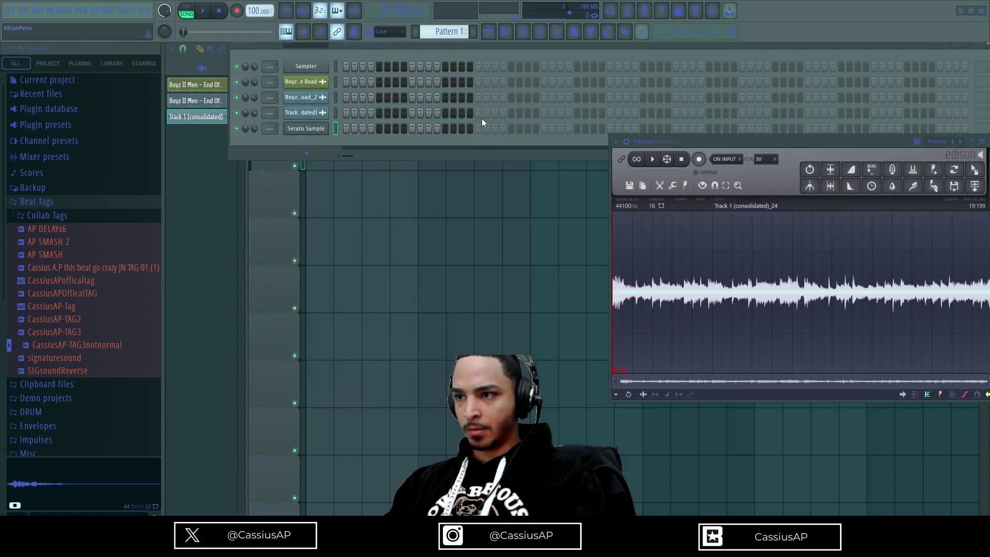
drag(982, 172, 478, 263)
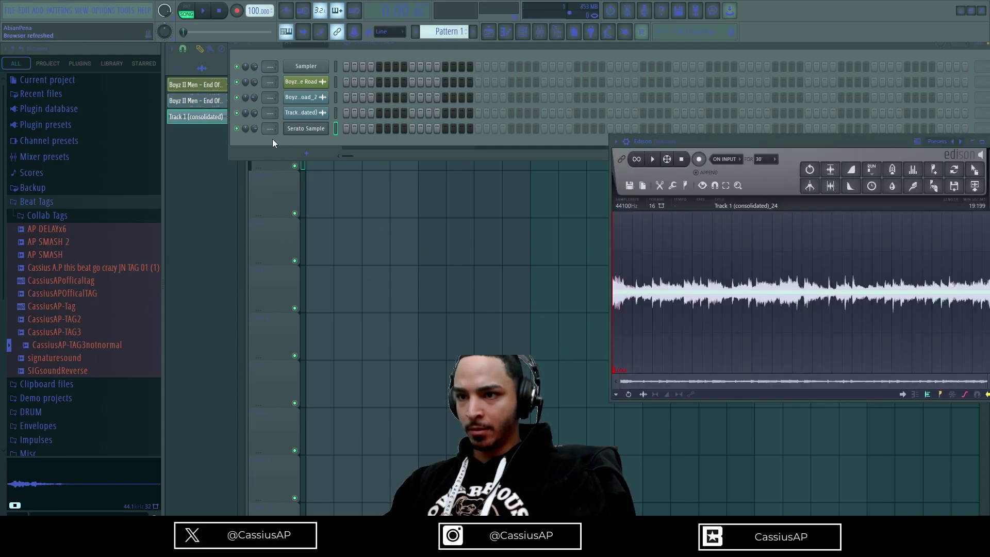
drag(864, 143, 785, 147)
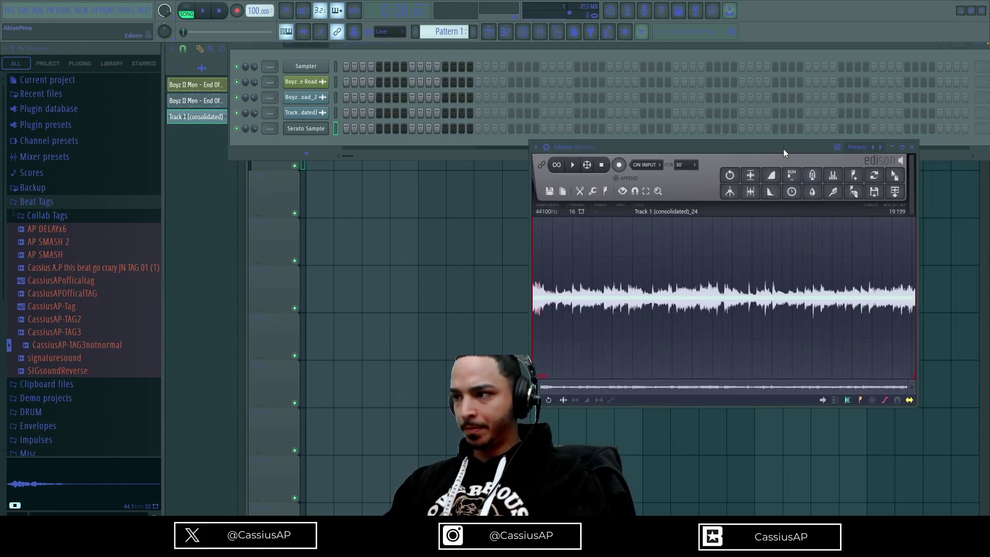
click(920, 145)
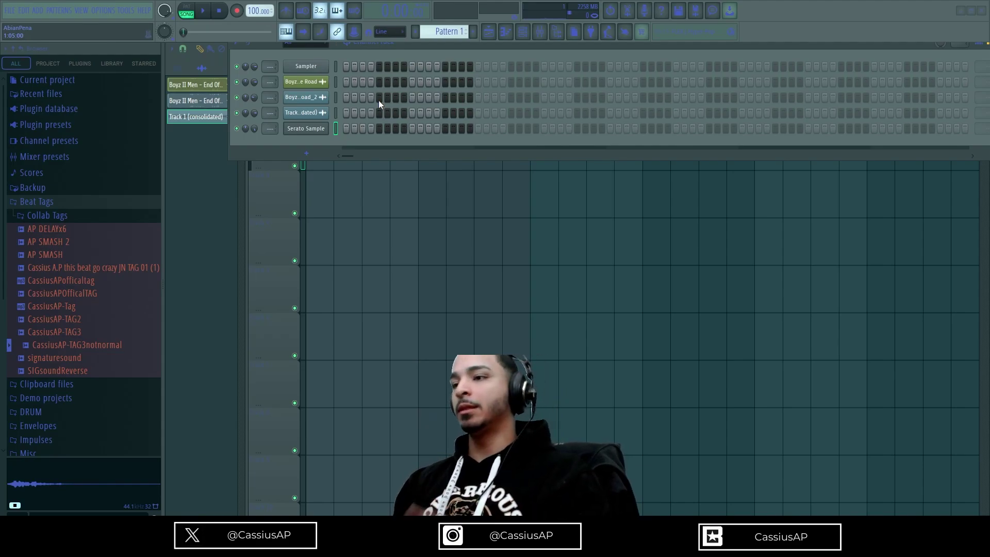
- Add a second Edison to slot 2 of the mixer's Master track, armed to record on play
key(F9)
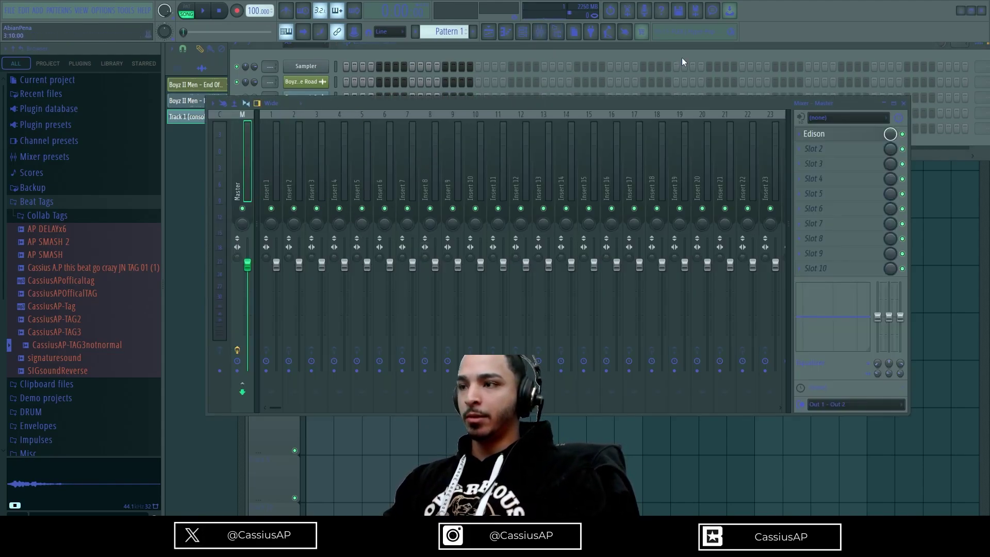
key(F9)
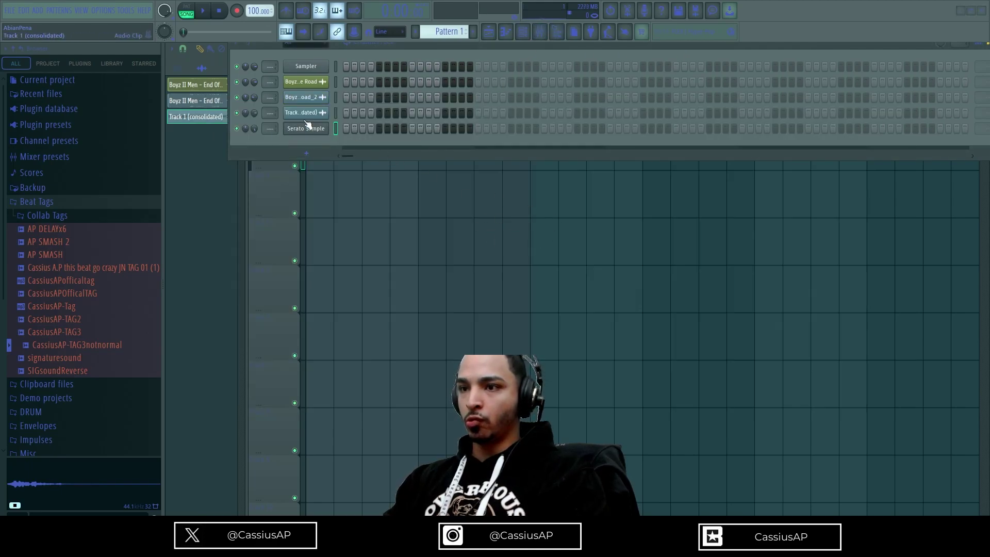
click(548, 32)
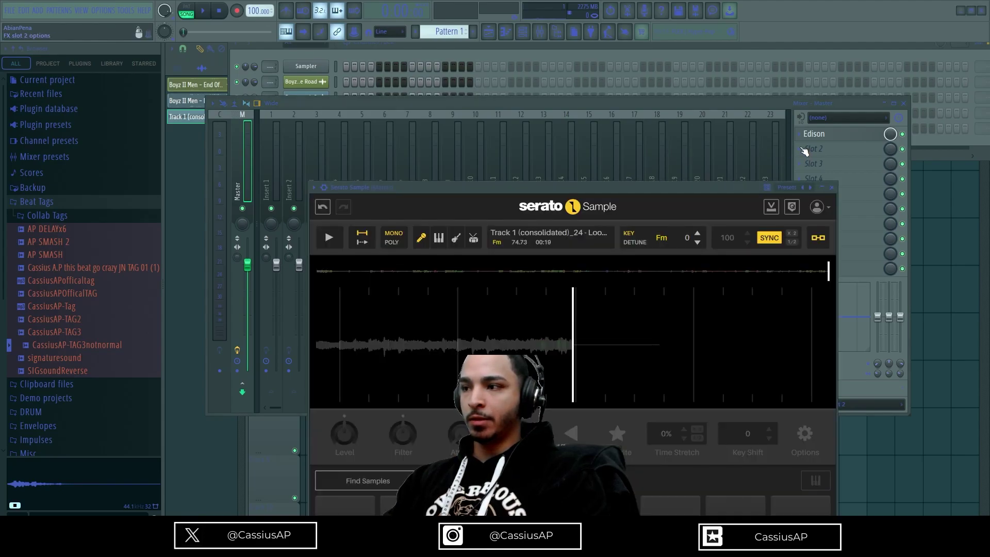
click(804, 149)
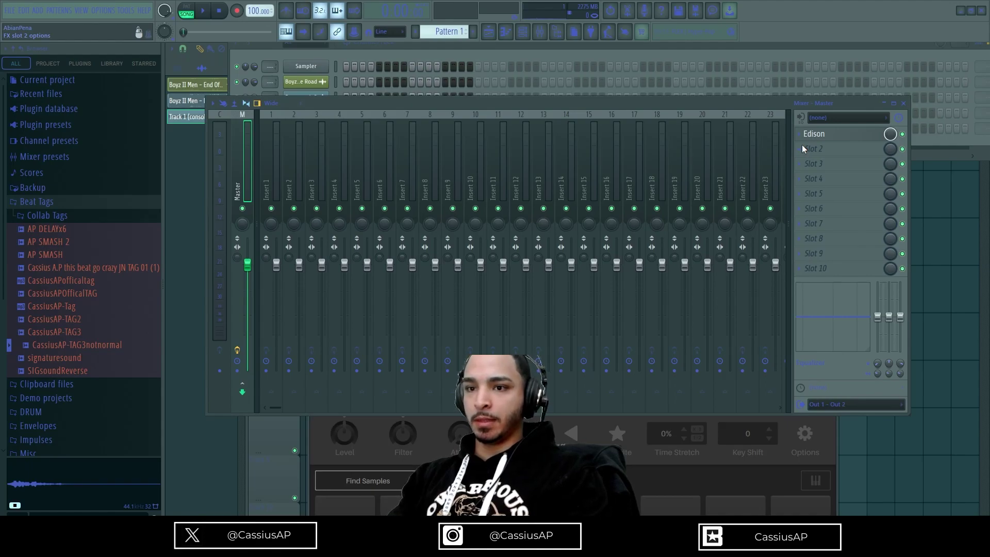
key(ctrl+e)
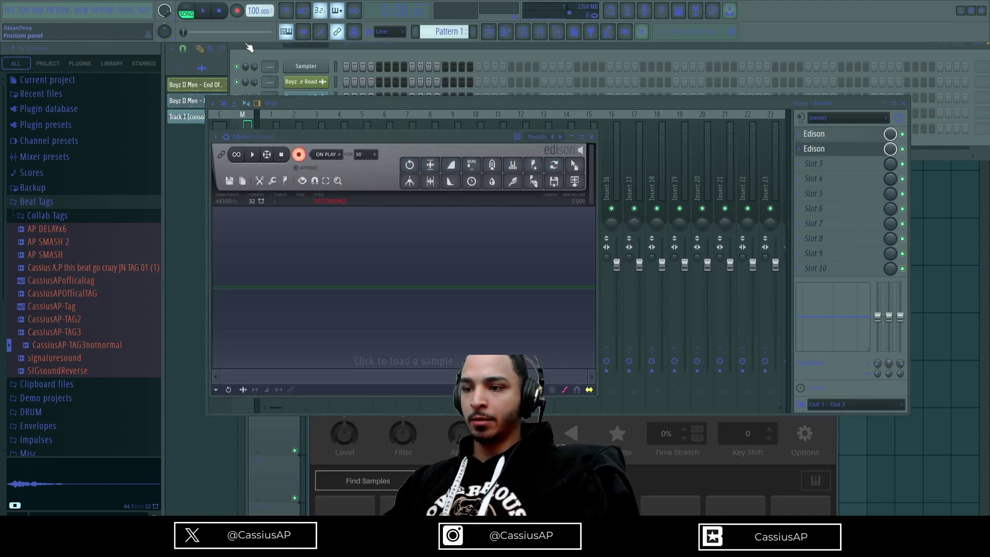
- Rewind Serato Sample's playhead to the start of the loaded audio and bring the recording Edison to the front
click(387, 50)
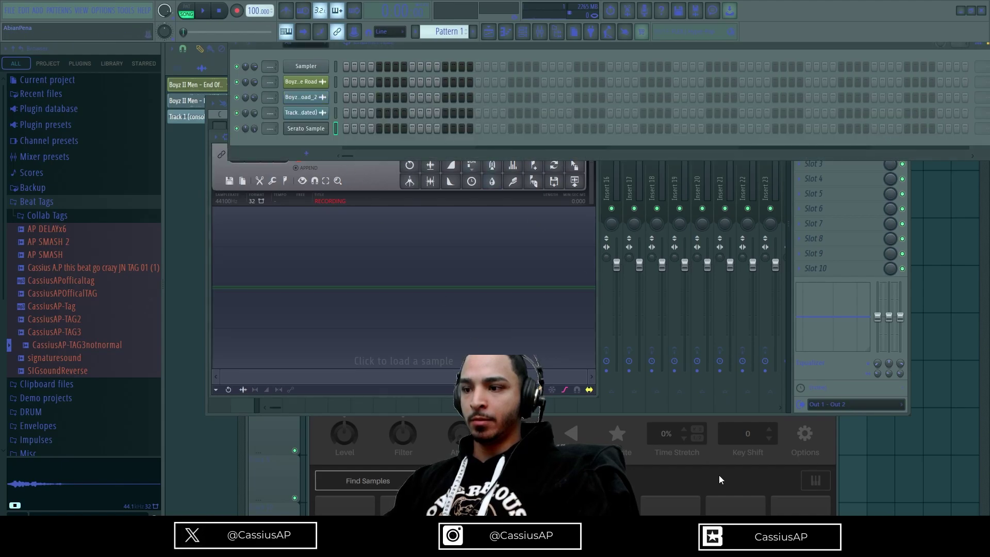
click(552, 422)
drag(554, 316, 678, 316)
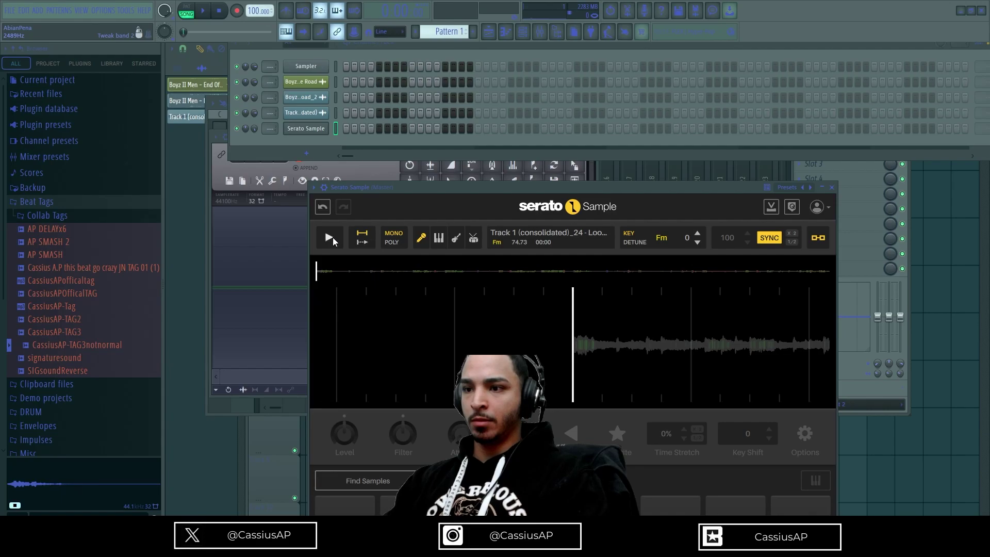
click(221, 197)
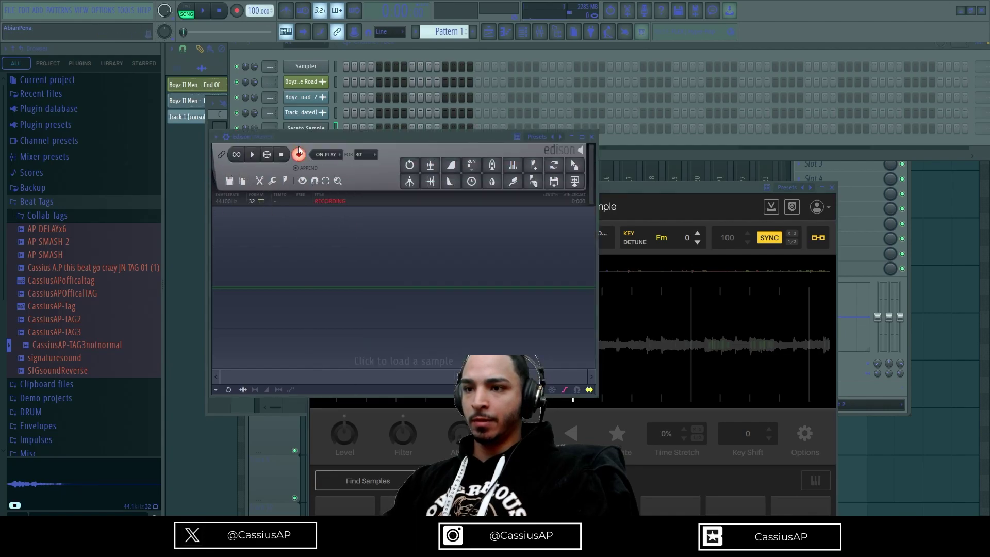
- Set Edison to record on input, move its window aside and record Serato Sample's isolated vocal playback
click(331, 178)
drag(434, 136, 718, 16)
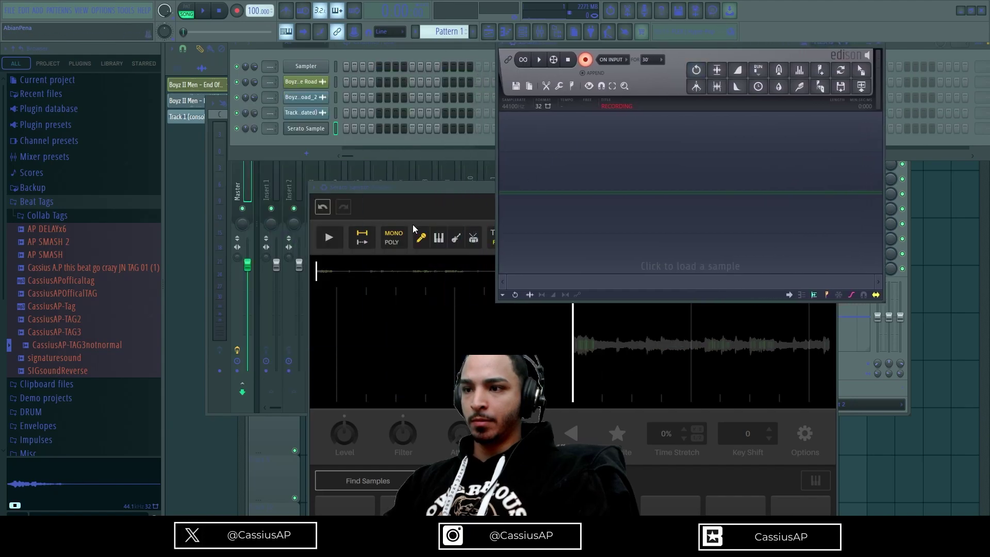
click(329, 237)
click(664, 49)
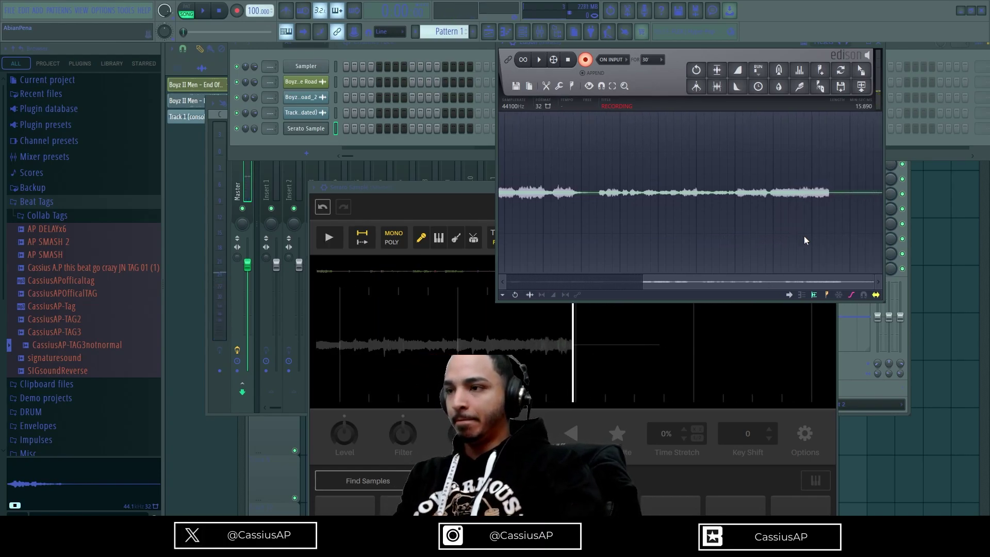
- Trim the trailing silence from the vocal recording and place it on playlist Track 2 at bar 1
double_click(785, 248)
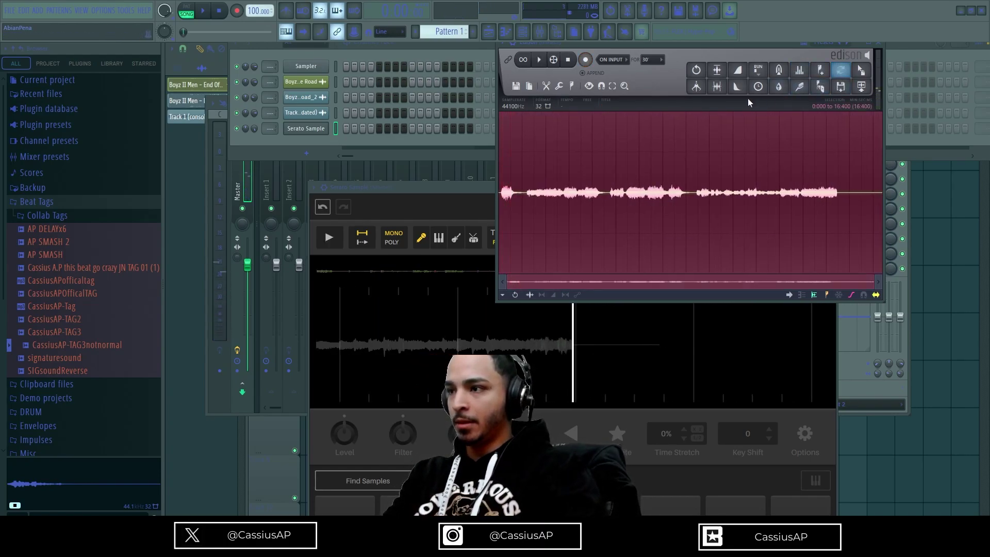
drag(861, 70, 161, 122)
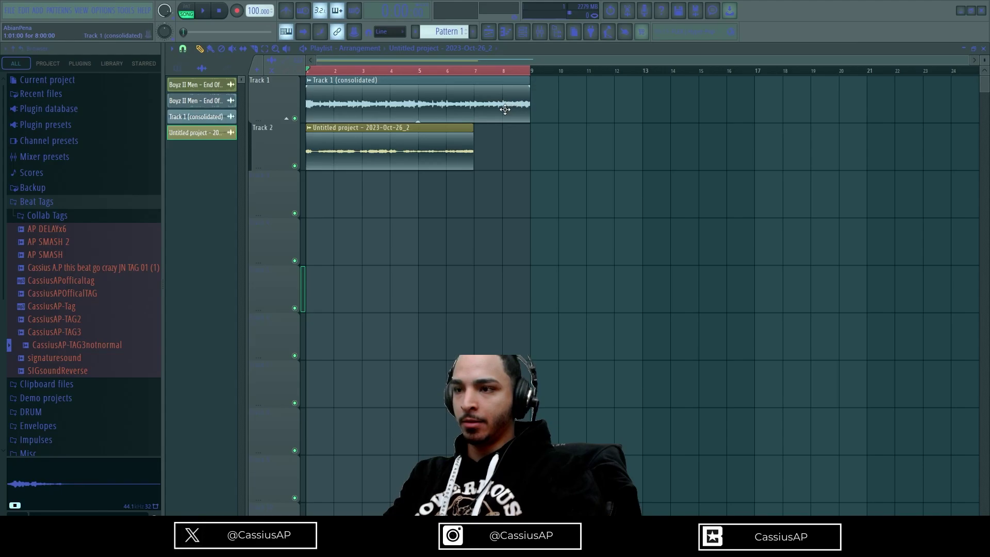
- Audition Track 2 and Track 1 soloed in turn, restore both, and mute Track 1
right_click(295, 167)
key(space)
key(space)
click(287, 119)
key(space)
key(space)
click(287, 119)
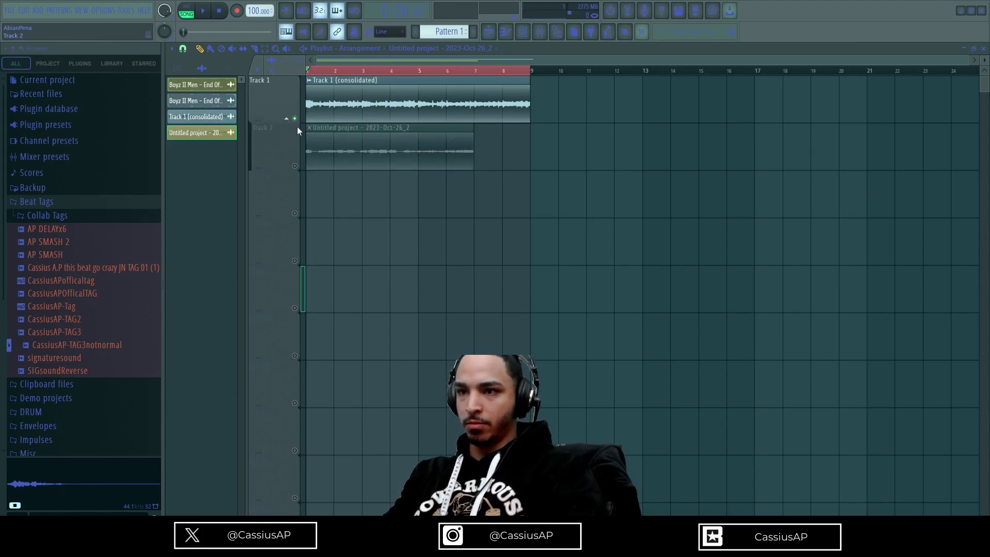
right_click(295, 119)
key(space)
key(space)
right_click(295, 119)
right_click(295, 119)
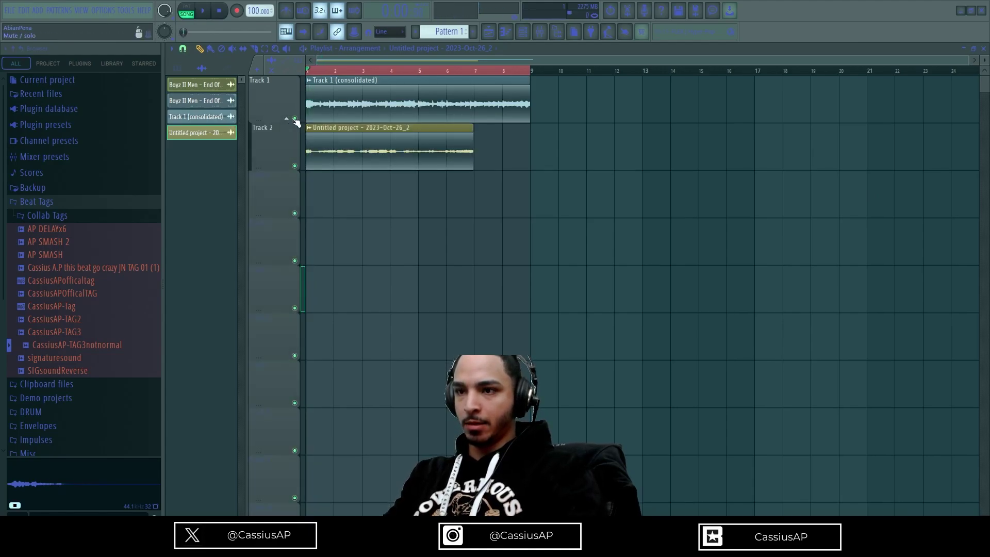
click(295, 118)
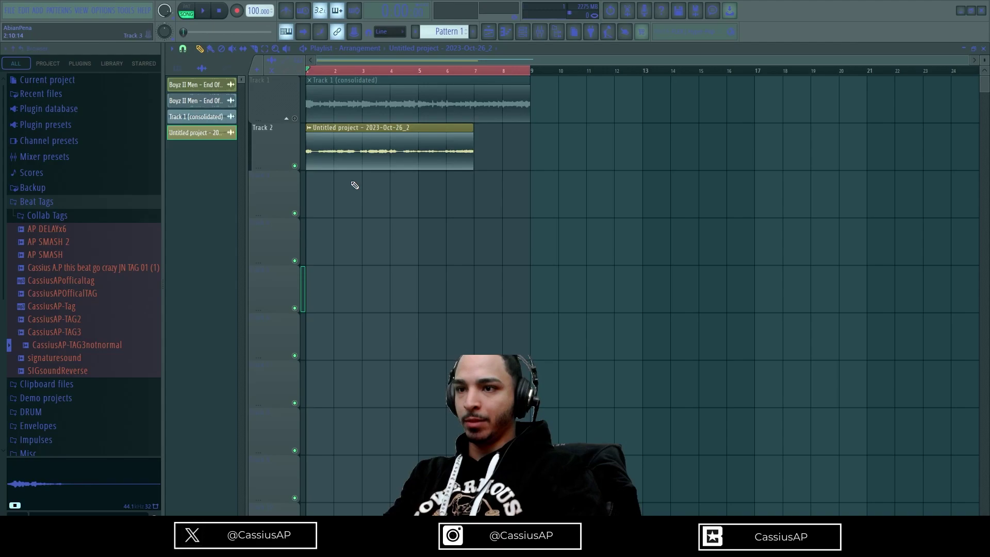
- Check the Edison in slot 2 of the Master track and add a third Edison in slot 3, recording on input
click(540, 32)
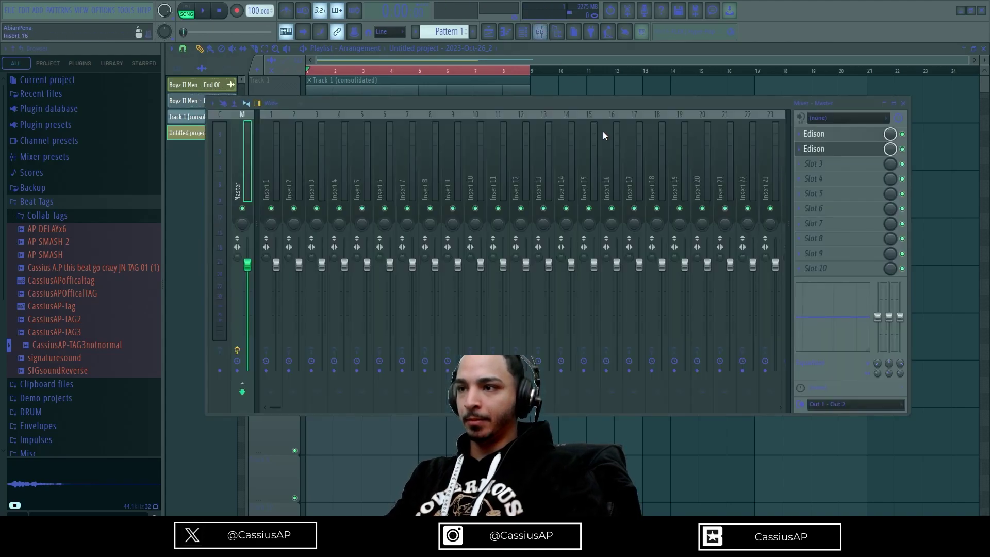
click(815, 148)
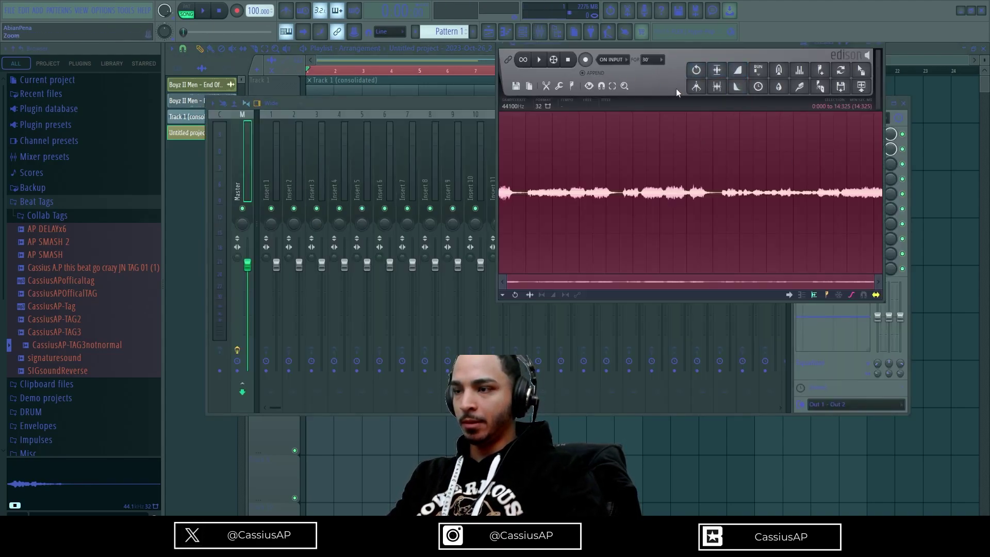
click(878, 46)
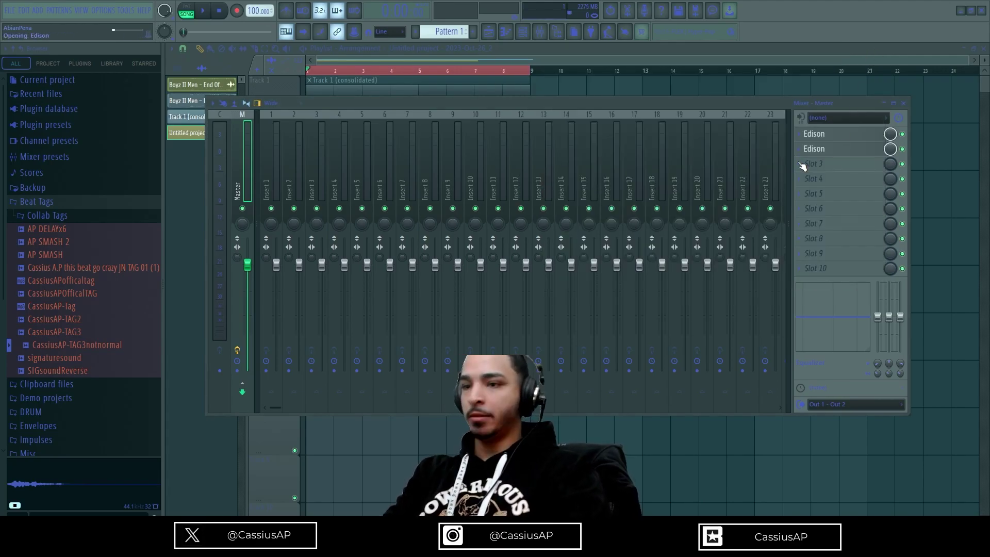
key(ctrl+e)
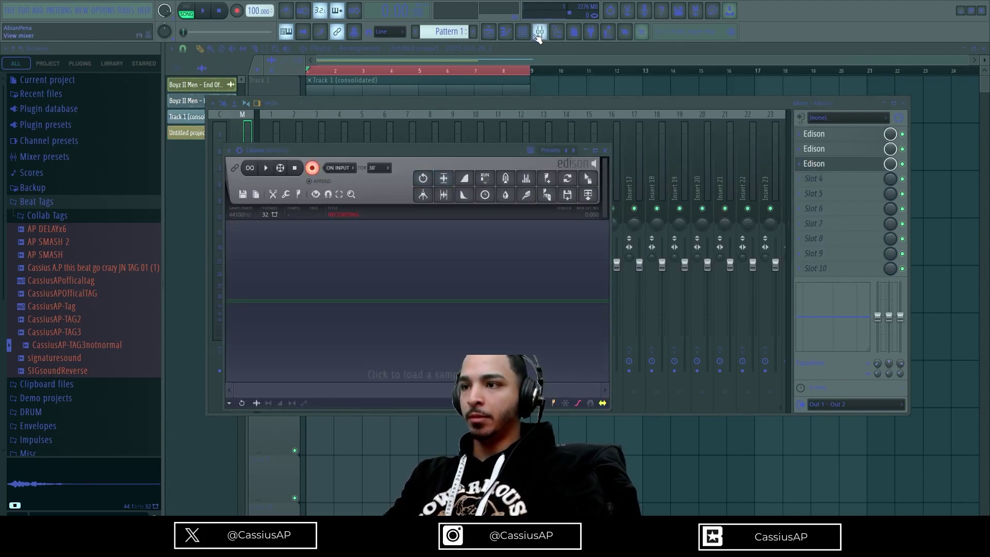
- Isolate the melody, bass and drum stems without vocals in Serato Sample and rewind to the start of the audio
click(538, 34)
click(530, 33)
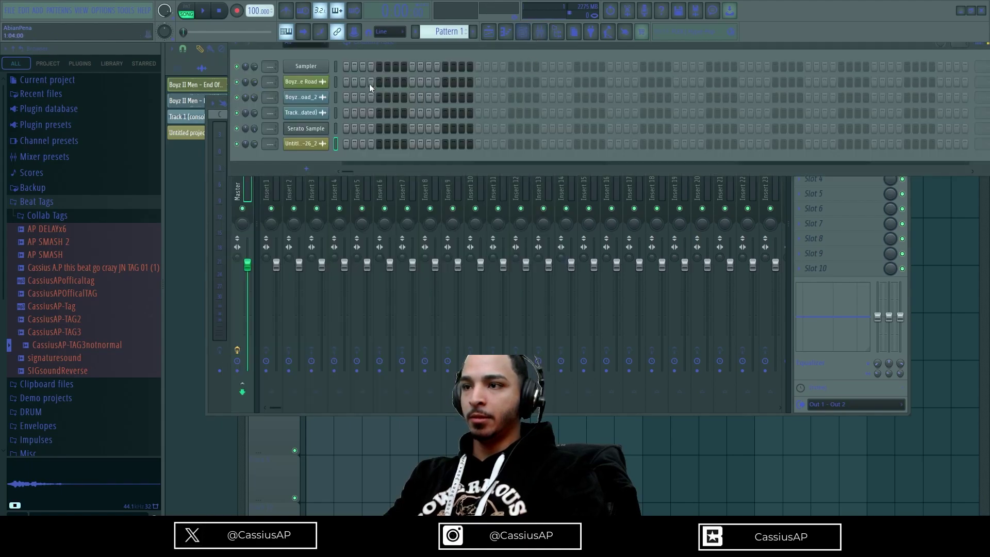
click(323, 131)
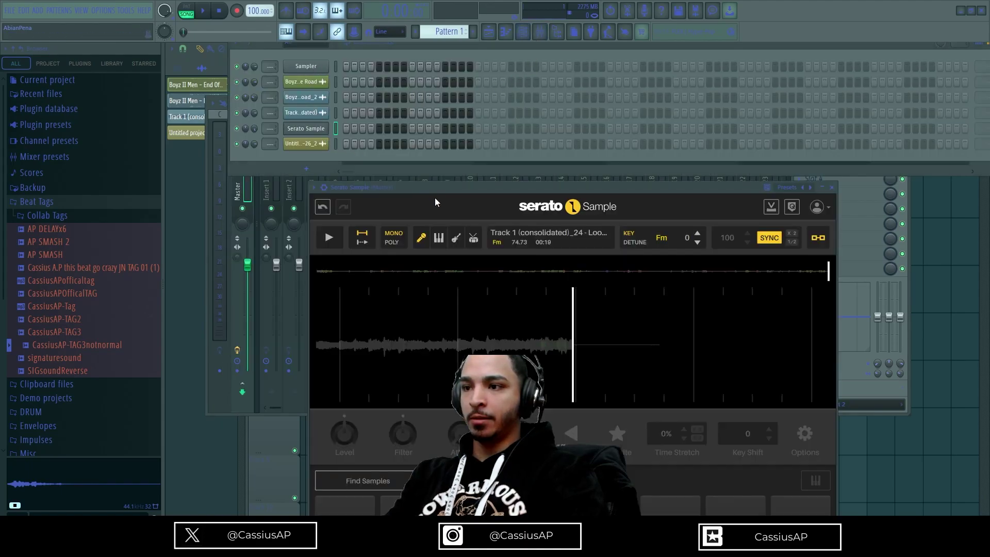
click(439, 239)
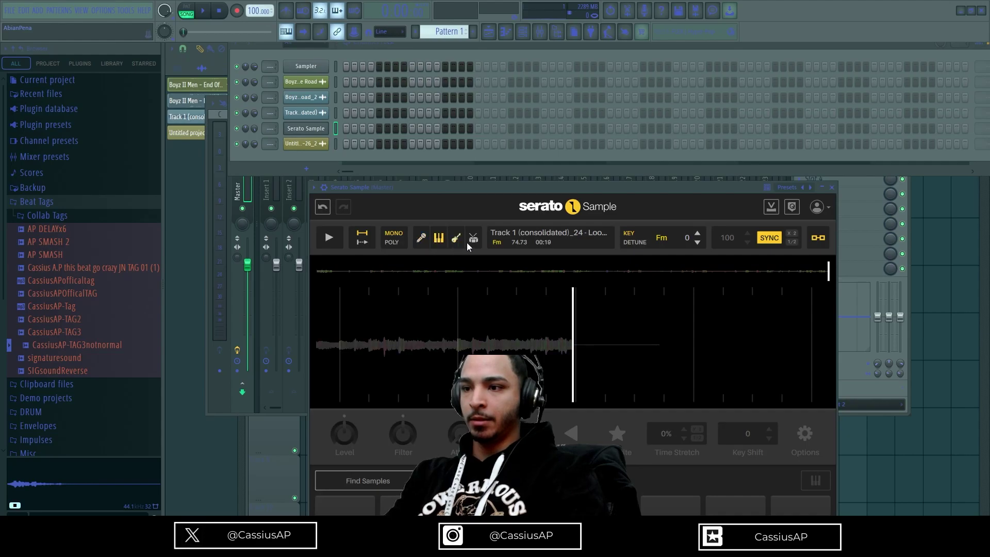
mouse_move(445, 297)
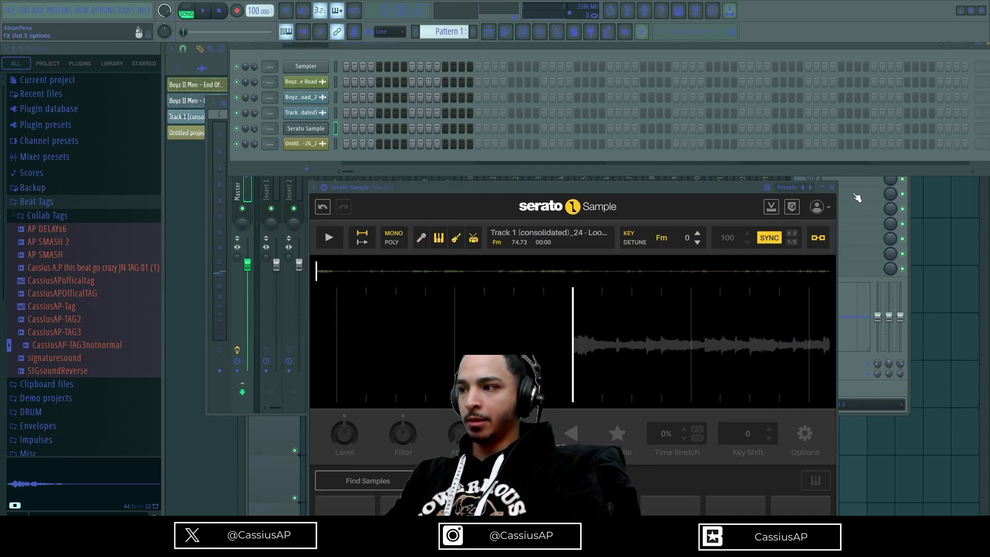
- Rearm the Edison in Master slot 3 to record on input and close its window
click(886, 396)
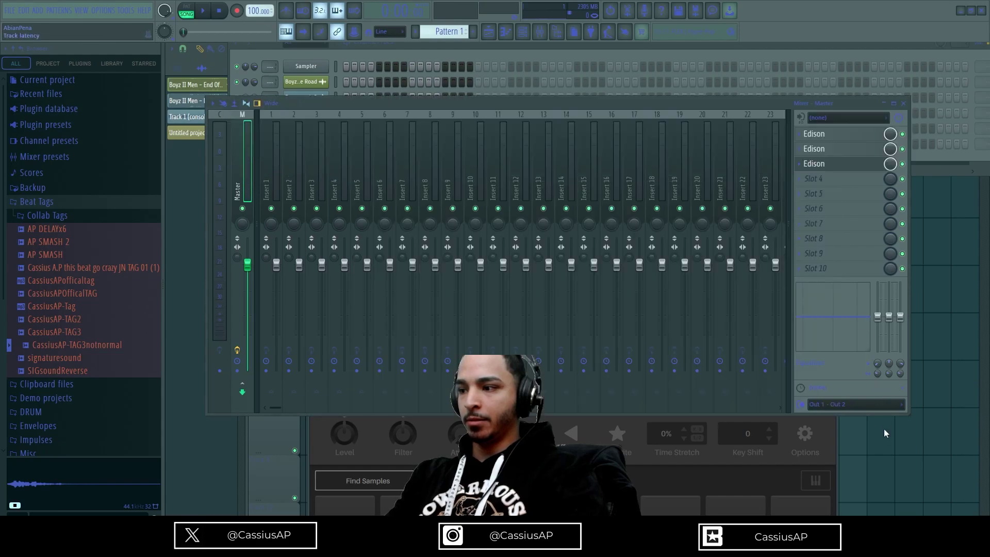
click(829, 163)
click(312, 168)
key(Delete)
click(312, 168)
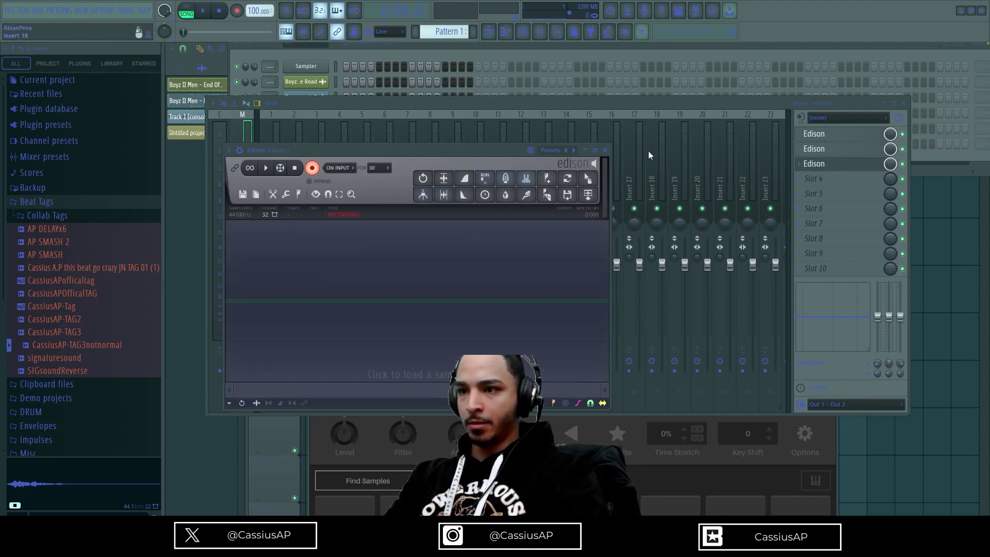
click(817, 168)
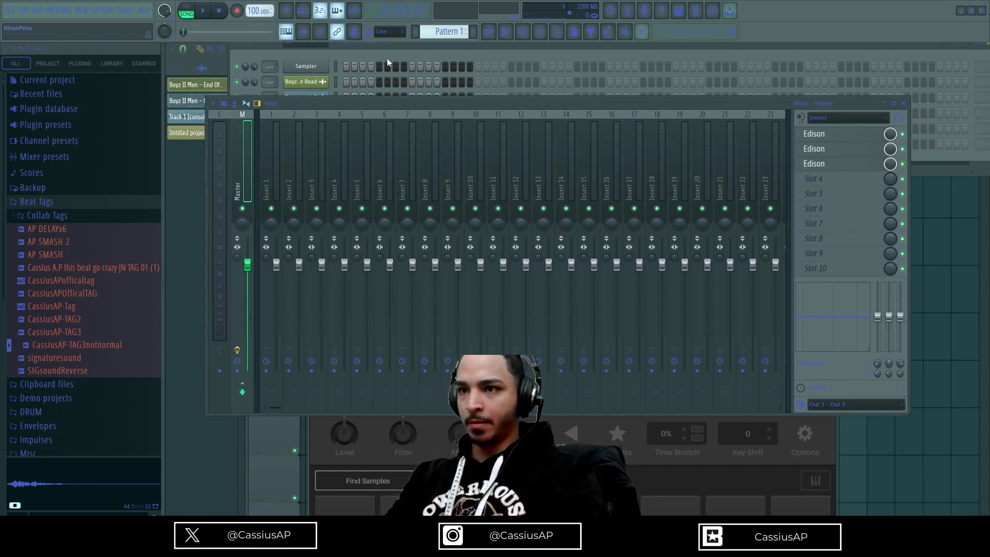
- Record Serato Sample's vocal-free playback into the slot 3 Edison until the loop ends
click(317, 59)
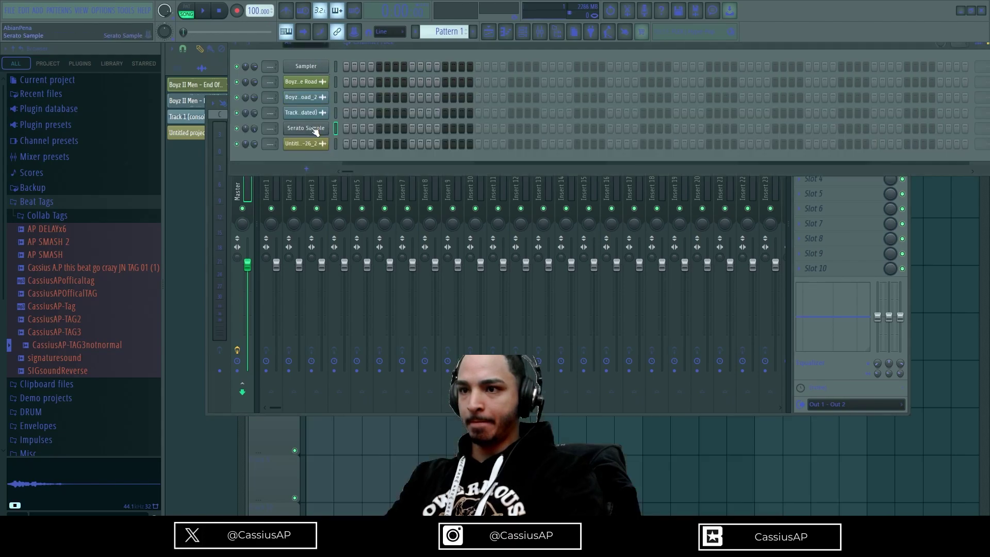
click(314, 130)
click(329, 237)
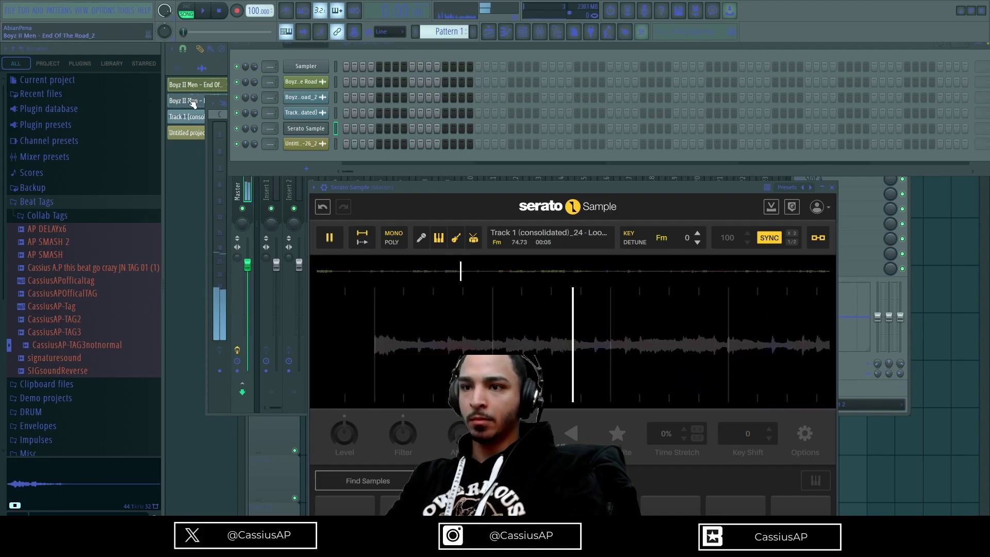
click(218, 119)
click(252, 175)
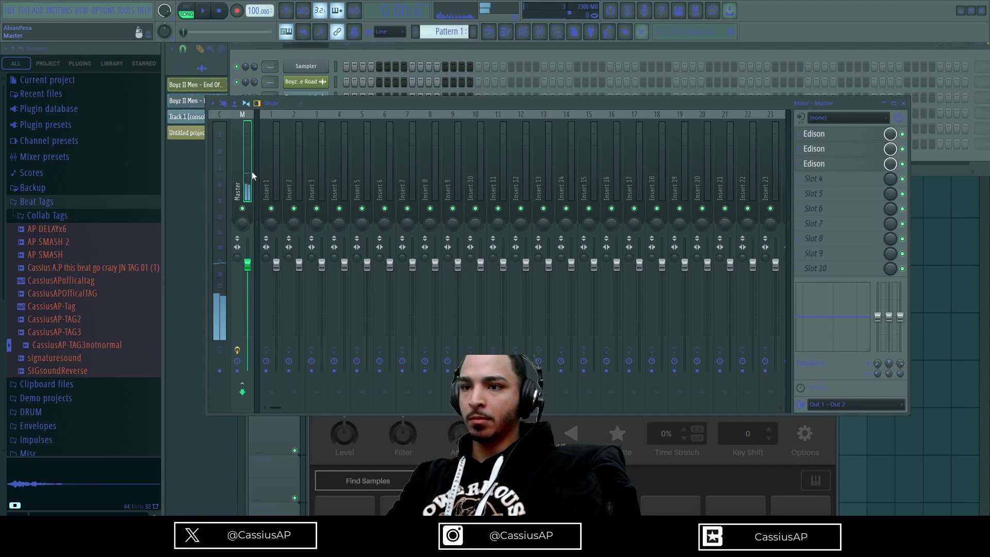
click(840, 166)
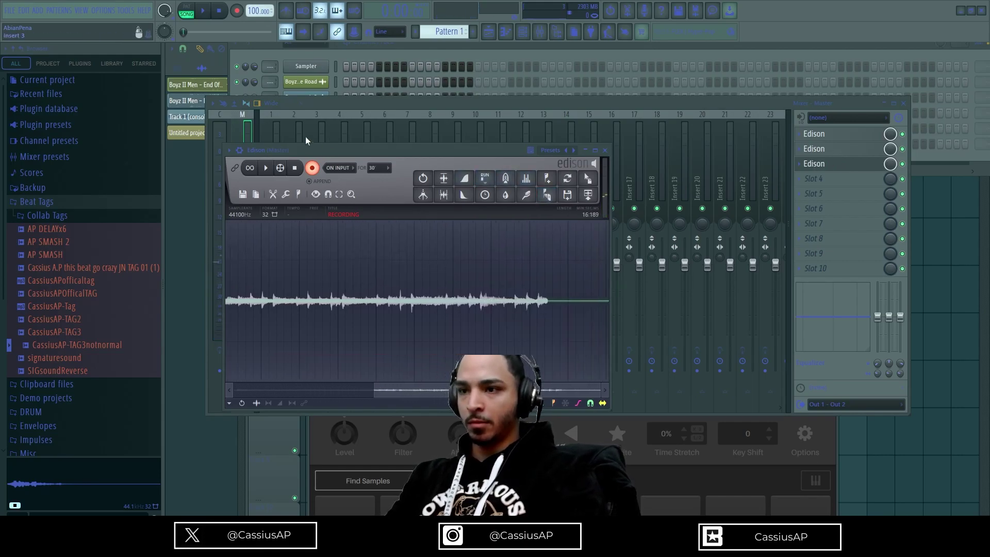
click(313, 169)
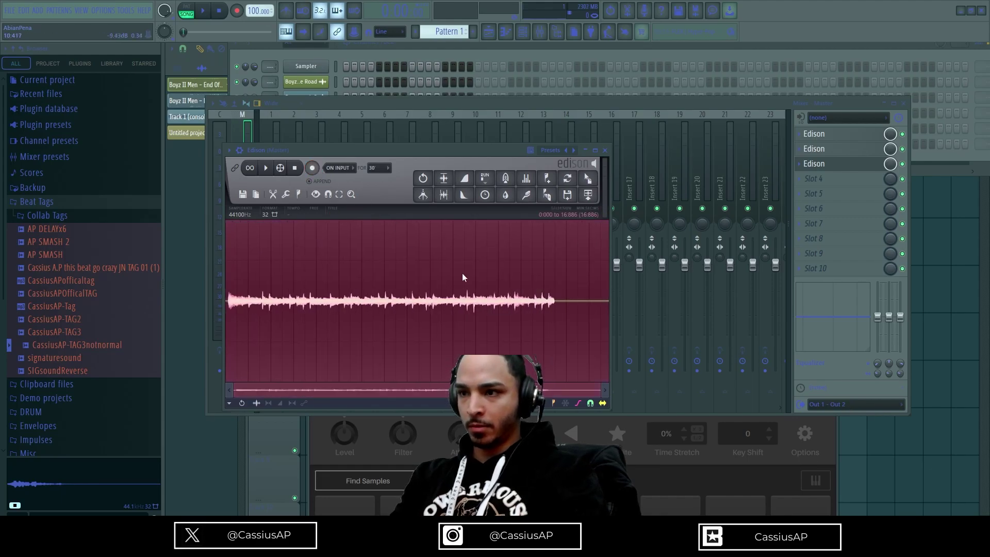
- Trim the trailing silence from the instrumental recording and place it on playlist Track 3 at bar 1
click(444, 195)
drag(588, 178, 305, 206)
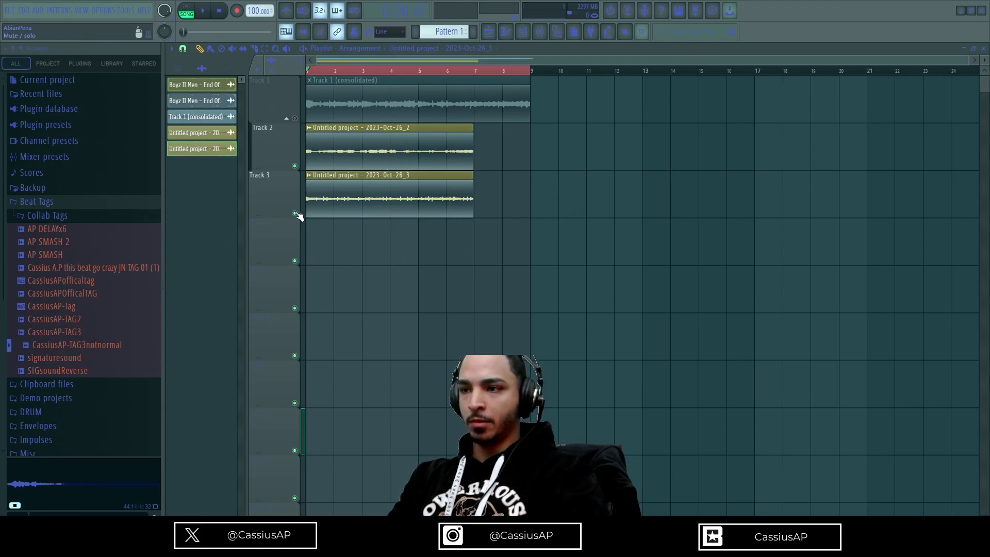
- Check the Track 3 clip's settings and audition the track soloed
double_click(349, 209)
drag(359, 119, 440, 307)
click(411, 192)
double_click(411, 191)
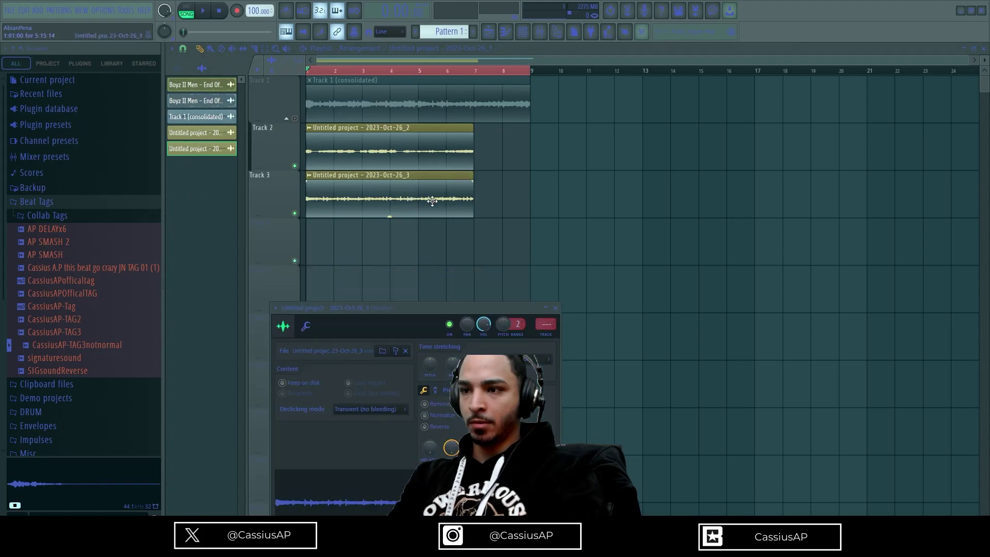
right_click(295, 213)
key(space)
key(space)
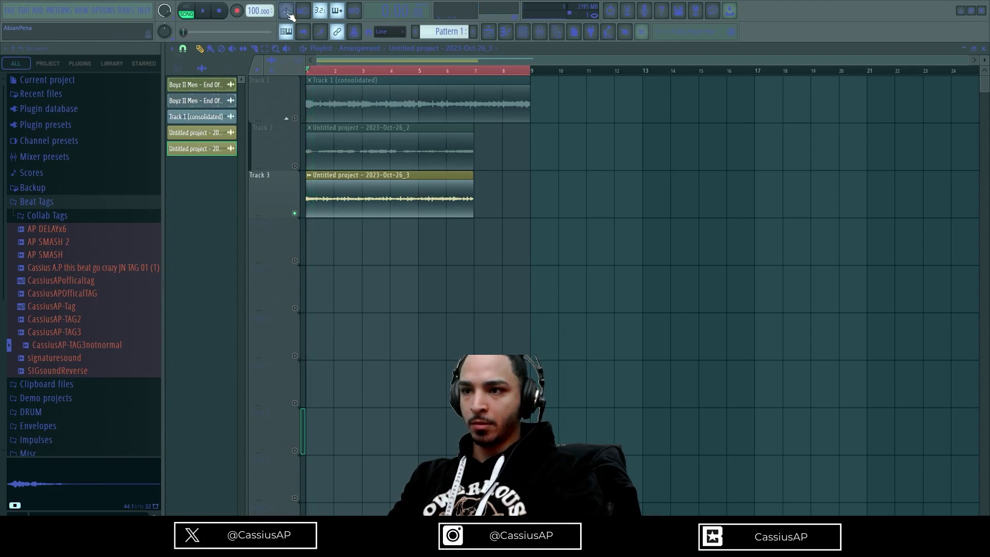
- Time-stretch the instrumental clip on Track 3 to 8:00:00 and check that its end lines up with bar 9
double_click(410, 196)
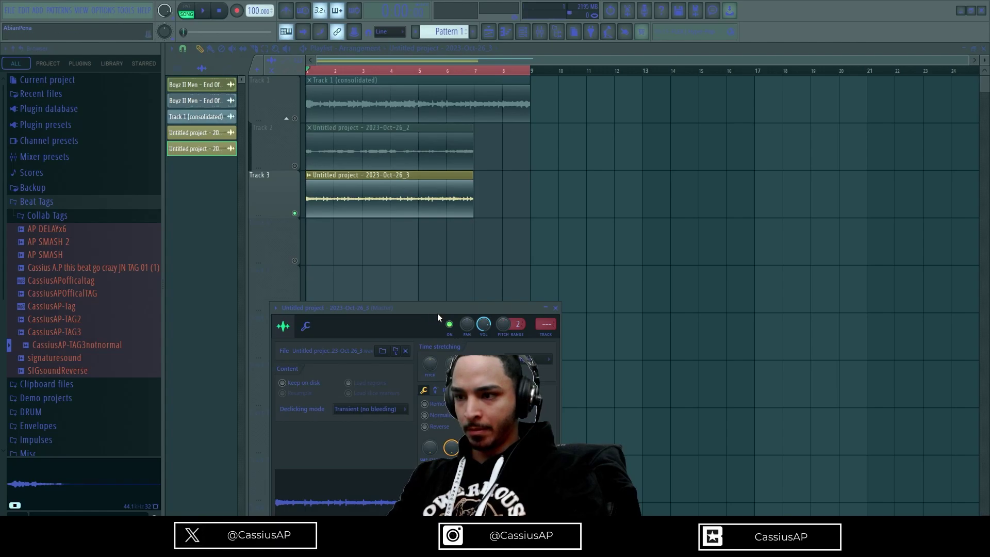
drag(438, 317, 477, 251)
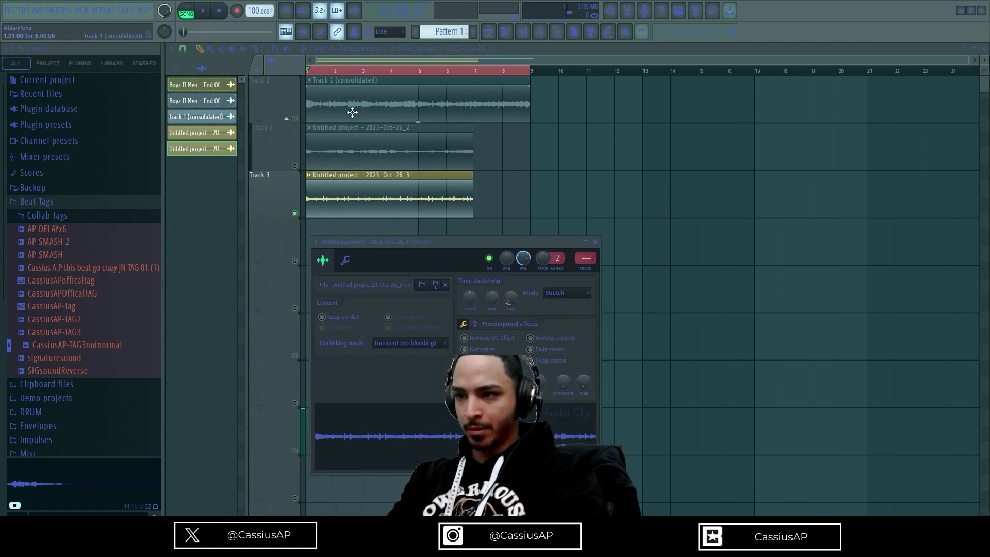
double_click(391, 134)
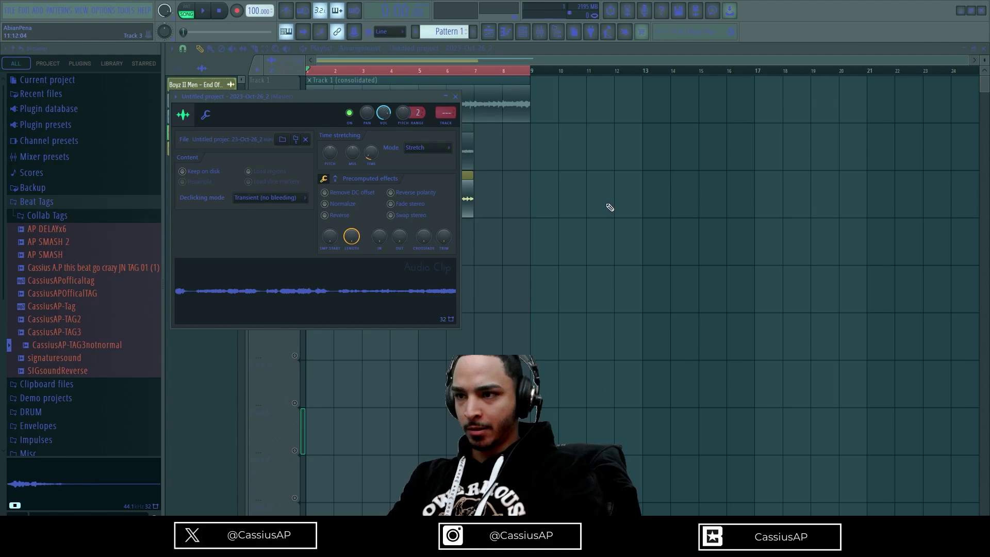
right_click(610, 208)
click(444, 186)
double_click(419, 192)
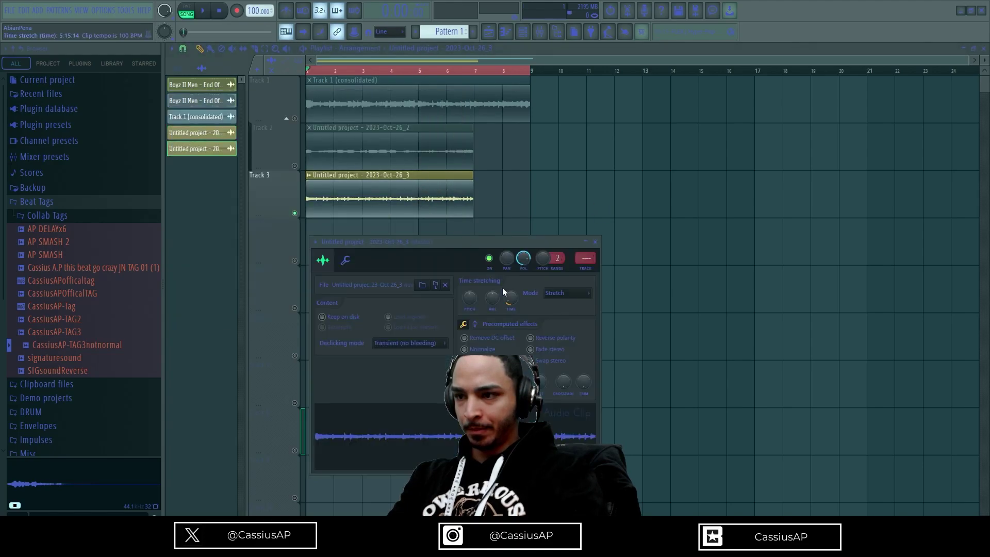
drag(513, 301, 514, 289)
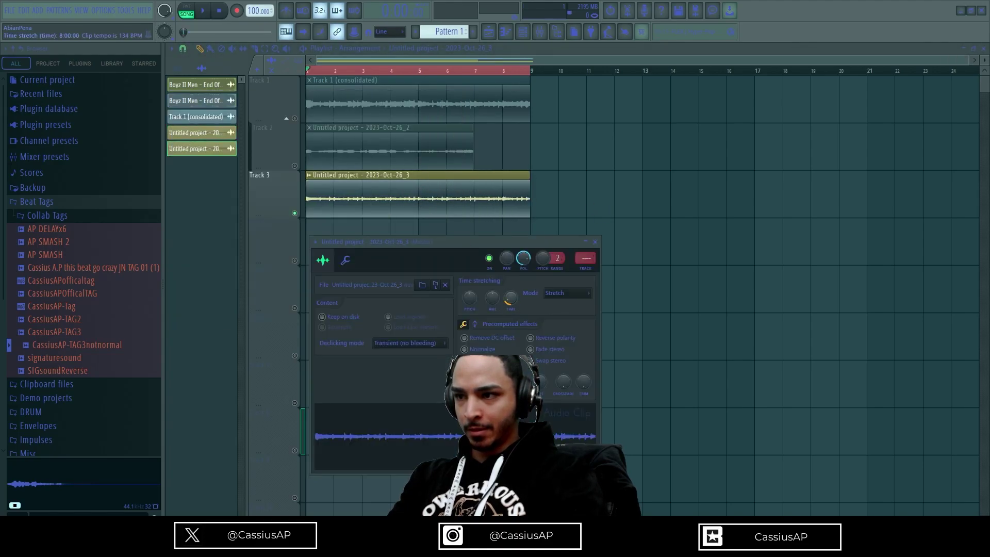
scroll(537, 201, up, 6)
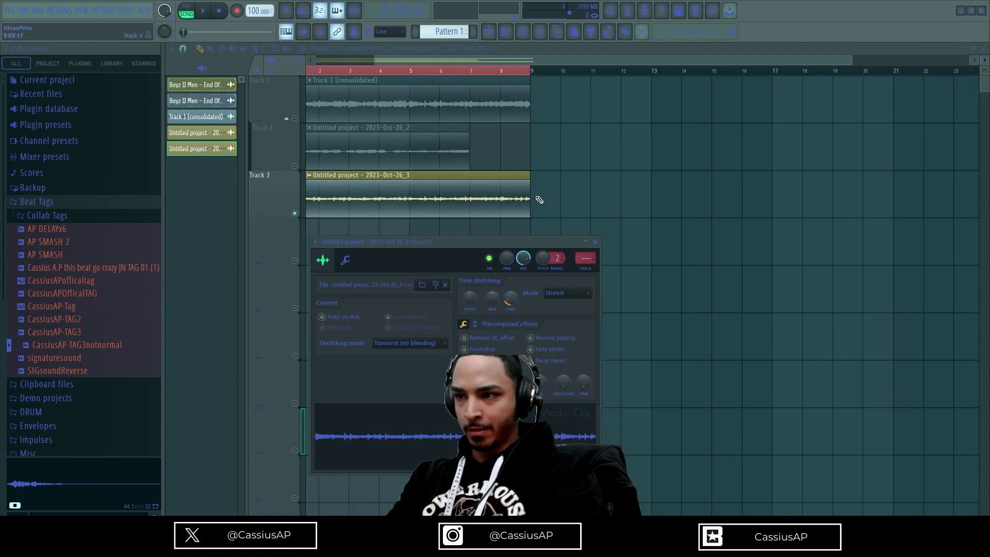
scroll(506, 199, down, 3)
click(504, 199)
- Time-stretch the vocal clip on Track 2 to end at bar 9 and start playback of the soloed Track 3
double_click(386, 149)
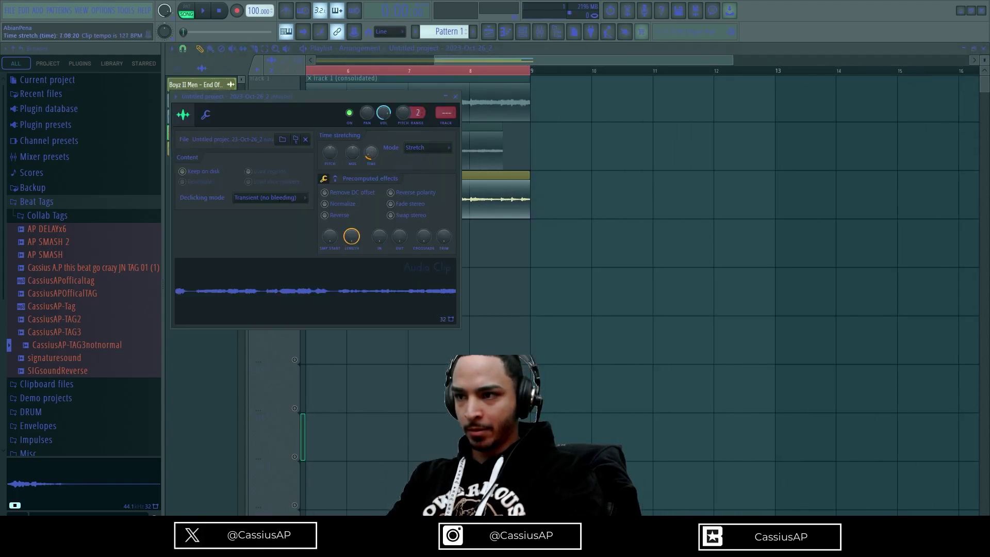
click(496, 198)
key(space)
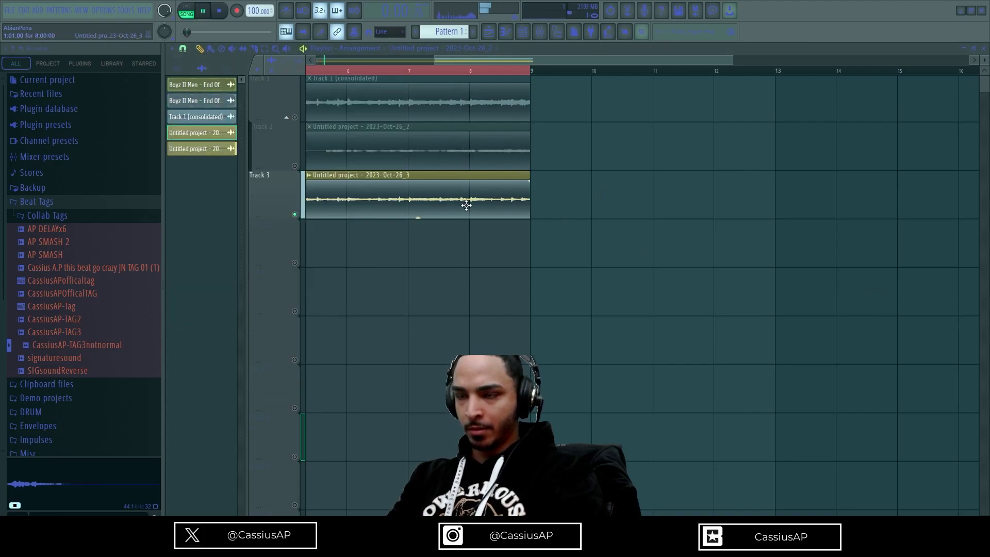
drag(452, 61, 334, 61)
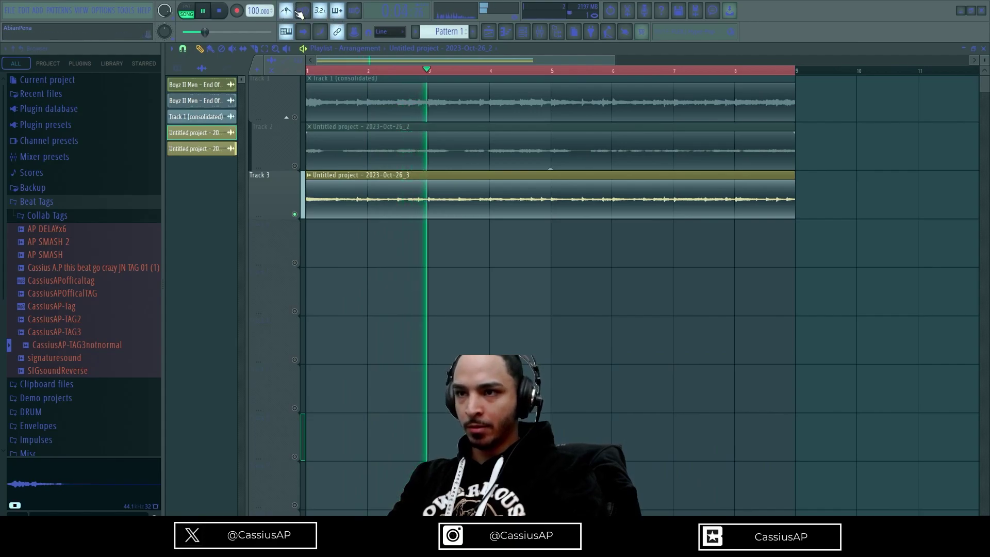
- Turn off the metronome and try the soloed instrumental at a tempo of 132 BPM
key(space)
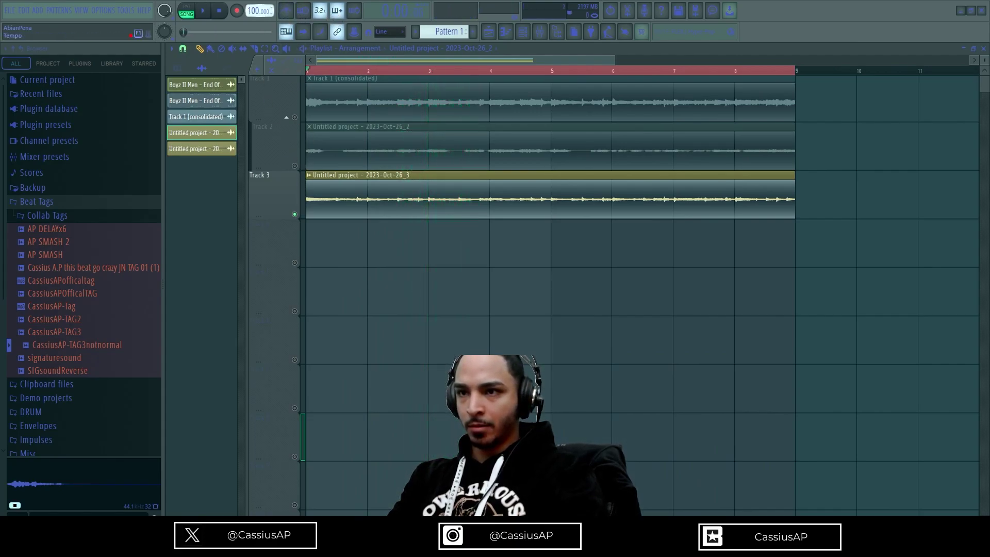
key(space)
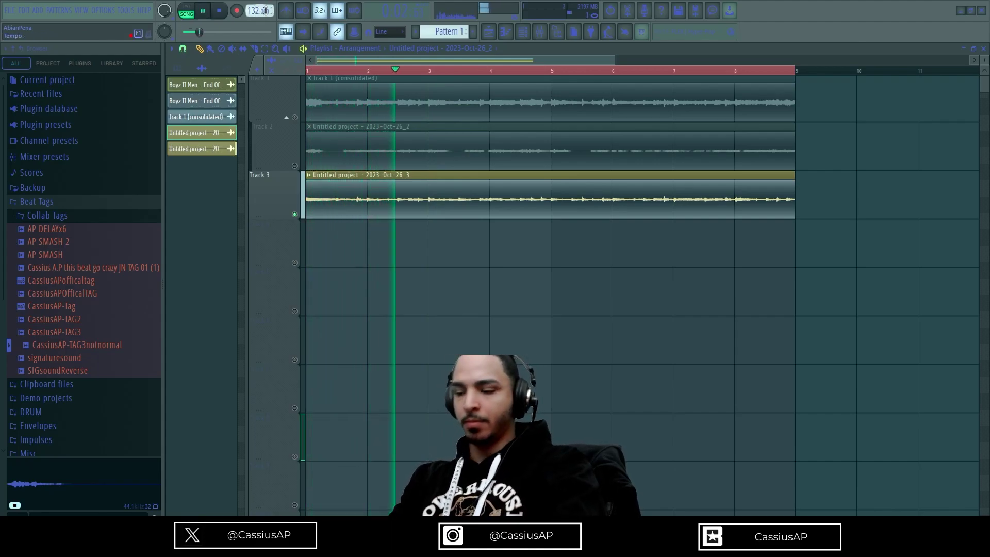
key(space)
- Normalize the instrumental clip on Track 3, lower its channel volume and audition it
double_click(385, 199)
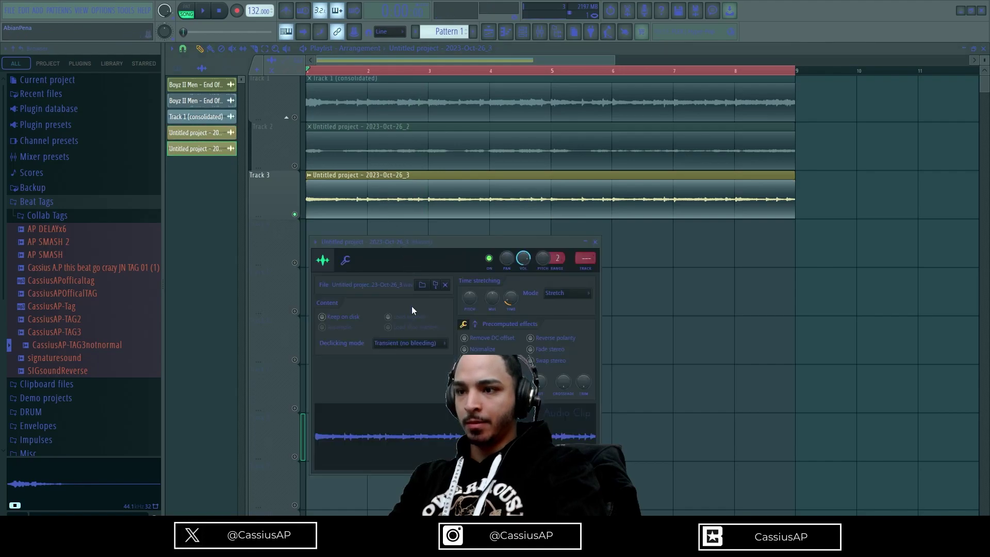
click(465, 349)
key(space)
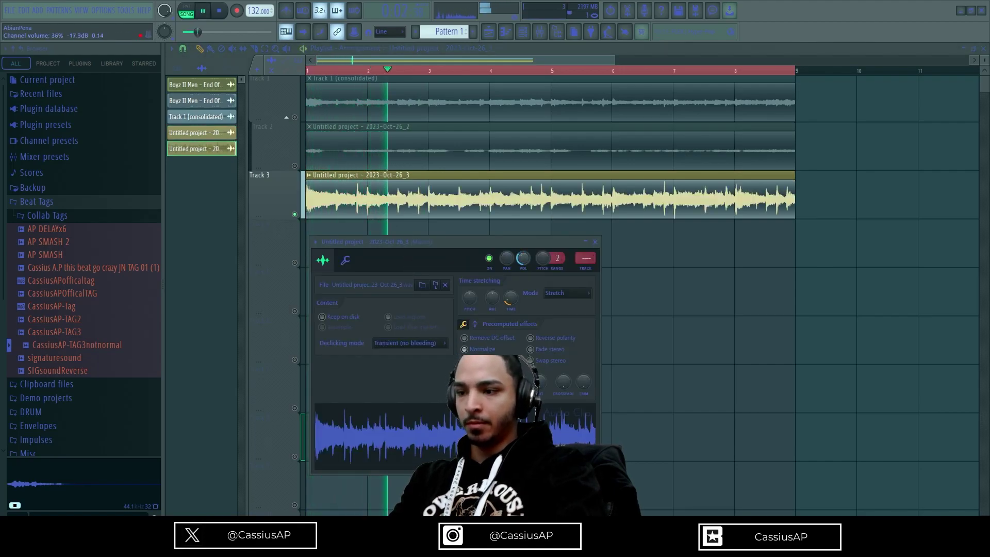
drag(523, 259, 523, 250)
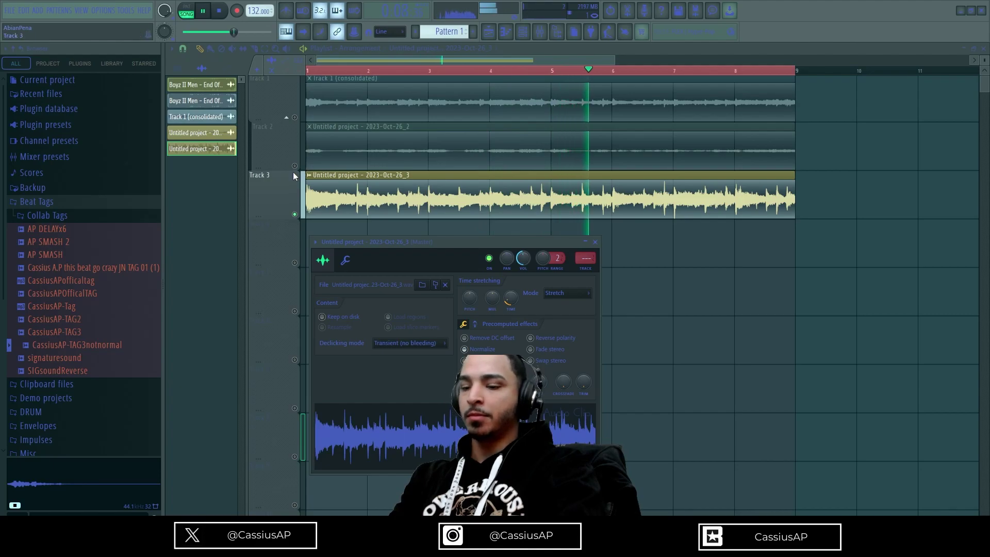
key(space)
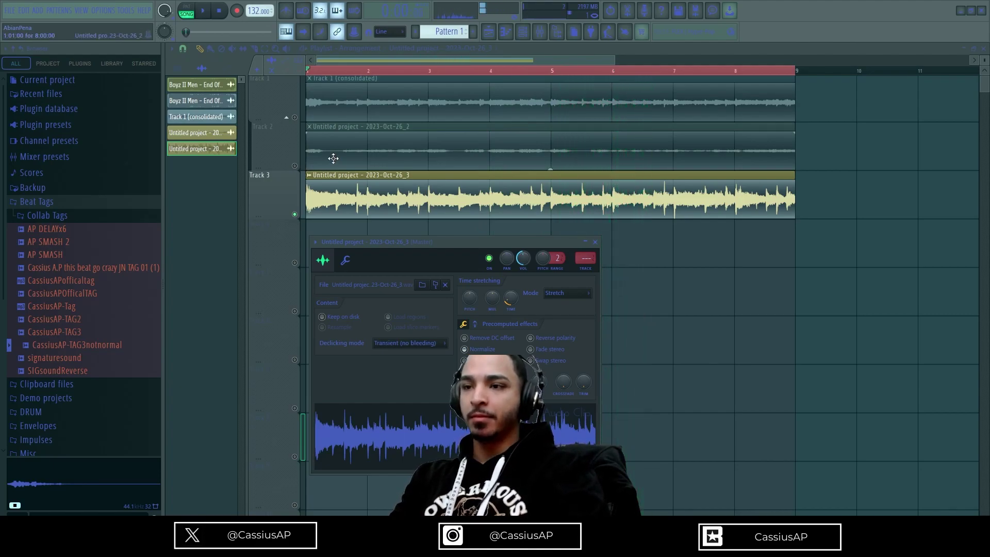
- Normalize the vocal clip on Track 2 and lower its channel volume
click(332, 156)
double_click(359, 158)
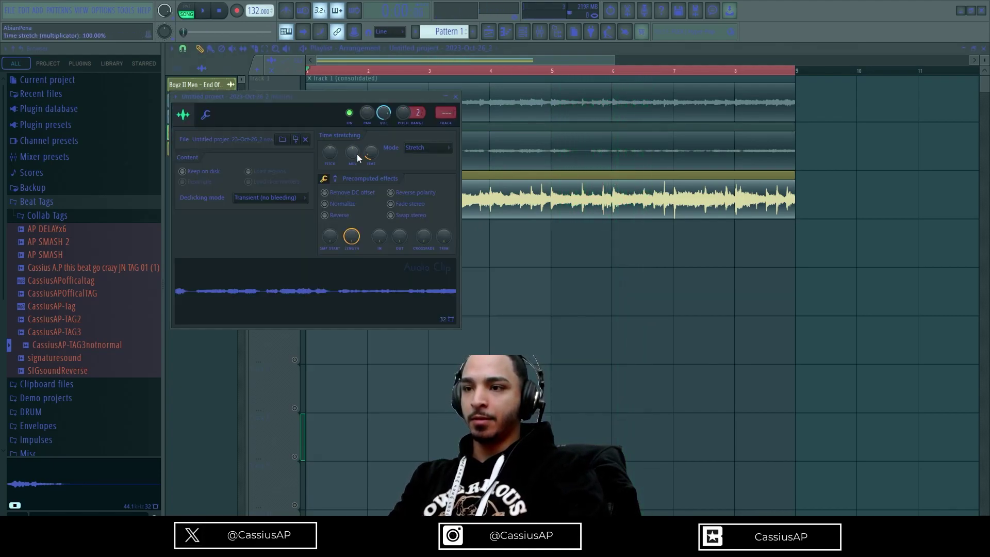
click(338, 201)
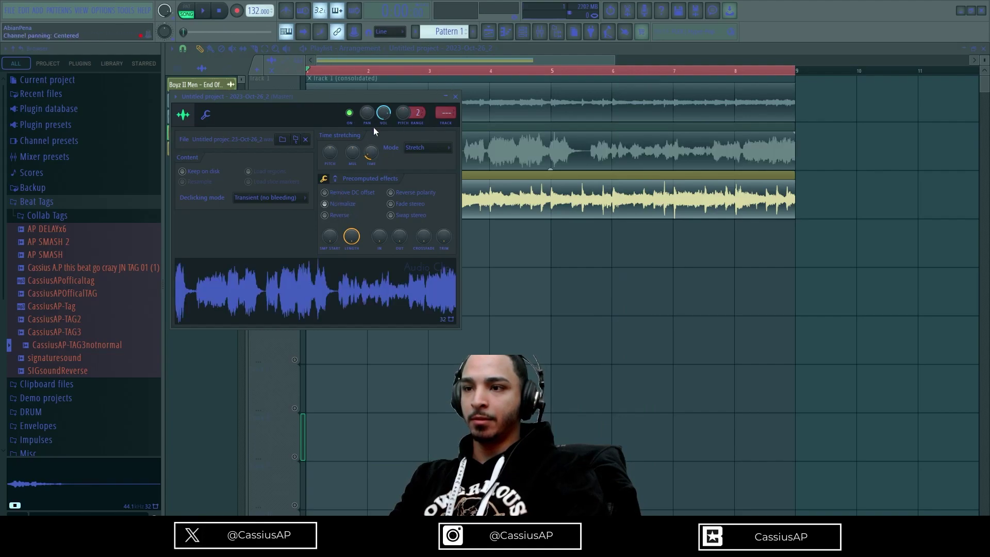
right_click(580, 345)
- Unmute Track 2 and audition the vocal and instrumental stems together over the loop
key(space)
click(295, 165)
double_click(355, 156)
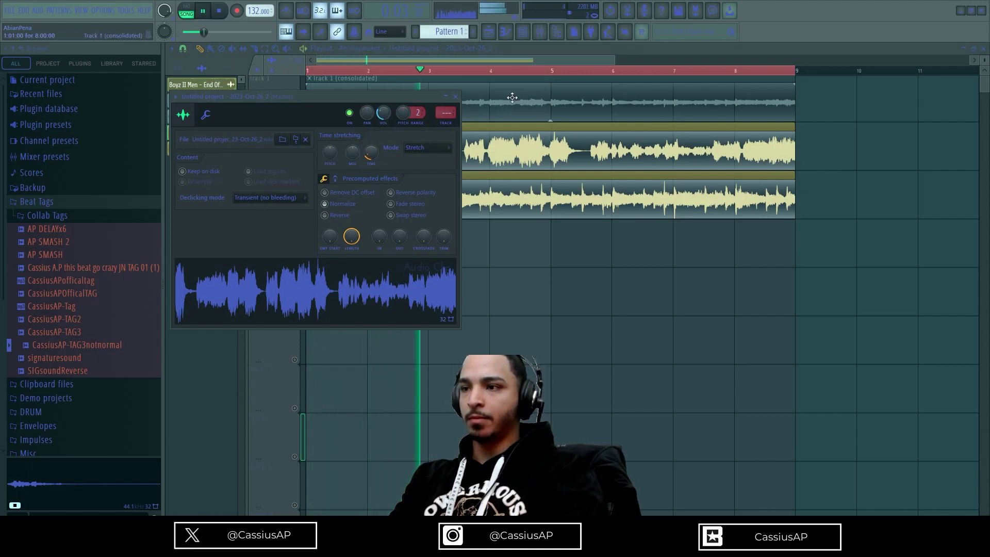
click(357, 61)
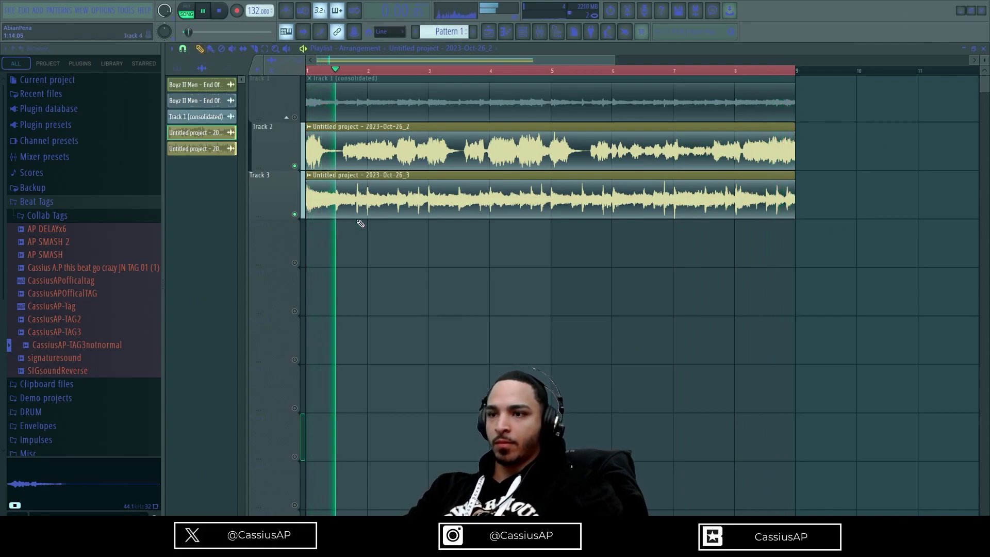
scroll(815, 183, up, 2)
scroll(800, 178, down, 4)
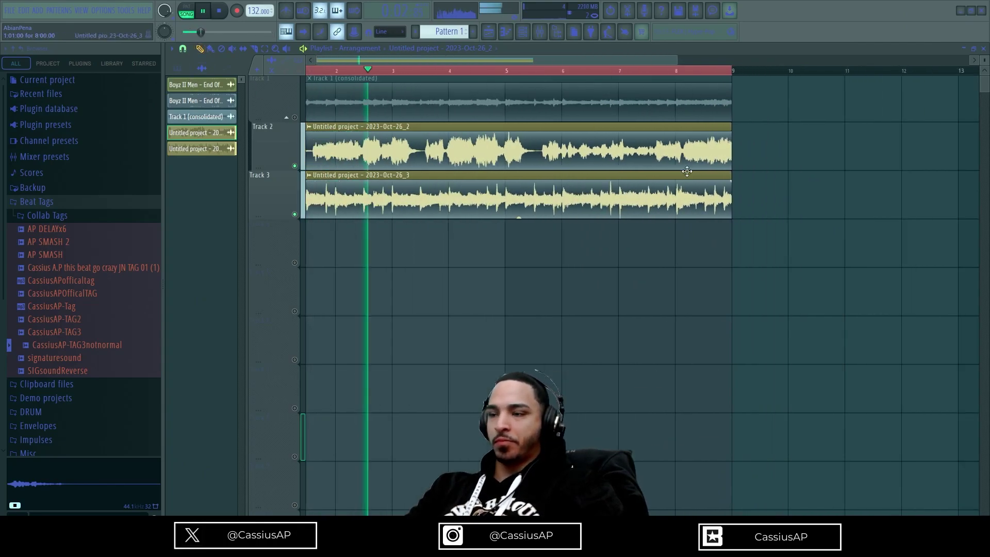
key(space)
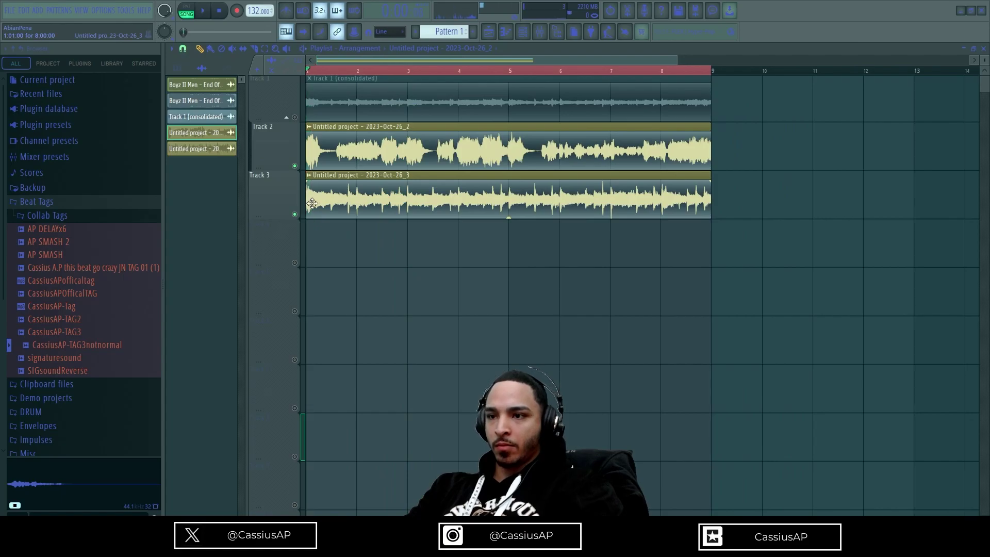
- Turn on the metronome and try both stems at a tempo of 143 BPM
double_click(342, 163)
key(Escape)
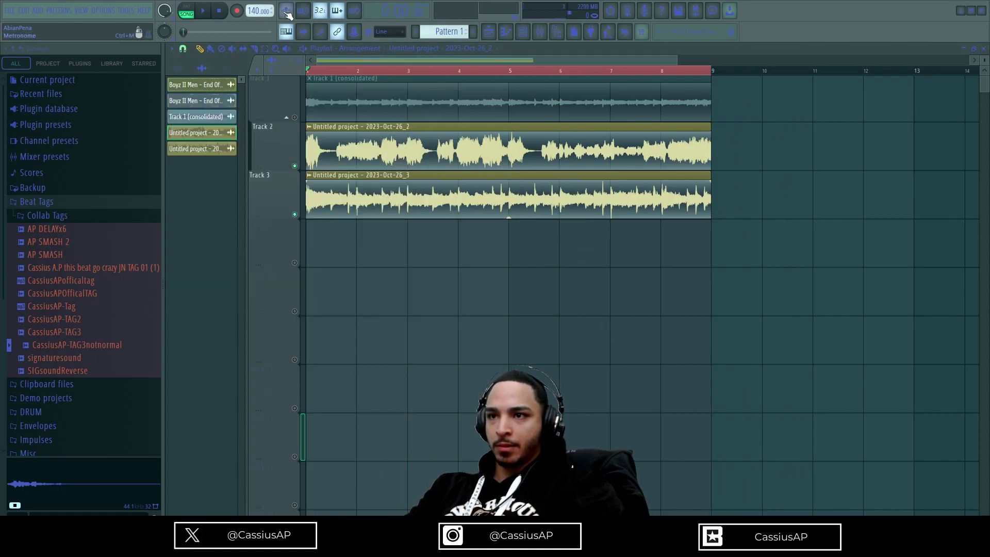
click(287, 12)
key(space)
drag(253, 11, 253, 7)
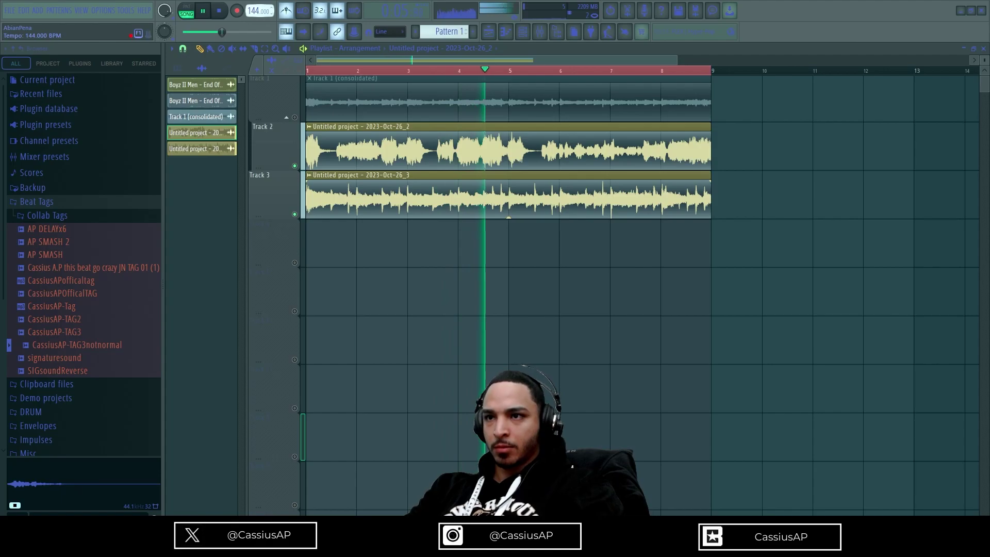
key(space)
key(space)
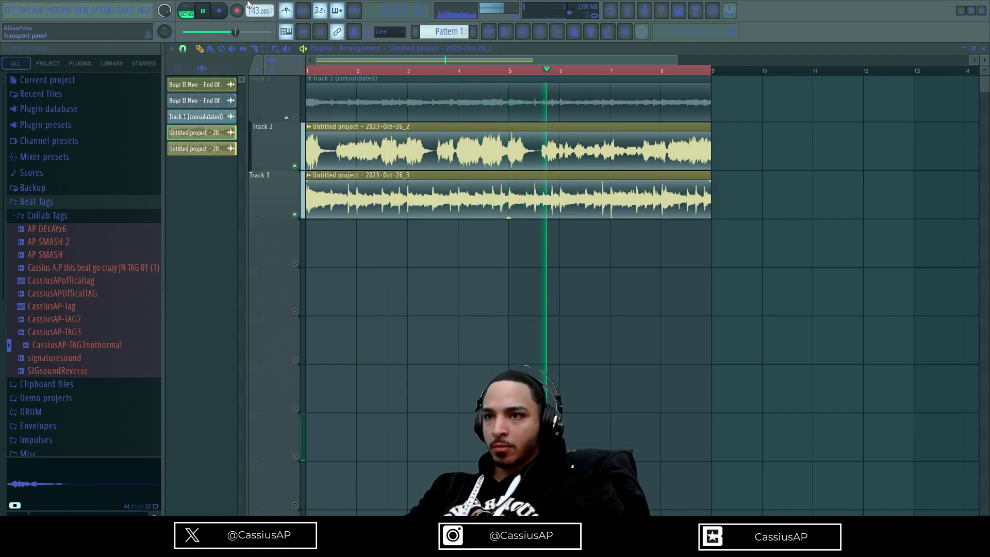
scroll(58, 279, down, 4)
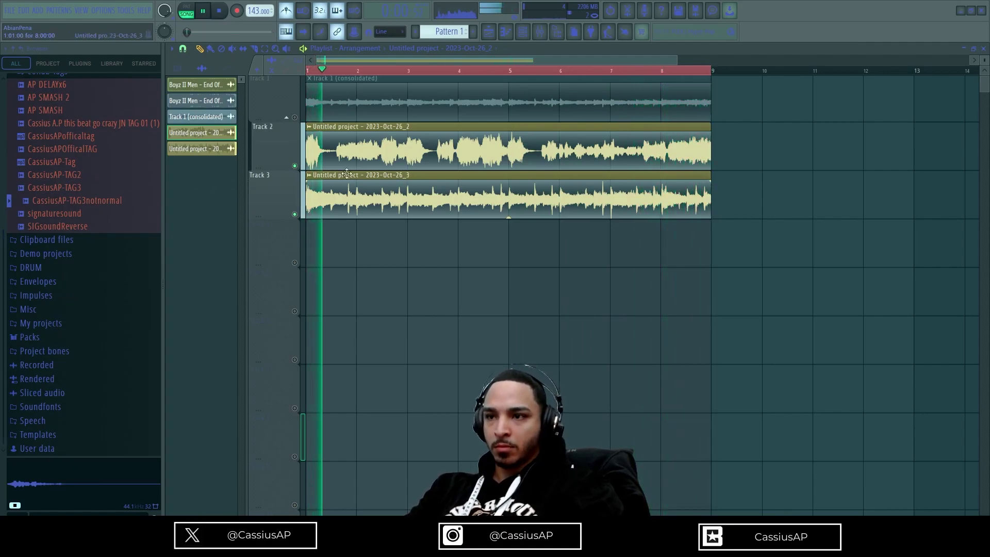
- Solo Track 2, reverse its vocal clip and audition the result
right_click(295, 166)
key(space)
key(space)
double_click(326, 154)
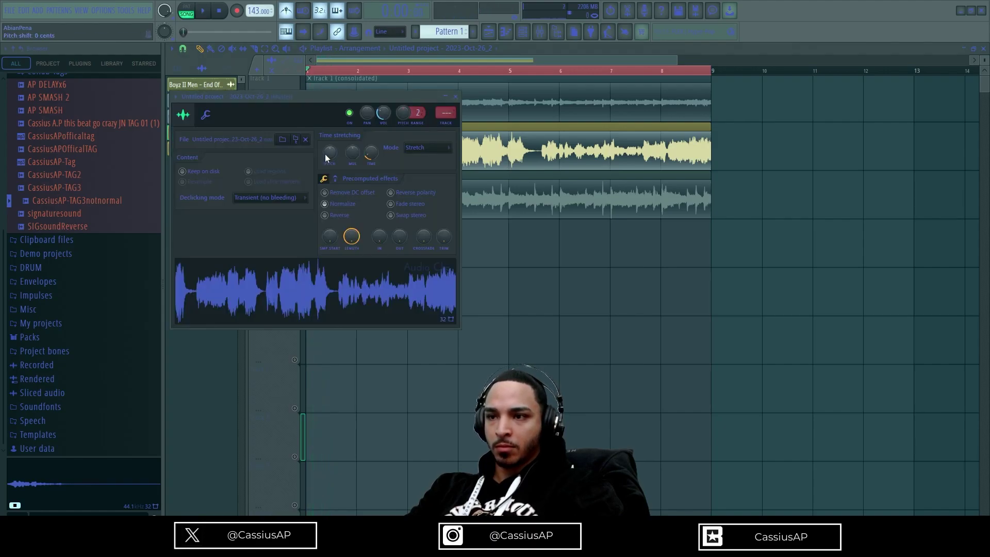
click(326, 215)
key(space)
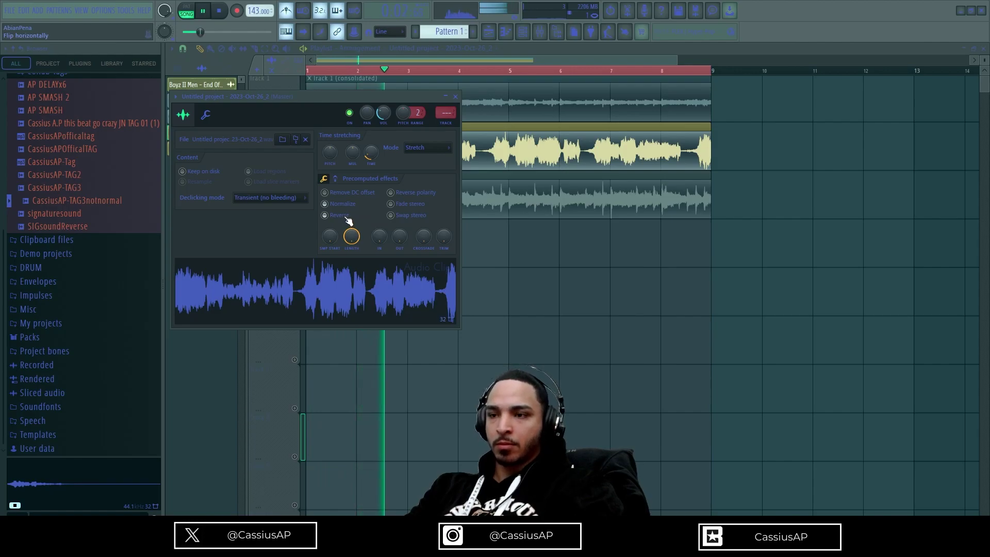
- Reverse the instrumental clip on Track 3 and unmute that track to audition both reversed stems together
key(Escape)
double_click(330, 204)
key(space)
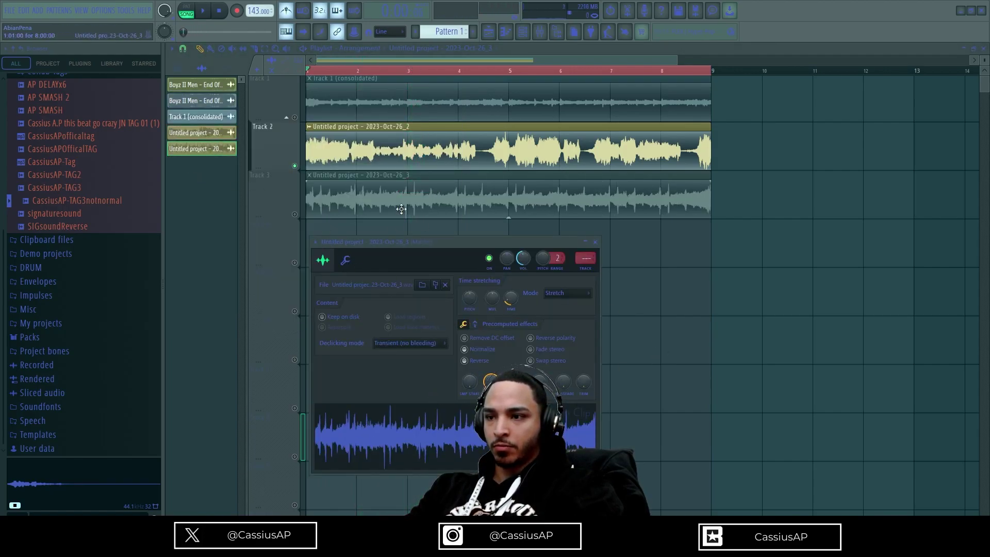
click(596, 242)
click(295, 214)
key(space)
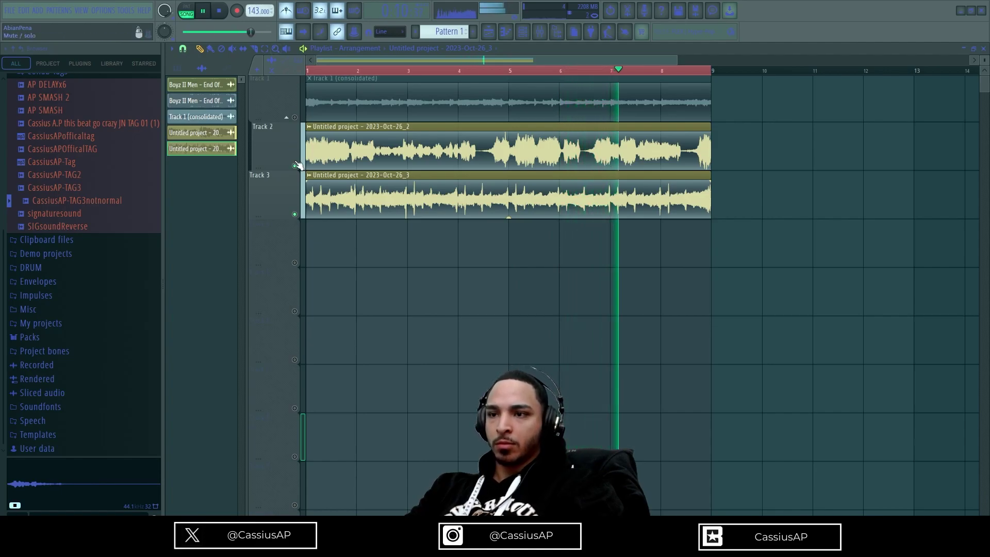
- Try the reversed stems at 97 BPM and set the project tempo to 156 BPM
mouse_move(259, 10)
mouse_down()
mouse_move(259, 24)
mouse_move(253, 14)
mouse_up()
scroll(82, 258, up, 1)
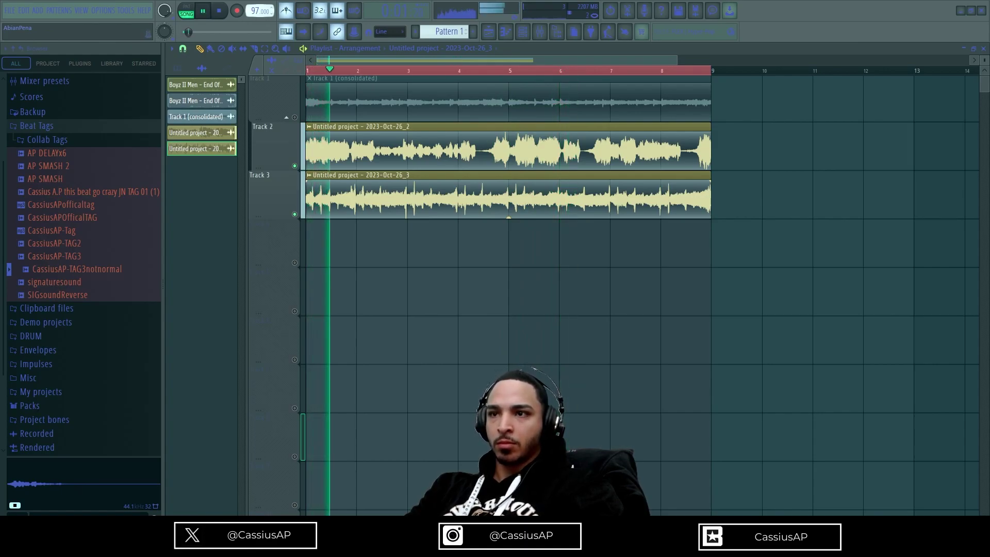
drag(255, 11, 255, 23)
key(space)
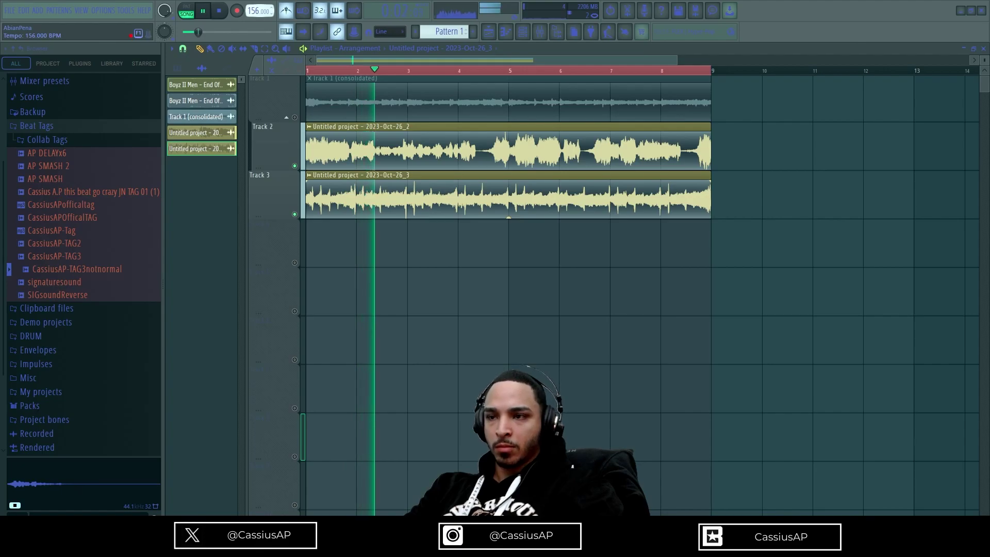
drag(248, 13, 248, 12)
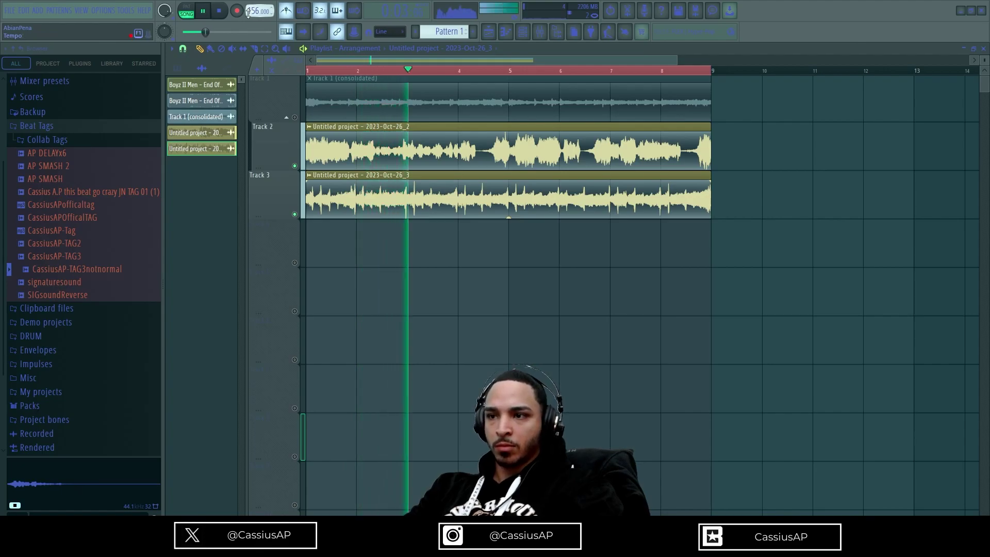
- Stop playback and turn off Reverse for the vocal clip on Track 2
key(space)
double_click(320, 153)
click(326, 215)
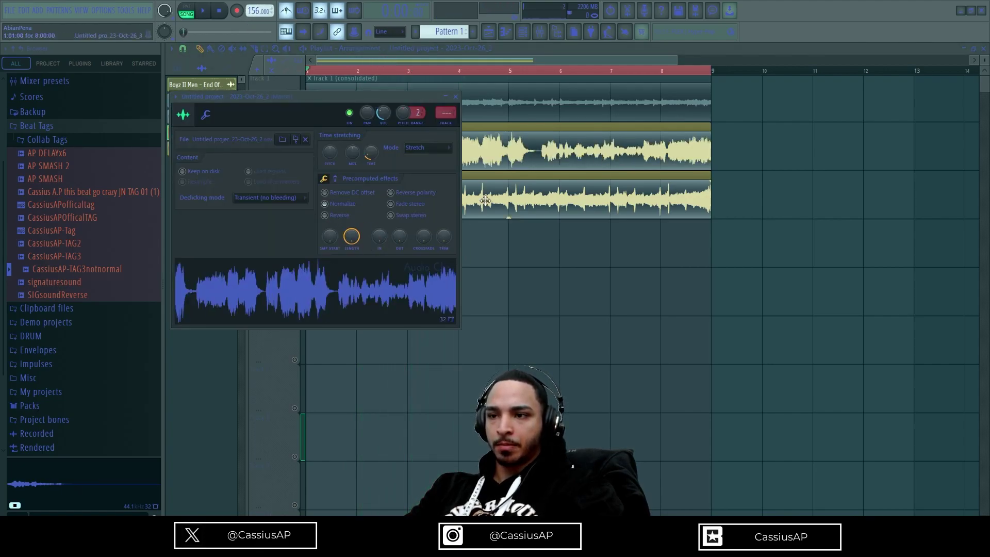
double_click(486, 193)
key(Escape)
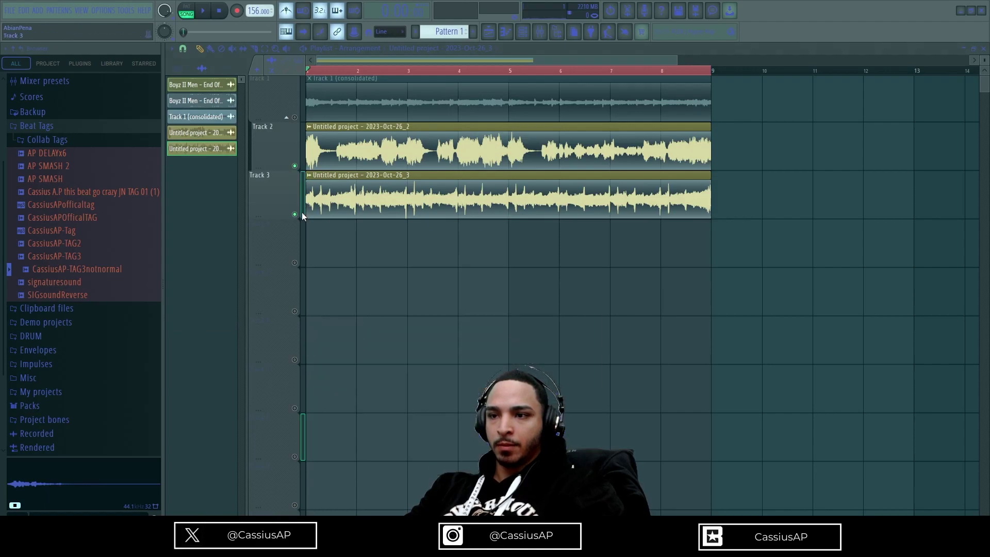
- Solo Track 3 and turn off Reverse for its instrumental clip during playback
right_click(295, 214)
key(space)
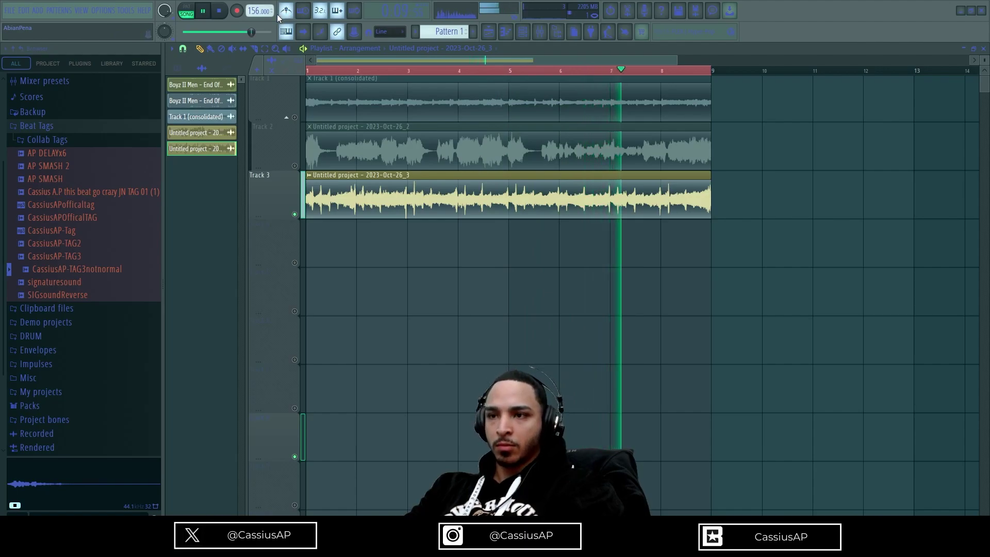
double_click(352, 190)
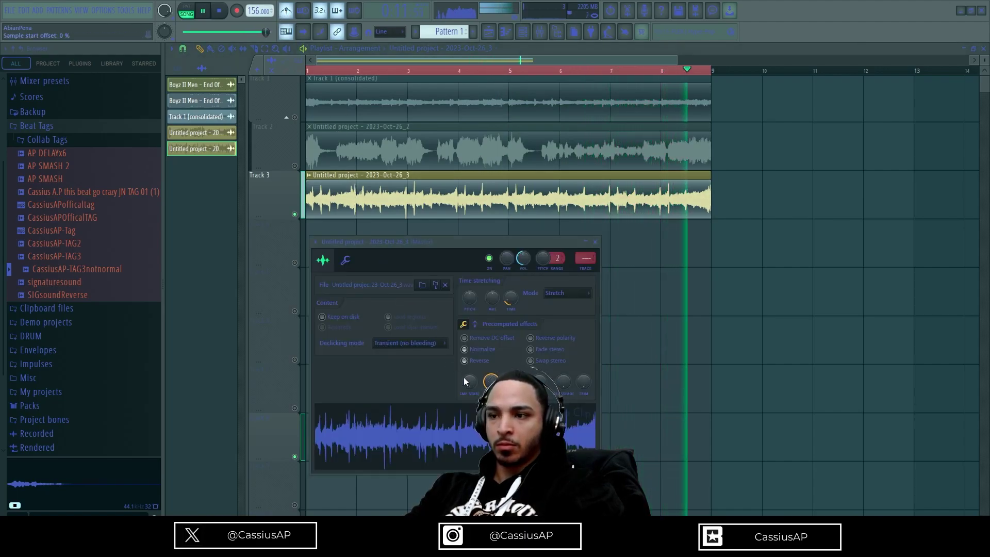
click(480, 362)
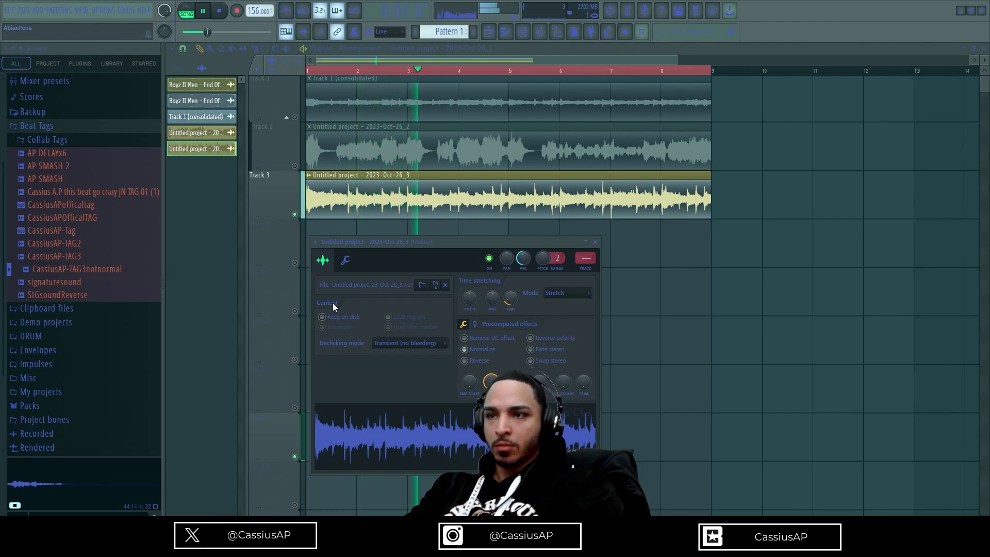
- Set the instrumental clip's channel volume to 54% and expand the DRUM folder in the browser
drag(523, 259, 523, 253)
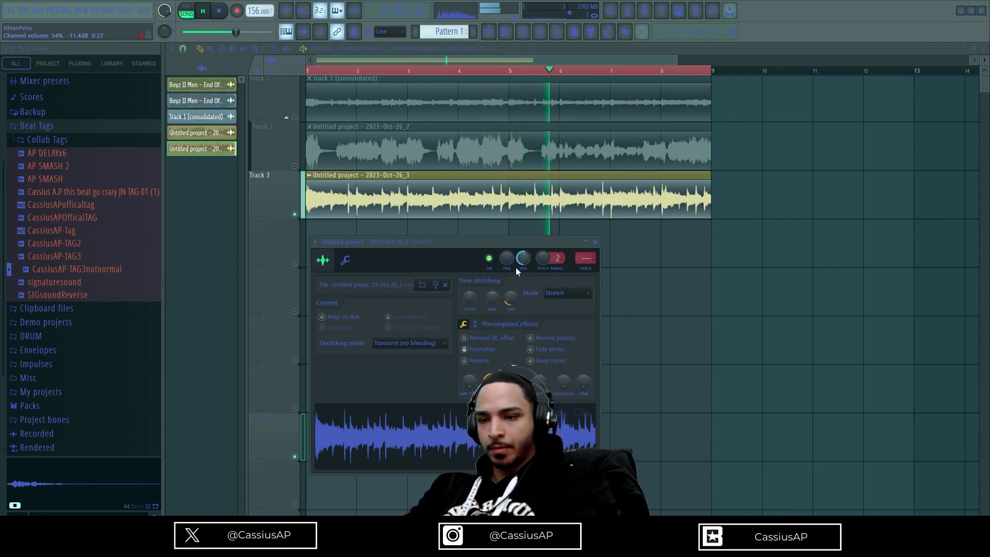
click(38, 339)
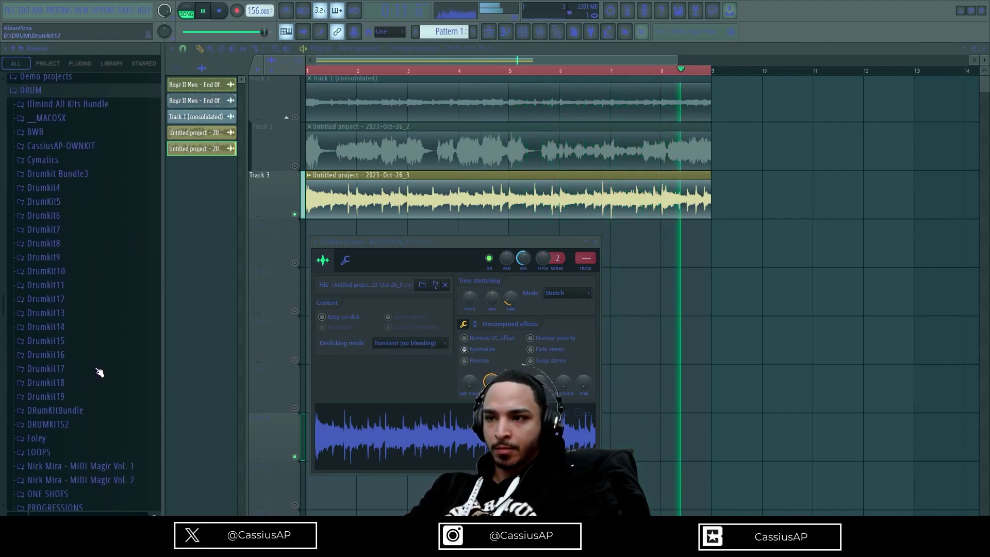
key(Escape)
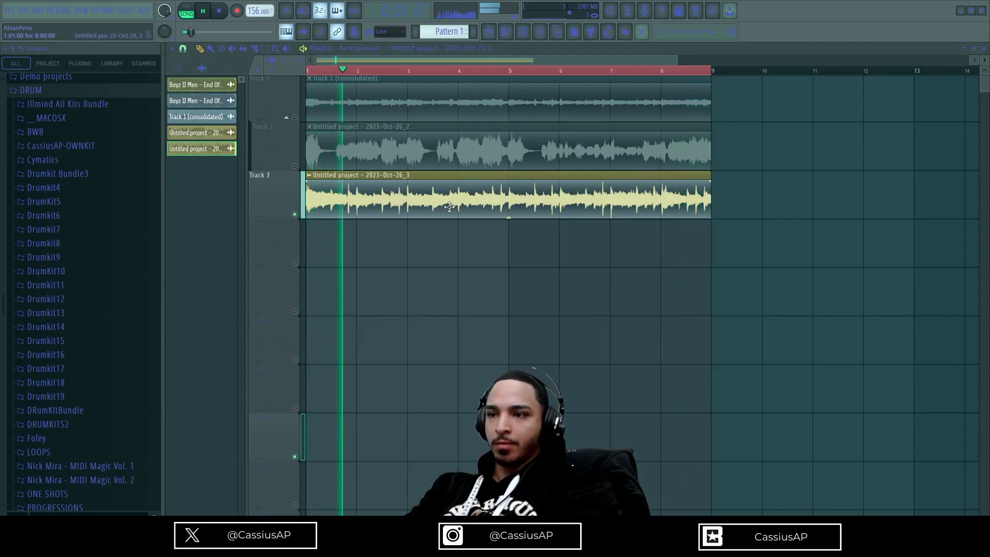
key(space)
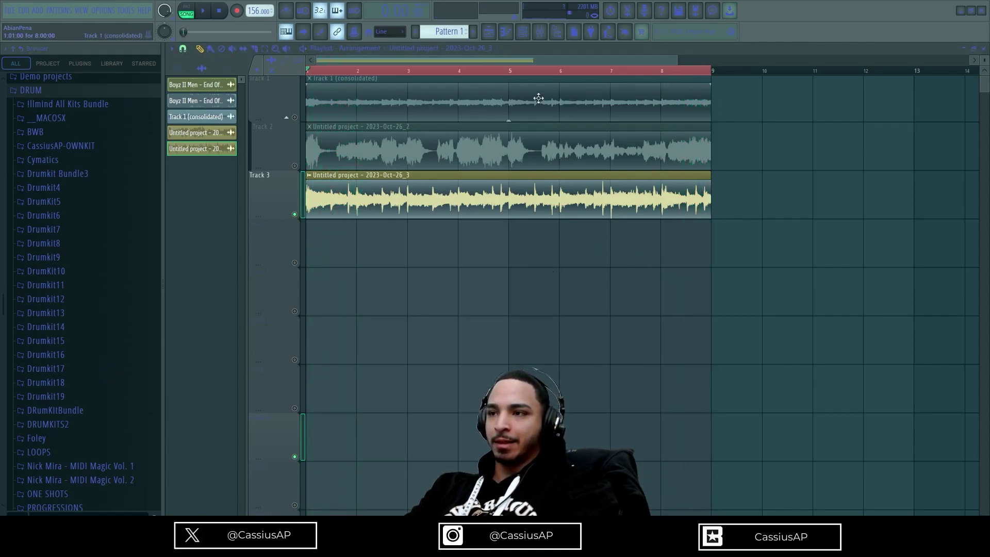
- Check the Serato Sample channel and load another Edison into slot 4 of the Master mixer track
click(542, 33)
click(523, 32)
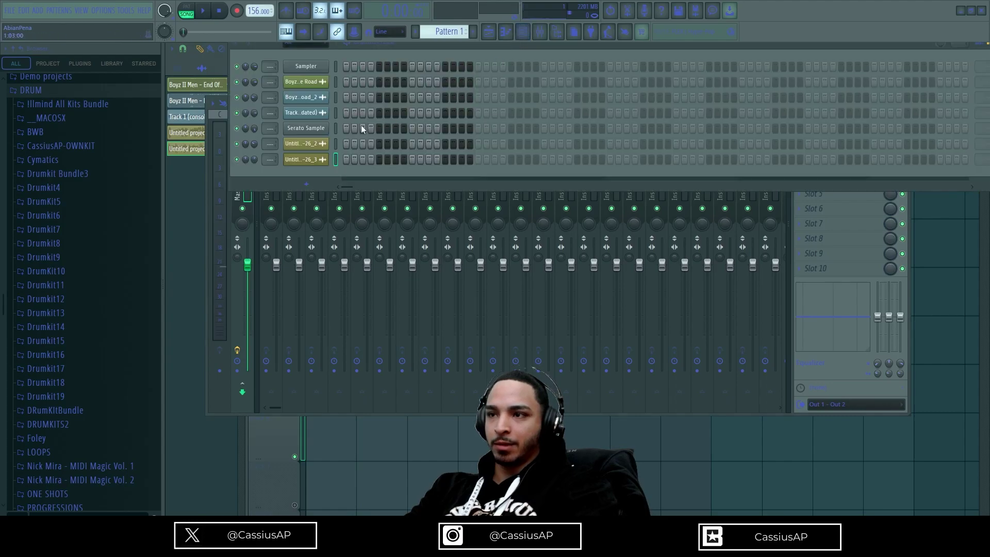
click(307, 129)
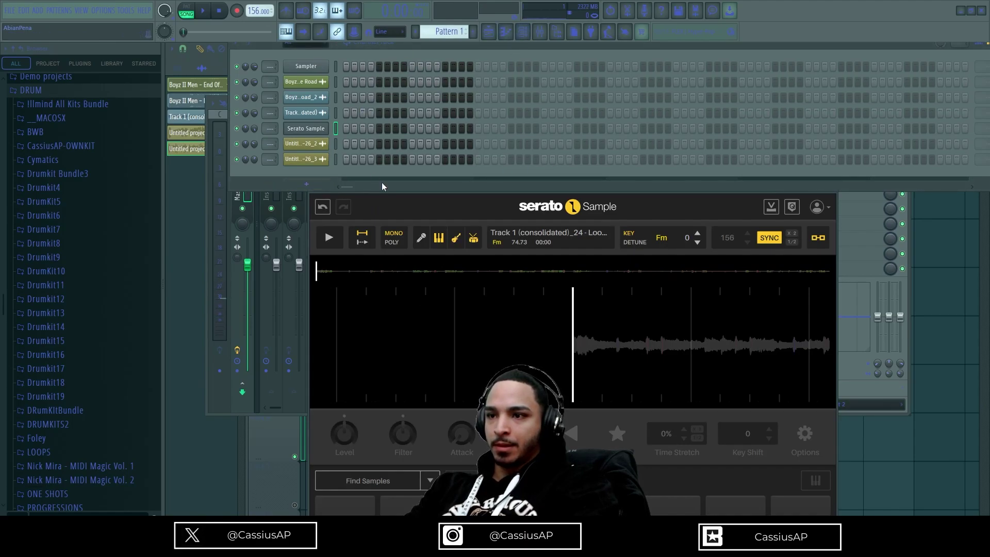
click(540, 32)
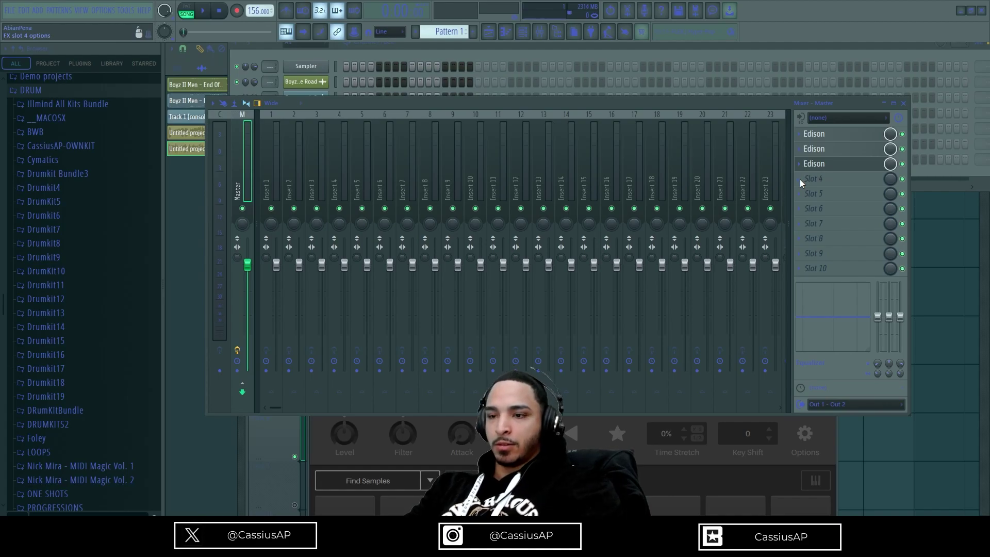
key(ctrl+e)
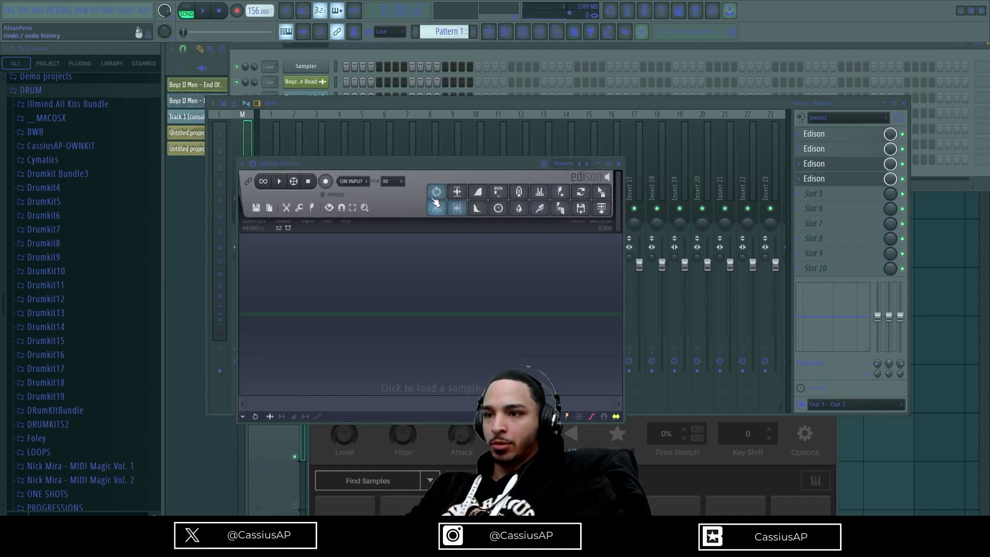
- Turn off the drum stem in Serato Sample and play the Track 1 (consolidated) sample while recording it in Edison
click(331, 48)
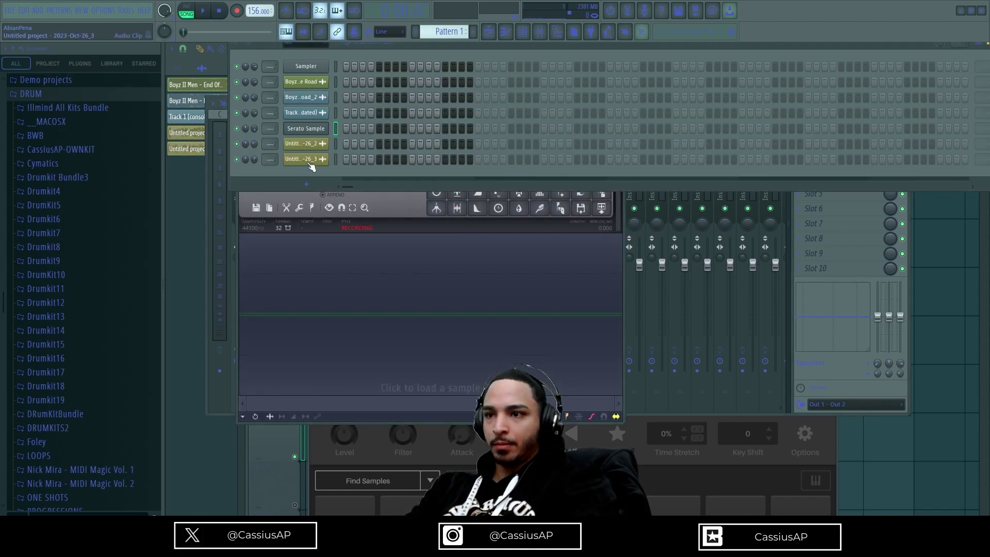
click(313, 118)
click(318, 130)
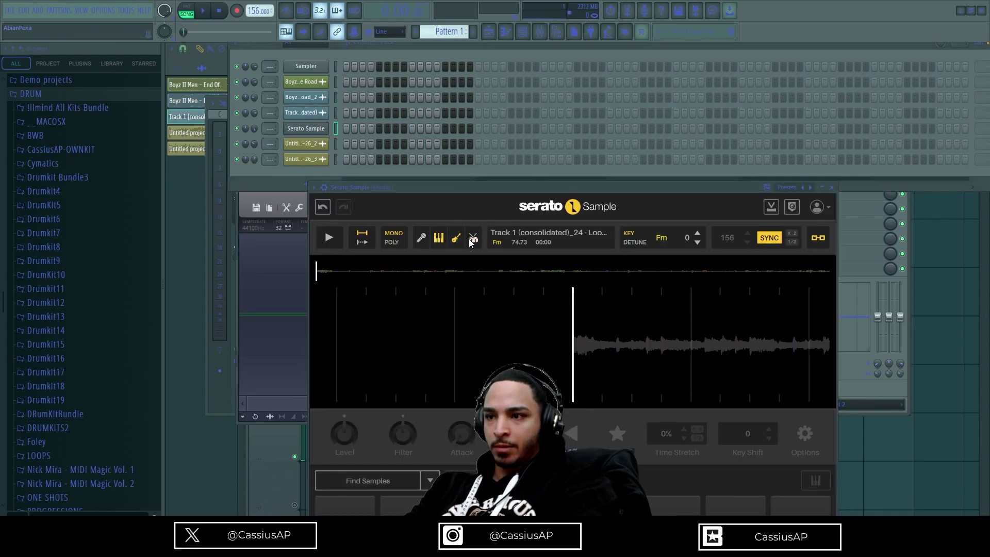
click(335, 237)
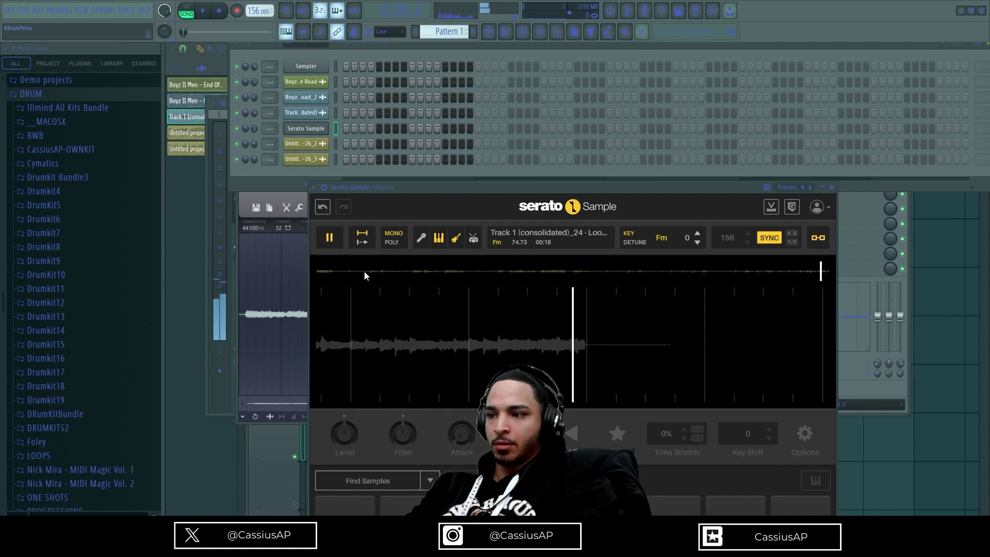
- Stop and trim the Edison recording, placing it as an audio clip at the start of Track 4
click(274, 234)
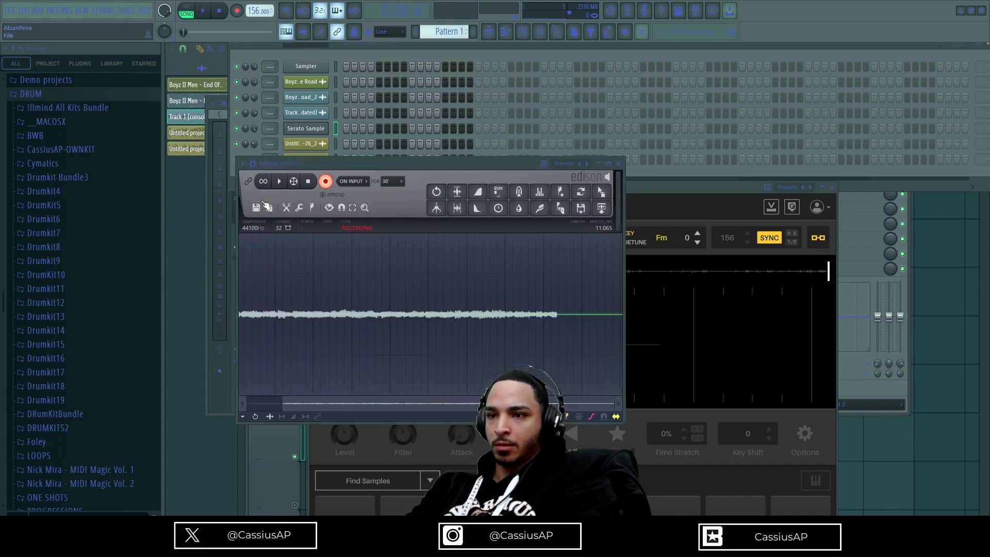
click(464, 211)
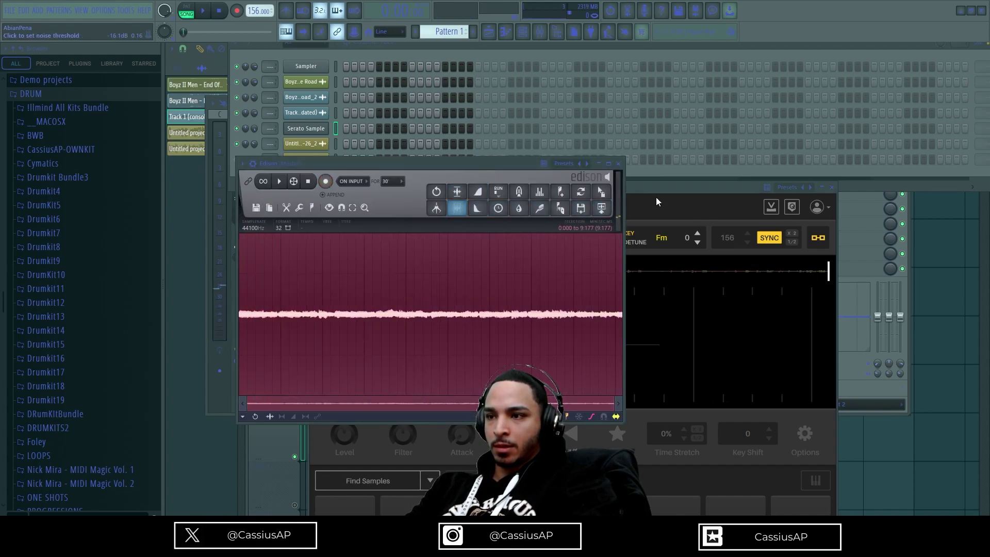
drag(602, 195, 328, 228)
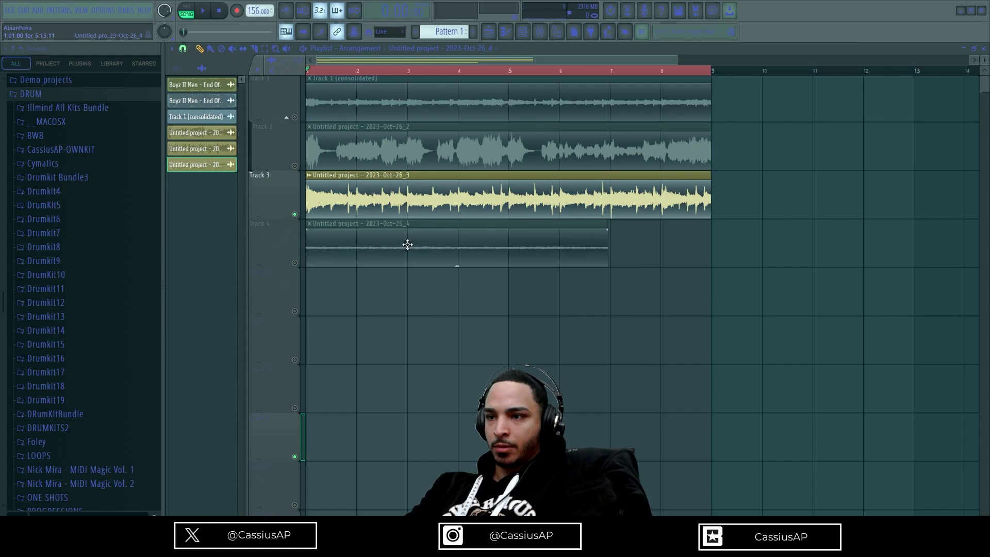
- Normalize the new audio clip on Track 4 and solo its track
double_click(407, 244)
click(380, 235)
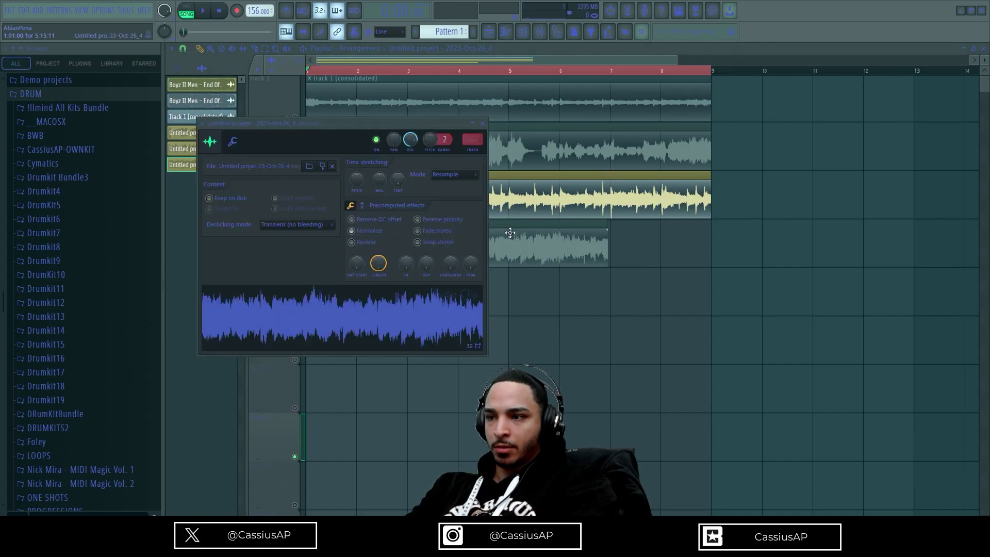
key(Escape)
double_click(525, 263)
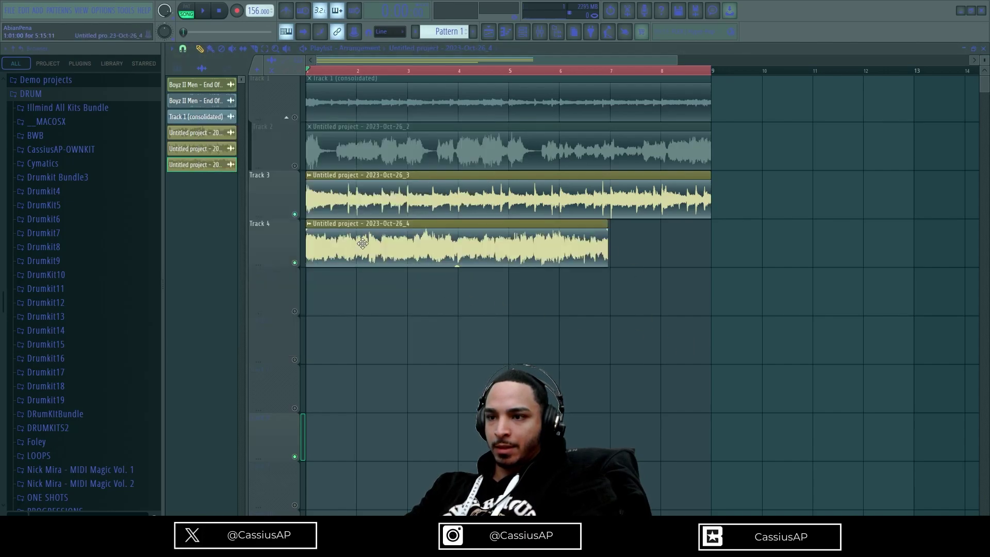
key(Escape)
double_click(413, 241)
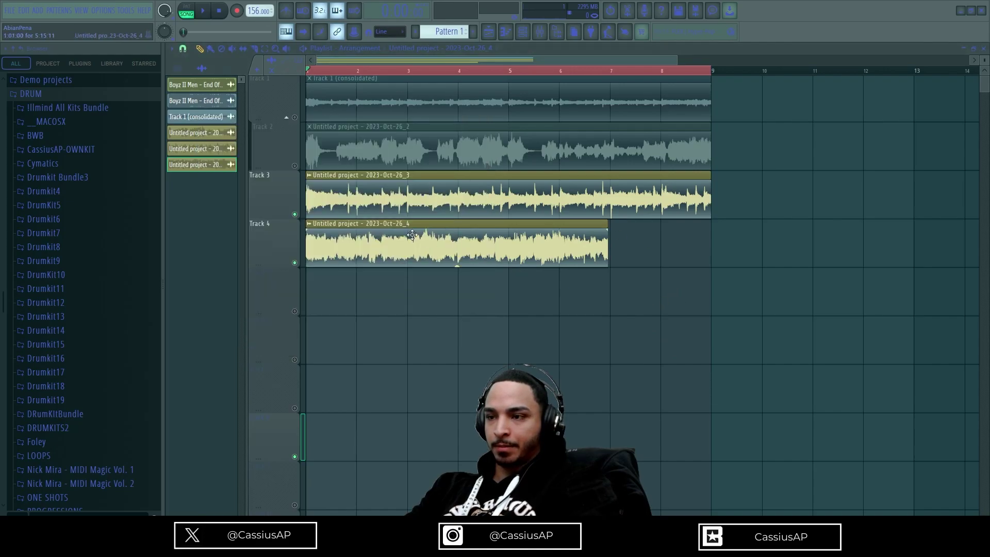
key(Escape)
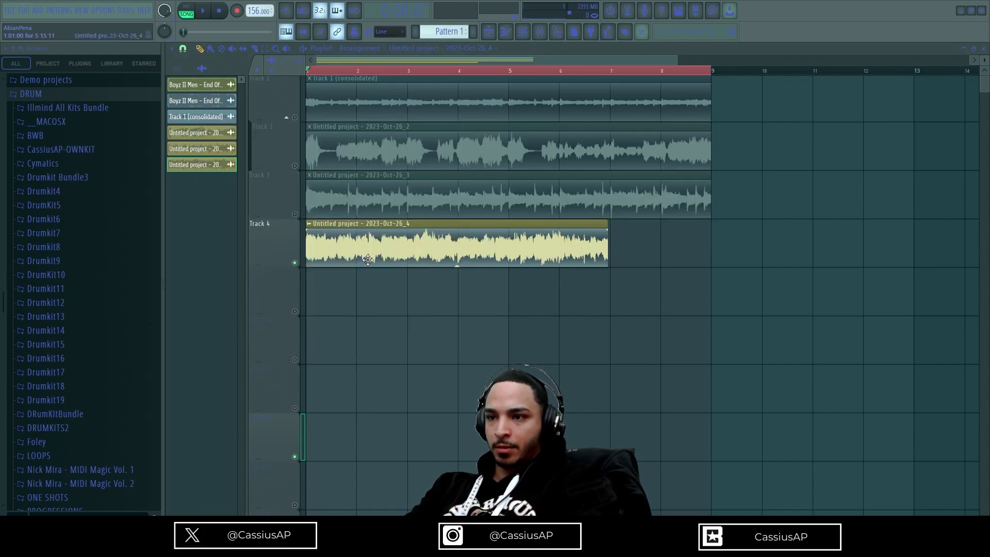
- Time-stretch the Track 4 clip to eight bars in Stretch mode and set its channel volume to about 53%
double_click(368, 258)
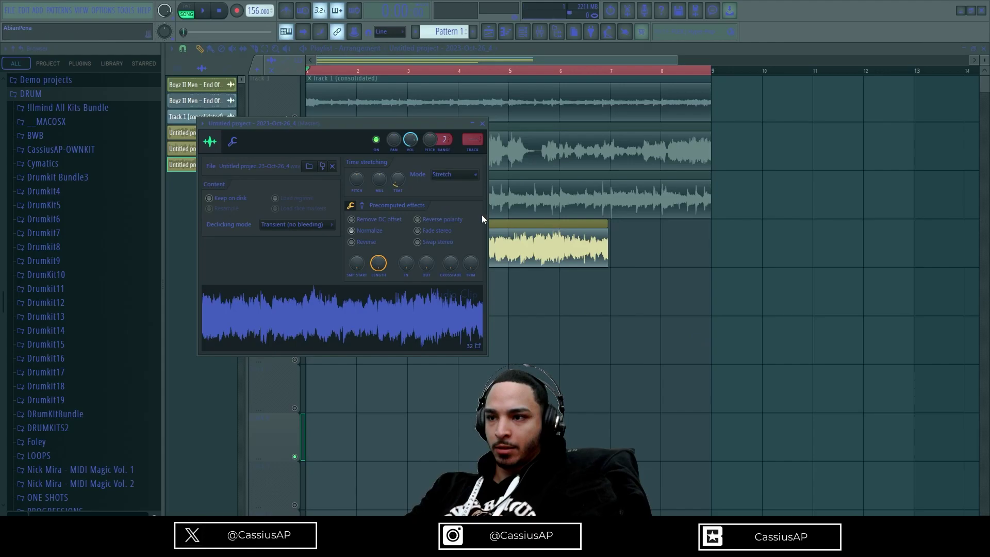
drag(398, 179, 398, 161)
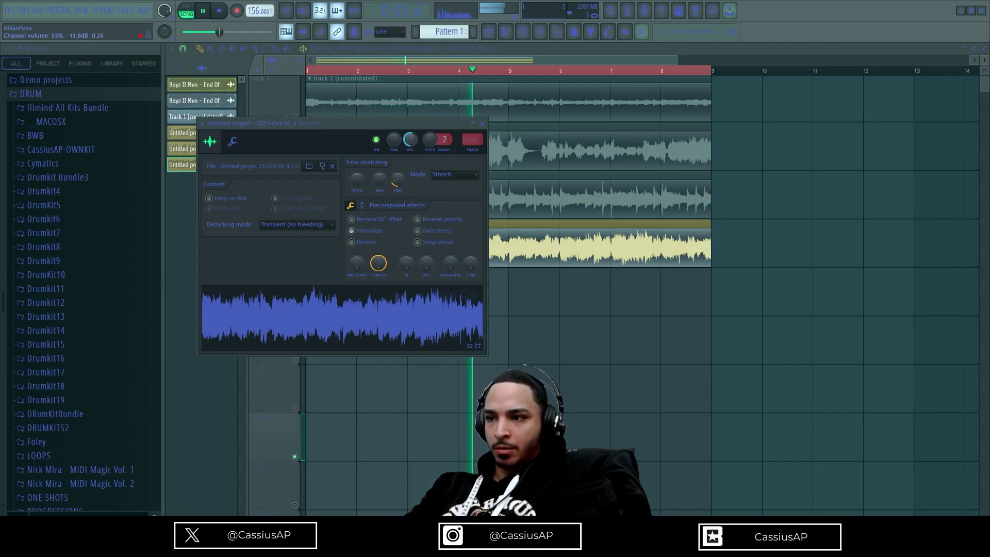
right_click(610, 365)
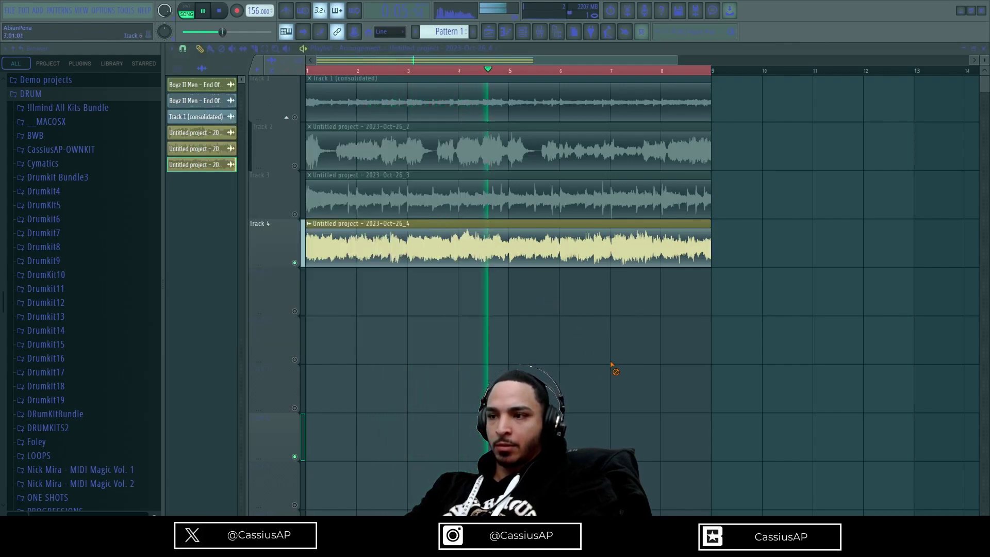
- Compare Track 3 and Track 4 in solo during playback and lower the Track 4 clip's channel volume to 46%
right_click(295, 215)
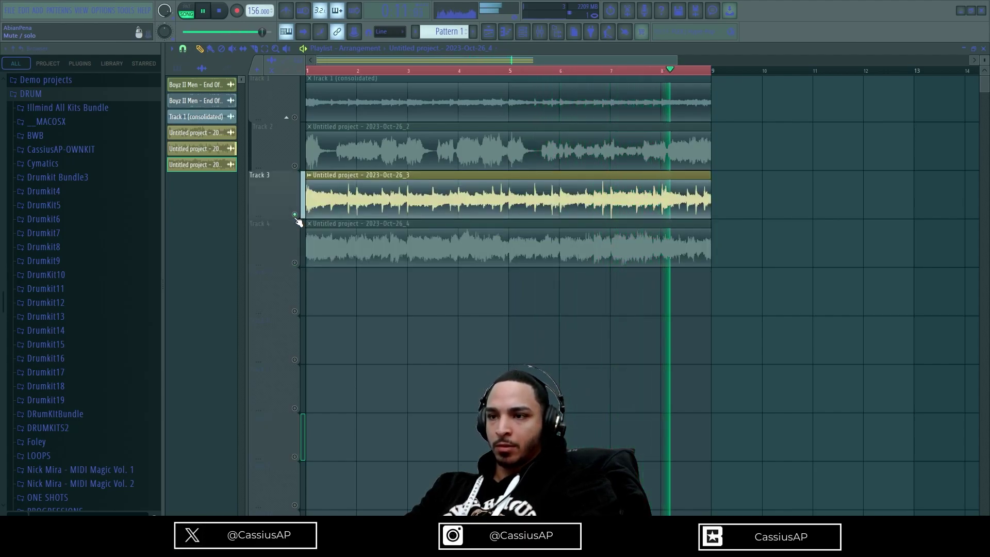
right_click(295, 263)
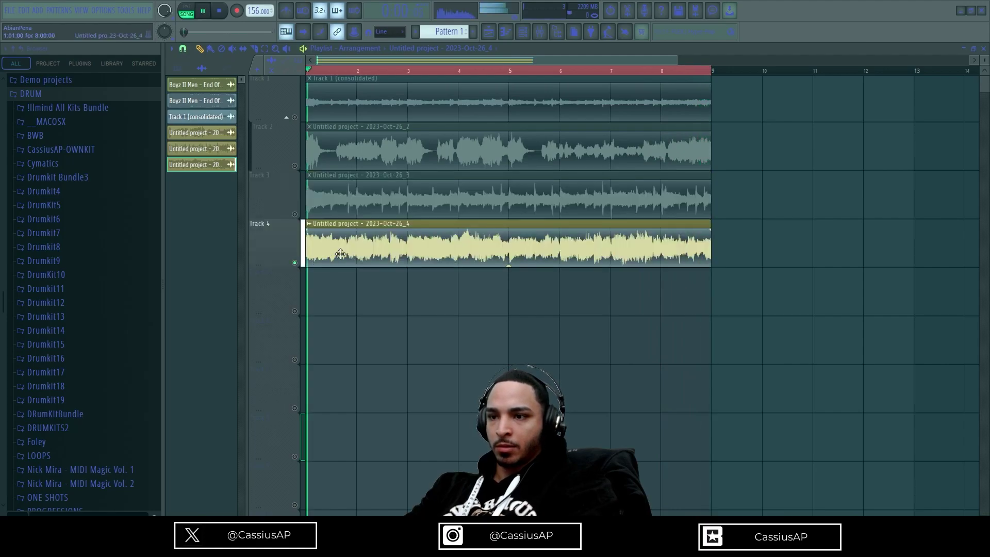
key(space)
double_click(341, 254)
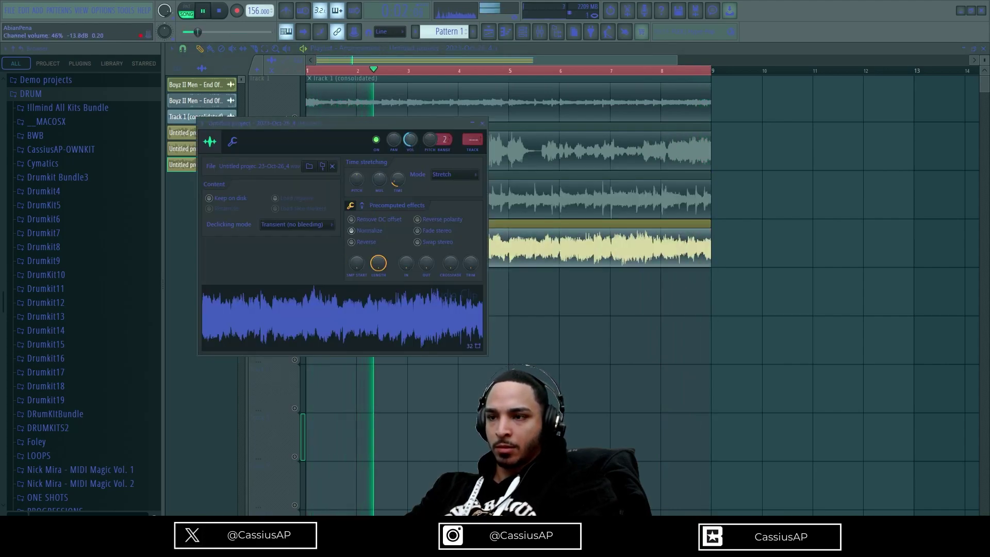
- Delete the unused Sampler channel and route all remaining channels to consecutive mixer tracks starting at Insert 1
key(F9)
click(540, 32)
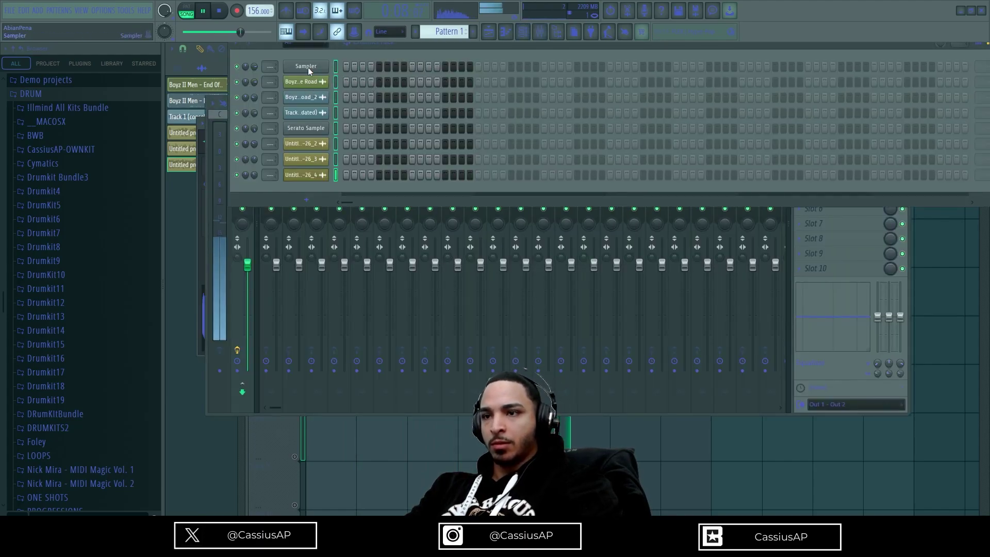
click(518, 302)
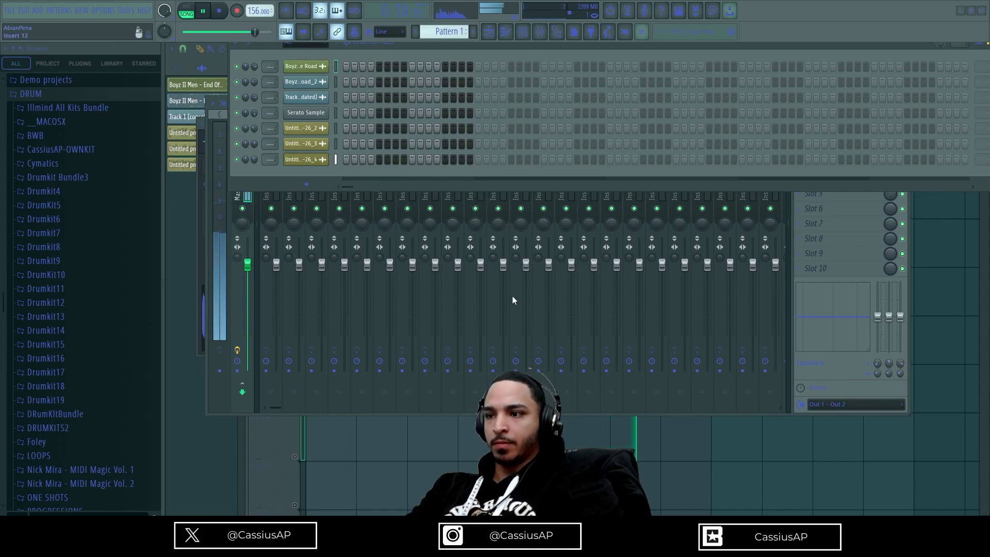
click(336, 67)
key(F6)
click(279, 182)
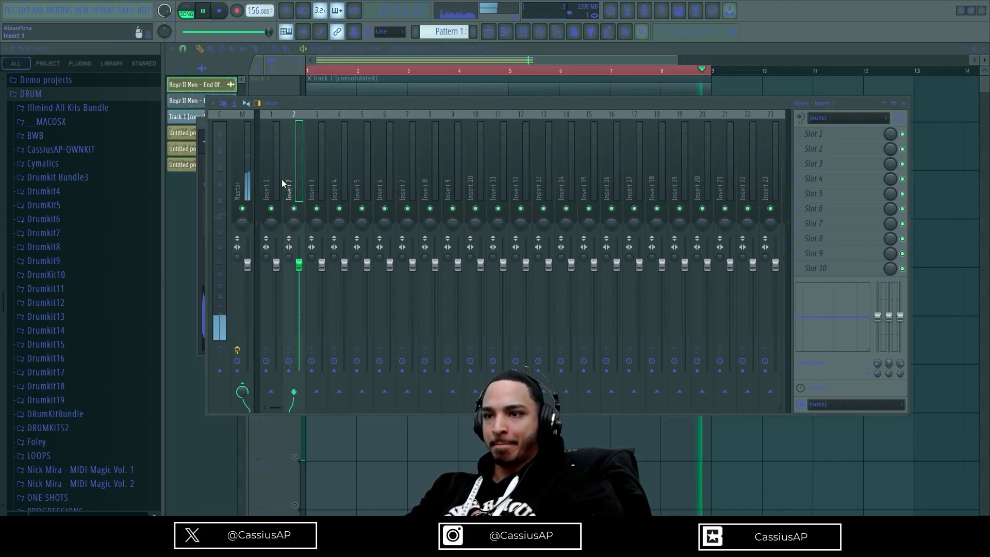
key(ctrl+shift+l)
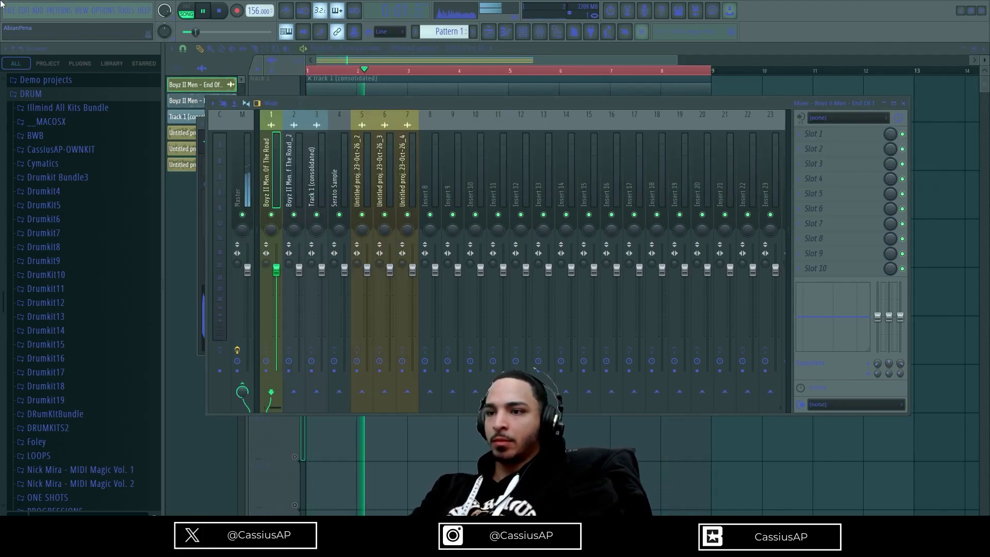
- Add Fruity Parametric EQ 2 with a low and high cut preset to mixer track 7, raising the high-pass to 139 Hz
click(417, 196)
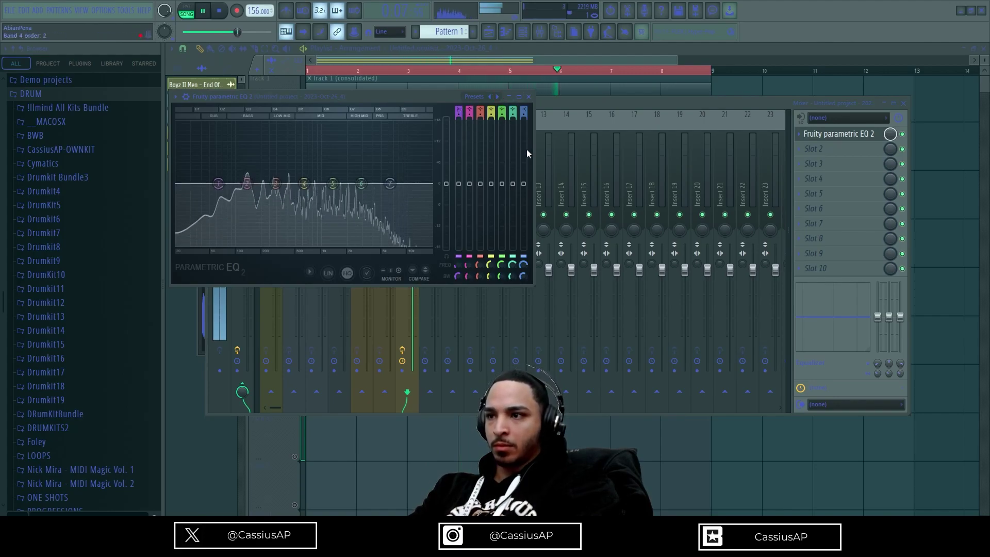
click(497, 97)
drag(203, 185, 248, 184)
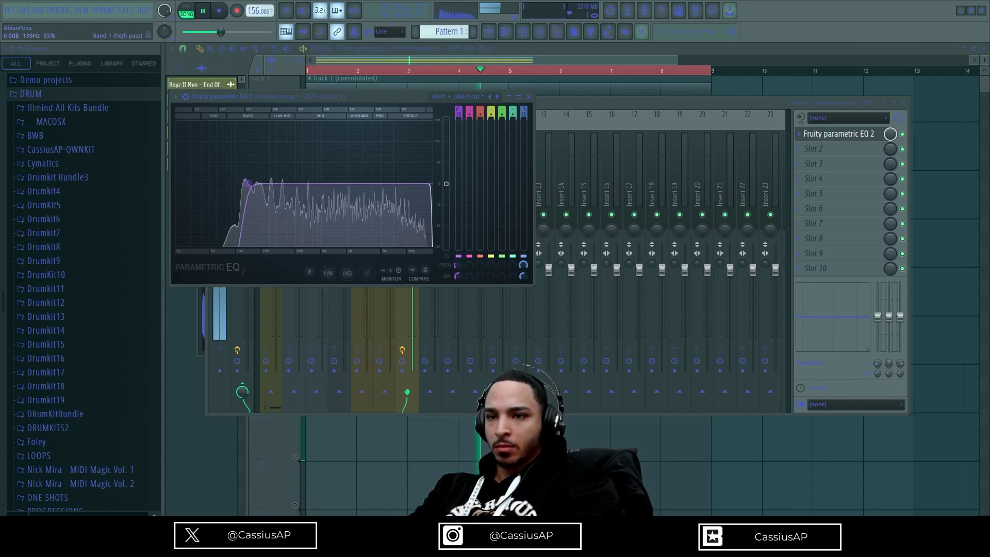
click(523, 32)
click(489, 32)
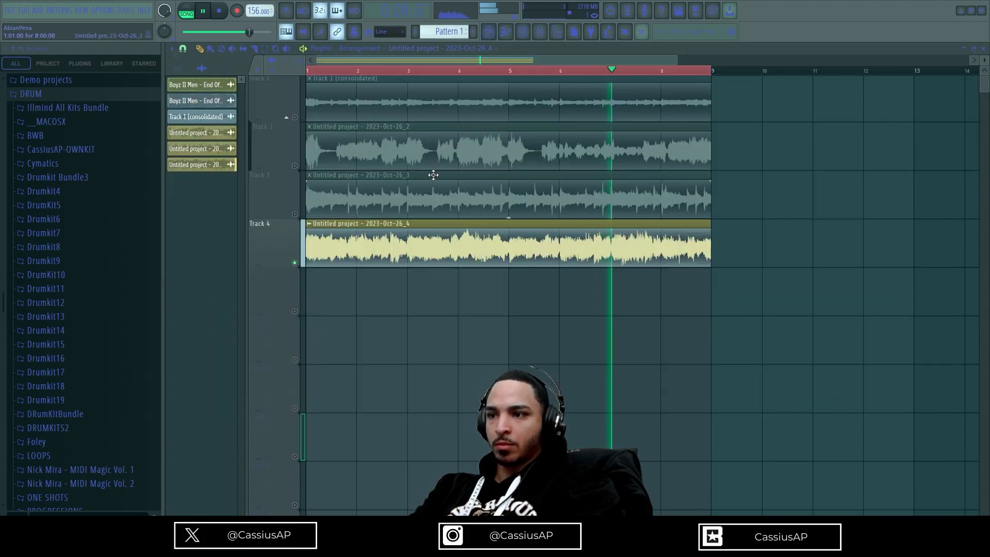
- Lower the project tempo to 150 BPM and unmute the vocal on Track 2
drag(254, 11, 254, 15)
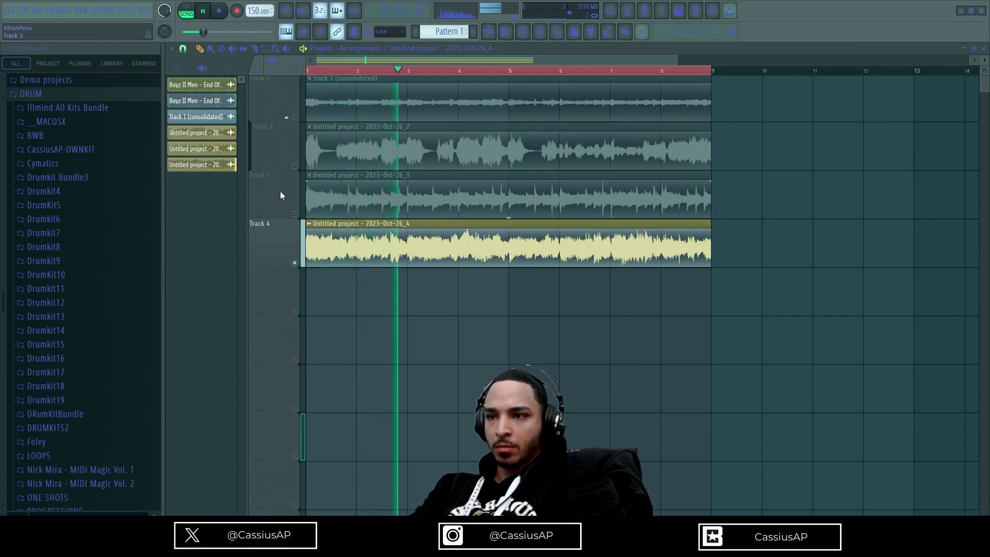
click(295, 165)
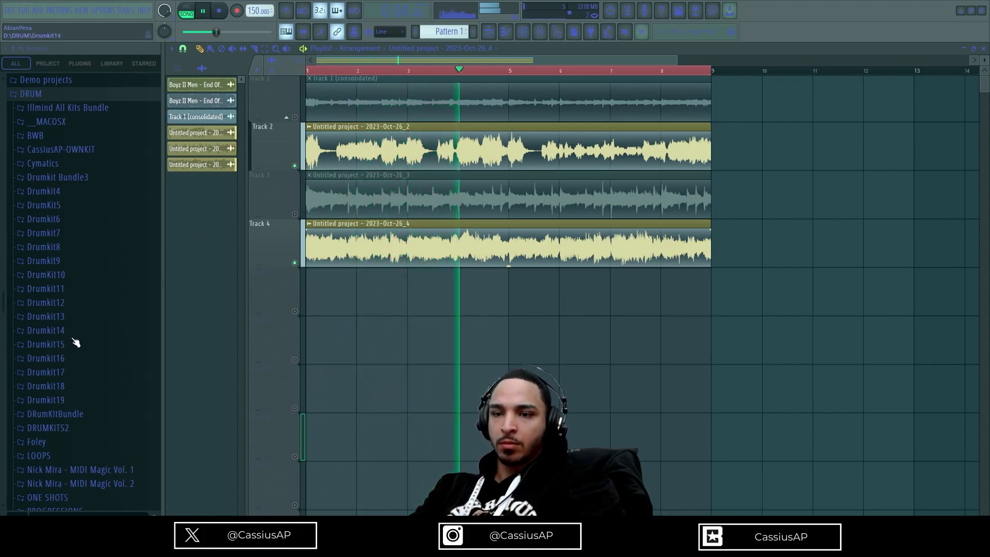
- Set the tempo to 147 BPM and open The Lunch77 Noah 40 Shebib Drumkit inside the Drumkit15 folder
scroll(62, 334, down, 3)
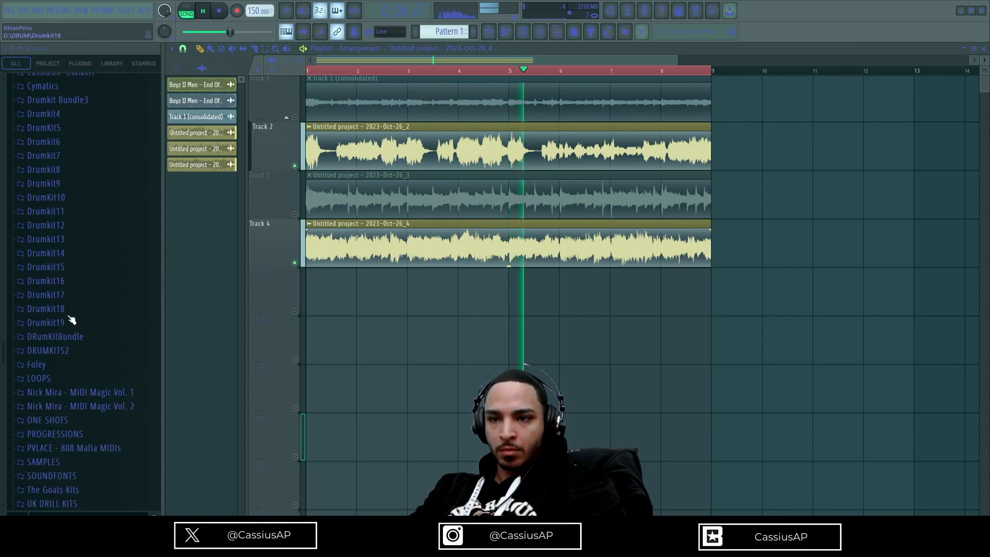
click(72, 239)
click(71, 240)
click(71, 267)
scroll(76, 294, down, 6)
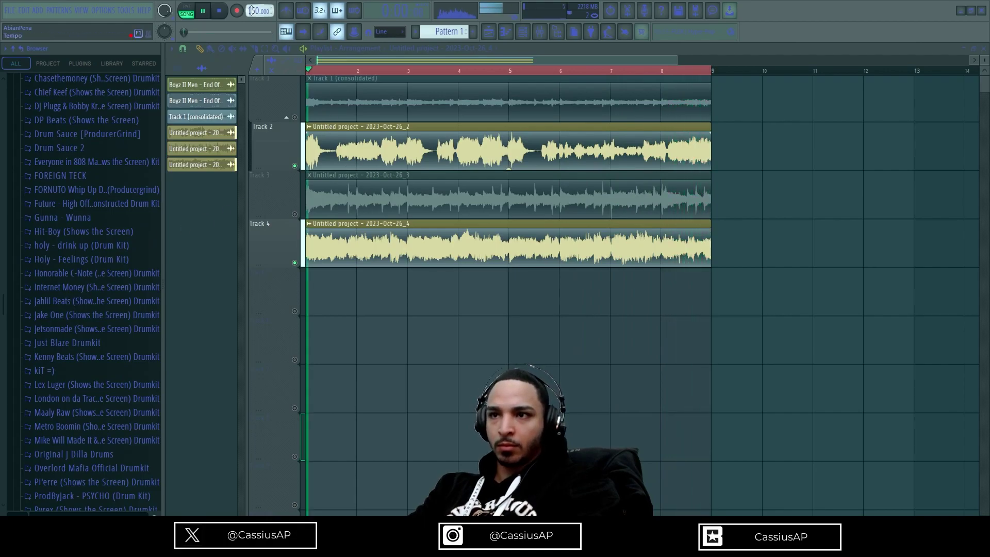
drag(254, 11, 253, 16)
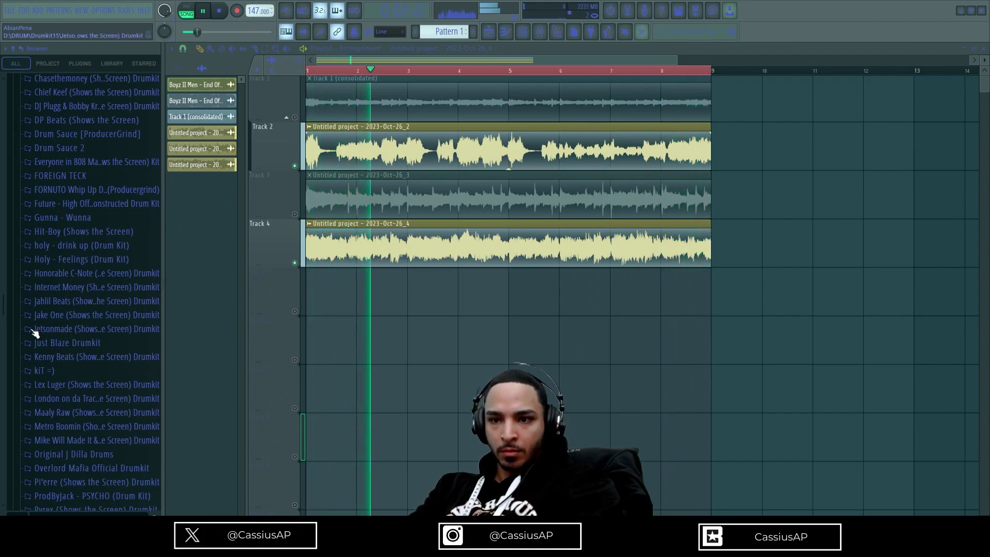
scroll(72, 343, down, 3)
scroll(79, 330, down, 3)
scroll(69, 371, down, 6)
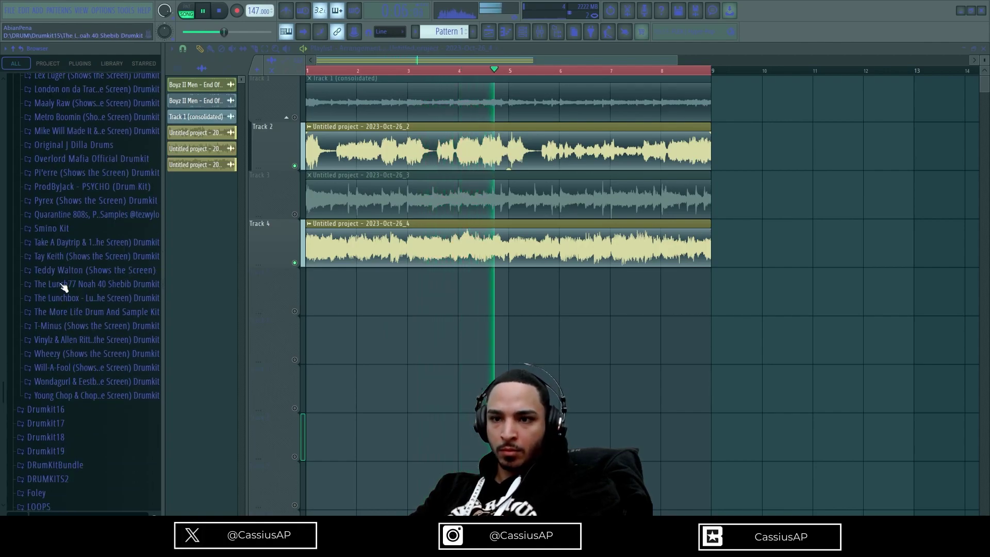
click(86, 288)
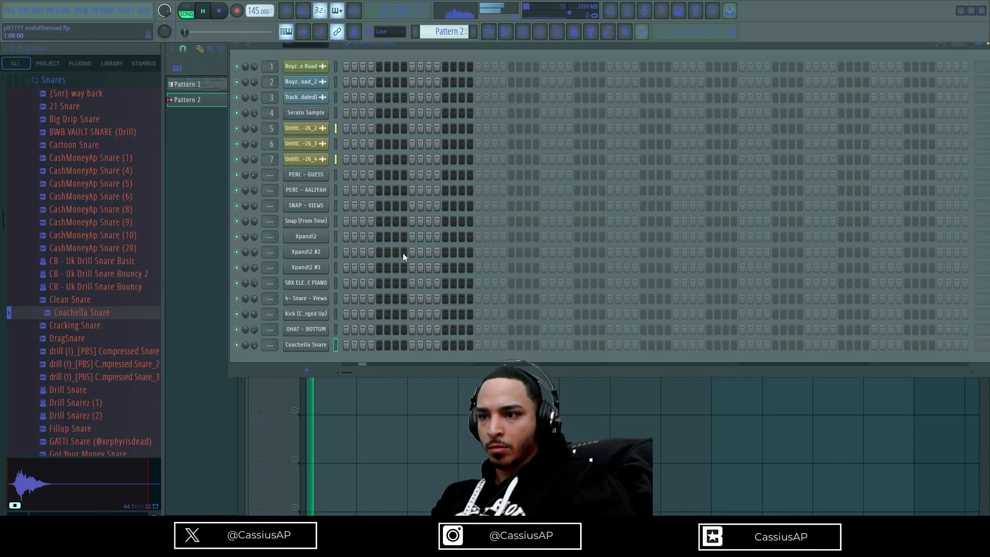
- Place Coachella Snare hits in Pattern 2 on the ninth step of each of the four bars
click(380, 345)
click(380, 345)
key(space)
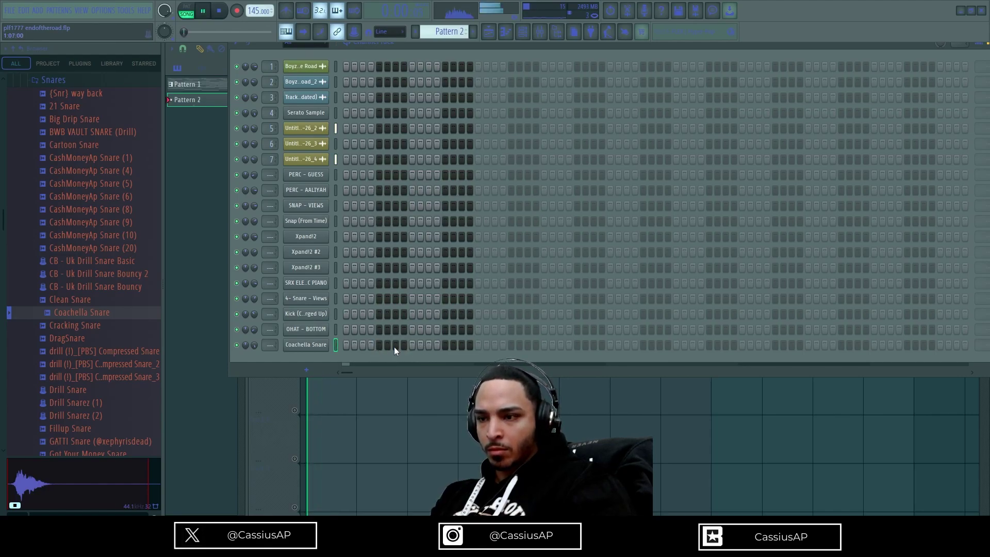
click(405, 345)
click(412, 345)
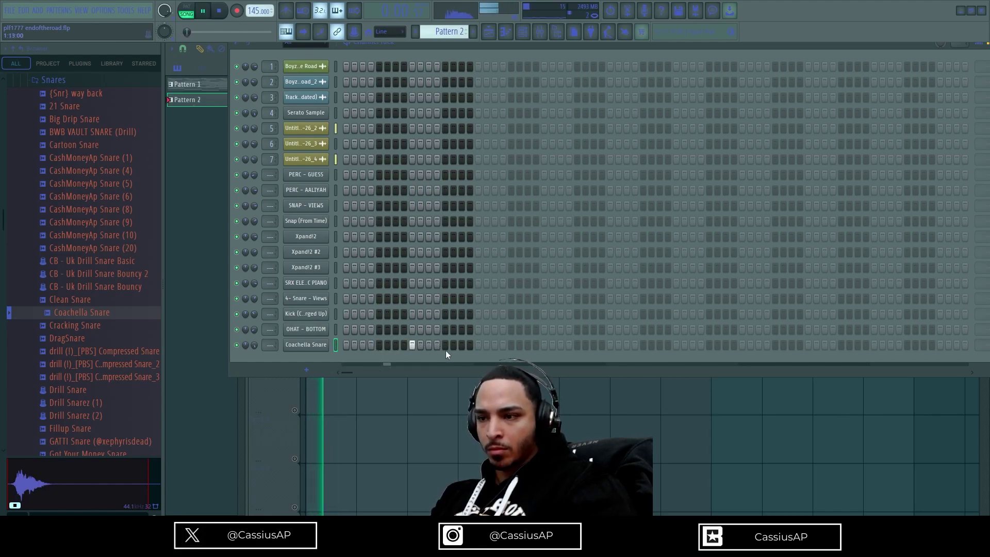
click(544, 344)
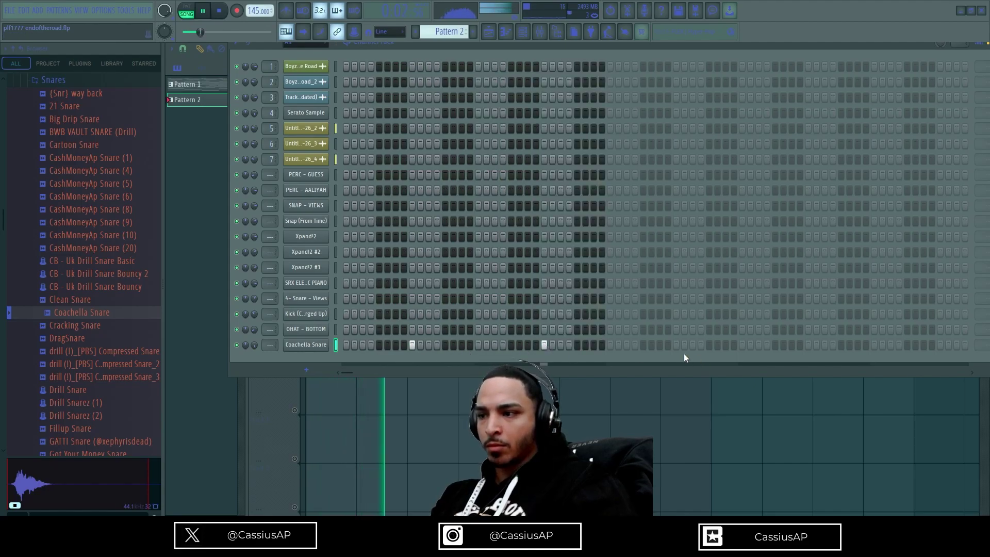
click(674, 345)
click(808, 345)
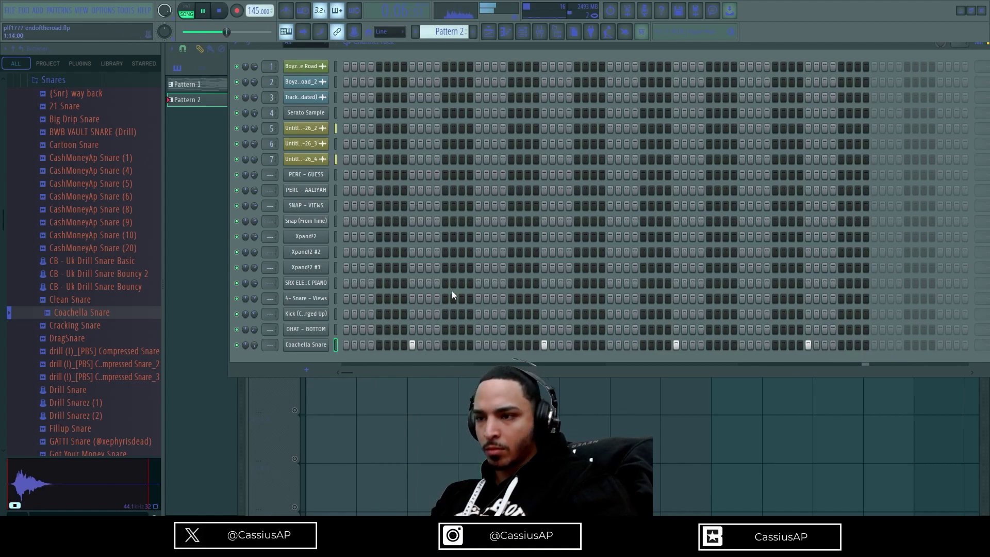
key(F6)
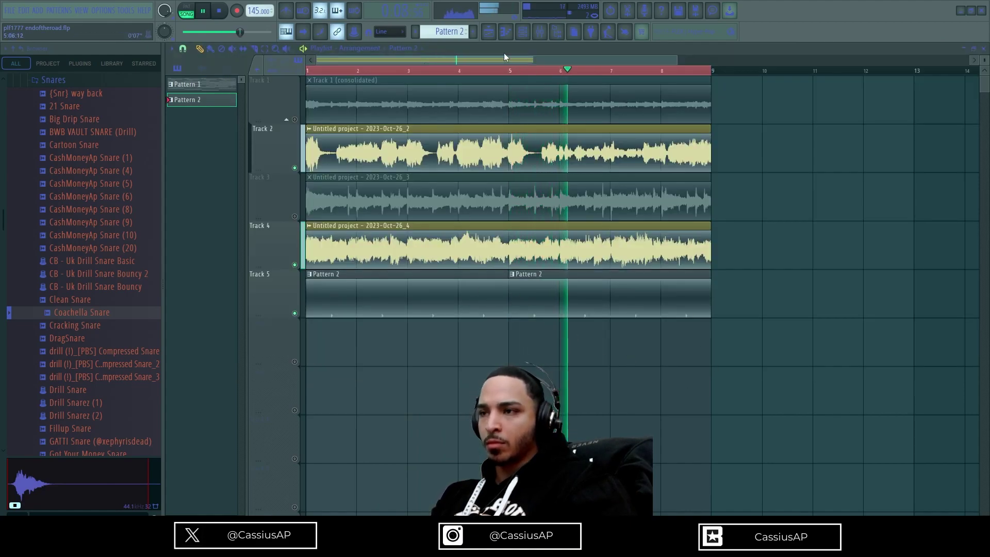
key(F6)
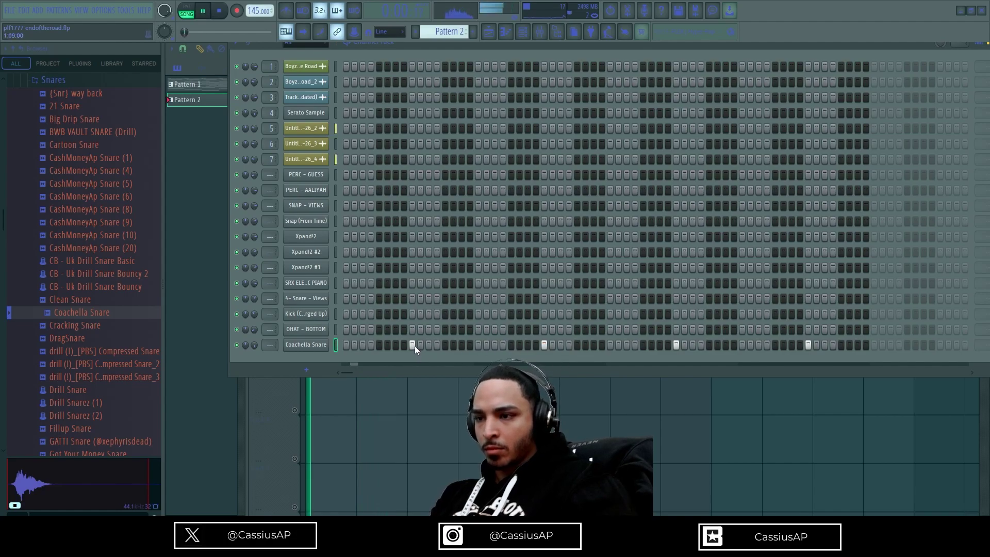
click(362, 345)
click(395, 344)
key(space)
click(396, 345)
click(362, 346)
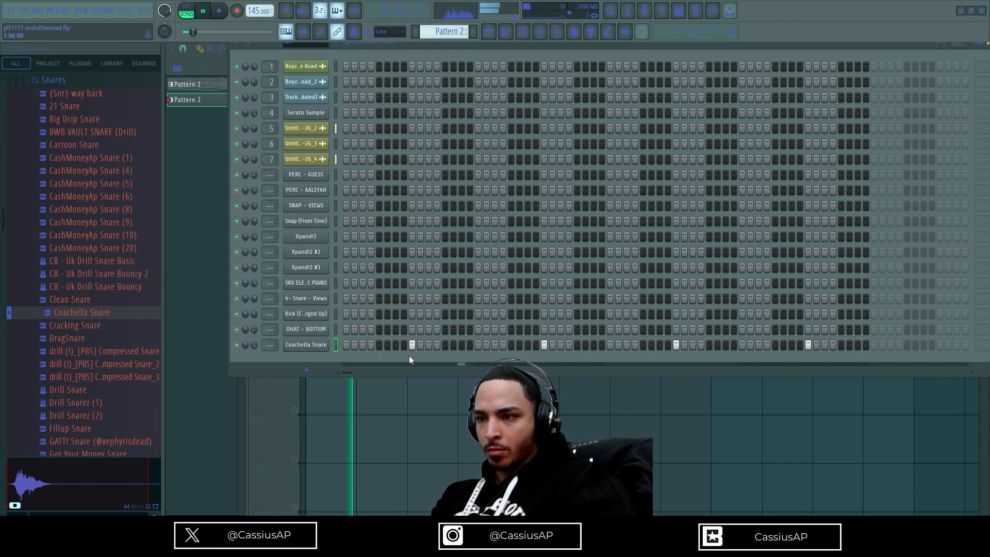
click(438, 345)
click(460, 345)
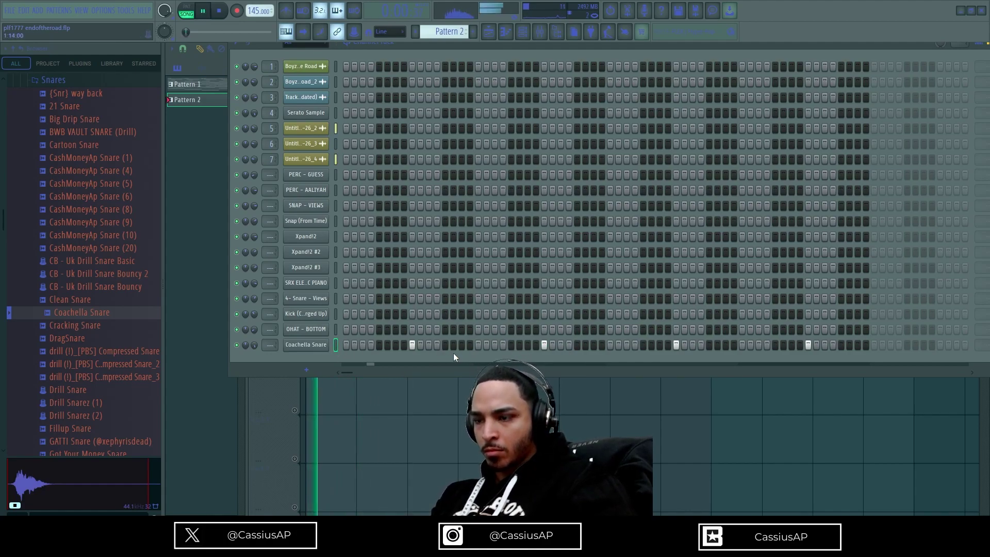
- Try extra snare hits on step 11 of bar 1, steps 12 and 15 of bar 2, and step 11 of bar 3
click(429, 345)
click(568, 345)
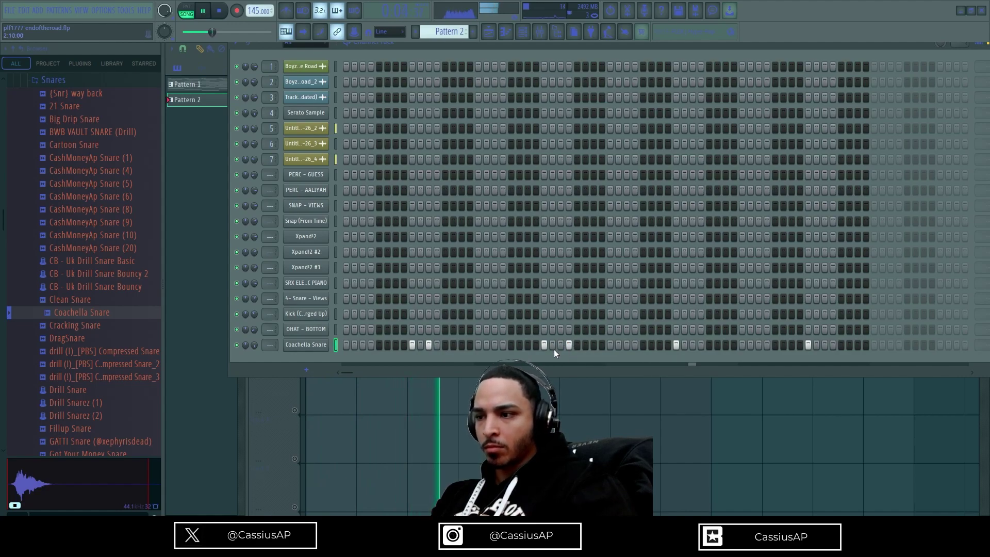
click(594, 345)
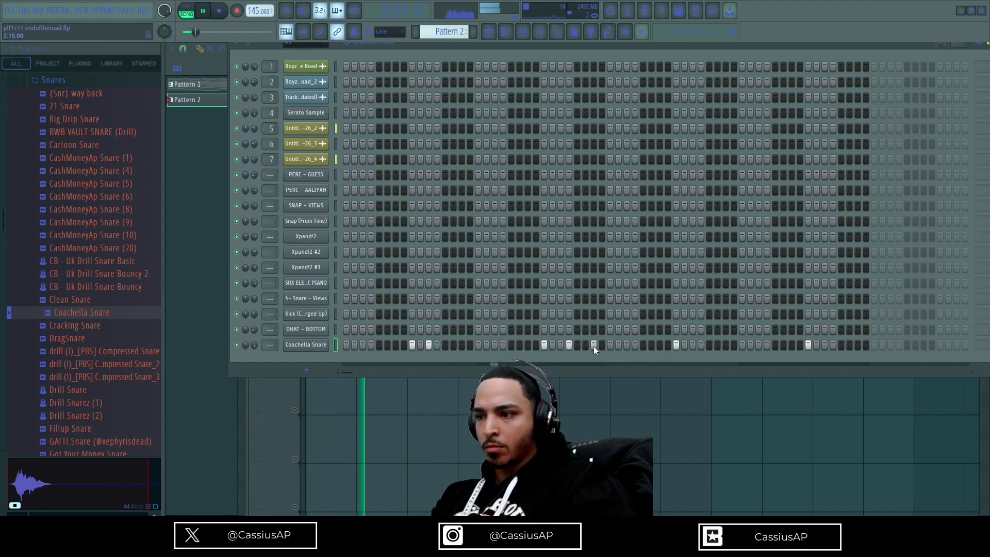
click(694, 345)
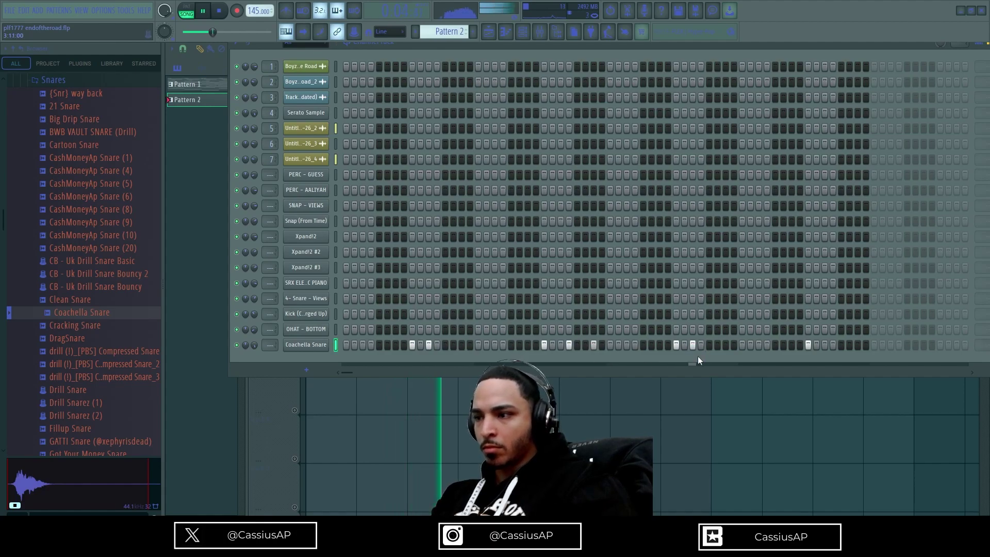
click(850, 345)
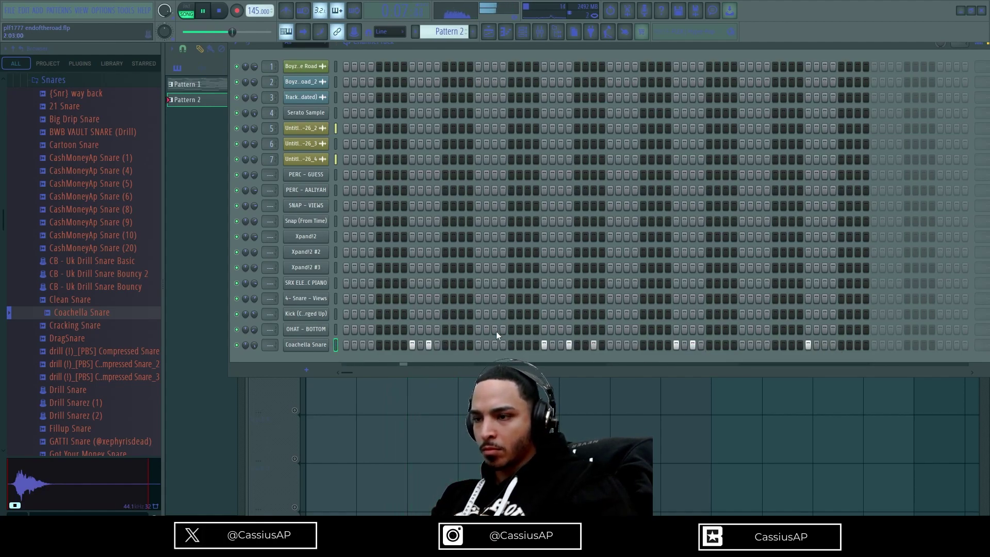
- Replace the trial snare hits with extra hits on steps 11 and 13 of bars 2 and 4
right_click(594, 345)
right_click(568, 345)
click(560, 345)
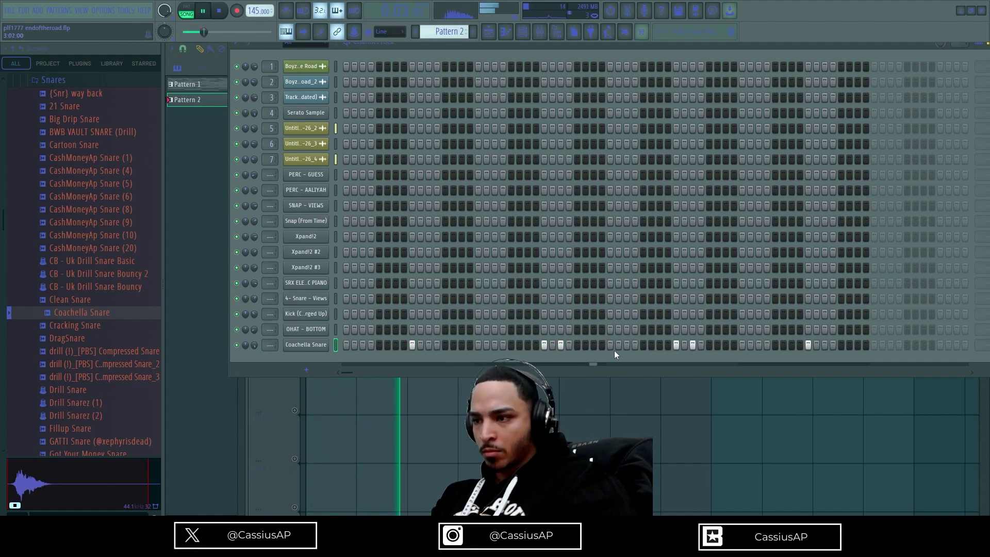
click(577, 345)
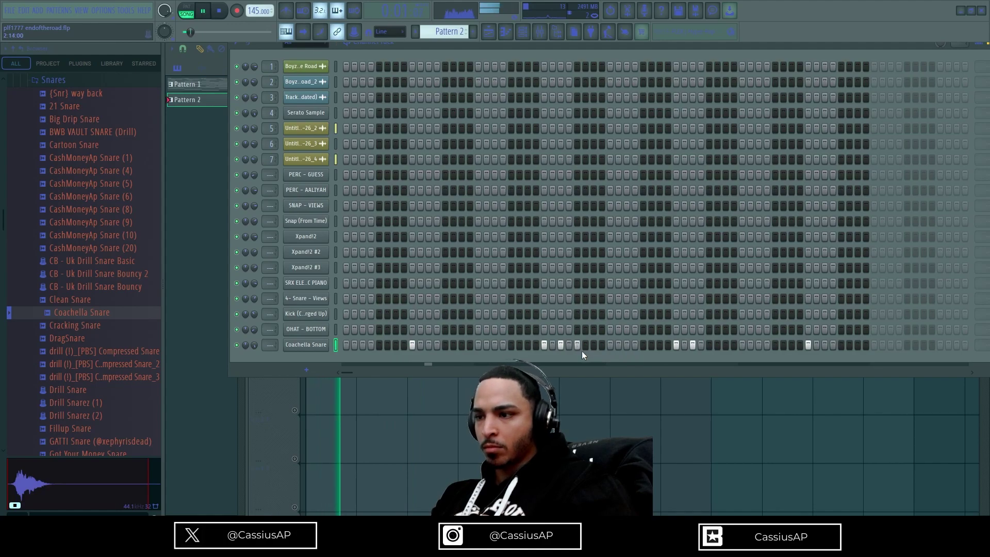
right_click(693, 346)
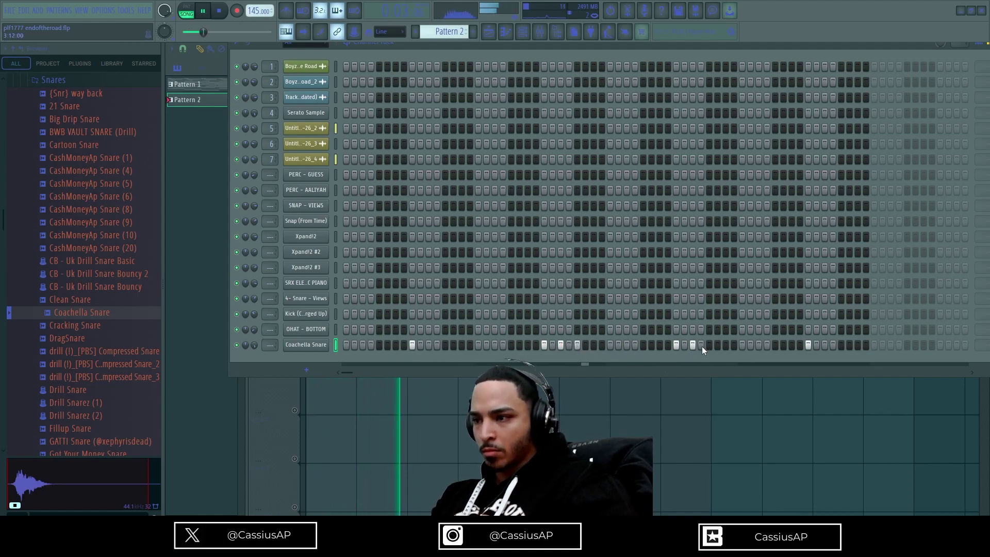
click(825, 345)
click(841, 345)
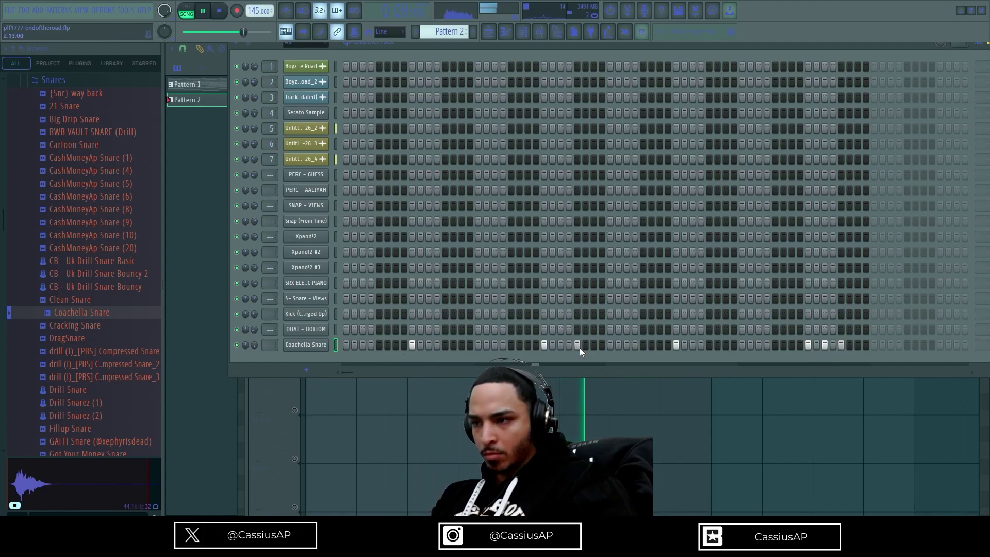
- Reduce the snare fill in bar 2 to a single extra hit on step 13
key(ctrl+x)
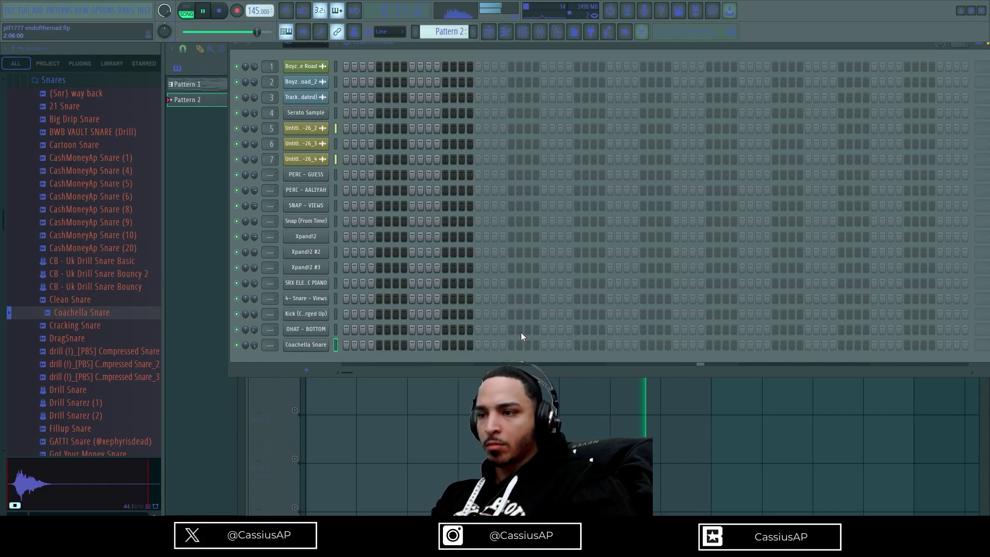
key(ctrl+z)
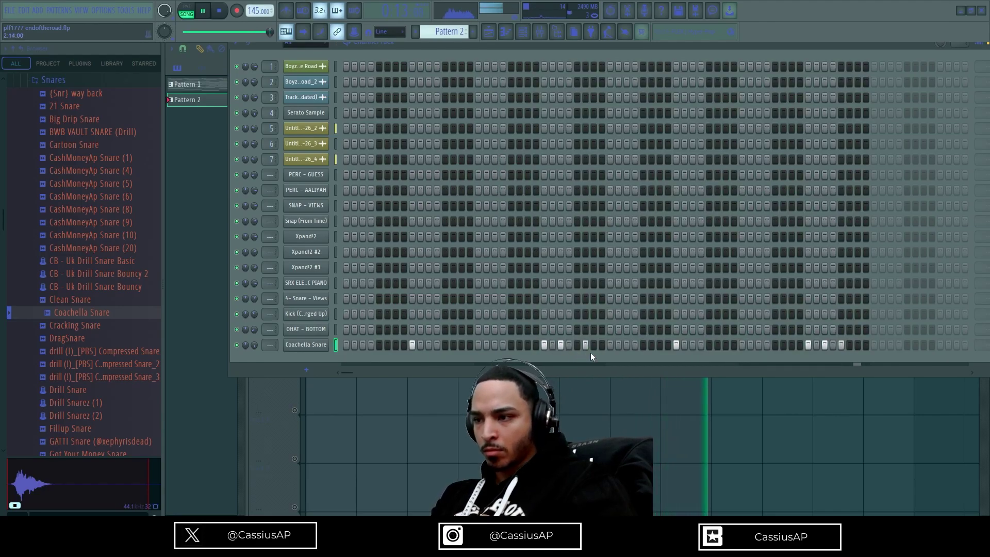
click(576, 346)
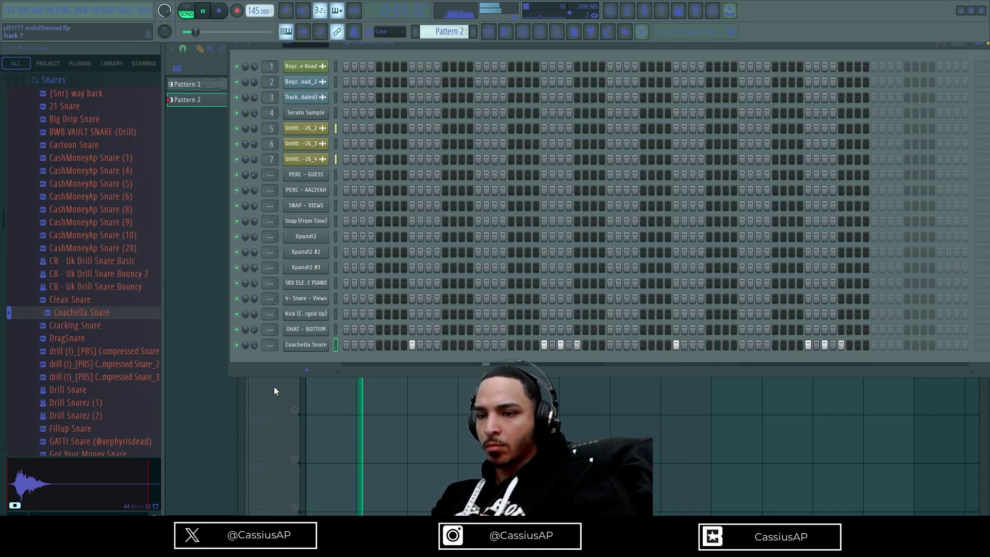
scroll(62, 320, up, 4)
right_click(561, 346)
right_click(577, 345)
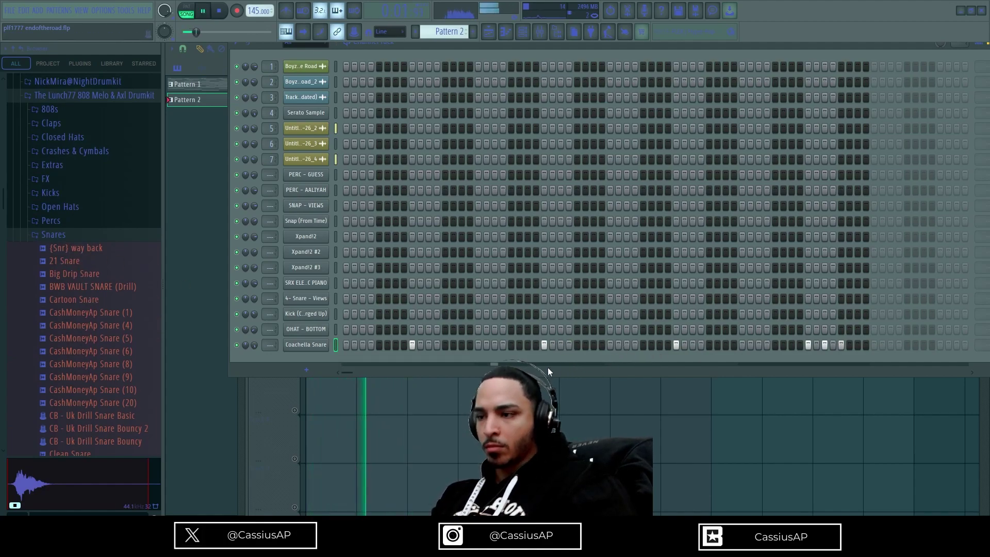
click(594, 345)
right_click(594, 345)
click(577, 345)
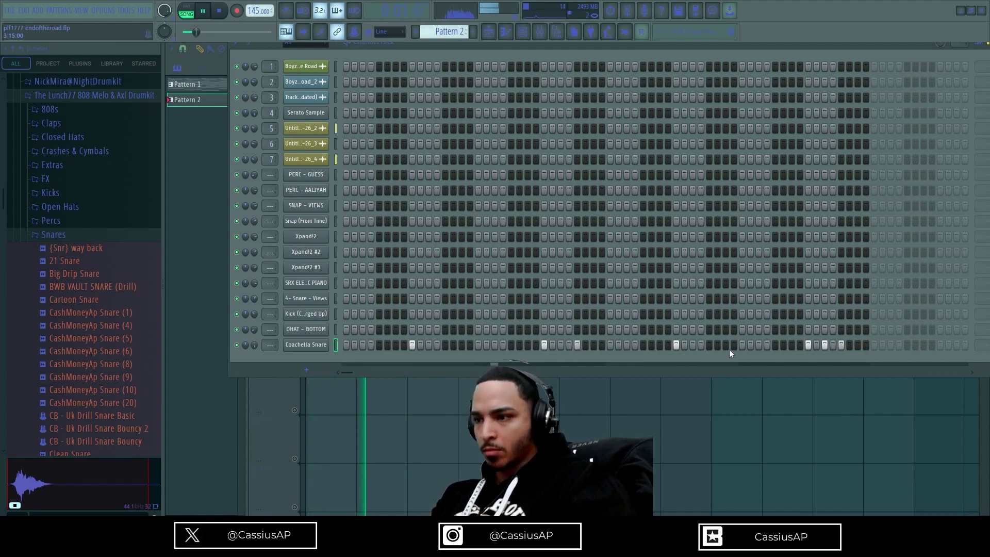
- Rework bar 4's snare to steps 9 and 13, and lower the velocity of the step 13 hits in bars 2 and 4
right_click(840, 347)
right_click(825, 346)
right_click(808, 347)
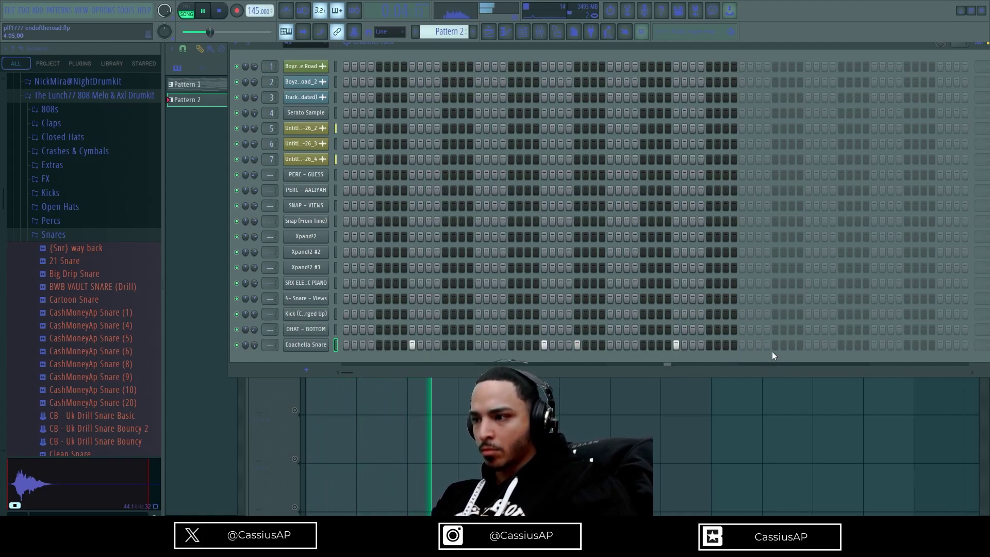
click(809, 345)
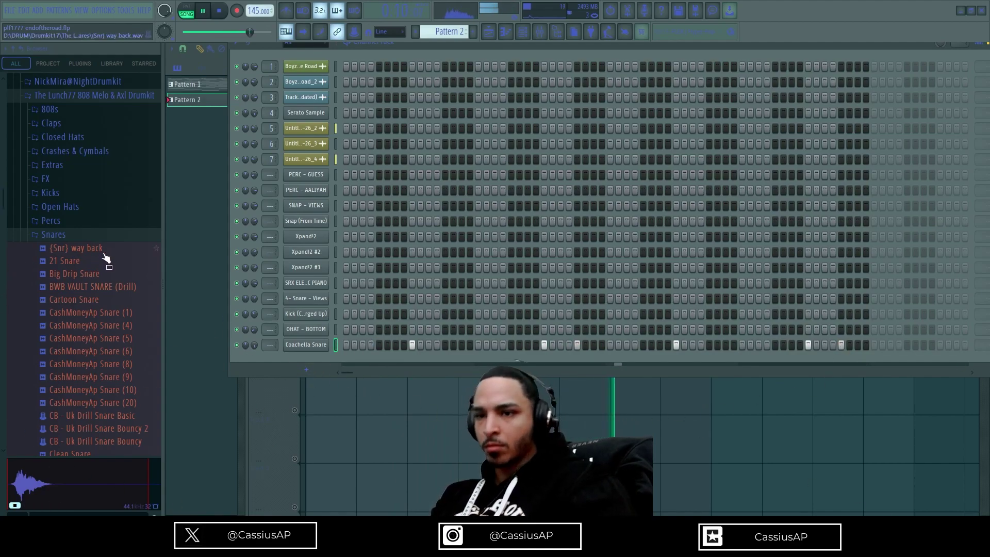
key(g)
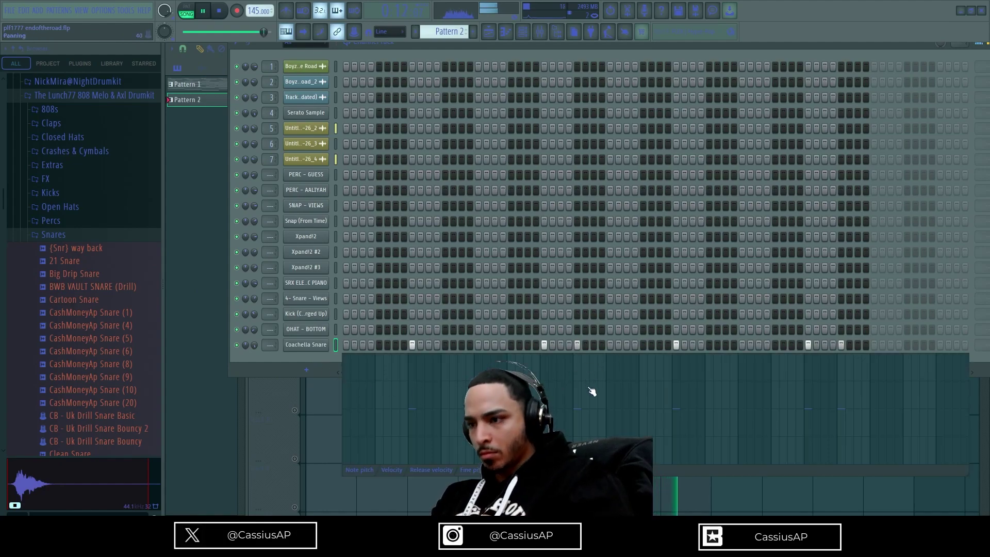
click(405, 471)
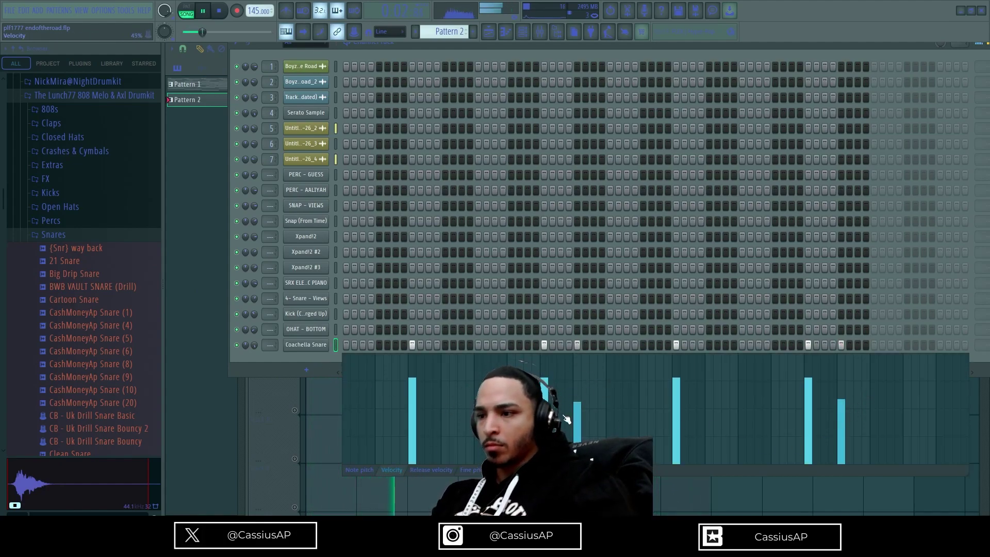
- Audition the Closed Hats samples in The Lunch77 808 Melo & Axl Drumkit and add CashMoneyAp HITHAT (2) as a new channel
click(62, 236)
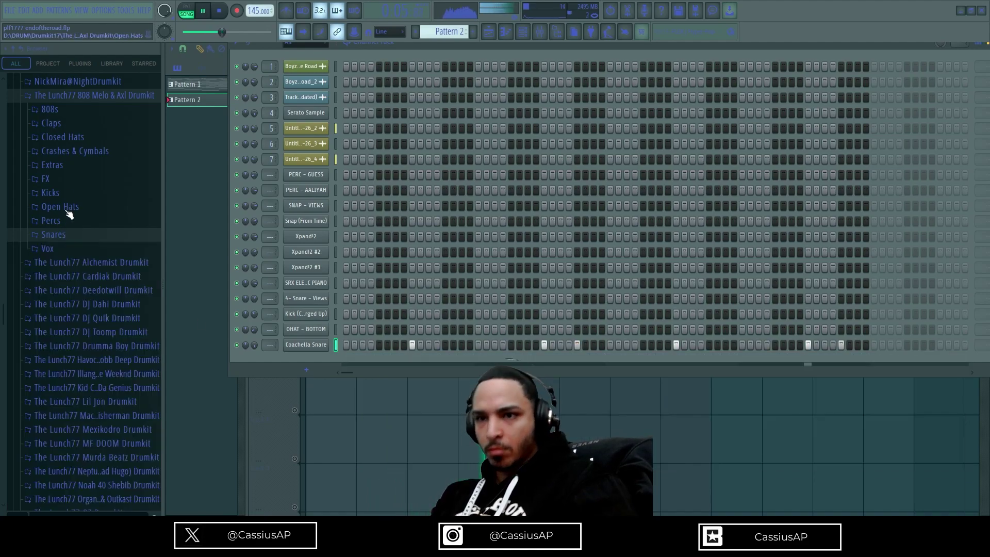
click(61, 138)
click(72, 171)
click(78, 184)
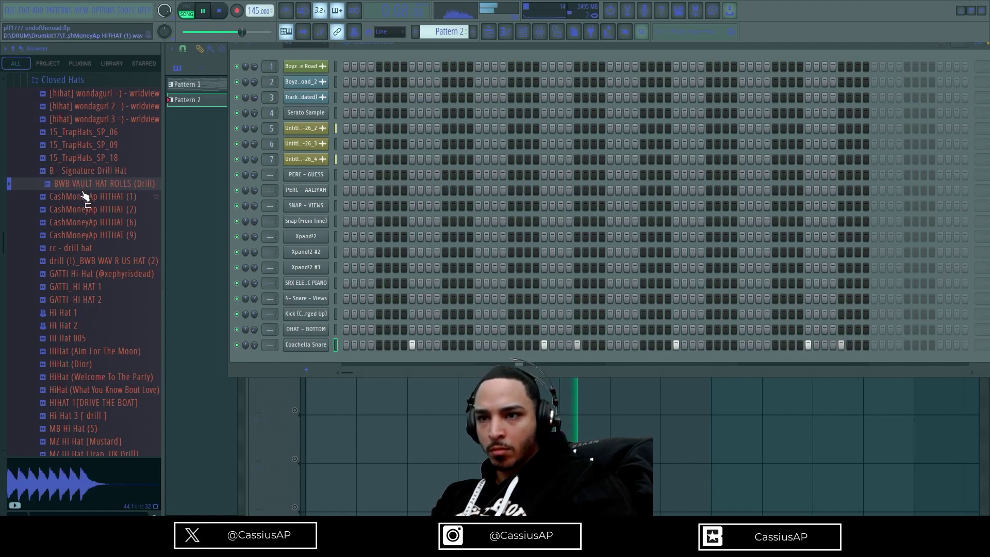
click(90, 200)
click(91, 207)
click(92, 200)
click(93, 210)
drag(95, 213, 310, 361)
- Place hi-hat hits on steps 1, 4 and 7 of bar 1 and on steps 7 and 13 of bar 2
click(346, 360)
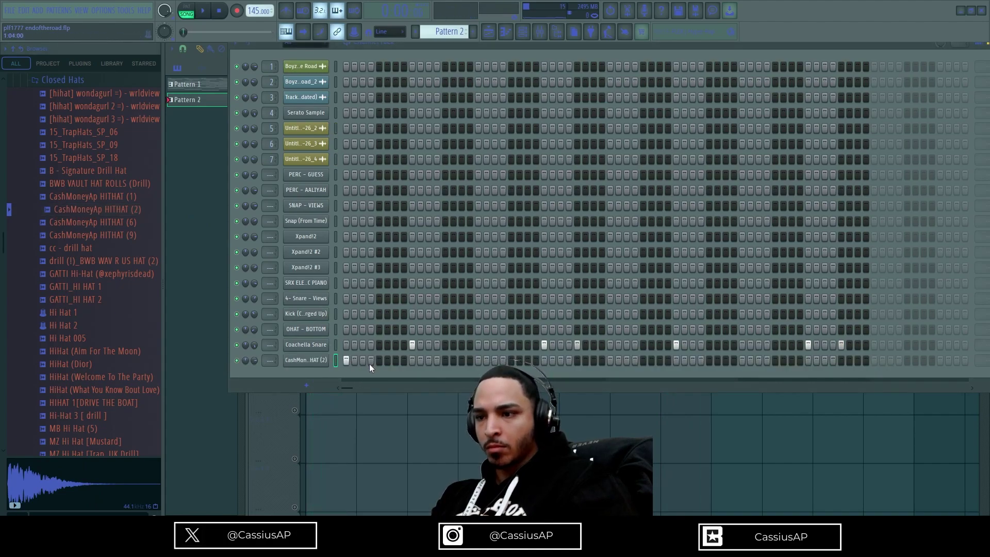
click(371, 360)
click(396, 360)
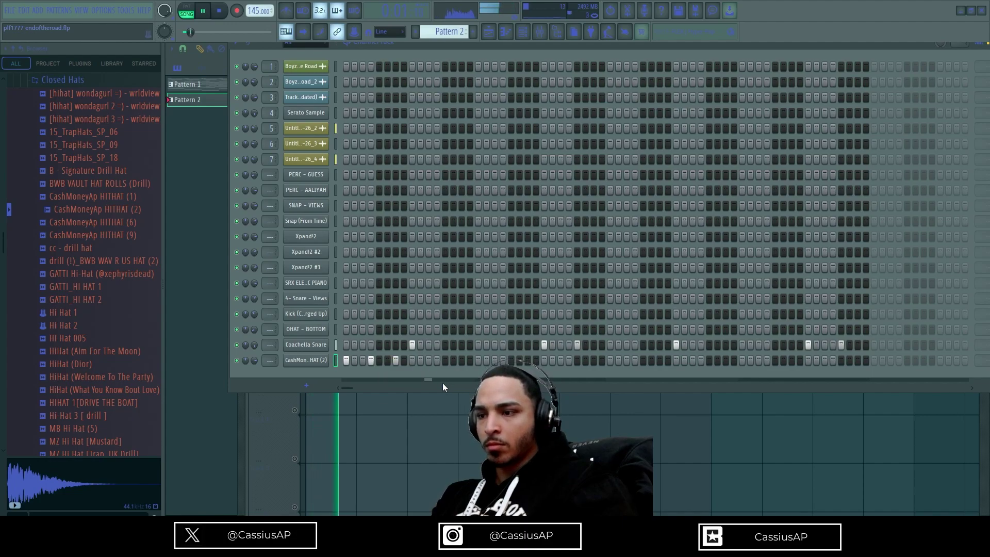
click(519, 360)
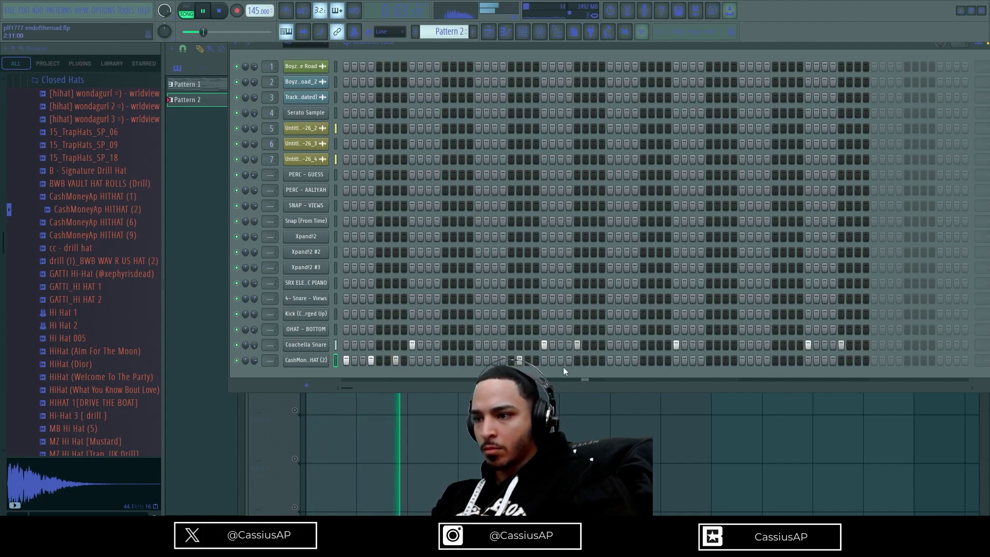
click(594, 362)
click(512, 361)
right_click(520, 361)
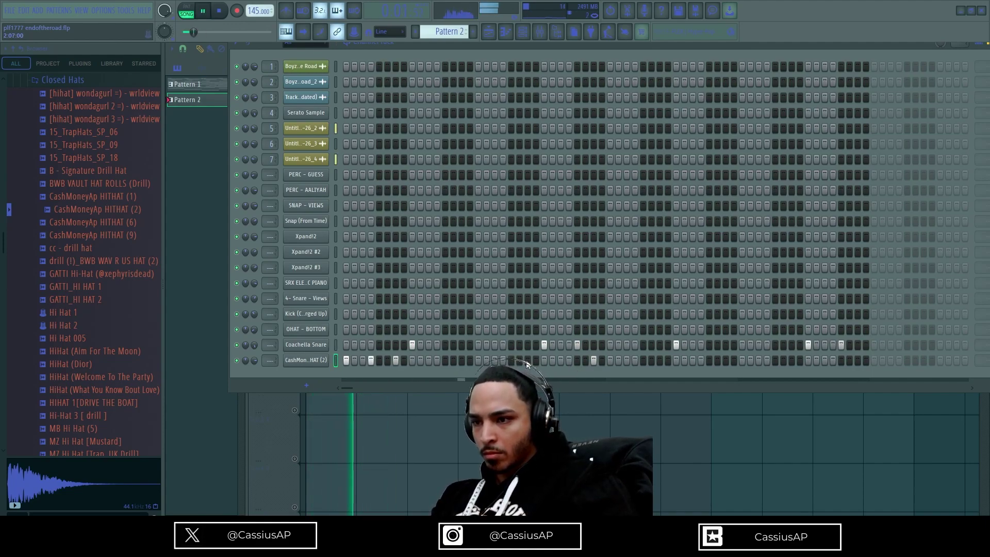
click(530, 363)
right_click(595, 363)
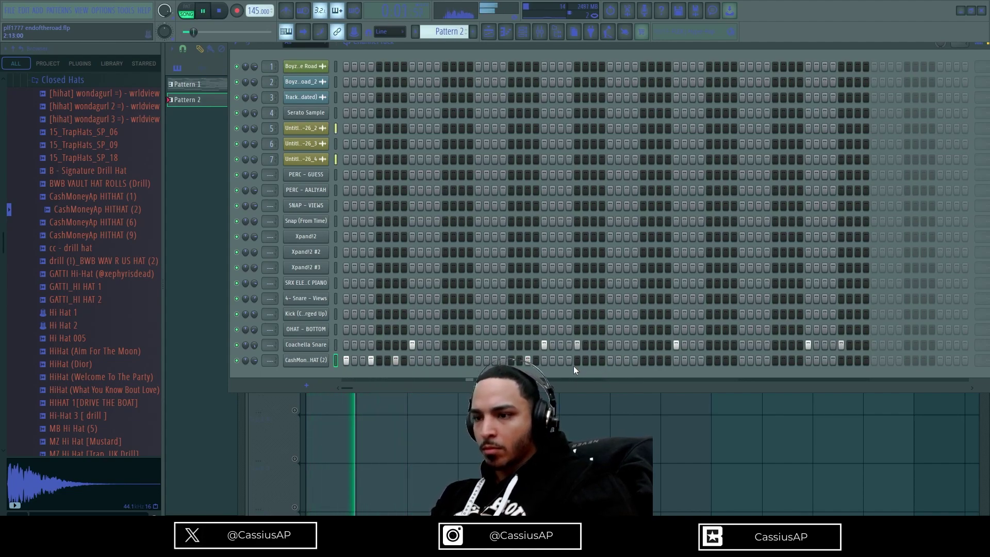
click(576, 363)
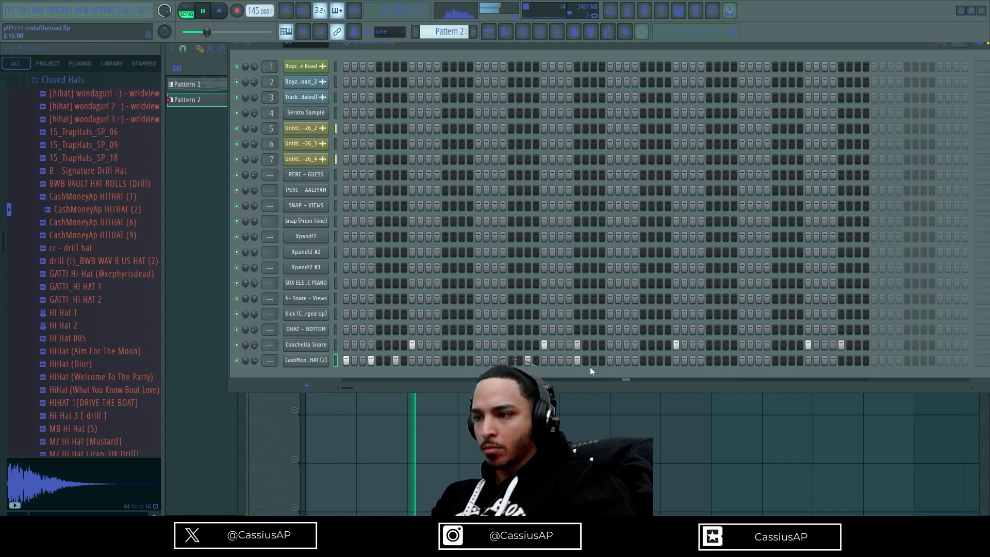
- Duplicate the two-bar hi-hat pattern into bars 3 and 4 in the piano roll and quick-quantize the notes
key(F7)
ctrl+right_click(263, 138)
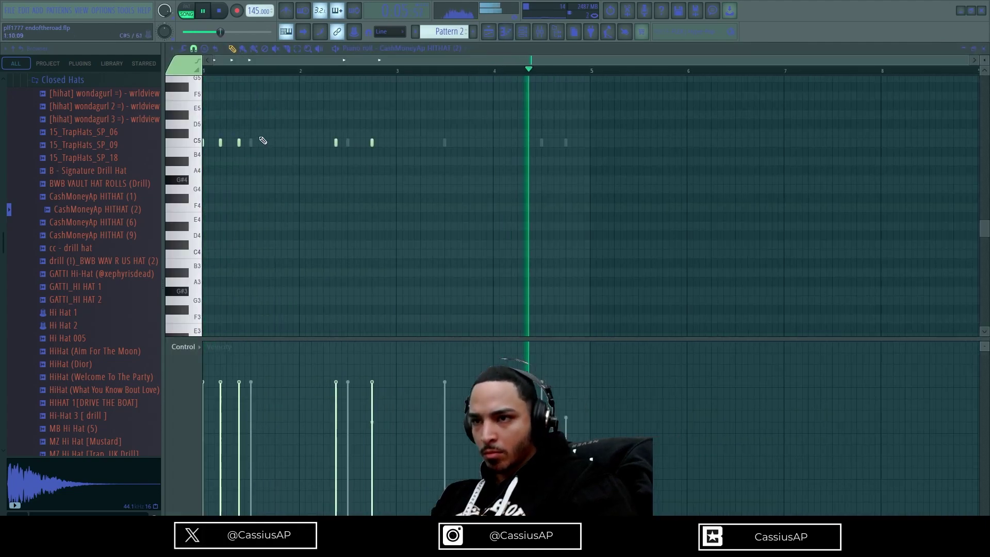
drag(376, 142, 402, 158)
key(ctrl+b)
key(ctrl+a)
key(ctrl+d)
key(ctrl+q)
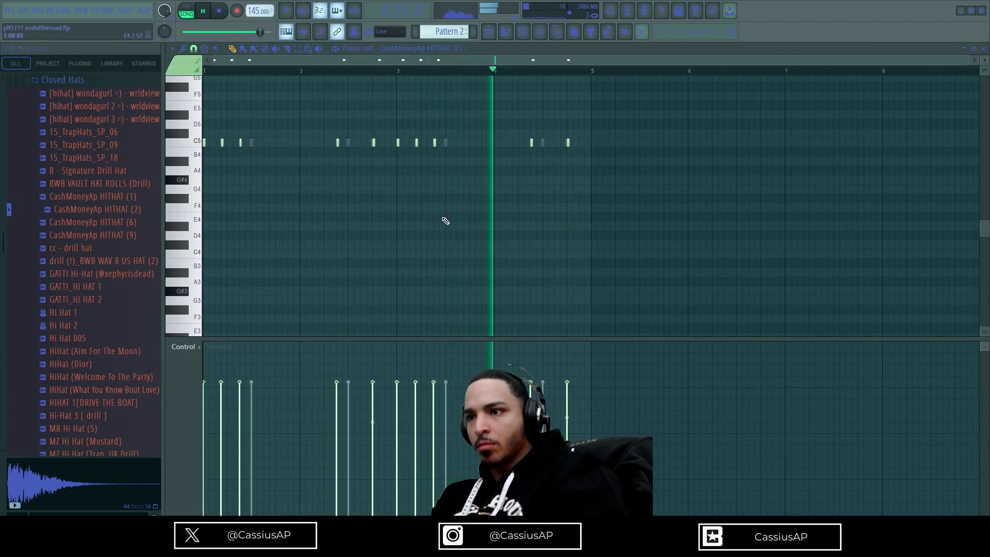
- Route all the channels to their own mixer tracks and load Fruity Delay 2 on the CashMoneyAp HITHAT (2) track
click(536, 44)
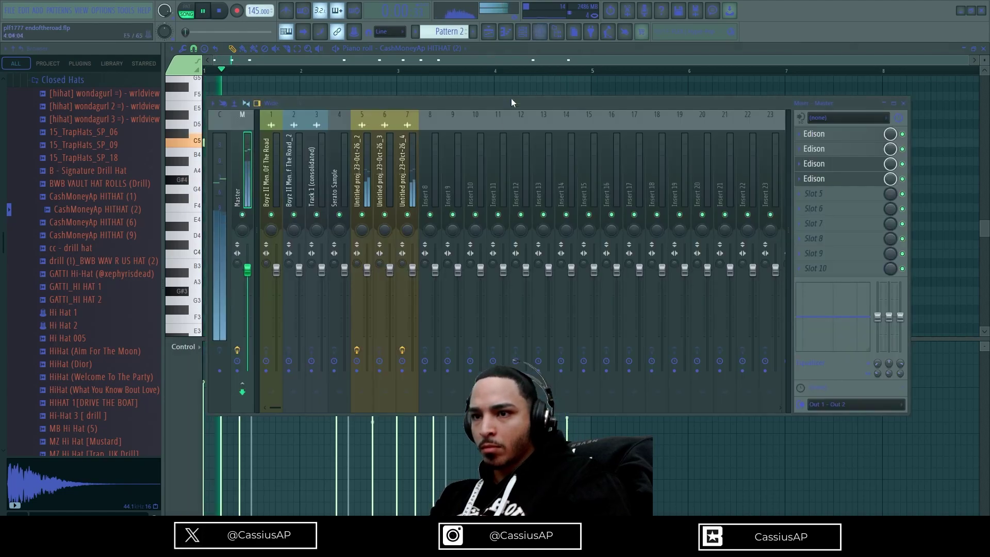
scroll(67, 236, up, 2)
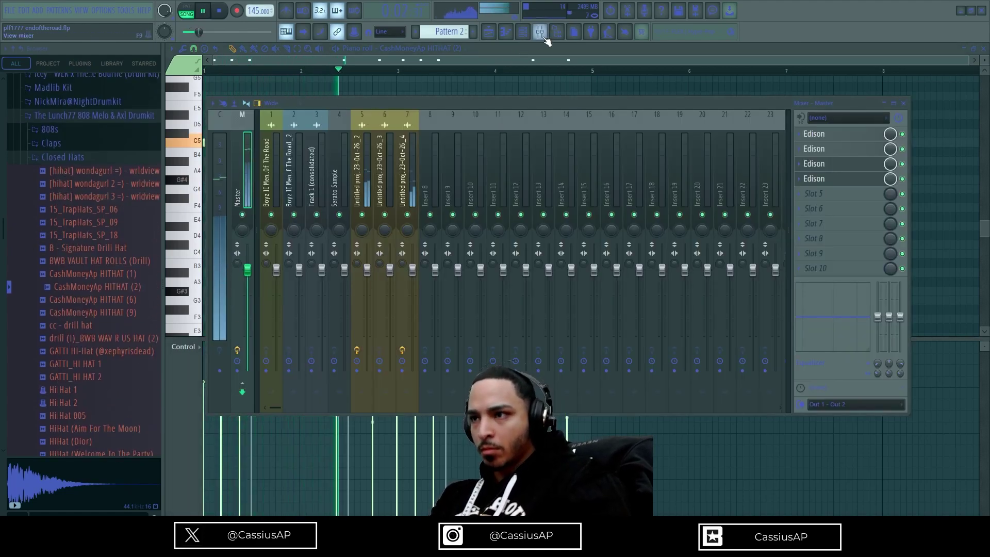
click(523, 34)
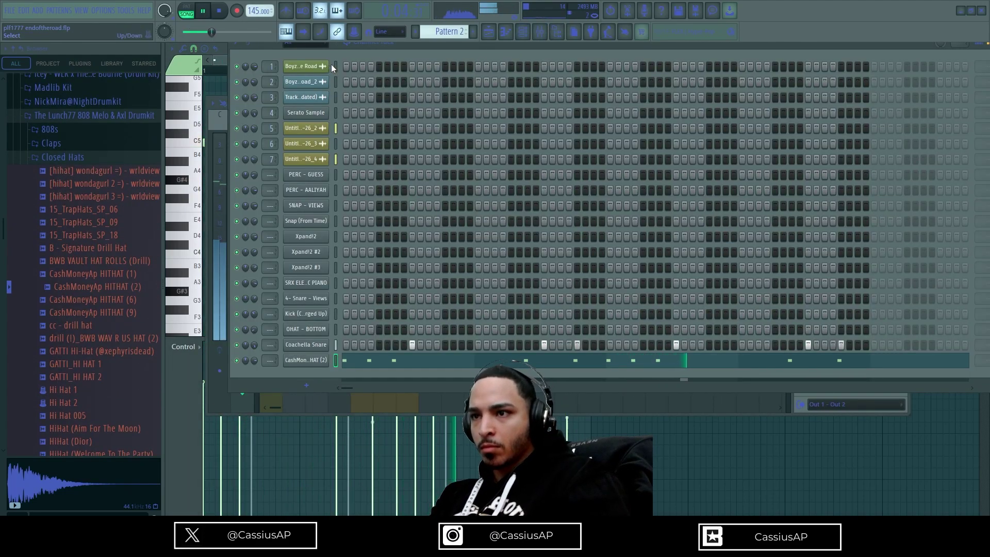
key(F6)
click(274, 182)
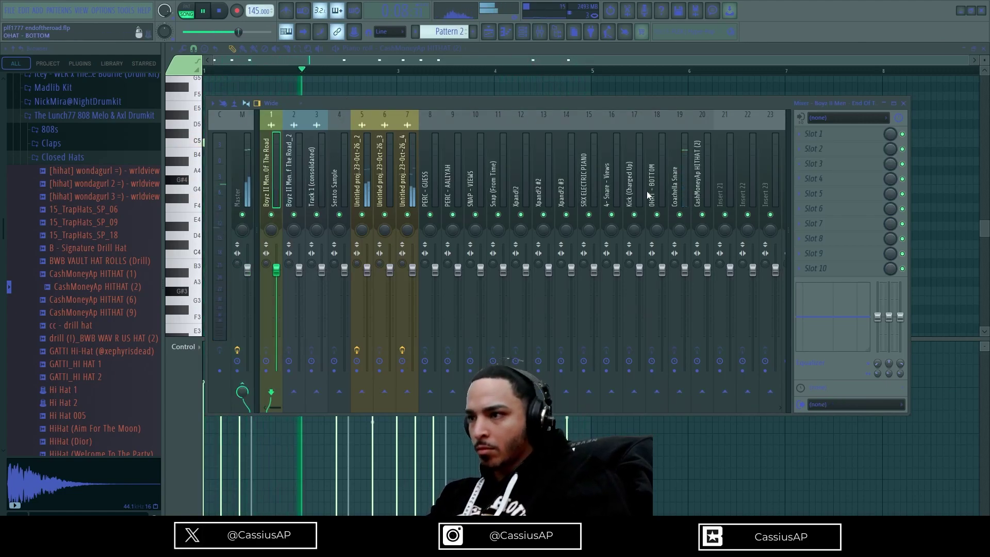
click(704, 181)
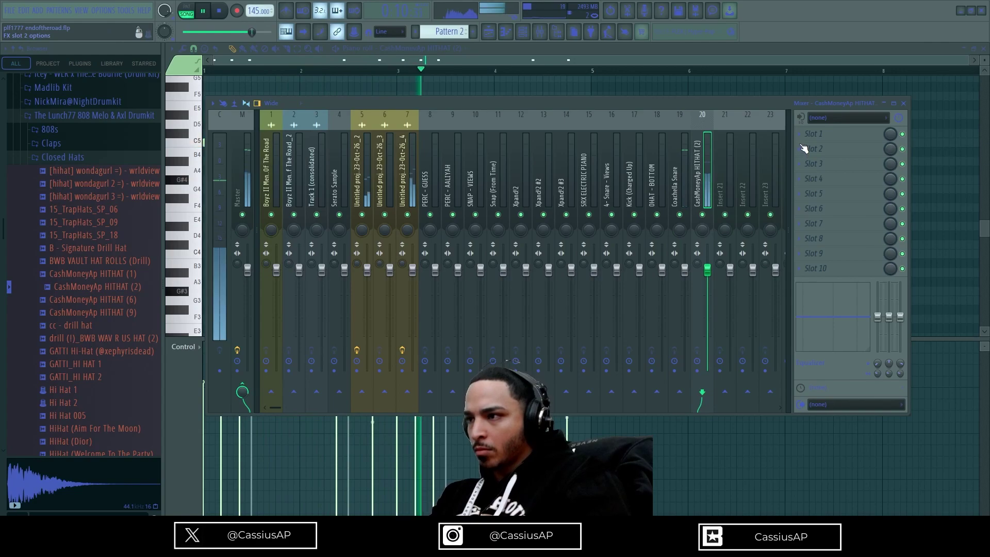
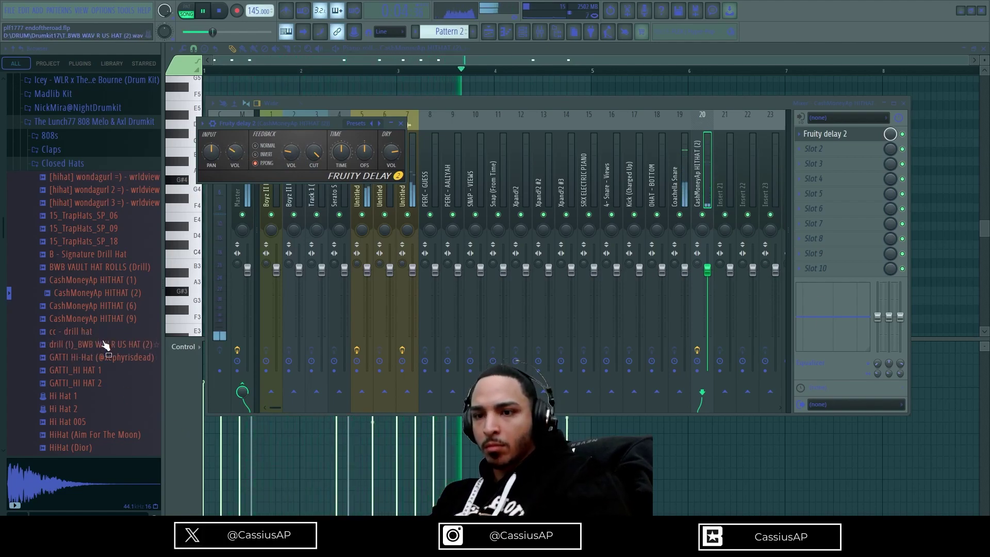
- Audition the Snares samples in The Lunch77 808 Melo & Axl Drumkit and add Main Trap Snare as a new channel
scroll(98, 361, up, 2)
click(85, 243)
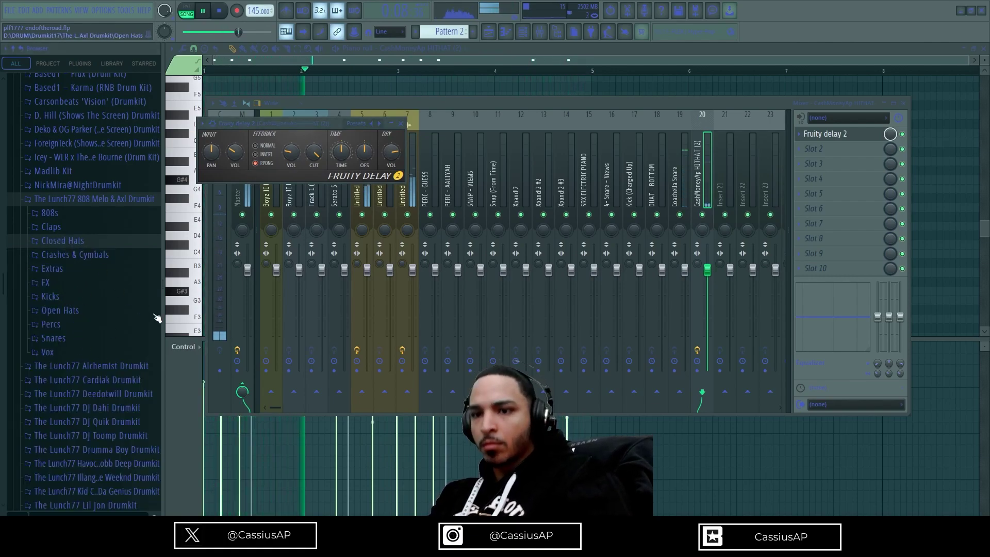
click(53, 338)
click(77, 312)
scroll(83, 361, down, 4)
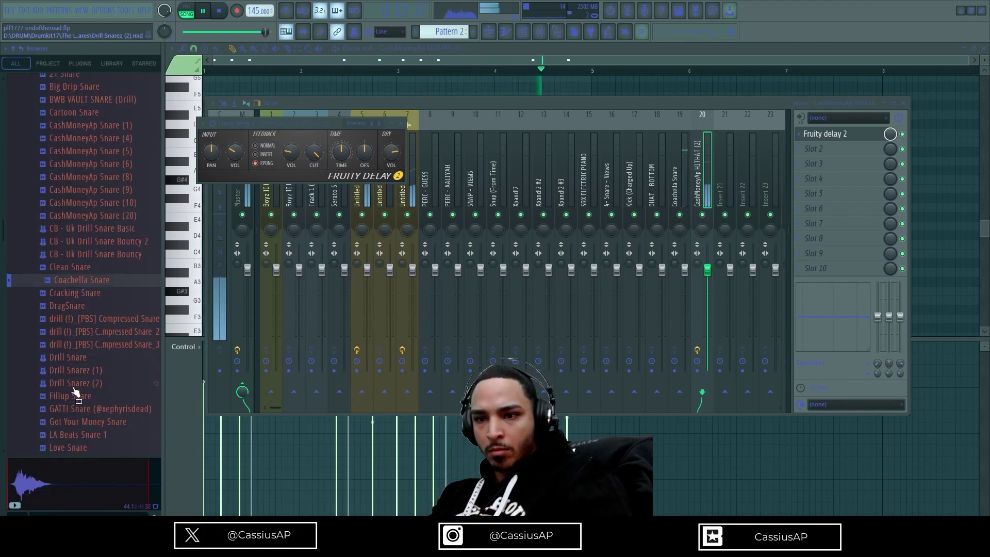
click(87, 355)
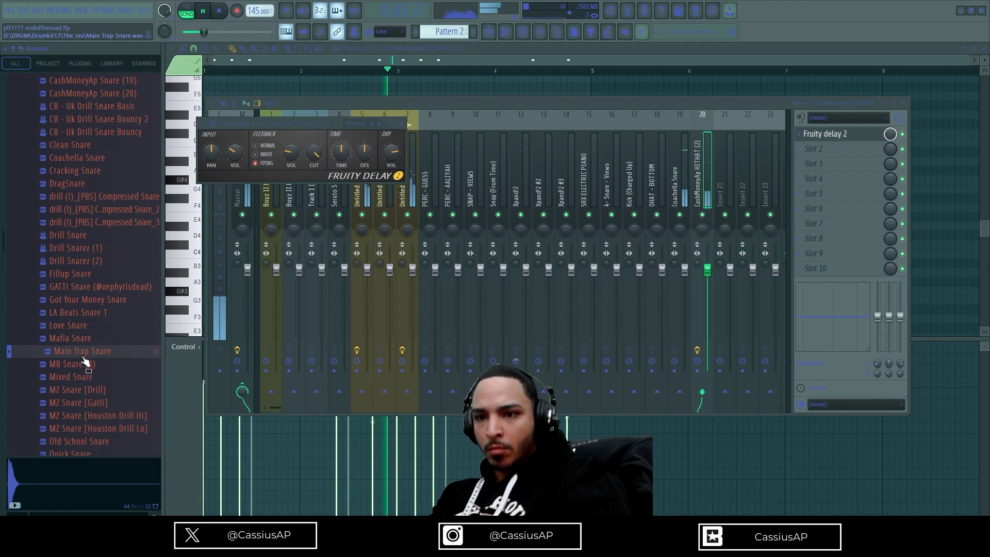
click(489, 32)
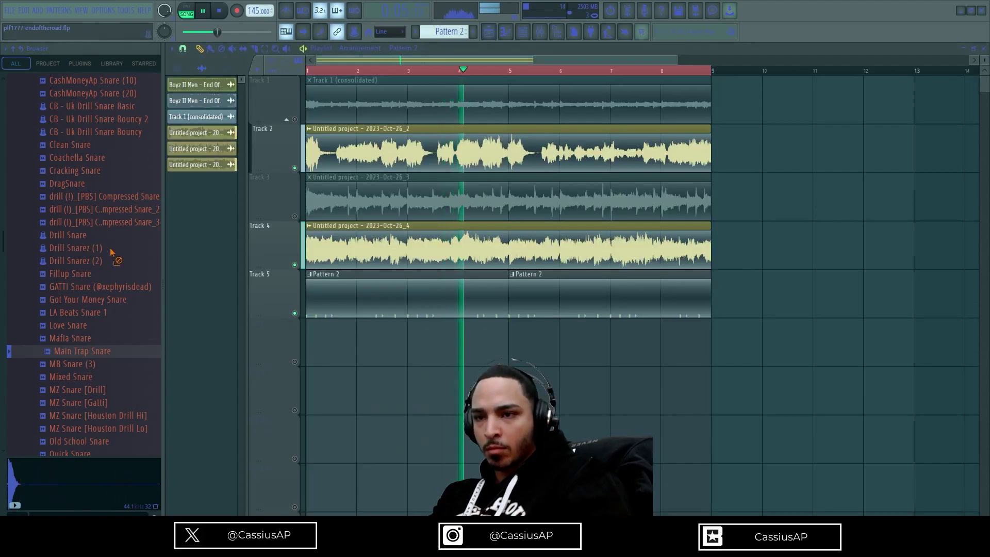
click(522, 32)
drag(84, 352, 305, 378)
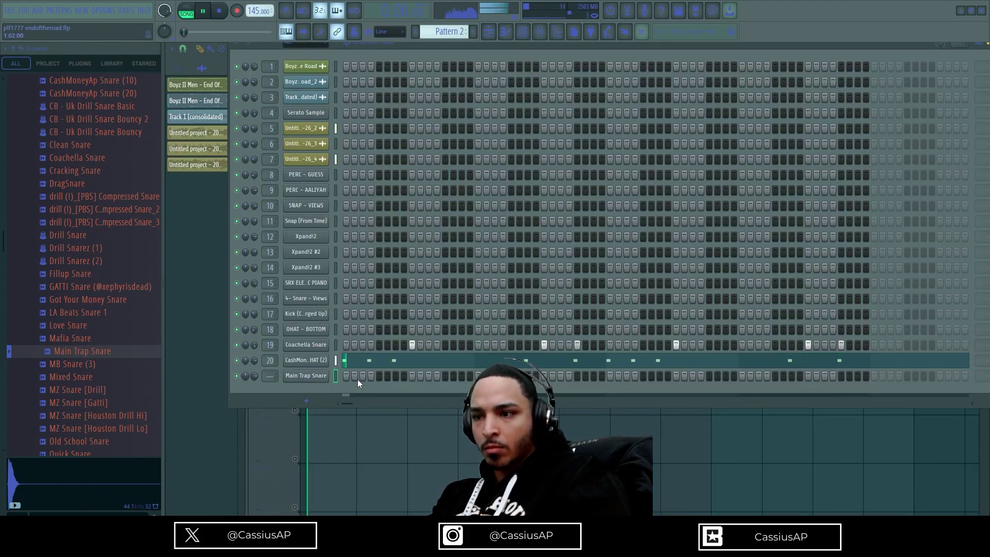
- Place Main Trap Snare hits on step 9 of bars 1 and 3 and on steps 7 and 13 of bars 2 and 4
click(395, 376)
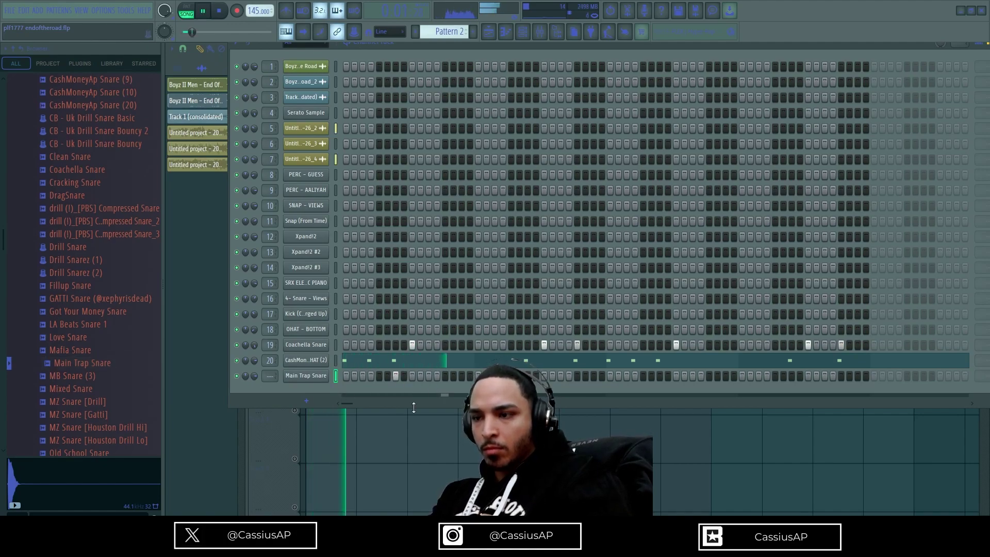
click(545, 375)
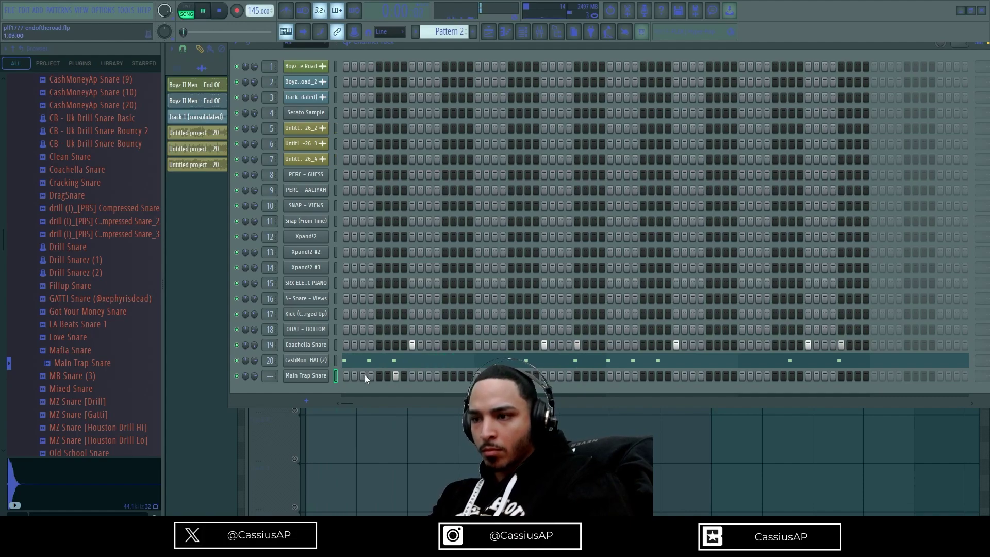
click(411, 376)
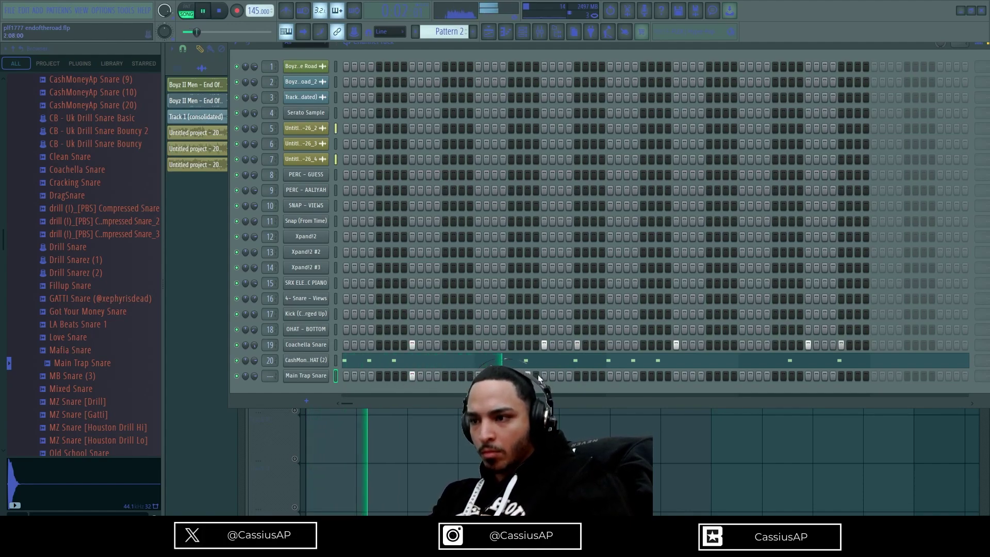
click(578, 375)
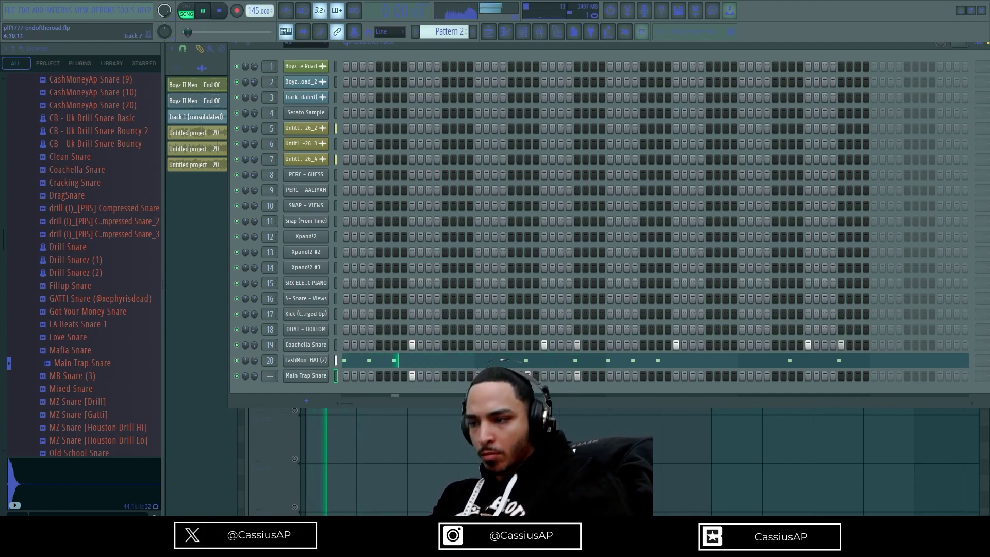
click(678, 375)
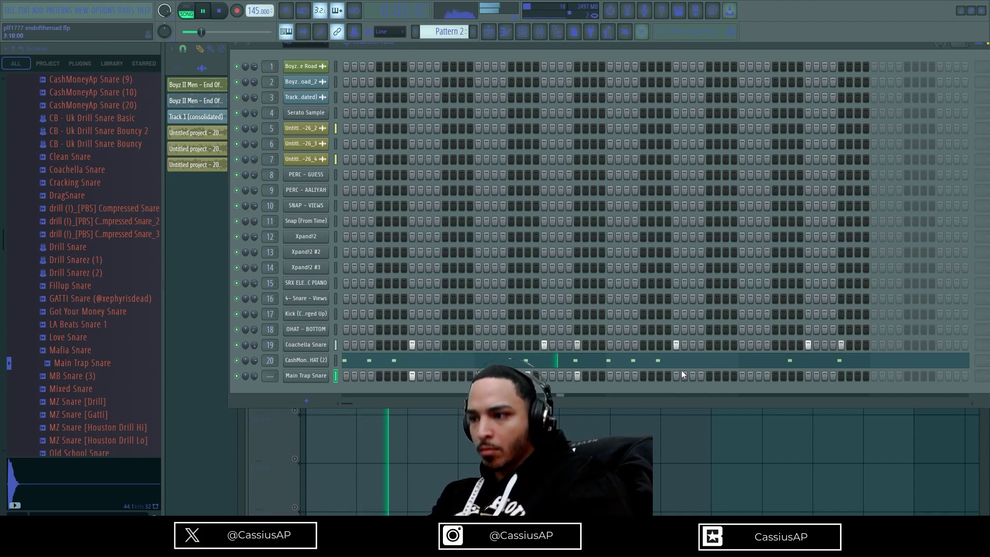
click(792, 376)
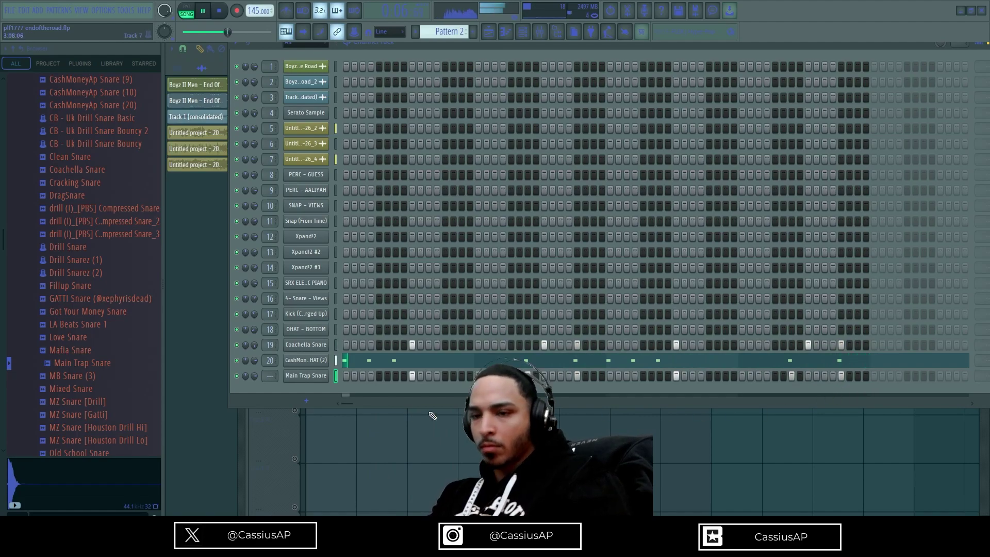
- Replace the Main Trap Snare channel's sample with the GATTI Snare and open its channel settings
click(113, 303)
key(space)
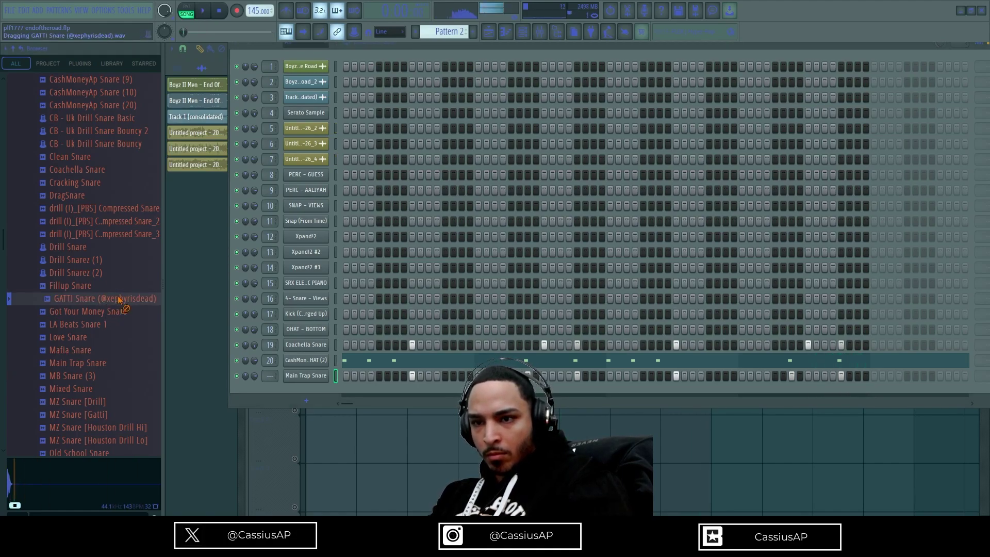
drag(286, 376, 290, 377)
key(space)
click(306, 376)
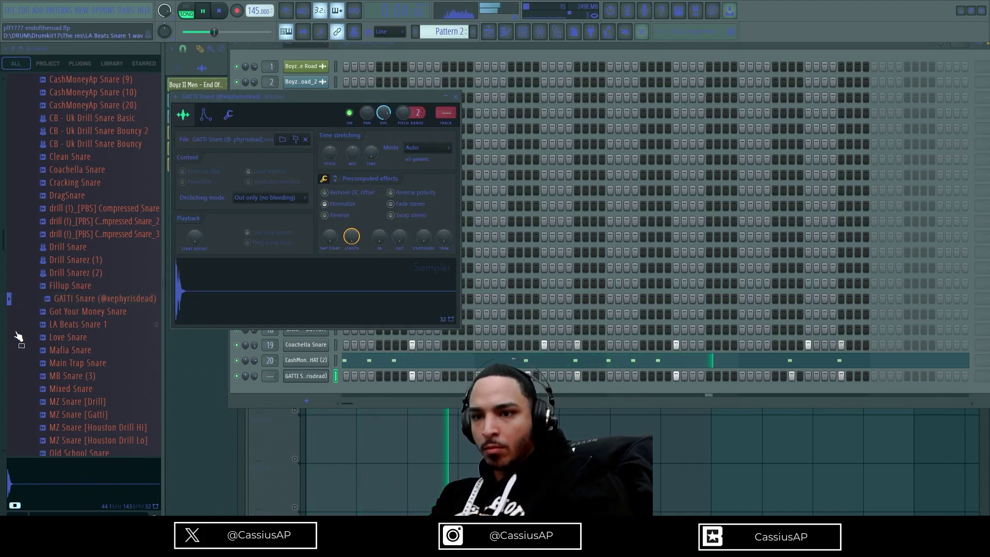
- Audition the drumkit's Open Hats samples and add OPEN HAT [DRIVE THE BOAT] as a new channel with a hit on bar 1 step 1
scroll(53, 323, up, 4)
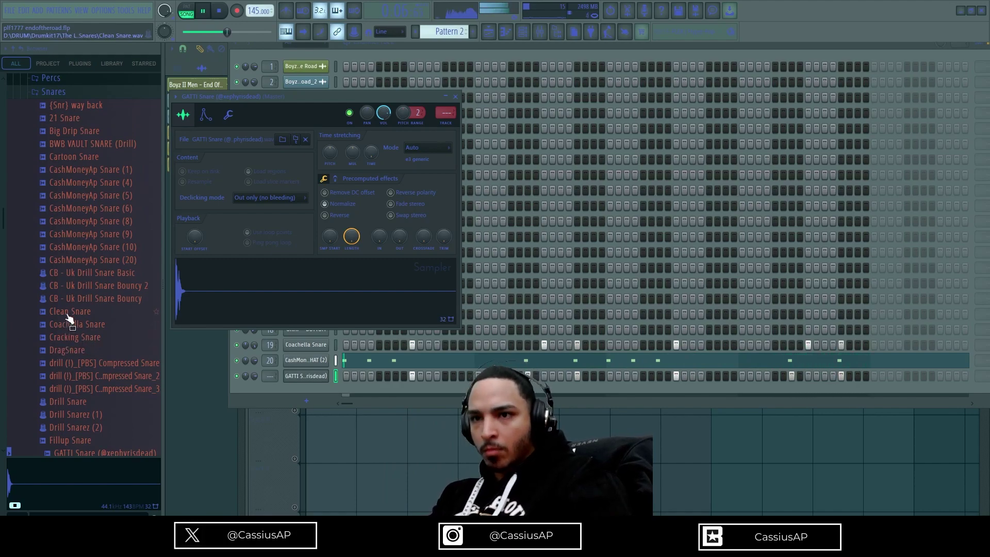
scroll(68, 321, up, 6)
click(71, 326)
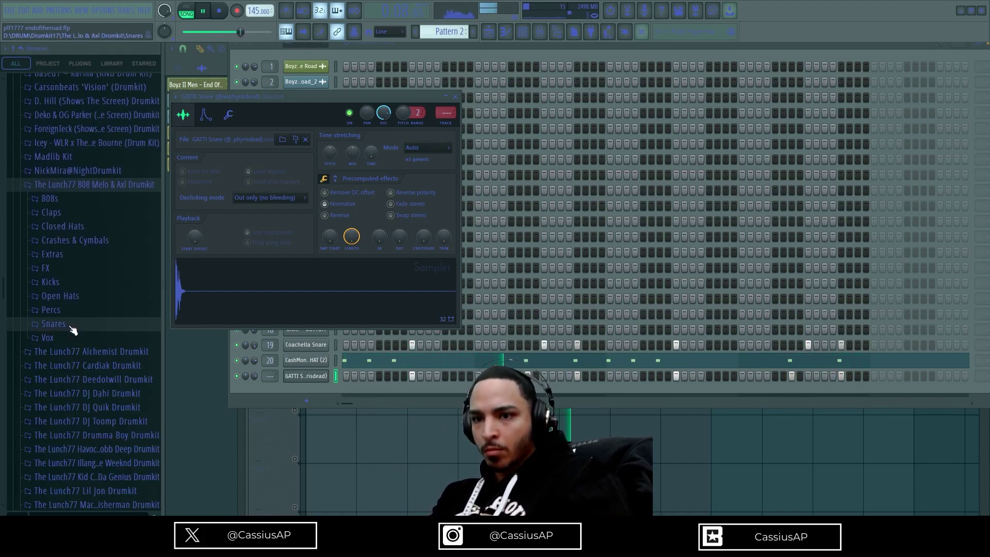
click(69, 295)
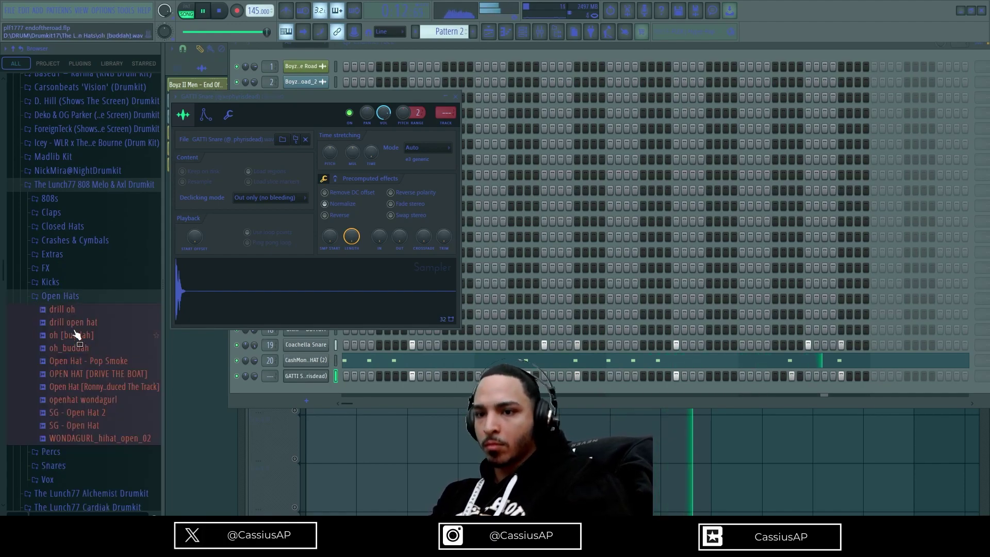
click(79, 361)
drag(82, 372, 292, 391)
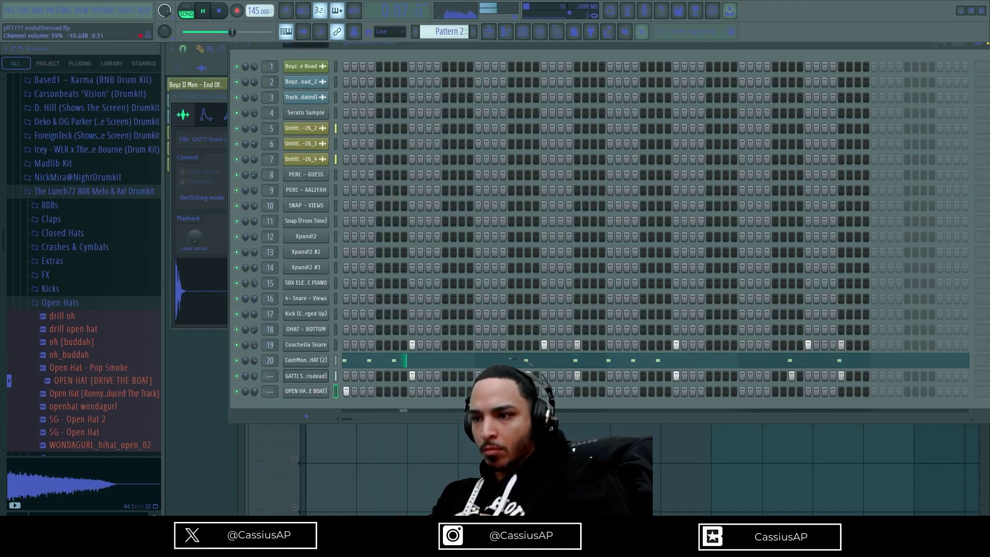
- Lower the open hat's channel volume to 46% and place hits on step 15 of bar 2 and step 1 of bar 3
click(576, 394)
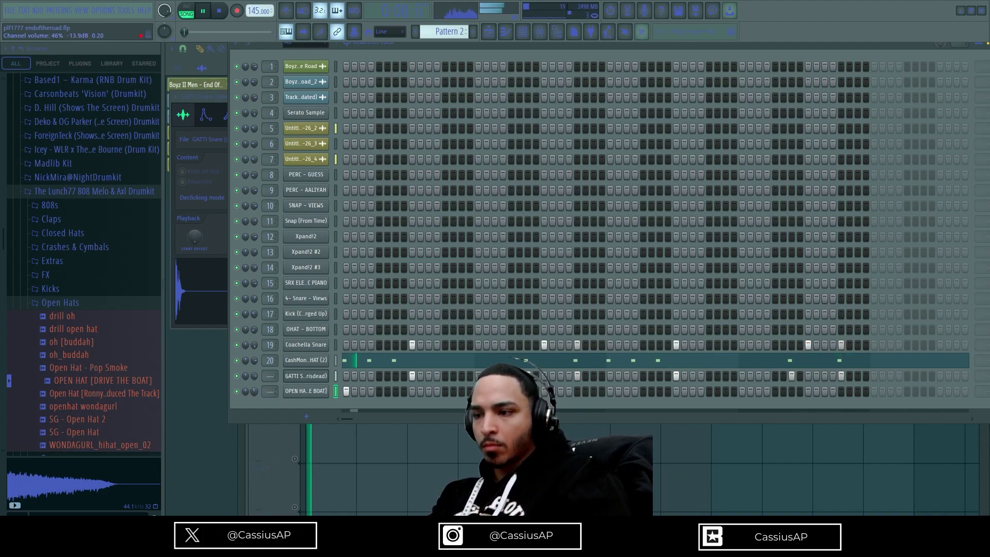
key(space)
key(space)
right_click(578, 392)
click(594, 393)
click(610, 392)
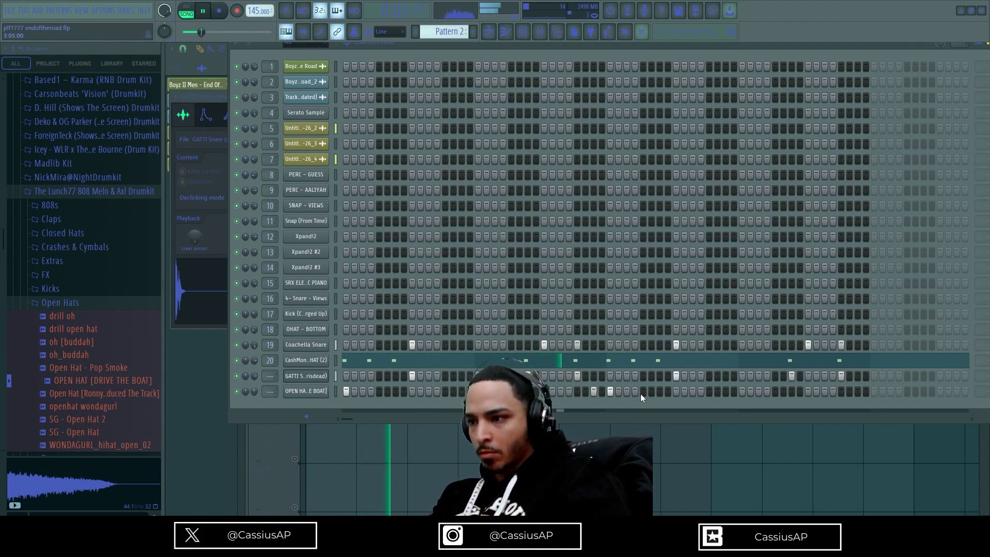
- Add an OPEN HAT [DRIVE THE BOAT] hit at 4:15 and reduce the velocities of the last two hits in bar 4
click(858, 392)
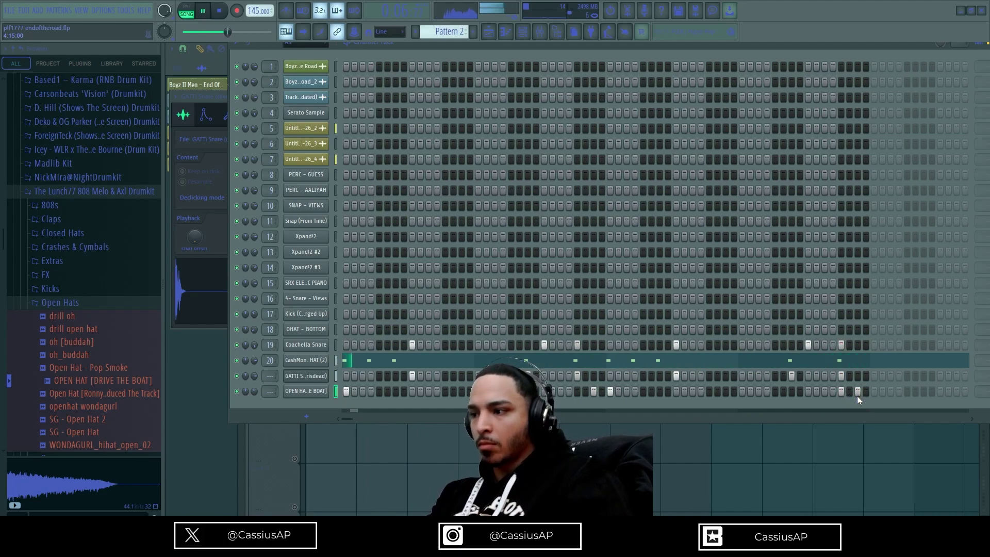
shift+click(307, 391)
click(838, 452)
click(856, 467)
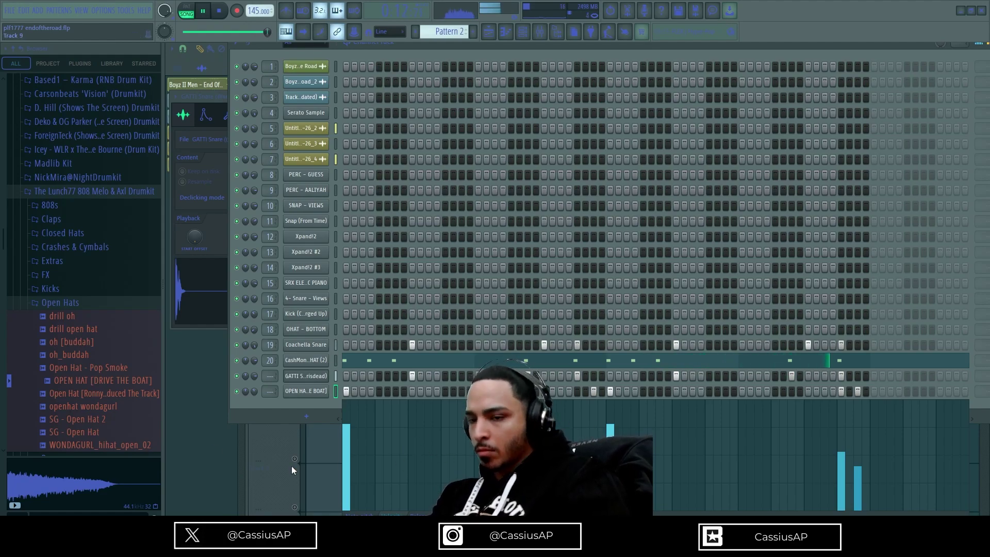
- Browse the Kicks and 808s sample folders of the Lunch77 drum kit
click(52, 289)
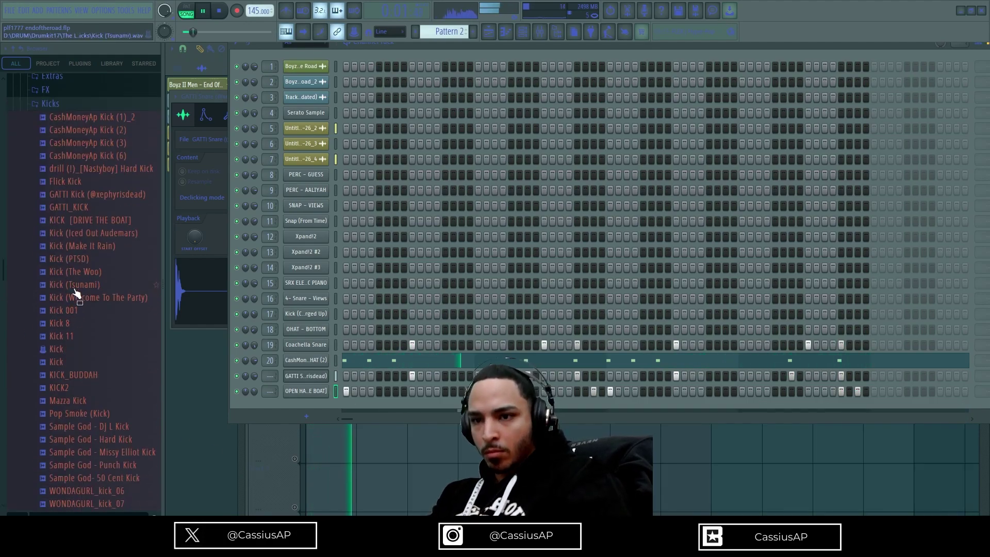
scroll(74, 294, up, 5)
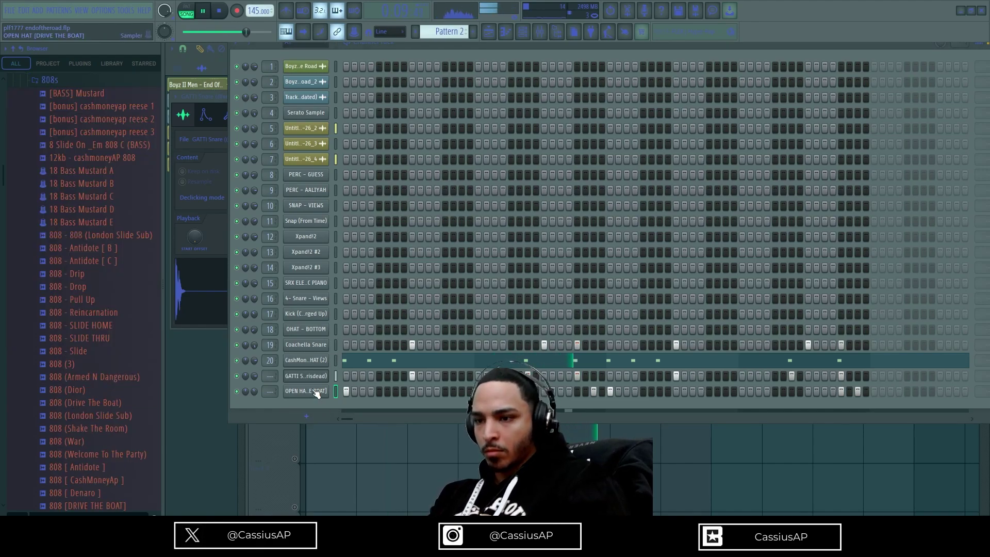
- Select all OPEN HAT [DRIVE THE BOAT] notes in the piano roll and lengthen each to two steps
key(F7)
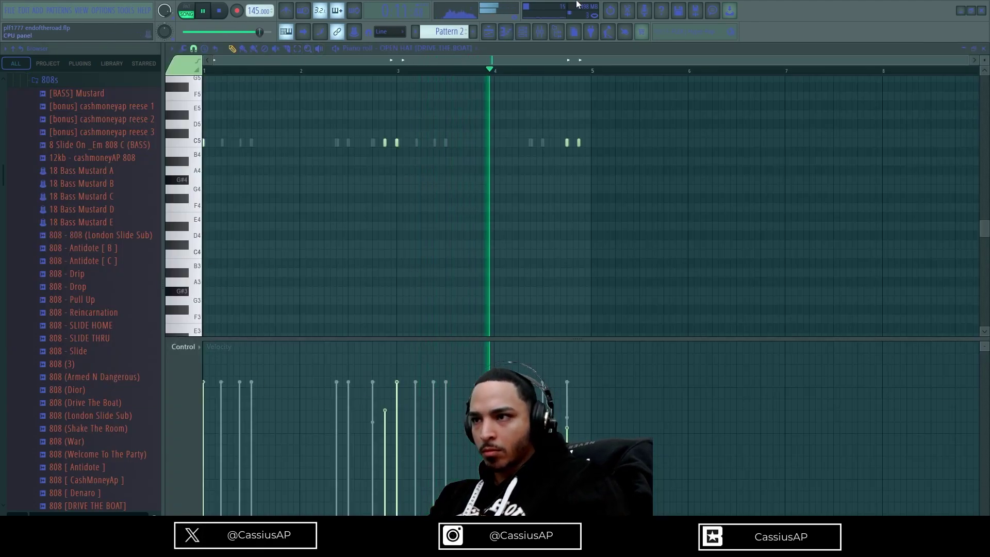
key(ctrl+a)
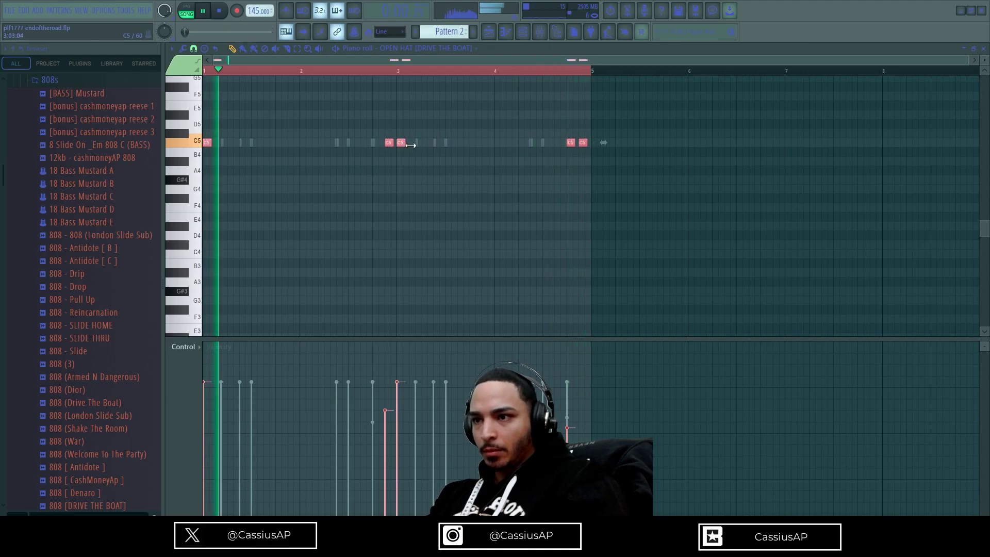
key(F6)
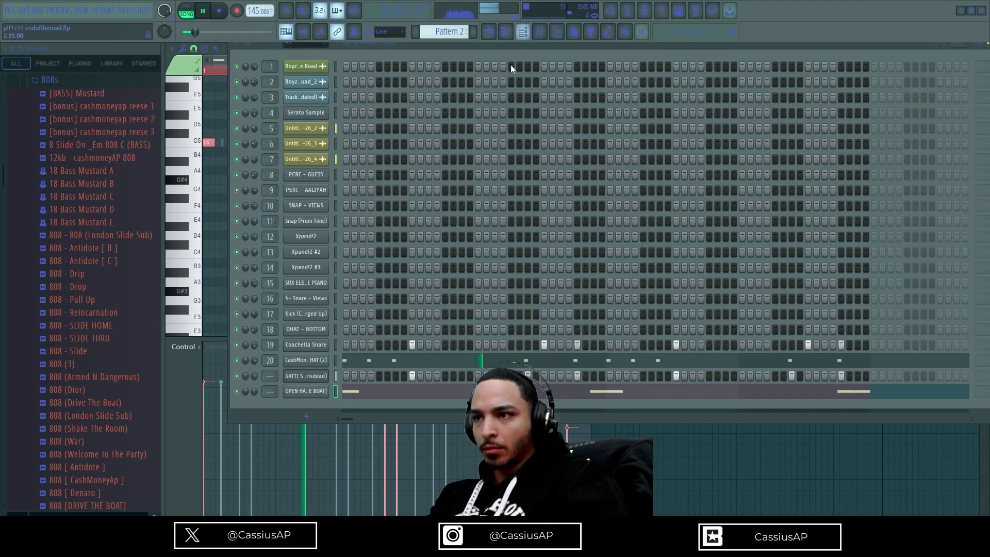
- Enable the open hat's volume envelope, raise its hold and set the release tension to -79%
click(303, 391)
click(218, 129)
drag(235, 230, 236, 194)
drag(252, 230, 254, 268)
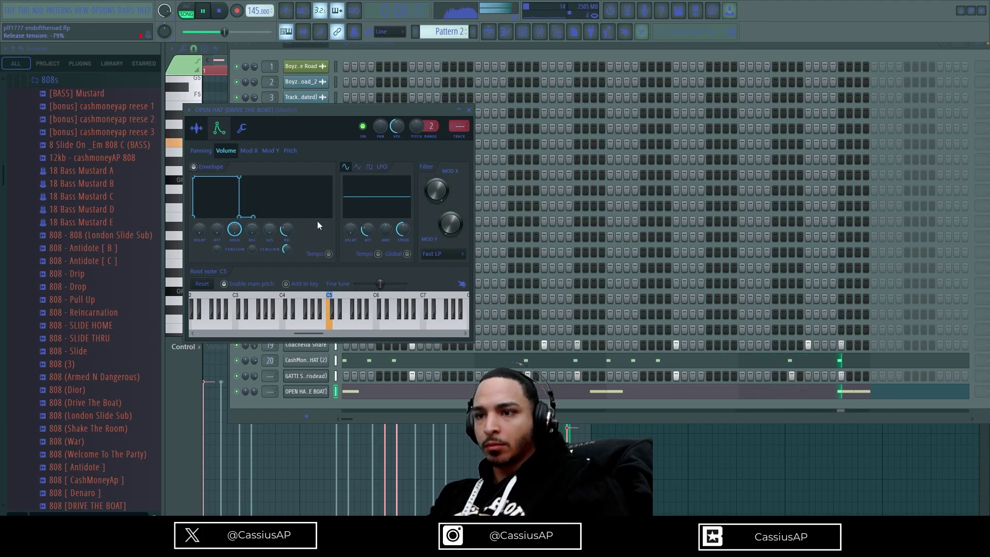
- Shorten the open hat note at 4:13 to one step and extend the notes at 3:01 and 1:01 to four steps
click(214, 95)
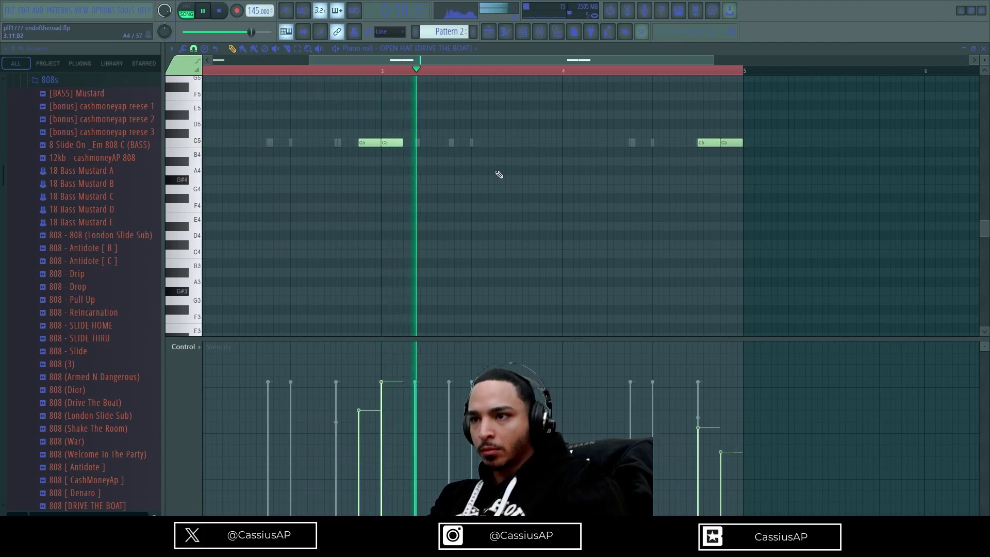
drag(717, 139, 705, 150)
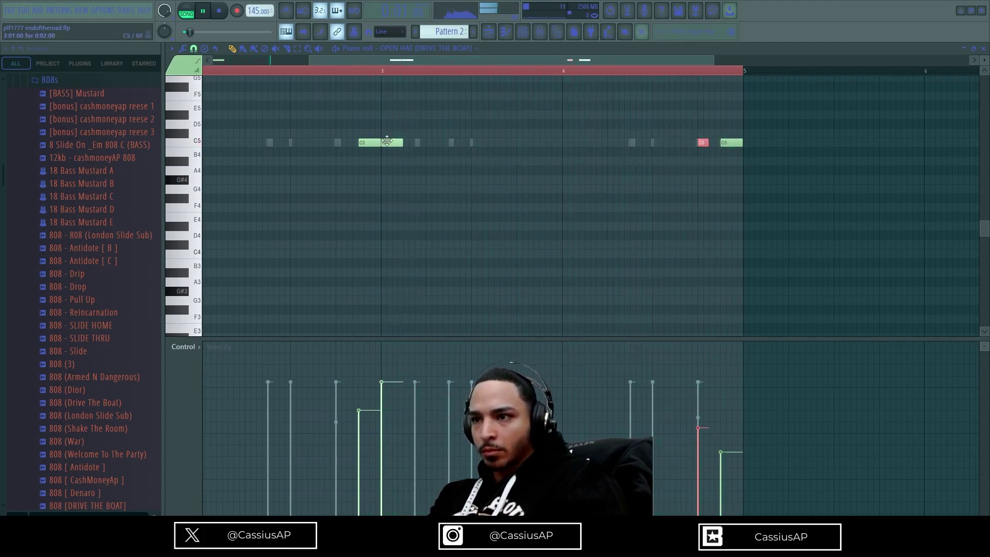
drag(403, 143, 420, 150)
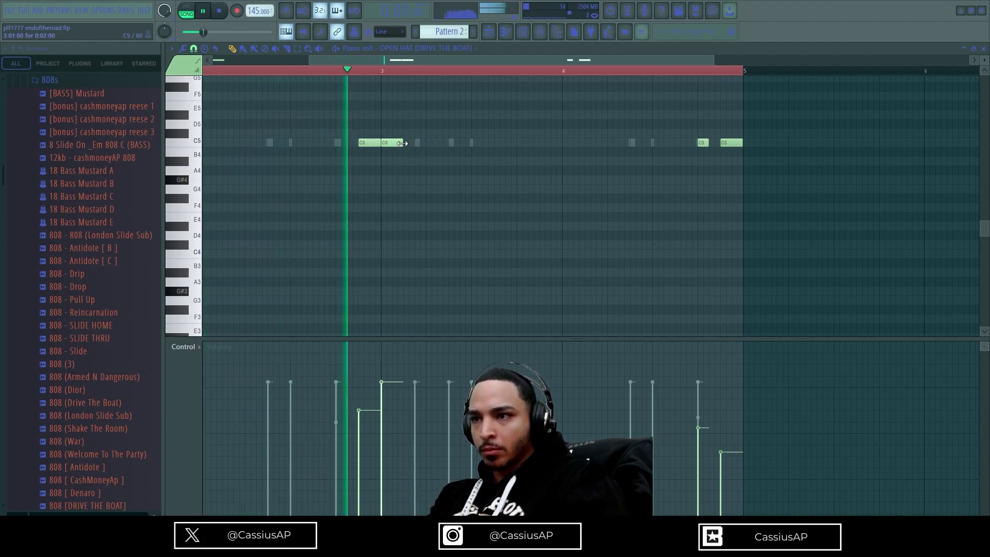
scroll(353, 160, down, 4)
scroll(212, 142, up, 3)
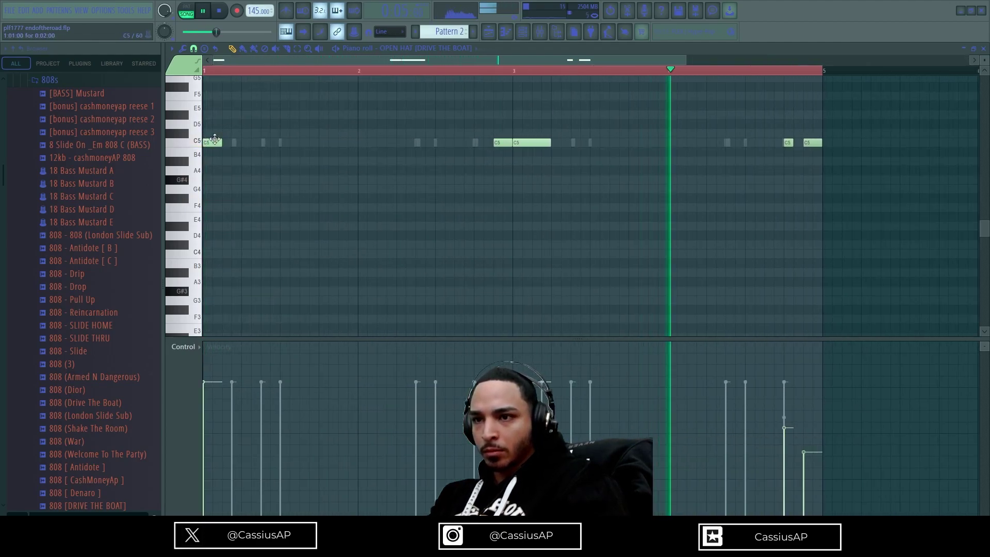
click(220, 143)
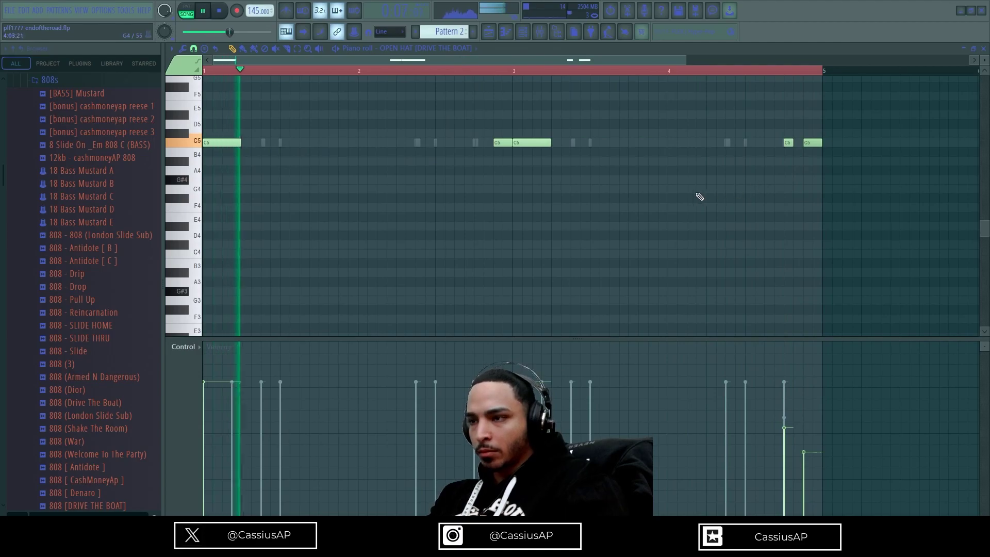
- Add one-step C5 open hat notes at 4:09 and 4:11, and give the three short notes in bar 4 low, varied velocities
click(747, 143)
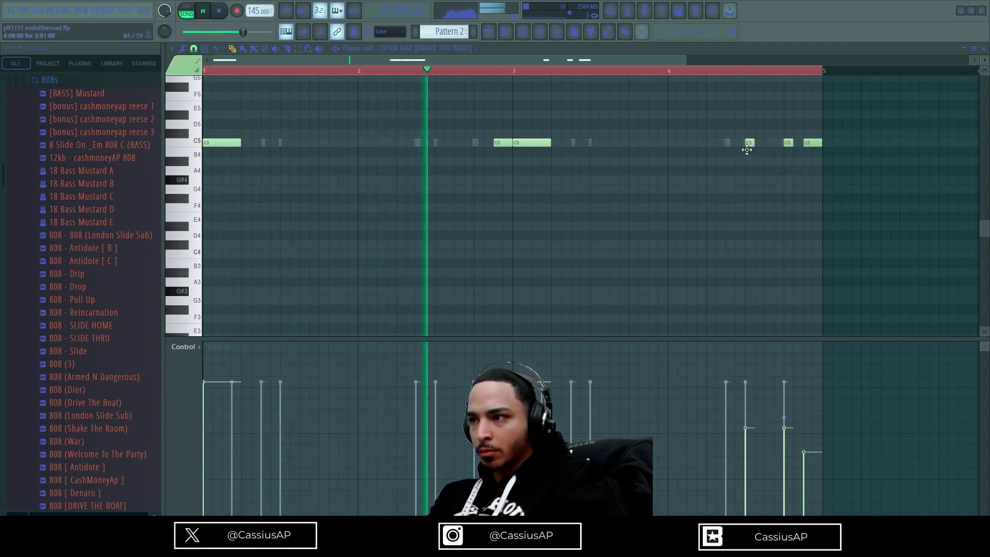
click(767, 143)
drag(791, 131, 744, 154)
drag(746, 502, 786, 486)
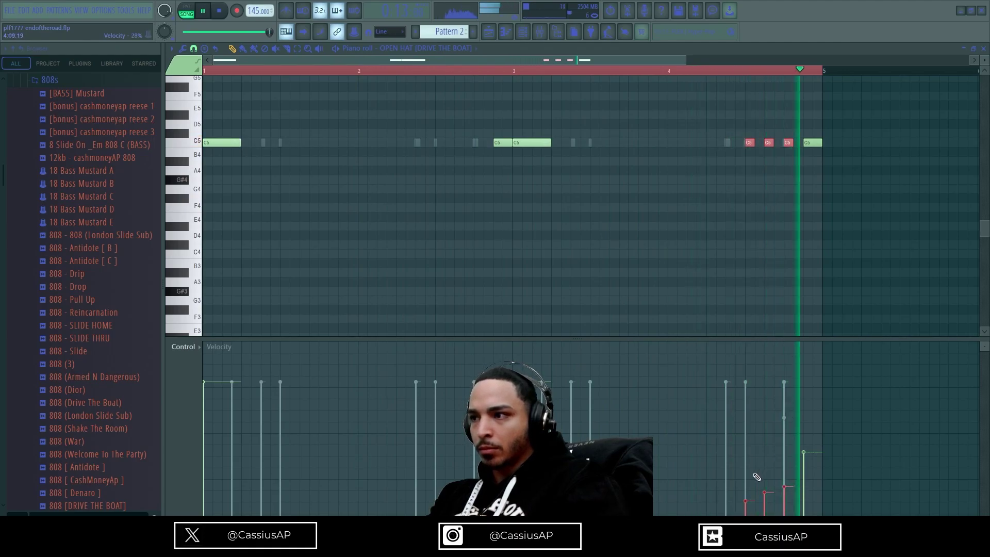
mouse_move(750, 508)
mouse_down()
mouse_move(769, 485)
mouse_move(784, 497)
mouse_up()
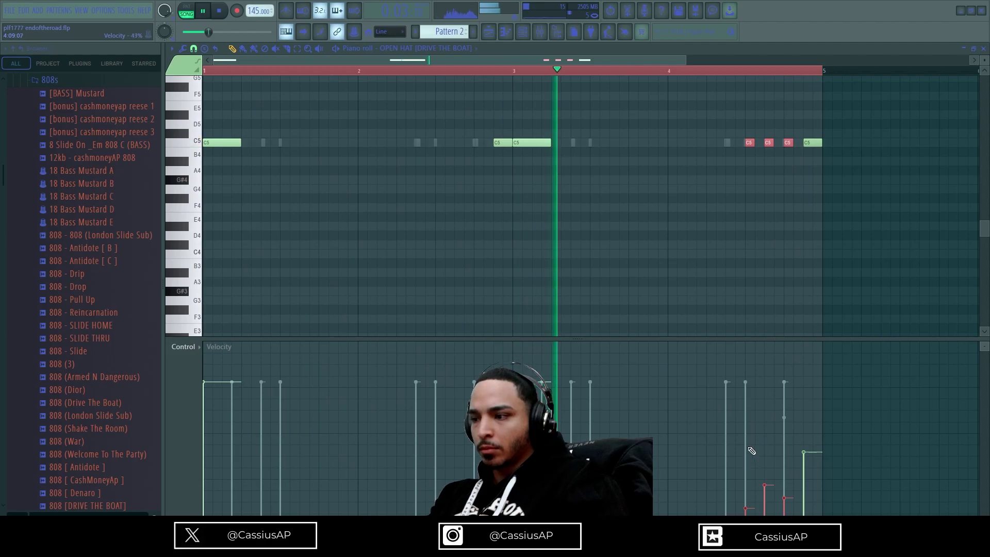
scroll(720, 334, up, 2)
scroll(720, 334, up, 2)
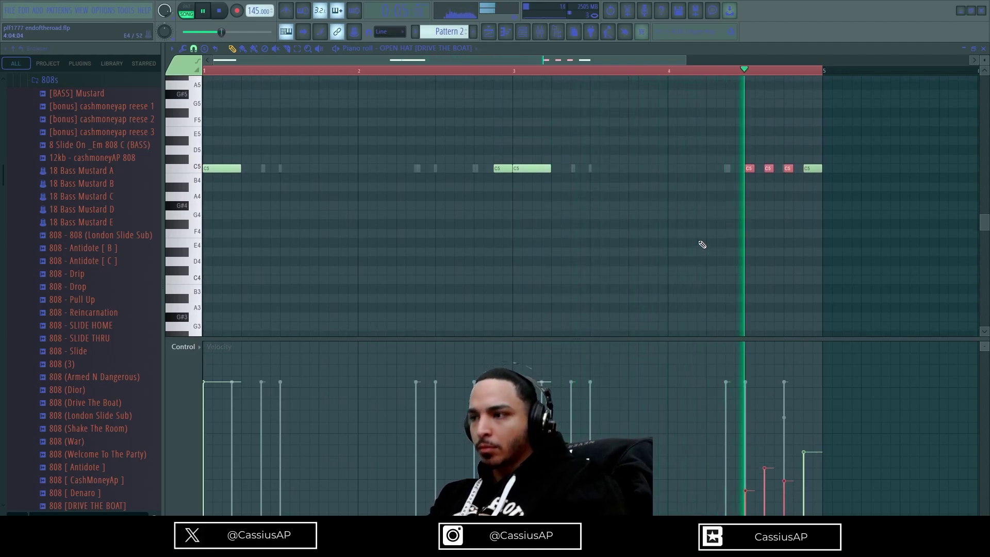
ctrl+click(658, 244)
- Audition the 808 samples [bonus] cashmoneyap reese 1, 808 - SLIDE HOME and 808 - SLIDE THRU
scroll(83, 151, up, 3)
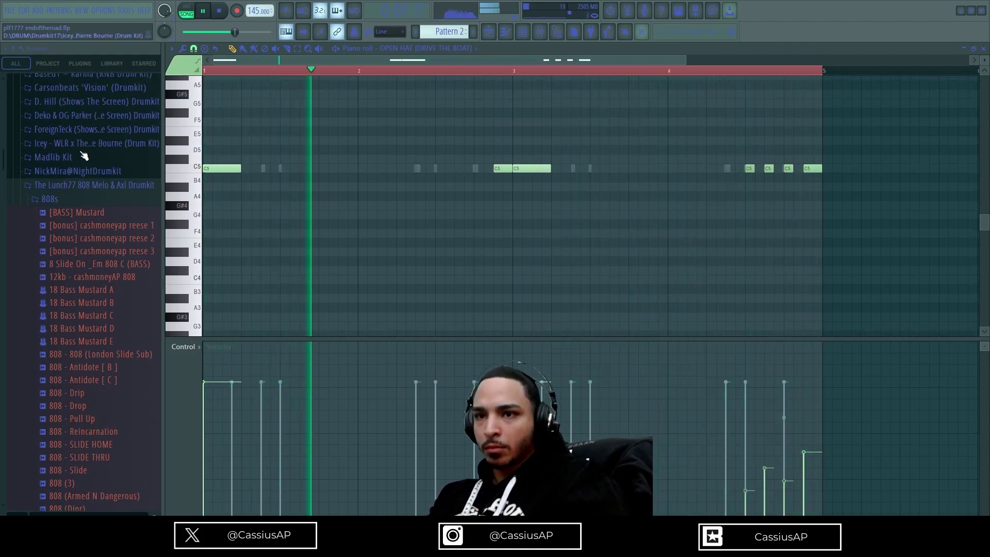
click(86, 249)
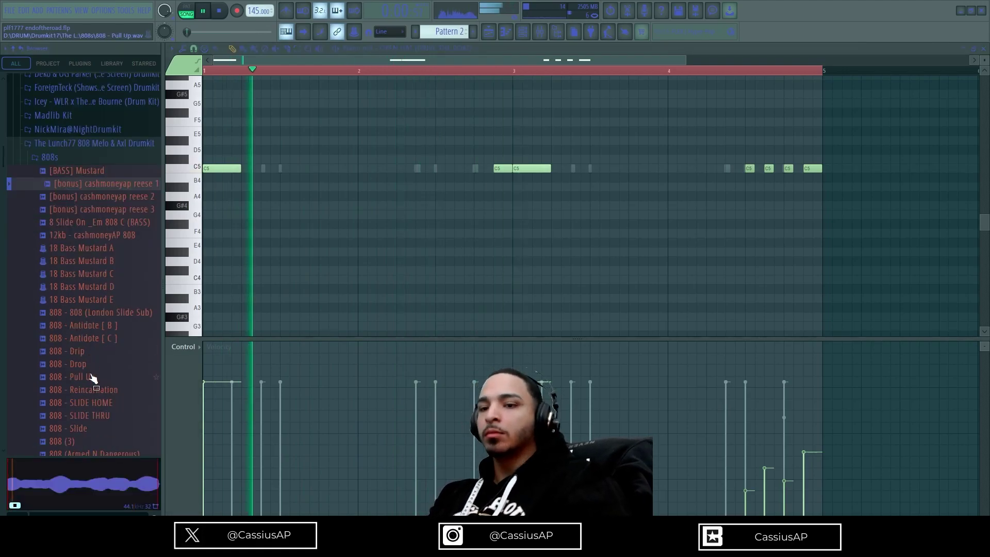
scroll(80, 370, down, 2)
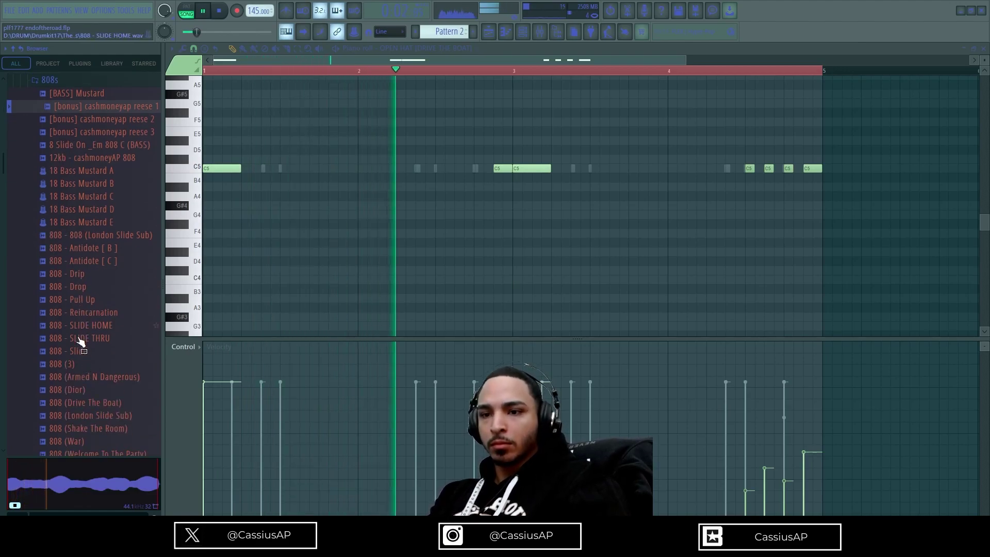
click(79, 329)
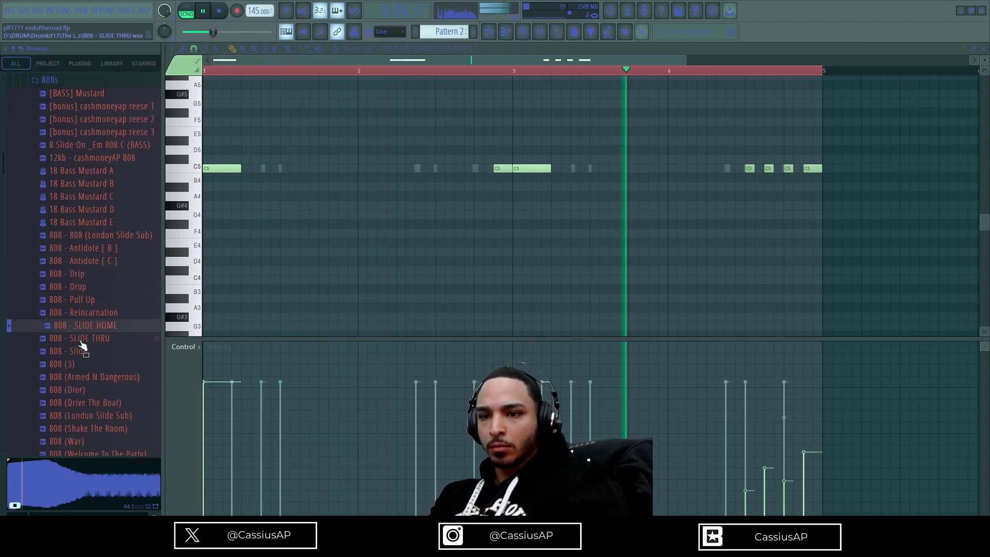
click(79, 340)
- Preview the 808 - Pull Up sample and load it as a new channel below the open hat in the channel rack
click(78, 303)
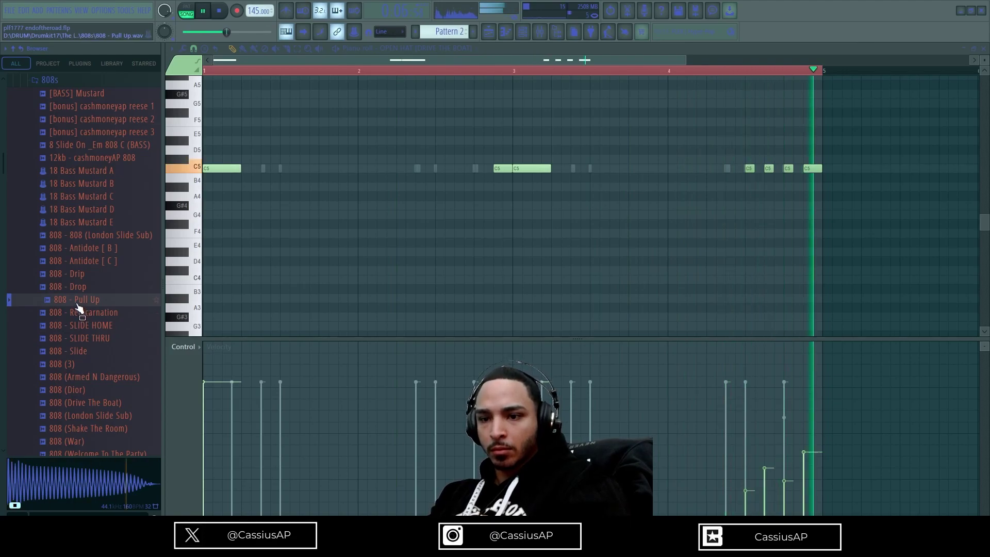
click(523, 31)
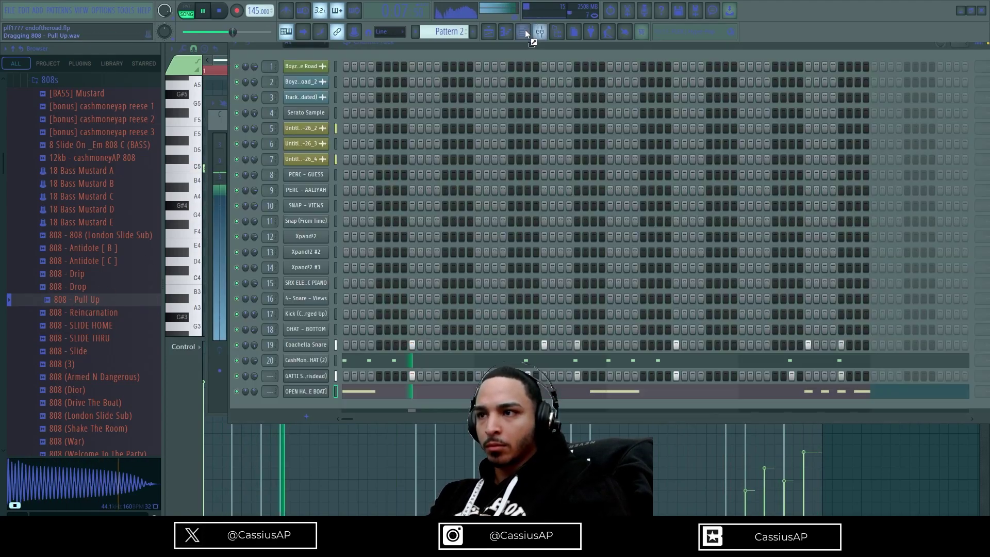
drag(313, 406, 314, 407)
click(315, 409)
- Open the 808 - Pull Up sample in Edison, detect its pitch regions, and close the editor
click(327, 309)
key(ctrl+e)
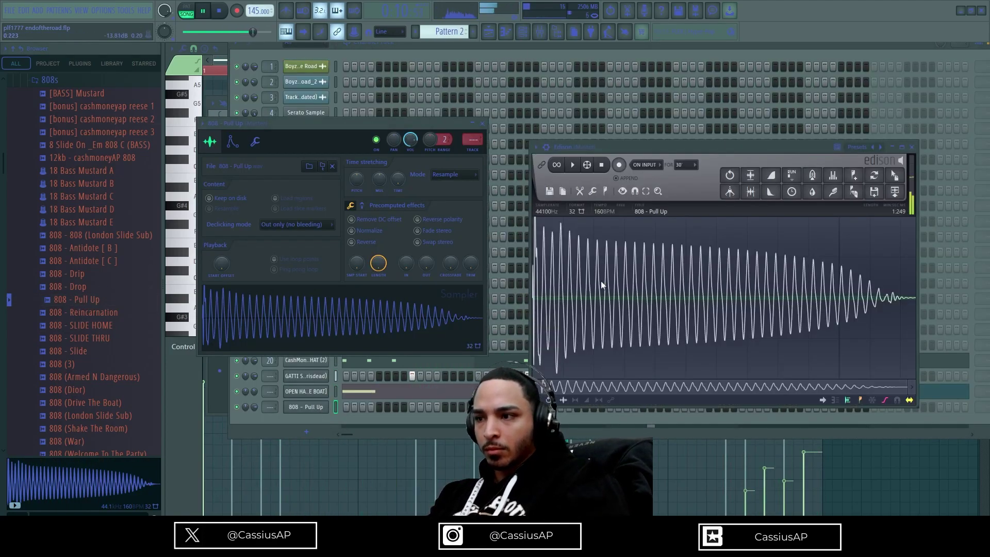
right_click(646, 332)
click(705, 463)
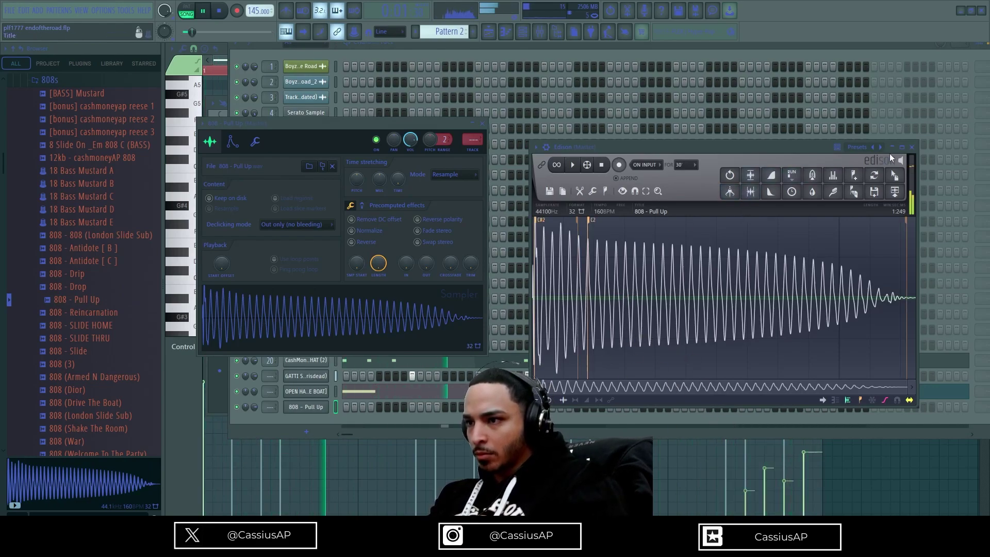
click(913, 147)
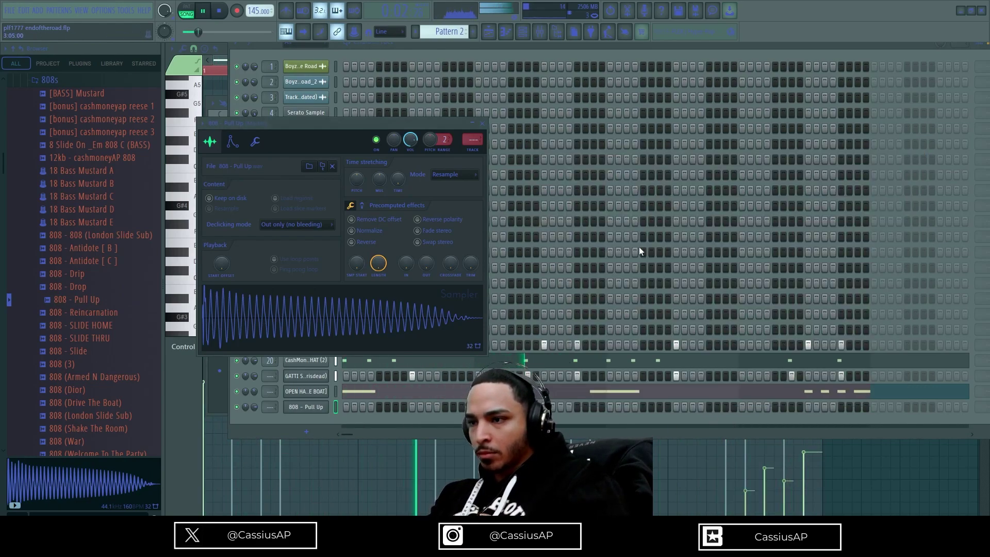
- Program 808 - Pull Up hits in Pattern 2 at 1:01, 2:07, 2:09, 2:13, 3:01, 4:09, 4:11, 4:13 and 4:15
click(346, 408)
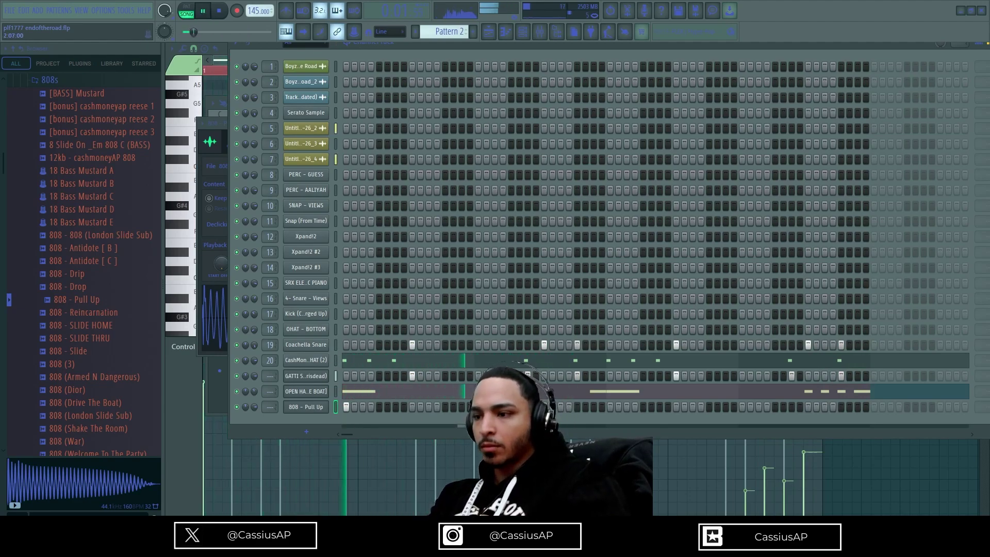
click(560, 408)
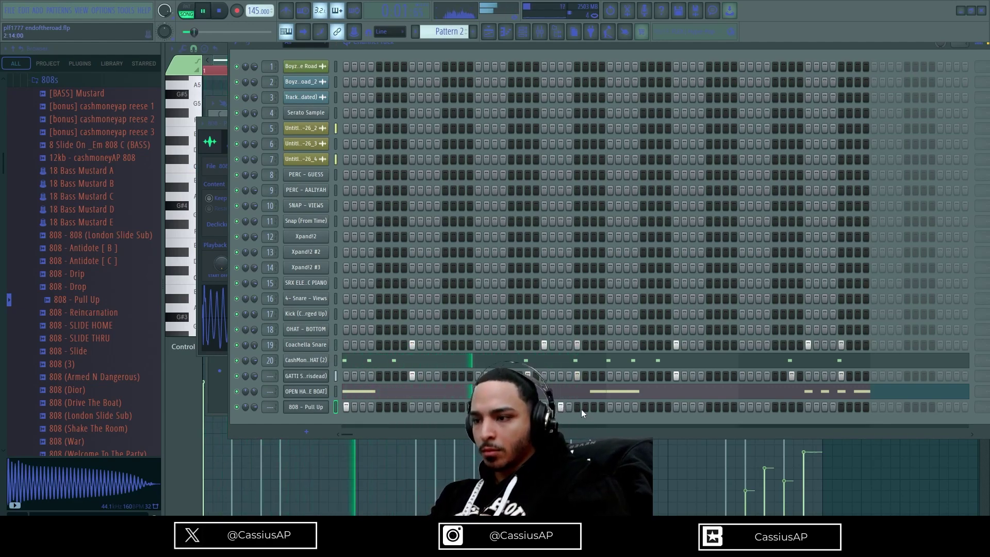
key(space)
key(space)
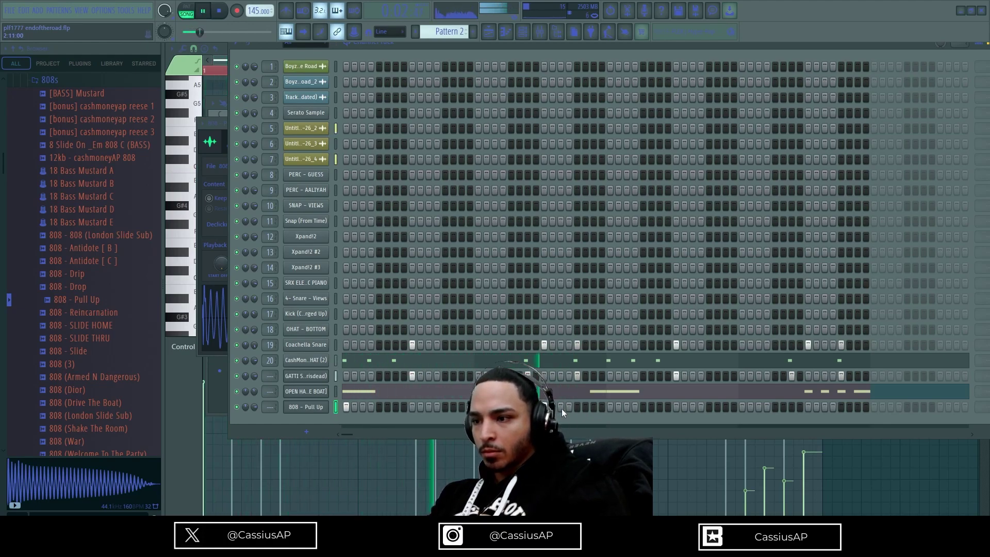
click(611, 407)
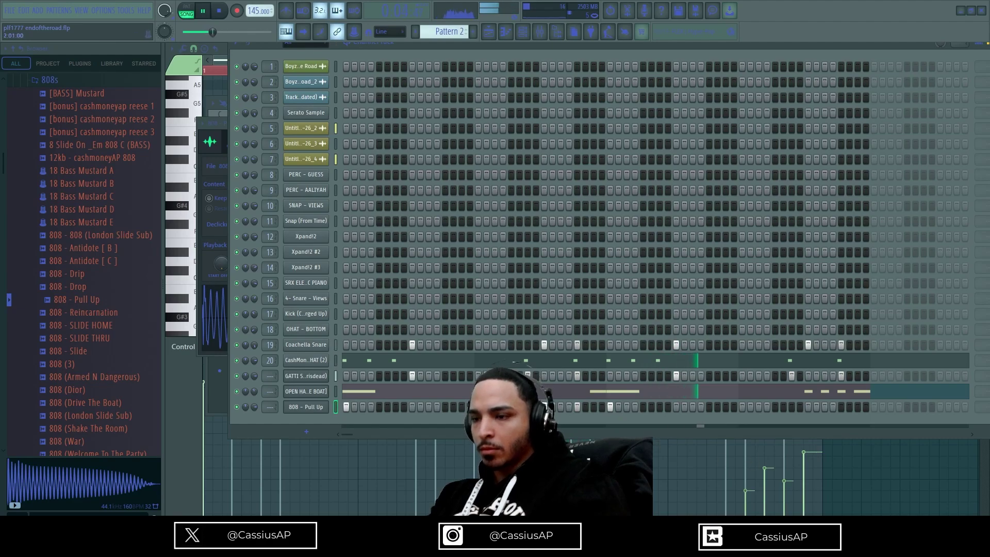
click(809, 407)
click(825, 407)
click(842, 407)
click(859, 407)
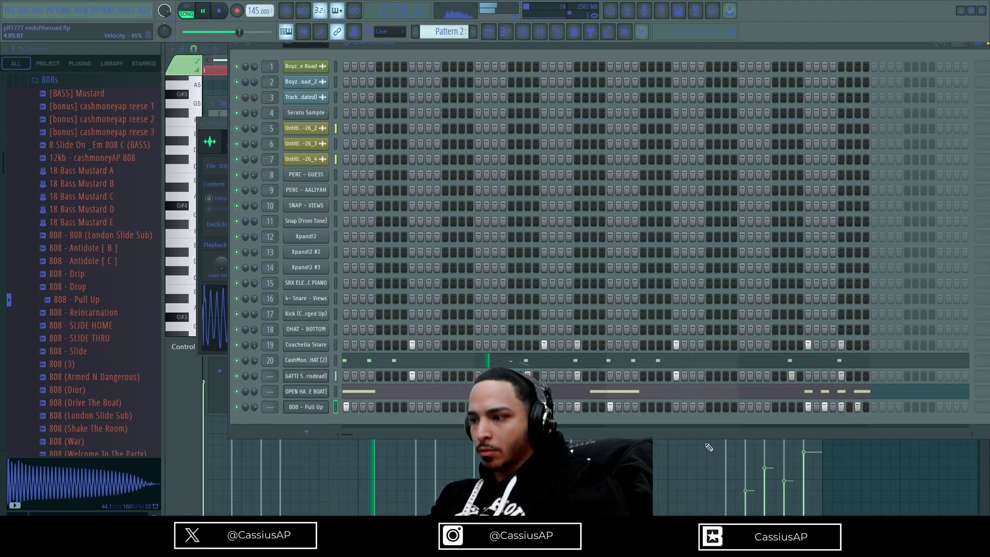
- Transpose all 808 - Pull Up notes in the piano roll to F#5 and play them back
key(F7)
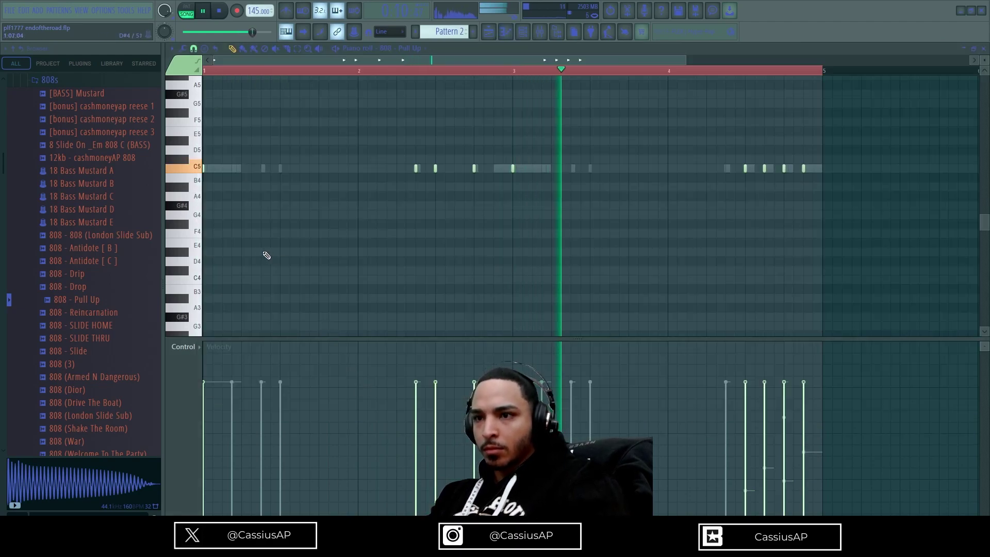
key(space)
key(ctrl+a)
key(Down)
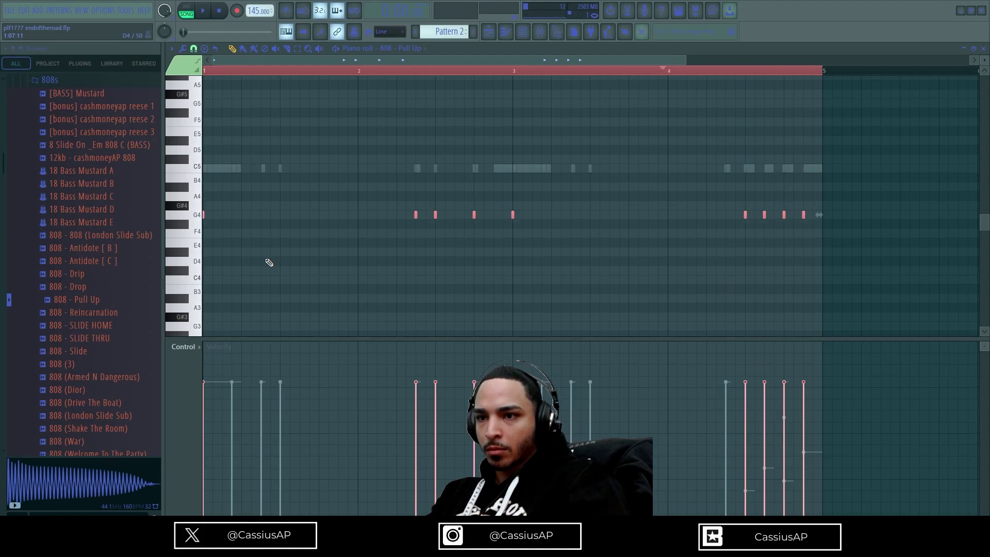
key(ctrl+Up)
key(space)
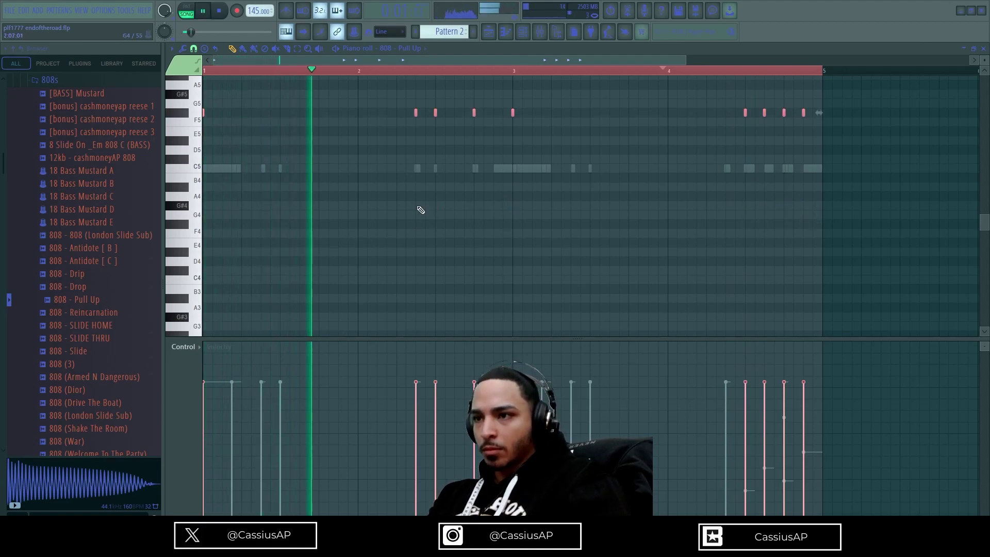
scroll(433, 152, up, 3)
ctrl+scroll(412, 183, up, 3)
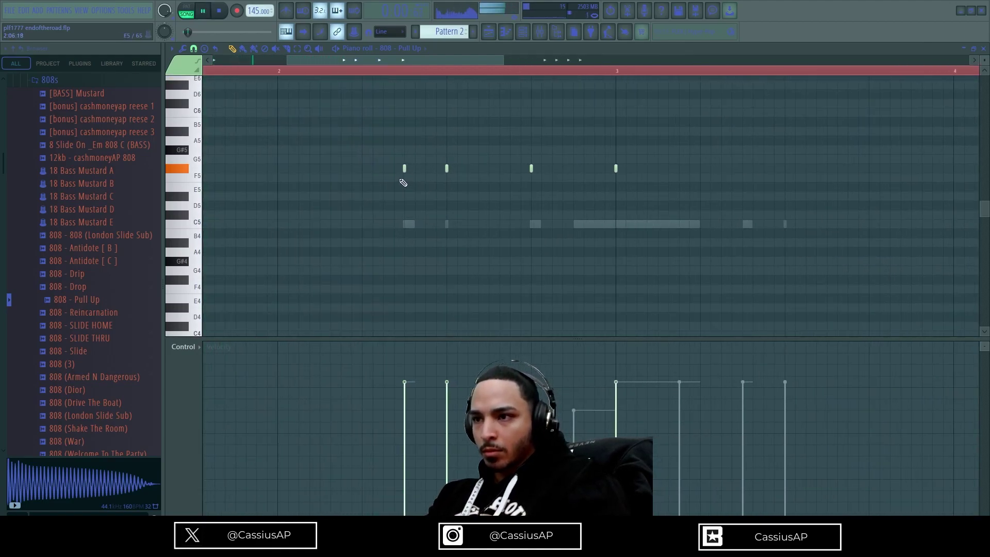
- Make all 808 - Pull Up notes legato and raise the note at 2:09 an octave to F#6
key(ctrl+l)
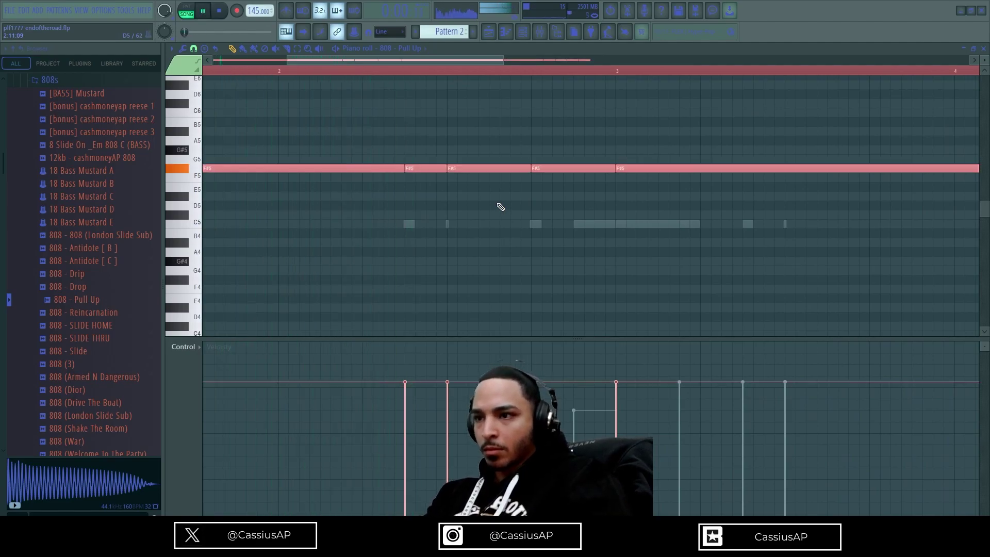
click(487, 168)
key(ctrl+Up)
key(ctrl+d)
scroll(508, 178, up, 2)
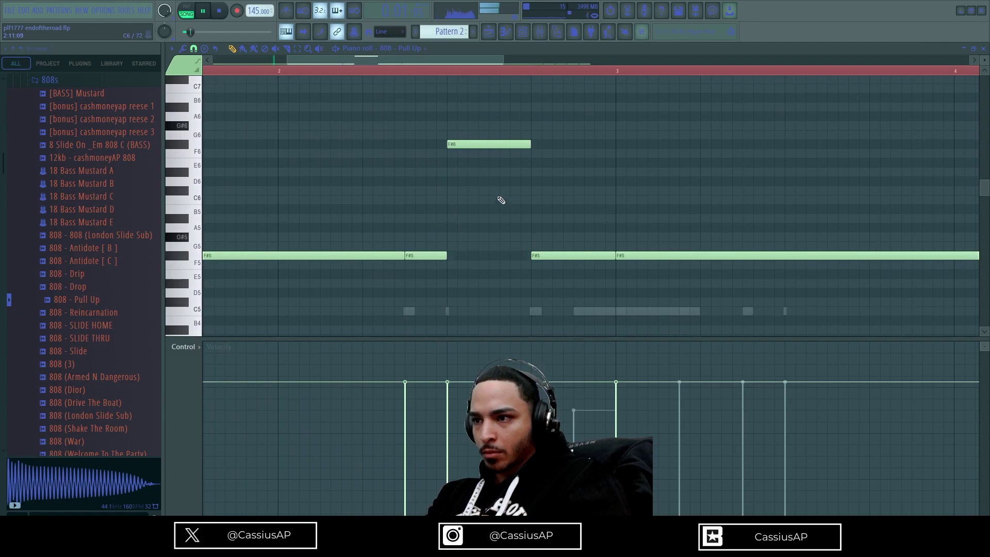
- Add a C#6 note at 2:15 with a length of 1:12 and play the pattern back
click(495, 191)
mouse_move(572, 190)
mouse_down()
mouse_move(647, 190)
mouse_move(573, 190)
mouse_up()
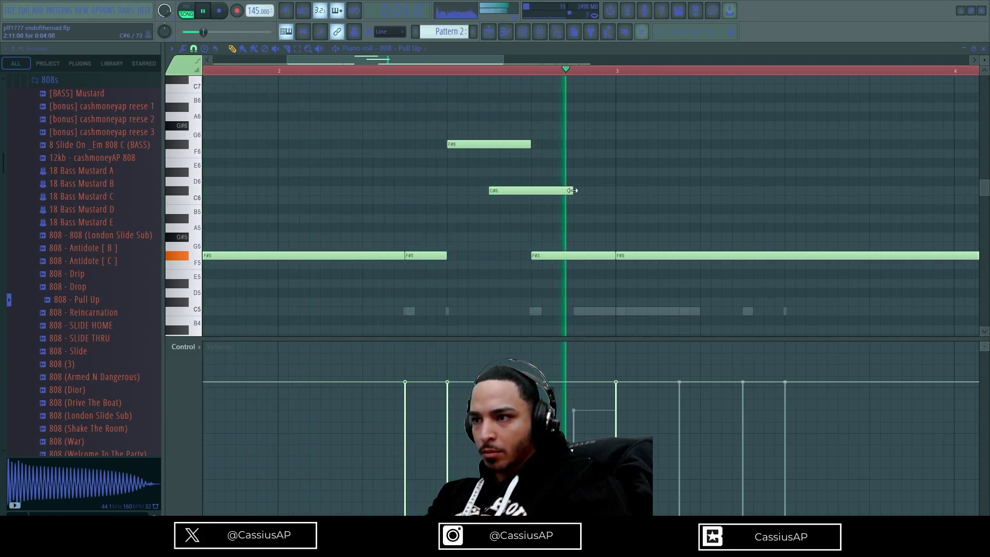
click(579, 190)
key(space)
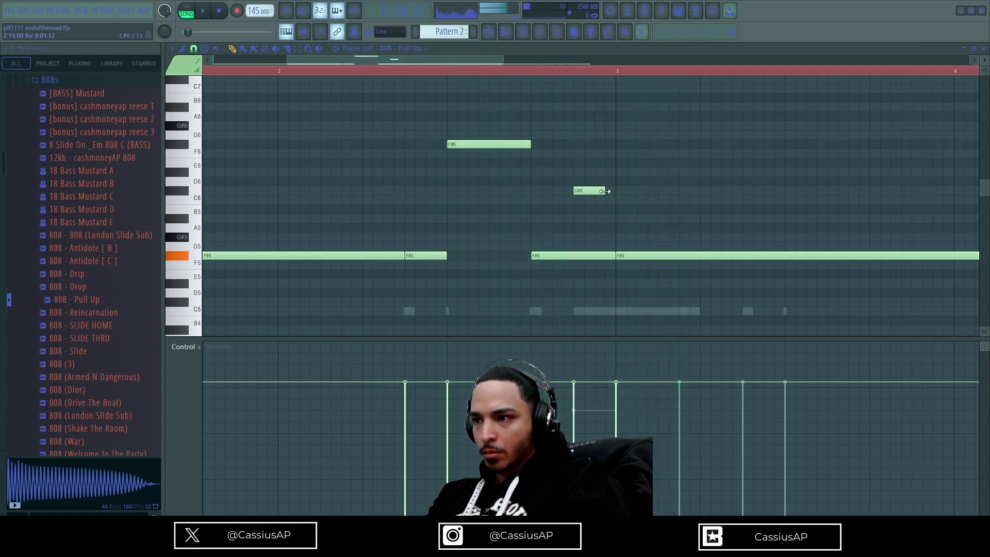
- Move the 2:13 note to C#6 at a length of 1:12 and lower the 2:15 note to A#5
key(space)
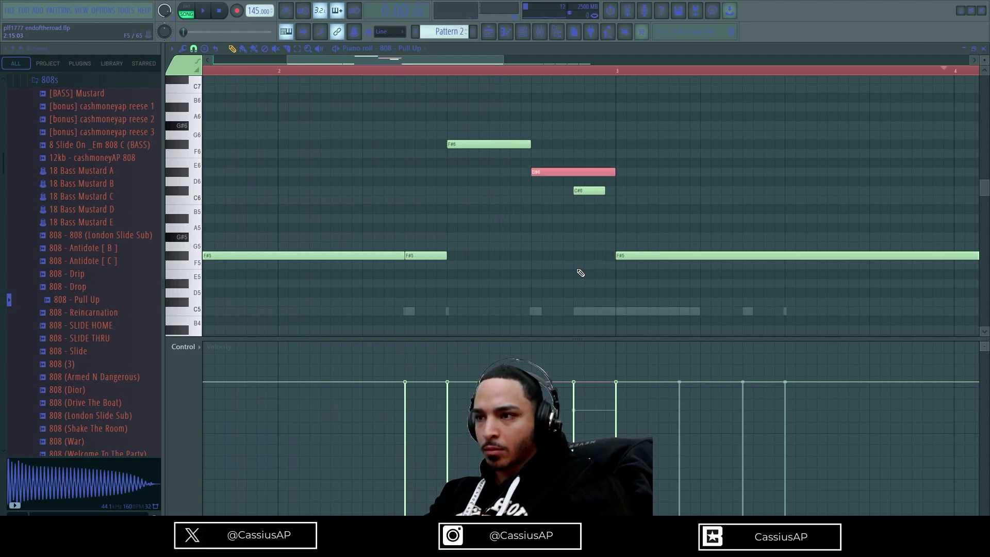
click(546, 163)
right_click(546, 163)
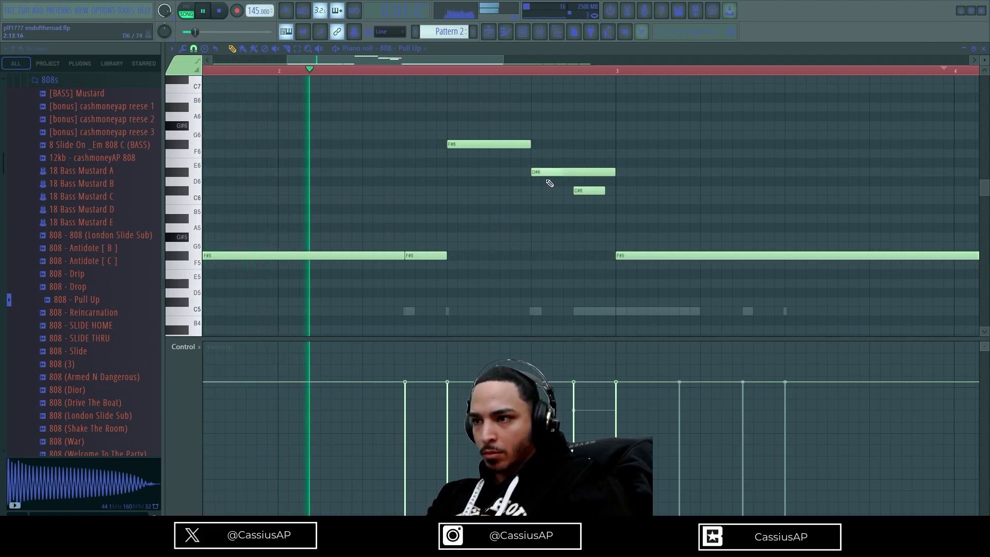
right_click(547, 173)
click(547, 173)
key(space)
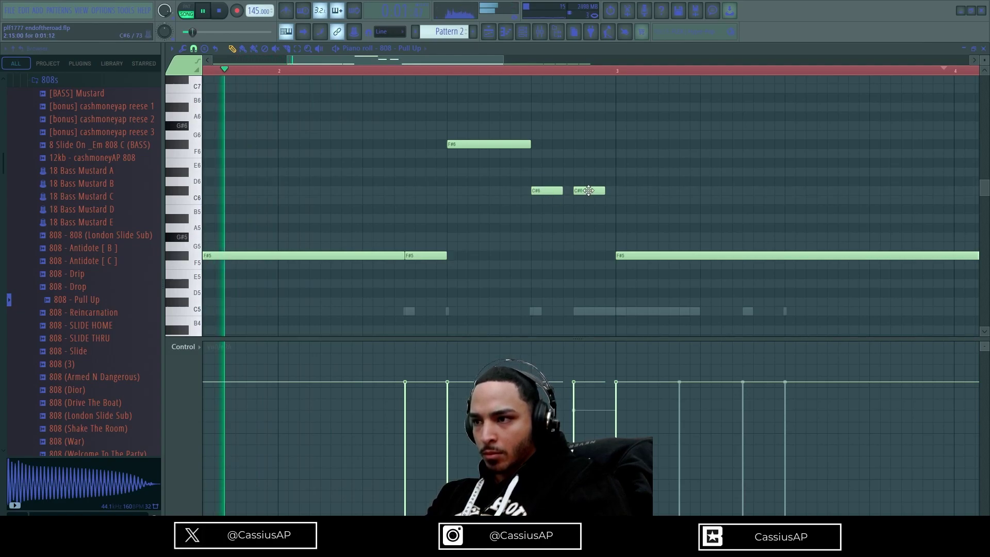
drag(589, 190, 588, 201)
key(space)
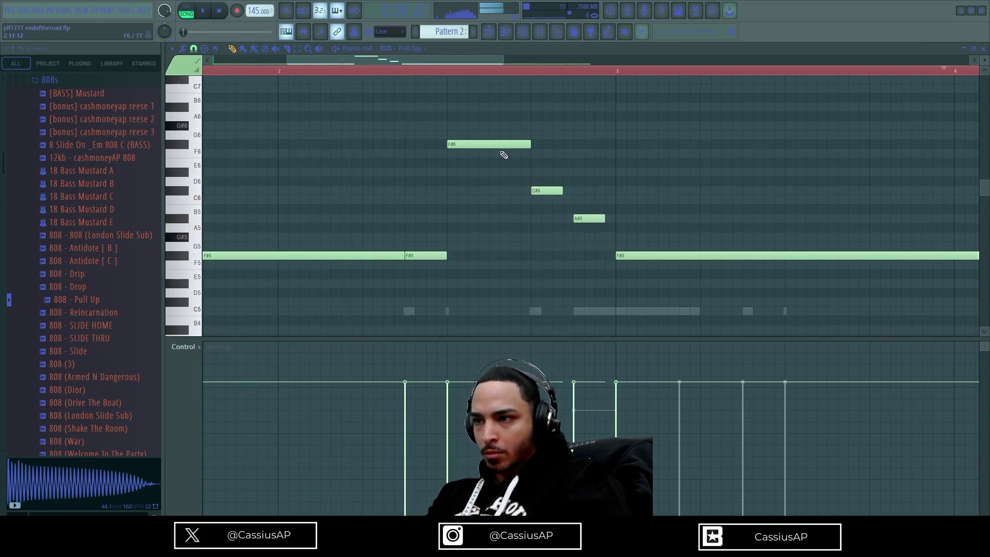
- Add a short C#6 slide note at 2:11 and raise the velocity of all 808 notes to maximum
click(503, 191)
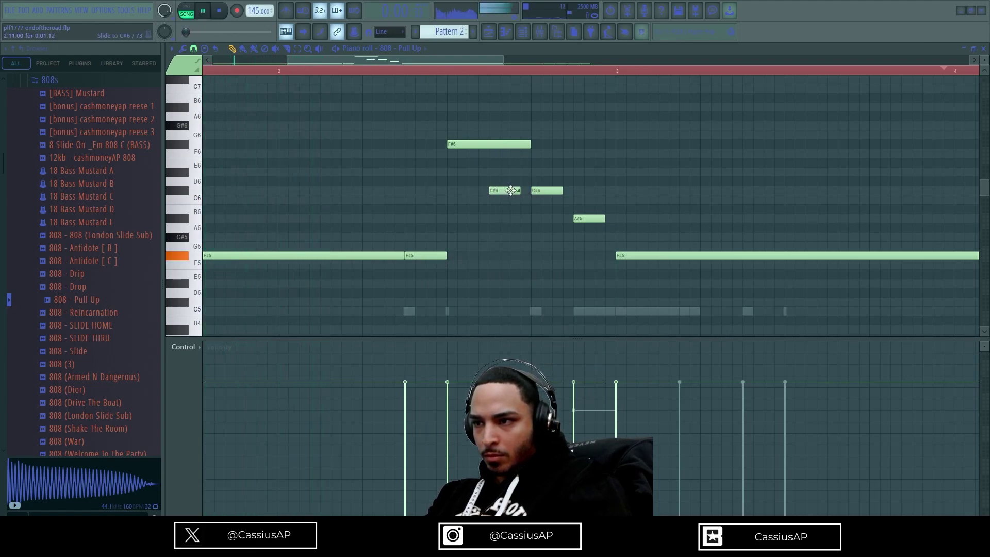
drag(499, 199, 504, 197)
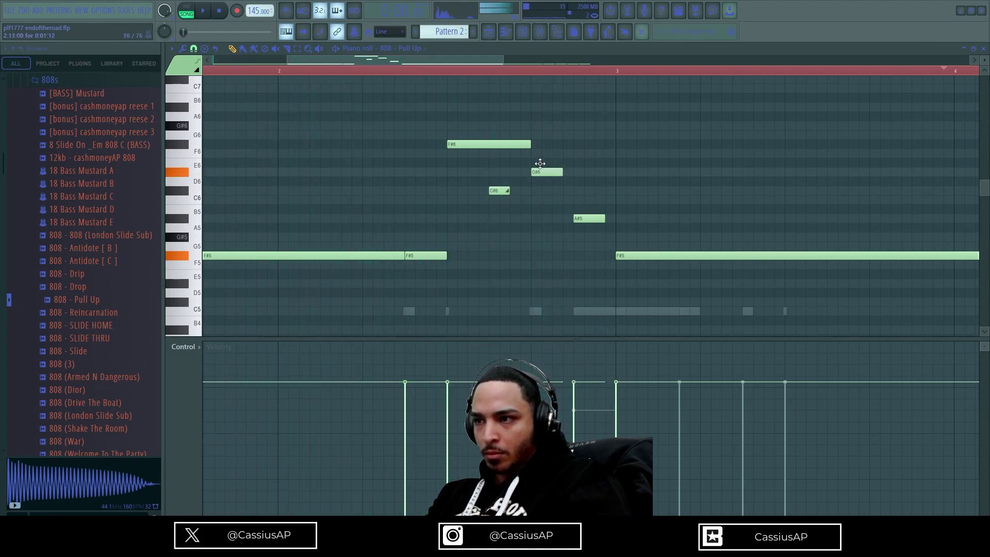
key(ctrl+a)
scroll(556, 214, up, 5)
key(space)
key(space)
drag(349, 60, 371, 59)
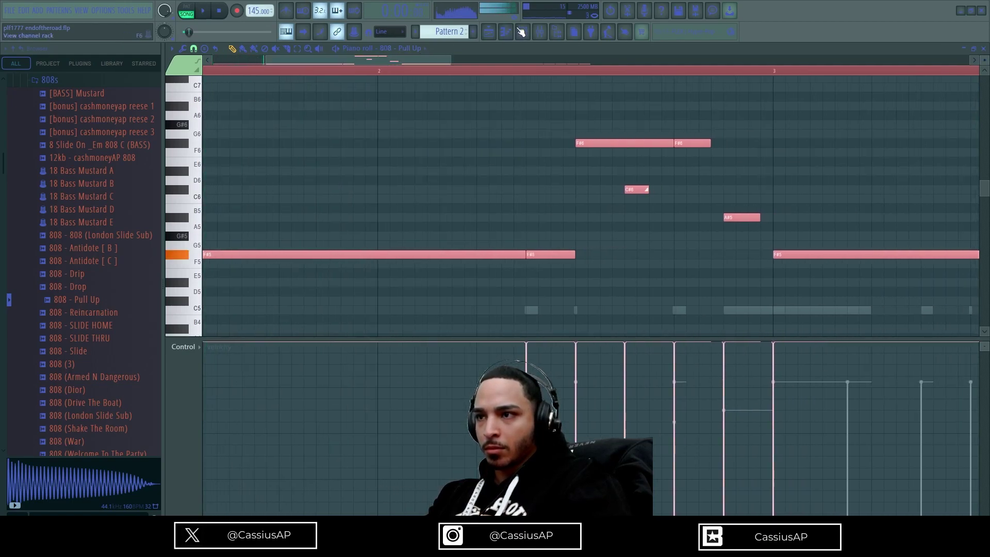
- Inspect the sampler settings of the 808 - Pull Up channel during playback and return to its piano roll
key(F6)
click(309, 407)
key(space)
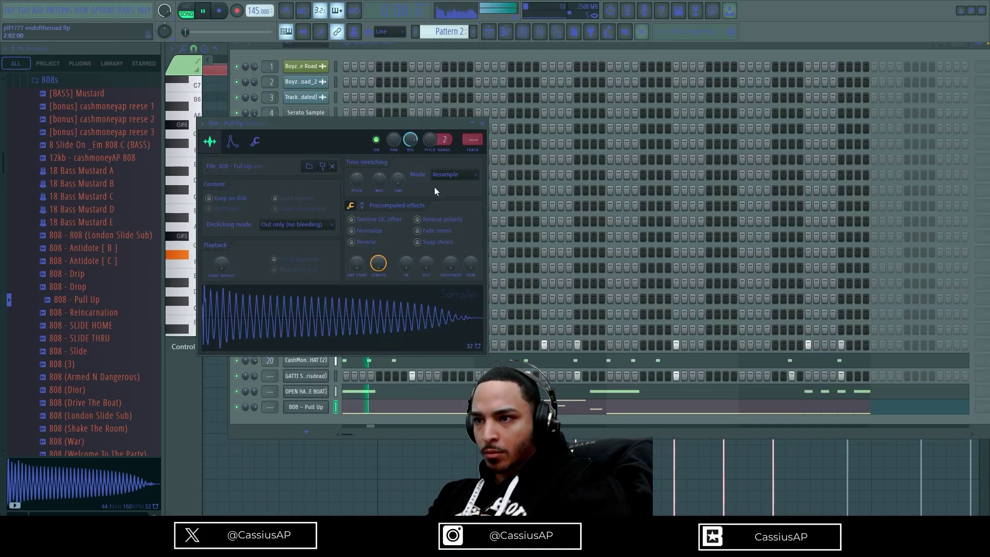
click(425, 232)
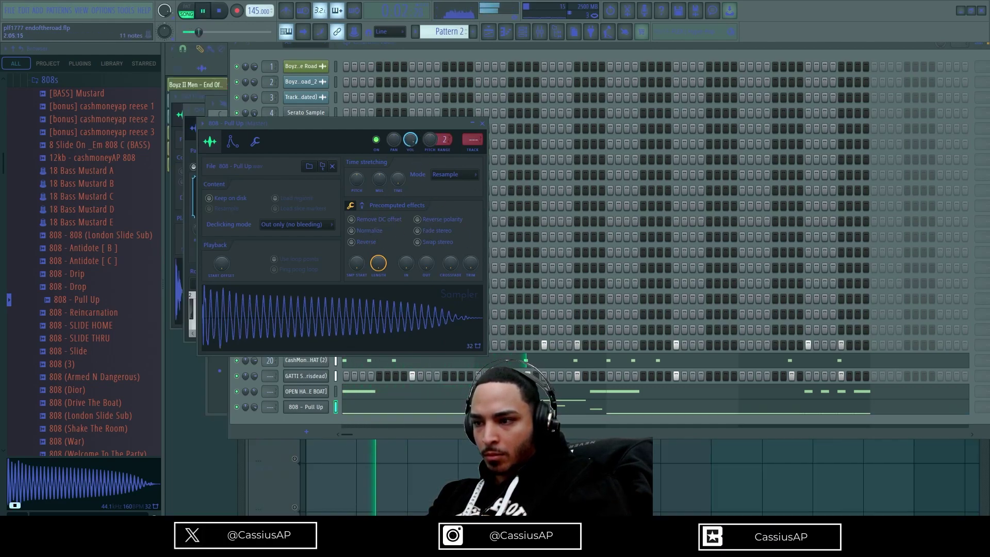
key(F7)
key(space)
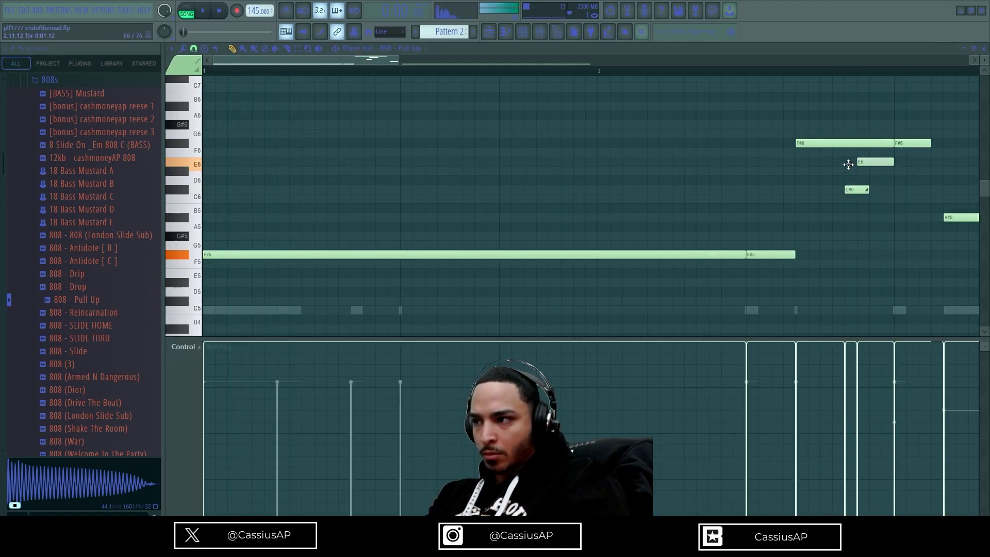
- Delete the F#6 note at 2:13 and move the 2:11 slide note up to F6
key(space)
ctrl+scroll(845, 186, up, 2)
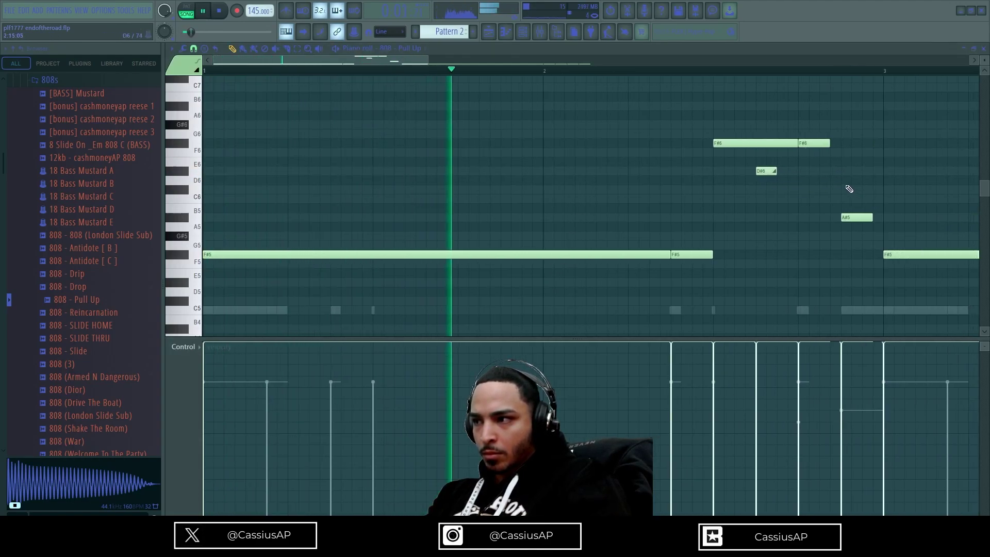
ctrl+scroll(772, 214, up, 1)
right_click(699, 145)
key(space)
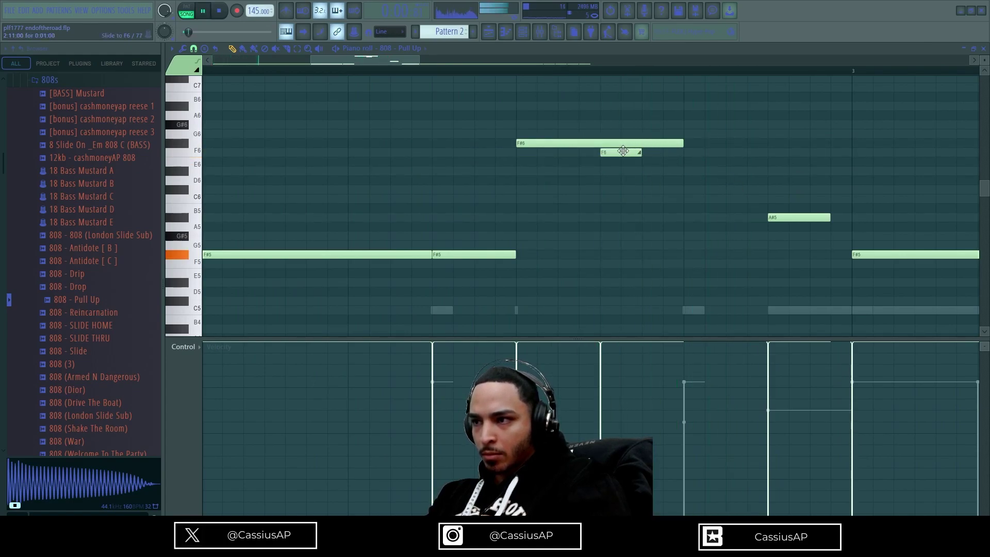
- Add an F6 note running from 2:13 to 3:01 and play the pattern back
click(688, 170)
key(space)
right_click(686, 142)
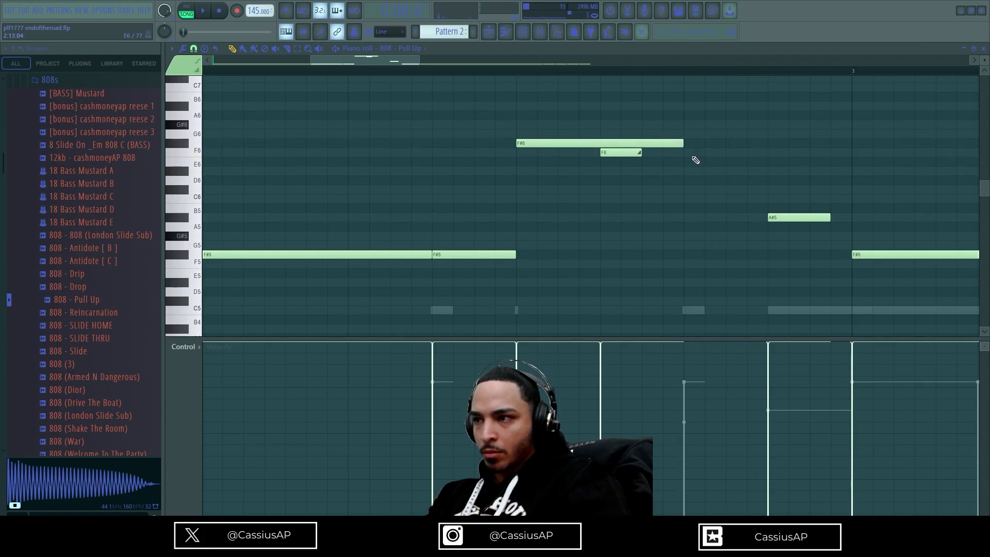
click(687, 153)
ctrl+scroll(722, 167, down, 2)
key(space)
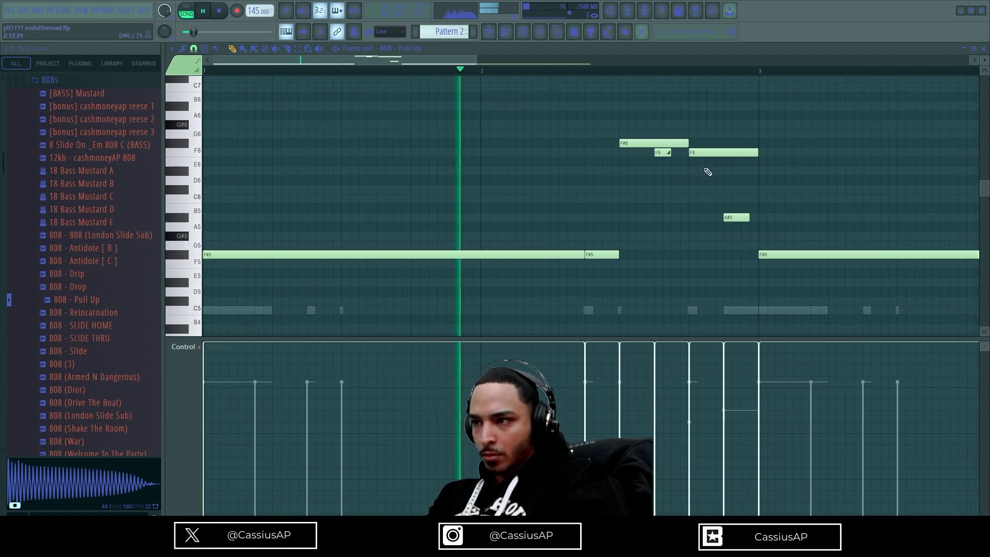
- Turn the 2:15 note into a slide note, raised to C#6 and shortened to 0:12
key(space)
key(space)
key(space)
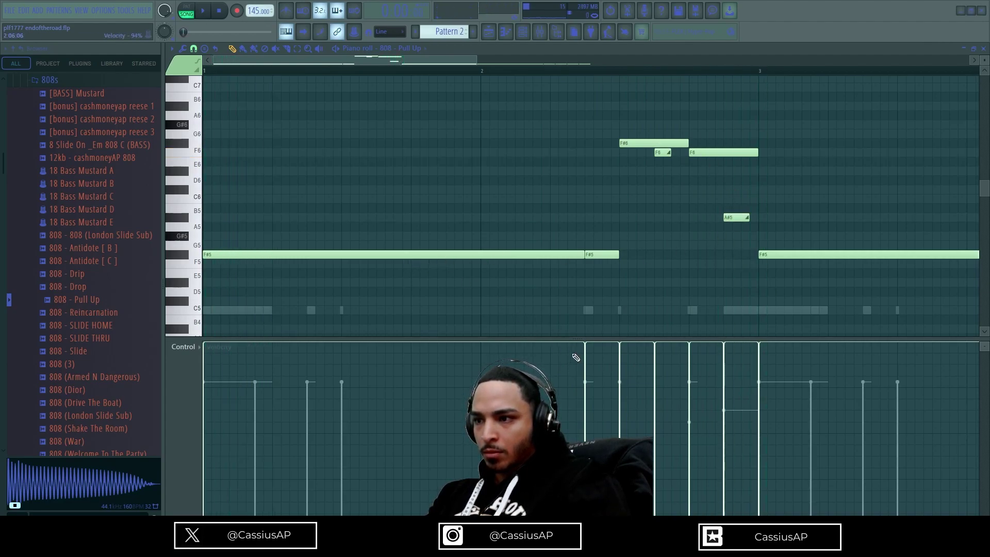
key(space)
scroll(622, 227, down, 3)
drag(602, 218, 589, 218)
scroll(613, 233, up, 2)
scroll(593, 217, up, 2)
key(space)
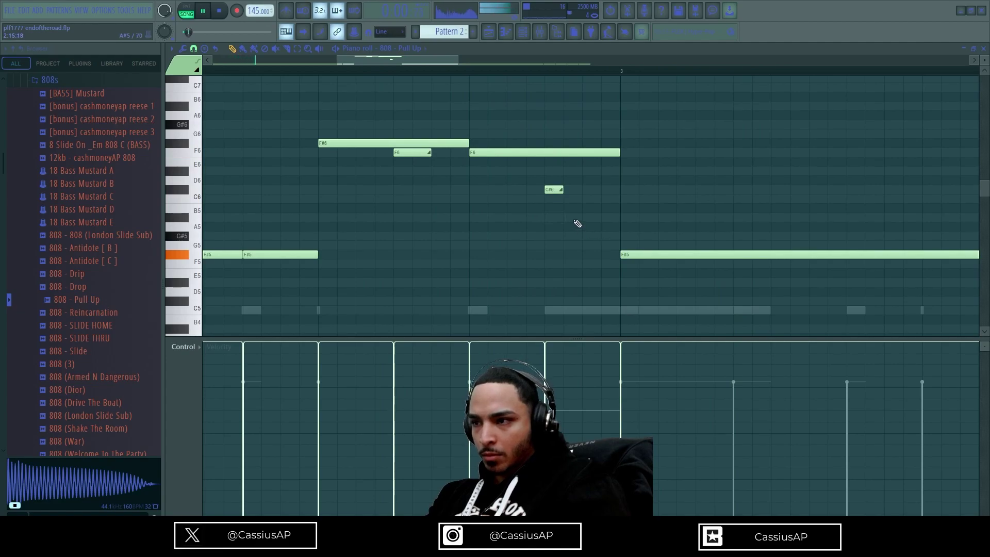
- Raise the long note at 3:01 from F#5 to C#6 and play the pattern back
scroll(577, 223, down, 2)
scroll(579, 224, up, 3)
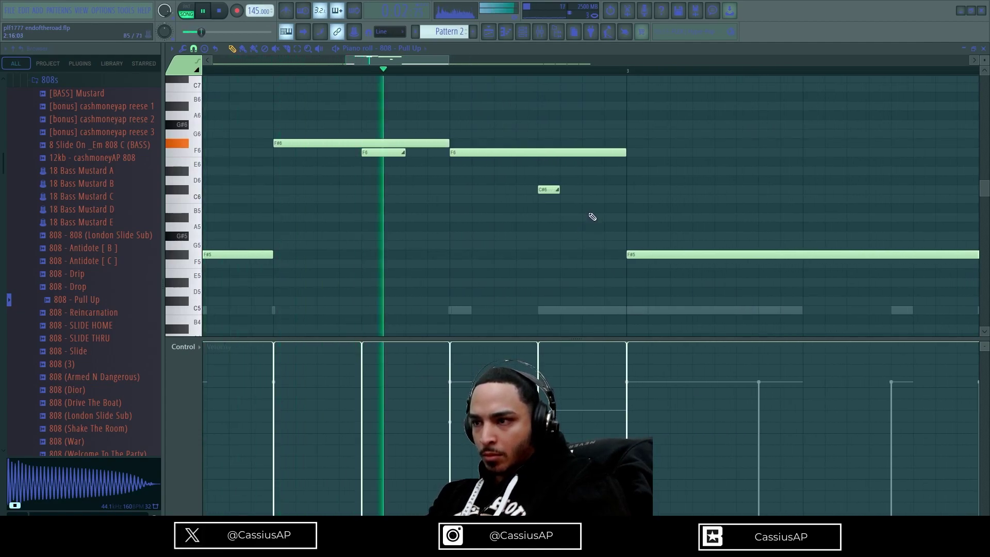
key(space)
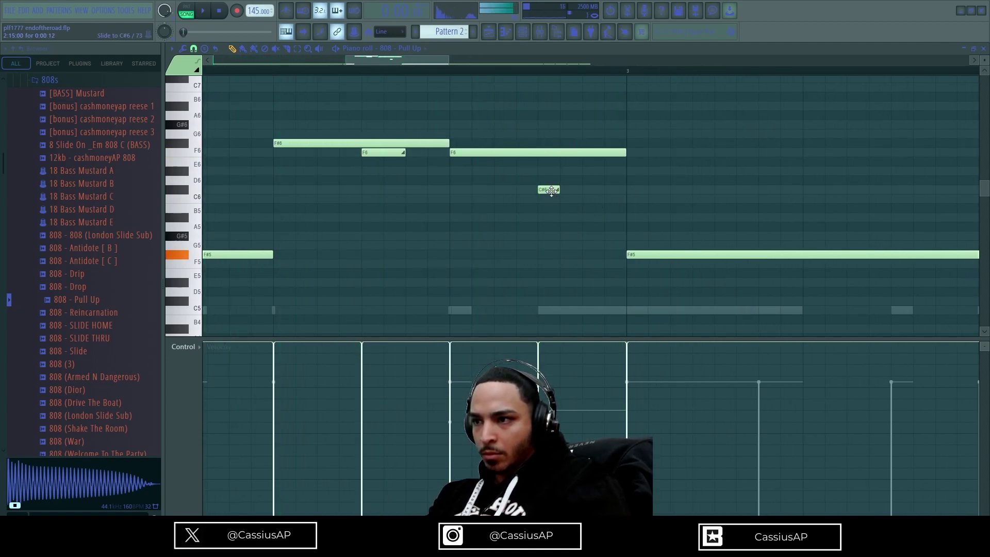
drag(652, 252, 637, 192)
key(space)
scroll(633, 228, down, 2)
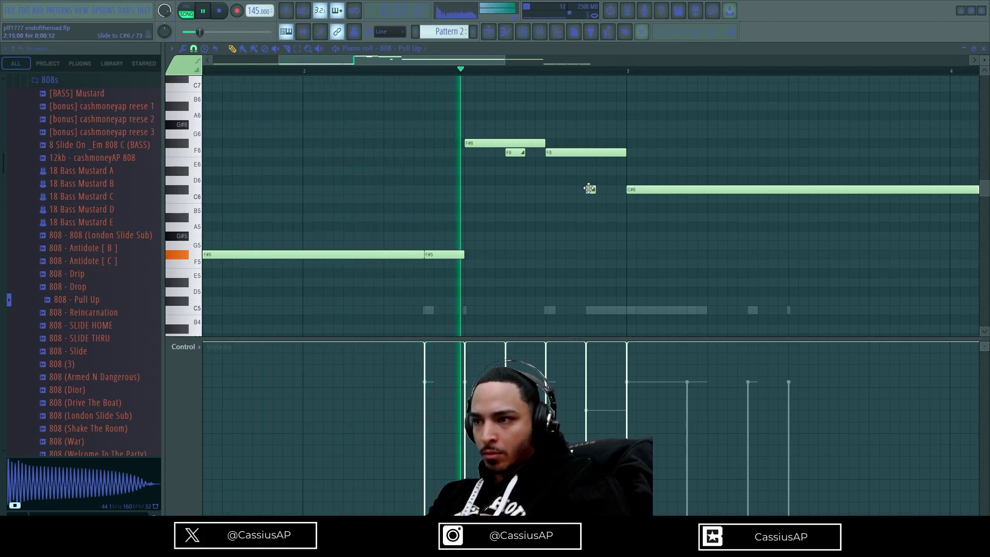
key(space)
- Try a slide note at 3:01 and raise the long note there to D#6
click(638, 198)
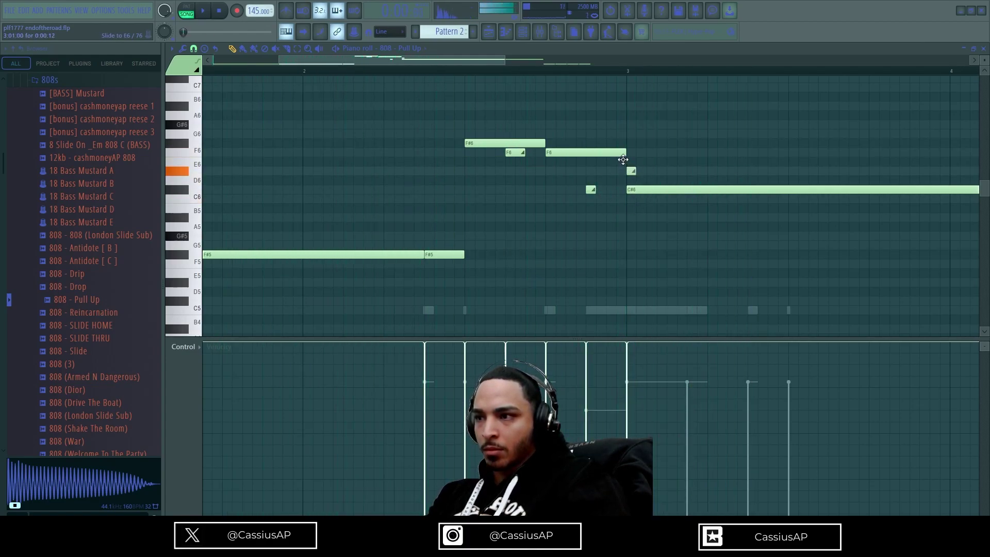
drag(661, 189, 656, 168)
key(space)
scroll(634, 201, down, 3)
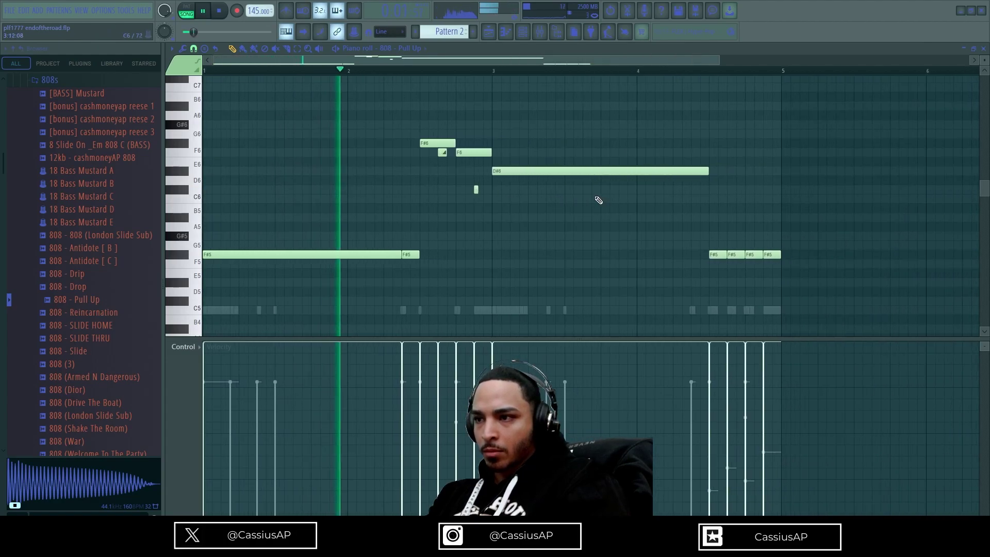
- Transpose the long note at 3:01 down one octave to D#5 and deselect it
click(567, 166)
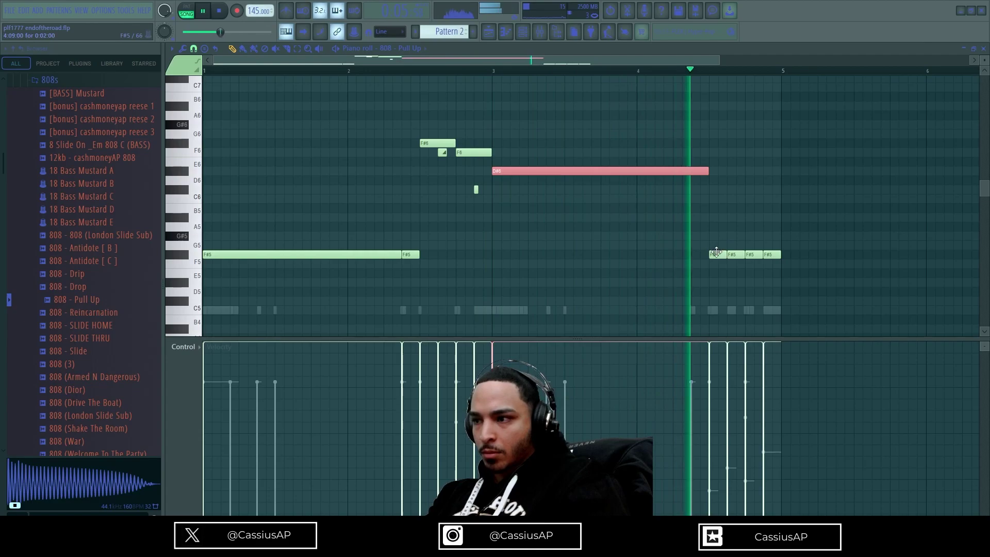
key(ctrl+Down)
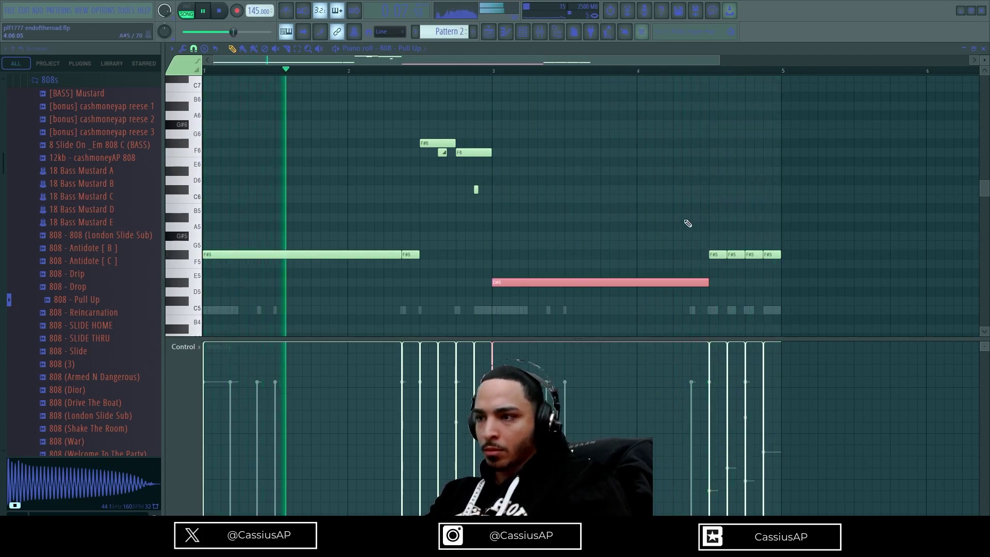
click(599, 176)
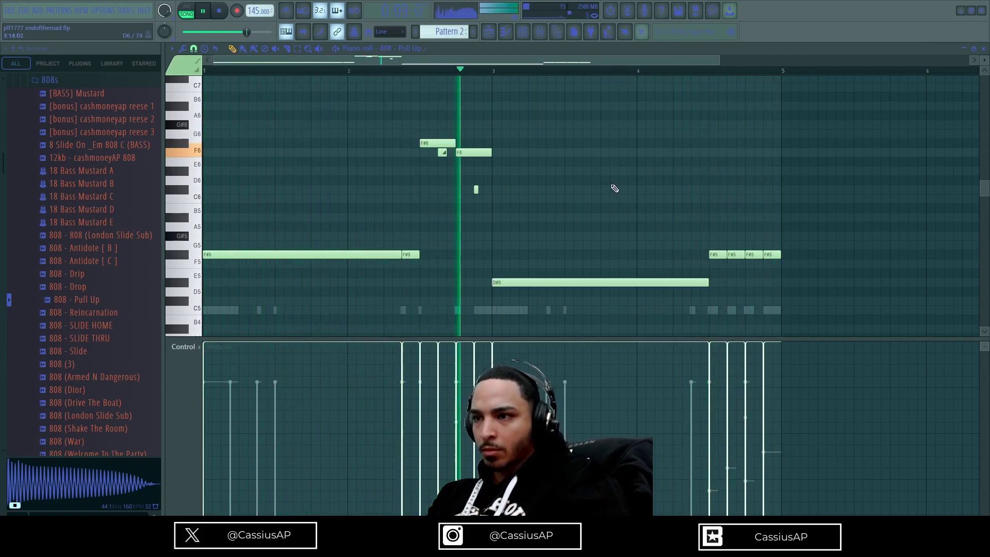
- Add an F#5 note from 2:05 to 2:07 and trim the opening F#5 note to end just before it
scroll(588, 232, up, 2)
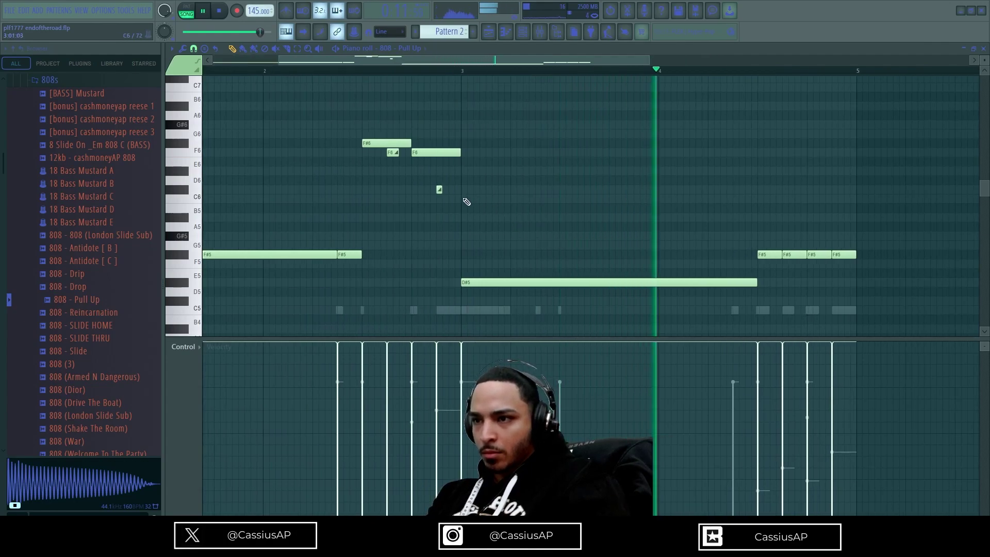
drag(465, 201, 347, 128)
click(413, 190)
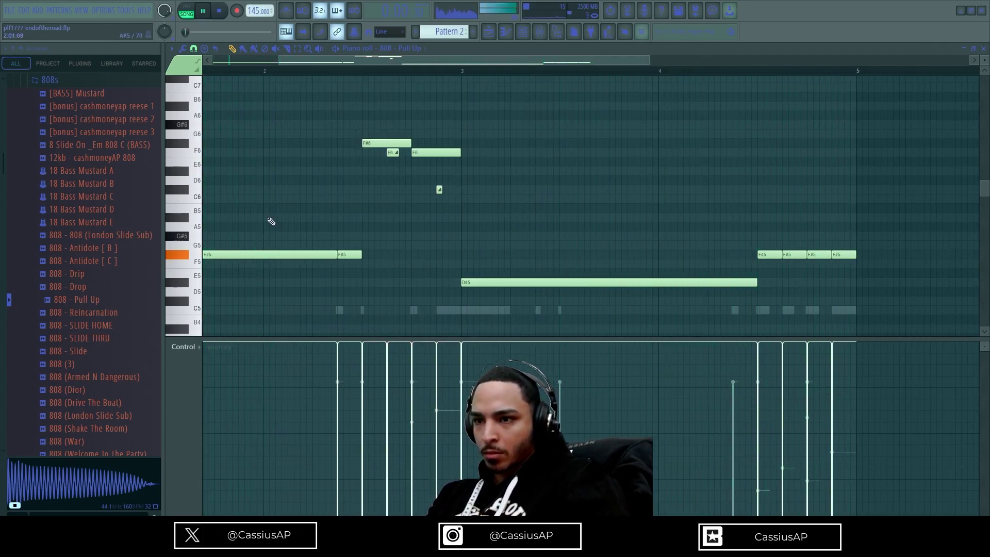
click(310, 254)
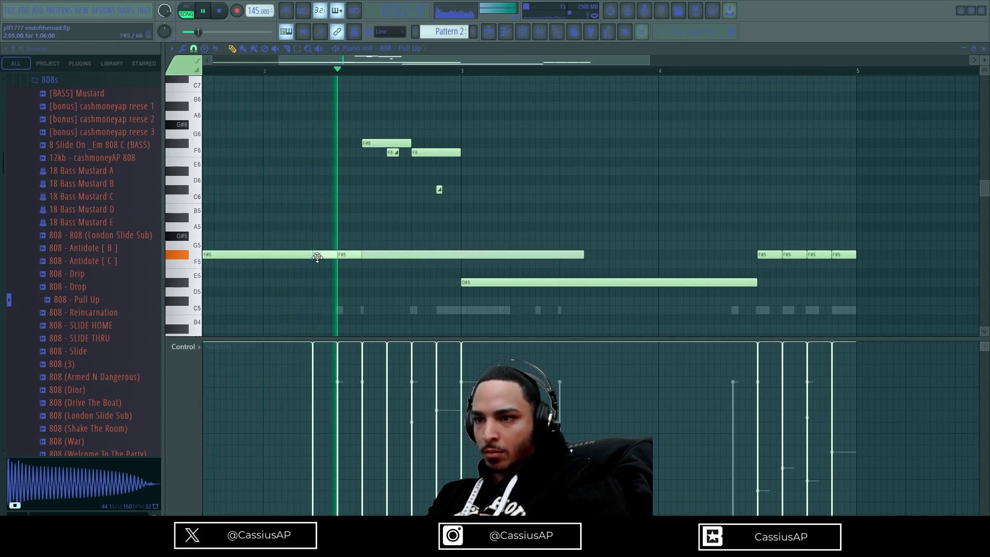
drag(577, 253, 304, 254)
- Repeat the D#5 note at 3:05 and 3:09, and deselect the notes
click(546, 282)
drag(532, 274, 506, 281)
drag(562, 257, 496, 284)
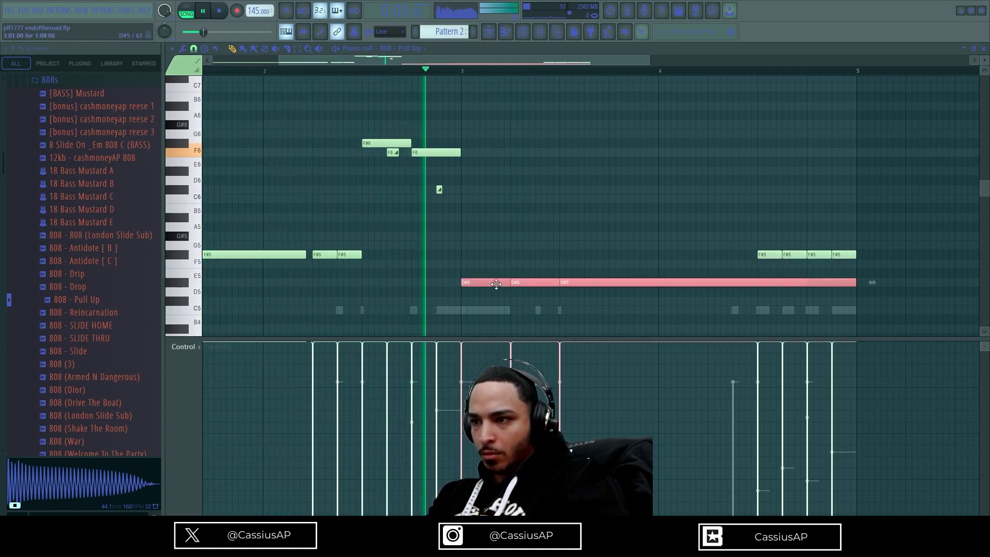
key(ctrl+d)
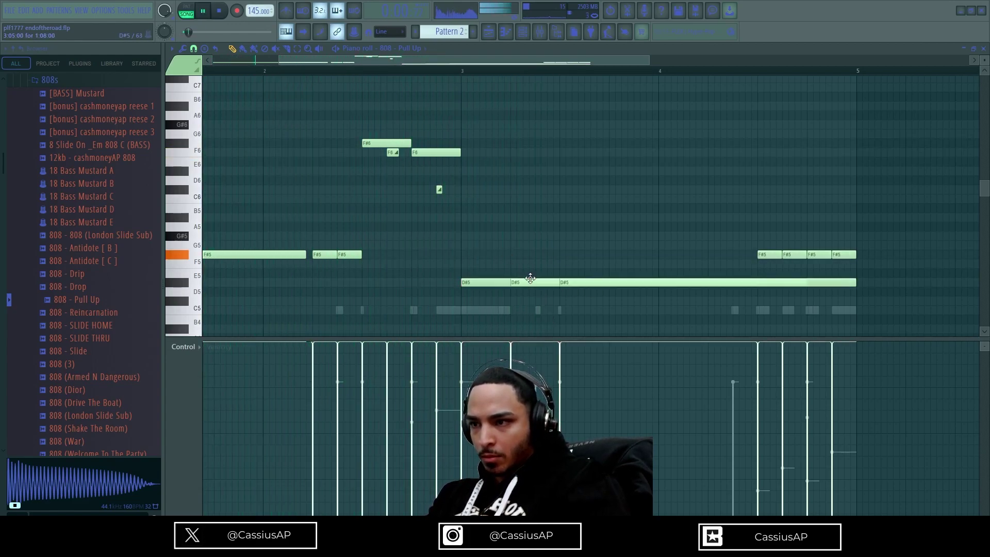
- Shift the two repeated D#5 notes earlier, to 3:03:12 and 3:06
drag(521, 283, 514, 283)
drag(581, 282, 544, 282)
scroll(500, 282, up, 3)
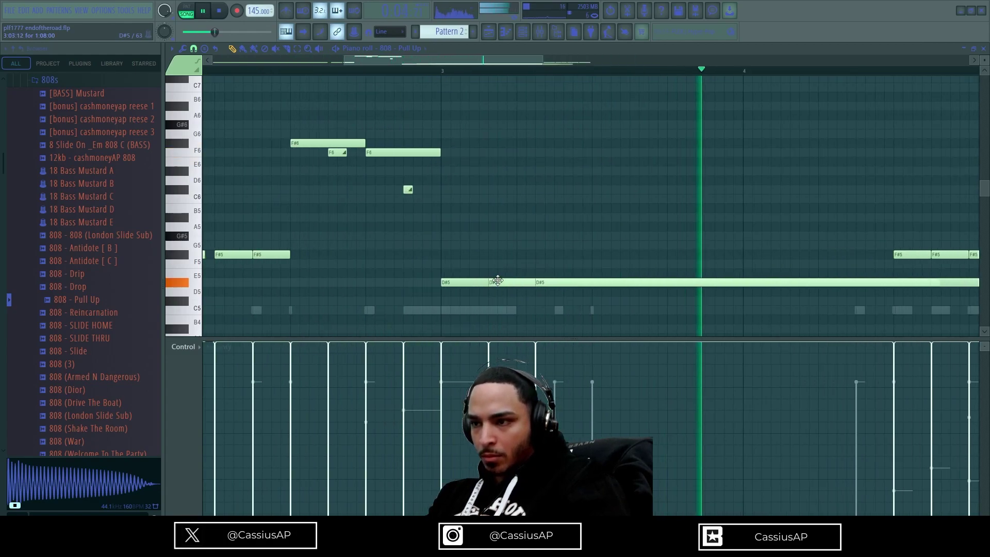
scroll(511, 276, down, 4)
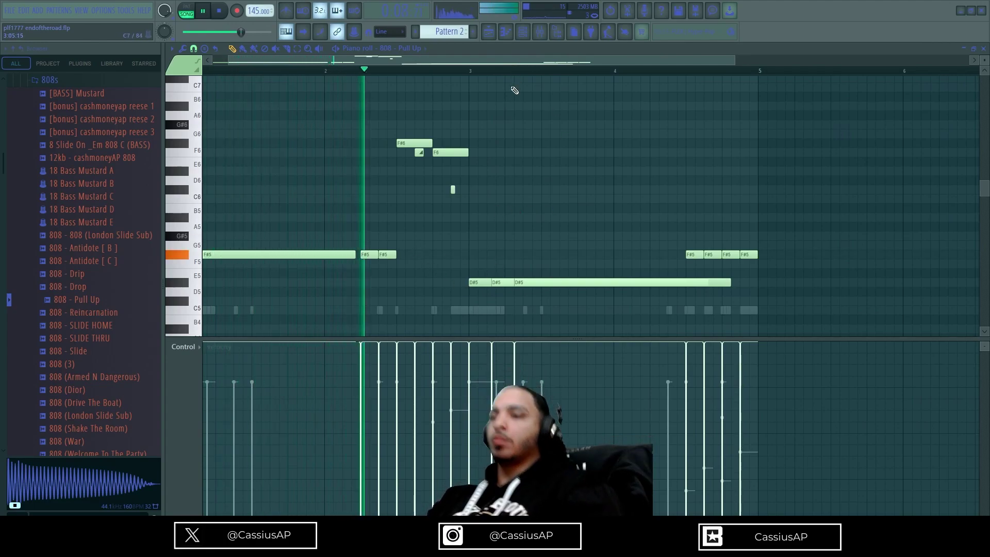
- Try shifting the four high notes in bar 2 earlier so that the group starts at 2:01, and play it back
scroll(400, 143, up, 2)
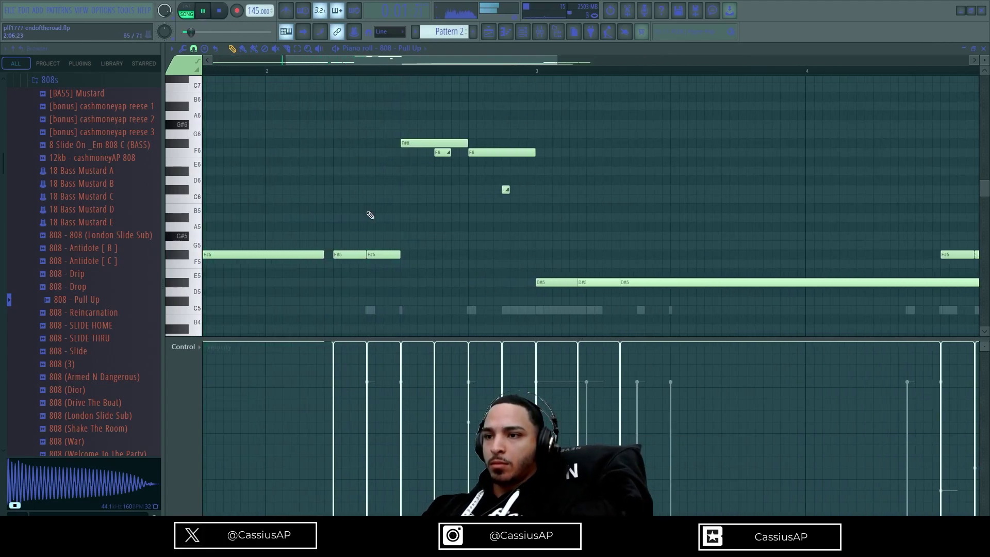
drag(378, 119, 469, 165)
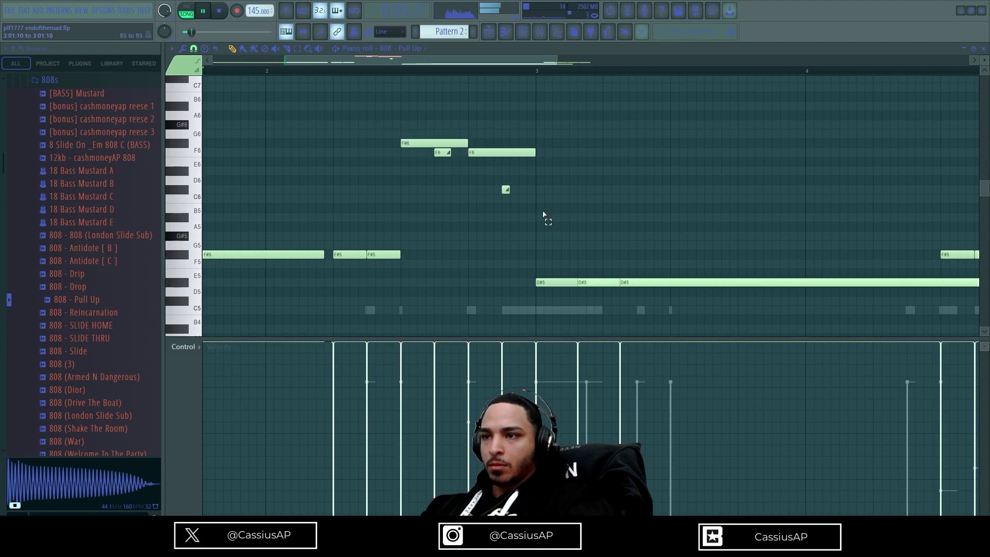
key(space)
drag(415, 143, 279, 143)
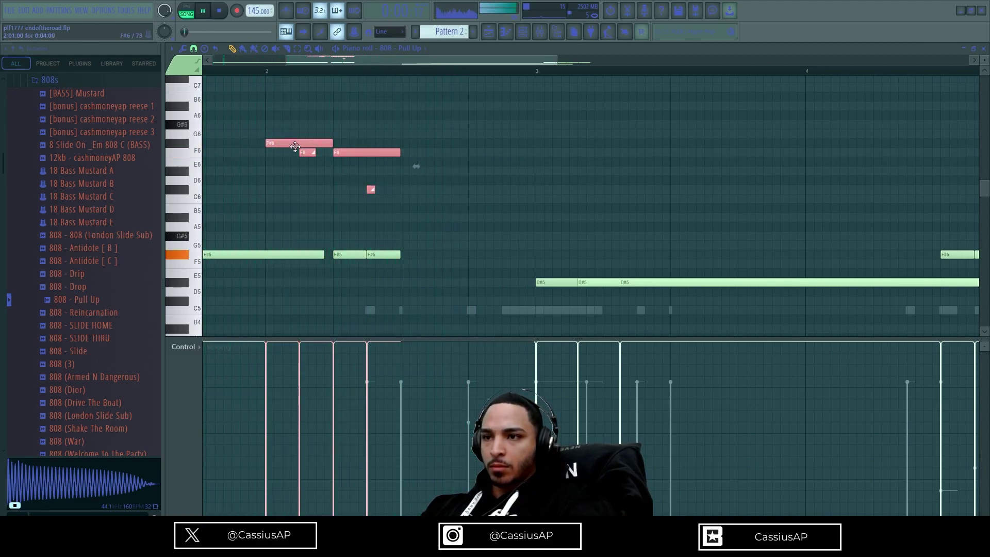
click(369, 117)
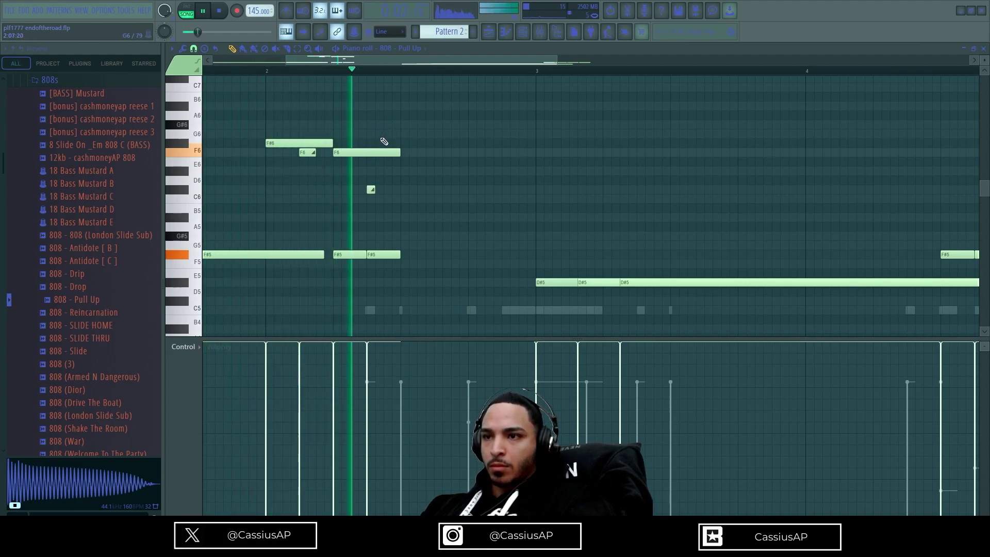
ctrl+drag(394, 149, 187, 93)
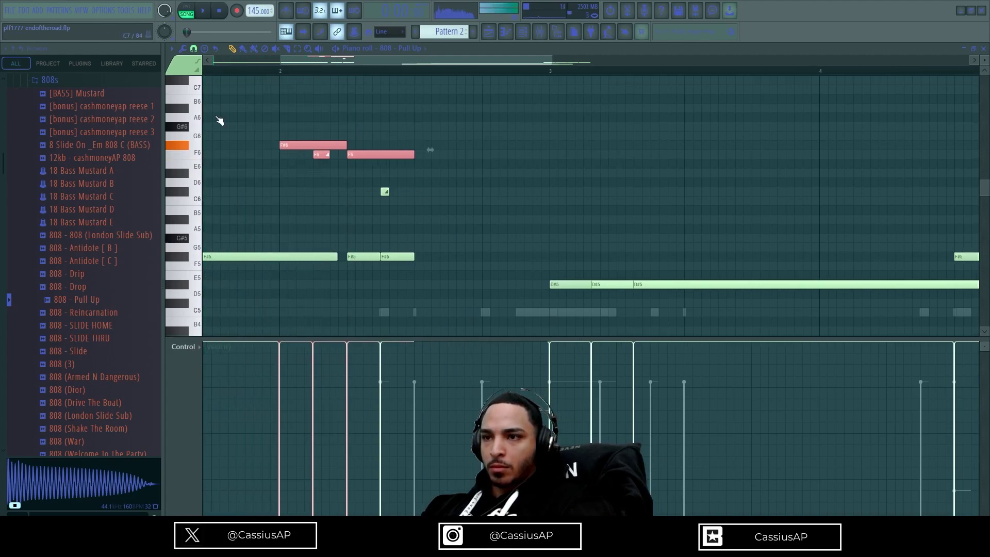
ctrl+drag(303, 144, 415, 212)
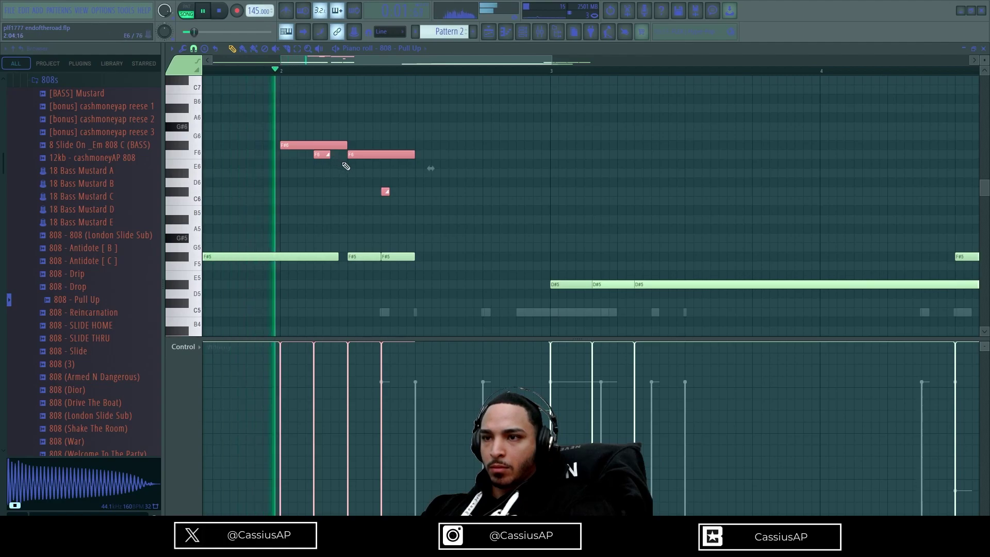
click(372, 127)
key(space)
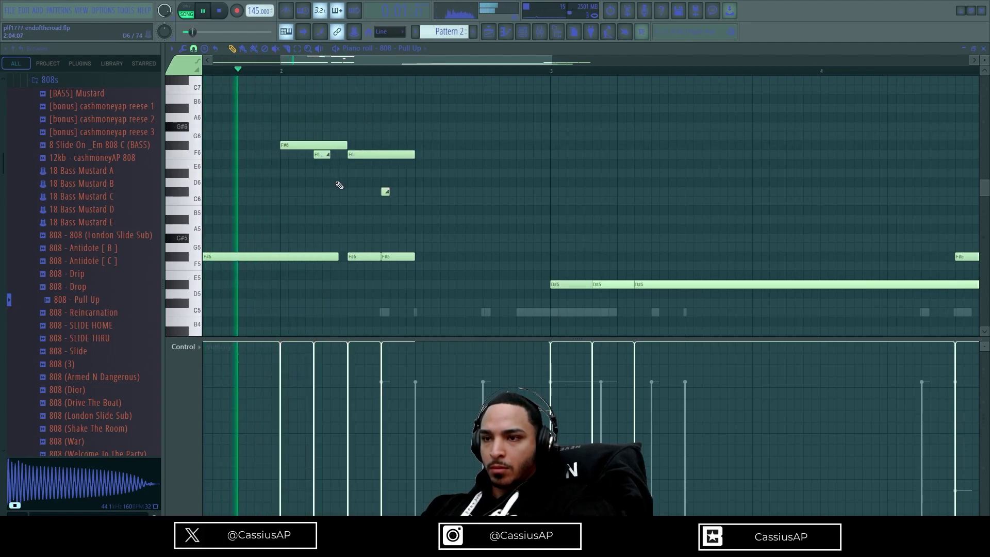
key(space)
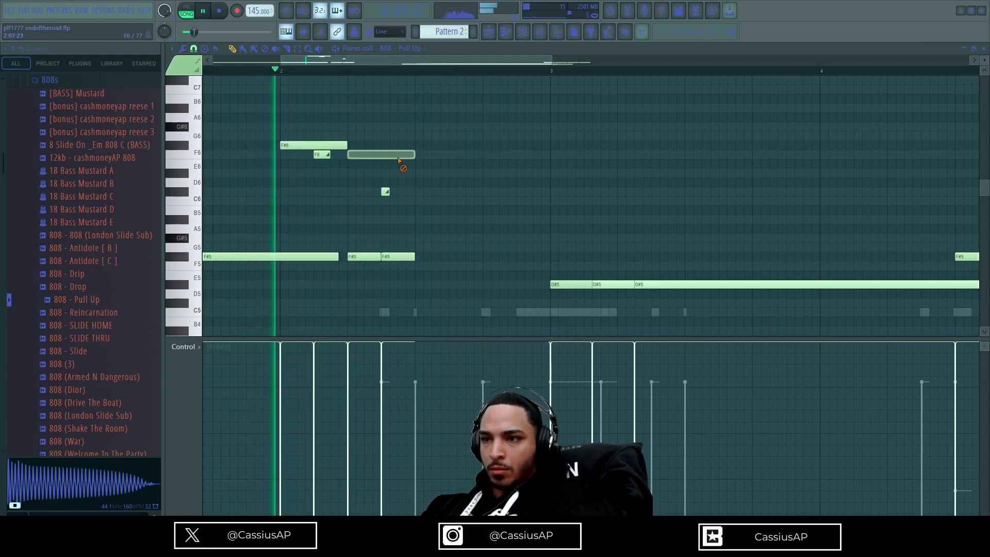
- Delete the four shifted high notes in bar 2 of the 808 line
right_click(405, 155)
right_click(388, 192)
right_click(324, 155)
right_click(314, 145)
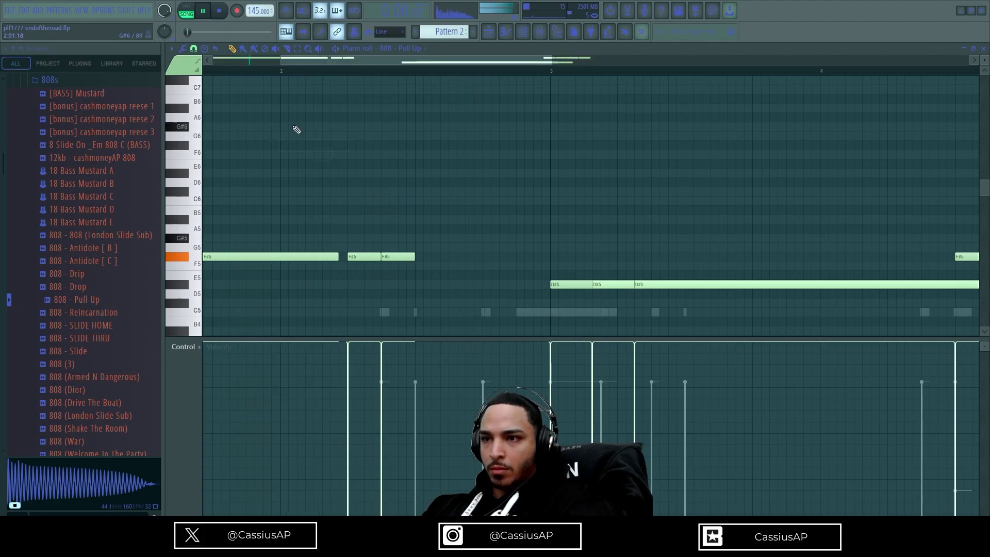
- Undo the deletion and the shift of the four high notes
key(ctrl+z)
key(ctrl+z)
key(ctrl+z)
key(ctrl+z)
key(ctrl+z)
key(ctrl+z)
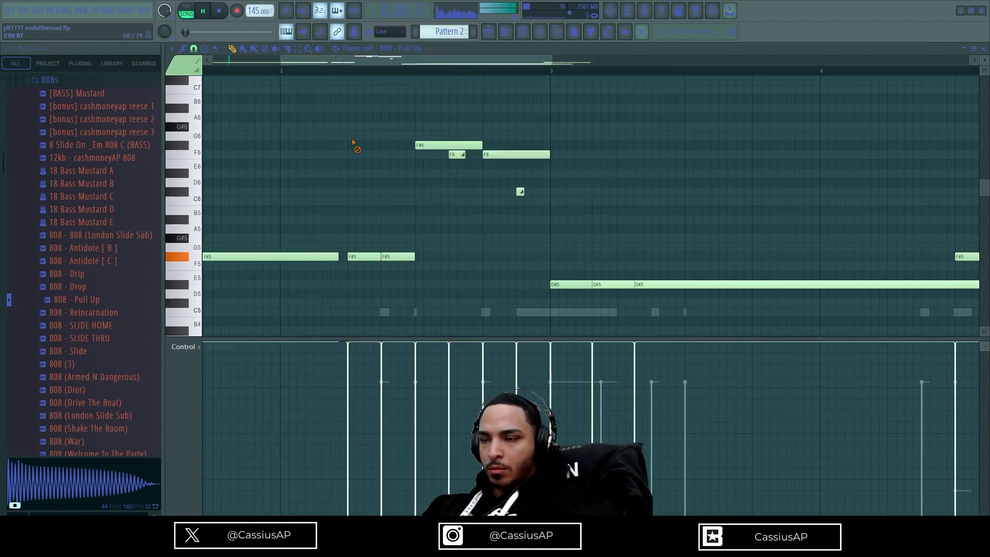
- Audition several samples from the 808s folder and replace the 808 channel's sample with 808 (Drive The Boat)
scroll(367, 154, down, 2)
key(space)
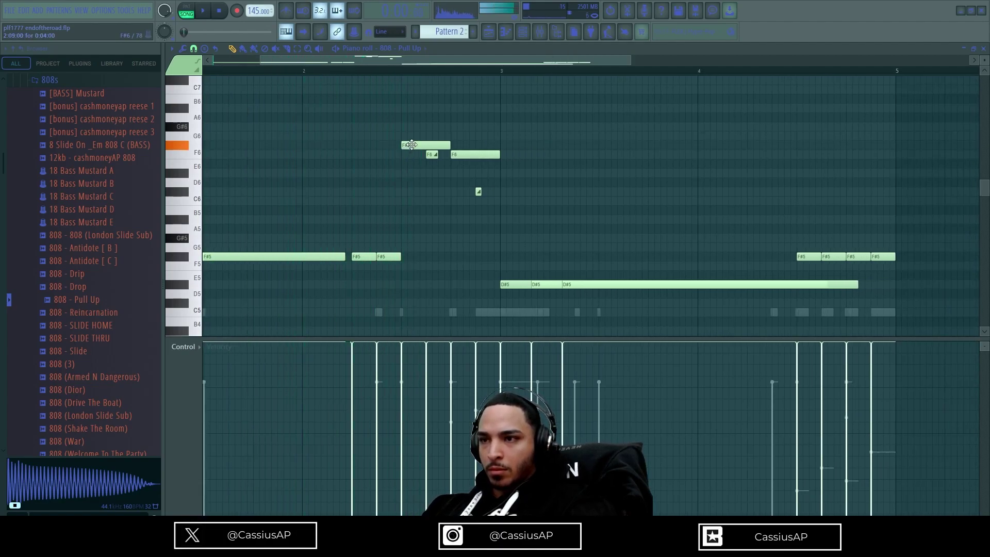
click(93, 351)
click(111, 379)
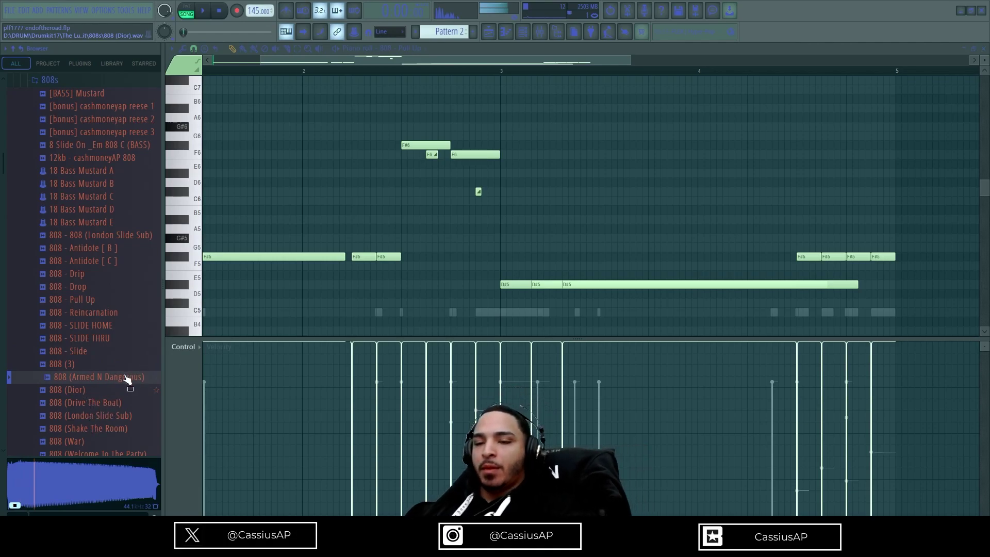
click(93, 392)
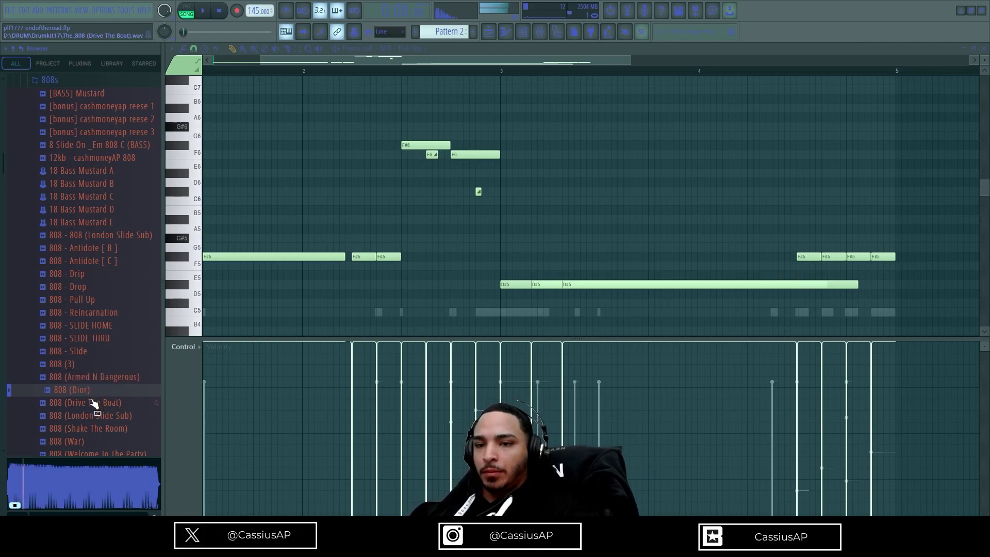
click(91, 405)
scroll(92, 360, down, 2)
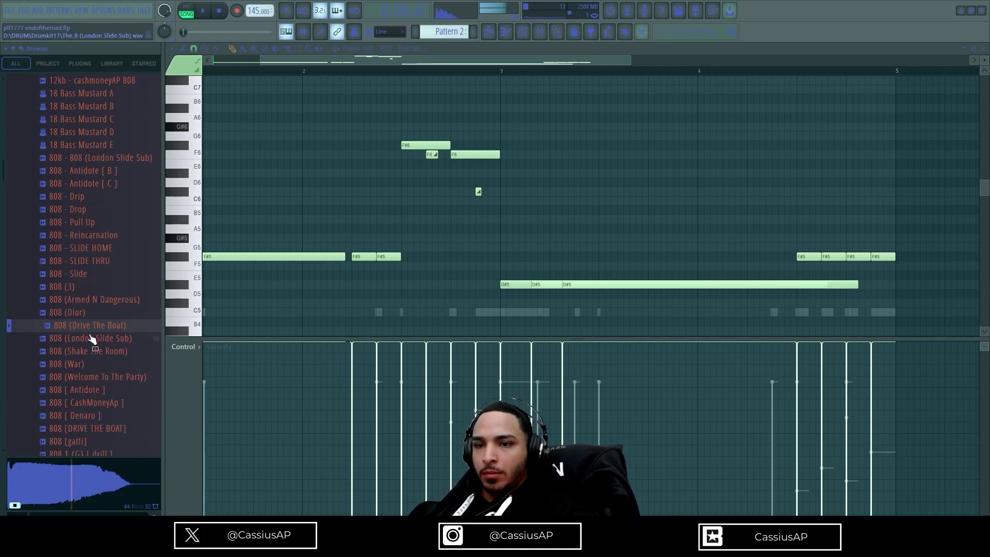
drag(125, 328, 207, 287)
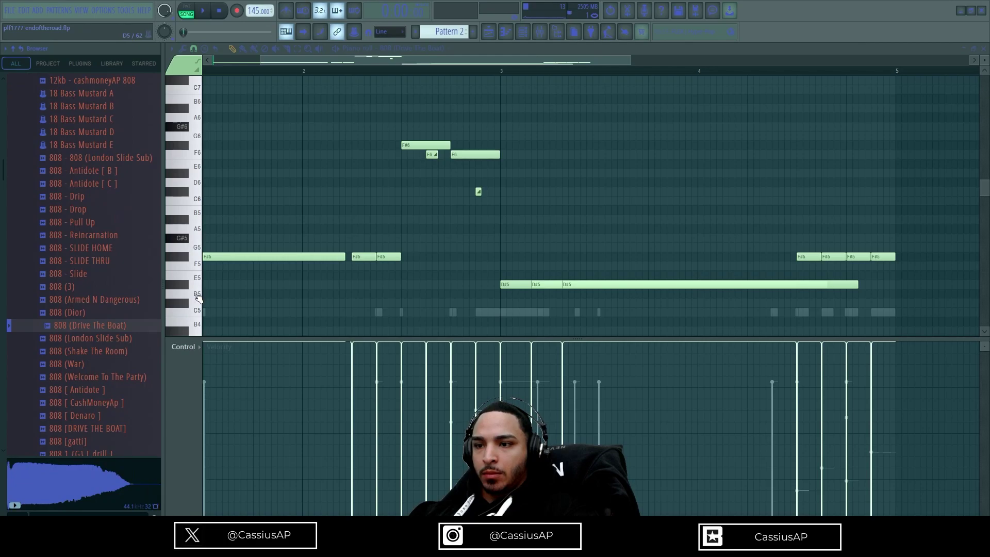
key(space)
key(space)
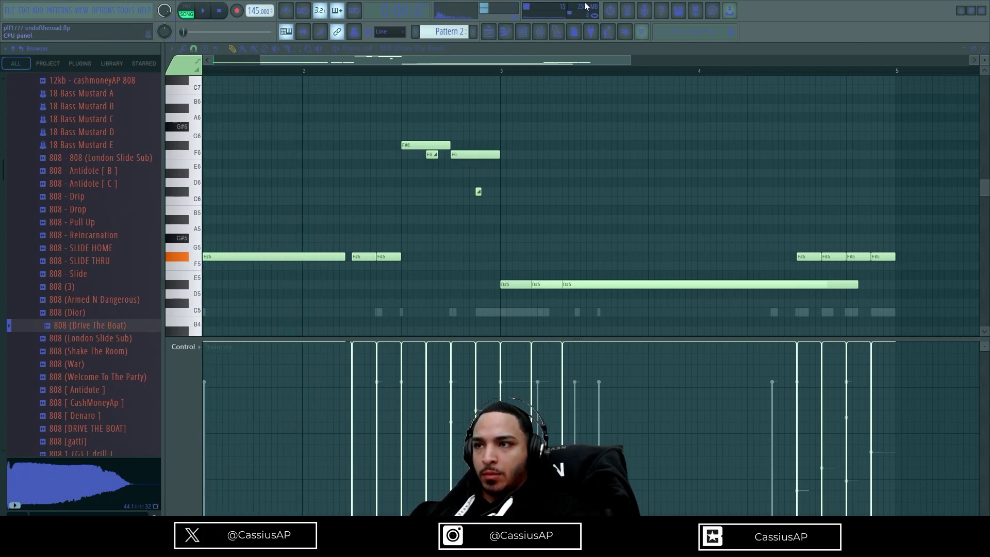
- Set the root note of the 808 (Drive The Boat) channel to D#5 and play the beat
click(533, 32)
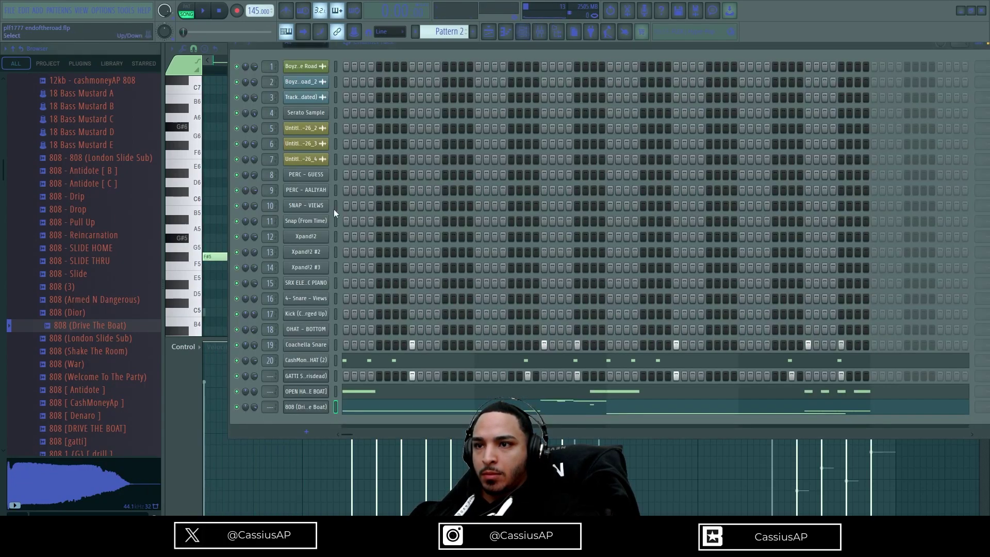
click(304, 407)
click(255, 142)
right_click(350, 328)
right_click(355, 327)
key(space)
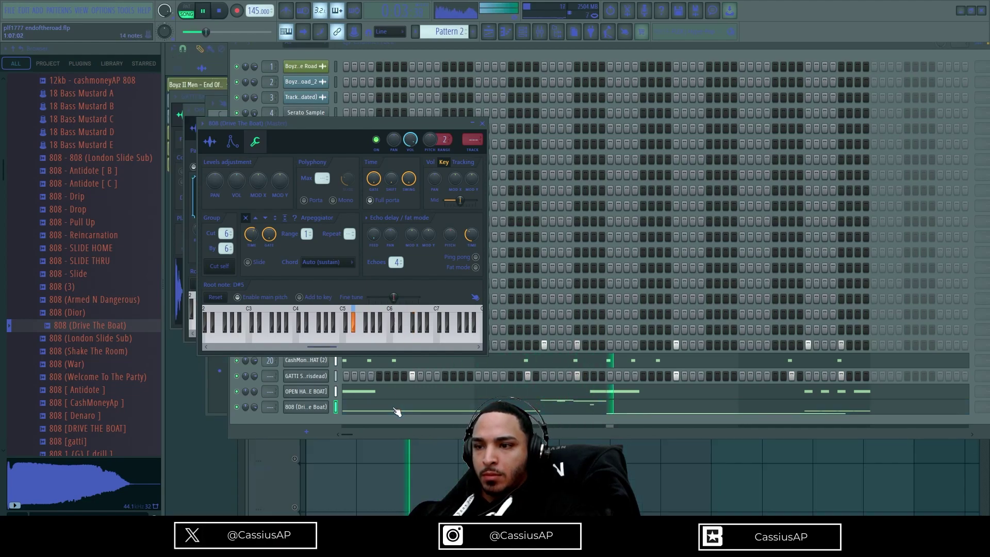
- Open the 808's piano roll and delete the repeated D#5 note at 3:03:12
click(397, 411)
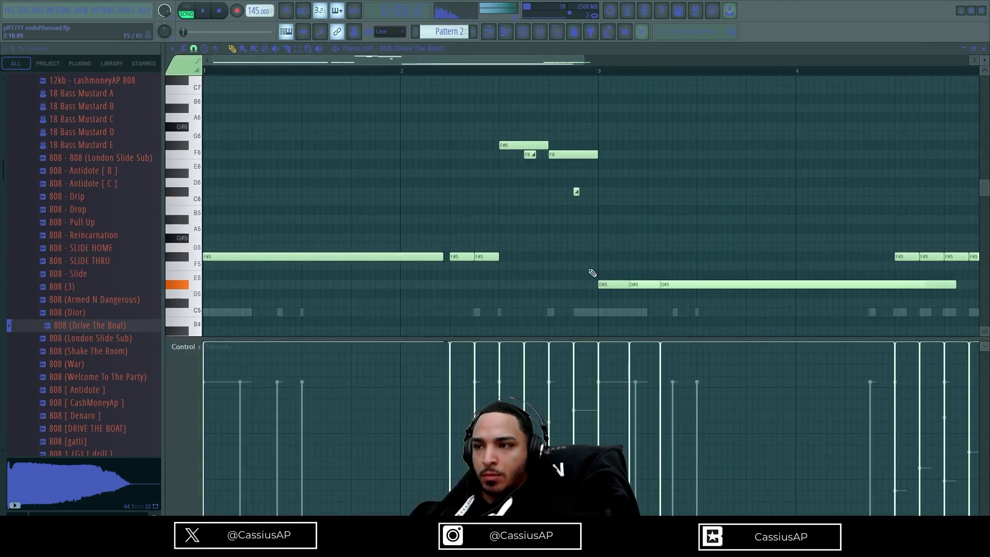
key(space)
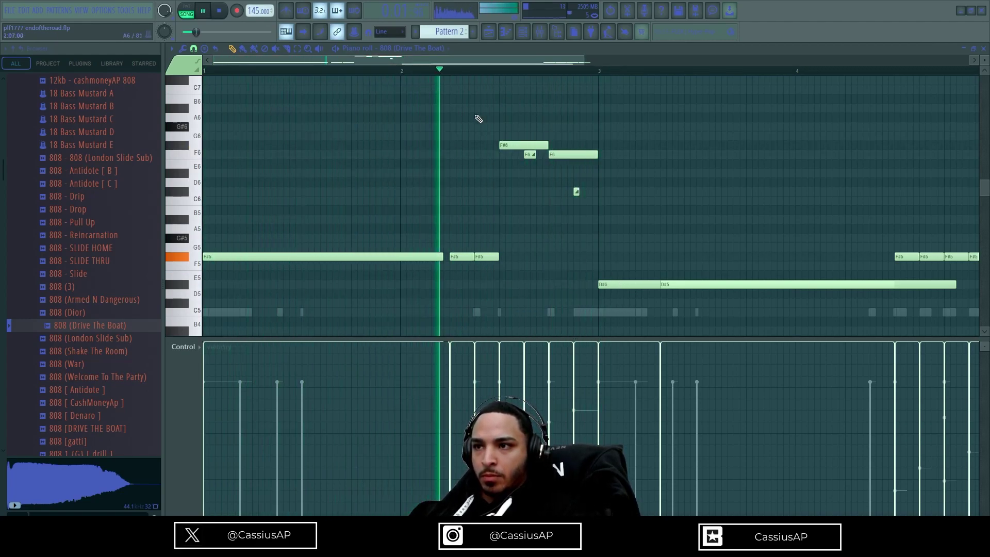
ctrl+scroll(529, 164, up, 2)
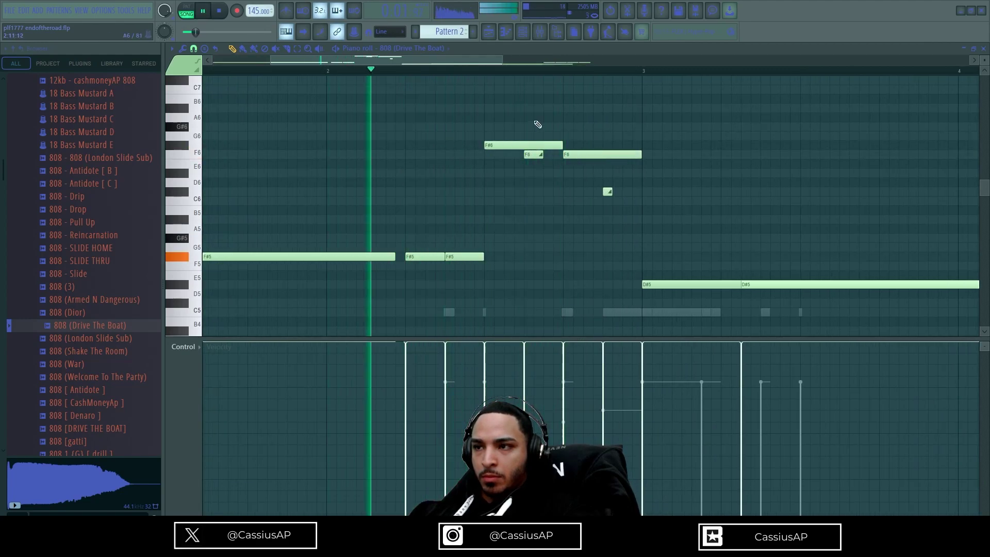
- Transpose the four high notes in the second half of bar 2 down one octave and deselect them
key(space)
drag(537, 125, 651, 211)
key(ctrl+Down)
key(space)
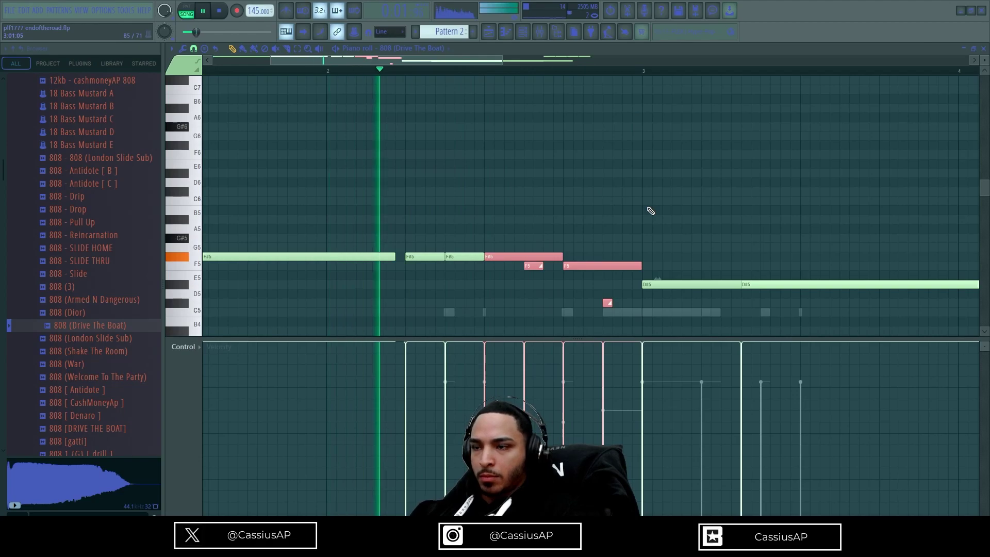
click(610, 190)
scroll(626, 177, down, 2)
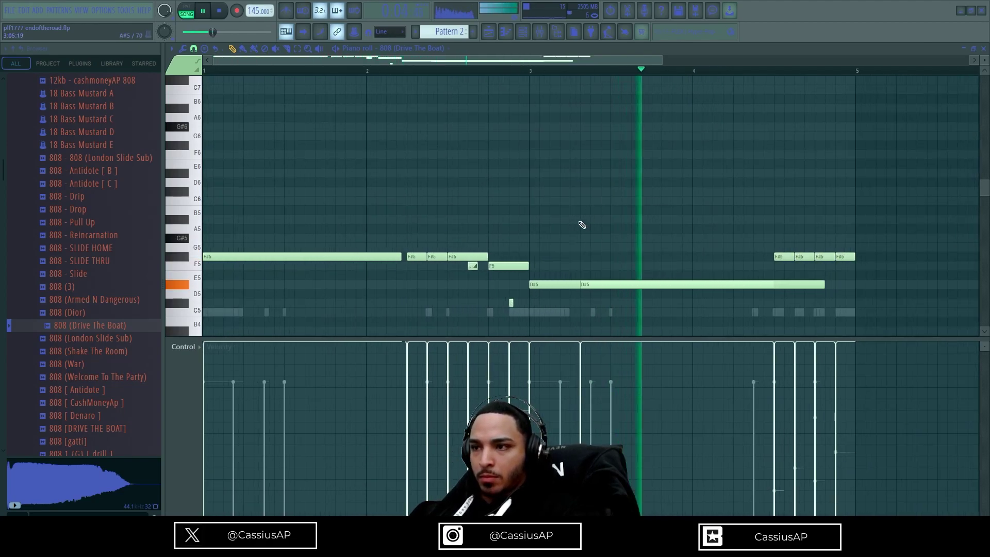
- Delete the D#5 note at 3:06 and add a new long D#5 note starting at 3:07
right_click(600, 285)
scroll(621, 285, up, 2)
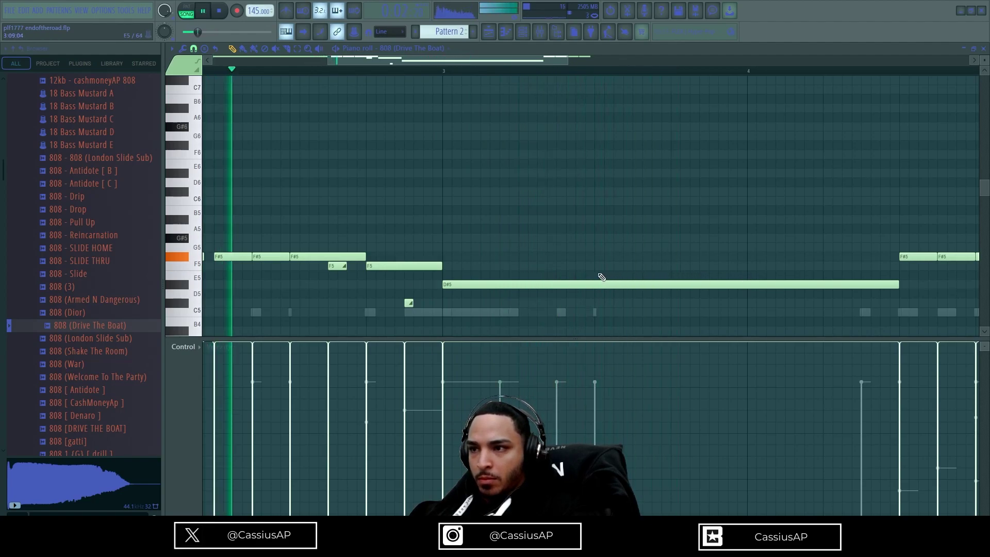
click(597, 285)
key(space)
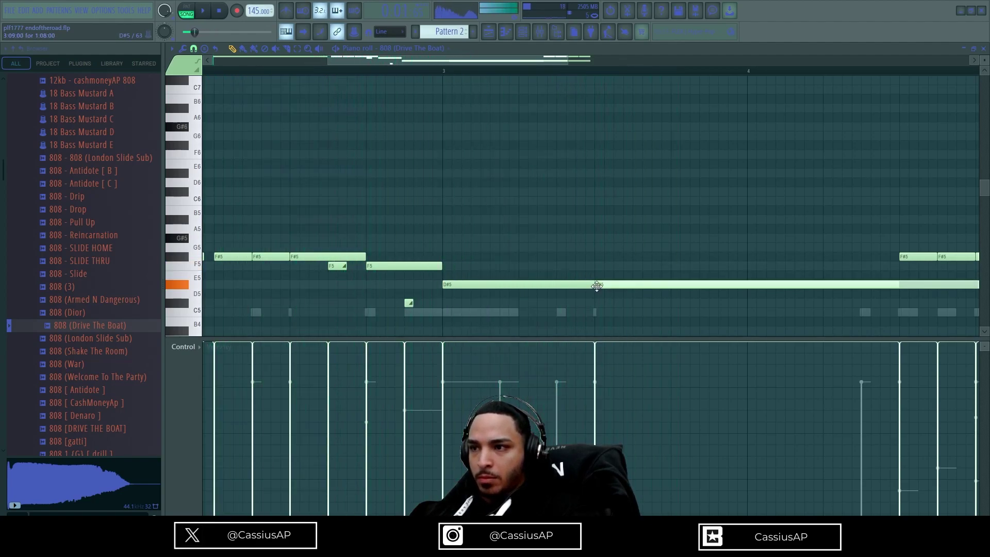
key(space)
drag(568, 286, 556, 287)
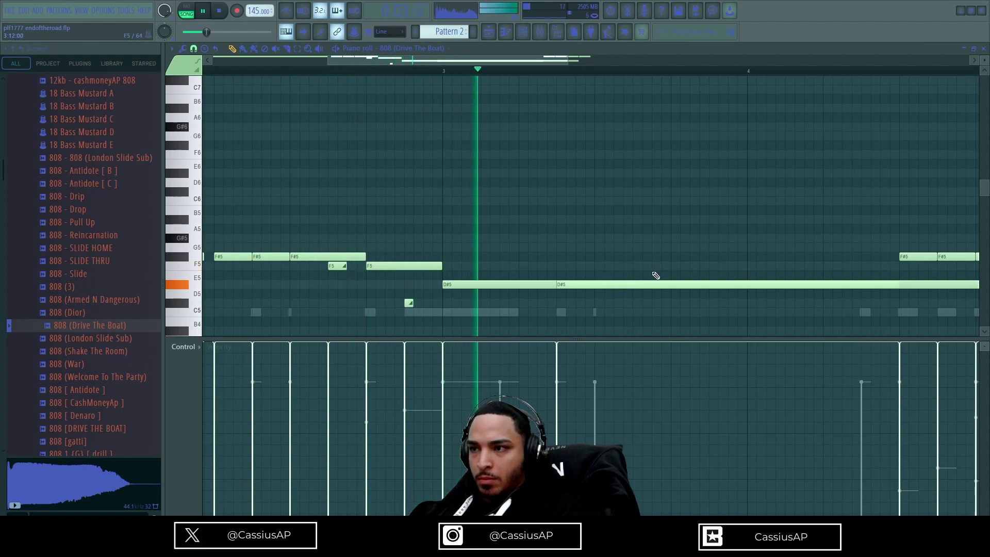
- Move the four F#5 notes at the end of bar 4 down to D#5
scroll(672, 279, down, 2)
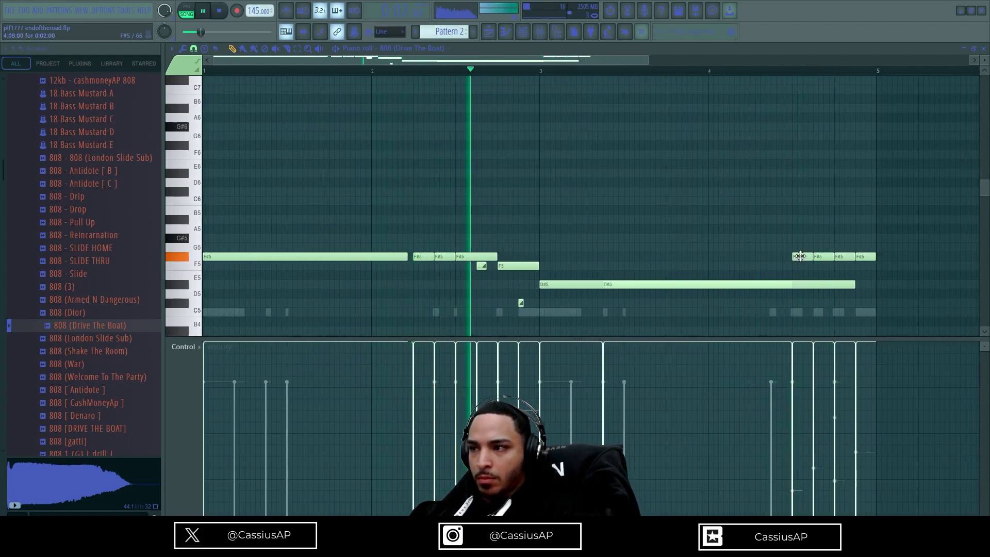
drag(800, 257, 799, 286)
scroll(831, 277, up, 2)
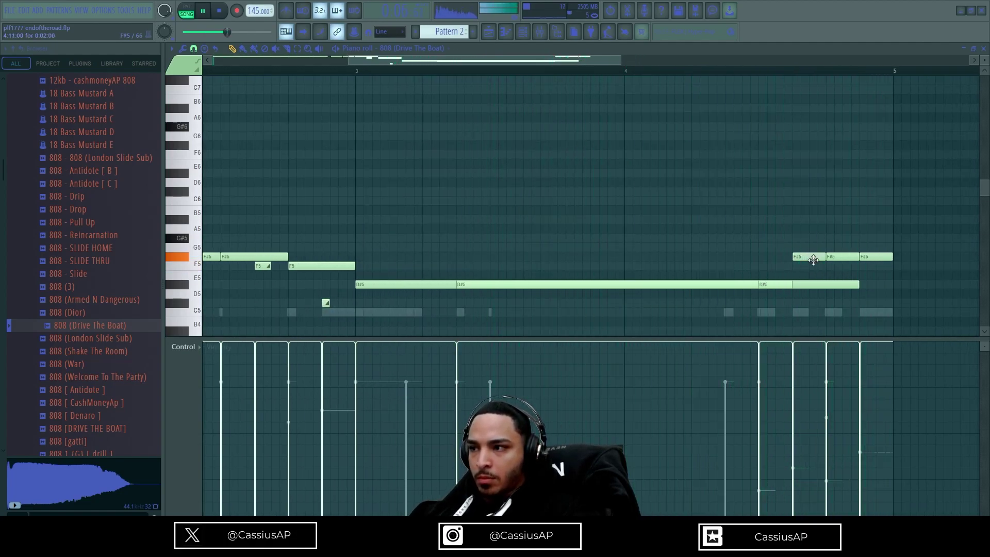
drag(836, 257, 837, 285)
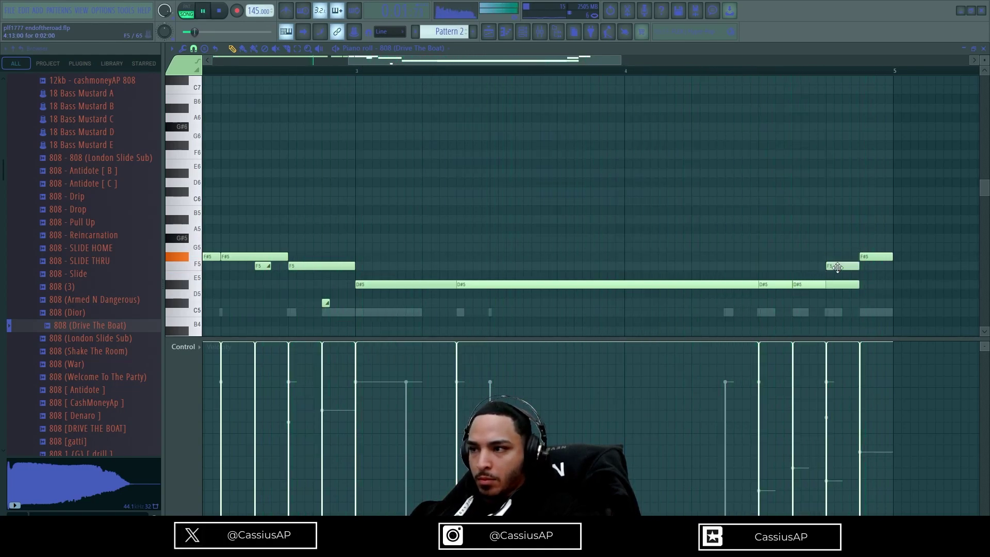
drag(868, 257, 868, 286)
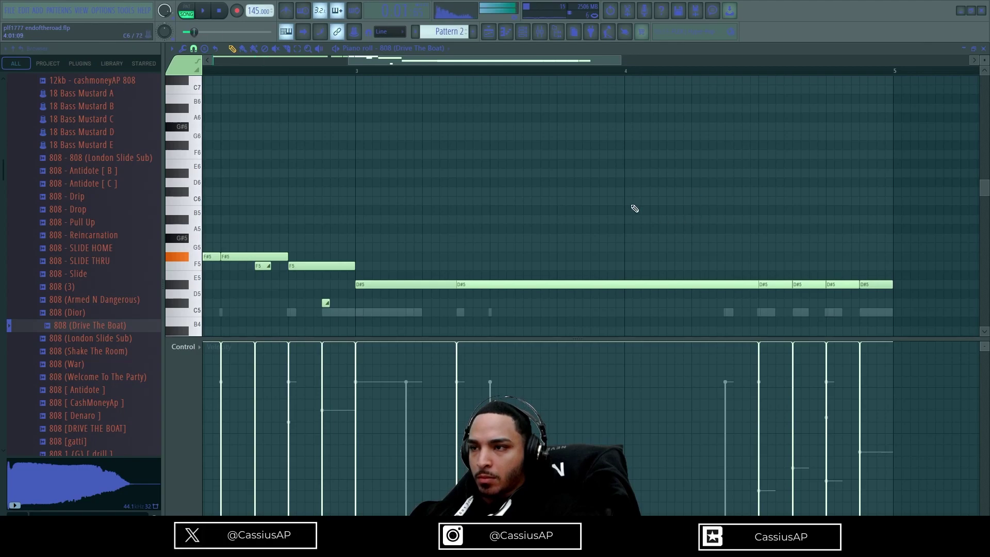
- Merge the two Pattern 2 clips on Track 5 of the playlist into one new pattern clip
scroll(744, 233, down, 3)
click(505, 32)
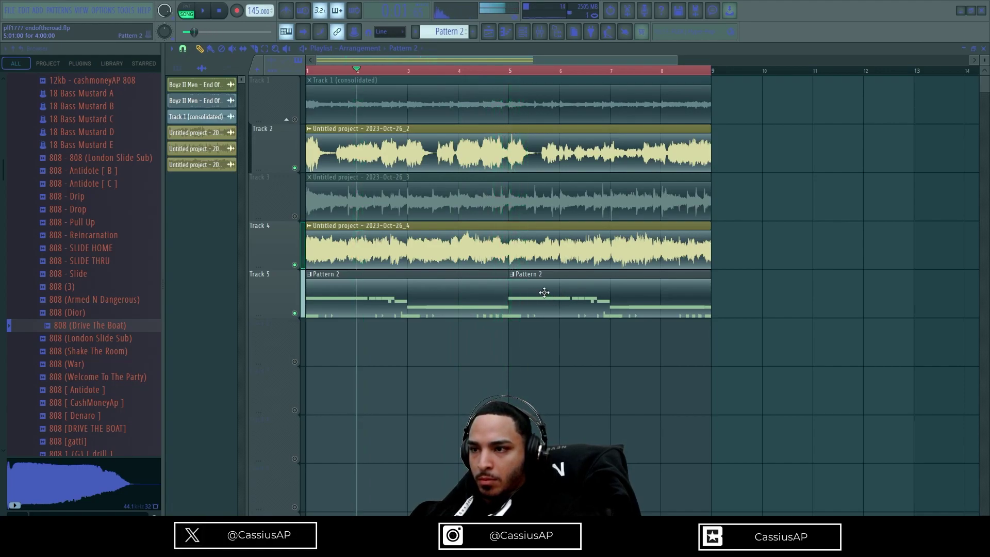
drag(494, 297, 541, 303)
key(ctrl+g)
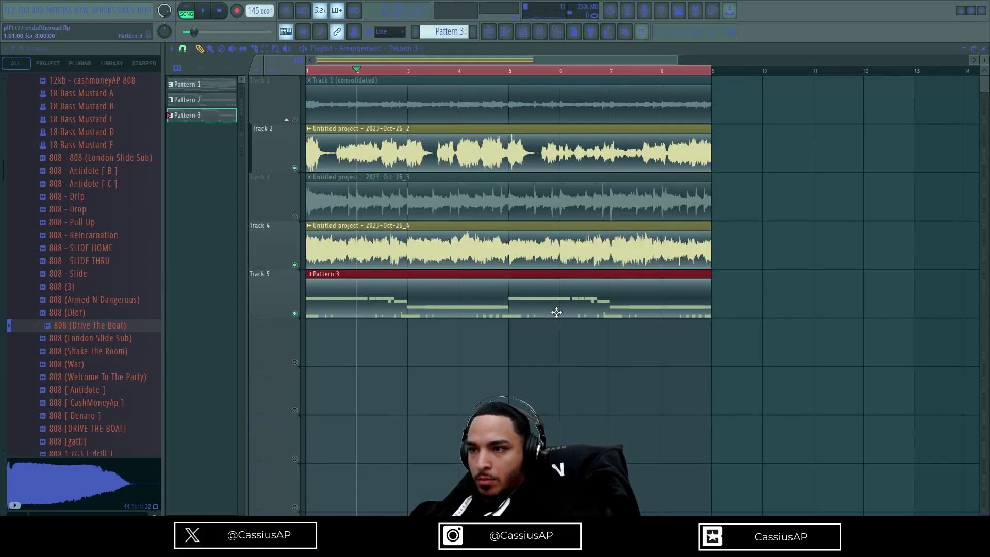
- Open the merged Pattern 3 clip for note editing and show the notes of the 808 (Drive The Boat) channel
double_click(557, 312)
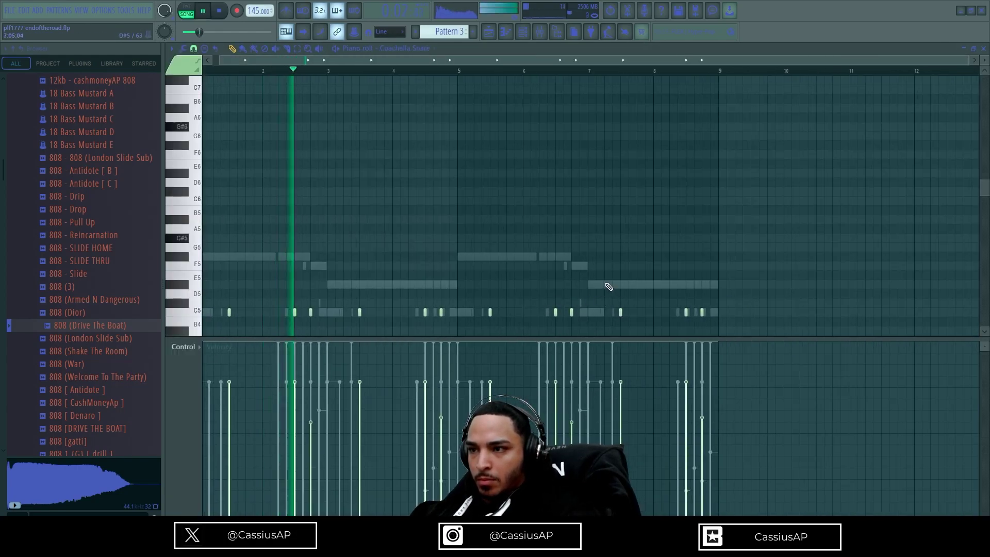
double_click(579, 265)
scroll(464, 273, up, 3)
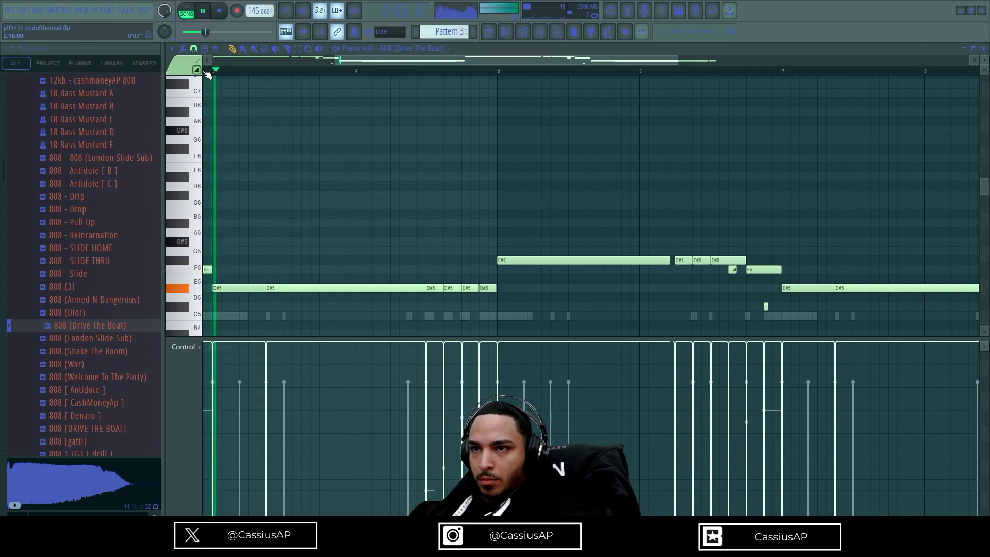
- Delete the D#5 note at 4:11 and move the long F#5 note at the start of bar 5 down to C#5
scroll(481, 283, up, 2)
right_click(452, 288)
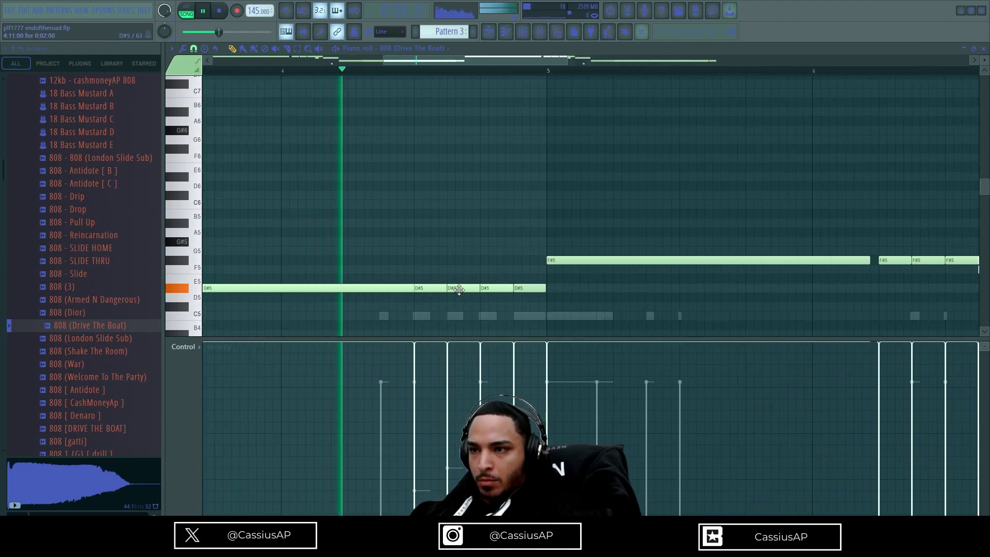
key(space)
drag(590, 261, 592, 307)
- Transpose all 808 notes up one octave and slightly lower their velocity
key(ctrl+a)
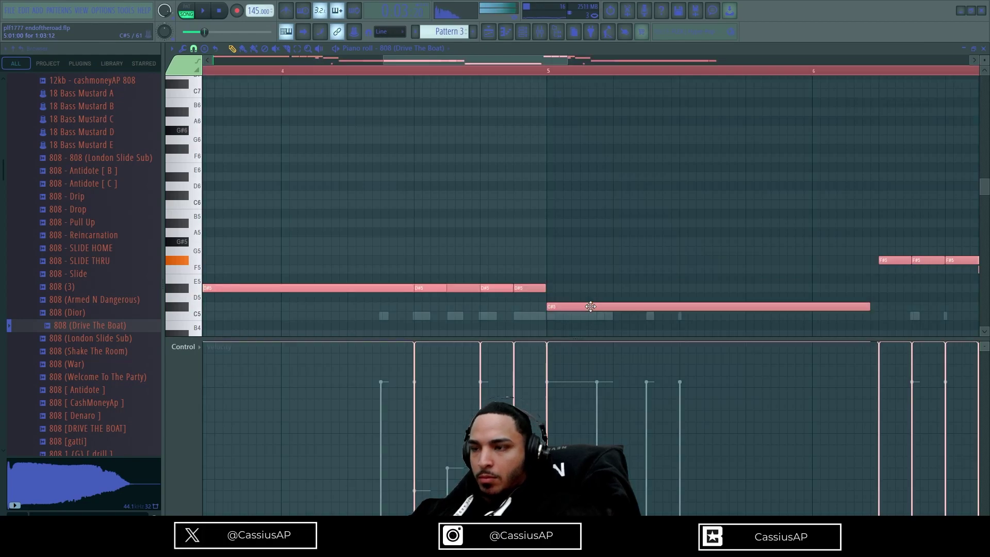
key(ctrl+Up)
key(space)
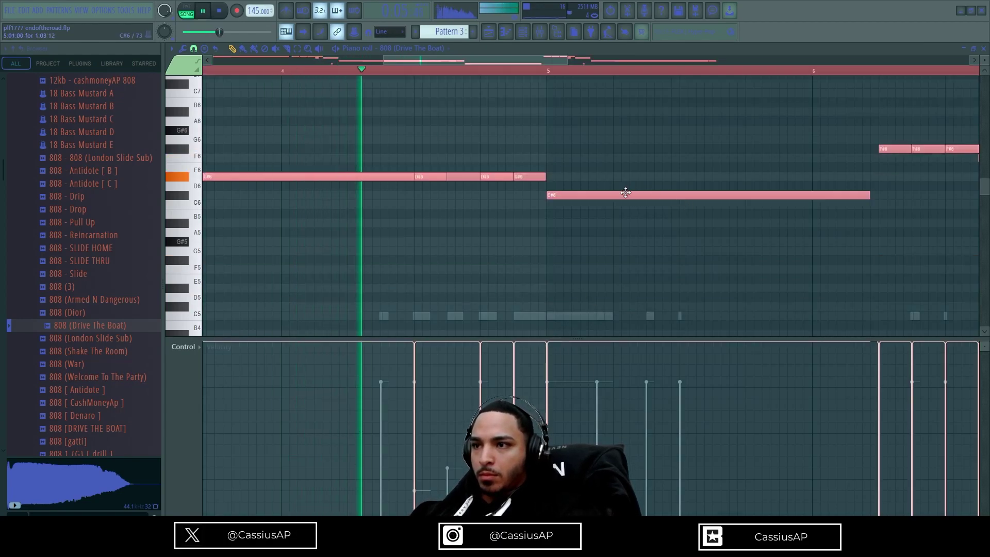
key(space)
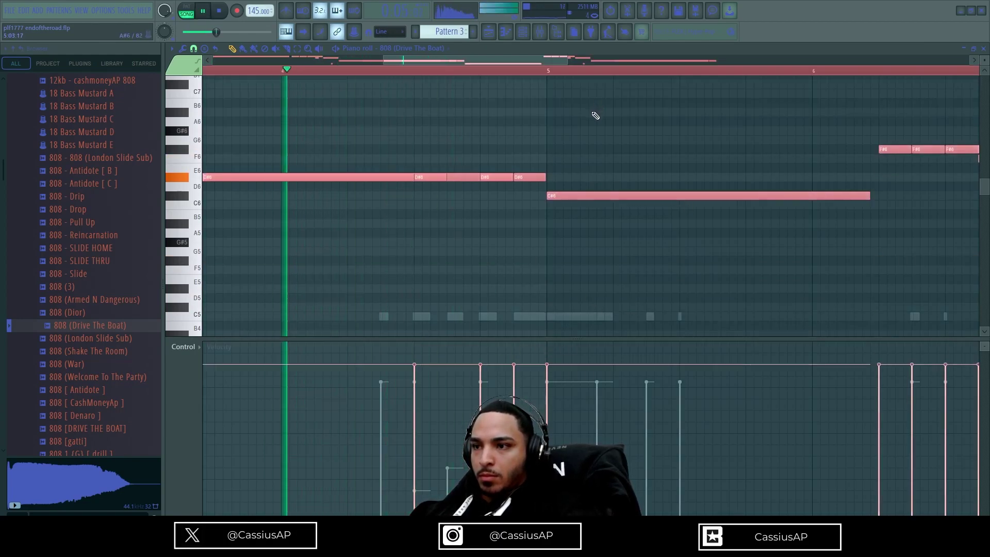
- Move the long C#6 note at the start of bar 5 down to A#5 and play it back
key(space)
click(599, 180)
mouse_move(598, 185)
mouse_down()
mouse_move(546, 213)
mouse_move(550, 225)
mouse_up()
key(space)
right_click(616, 196)
scroll(606, 197, down, 3)
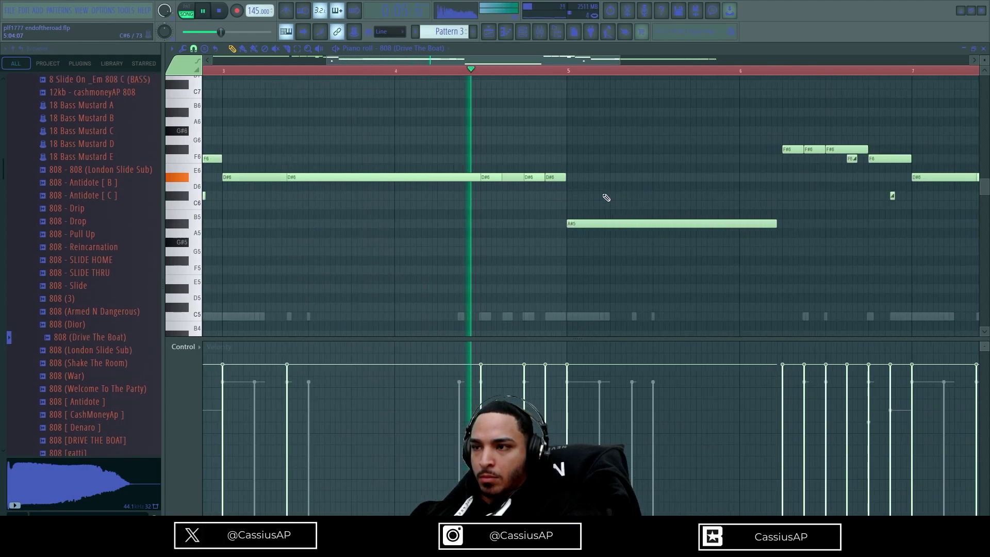
scroll(601, 200, down, 2)
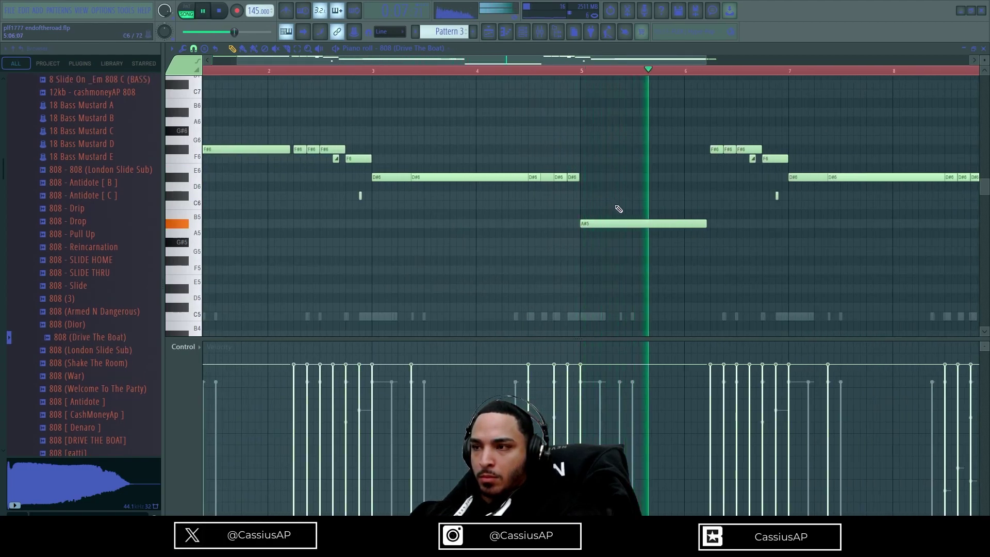
drag(610, 212, 615, 253)
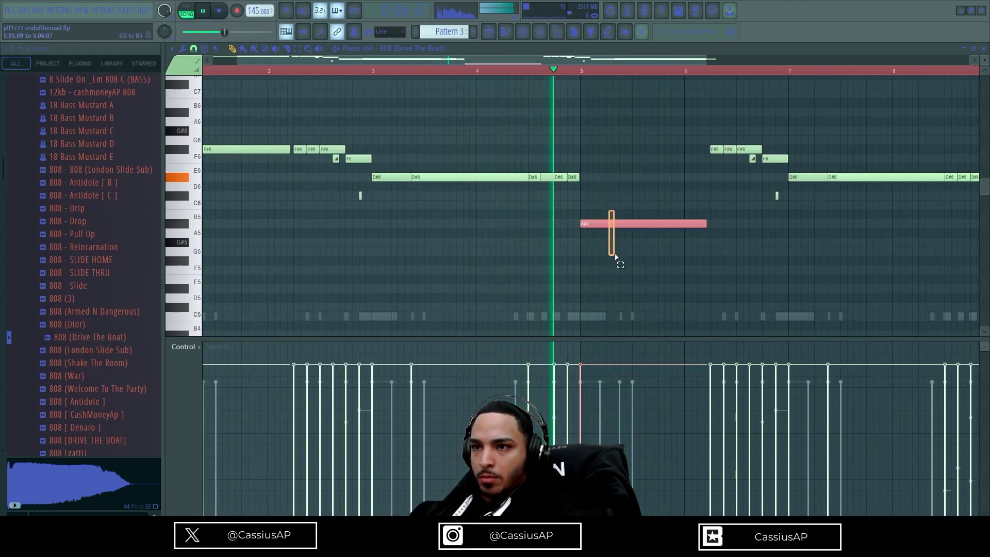
- Delete the three F#6 notes, the F6 notes and the short C#6 note in bar 6
scroll(707, 249, up, 3)
drag(710, 137, 833, 209)
right_click(849, 169)
right_click(840, 196)
key(space)
right_click(835, 159)
right_click(792, 150)
right_click(752, 149)
key(space)
right_click(729, 150)
right_click(793, 160)
- Move the long A#5 note at the start of bar 5 up to B5
scroll(666, 221, up, 3)
key(space)
mouse_move(631, 223)
mouse_down()
mouse_move(637, 197)
mouse_move(630, 218)
mouse_up()
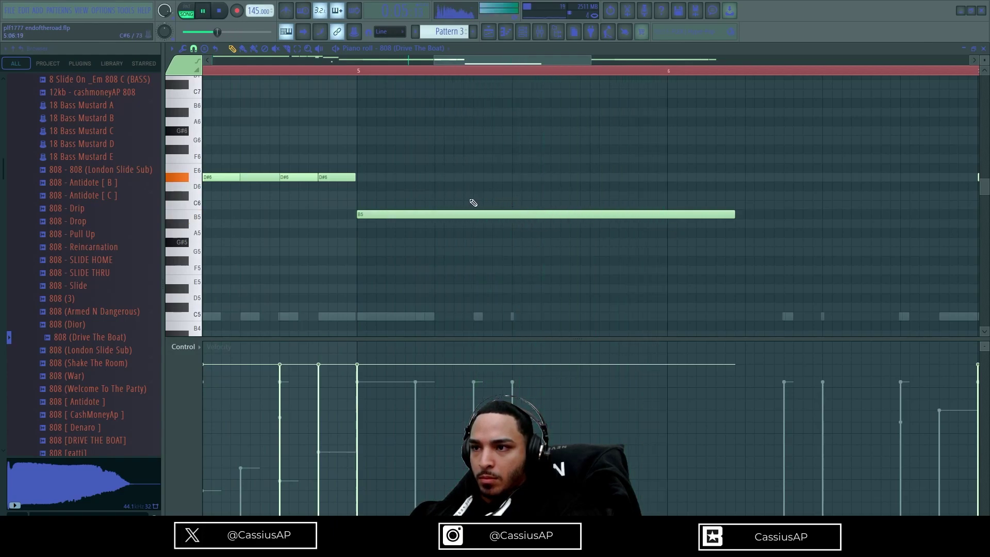
- Add a second long B5 note at 5:07
scroll(451, 205, down, 2)
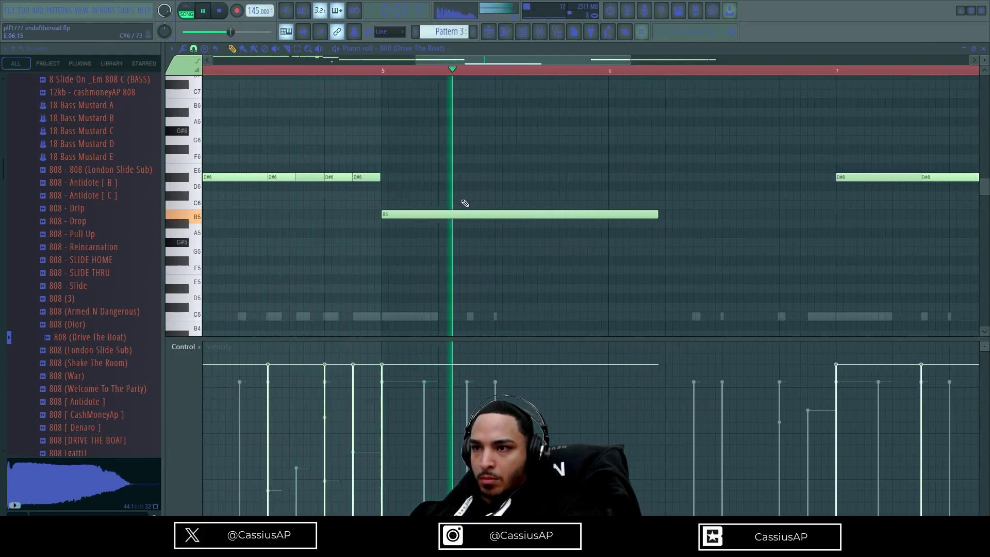
key(space)
drag(464, 204, 472, 215)
scroll(488, 221, up, 3)
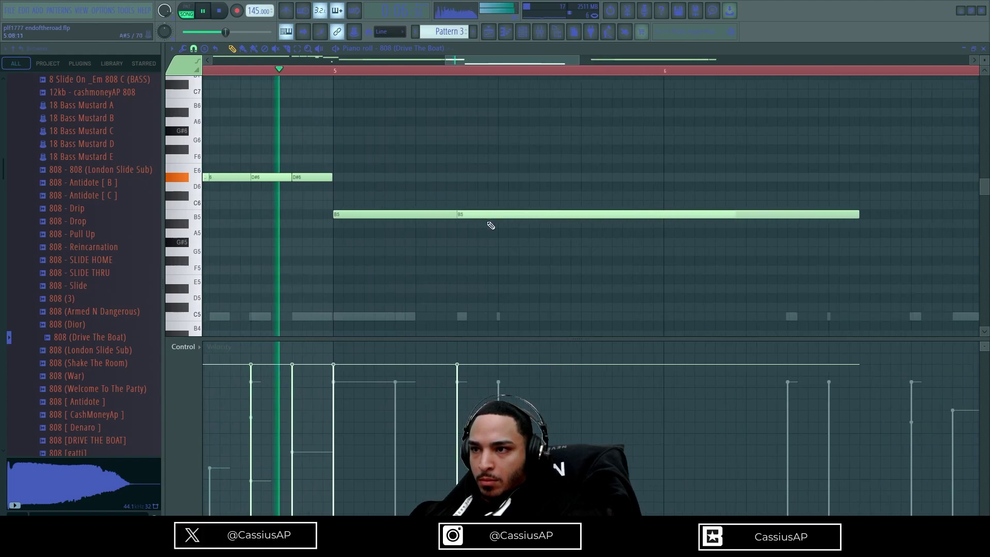
- Add a long A#6 note at the start of bar 6 and play it back
scroll(609, 212, down, 2)
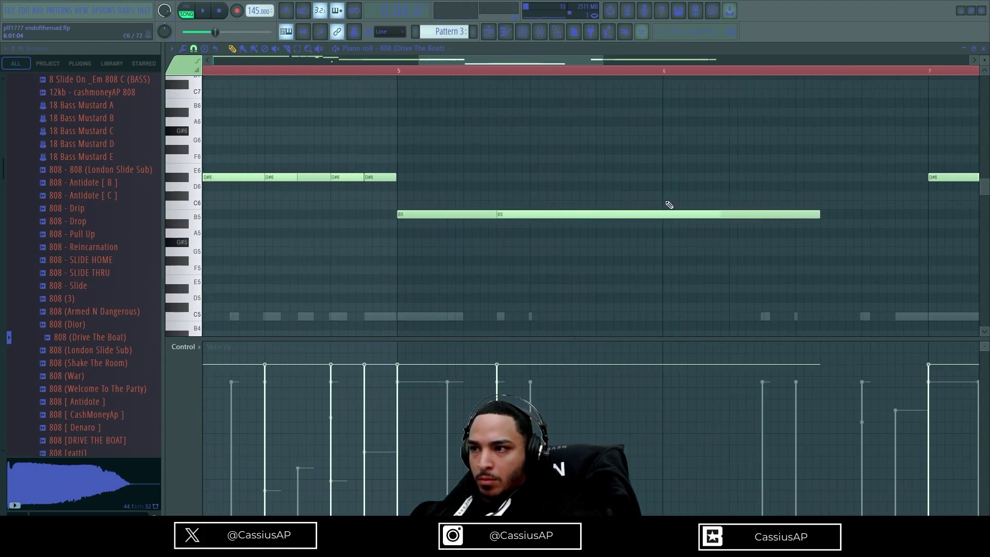
mouse_move(670, 139)
mouse_down()
mouse_move(659, 135)
mouse_move(662, 112)
mouse_up()
scroll(720, 123, down, 4)
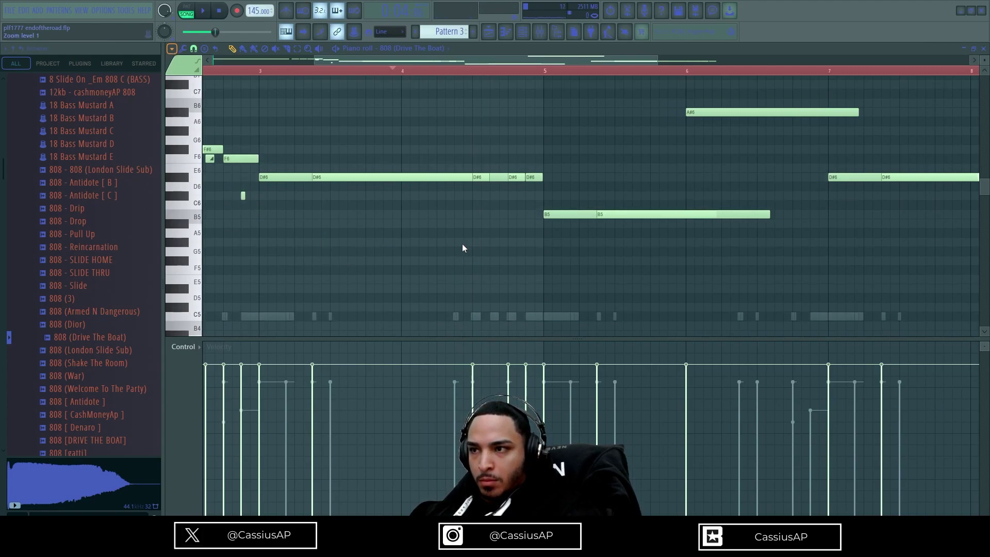
scroll(652, 170, down, 3)
scroll(676, 173, up, 3)
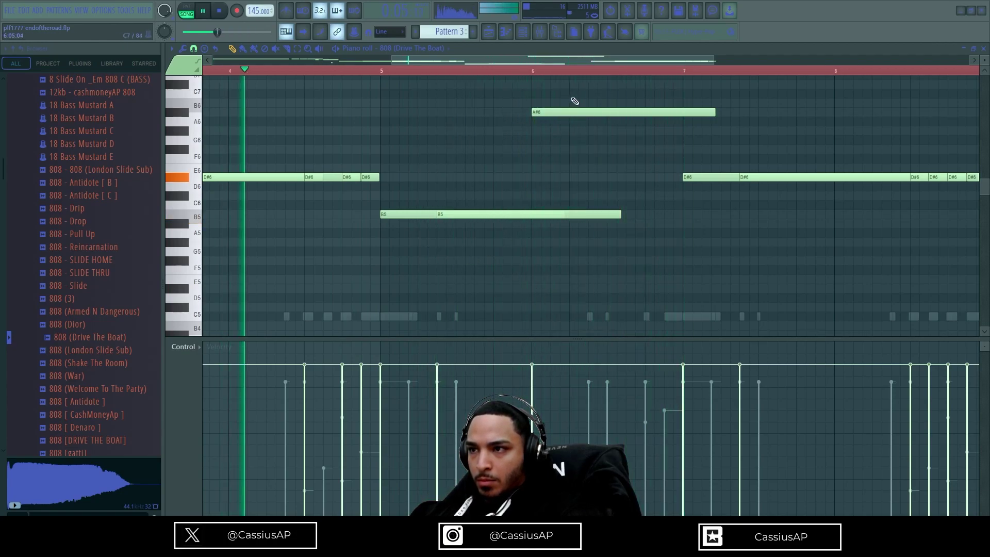
- Add a long B5 note at 6:09 and replace the A#6 note with a one-step B6 note at the same position
drag(563, 112, 641, 217)
key(space)
drag(612, 139, 612, 103)
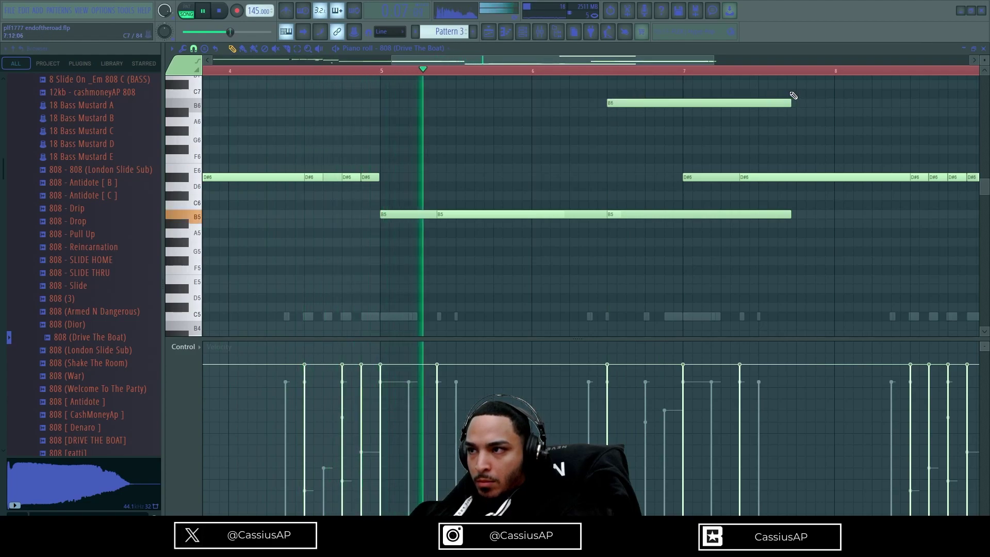
drag(792, 101, 616, 117)
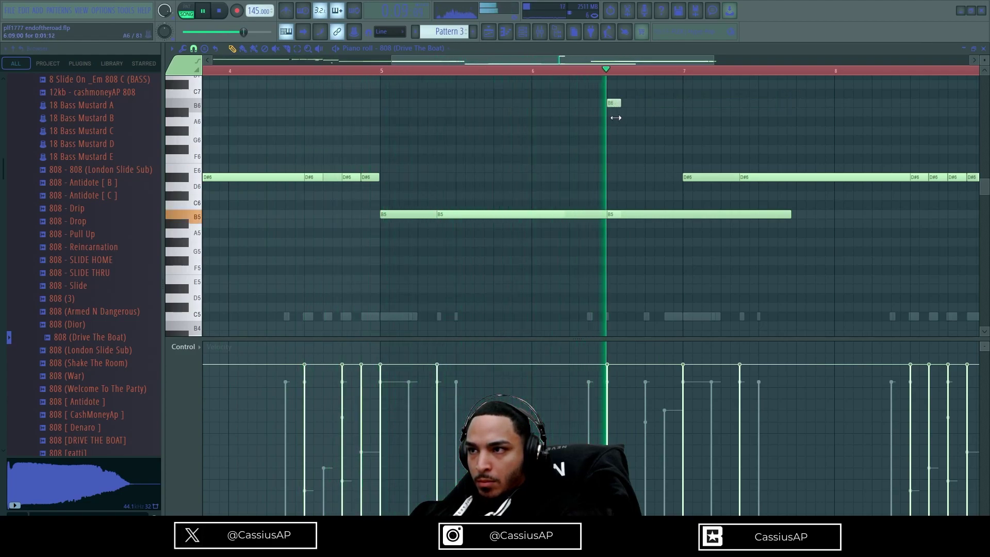
- Turn the short B6 note into a slide note and add a one-step A#6 slide note at 6:13
key(space)
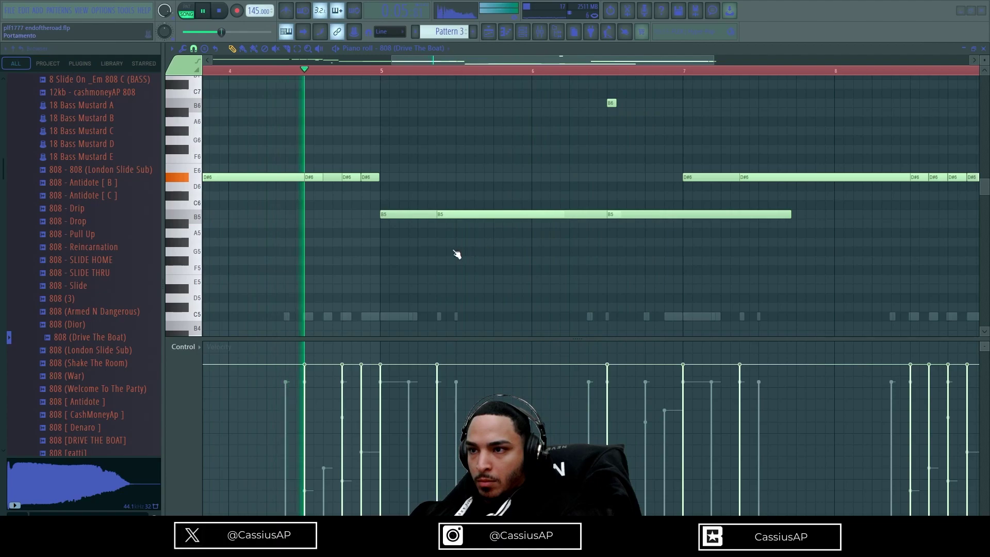
scroll(635, 193, up, 4)
ctrl+scroll(648, 194, up, 2)
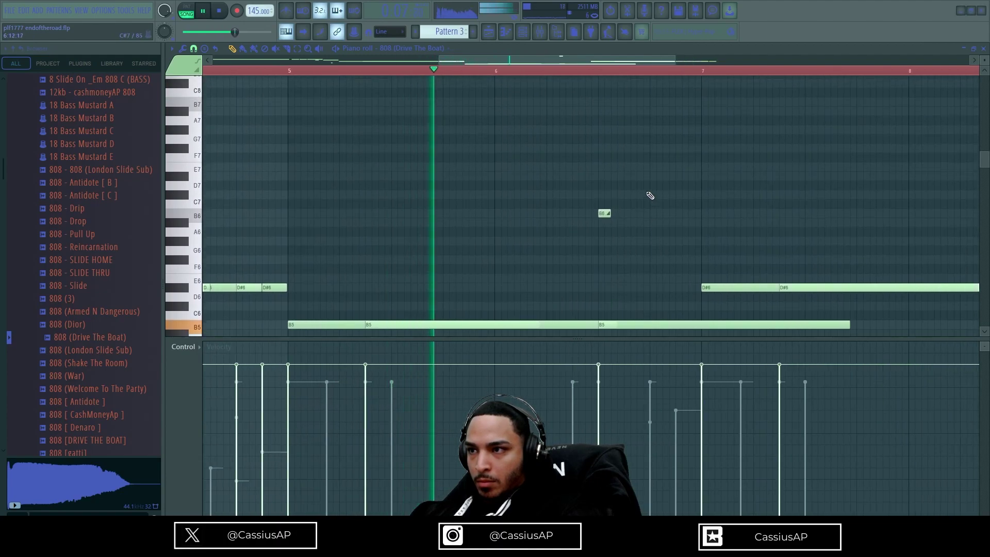
click(614, 197)
key(space)
click(618, 196)
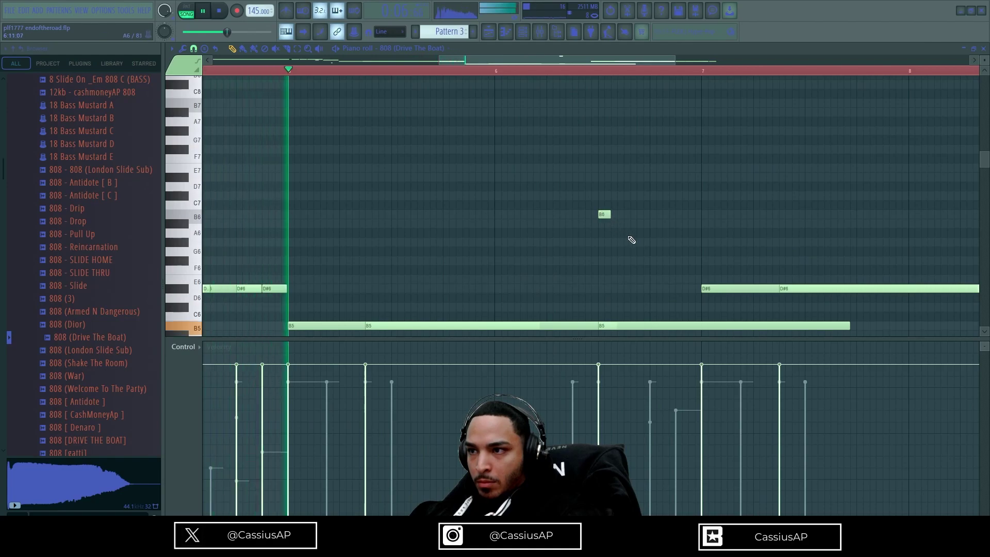
ctrl+scroll(606, 217, up, 2)
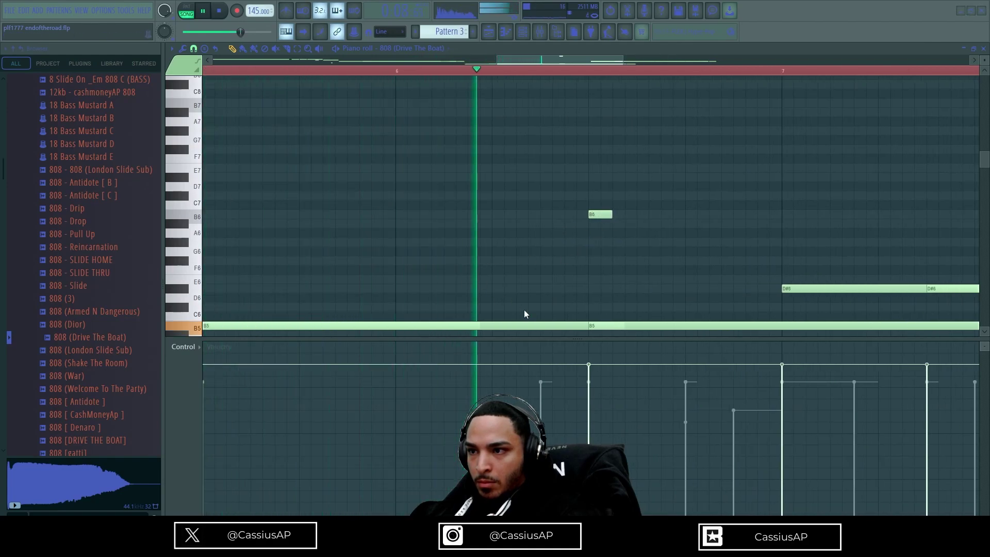
key(space)
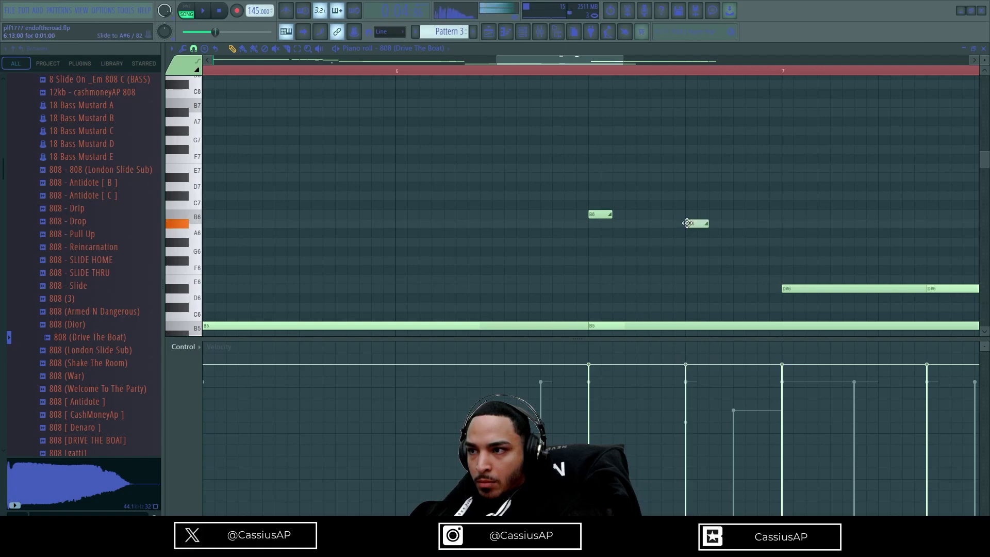
ctrl+scroll(689, 224, down, 4)
key(space)
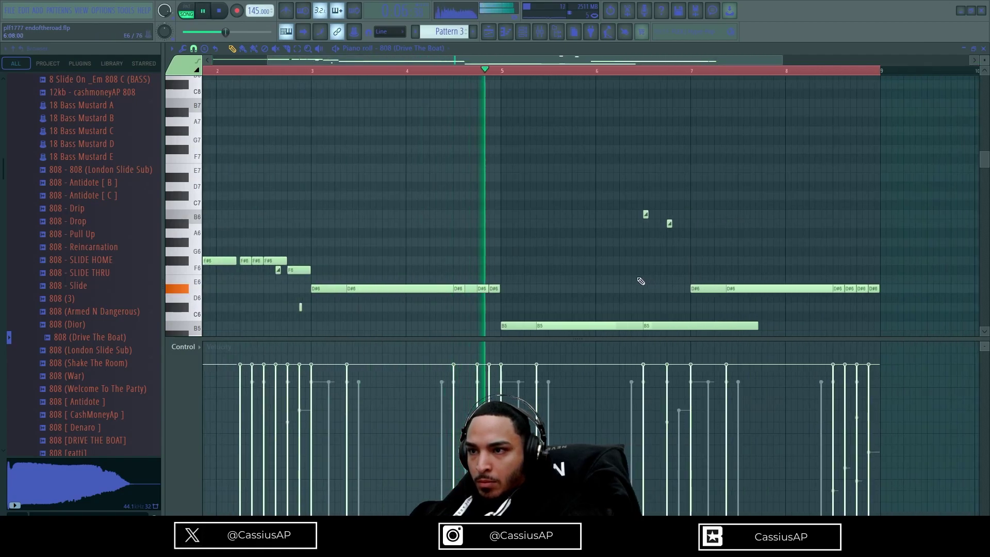
- Try the A#6 slide note earlier at 6:11:12 and return it to 6:13
ctrl+scroll(637, 248, up, 4)
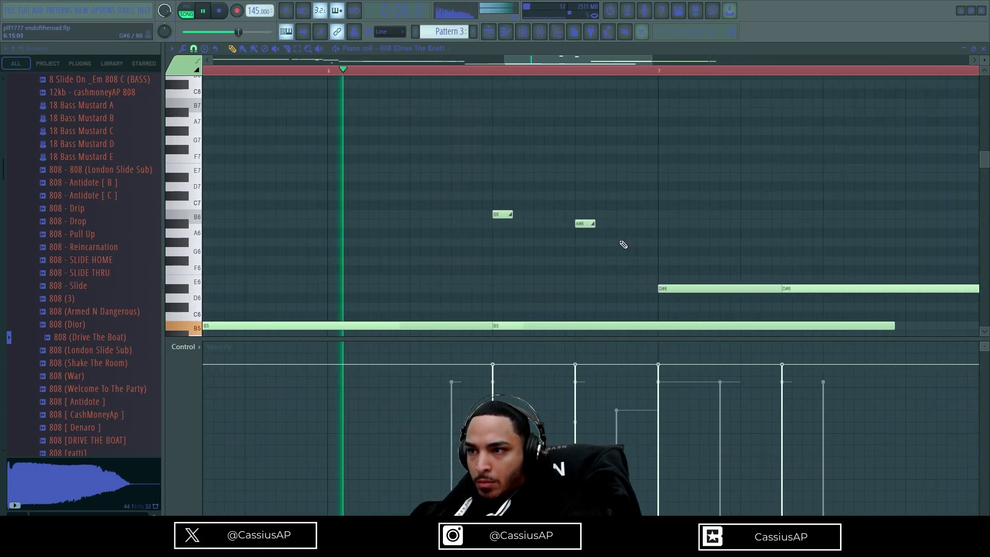
click(618, 243)
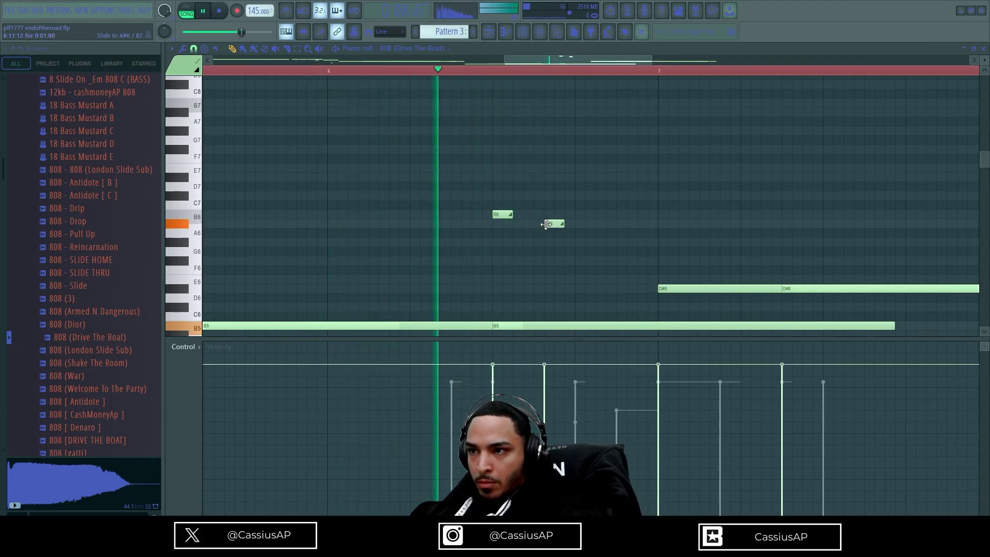
drag(549, 223, 588, 233)
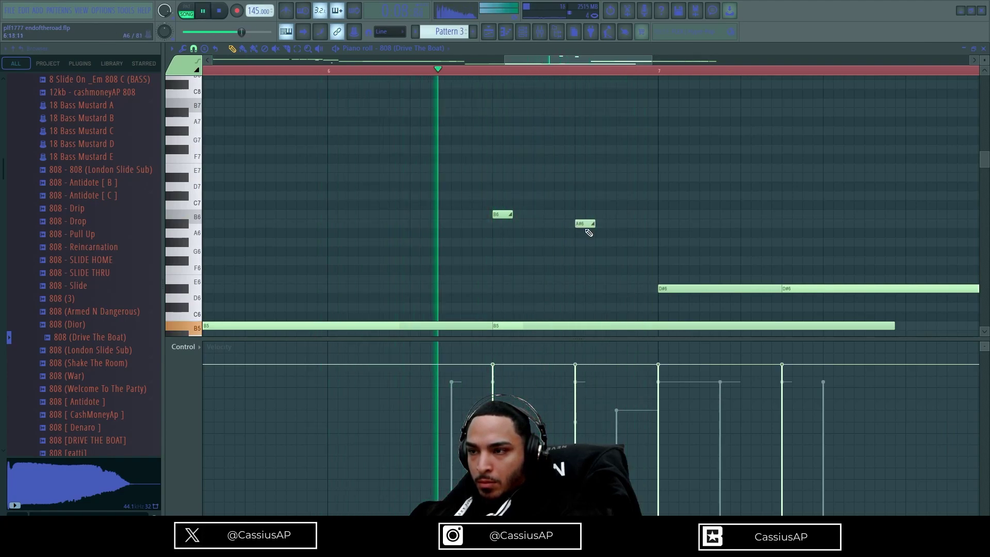
- Try an extra long B5 note at 6:15, and try the D#6 note at the start of bar 7 on E6 before returning it
drag(547, 298, 617, 329)
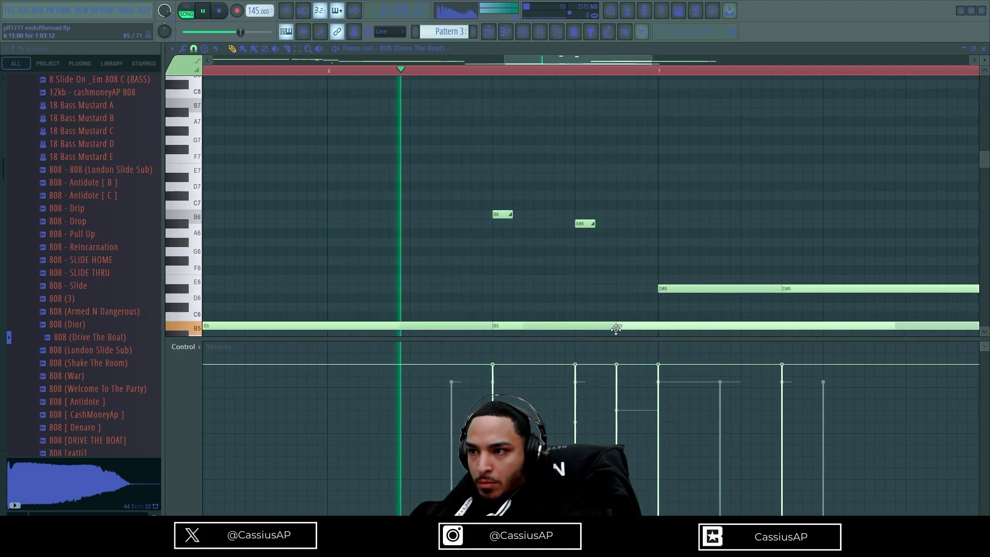
scroll(621, 322, down, 4)
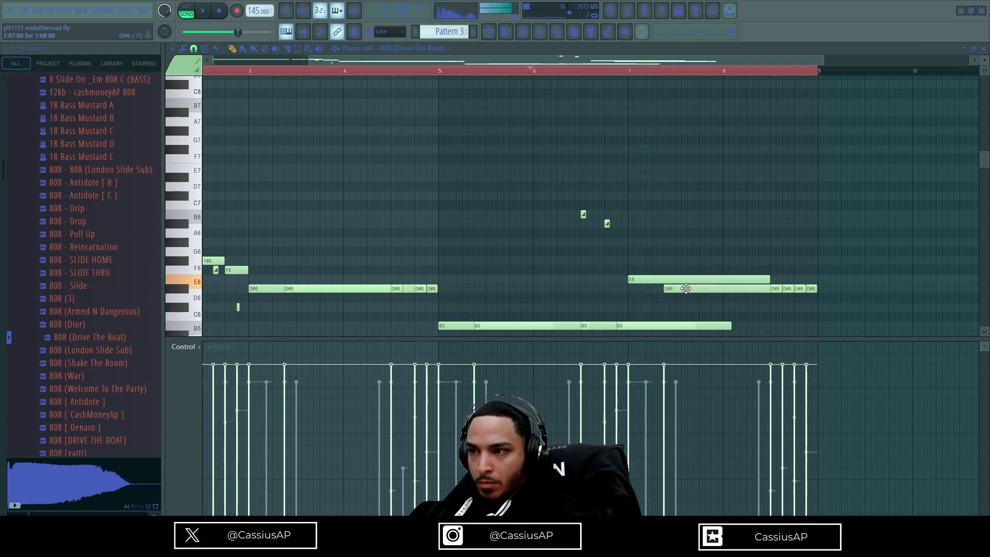
key(space)
drag(656, 280, 655, 289)
click(654, 290)
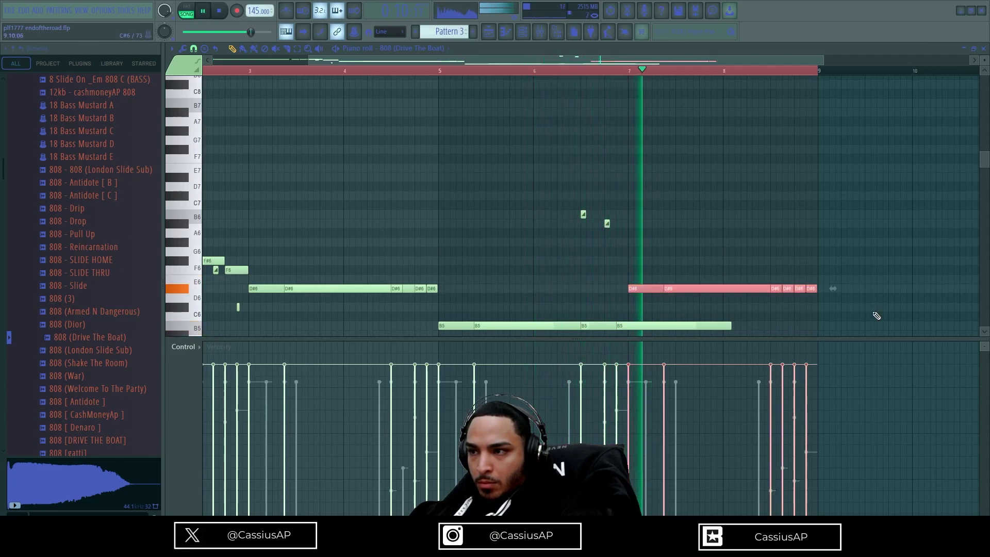
drag(554, 203, 555, 204)
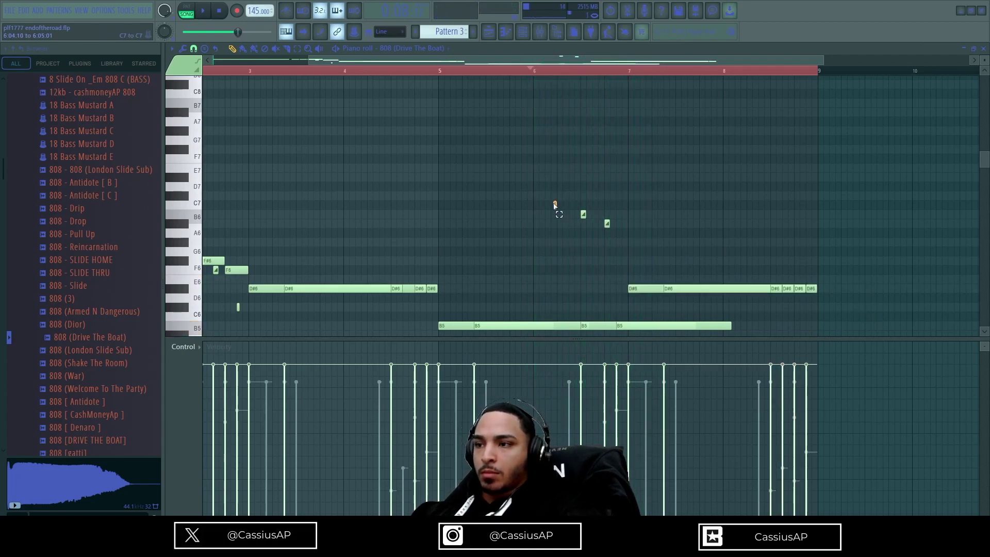
- Delete the extra B5 note at 6:15
scroll(623, 266, up, 4)
right_click(604, 272)
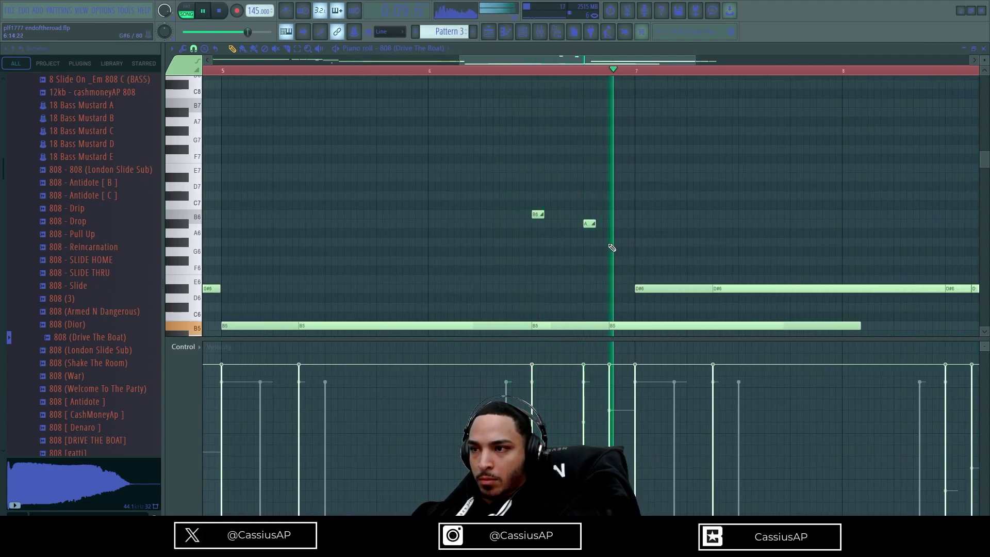
right_click(651, 326)
scroll(664, 298, down, 3)
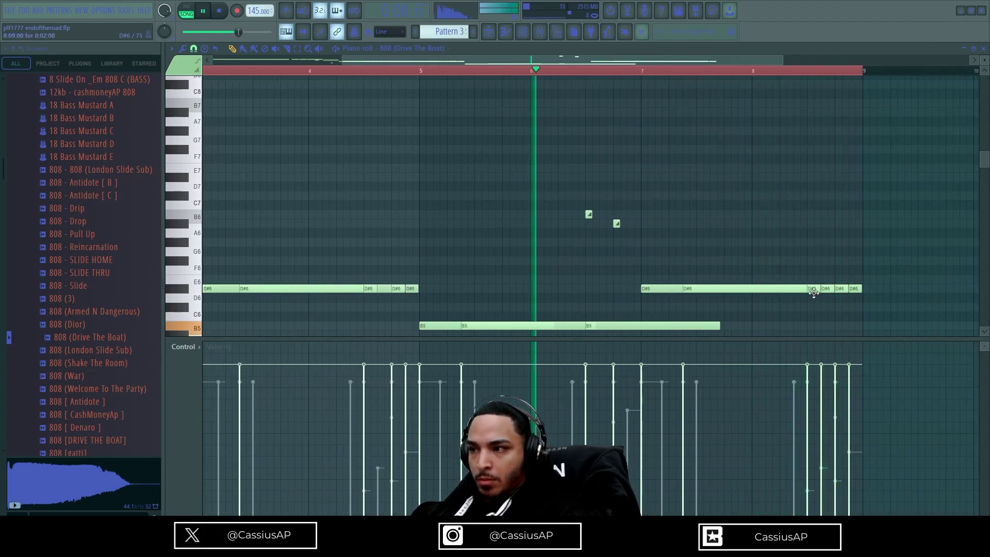
- Select the D#6 notes in bars 7 and 8, play from bar 5, and remove the D#6 note at 7:07
key(space)
drag(641, 248, 940, 302)
key(space)
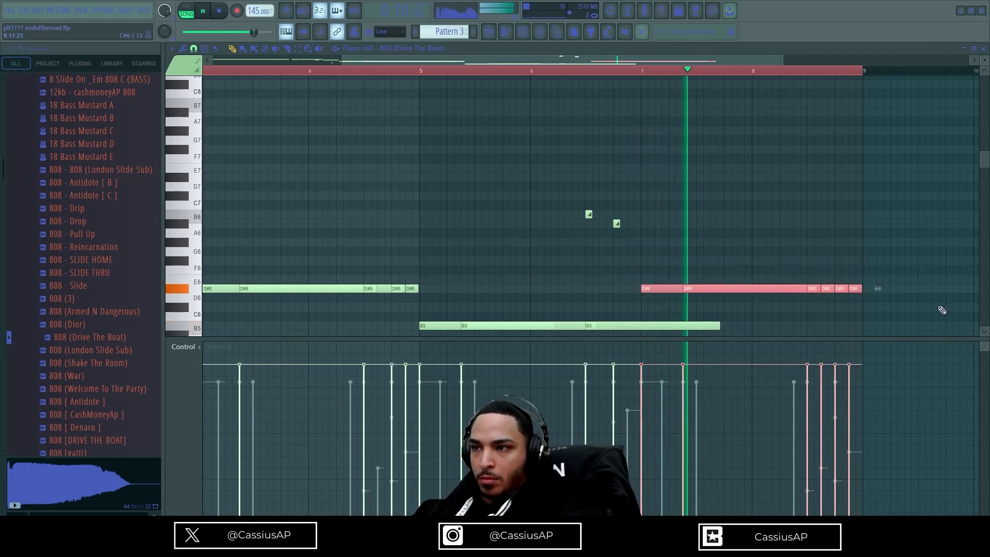
click(419, 69)
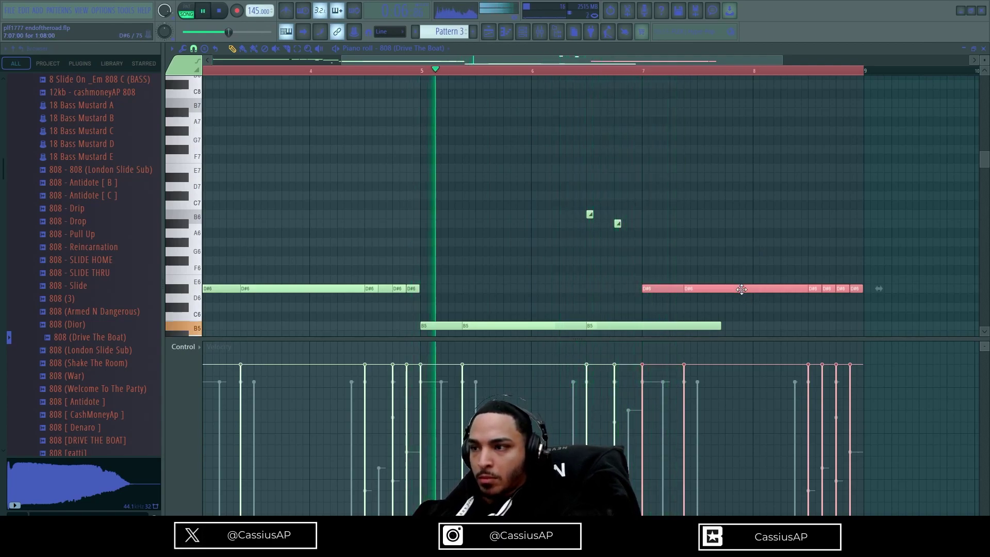
scroll(732, 289, up, 3)
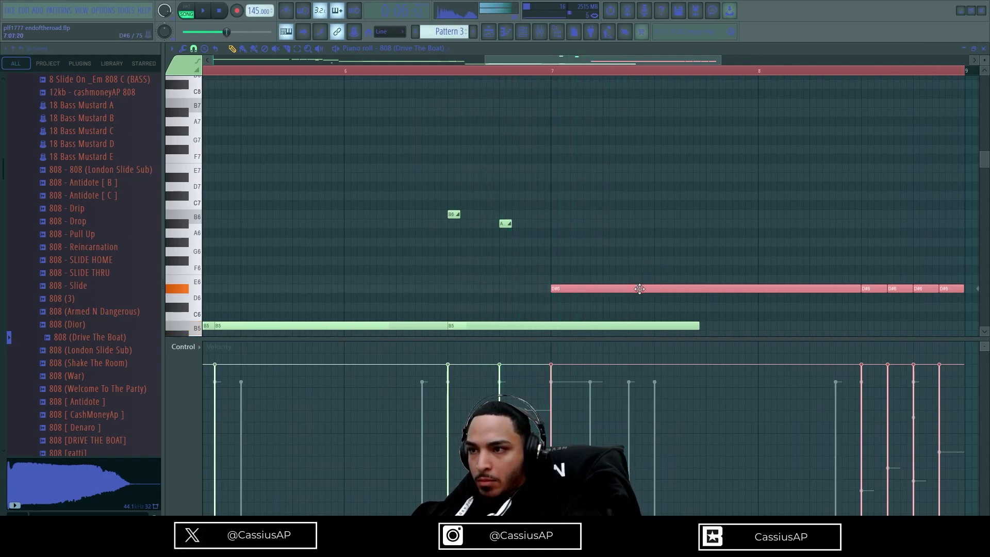
- Move the bar 7 and 8 notes up to F#6, and place the long note starting bar 7 on B5
key(space)
drag(642, 288, 642, 259)
key(space)
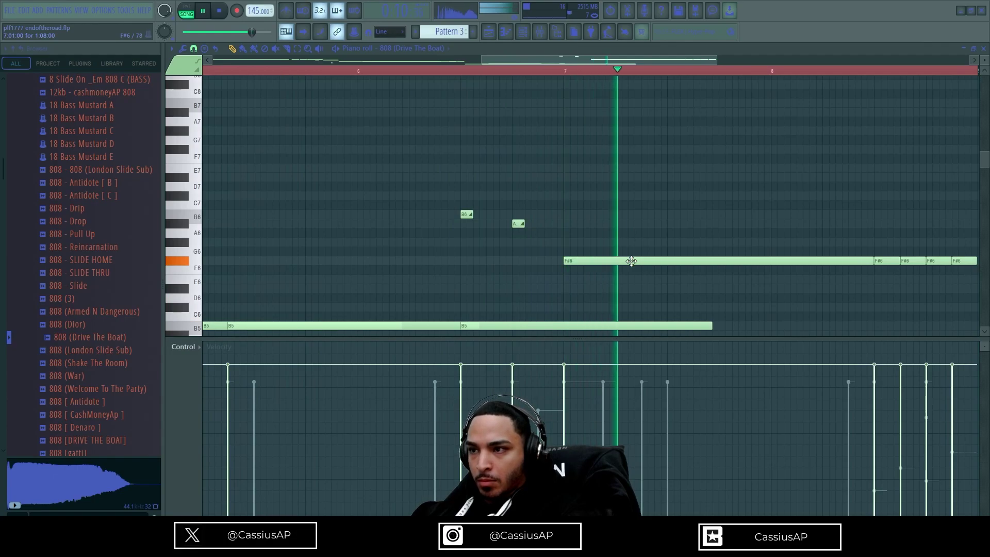
mouse_move(631, 260)
mouse_down()
mouse_move(632, 219)
mouse_move(644, 200)
mouse_move(647, 219)
mouse_move(650, 211)
mouse_up()
key(space)
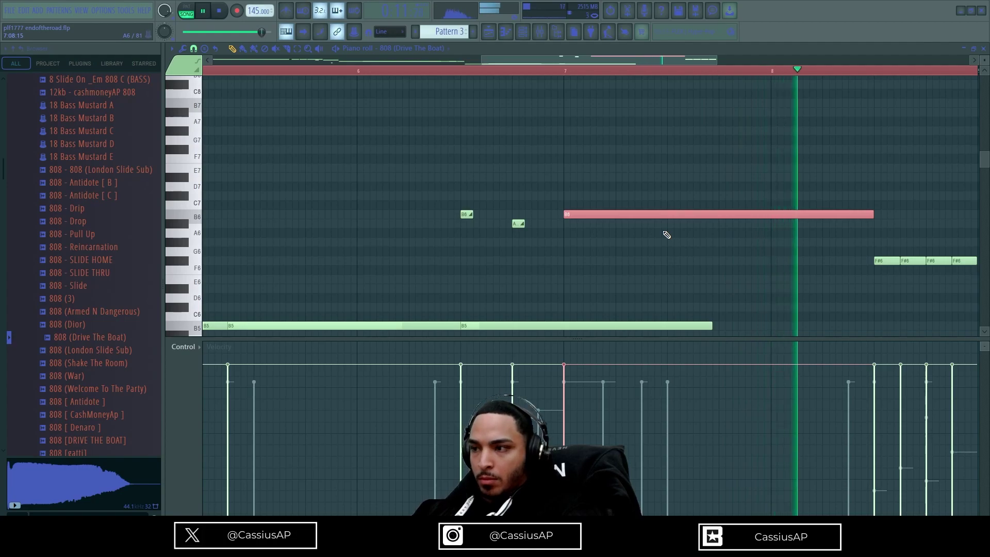
key(ctrl+Down)
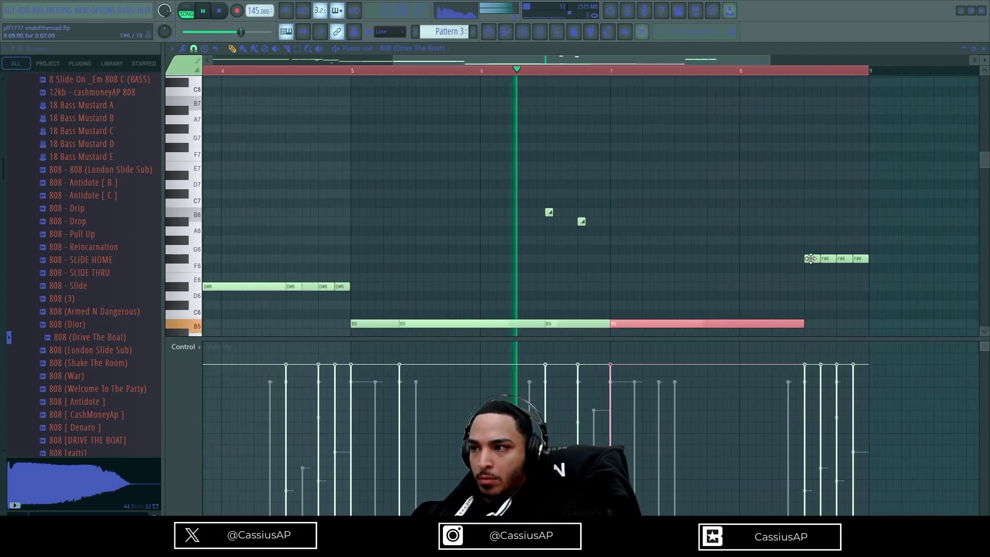
- Lower the four short F#6 notes at the end of bar 8 to B5 and give them a rising velocity ramp
click(811, 259)
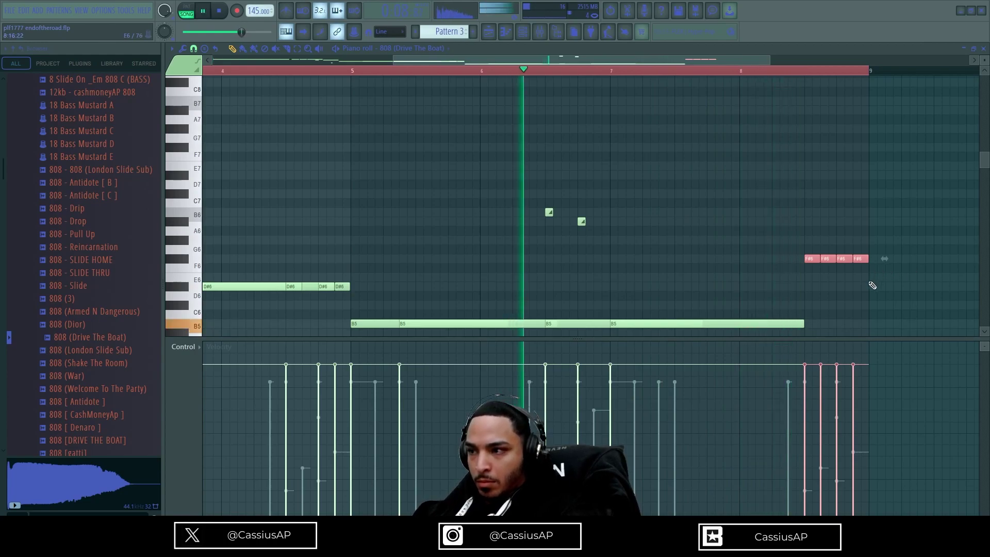
key(Down)
key(Down)
key(Down)
key(Down)
key(Down)
key(Down)
key(Down)
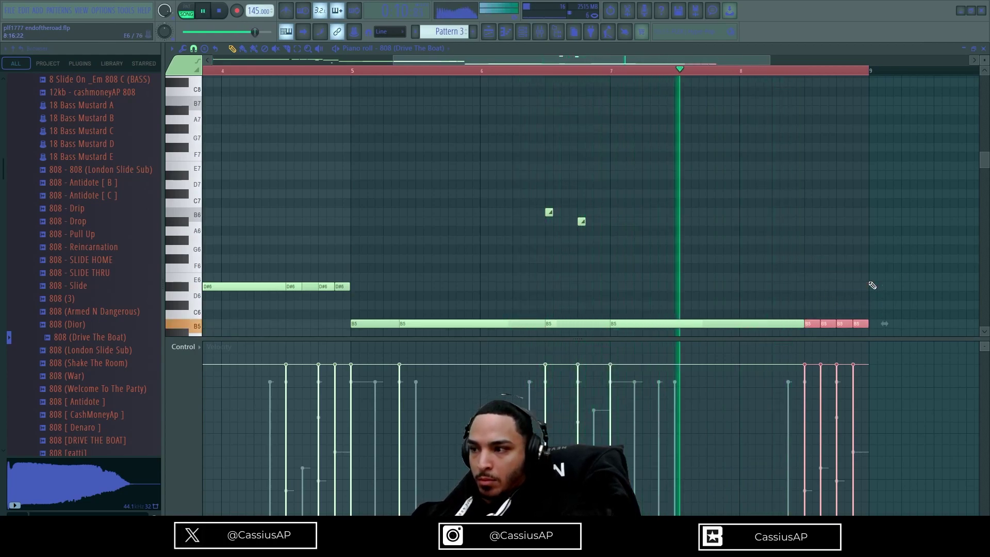
mouse_move(804, 376)
mouse_down()
mouse_move(868, 354)
mouse_move(854, 359)
mouse_up()
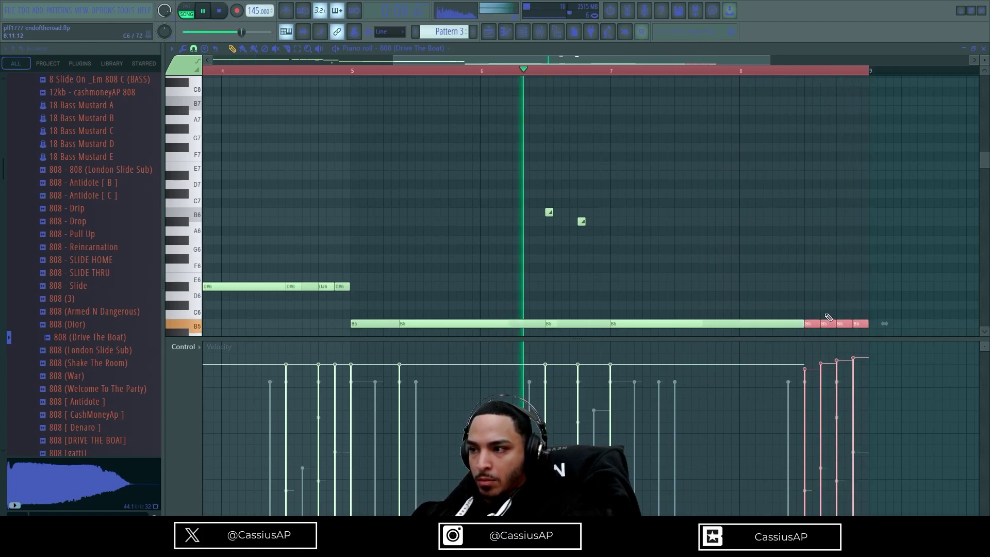
- Lower the four short notes at the end of bar 8 to A#5 and play them back
scroll(826, 316, up, 2)
click(671, 71)
scroll(831, 321, up, 2)
key(ctrl+d)
key(space)
drag(794, 331, 794, 312)
drag(858, 304, 835, 317)
key(space)
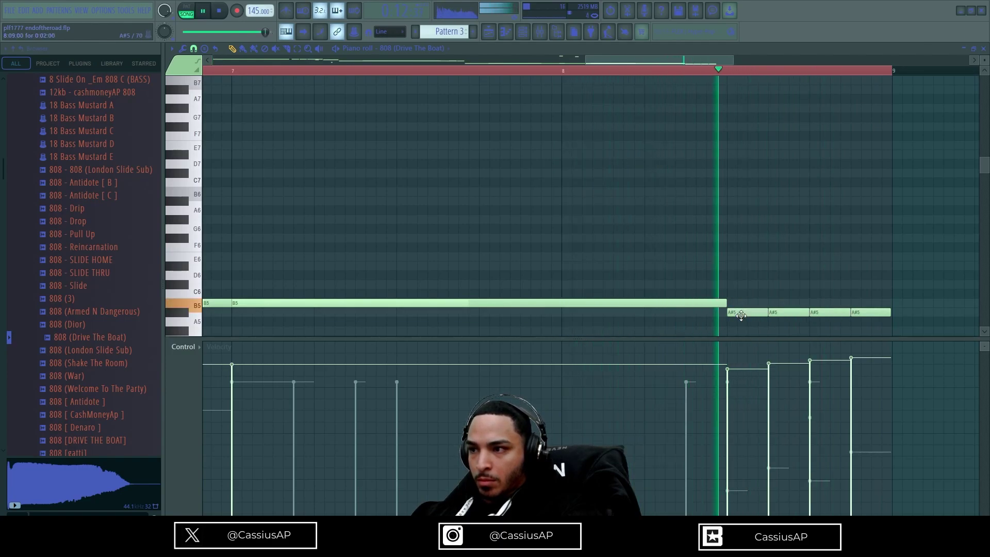
- Raise the first and third of the four short bar 8 notes to B5, keeping the other two on A#5
mouse_move(745, 303)
mouse_down()
mouse_move(754, 294)
mouse_move(755, 303)
mouse_up()
key(space)
drag(900, 290, 774, 336)
key(space)
scroll(766, 317, down, 3)
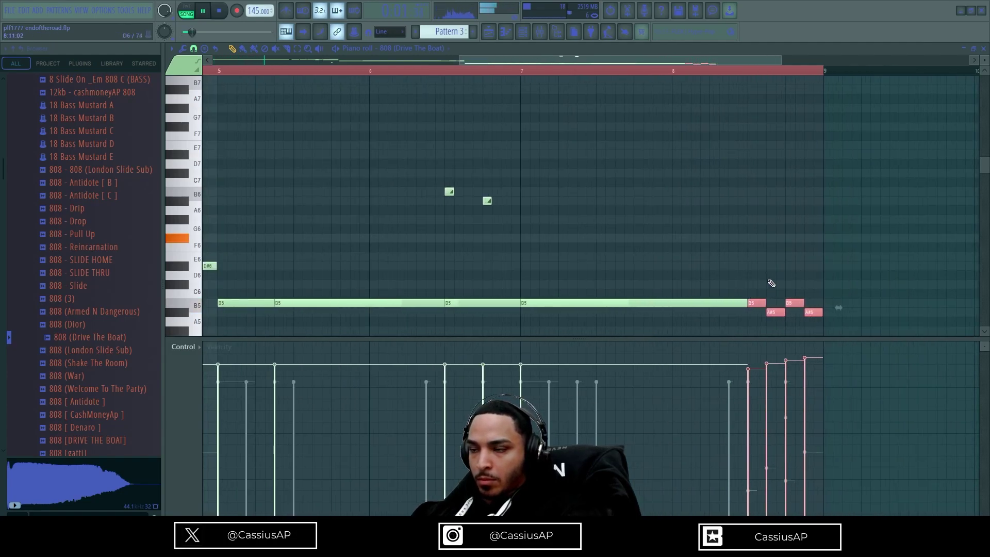
- Select all the 808 notes and delete the short F#6 note at 2:07
key(ctrl+a)
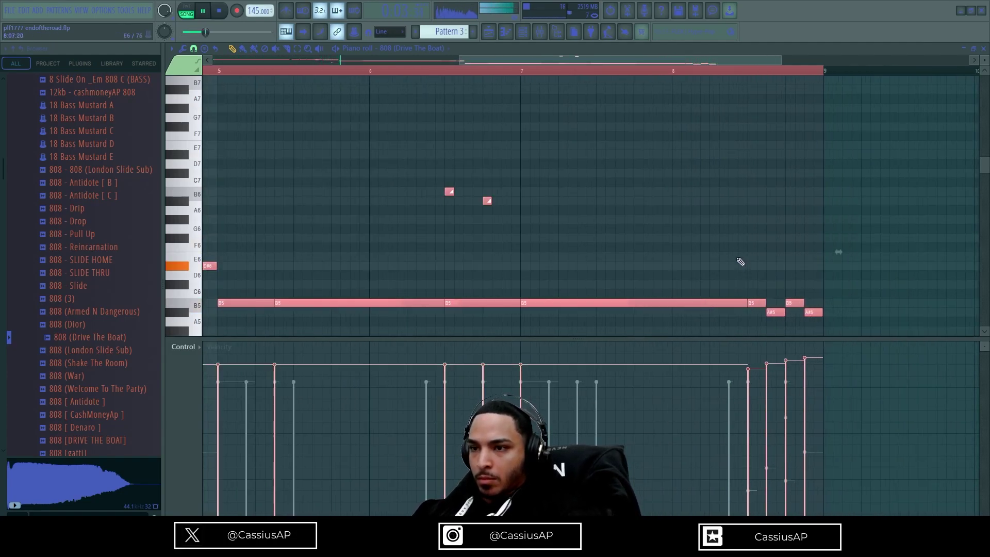
scroll(600, 252, down, 3)
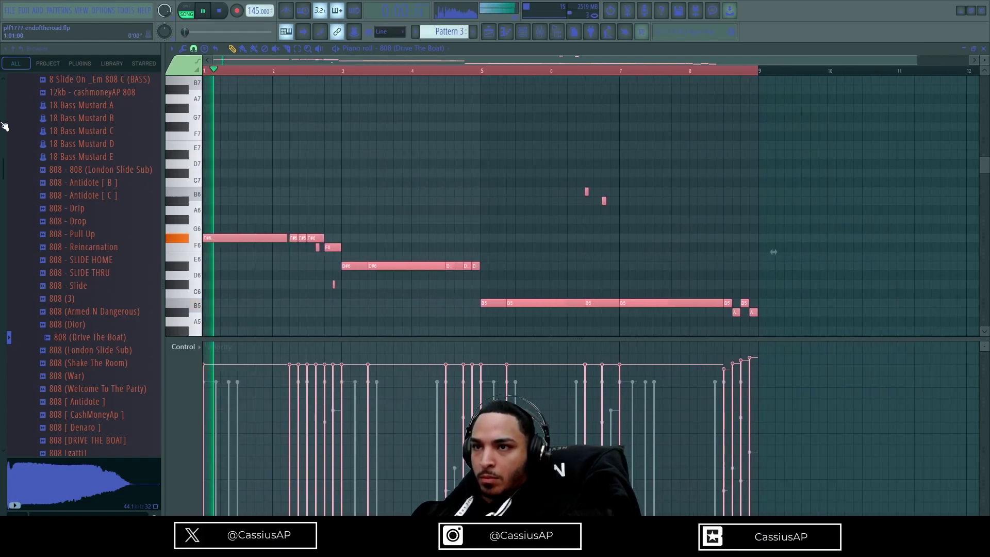
scroll(212, 173, up, 3)
right_click(310, 242)
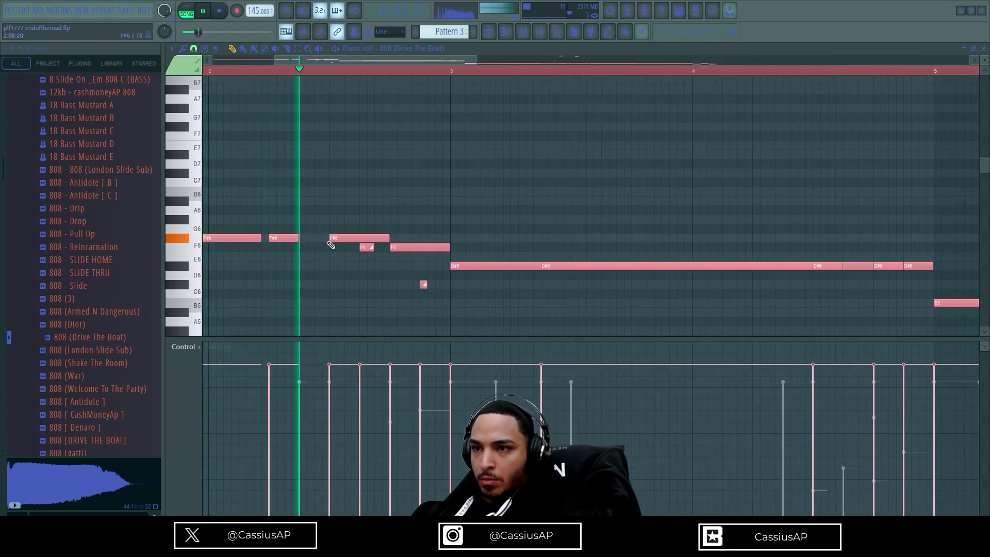
- Add a two-step B5 note at 8:03 and raise the velocity of the short B5 note at 8:09
scroll(361, 254, down, 3)
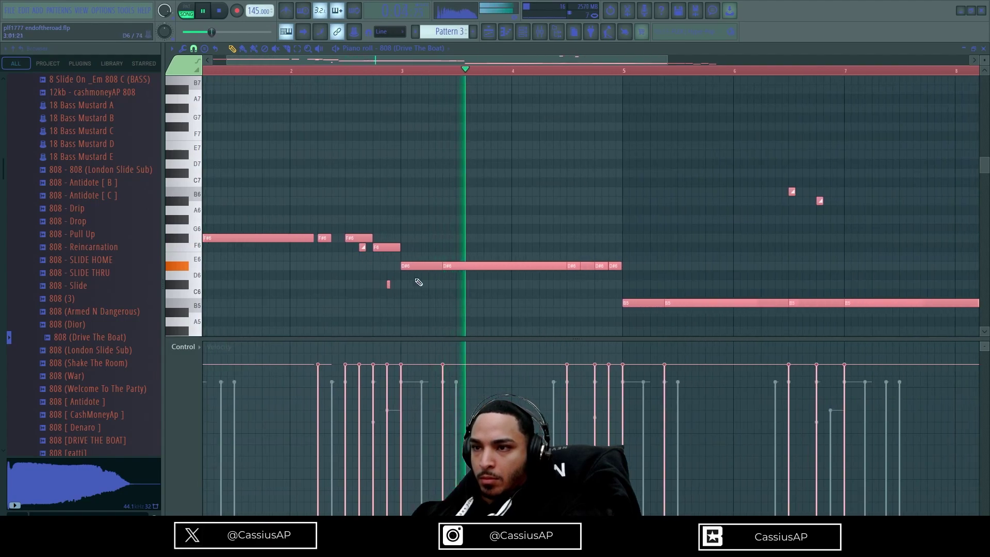
scroll(643, 294, up, 3)
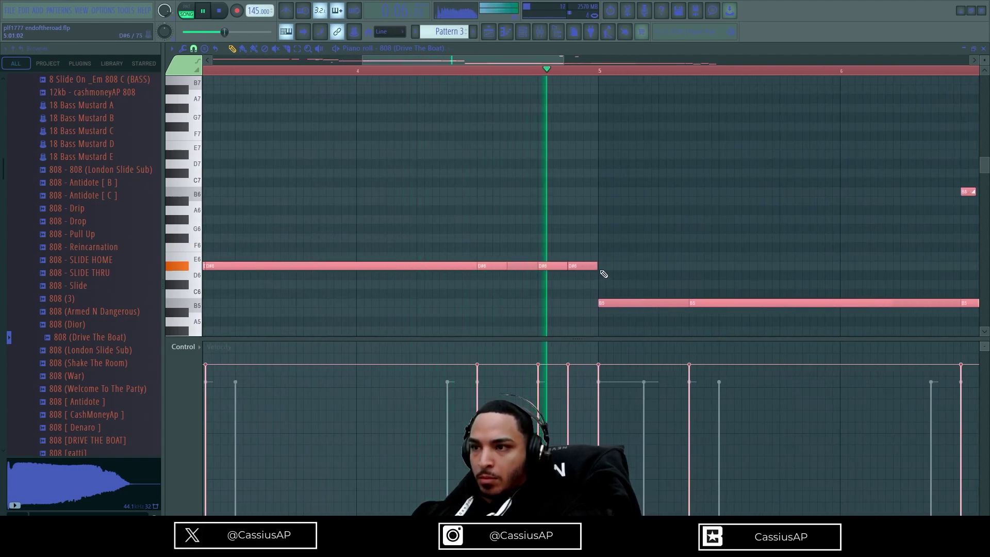
scroll(603, 274, down, 4)
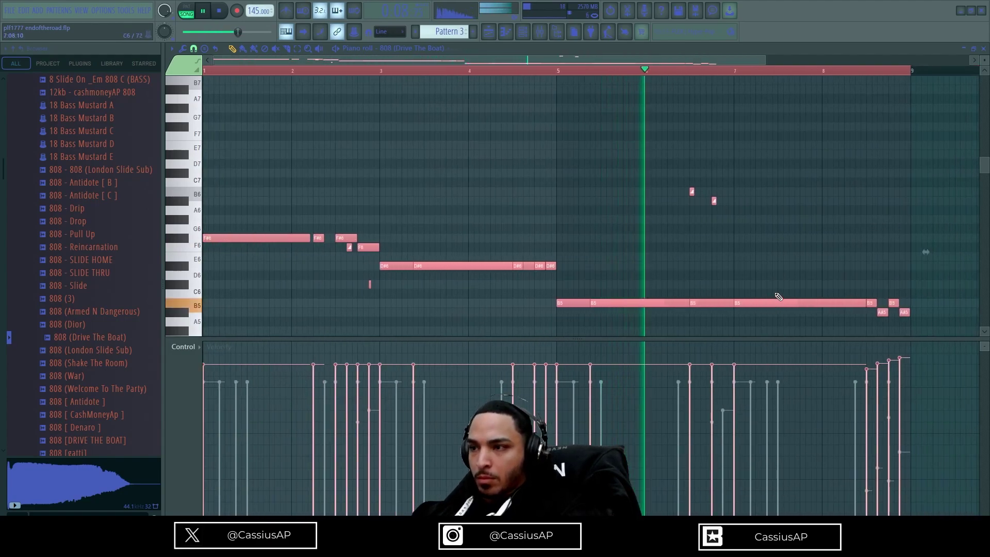
scroll(836, 280, up, 3)
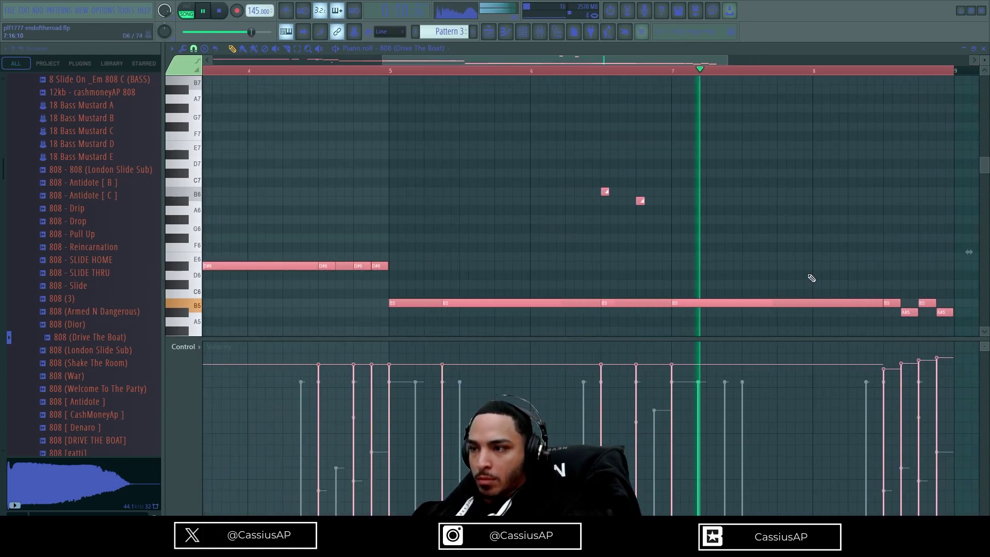
scroll(812, 280, down, 3)
scroll(907, 292, up, 3)
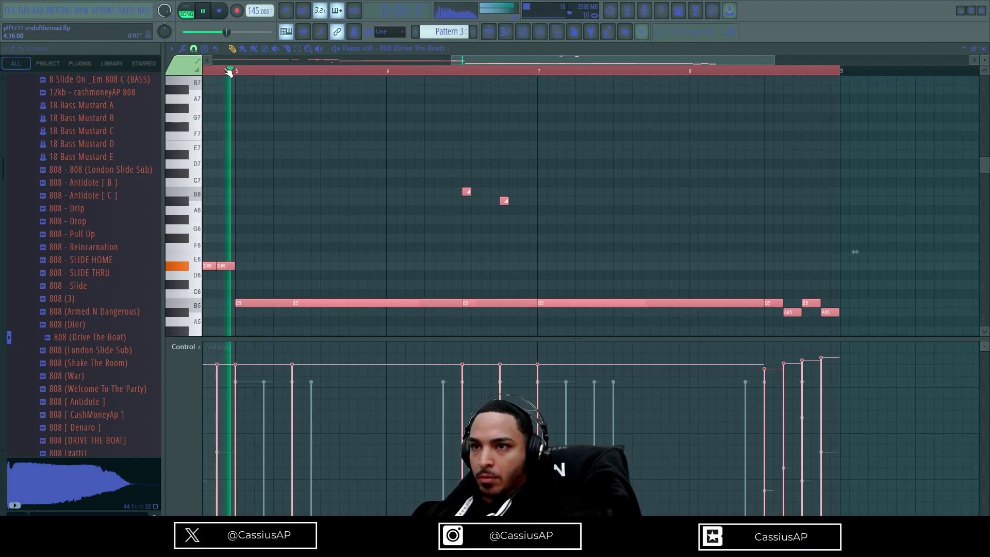
scroll(737, 276, up, 2)
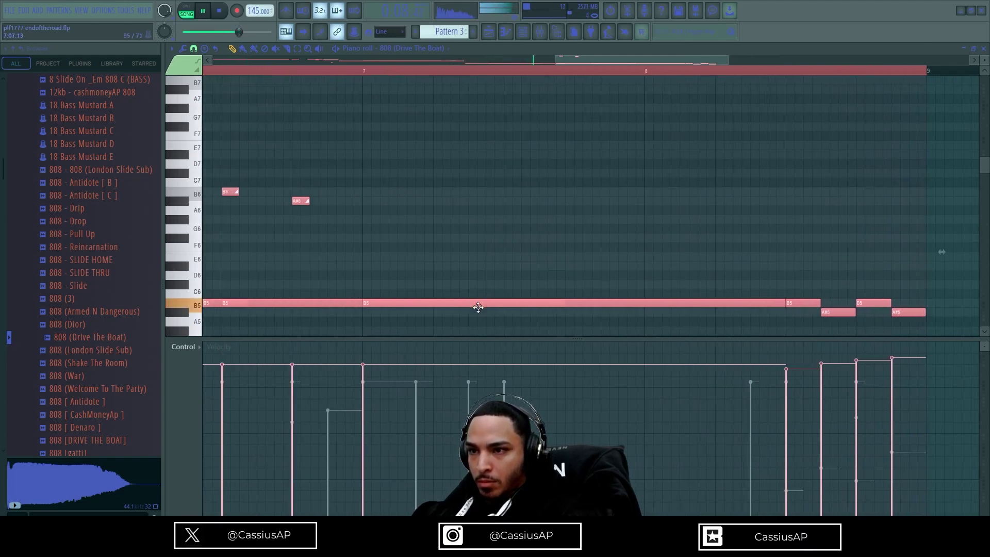
click(611, 303)
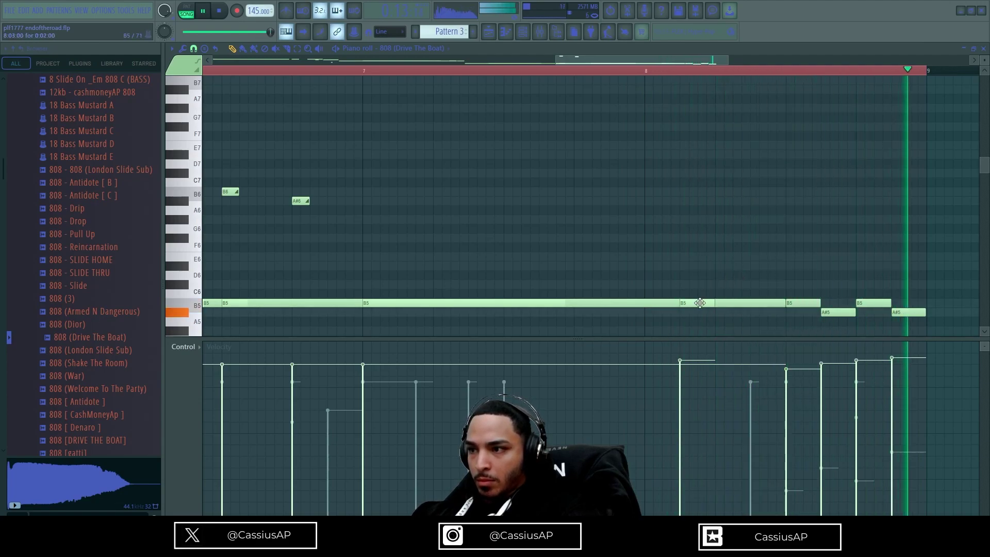
key(space)
scroll(812, 303, up, 4)
key(space)
key(space)
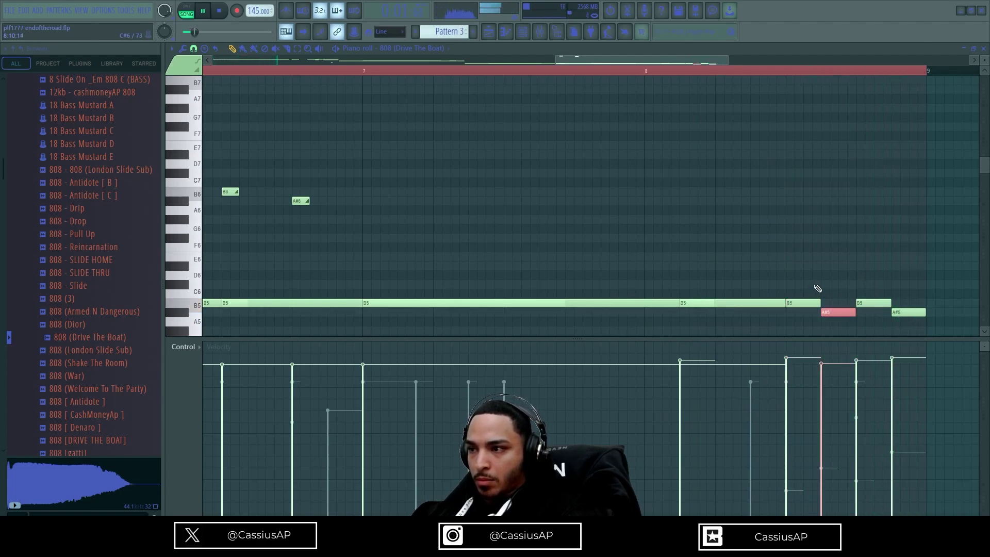
- Select the last four bar 8 notes, show their Pan values, and pan both A#5 notes right and the B5 between them left
drag(816, 287, 937, 331)
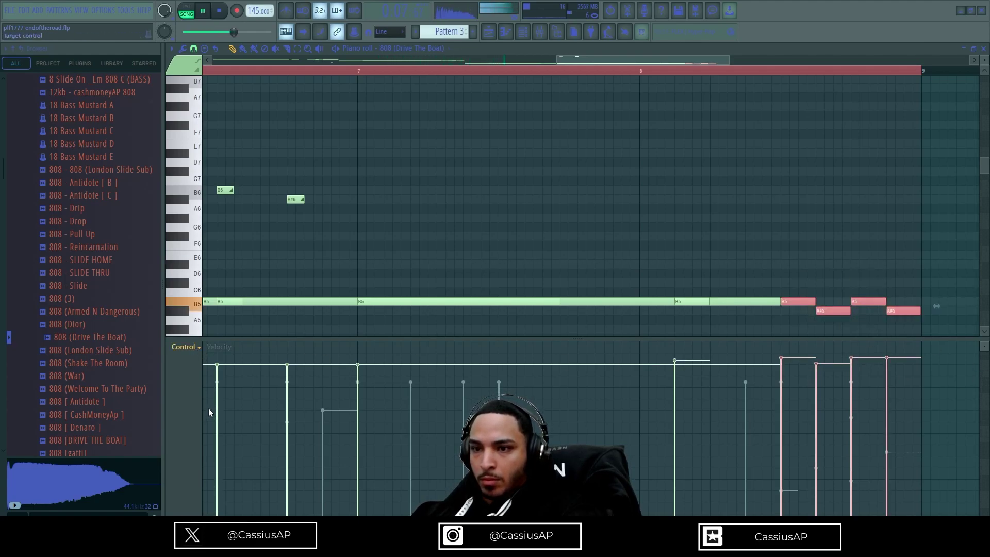
click(209, 376)
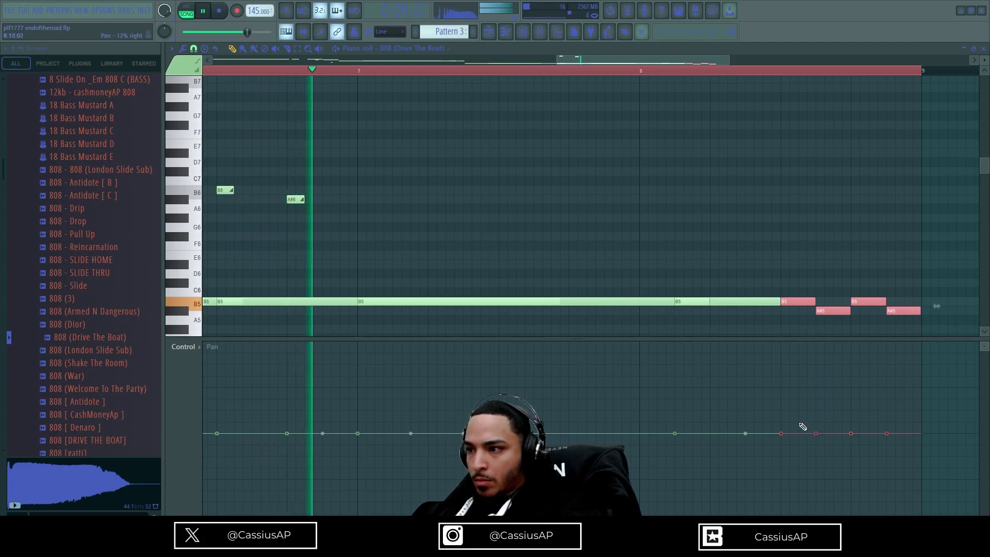
click(816, 416)
click(886, 417)
click(851, 439)
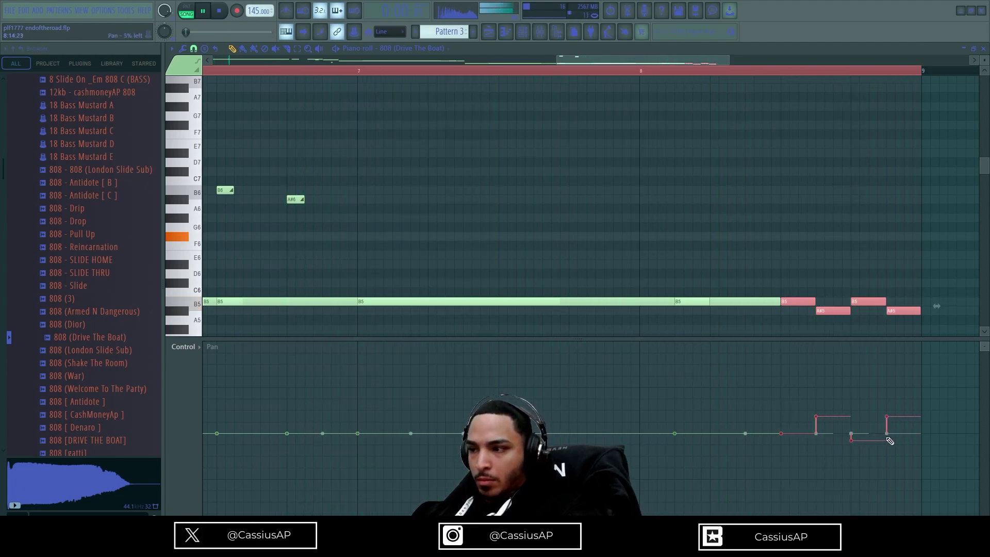
- Reverse the panning of the last three bar 8 notes, with both A#5 notes left and the B5 between them right
click(819, 452)
click(853, 419)
click(890, 448)
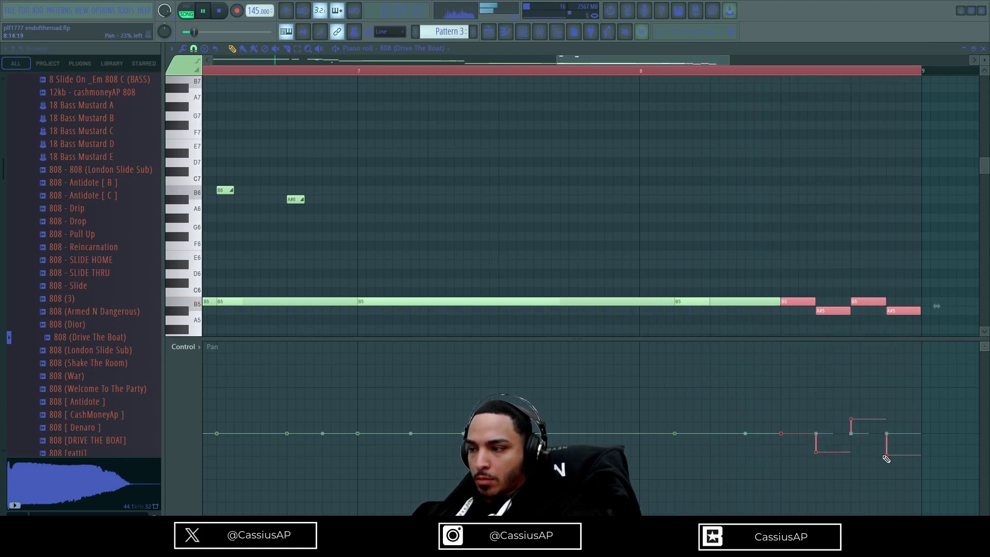
ctrl+scroll(572, 210, down, 5)
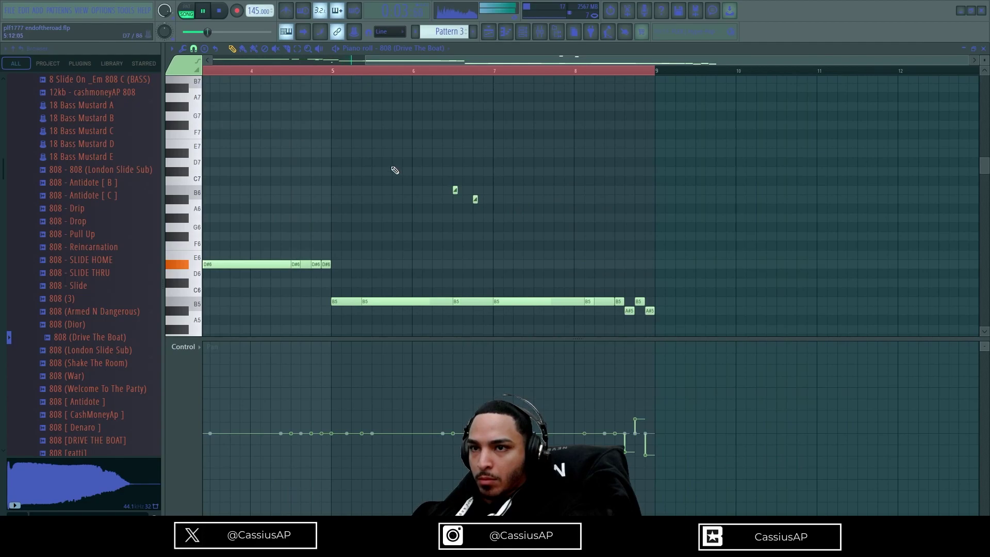
- Reopen the 808's piano roll from the channel rack and lower all its notes by one octave
click(522, 32)
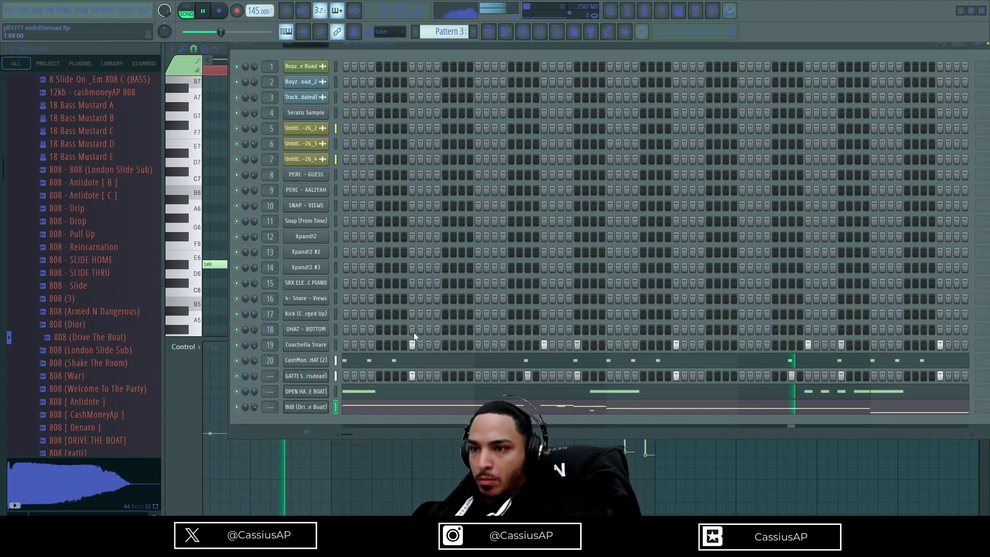
click(371, 410)
key(ctrl+a)
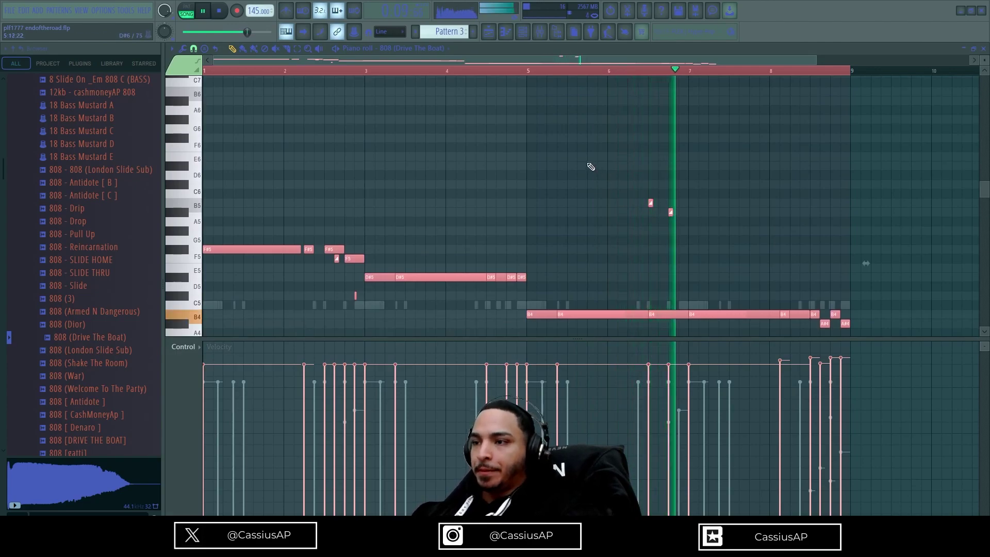
key(ctrl+d)
ctrl+scroll(592, 195, down, 2)
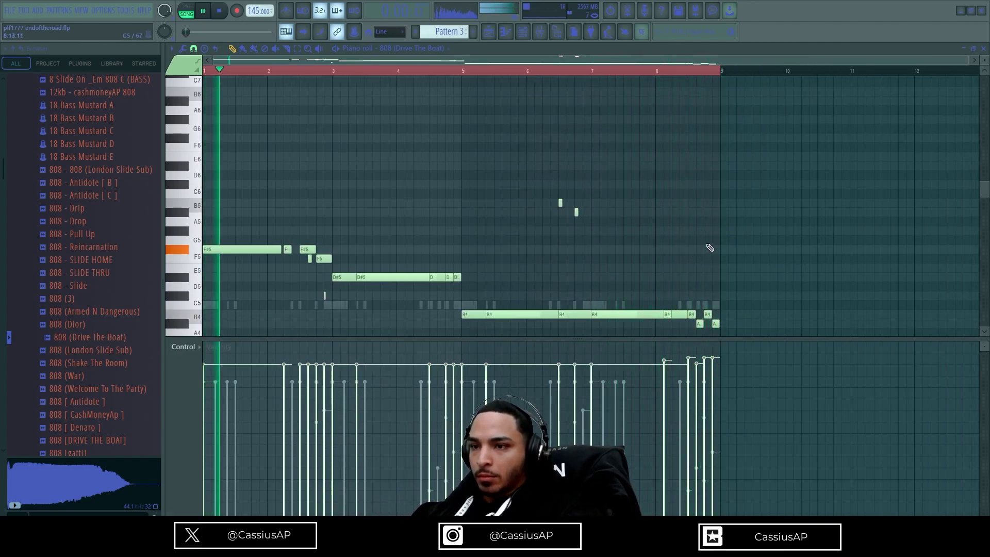
- Open the sample settings of the 808 (Drive The Boat) channel and raise its Trim in the precomputed effects
key(ctrl+a)
key(F6)
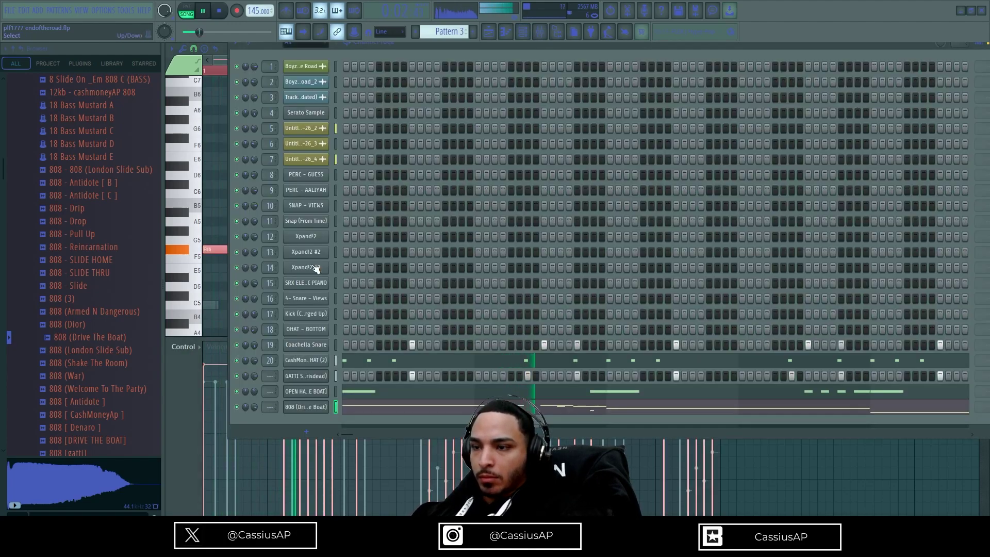
click(306, 408)
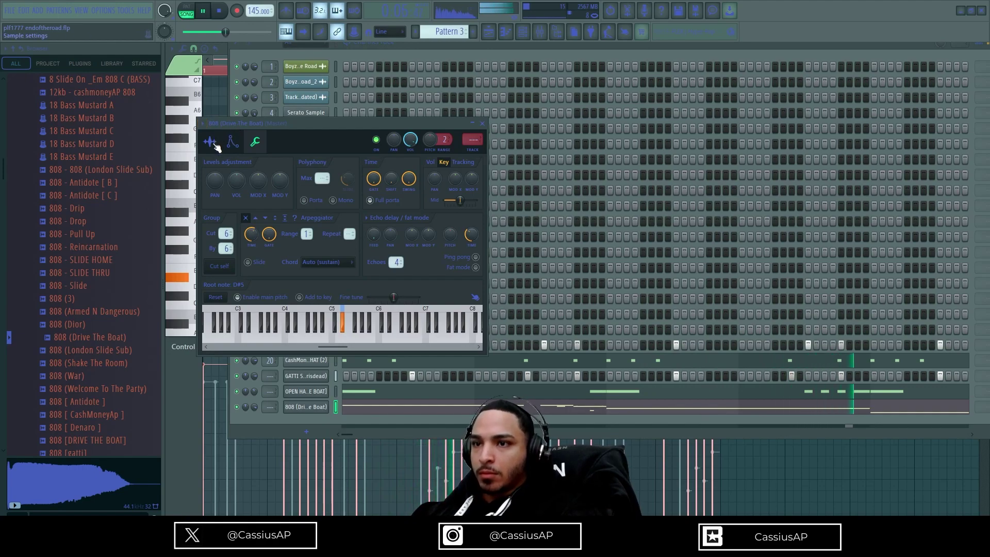
click(210, 141)
drag(471, 267, 471, 227)
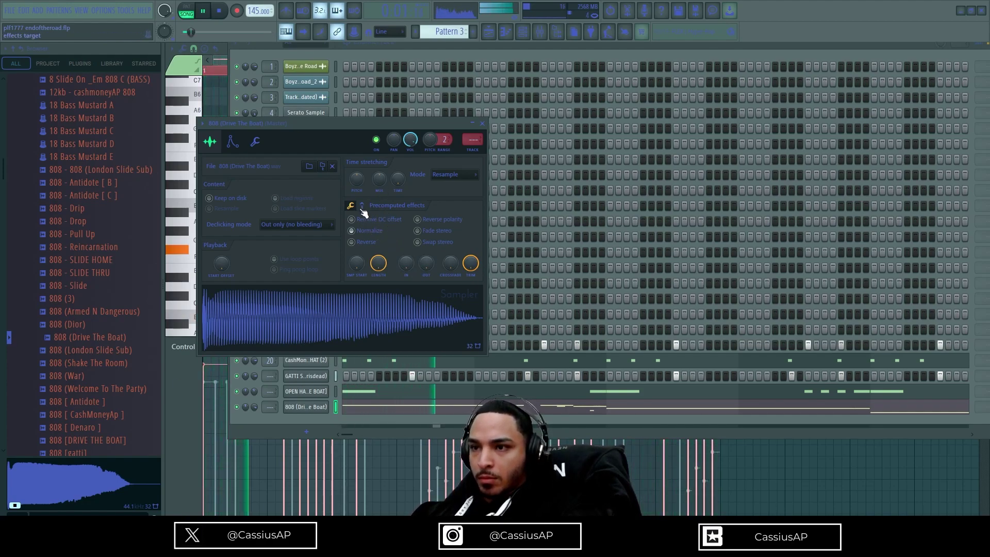
- Audition samples in the Kicks folder and add Kick (Welcome To The Party) as a new channel below the 808
click(18, 273)
click(58, 250)
click(66, 331)
click(67, 331)
click(95, 302)
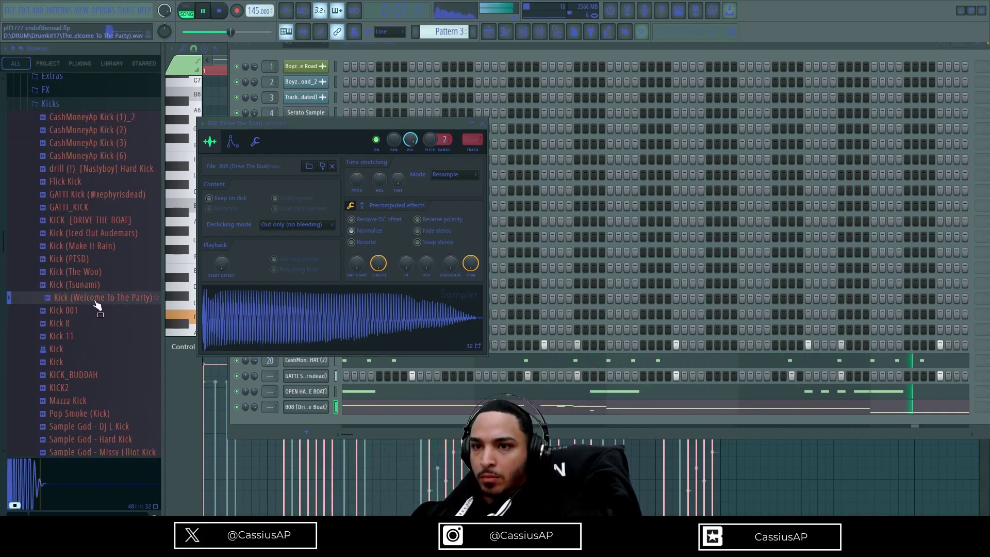
drag(293, 420, 295, 421)
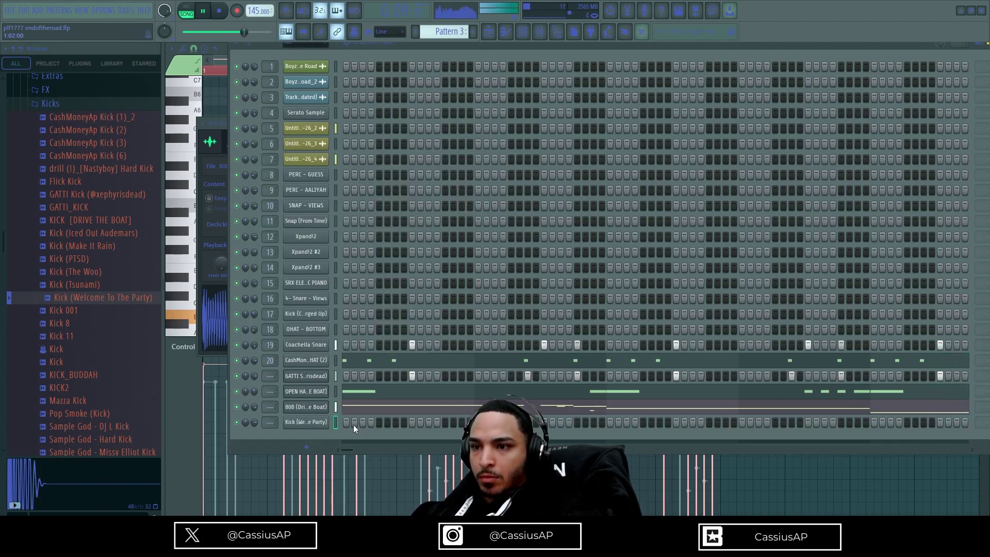
- Place hits for the new kick on steps 1, 25, 33 and 65 of Pattern 3
click(346, 422)
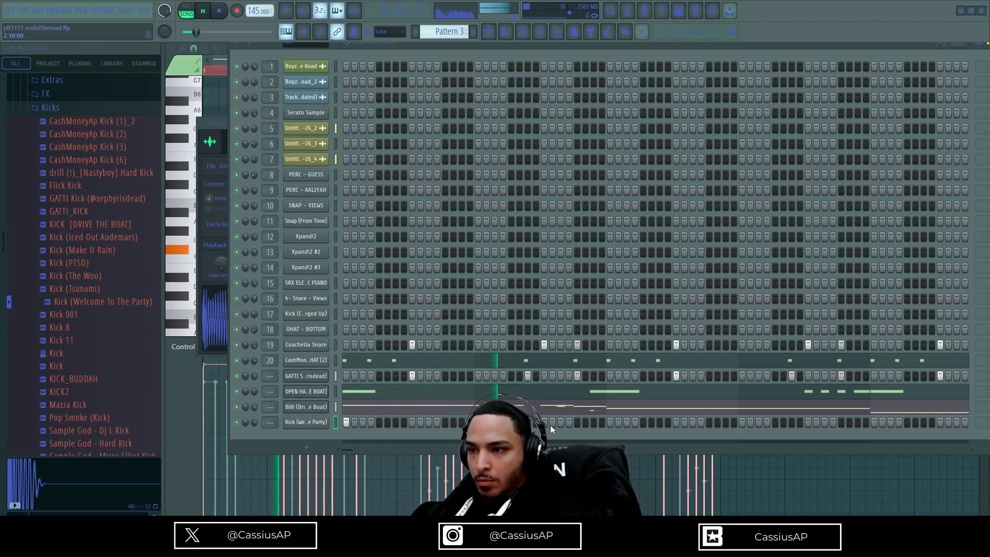
click(586, 421)
click(611, 423)
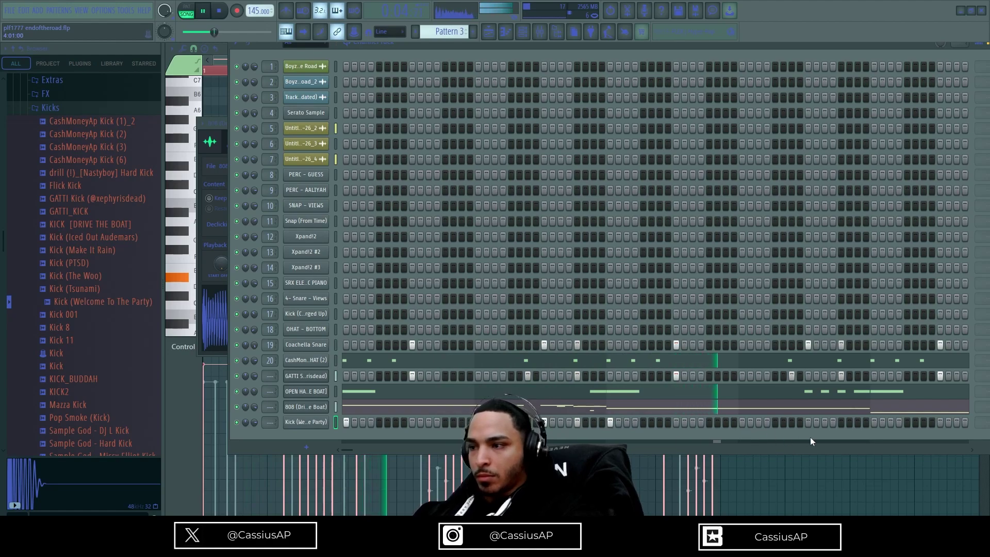
click(850, 422)
click(874, 422)
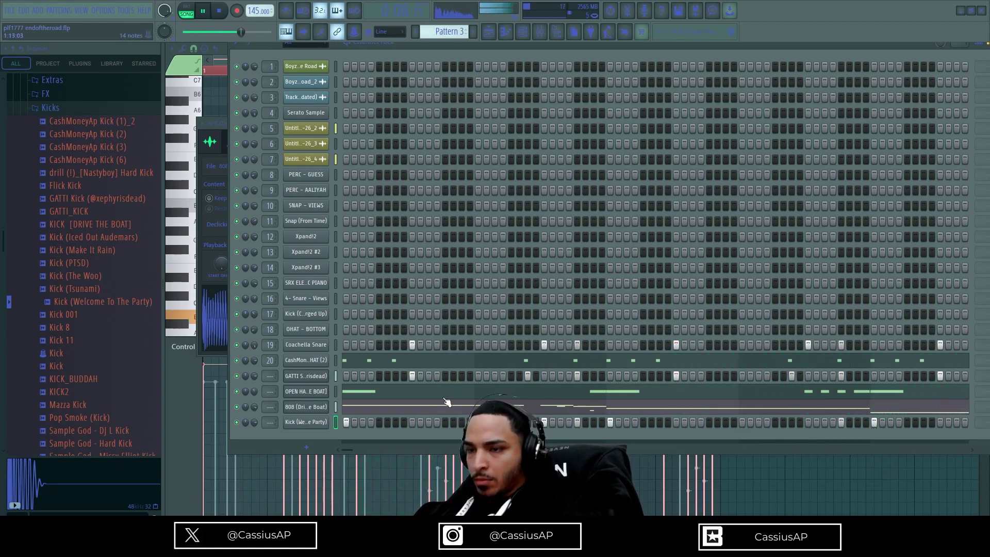
- In the piano roll of Kick (Welcome To The Party), duplicate the kick notes of bars 1–4 into bars 5–8
key(F7)
drag(555, 273, 278, 342)
right_click(466, 267)
drag(467, 269, 7, 312)
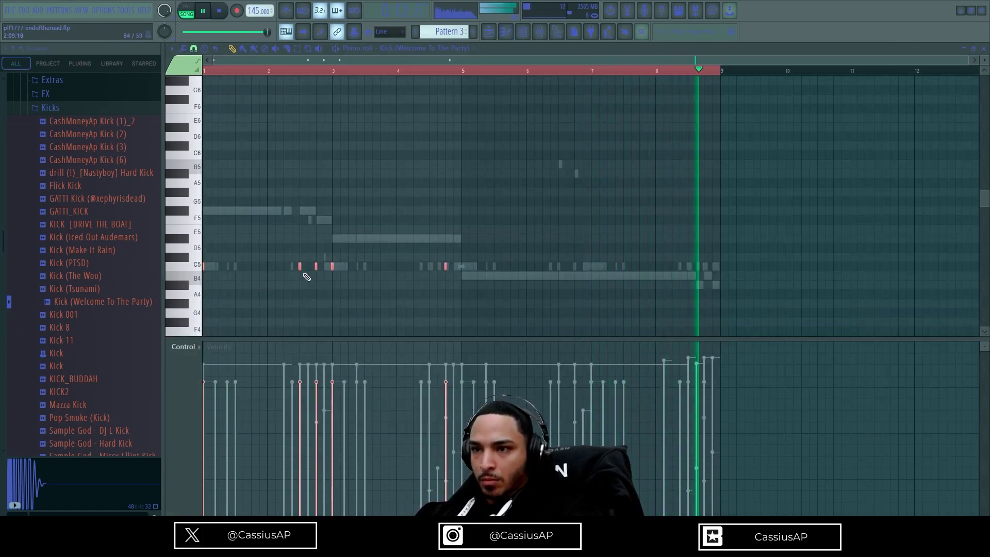
drag(302, 267, 560, 263)
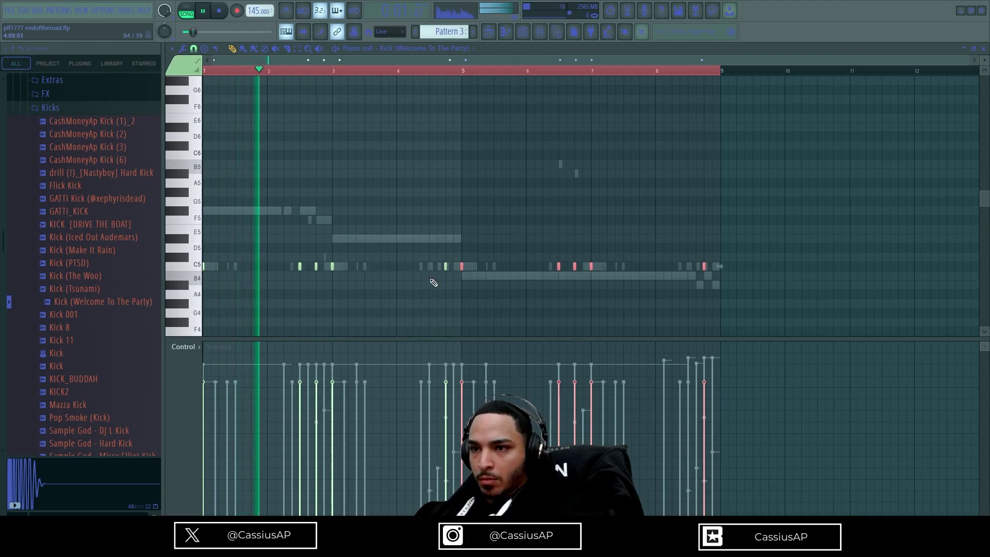
ctrl+click(377, 288)
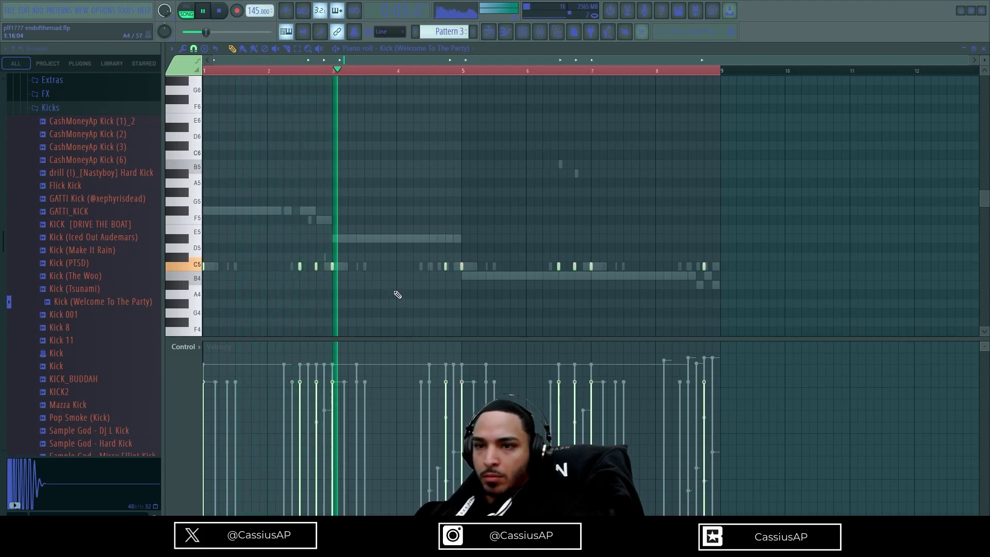
- Add a kick on beat 3 of bar 4 and fill bar 8 with kicks every half beat from beat 3
scroll(465, 297, up, 3)
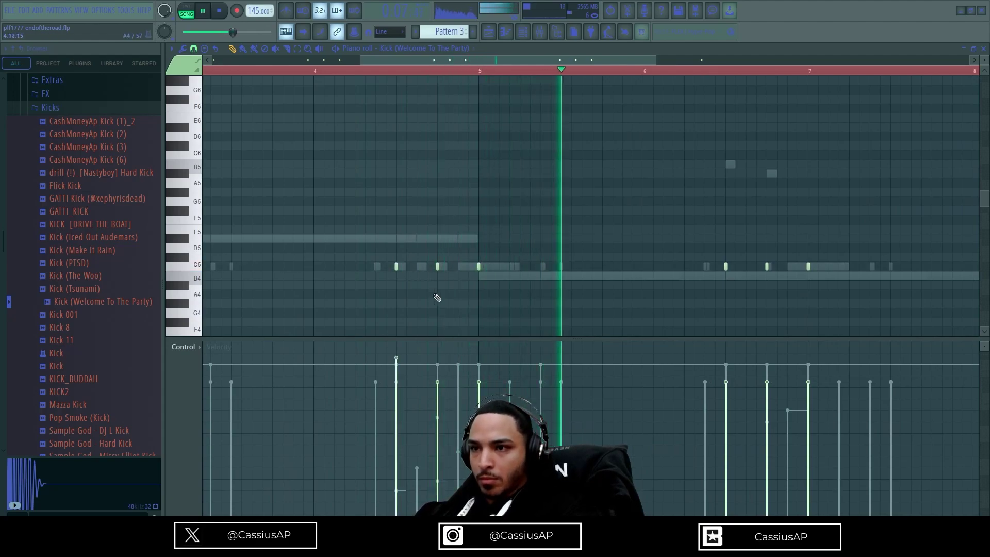
scroll(453, 283, down, 2)
scroll(824, 276, up, 2)
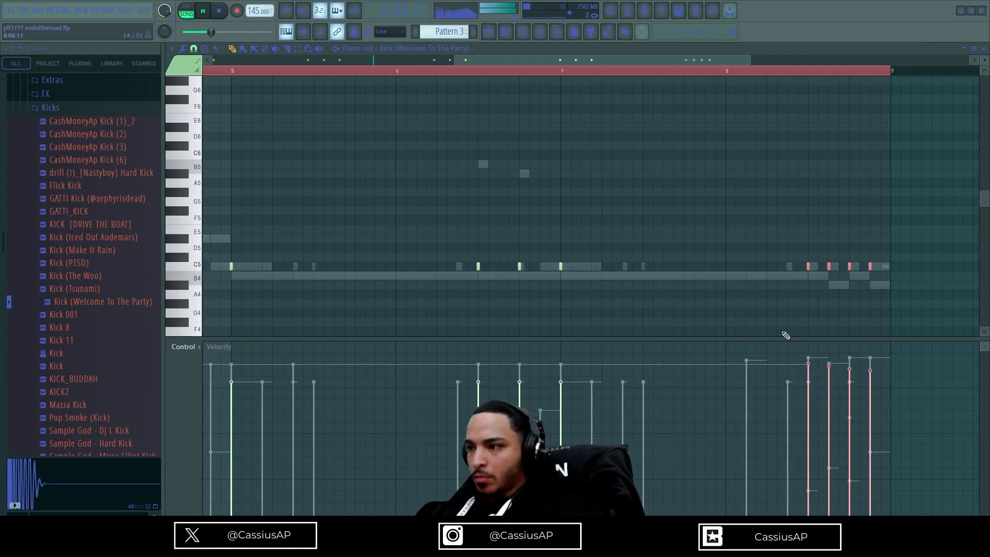
scroll(662, 230, down, 2)
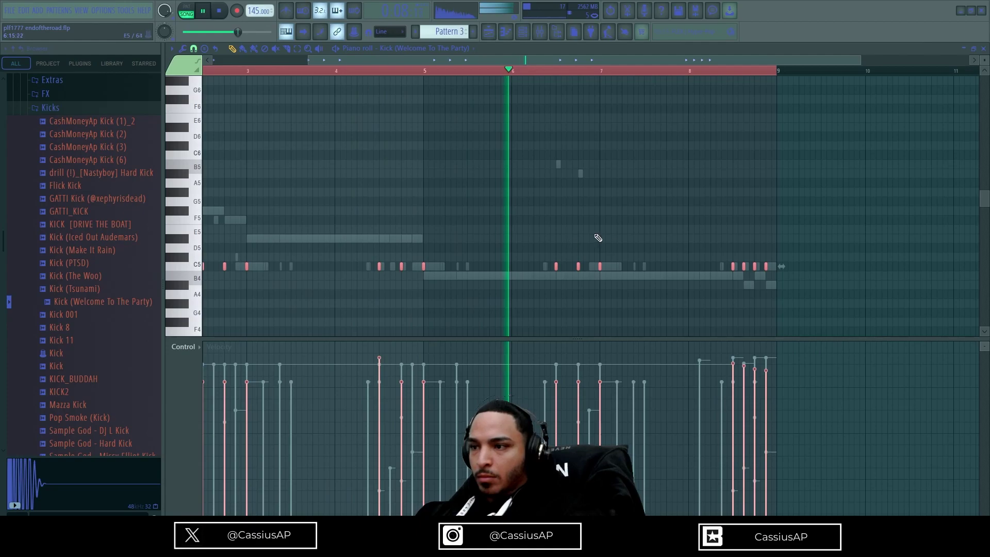
- In the playlist, mute Tracks 2 and 4, unmute Track 3 and open the channel settings of its audio clip
key(F6)
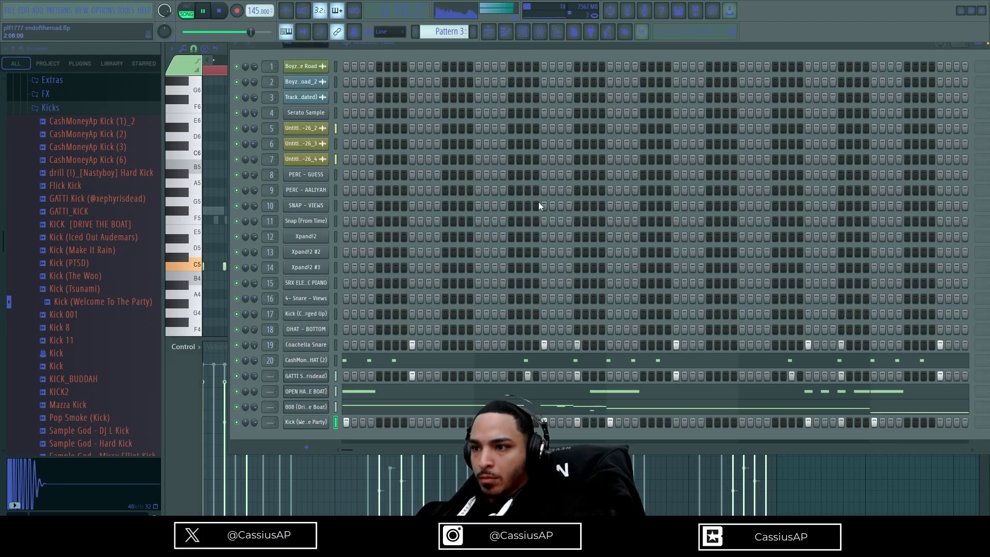
key(F5)
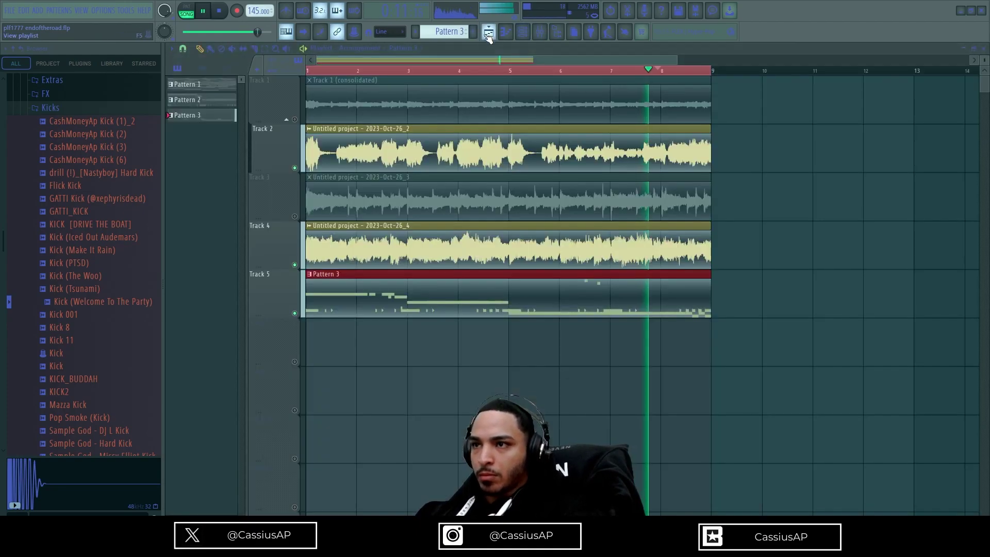
click(298, 168)
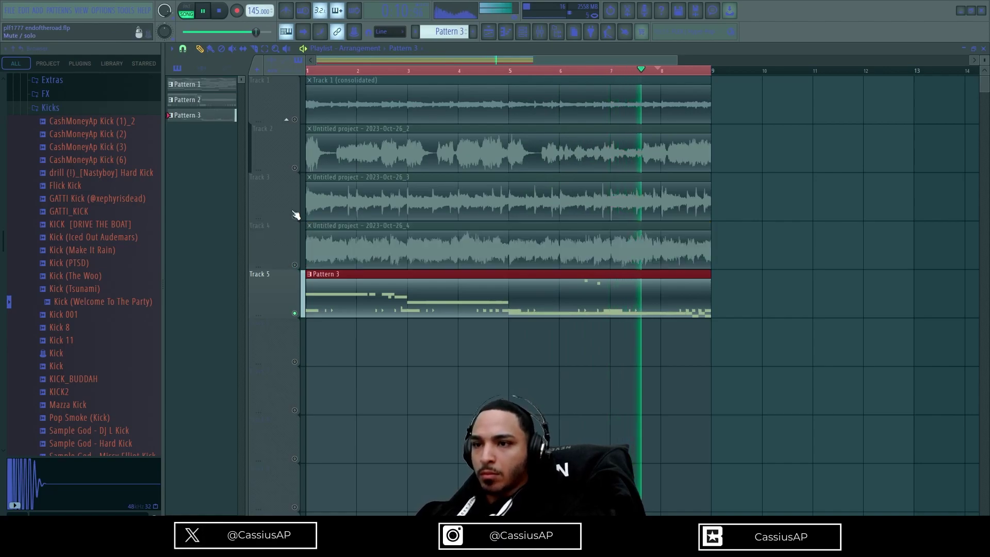
click(351, 208)
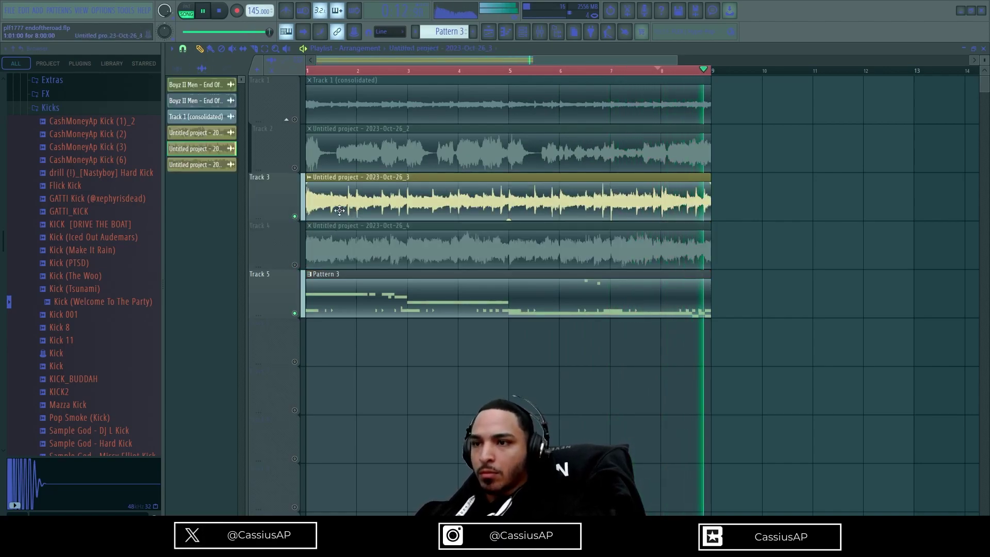
double_click(339, 208)
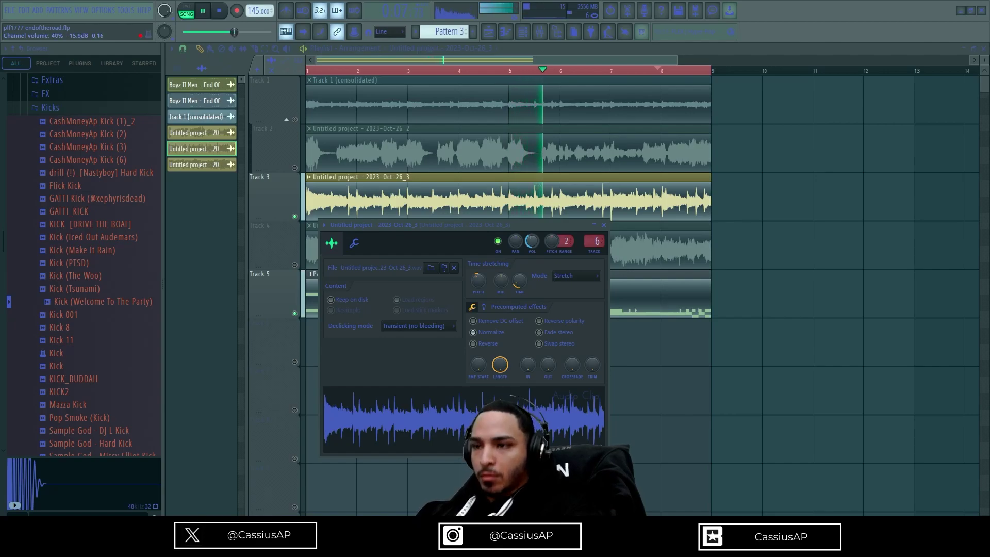
- Mute Track 3, turn on Track 1 and unmute its Track 1 (consolidated) clip, returning to the Draw tool
click(295, 216)
click(295, 119)
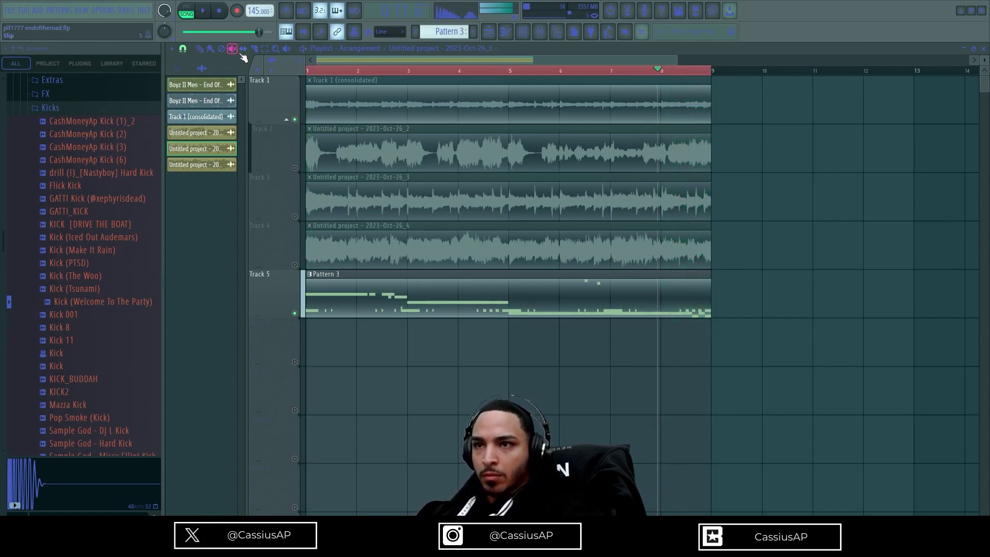
key(space)
click(380, 99)
click(200, 49)
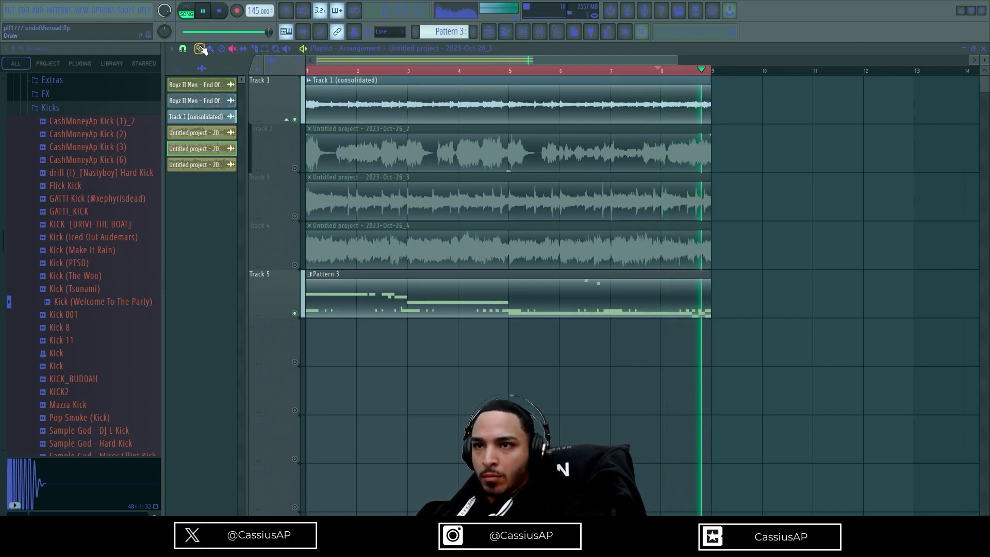
- Open the Track 1 (consolidated) clip's settings and enable Normalize in the precomputed effects
double_click(356, 98)
click(399, 274)
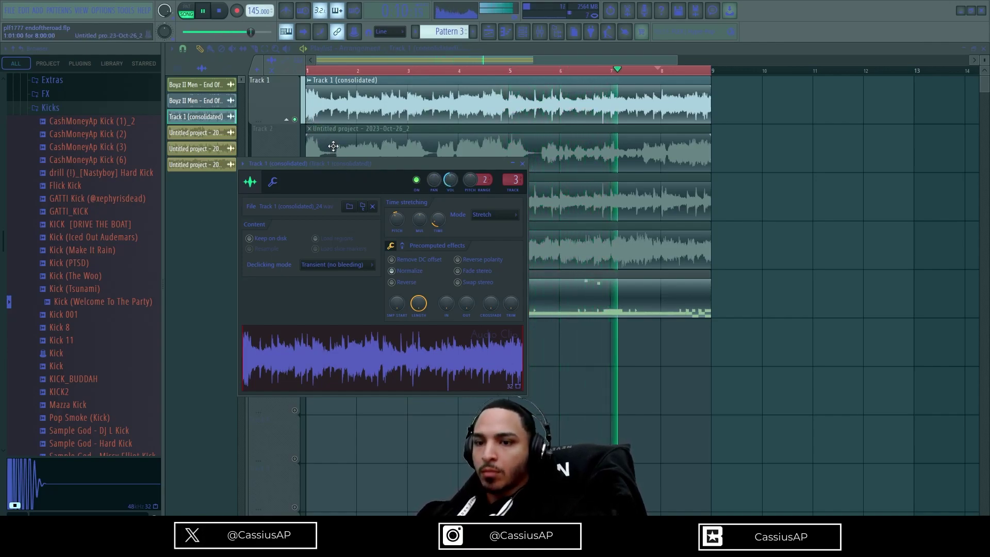
key(Escape)
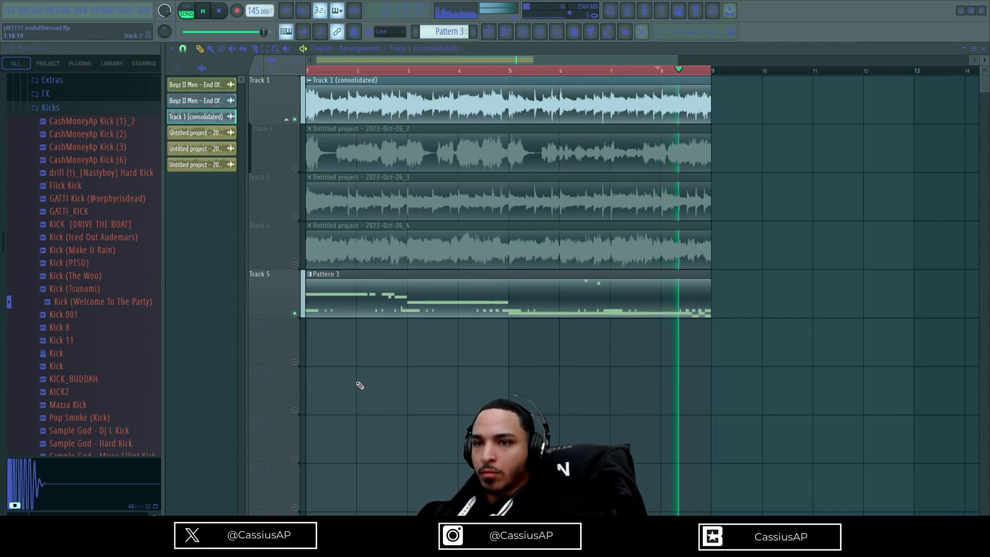
- Audition samples in the Percs folder and add MZ Snap [Dj Mustard #1] as a new channel below the kick
click(522, 32)
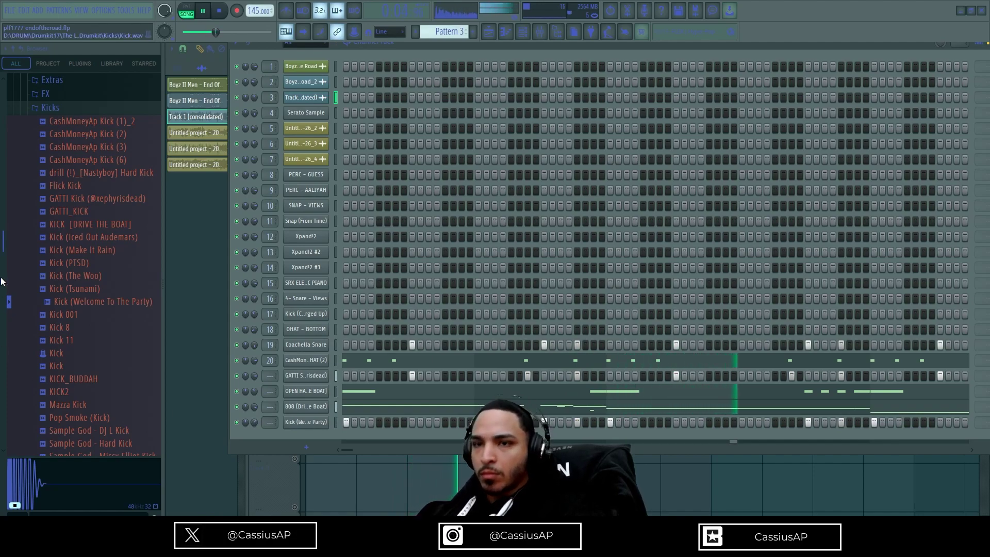
scroll(72, 354, down, 8)
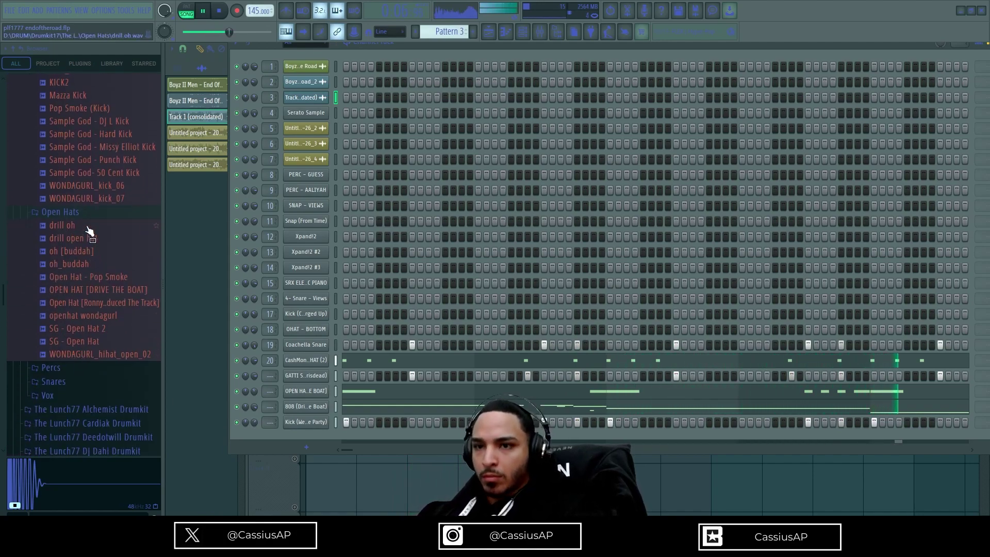
click(71, 369)
click(87, 365)
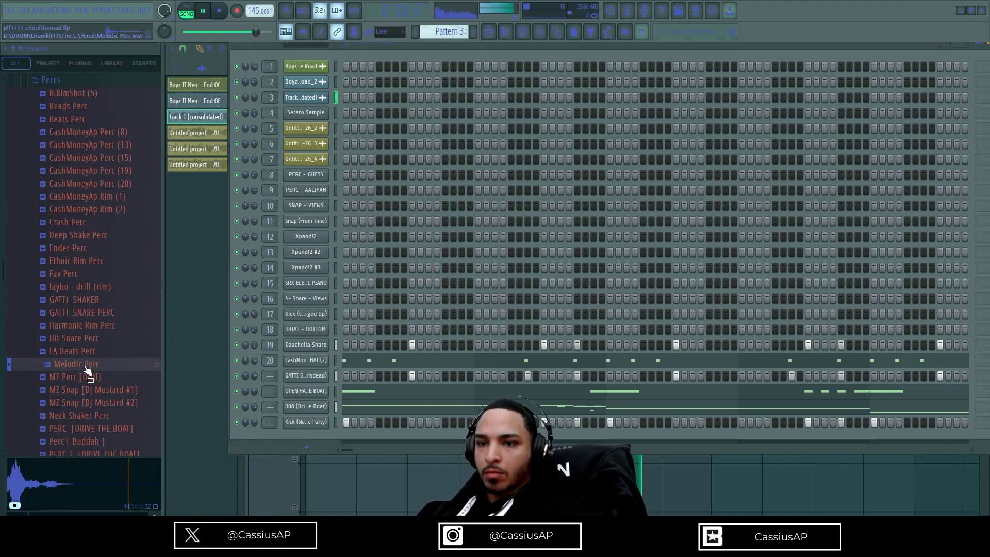
click(85, 382)
click(85, 393)
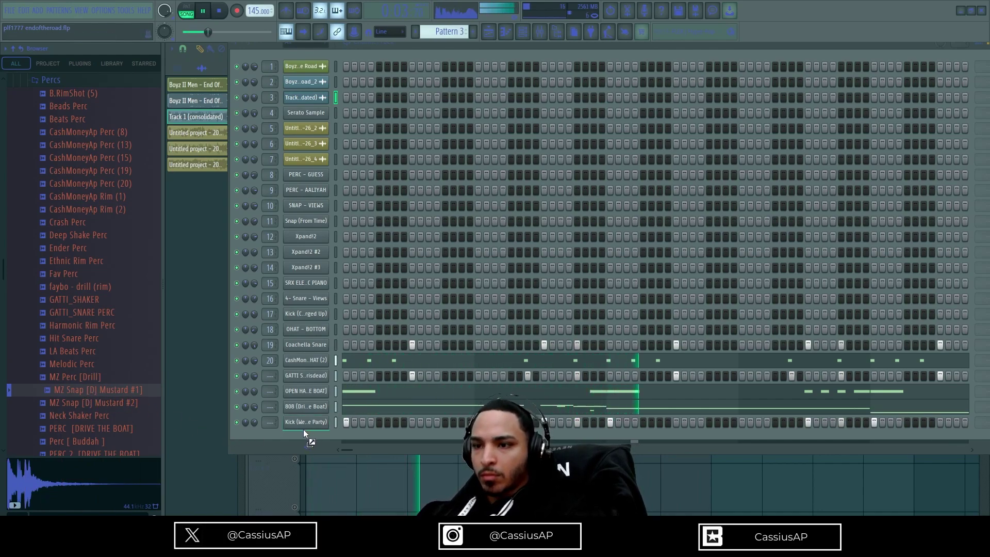
drag(315, 439, 314, 438)
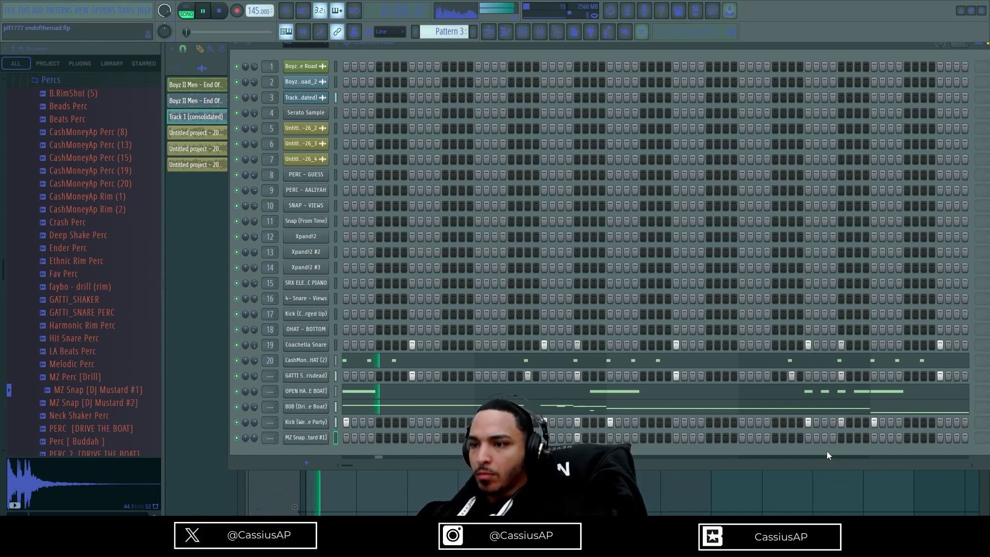
- Place hits for the MZ Snap channel on steps 29, 59 and 63 of Pattern 3
click(306, 438)
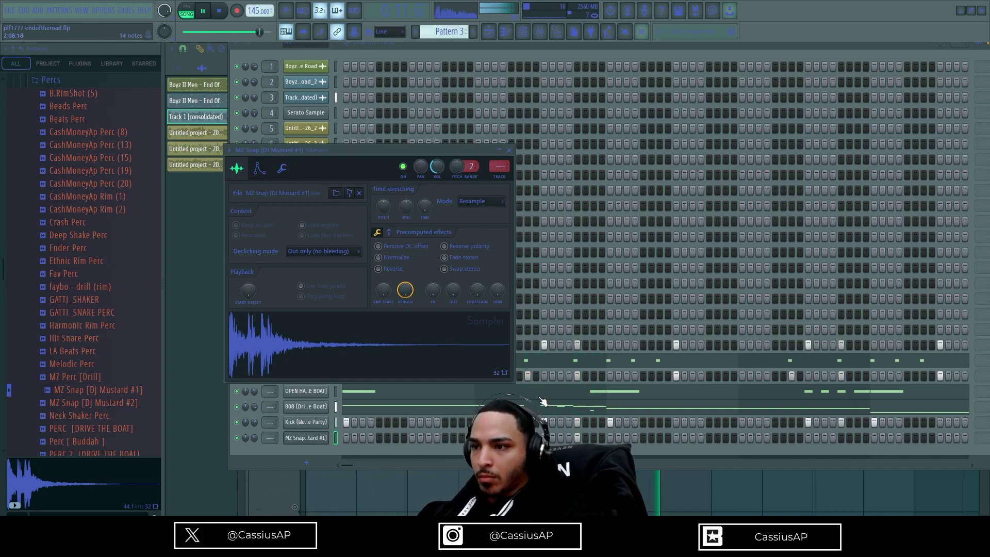
click(577, 423)
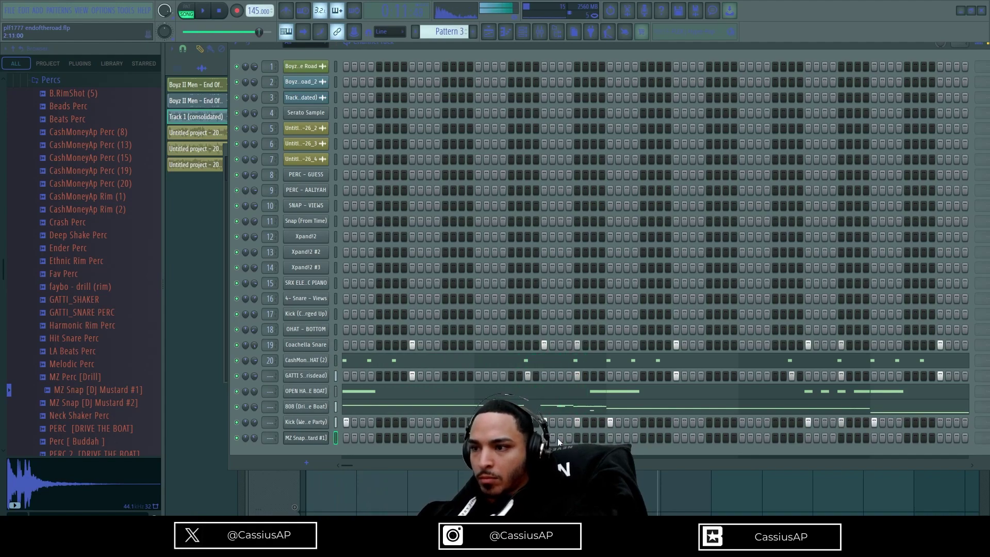
key(space)
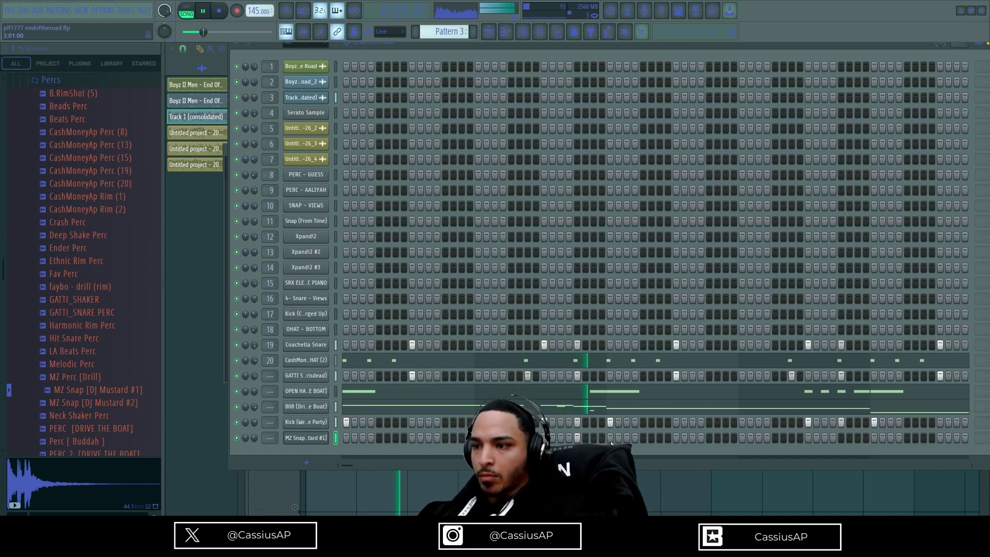
click(825, 437)
click(858, 437)
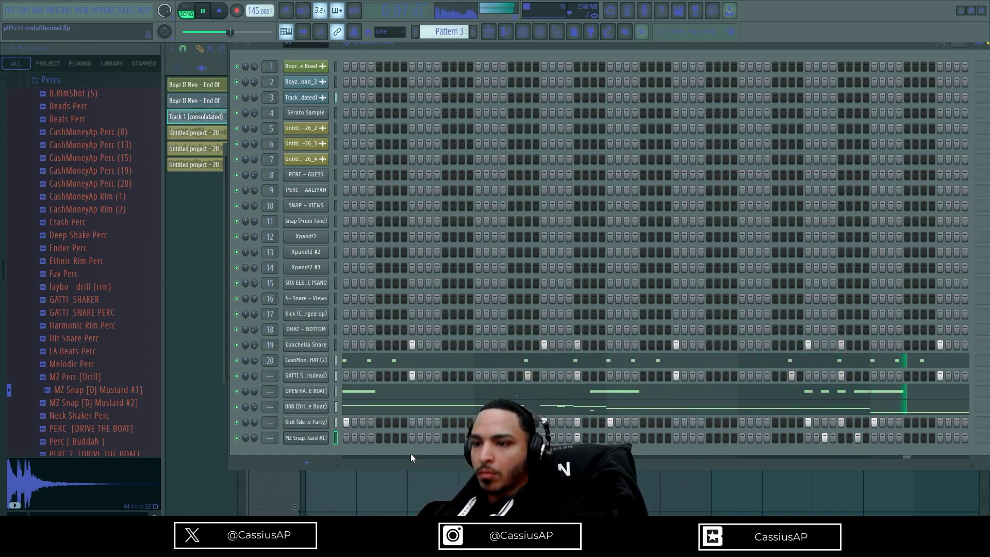
- Raise the Out fade and Trim of the MZ Snap sample in its precomputed effects
click(306, 438)
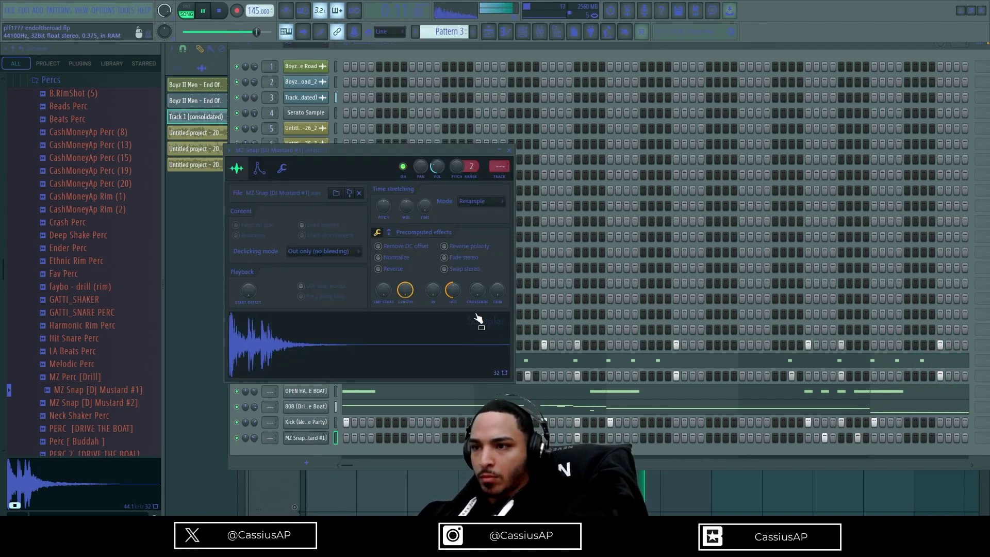
drag(498, 290, 498, 281)
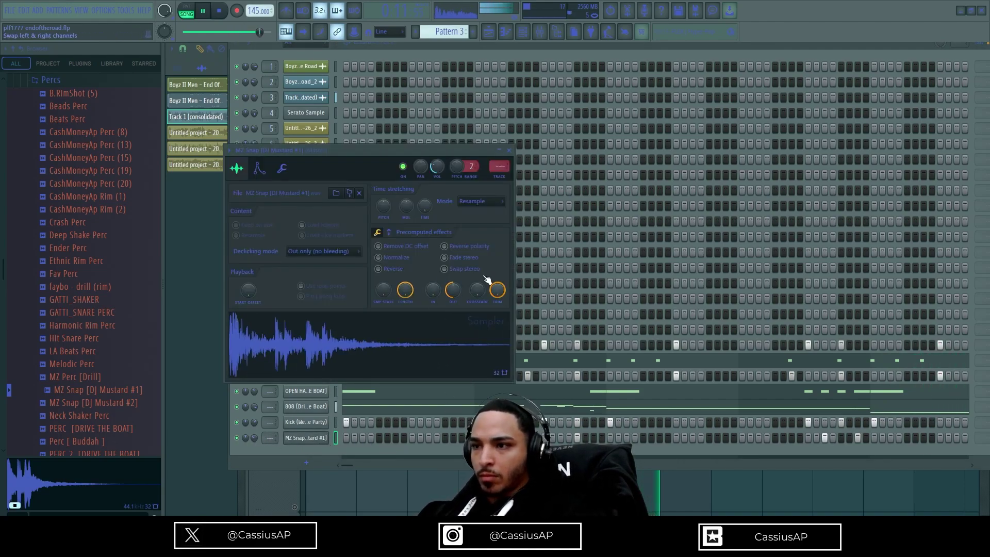
click(509, 150)
- Open the MZ Snap's piano roll and duplicate its hits from bars 1–4 into bars 5–8
key(F7)
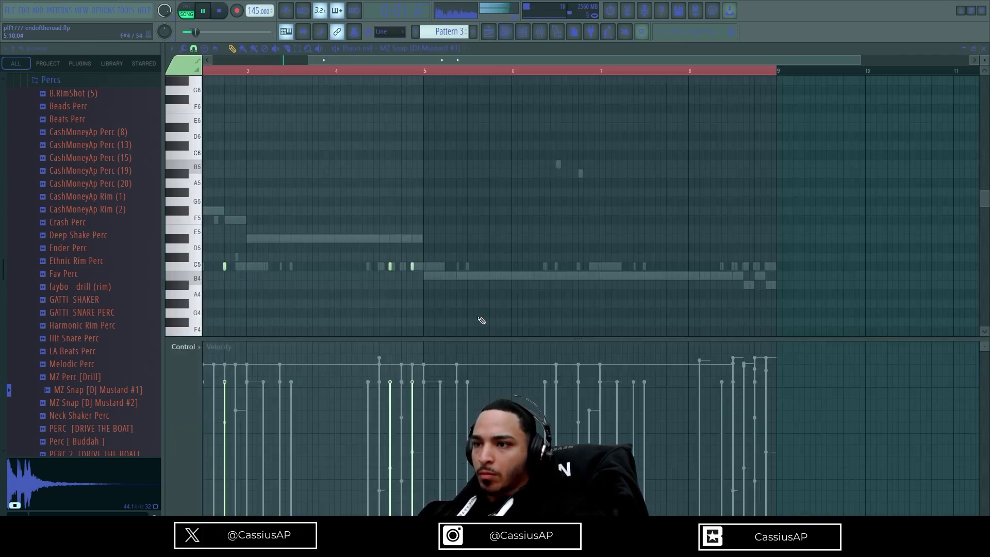
right_click(506, 73)
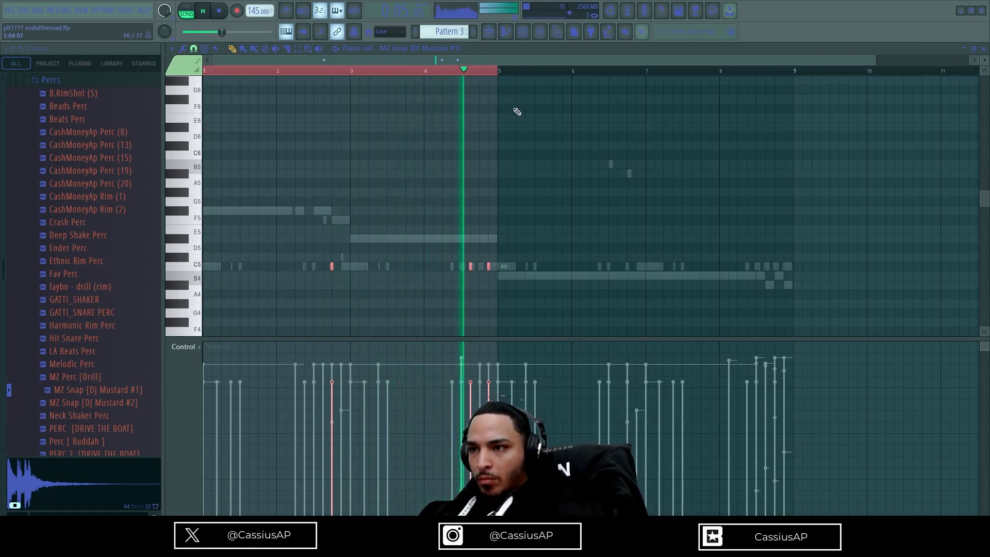
key(ctrl+b)
key(ctrl+d)
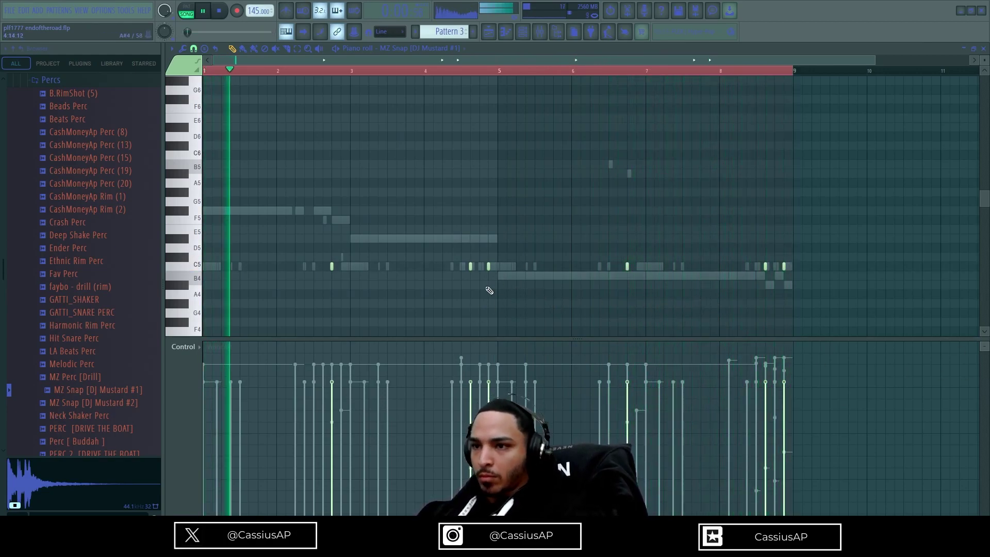
- Delete one of the two snap hits in bar 4 and place the remaining one on beat 4
click(490, 266)
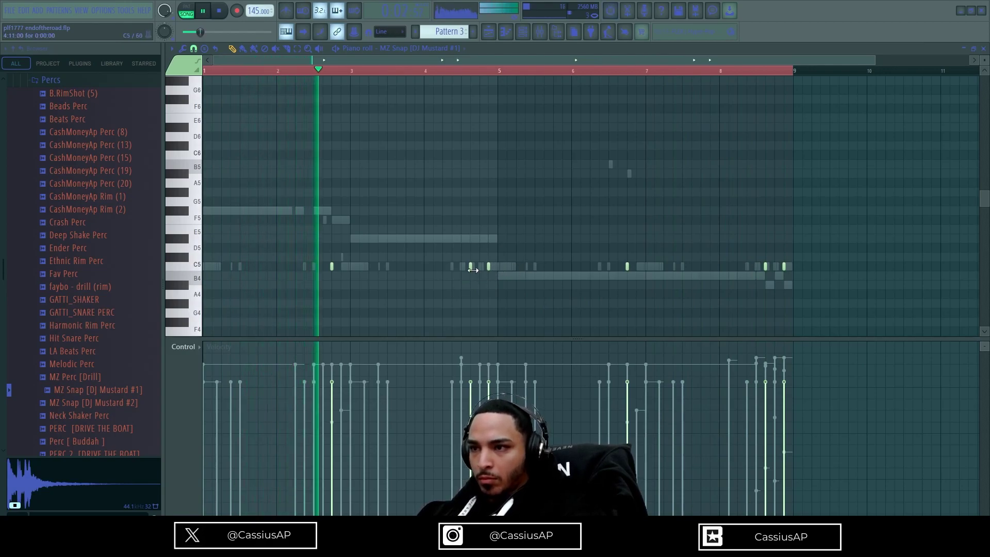
scroll(469, 273, up, 2)
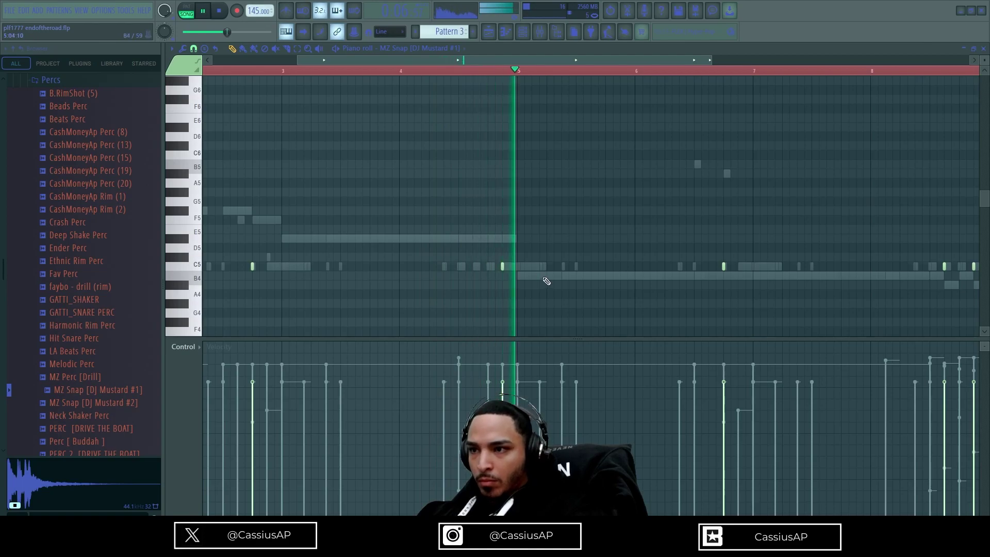
drag(473, 268, 489, 271)
scroll(593, 286, down, 2)
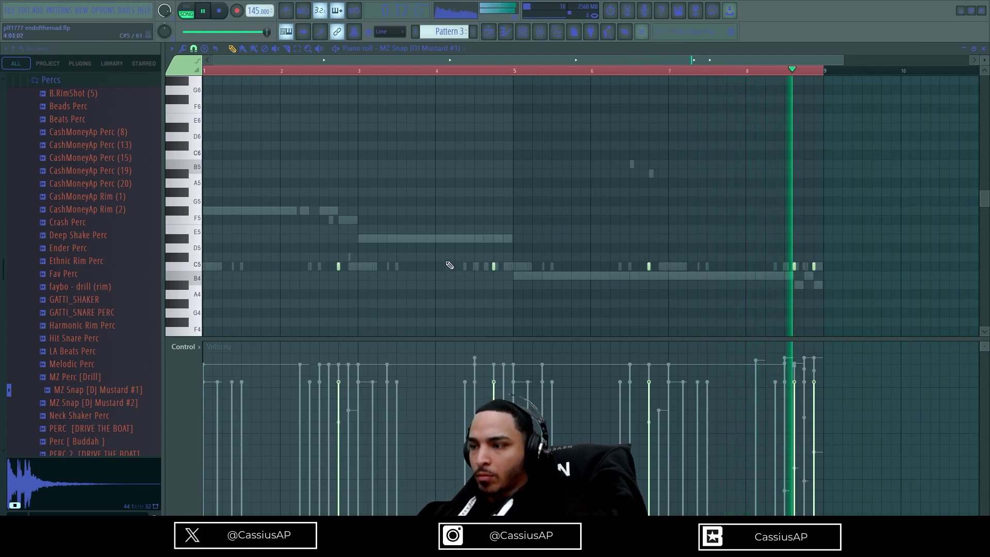
- Audition the samples in the Percs folder from Beads Perc through PERC 3 [DRIVE THE BOAT] against the playing beat
scroll(31, 237, up, 4)
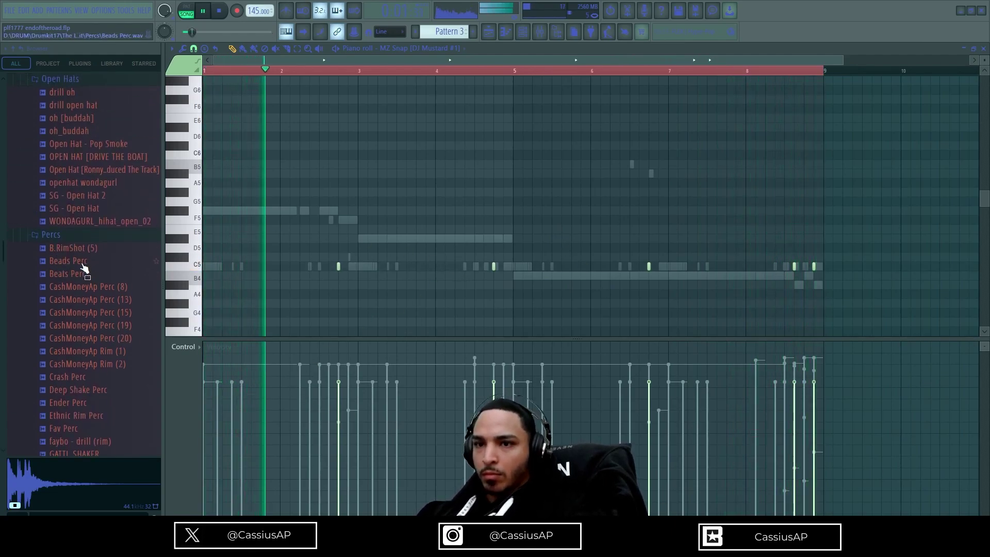
click(83, 262)
scroll(82, 284, down, 2)
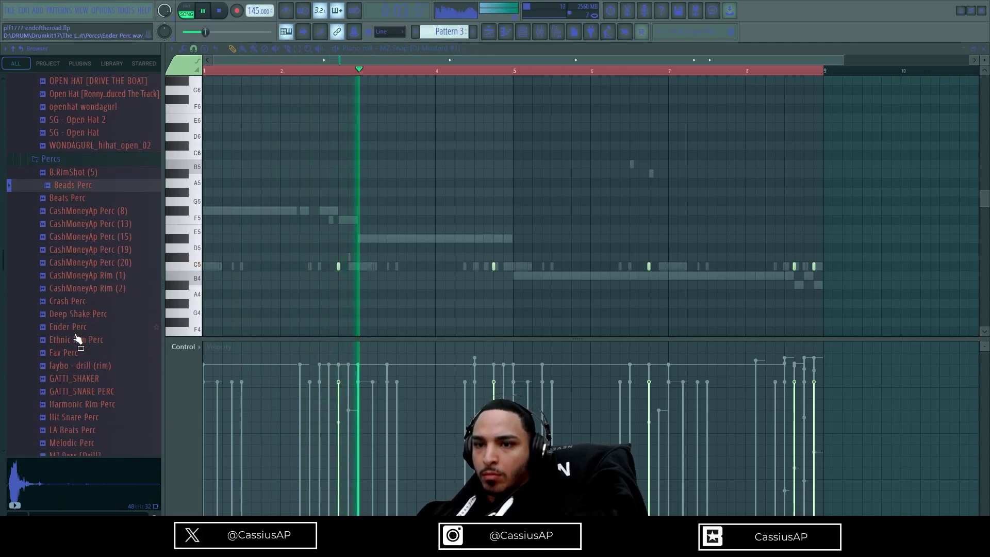
scroll(83, 299, down, 4)
click(67, 196)
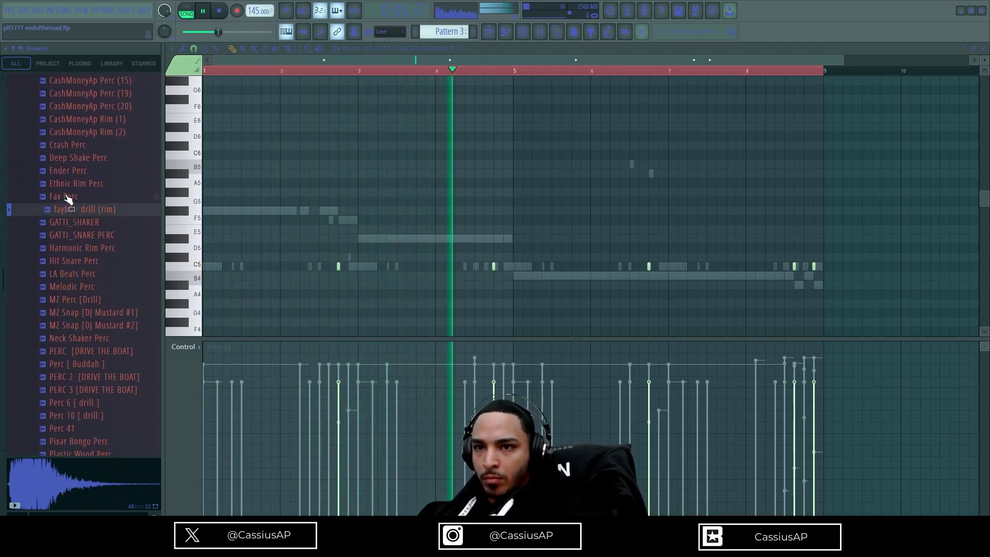
click(76, 222)
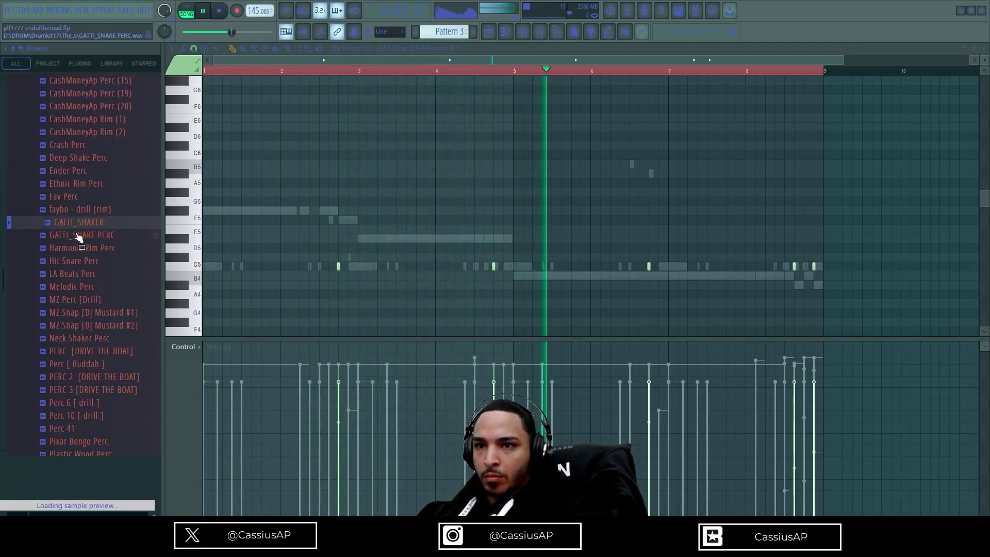
click(79, 236)
click(82, 249)
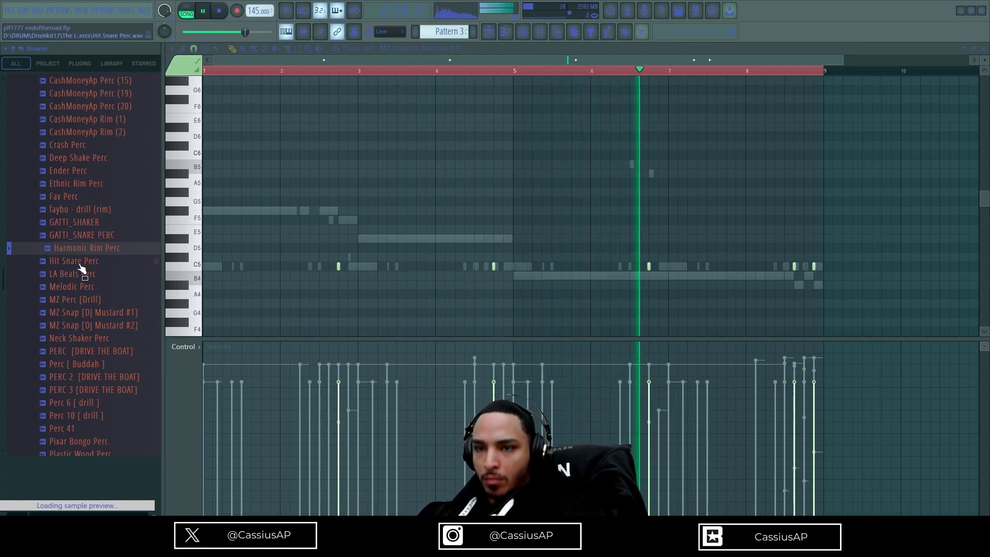
click(81, 262)
click(78, 277)
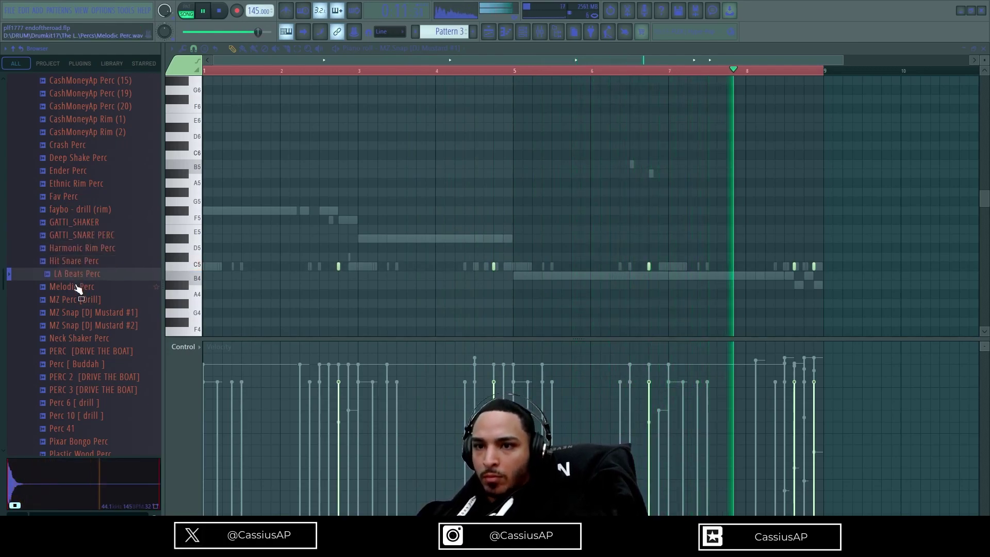
click(78, 287)
click(81, 300)
click(89, 314)
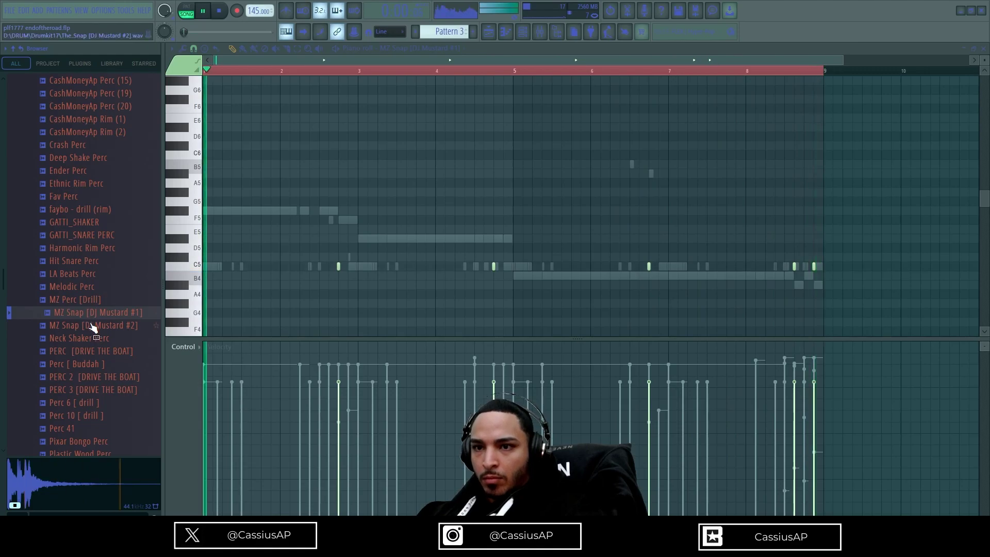
click(92, 338)
click(93, 352)
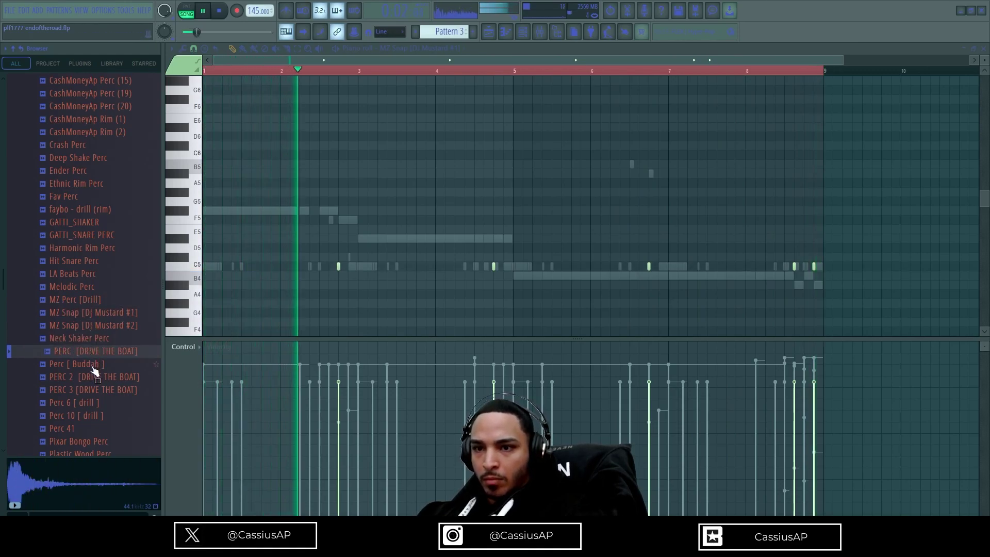
click(95, 367)
click(93, 380)
click(97, 392)
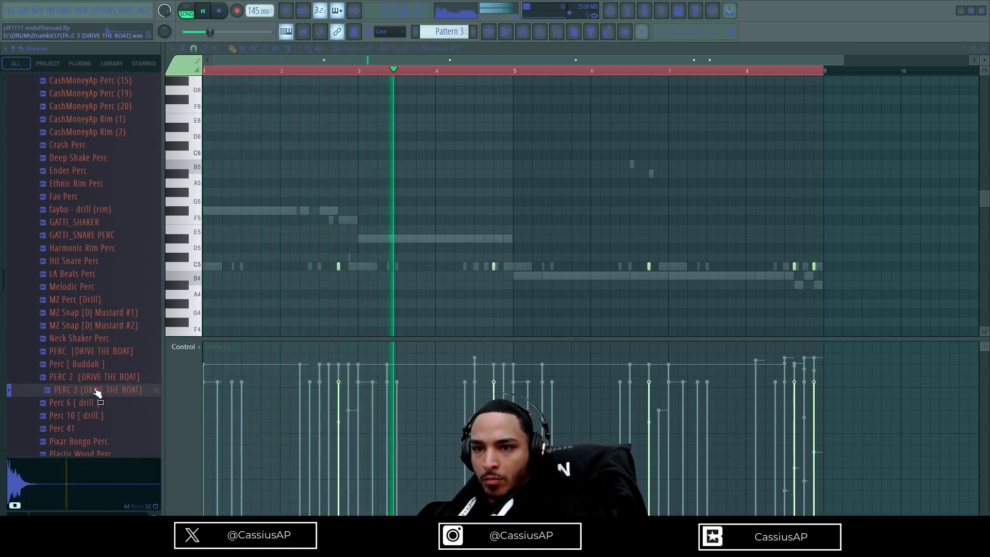
- Audition more of the Percs folder, from Reverbed Perc and the rims to the SG bongo, shaker and triangle samples
scroll(89, 416, down, 4)
click(75, 325)
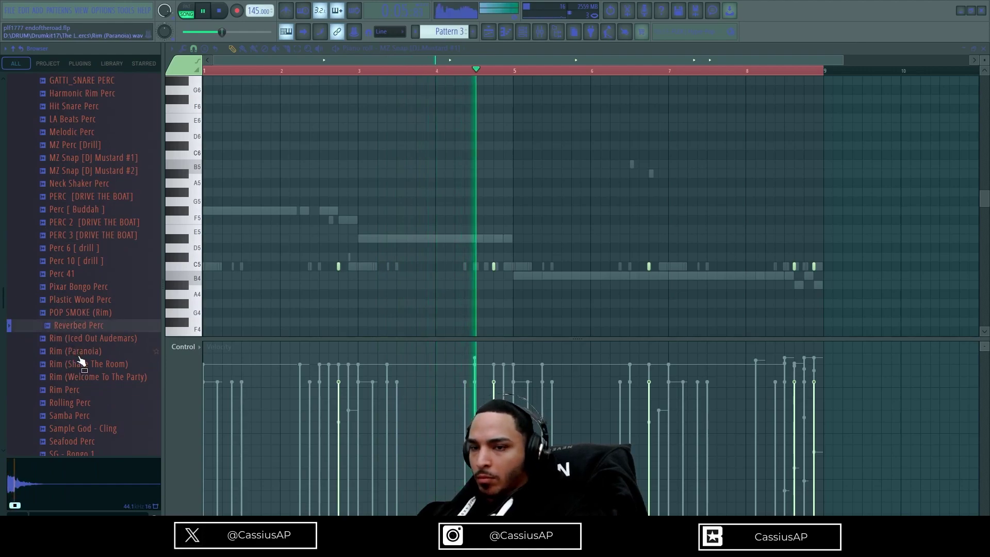
click(86, 344)
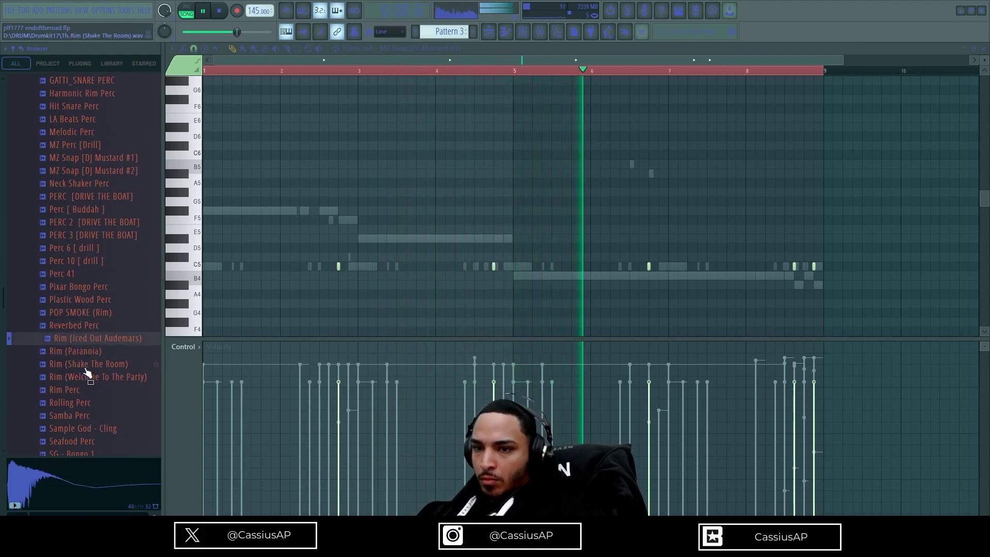
click(81, 407)
scroll(72, 381, down, 4)
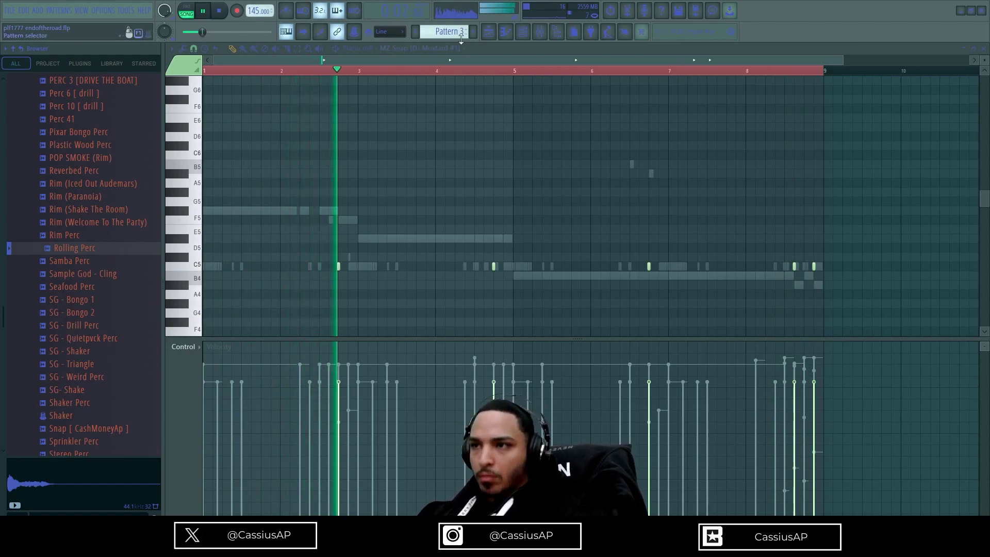
click(77, 275)
click(81, 290)
click(83, 313)
click(87, 352)
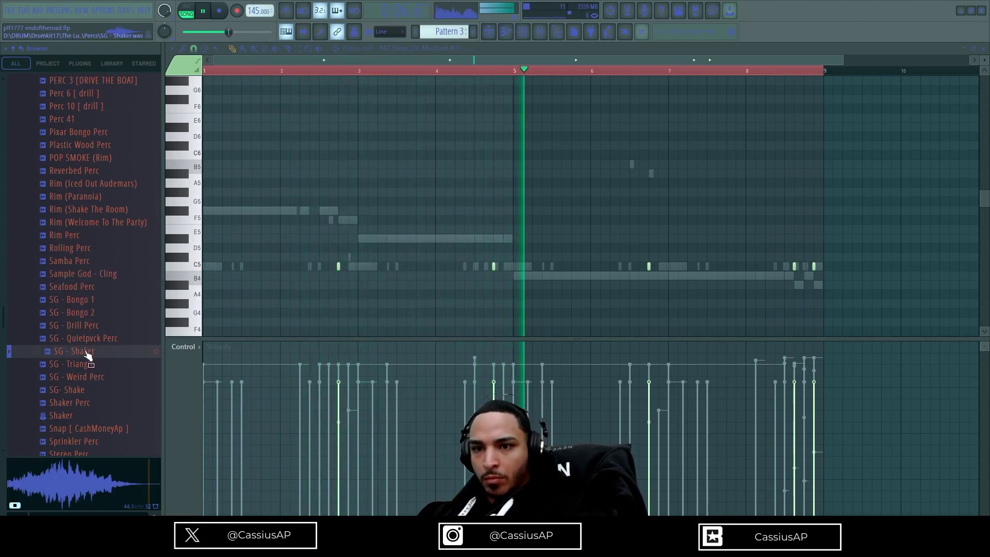
click(72, 364)
scroll(72, 361, up, 10)
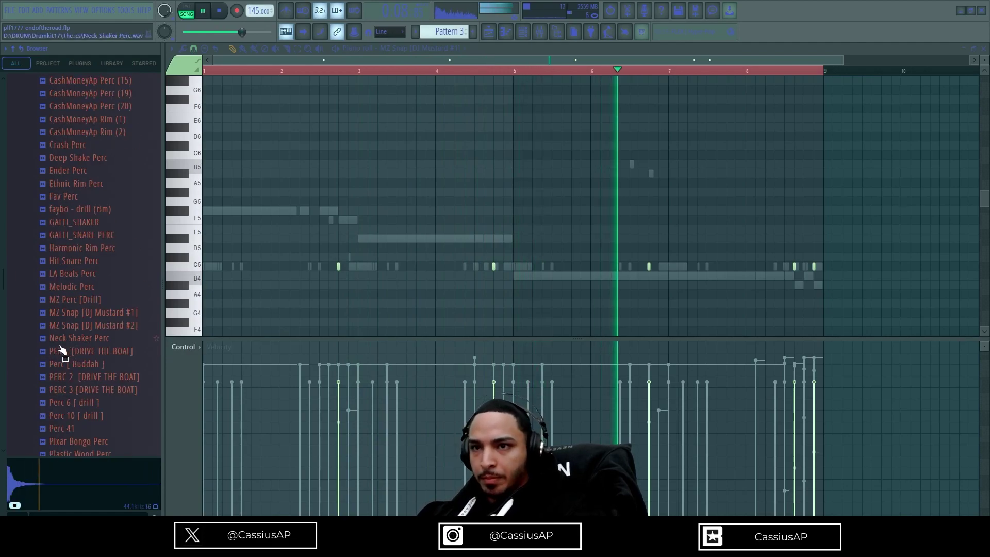
- Add CashMoneyAp HITHAT (1) from the Closed Hats folder as a new channel and paste the HITHAT (2) channel's hits into it
click(522, 31)
scroll(73, 253, up, 12)
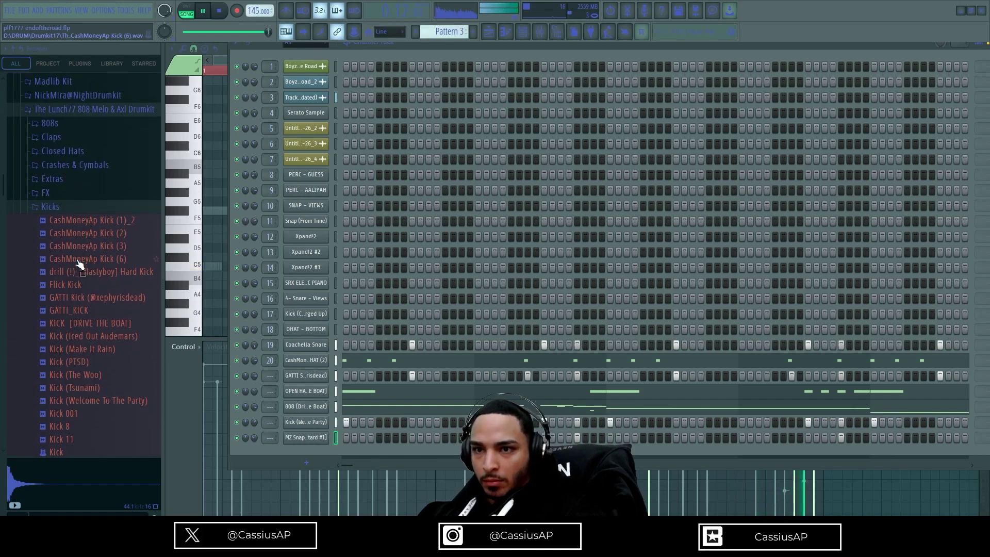
click(63, 151)
click(86, 196)
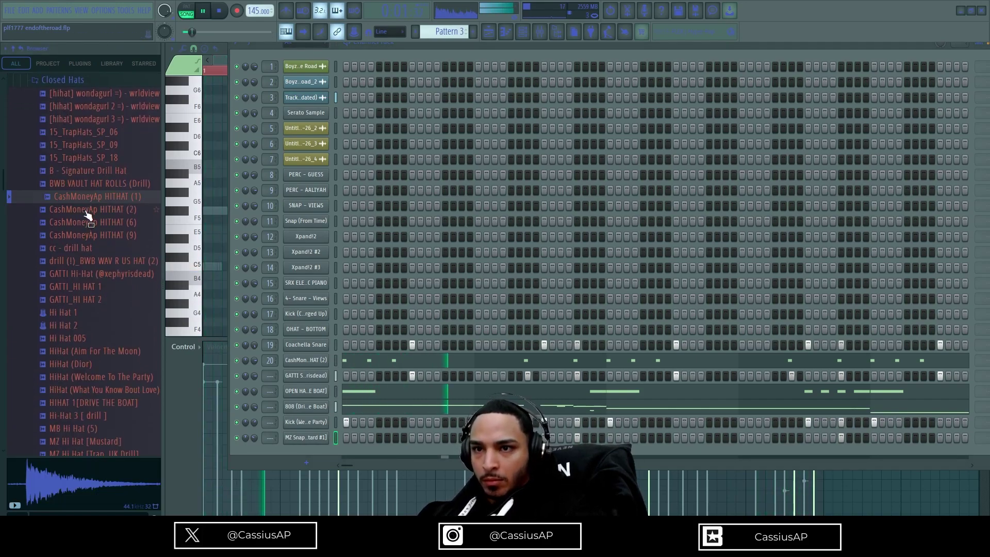
drag(88, 220, 202, 328)
drag(292, 443, 299, 446)
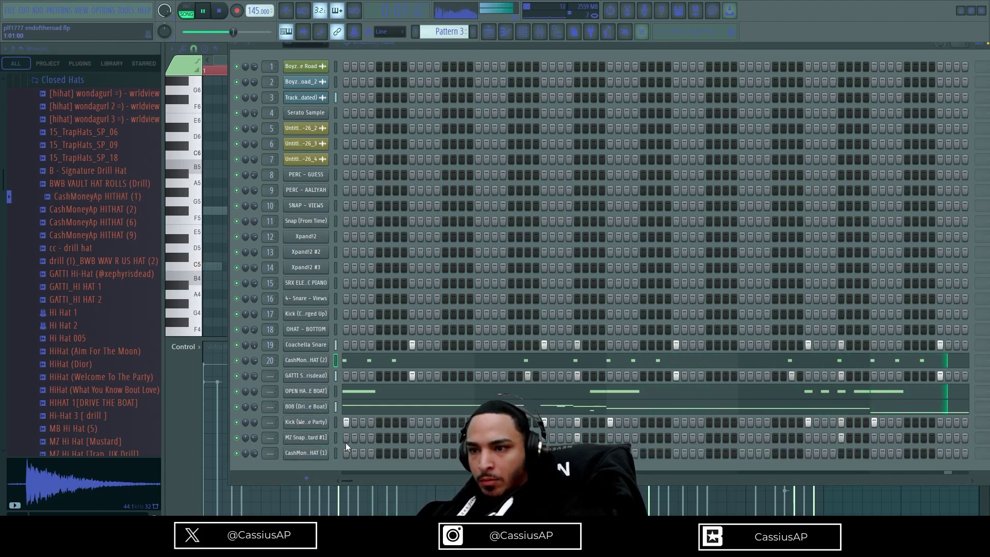
key(ctrl+v)
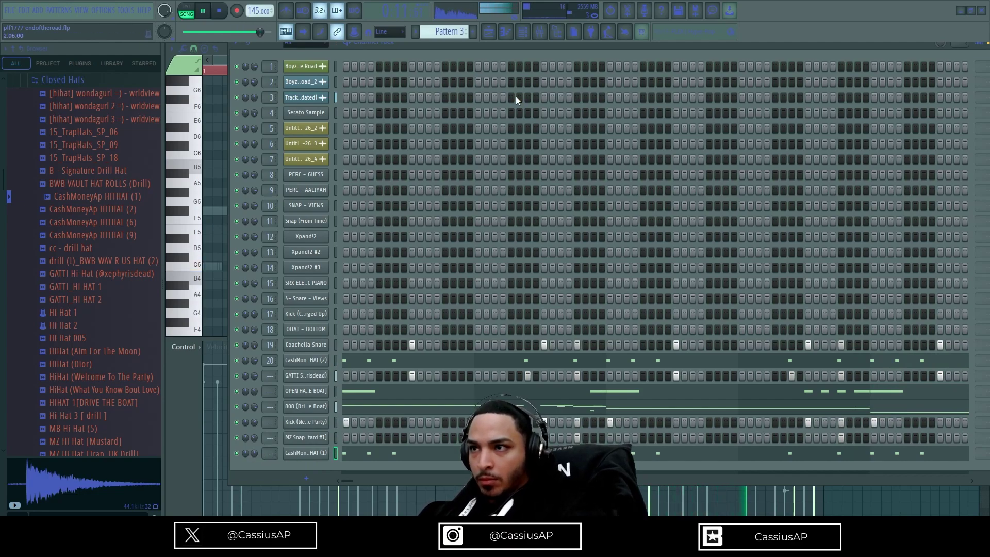
- Select all channels and route them to consecutive mixer tracks starting at track 1
click(536, 35)
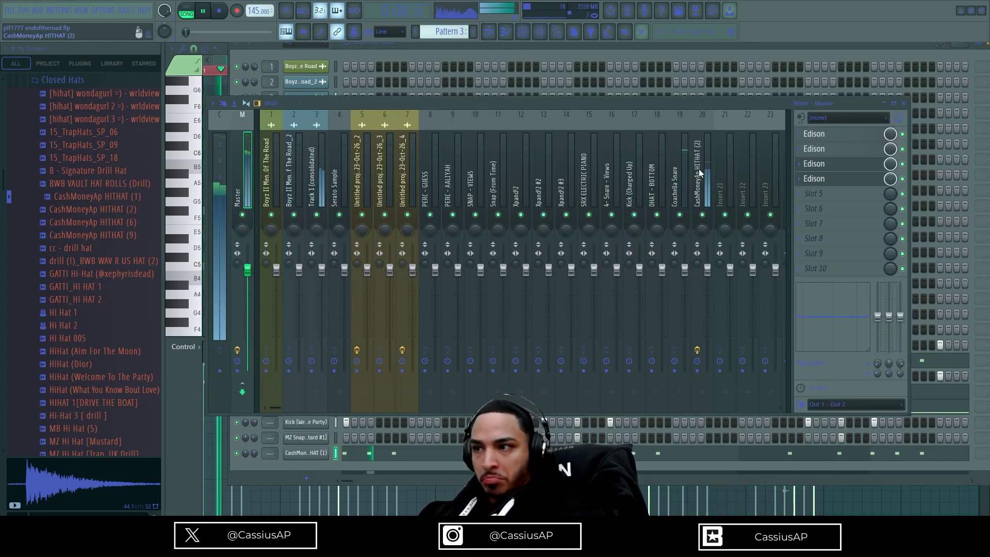
click(334, 66)
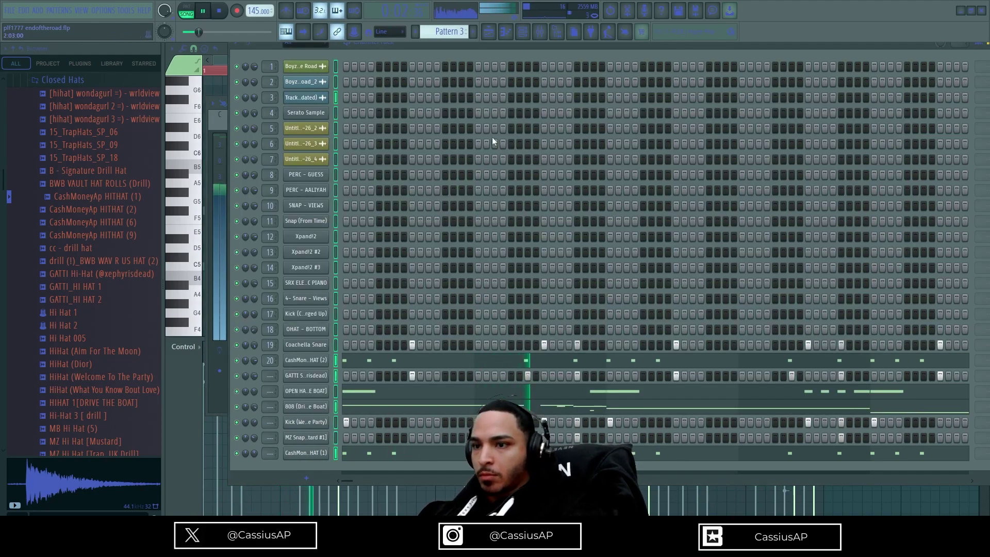
click(546, 34)
click(270, 176)
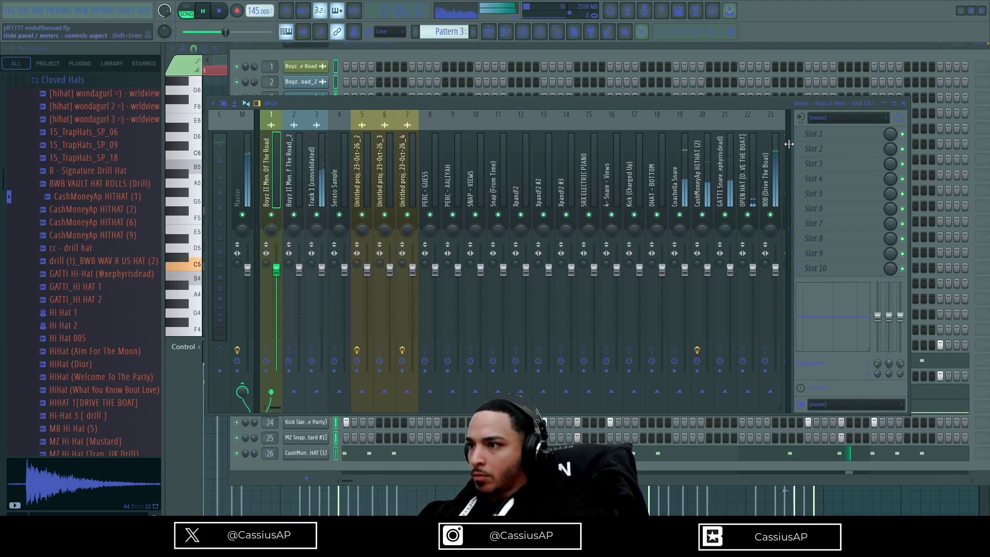
scroll(827, 174, down, 20)
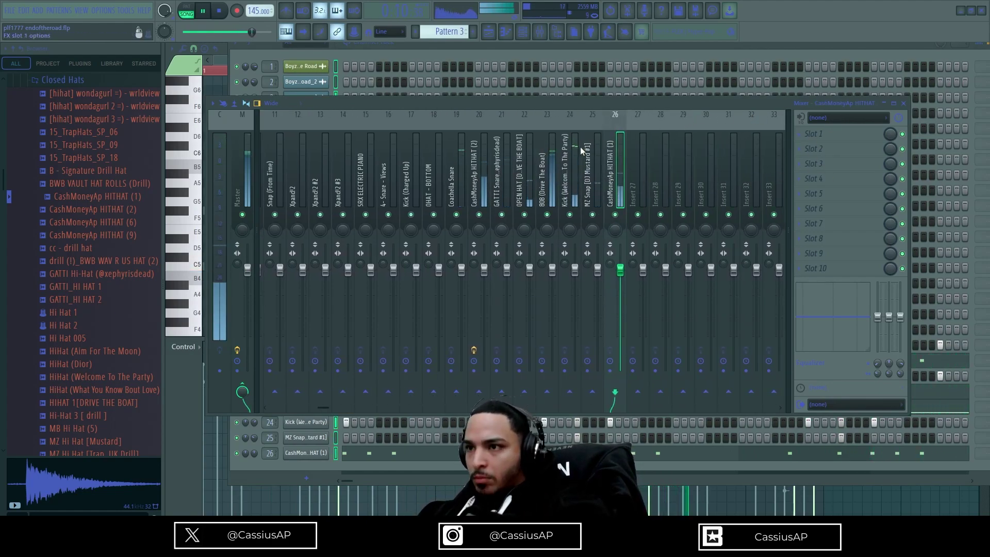
scroll(448, 194, up, 8)
click(500, 196)
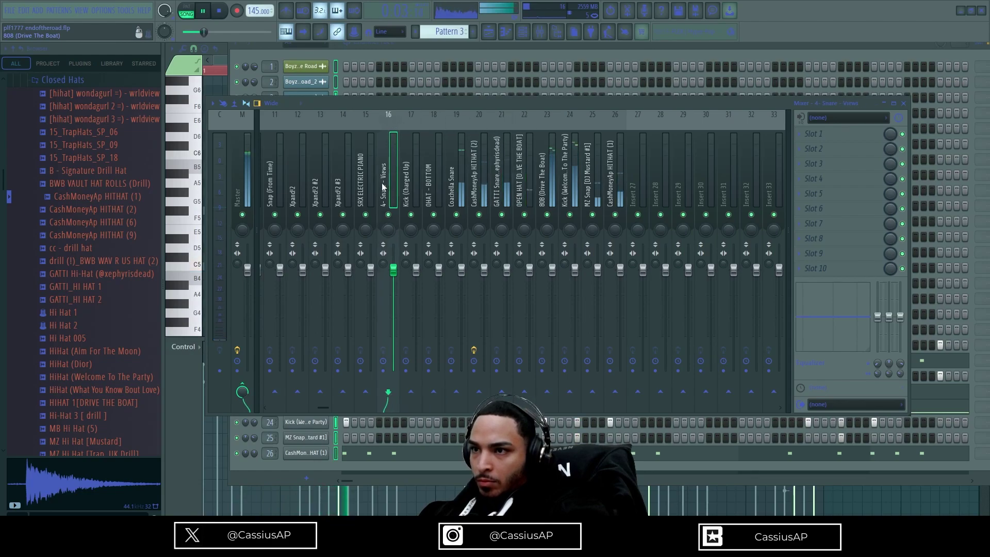
drag(270, 186, 585, 190)
drag(767, 184, 652, 179)
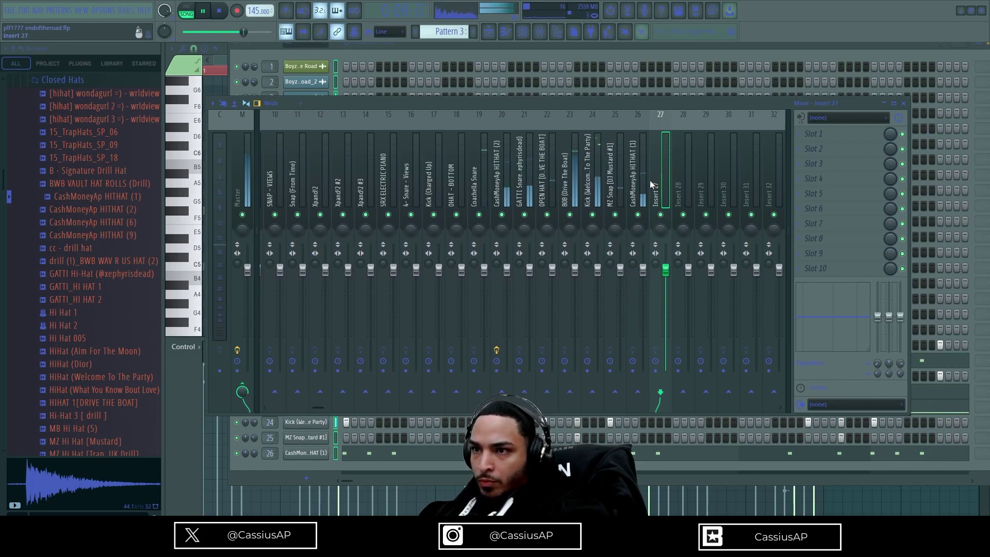
click(410, 96)
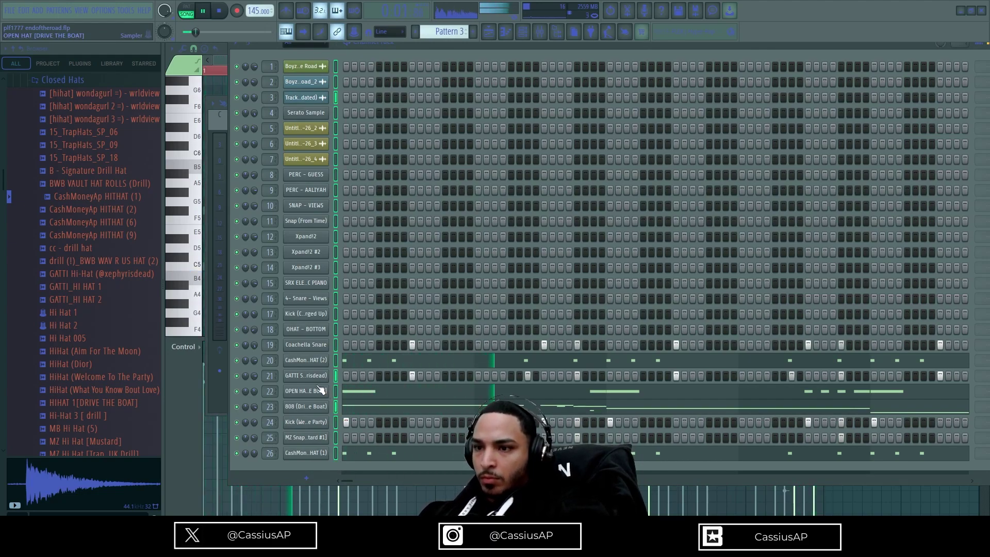
- Copy Fruity Delay 2 from the HITHAT (2) mixer track to the HITHAT (1) track and set its input volume to about 49%
click(540, 32)
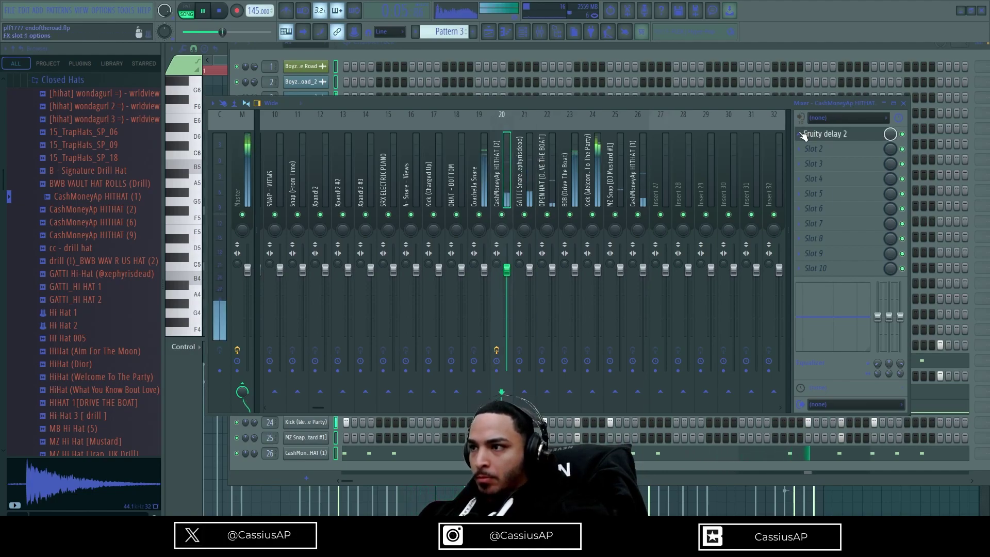
drag(813, 196, 639, 192)
click(831, 134)
click(831, 134)
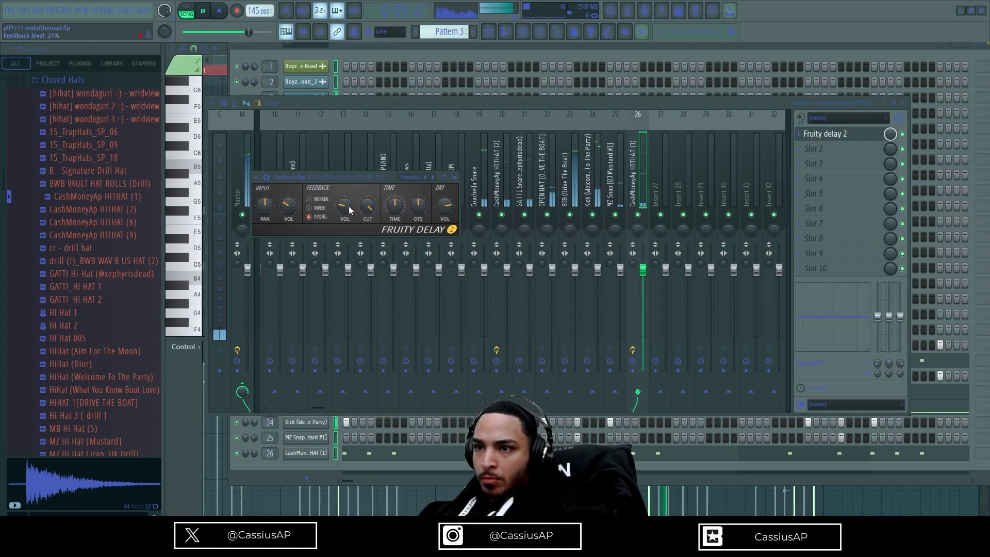
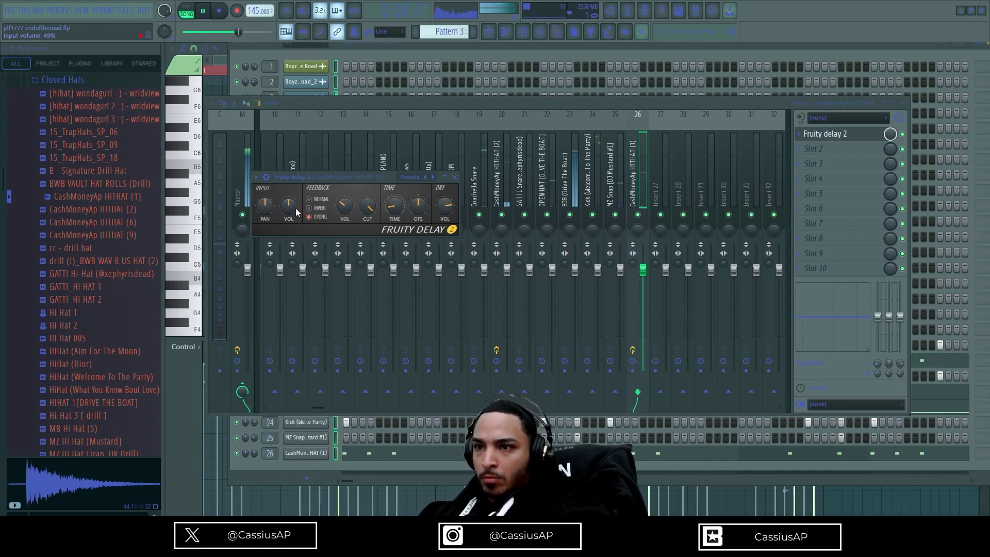
- Check the HITHAT (1) mixer track in solo, unsolo it, and reduce its volume and high-shelf EQ level
right_click(639, 214)
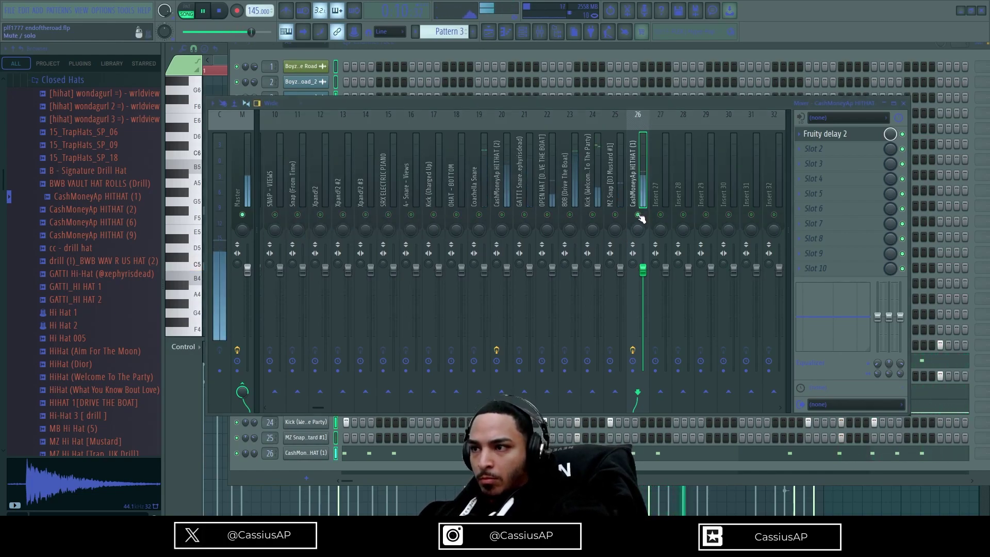
right_click(639, 215)
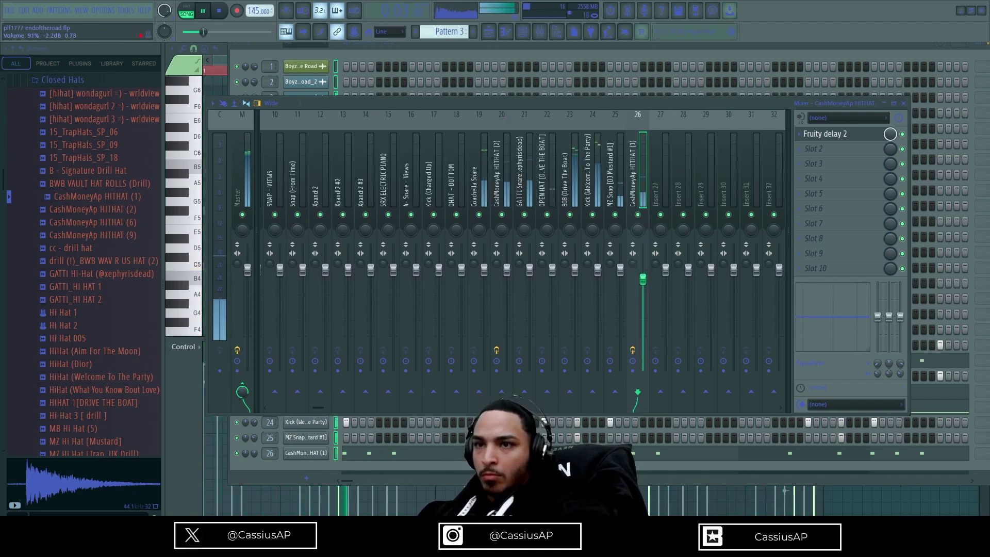
scroll(66, 196, up, 4)
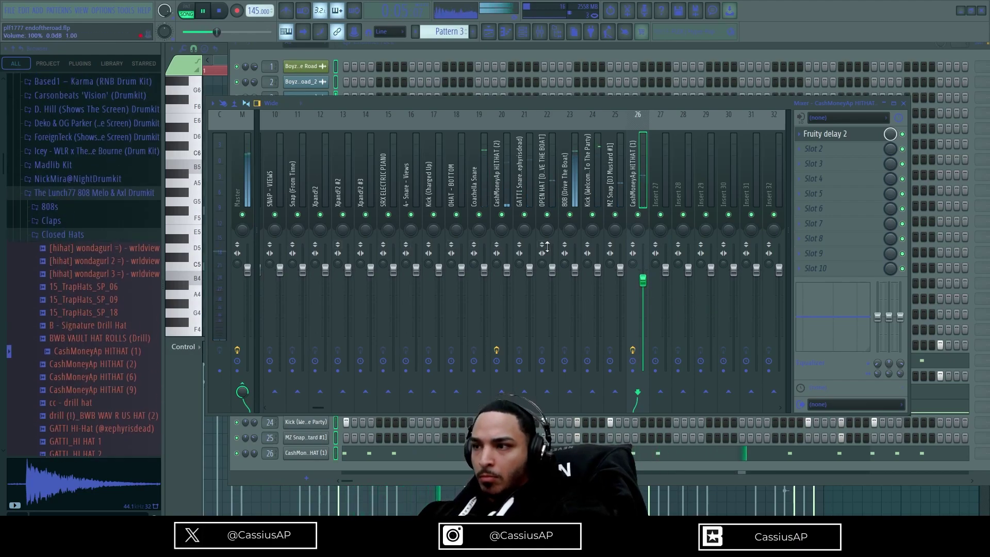
scroll(633, 283, down, 2)
scroll(905, 324, down, 5)
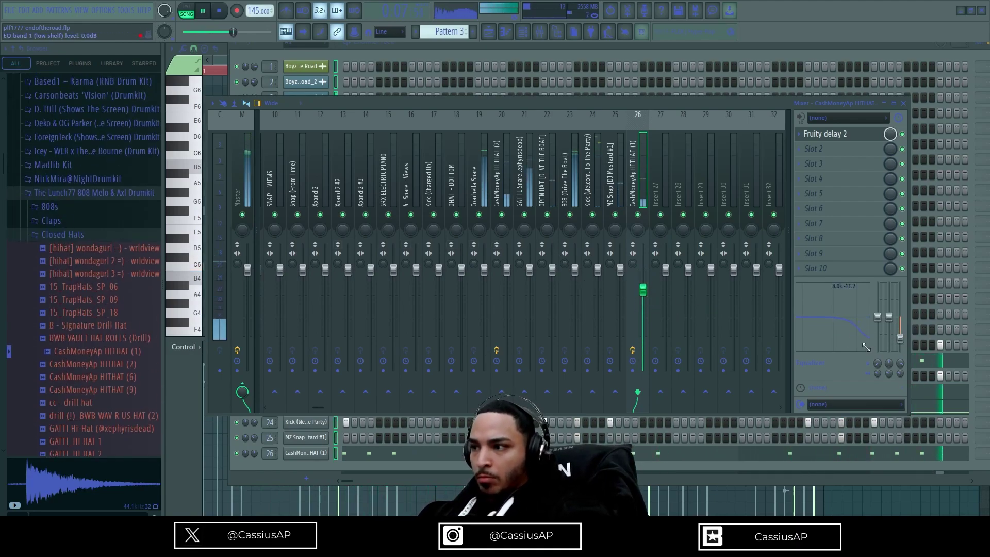
- Add FX (Welcome To The Party) from the drum kit's FX folder as a new channel below HITHAT (1)
click(63, 233)
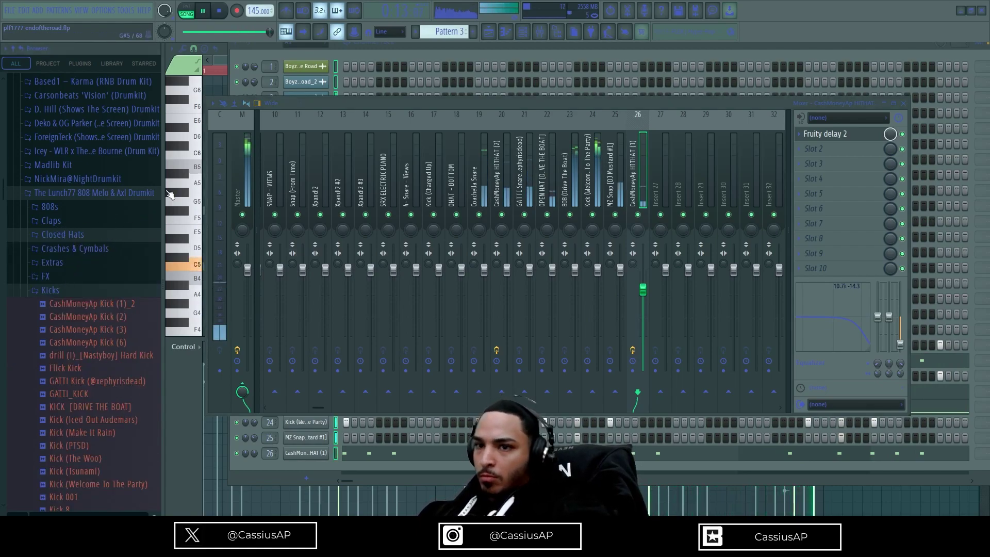
click(89, 274)
click(82, 247)
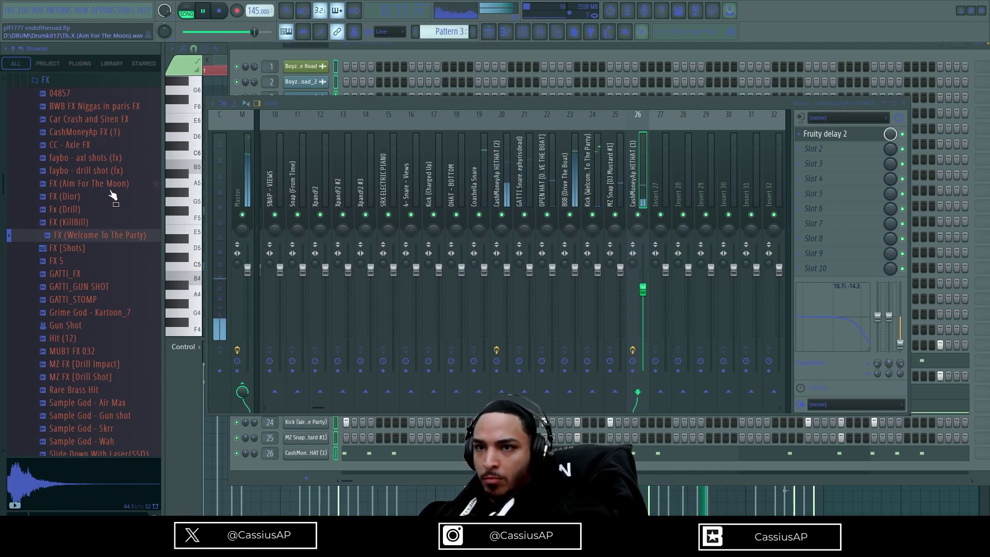
drag(111, 239, 288, 474)
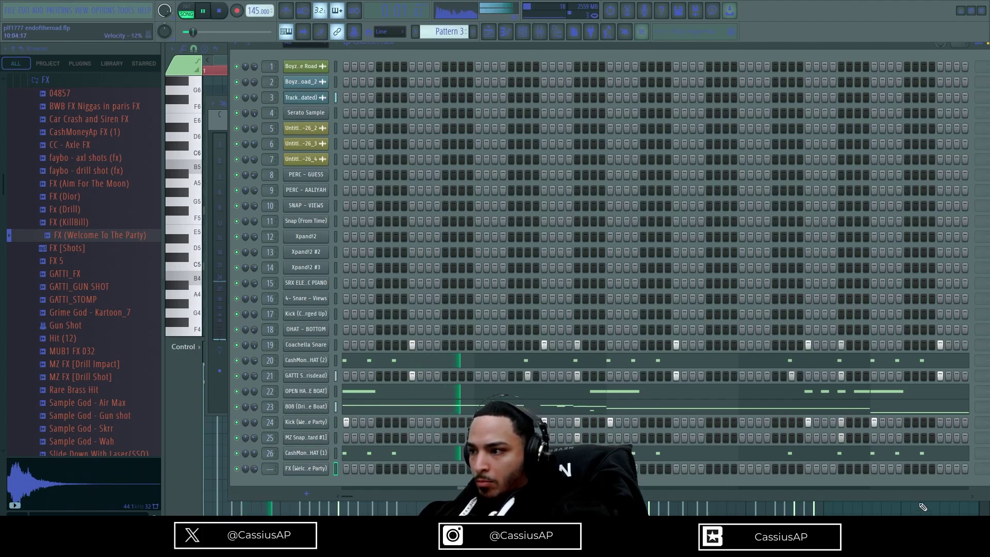
- Place FX (Welcome To The Party) hits on the pattern's first step and near its end, with channel volume 38% and mixer track 27
click(913, 468)
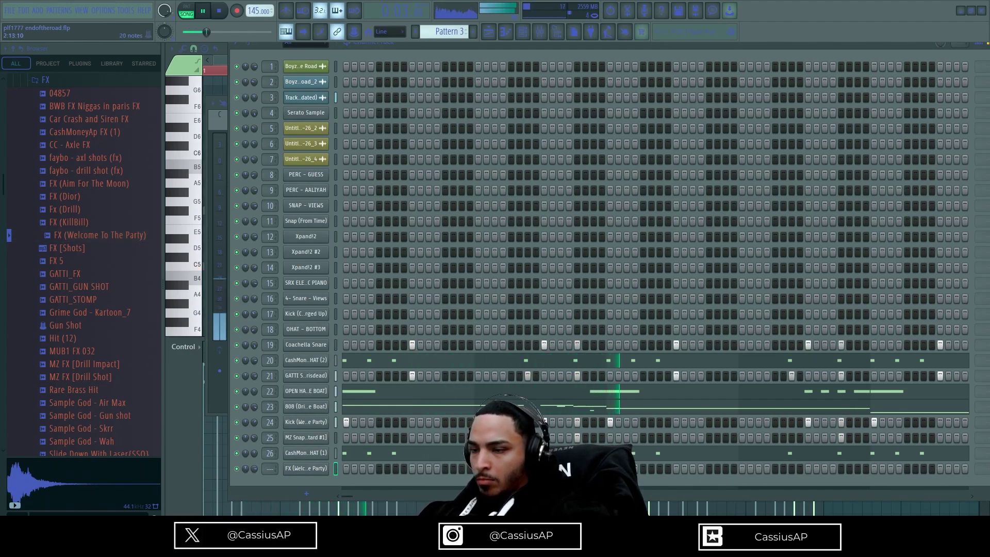
drag(343, 497, 398, 496)
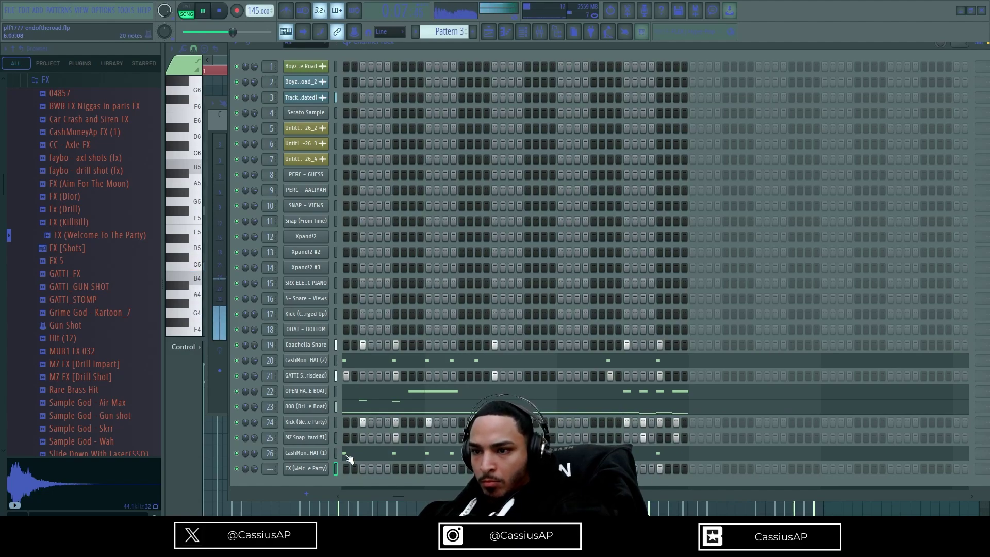
click(308, 470)
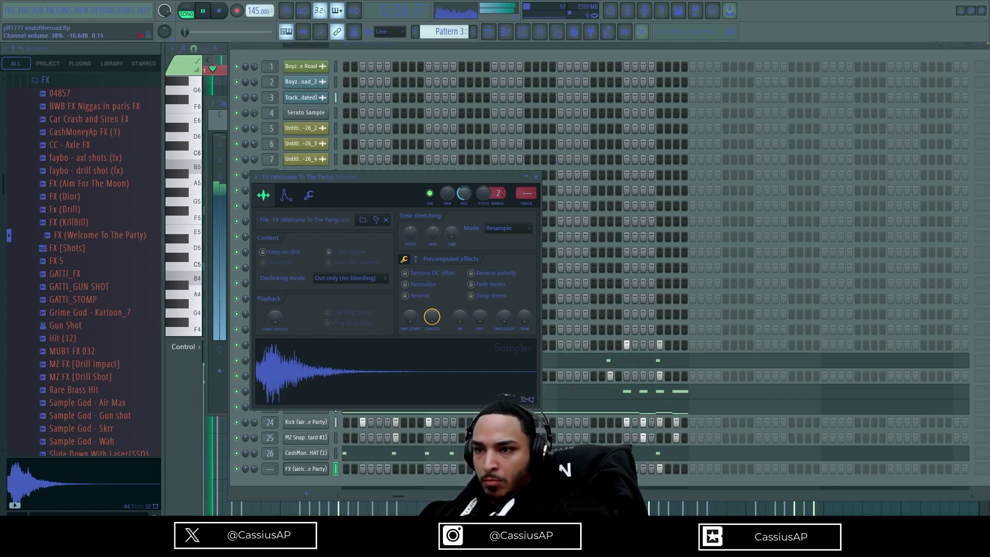
click(382, 491)
drag(384, 493, 349, 469)
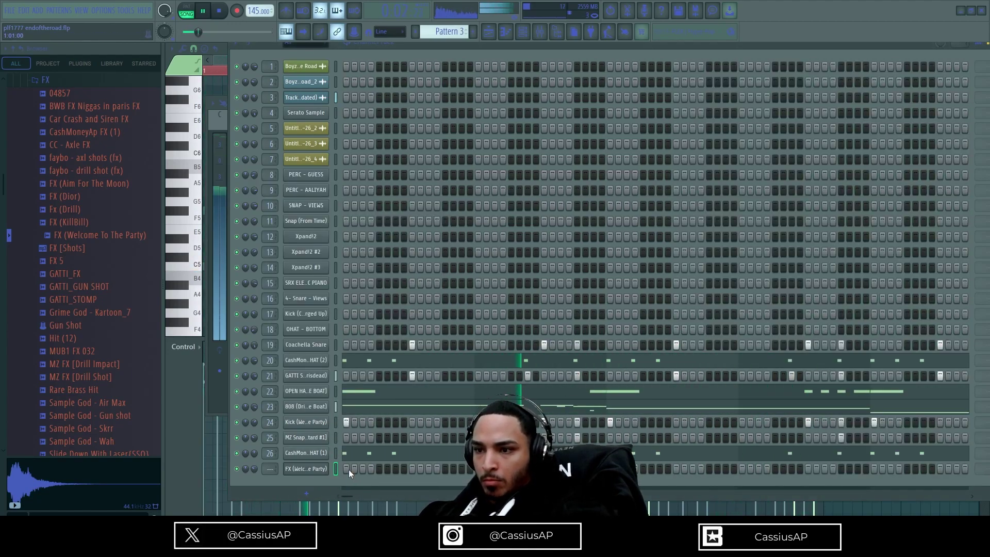
drag(271, 470, 271, 448)
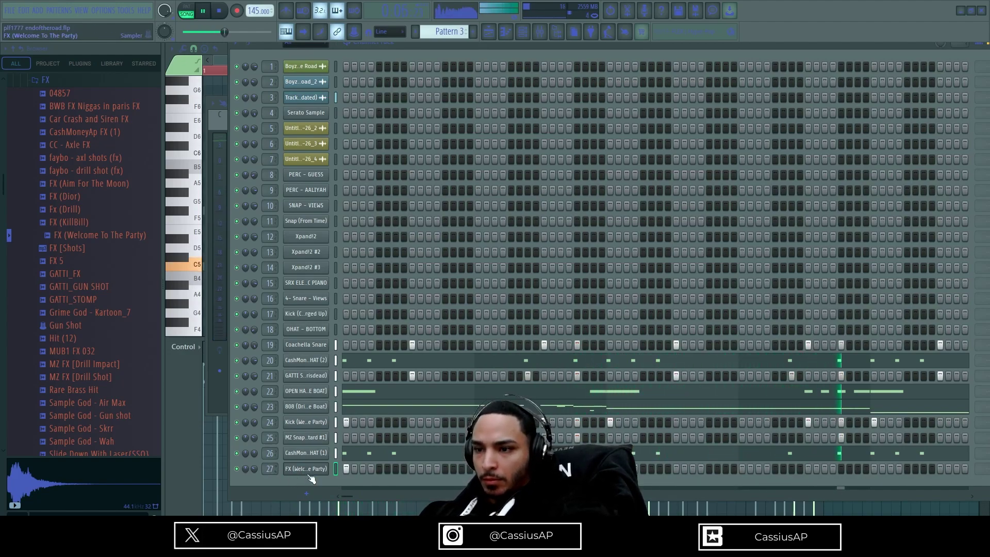
- Set the FX hit before the pattern's last one to about 52% velocity and the FX channel's volume to 56%
key(g)
drag(352, 496, 413, 498)
drag(544, 401, 577, 388)
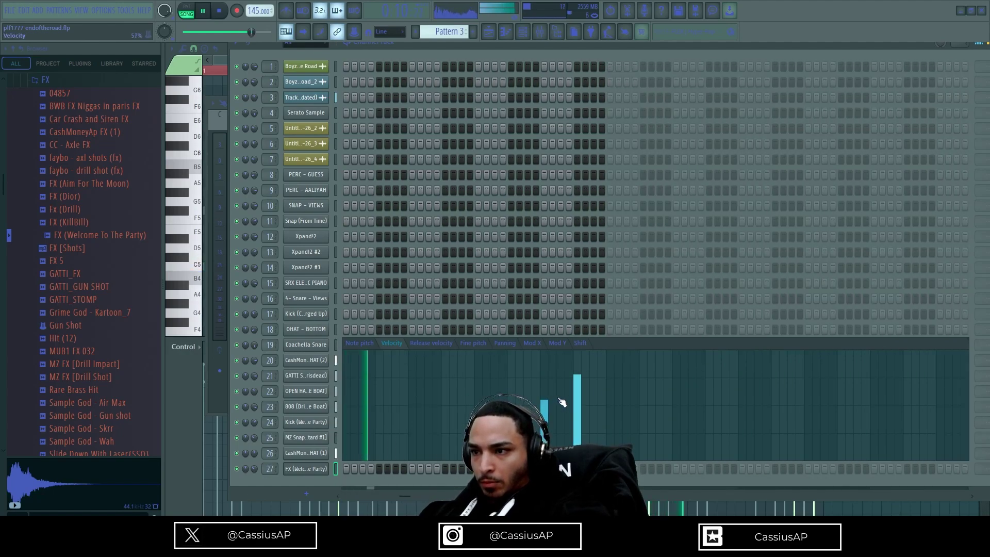
drag(412, 492, 254, 466)
key(space)
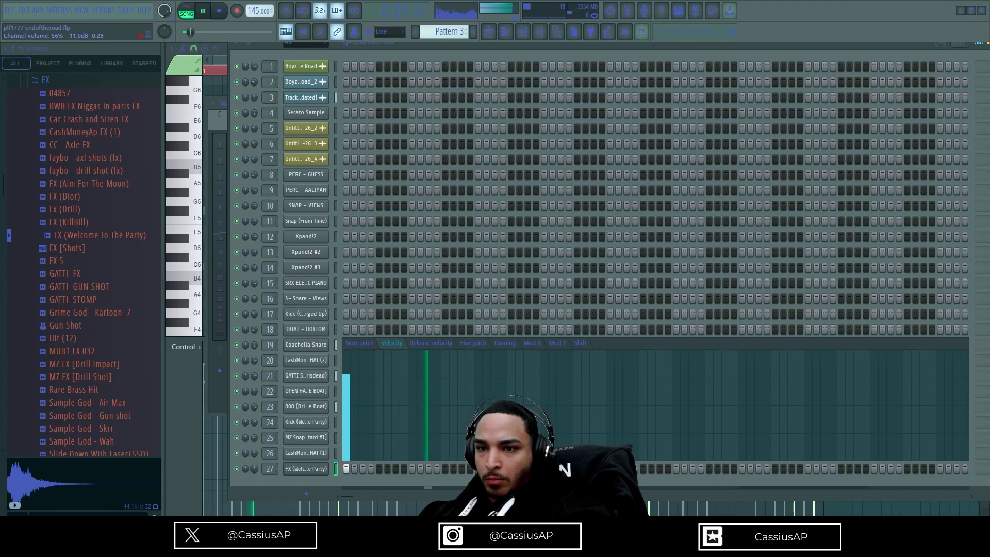
- Audition the FX samples Rare Brass Hit, MZ FX [Drill Shot], MZ FX [Drill Impact], MUB1 FX 032 and Hit (12)
click(76, 390)
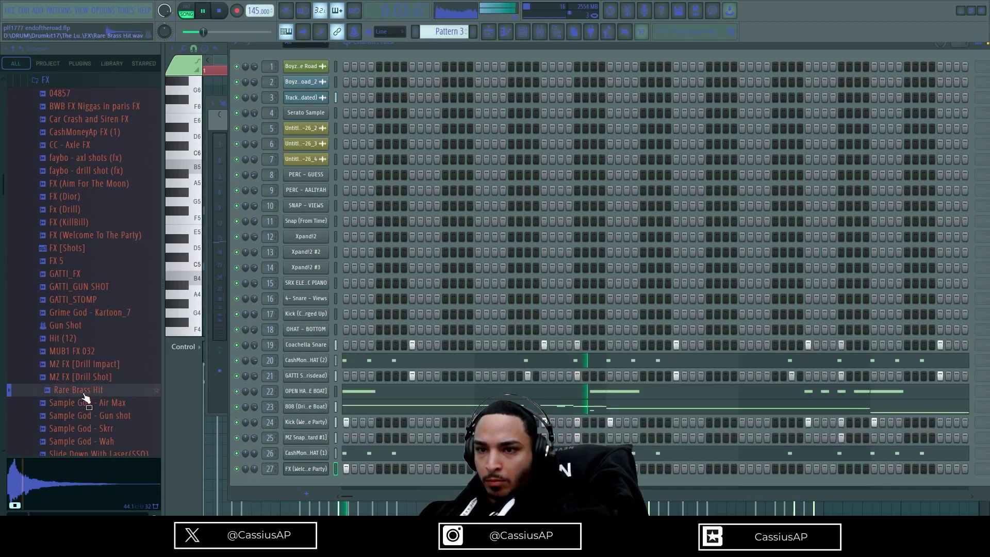
click(82, 378)
click(89, 367)
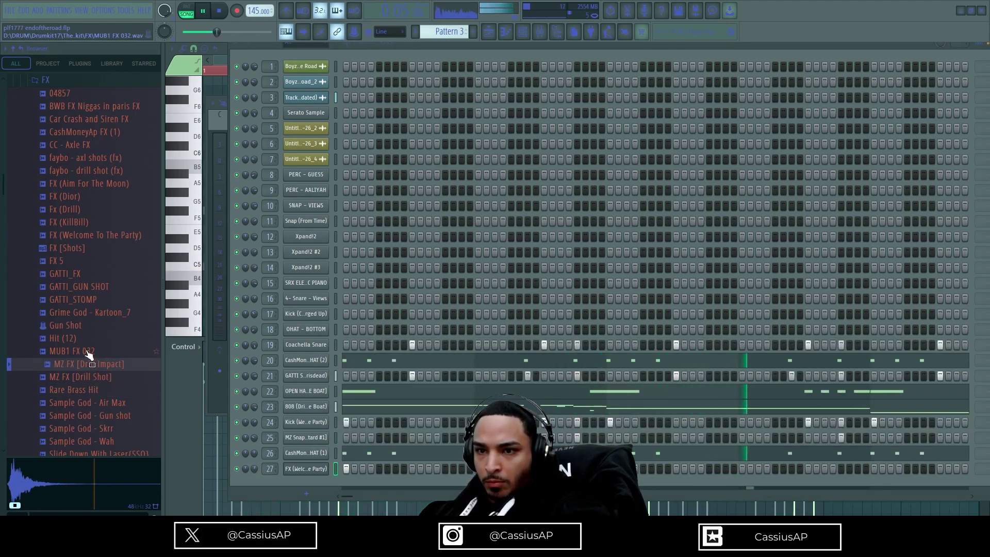
click(86, 353)
click(84, 340)
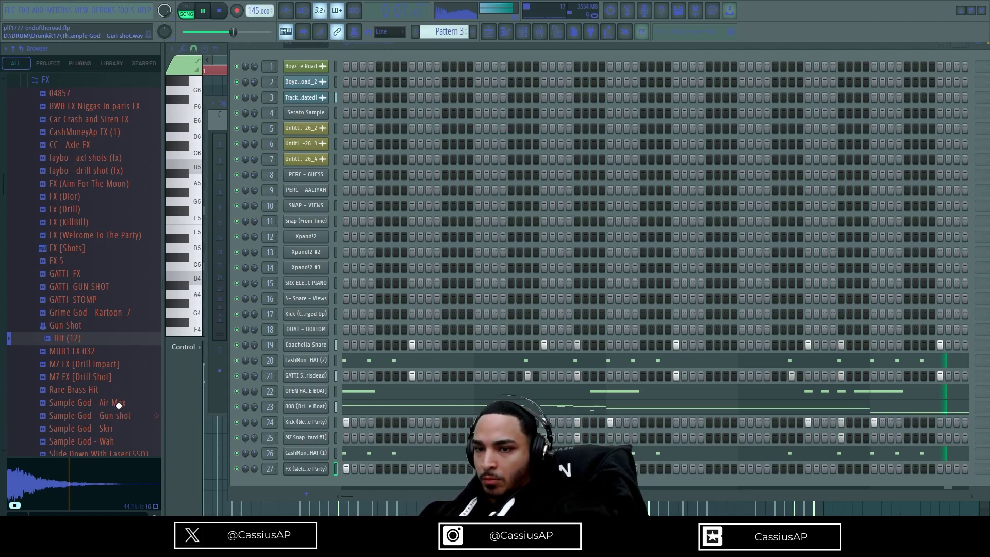
- Audition the remaining FX samples from Sample God - Air Max down to Youngboy Type FX
click(118, 404)
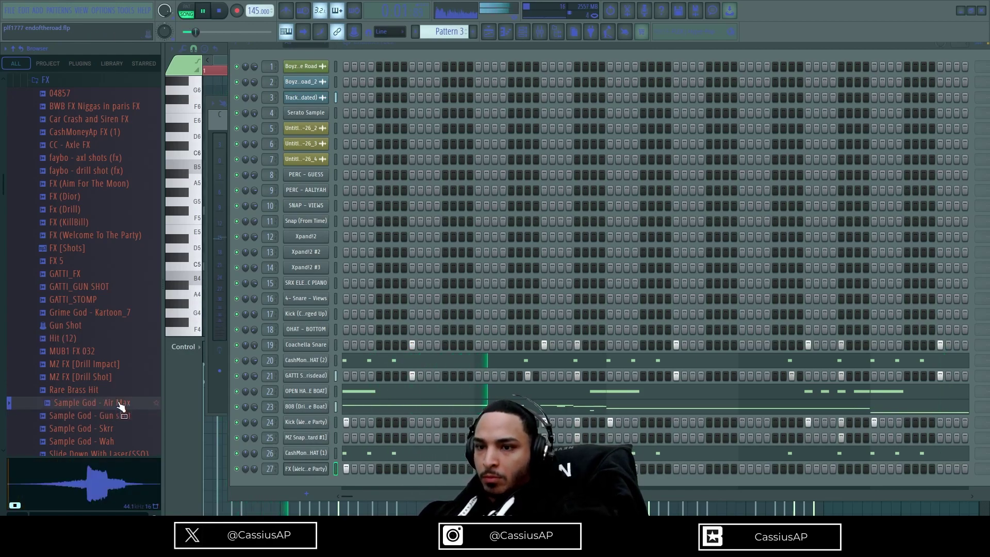
scroll(118, 408, down, 2)
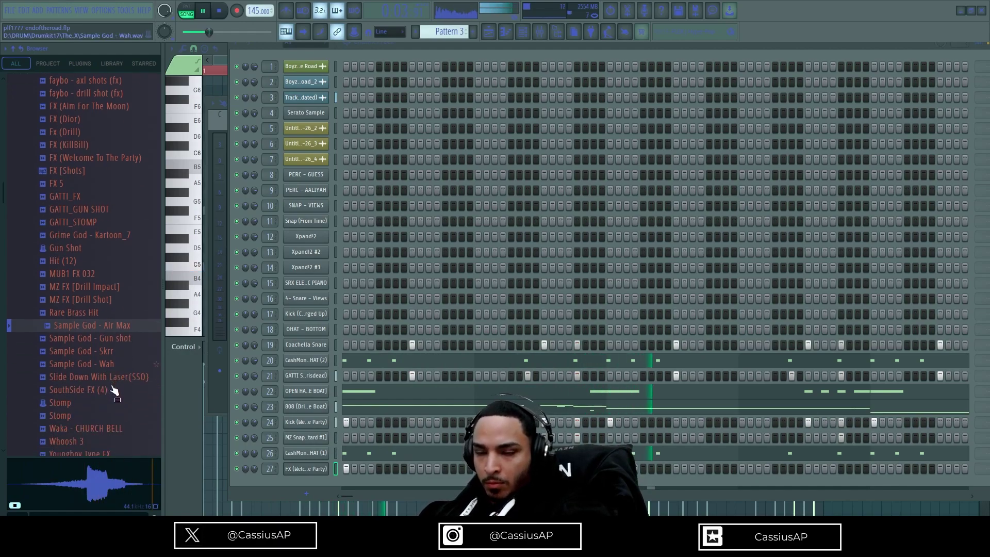
key(Down)
key(Down)
key(Down)
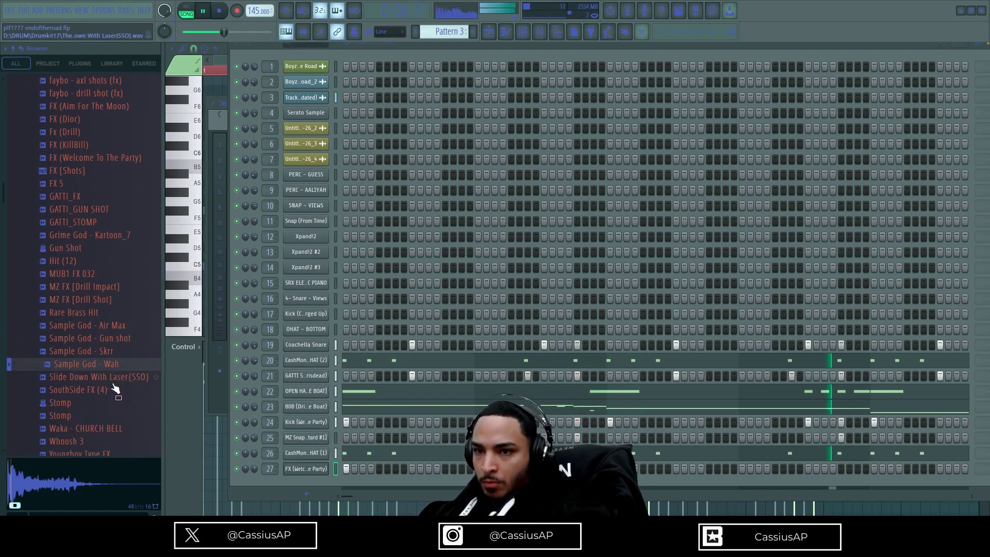
click(82, 407)
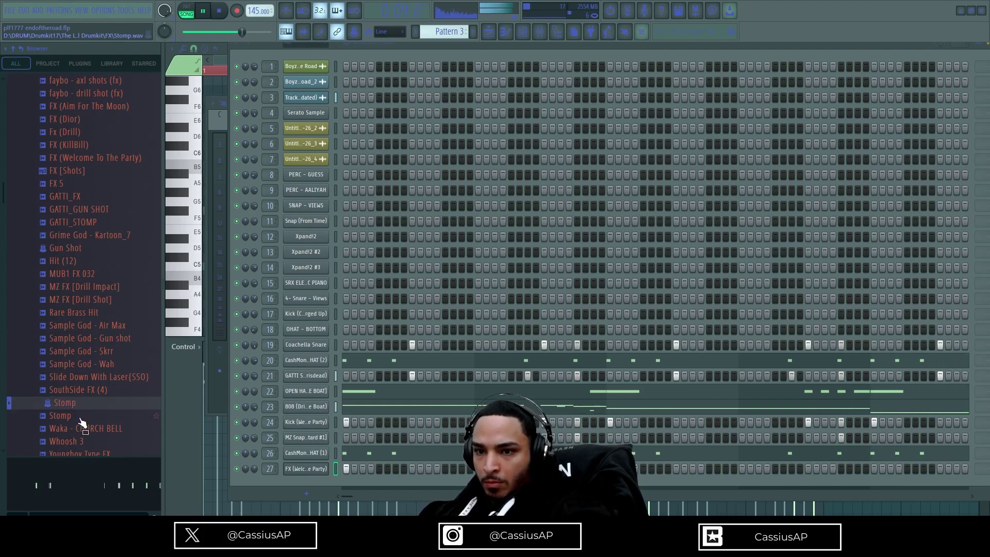
click(81, 416)
scroll(84, 418, down, 4)
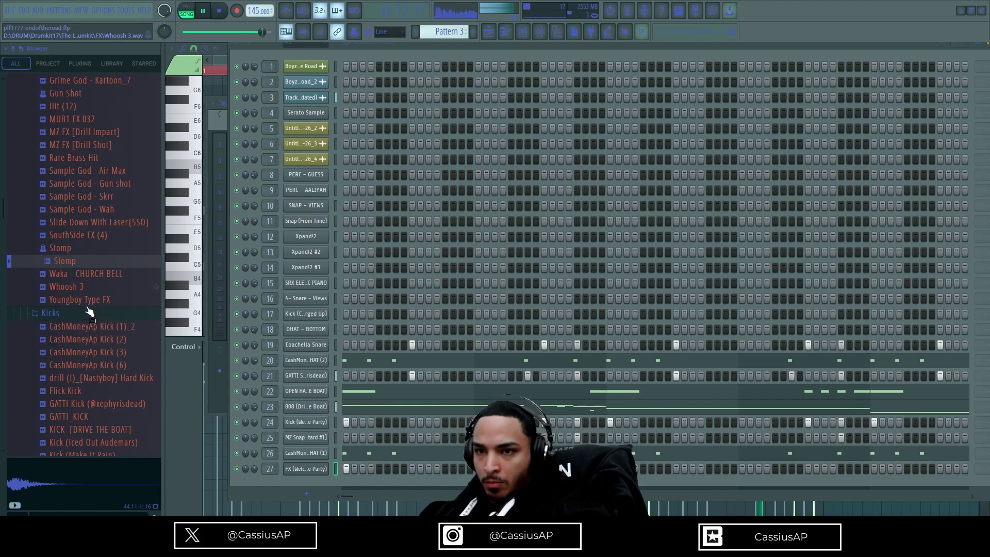
key(Down)
key(Down)
key(Down)
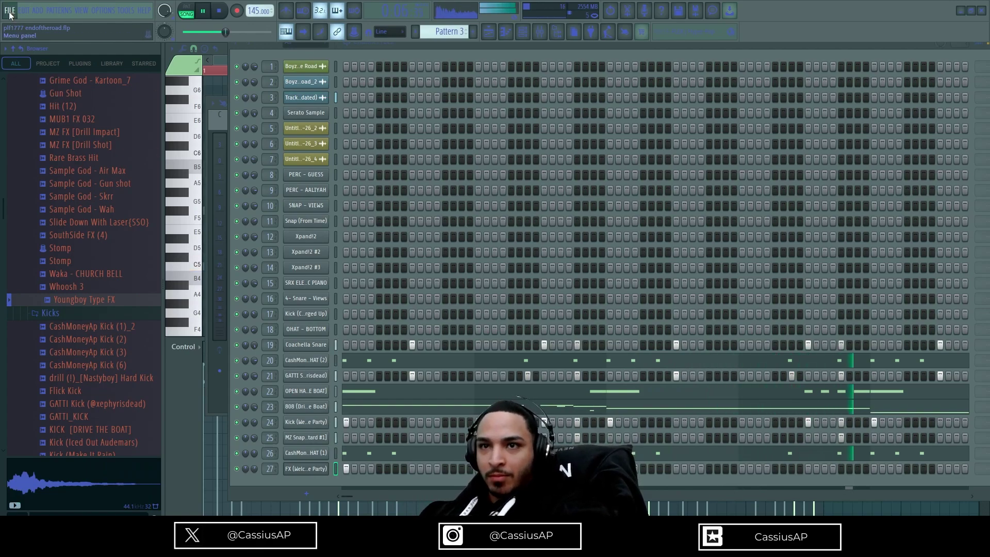
- Add Fruity Love Philter with the Simple lowpass preset to the Track 1 (consolidated) mixer track and turn down its mix level
click(489, 32)
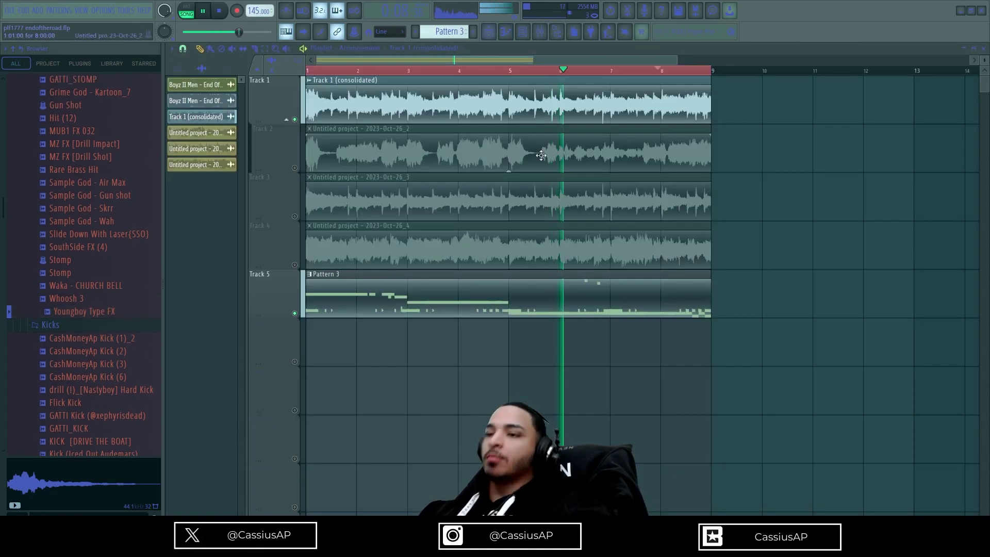
click(542, 32)
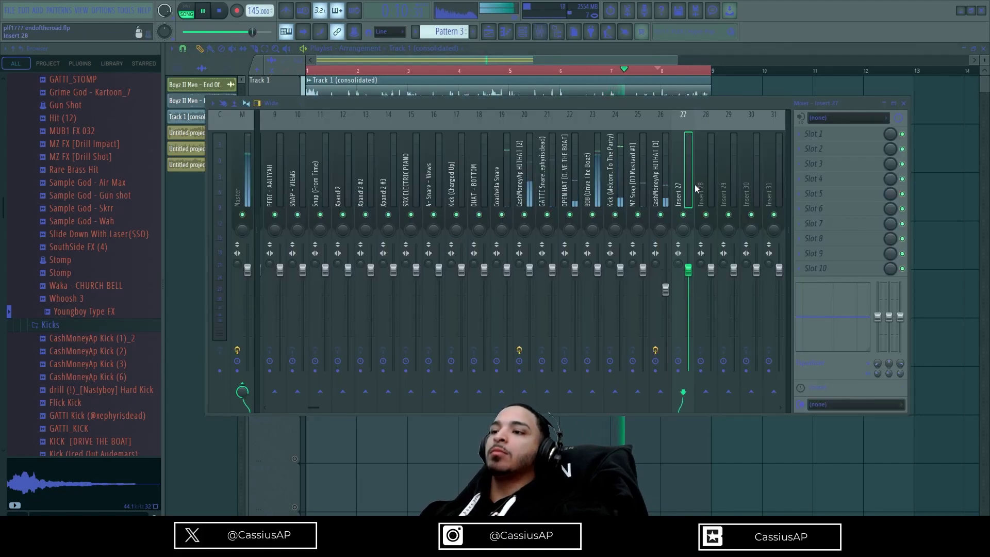
scroll(253, 180, up, 20)
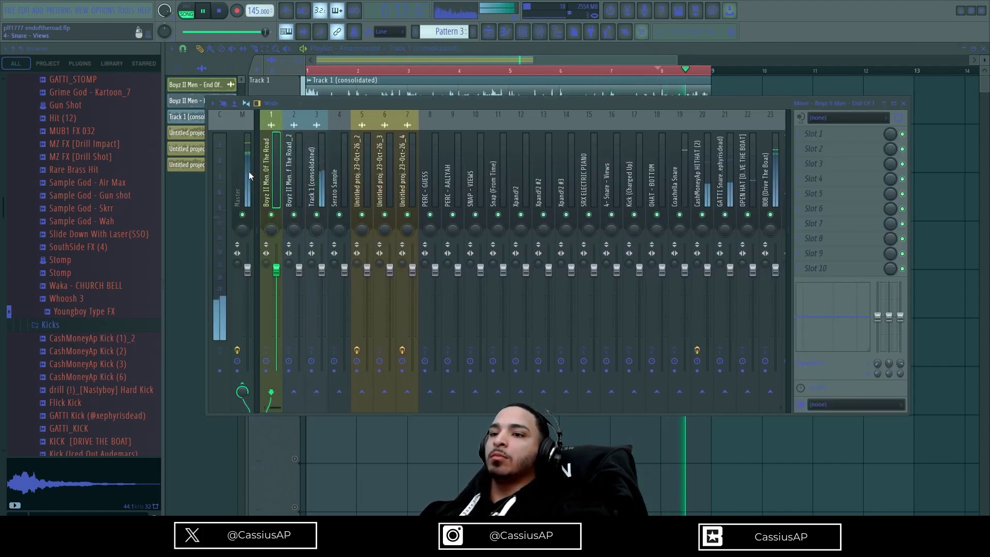
click(316, 187)
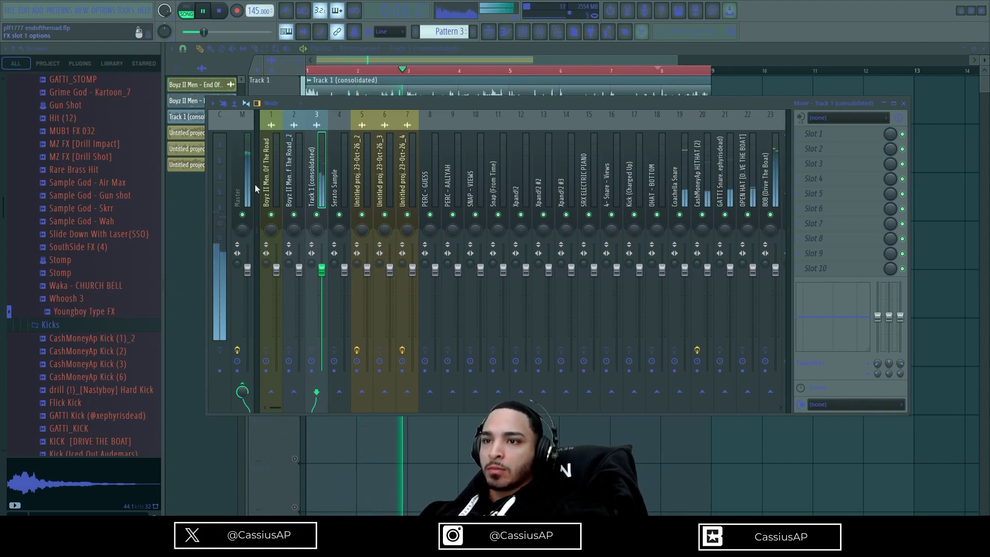
click(245, 133)
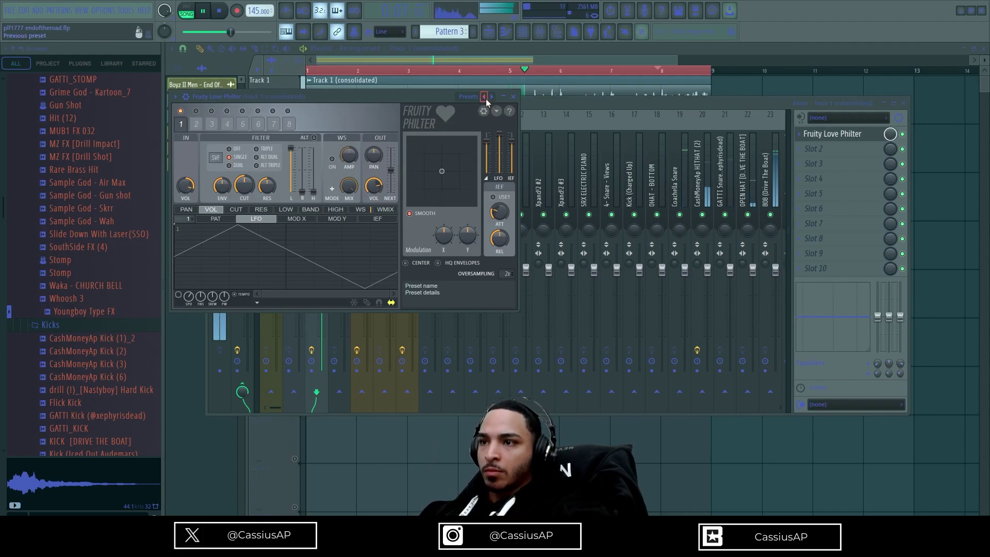
drag(424, 178, 437, 174)
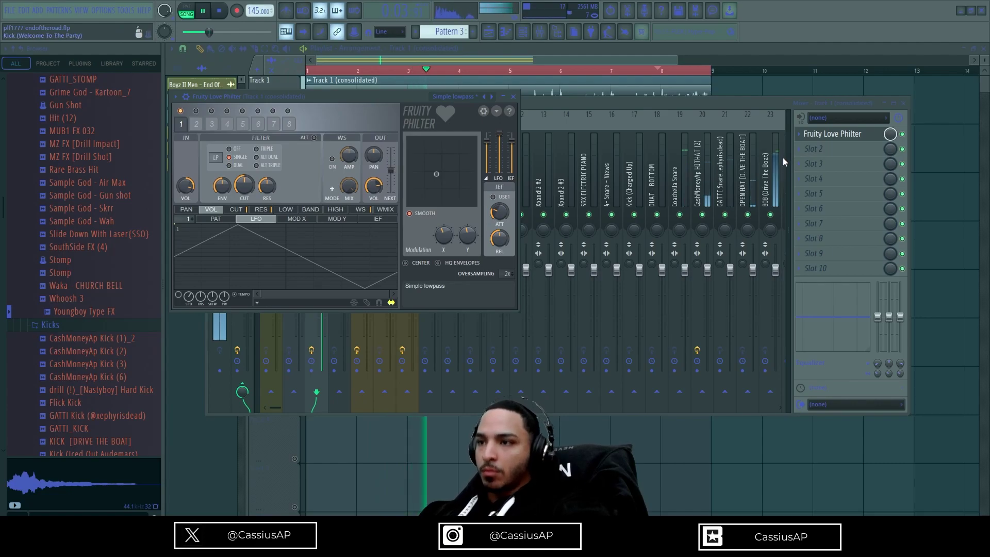
drag(888, 134, 888, 165)
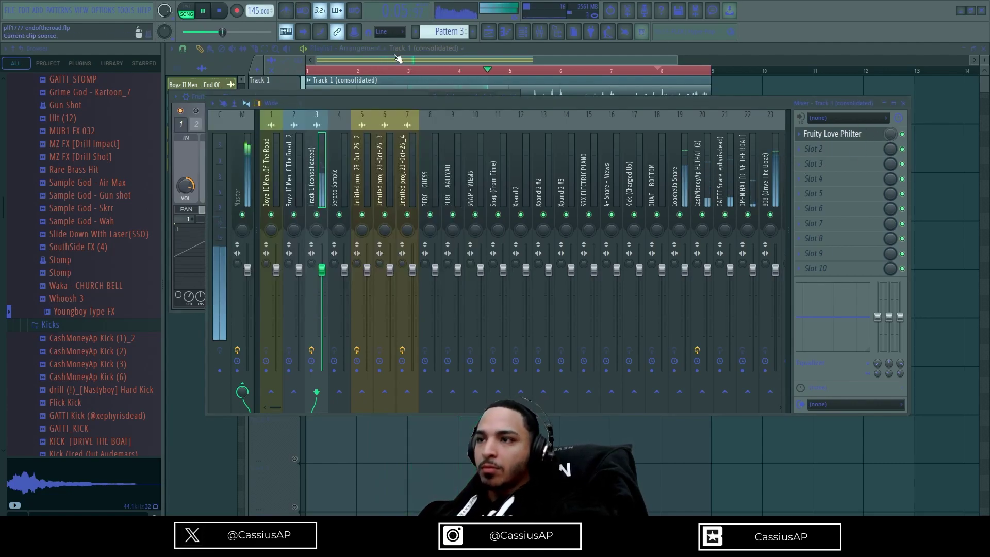
- Duplicate the Pattern 3 and Track 1 (consolidated) playlist clips three times each, filling bars 1 to 32
click(488, 32)
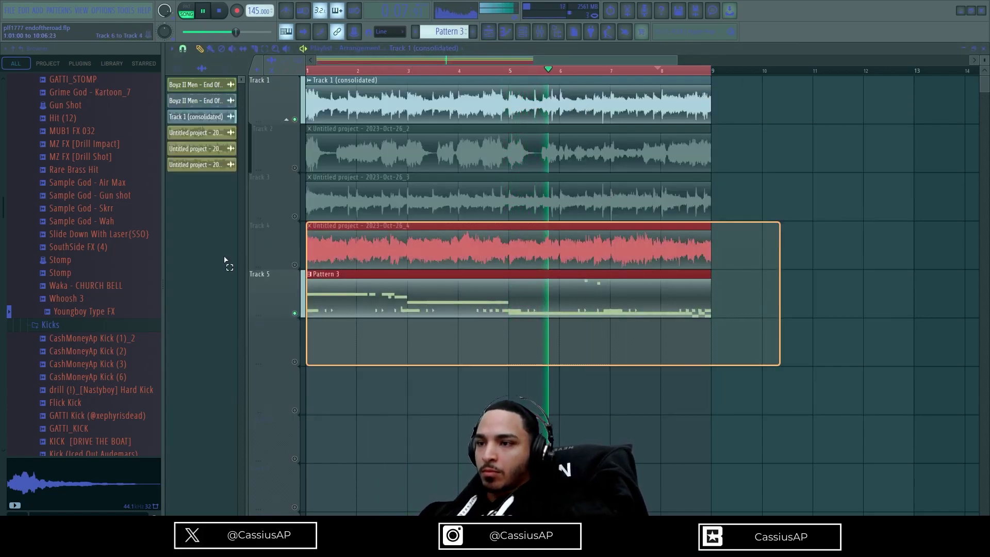
key(ctrl+b)
key(ctrl+b)
key(ctrl+b)
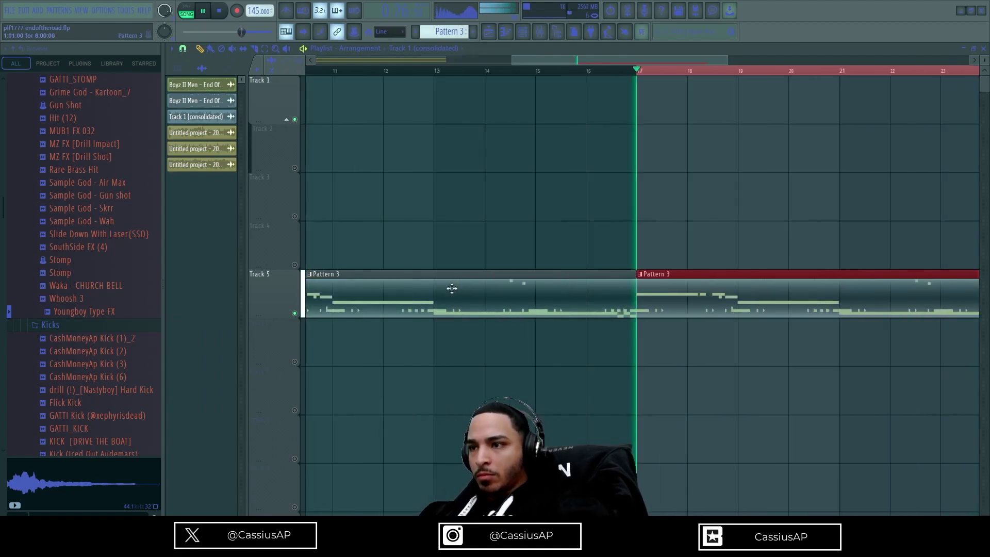
scroll(465, 277, down, 6)
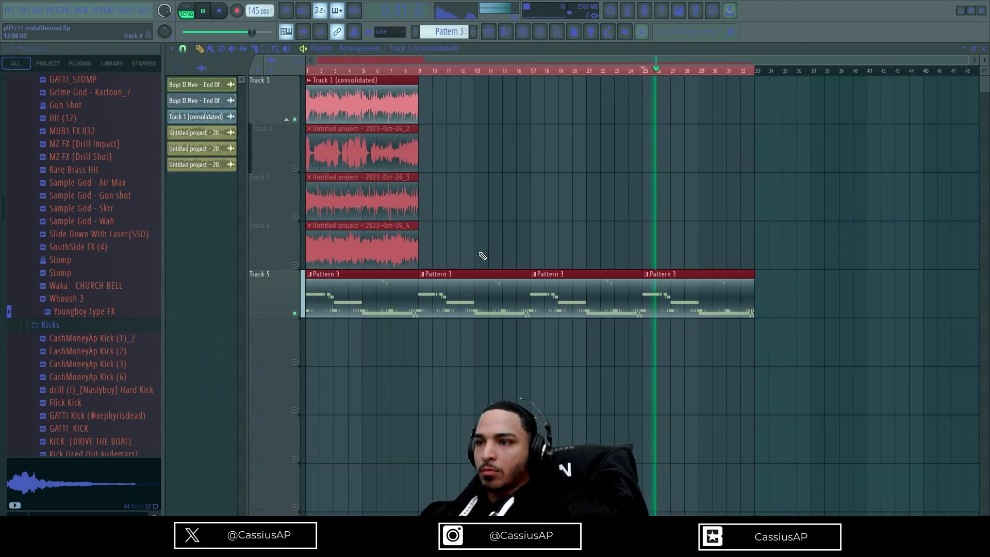
key(ctrl+b)
key(ctrl+b)
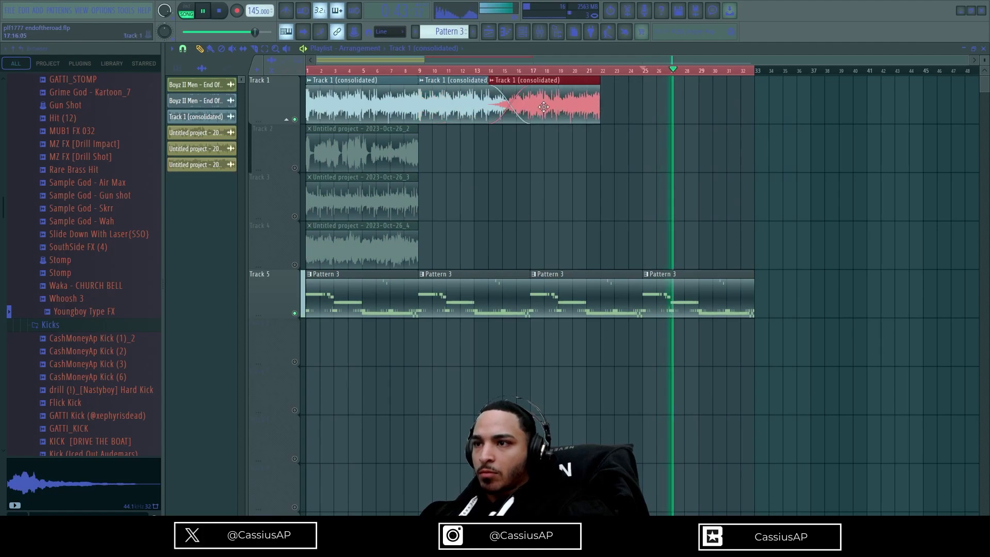
key(ctrl+b)
- Move all playlist clips eight bars later so the arrangement starts at bar 9, and clear the selection
key(space)
key(space)
drag(341, 70, 2, 97)
drag(831, 342, 448, 118)
key(ctrl+d)
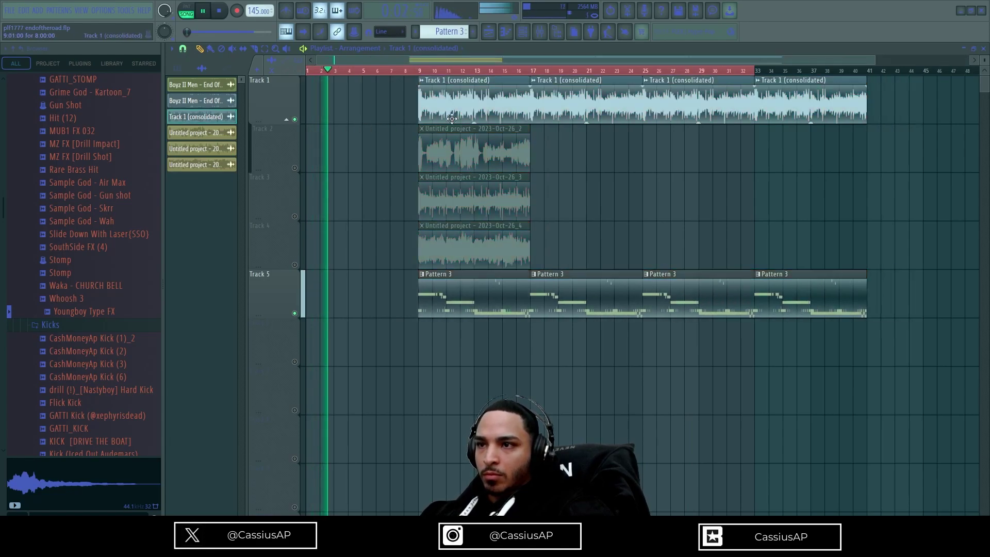
- Place a Track 1 (consolidated) clip at bar 1 of Track 1 and play the arrangement from the start
click(314, 108)
key(space)
key(space)
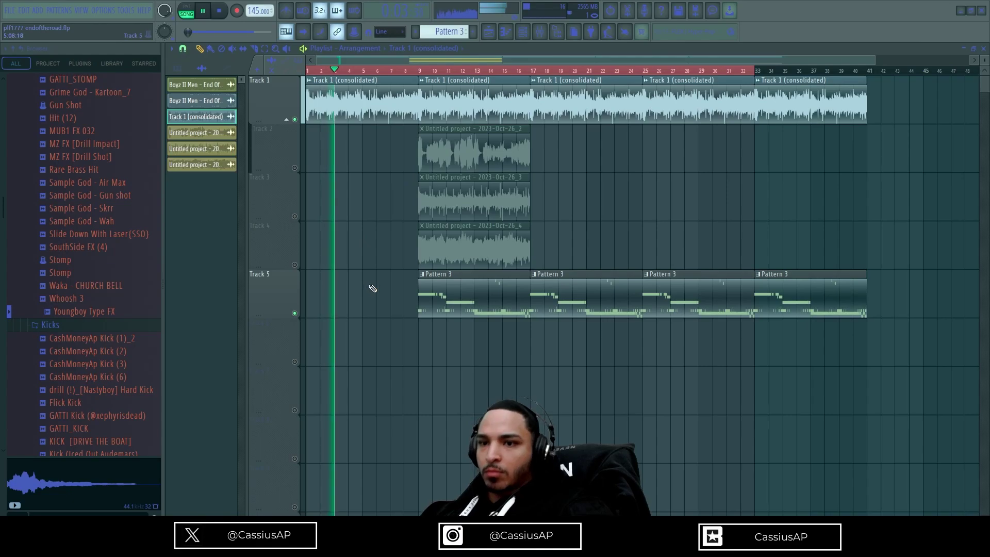
- Audition the FX samples Slide Down With Laser(SSO) and CashMoneyAp FX (1) during playback
click(108, 235)
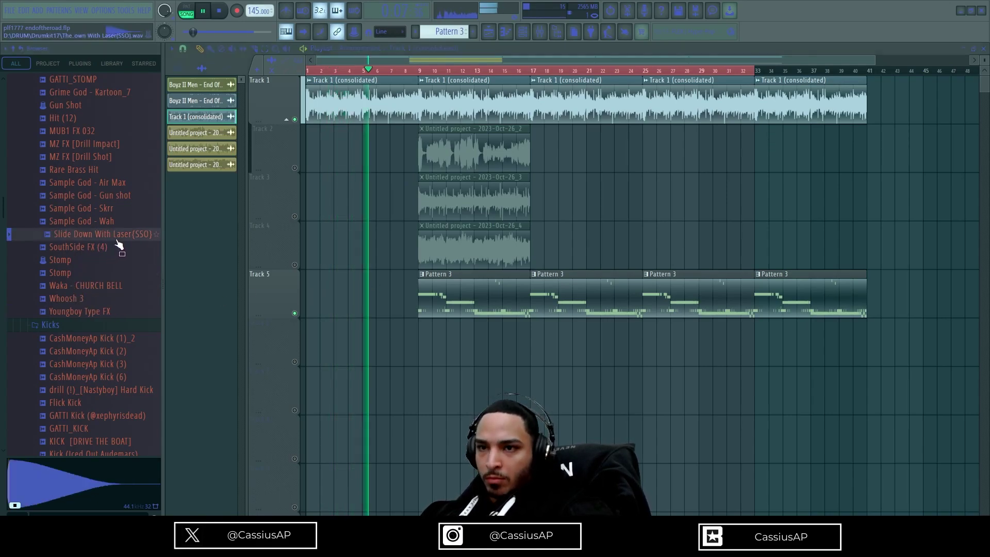
scroll(95, 192, up, 4)
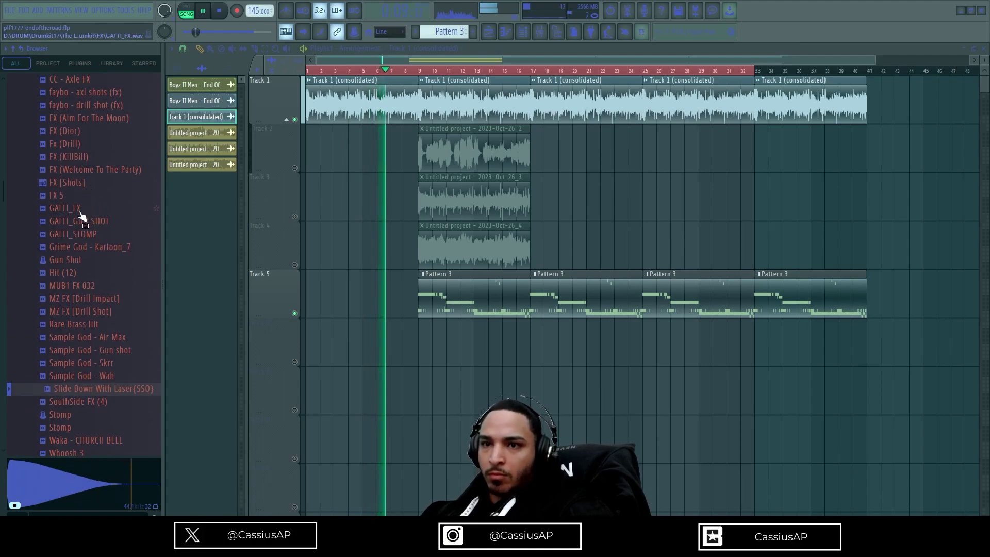
scroll(91, 234, up, 4)
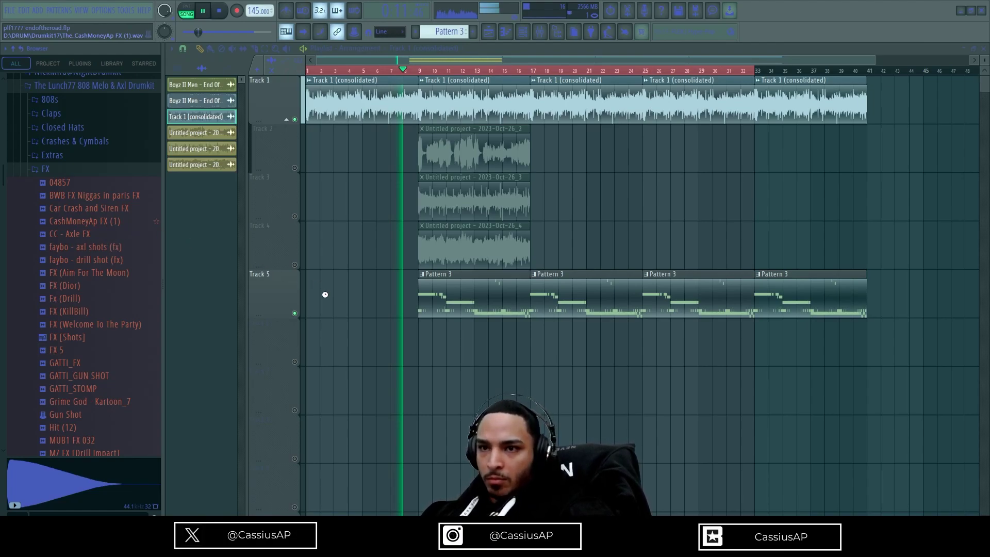
drag(325, 295, 328, 301)
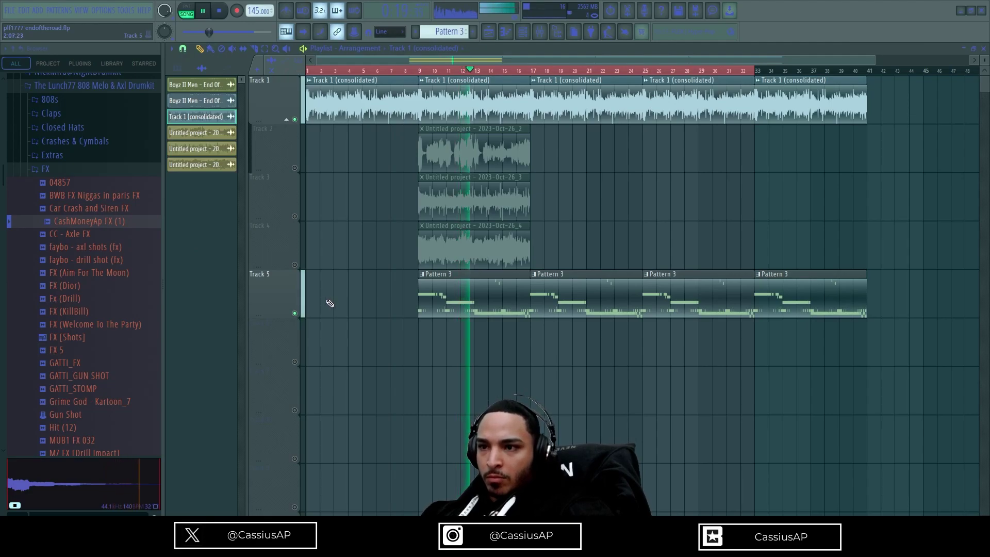
- Set the Fruity Love Philter mix level on the Track 1 (consolidated) insert to 0%, create its automation clip, and unmute all playlist tracks
click(539, 32)
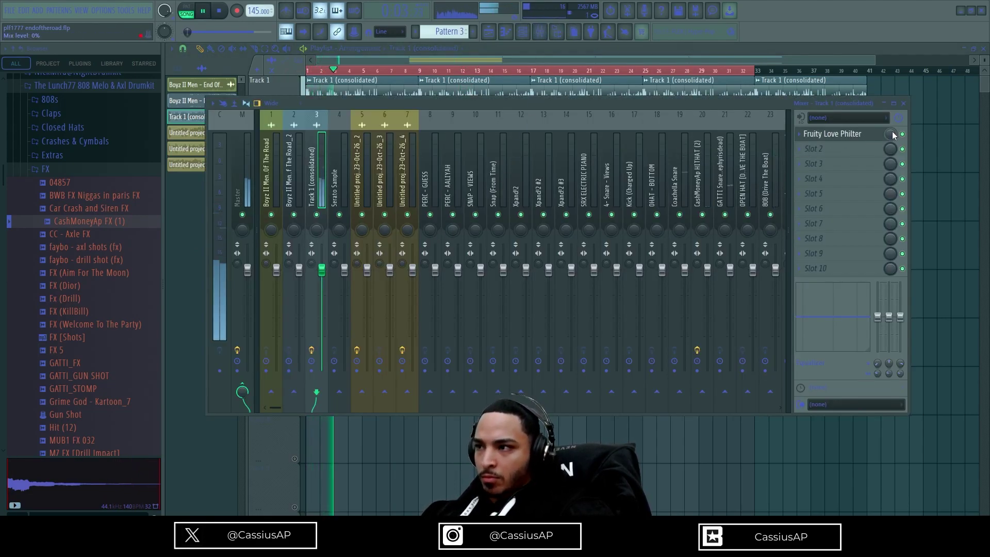
click(489, 32)
scroll(400, 363, up, 3)
right_click(295, 362)
right_click(295, 362)
right_click(295, 362)
right_click(295, 362)
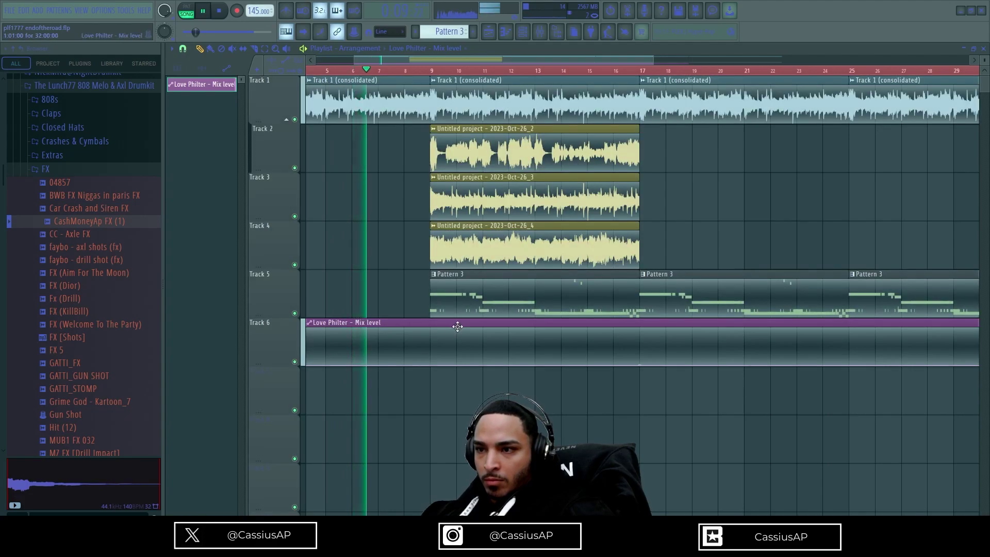
- Shape the Love Philter mix level automation to jump from 0% to full at bar 9 and return to 0% at bar 25
right_click(431, 365)
right_click(431, 341)
drag(433, 341, 433, 329)
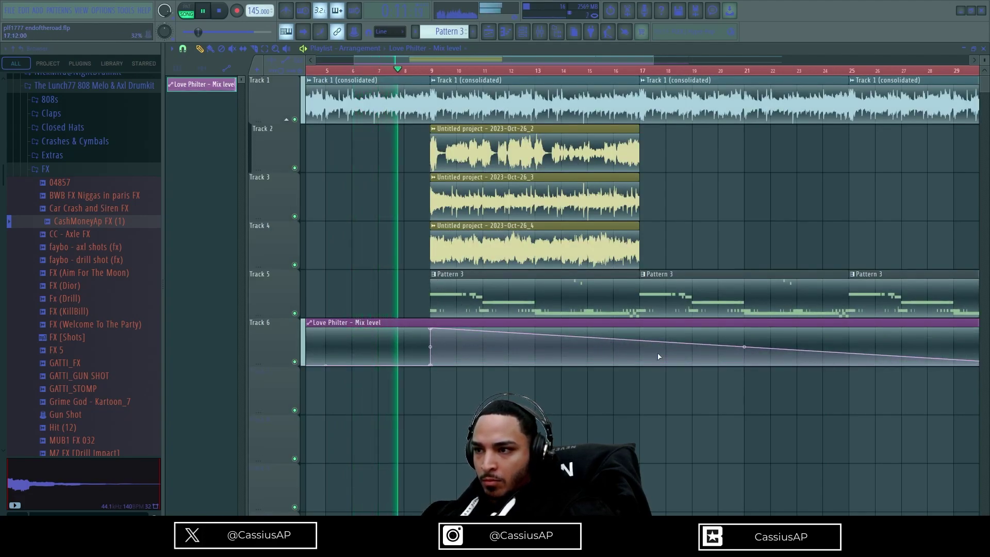
right_click(849, 346)
right_click(849, 365)
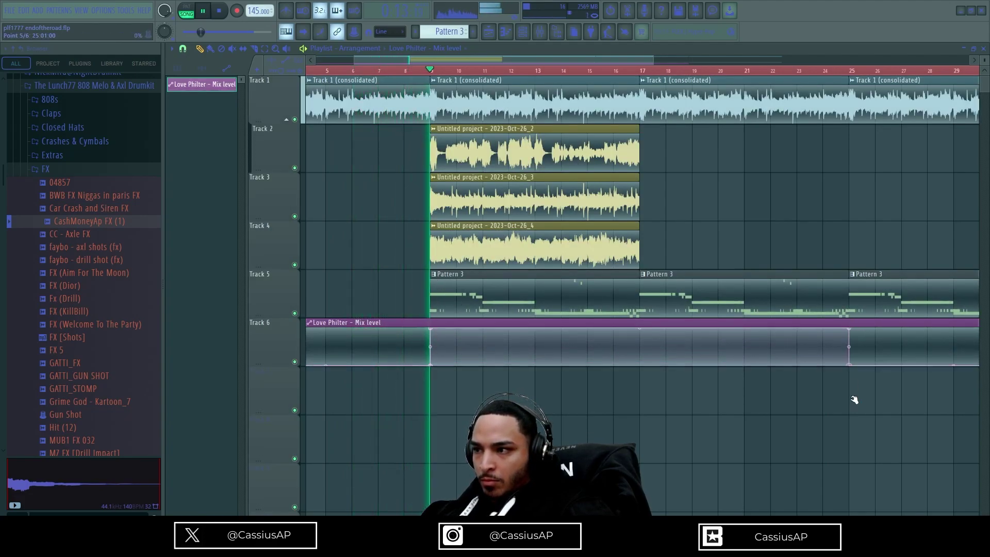
scroll(686, 386, down, 3)
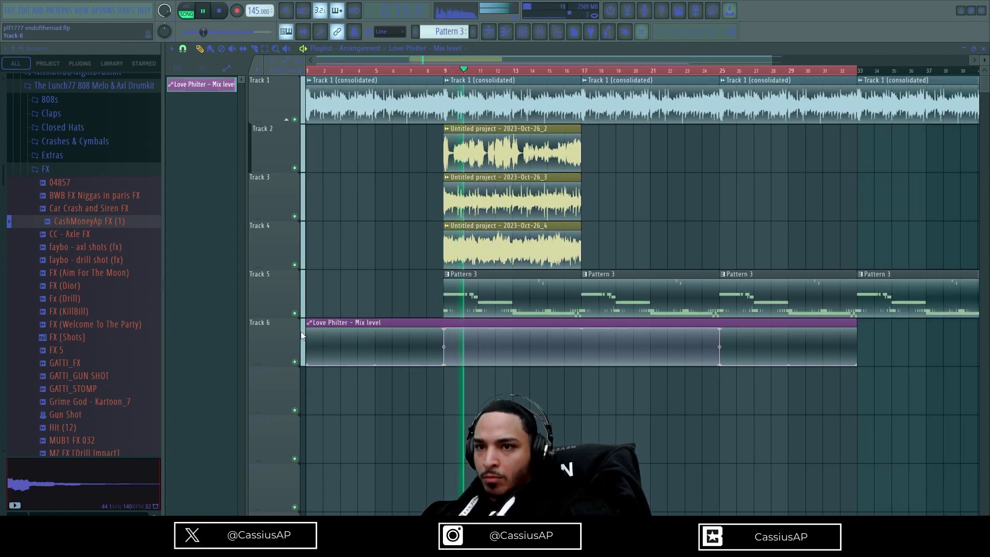
- Inspect the Fruity Love Philter settings on the Track 1 (consolidated) insert, then play the arrangement from bar 9
key(F9)
click(883, 136)
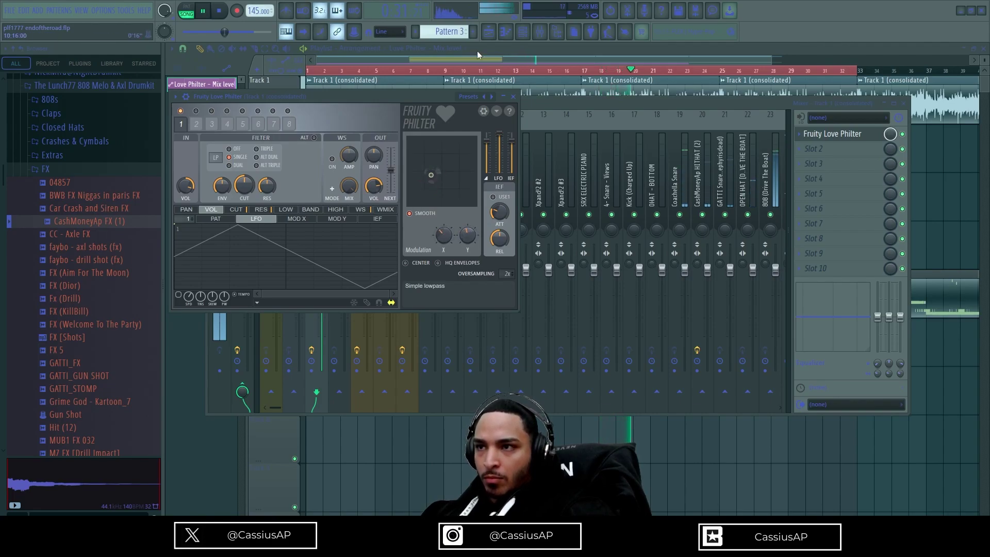
key(space)
click(489, 32)
key(space)
click(446, 70)
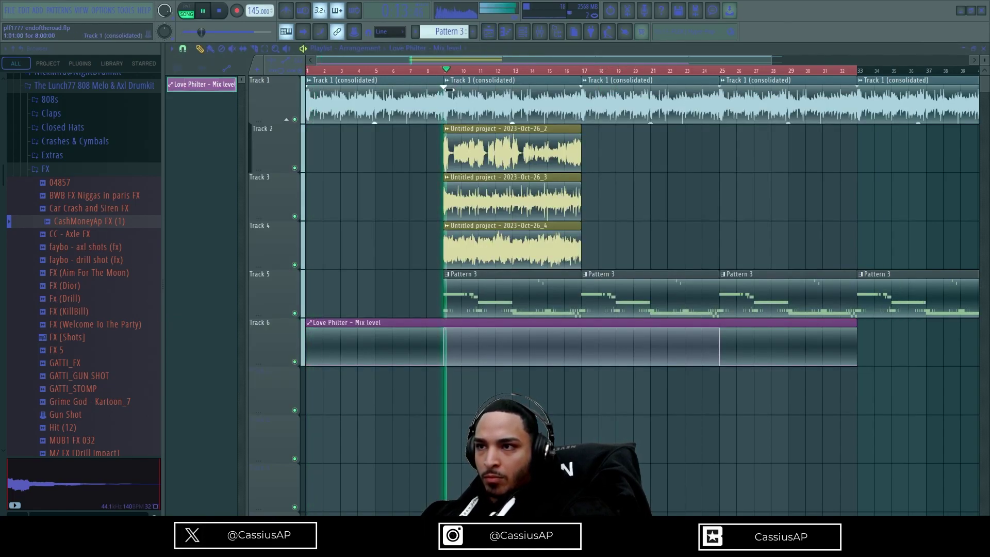
- Delete the three Untitled project clips from Tracks 2 to 4 and play the section from bar 9 without them
key(space)
right_click(531, 151)
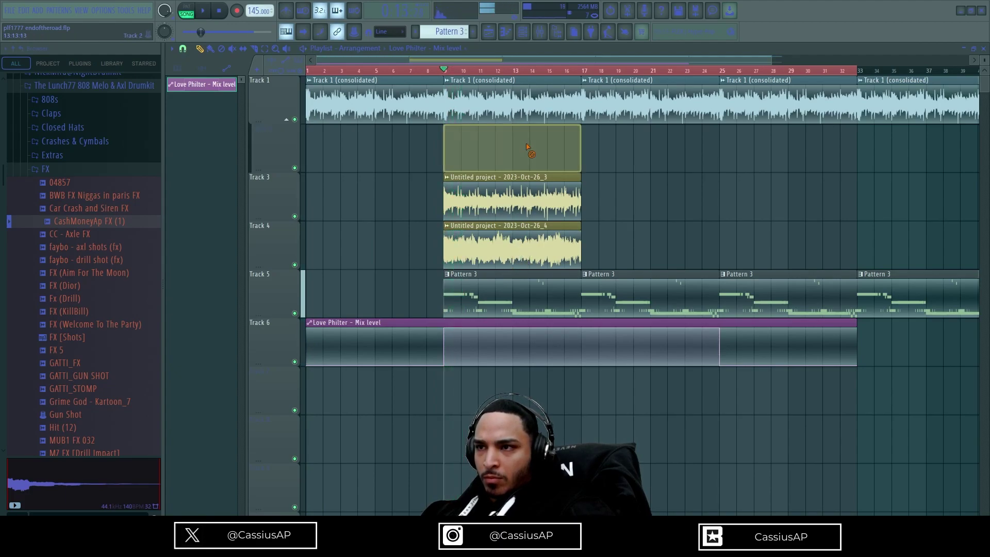
right_click(532, 198)
right_click(538, 245)
key(space)
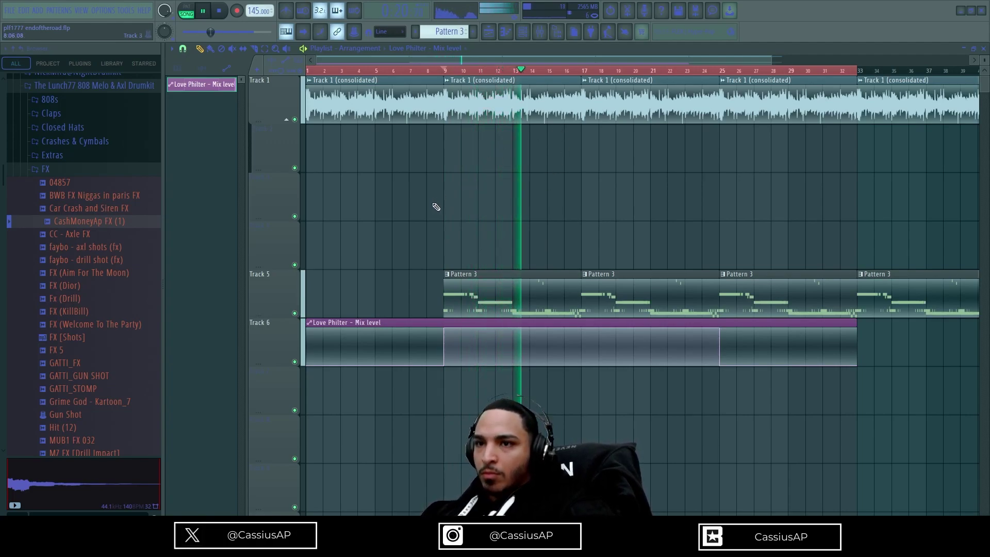
key(space)
key(space)
- Check the channel levels in the mixer during playback and return to the playlist
click(556, 32)
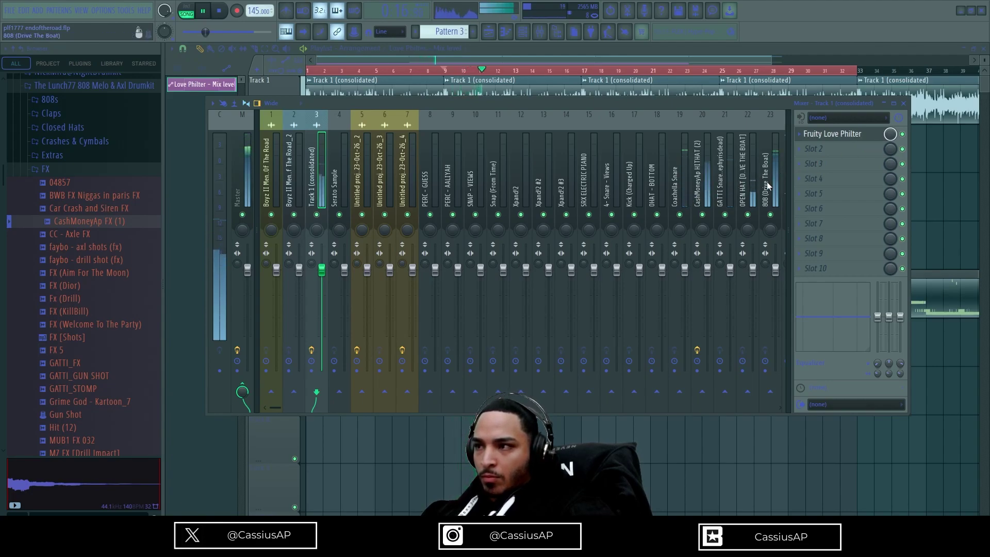
key(space)
key(F9)
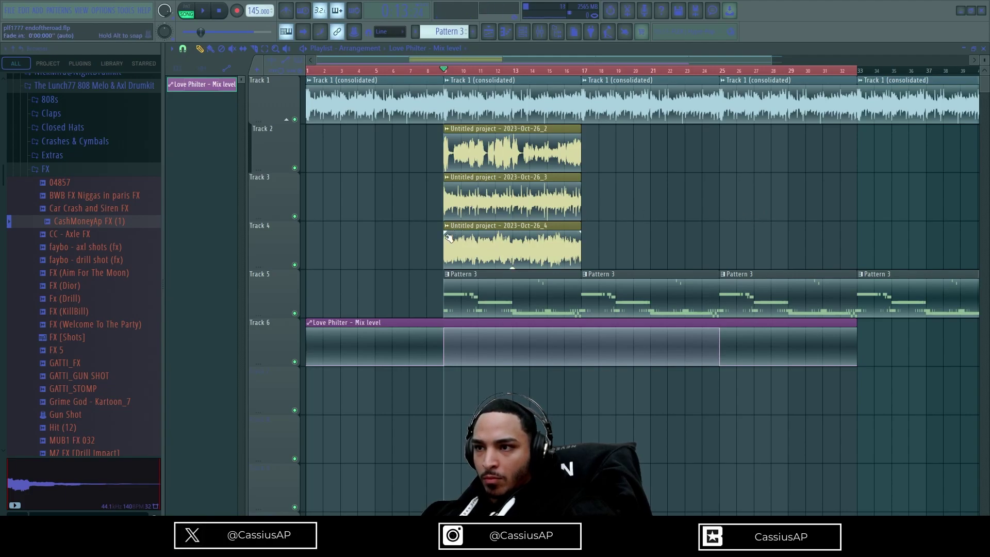
- Solo Tracks 3 and 4 in turn and audition their Untitled project clips from bar 9
right_click(295, 216)
key(space)
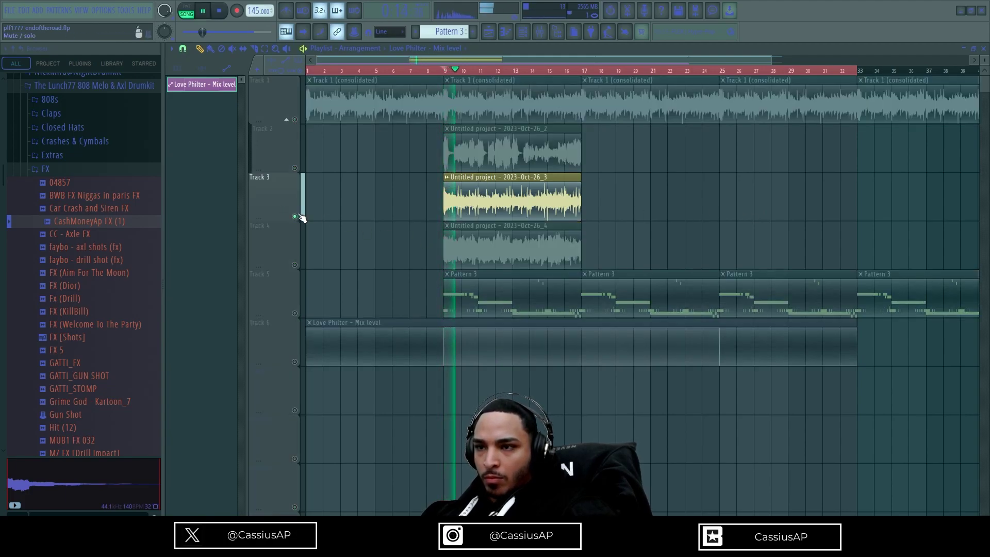
right_click(295, 216)
key(space)
right_click(295, 266)
key(space)
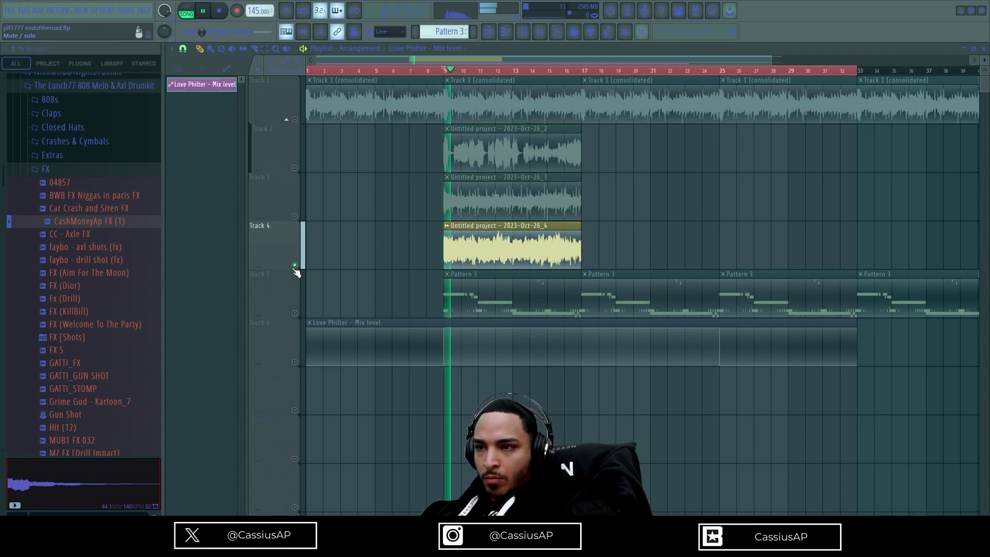
right_click(294, 216)
key(space)
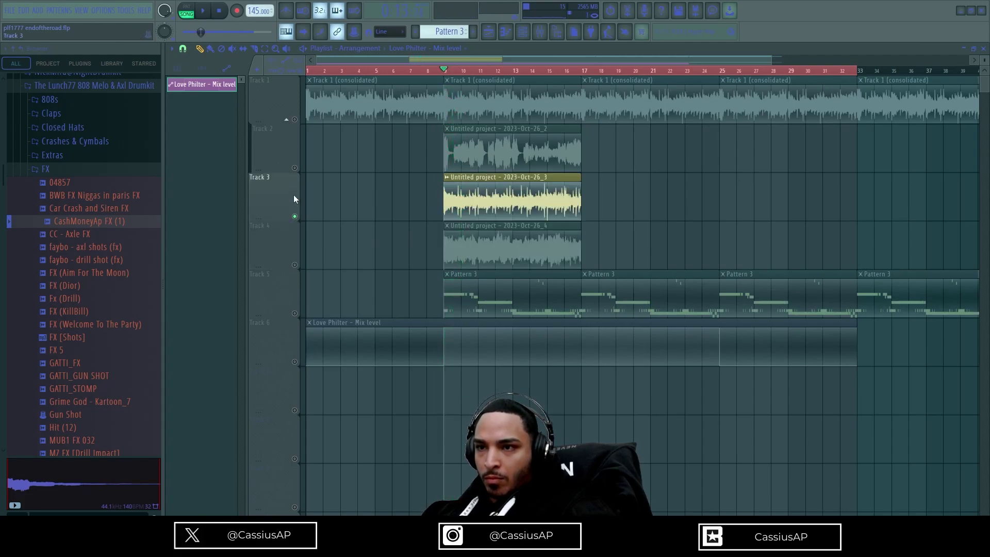
- Audition Track 2 on its own, remove the Track 1 (consolidated) clip at bar 9, and leave all tracks unsoloed
right_click(294, 167)
right_click(454, 96)
key(space)
key(space)
right_click(295, 167)
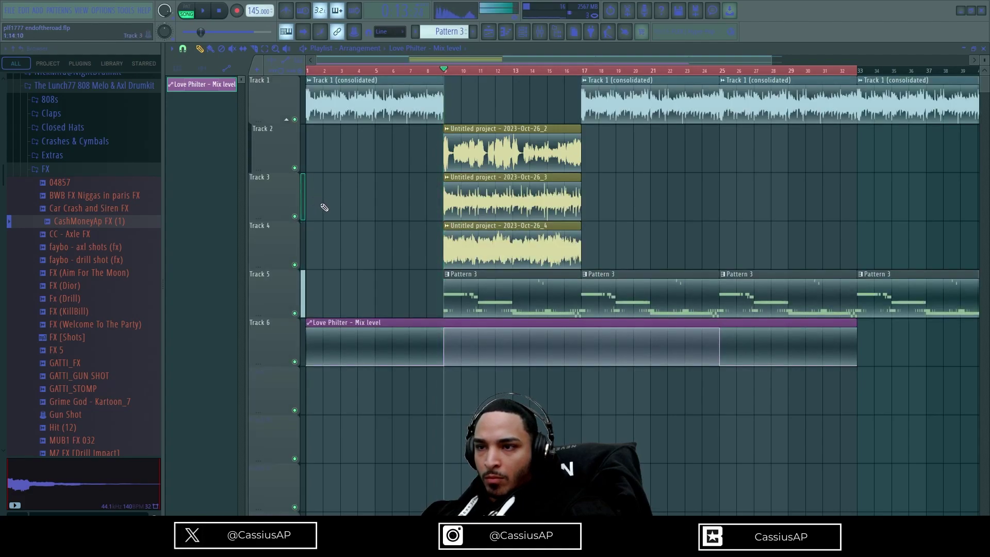
- Mute the Untitled project clips on Tracks 3 and 4 and play the transition into bar 9
click(536, 213)
key(space)
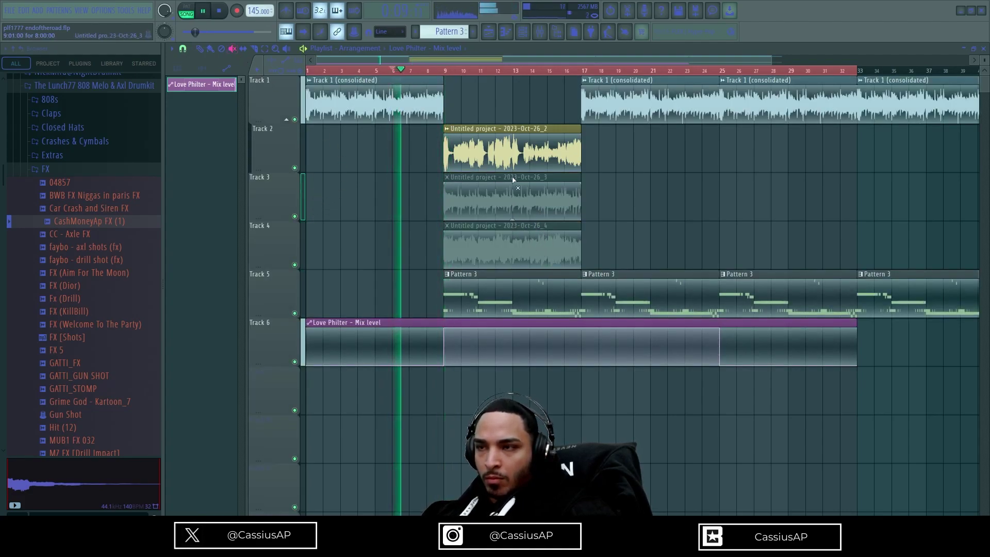
key(F9)
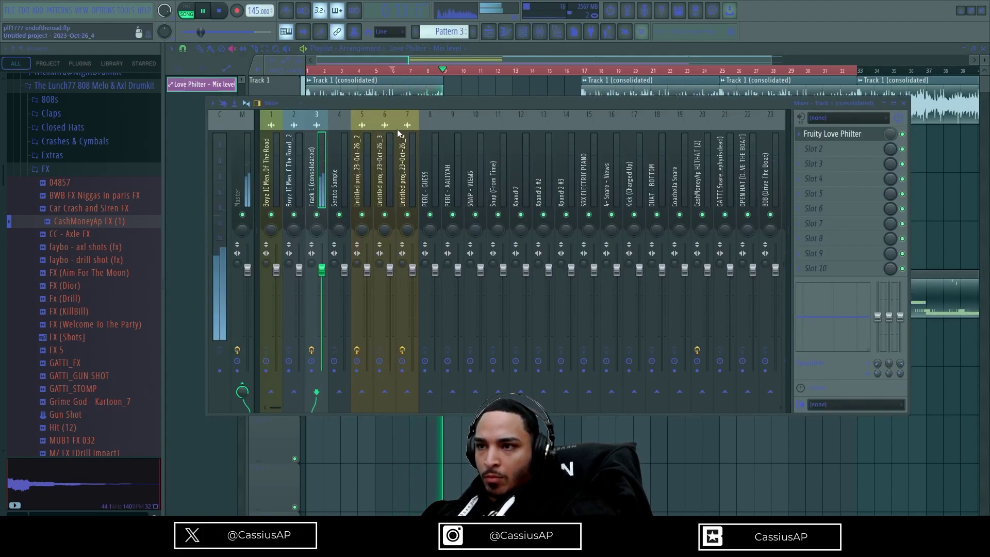
key(F9)
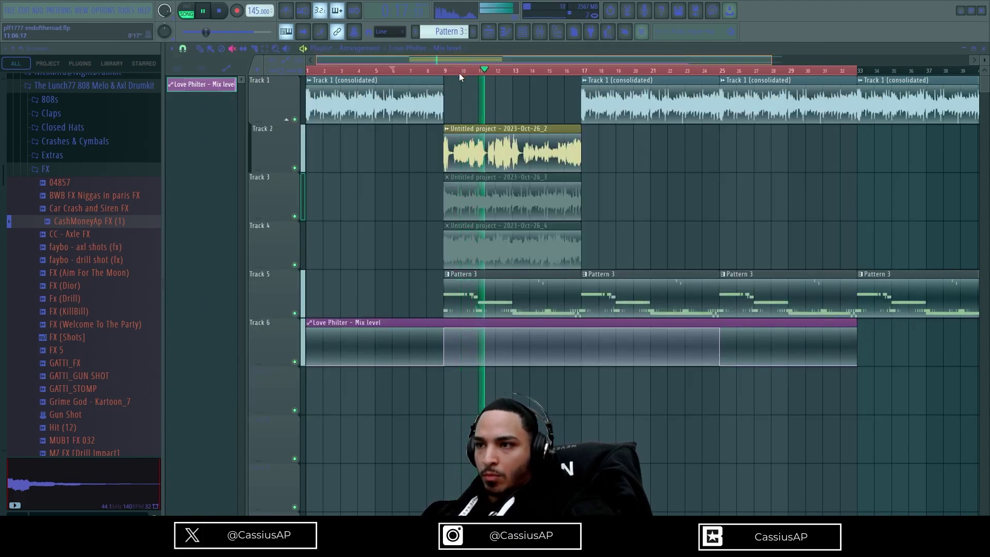
scroll(480, 114, right, 1)
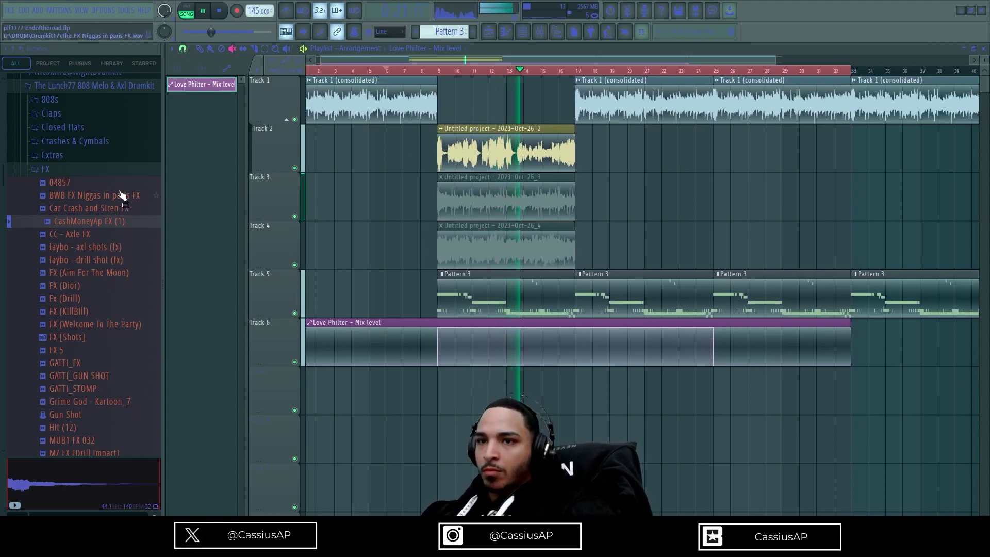
- Remove the Track 1 (consolidated) clip at bar 17 and duplicate the Untitled project - 2023-Oct-26_2 clip to bar 17 on Track 2
click(63, 160)
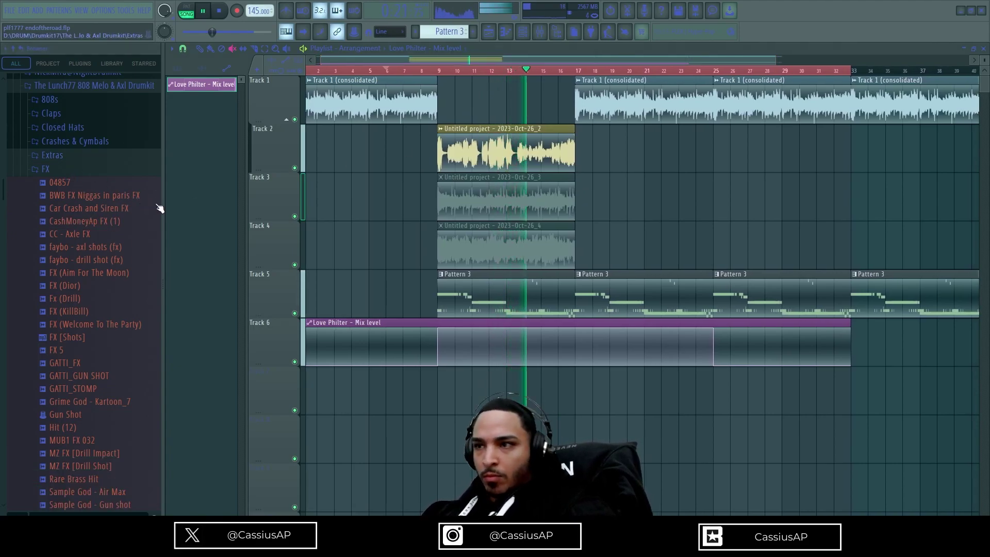
right_click(593, 106)
click(526, 146)
click(526, 146)
click(199, 48)
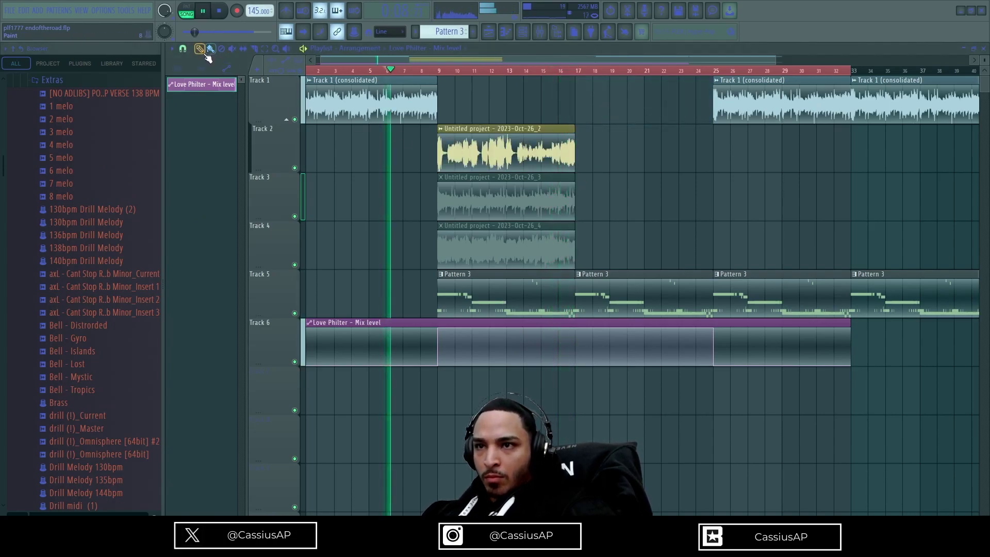
drag(531, 152, 669, 157)
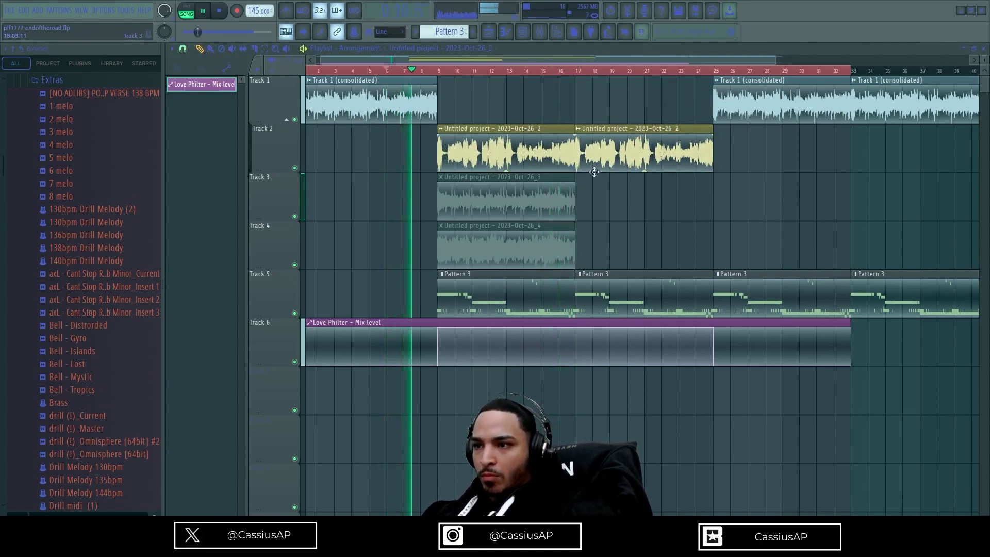
- Select the Untitled project - 2023-Oct-26_2 mixer insert and play the transition into bar 9 while checking its level
click(539, 31)
key(space)
click(372, 186)
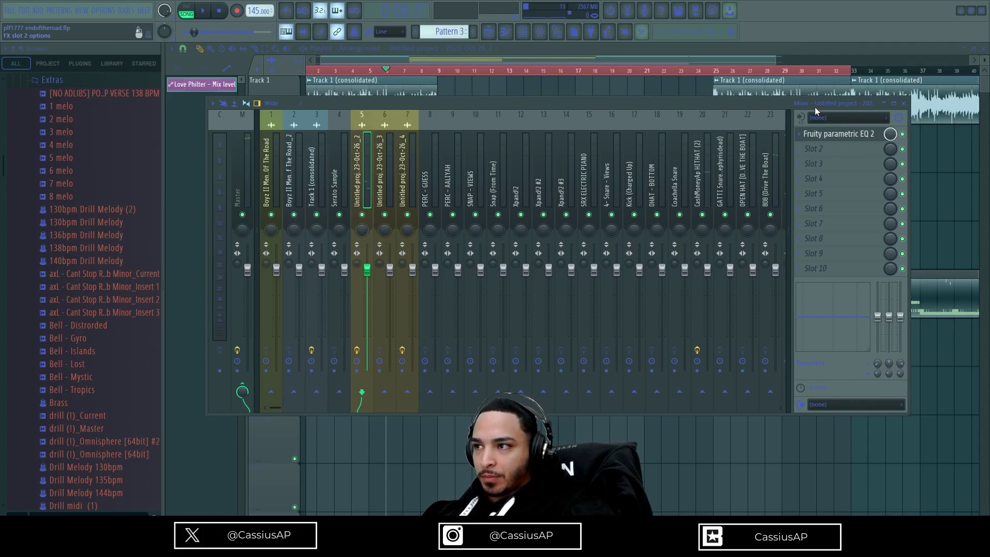
key(space)
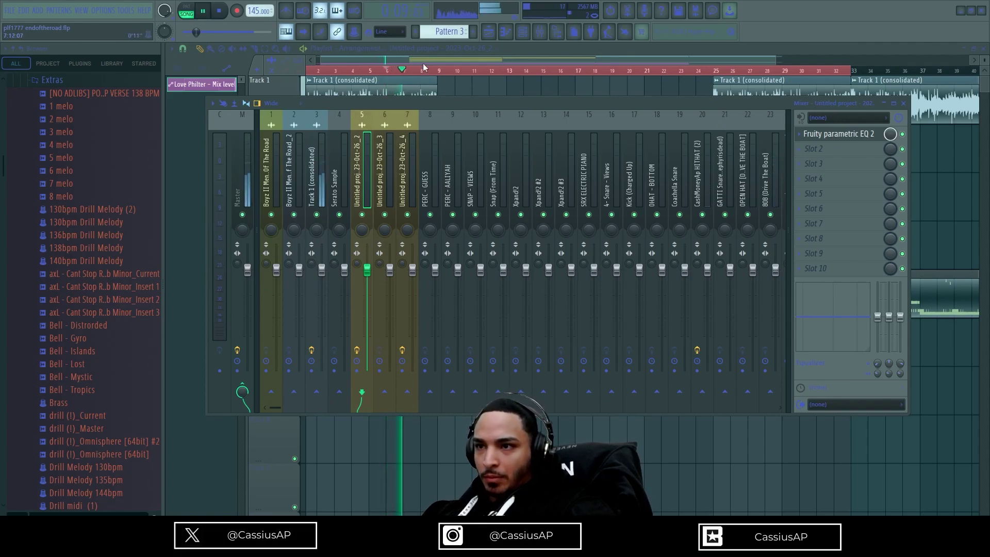
key(F9)
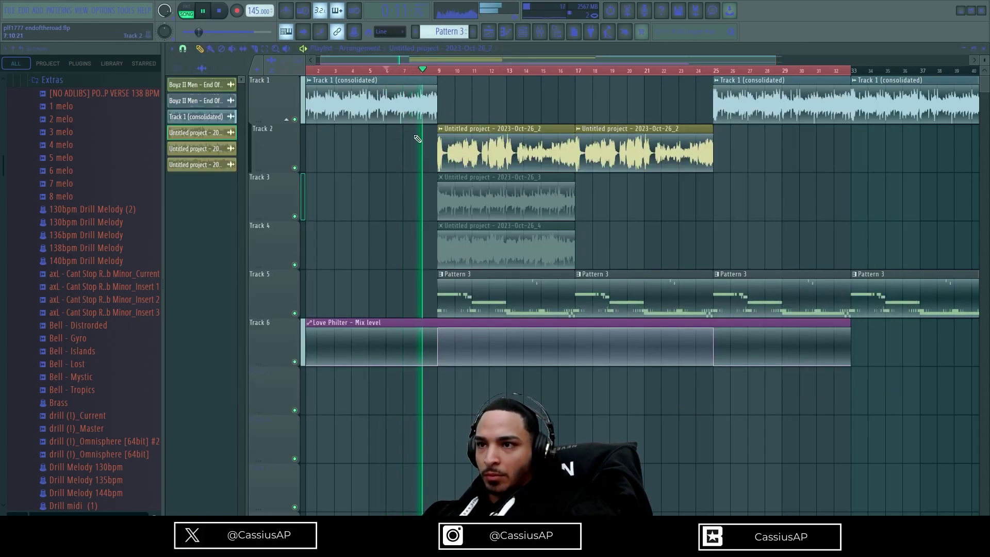
click(523, 32)
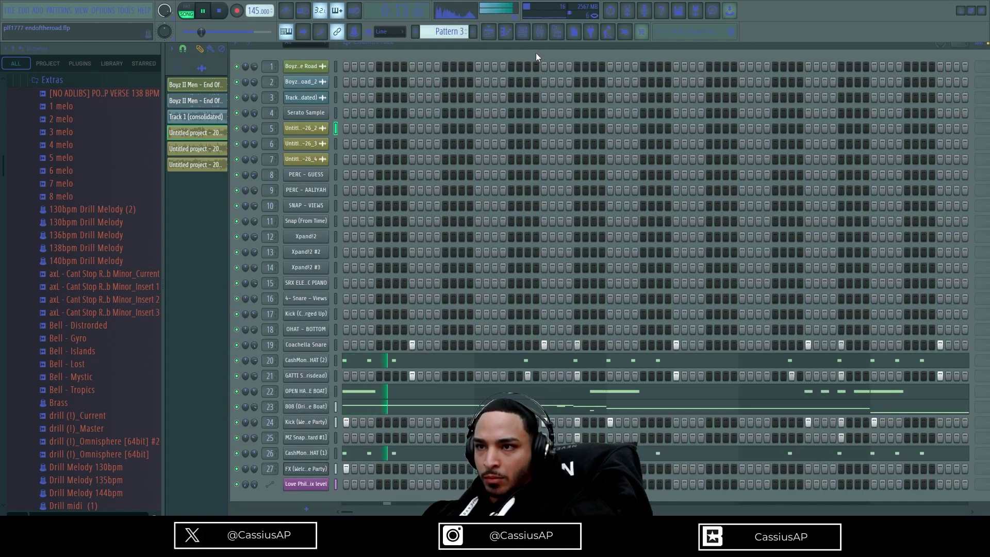
click(541, 31)
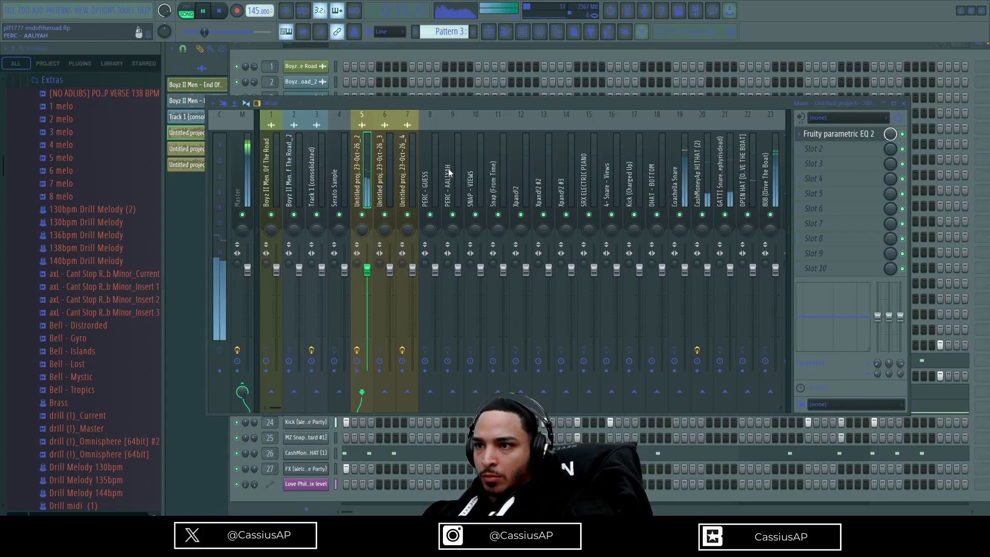
- Add Fruity Love Philter to slot 2 of the Untitled project - 2023-Oct-26_2 insert and load the Simple lowpass preset
key(space)
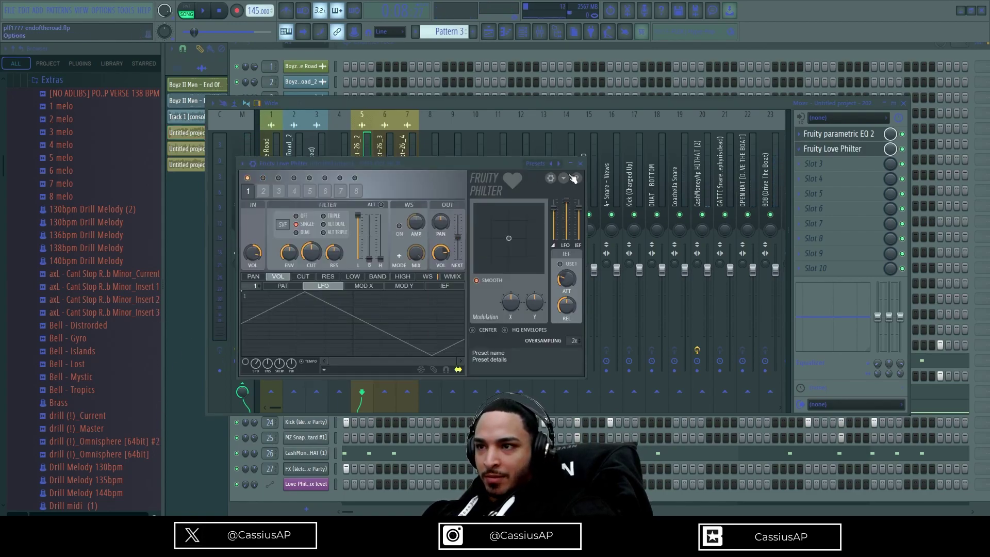
drag(890, 149, 891, 151)
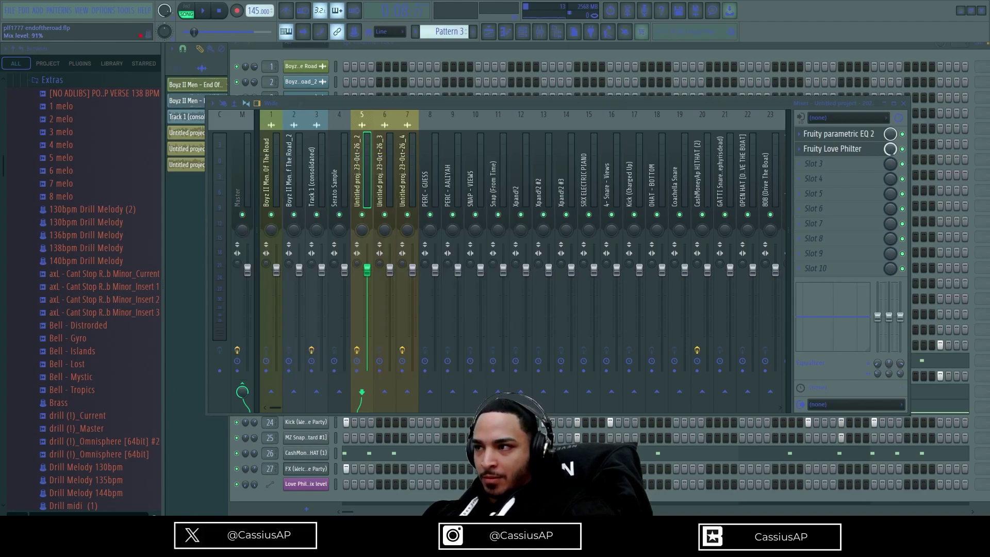
click(867, 151)
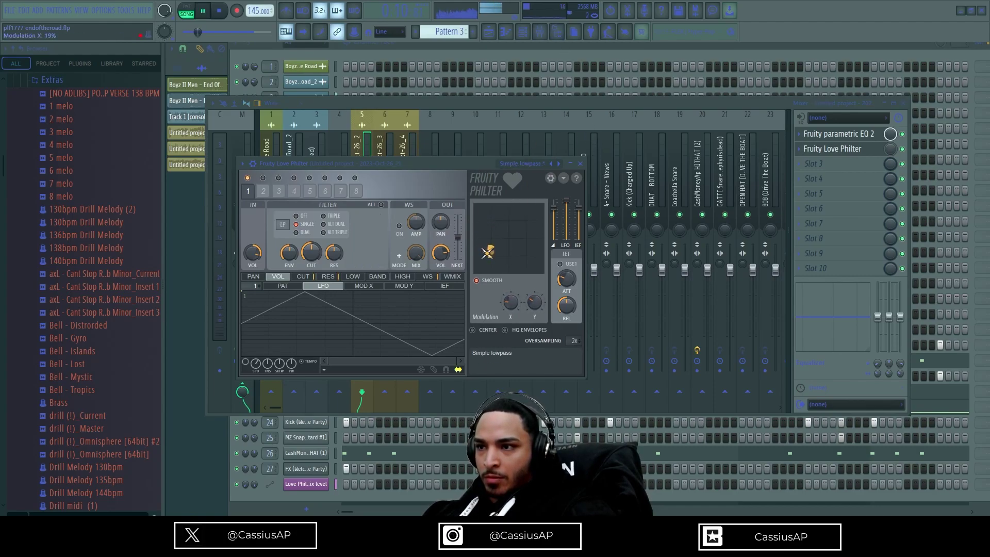
- Audition the drop at bar 9 while raising the Love Philter mix level and moving its modulation point near the centre
click(489, 32)
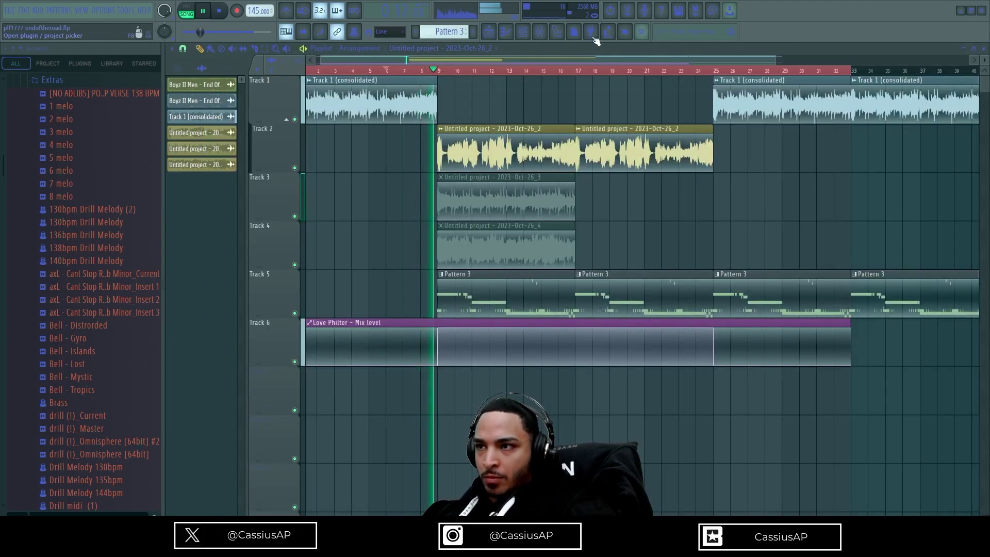
click(523, 32)
click(540, 32)
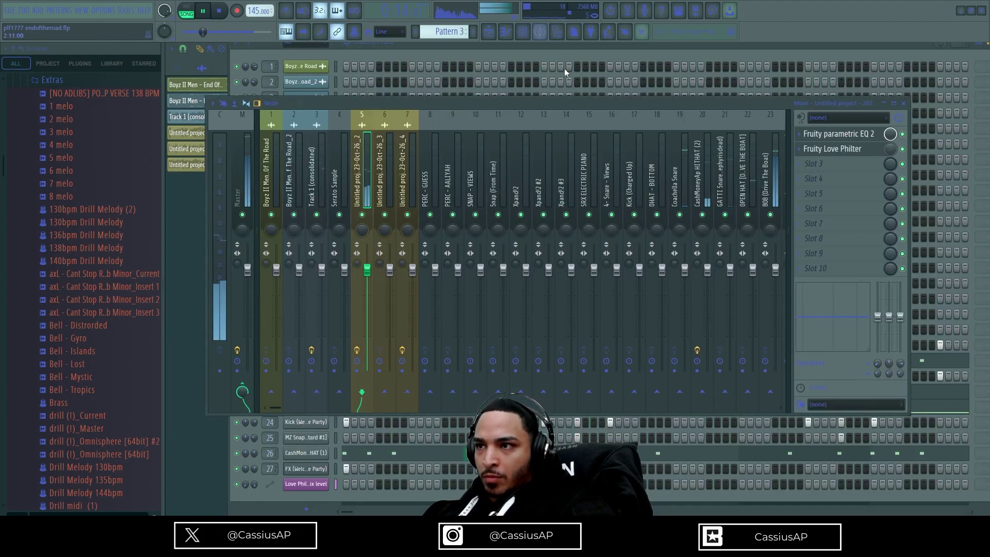
click(852, 151)
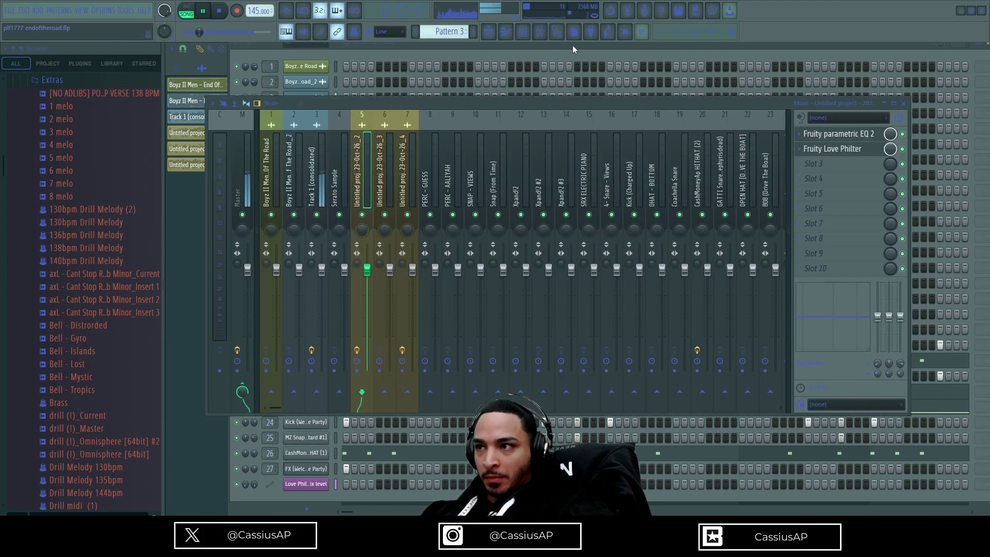
click(871, 155)
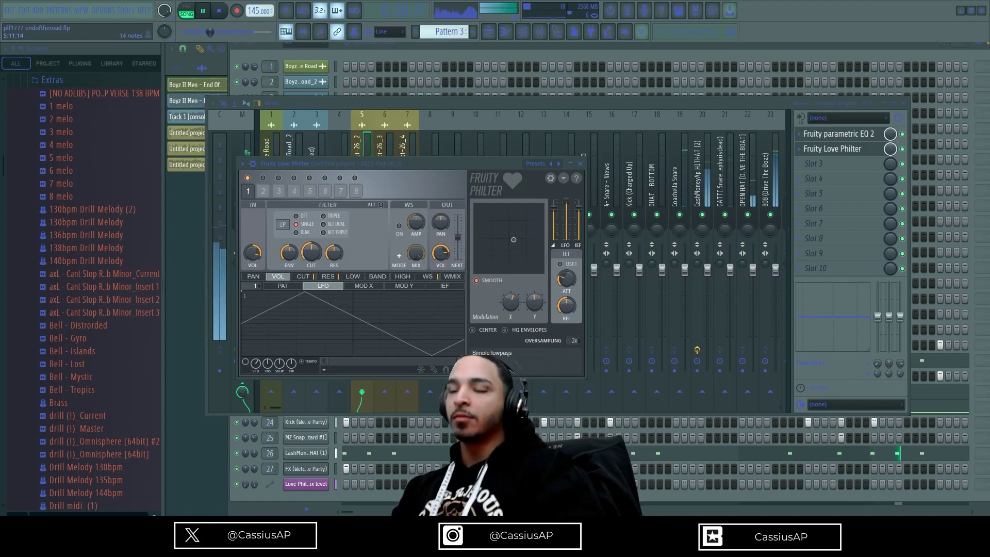
- Collapse the Extras samples and expand the FX folder of The Lunch77 808 Melo & Axl Drumkit
key(F5)
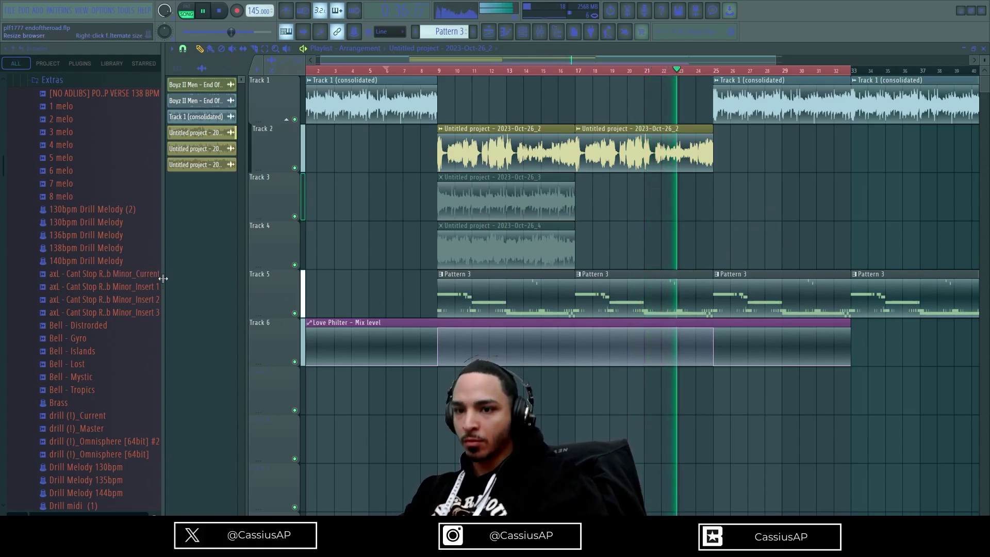
scroll(97, 377, up, 6)
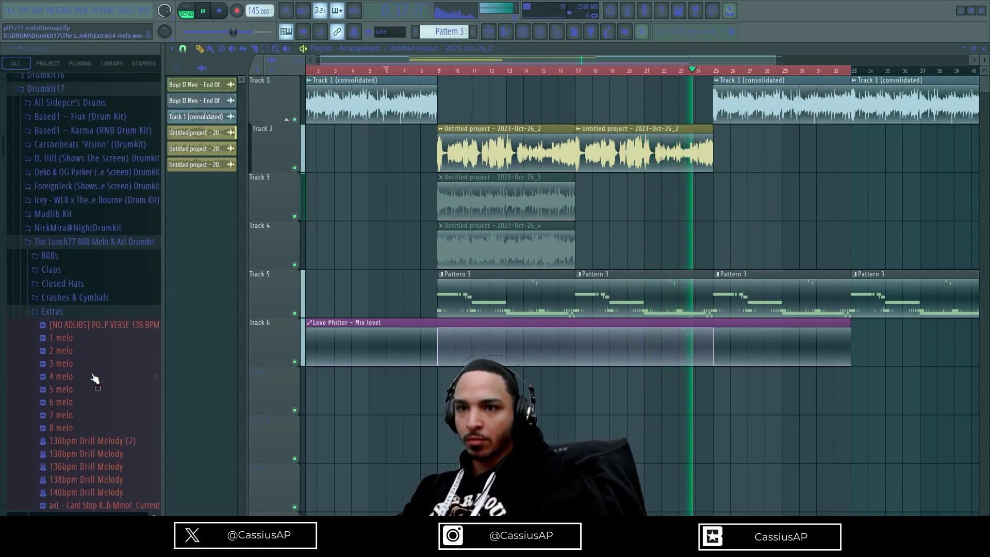
click(77, 313)
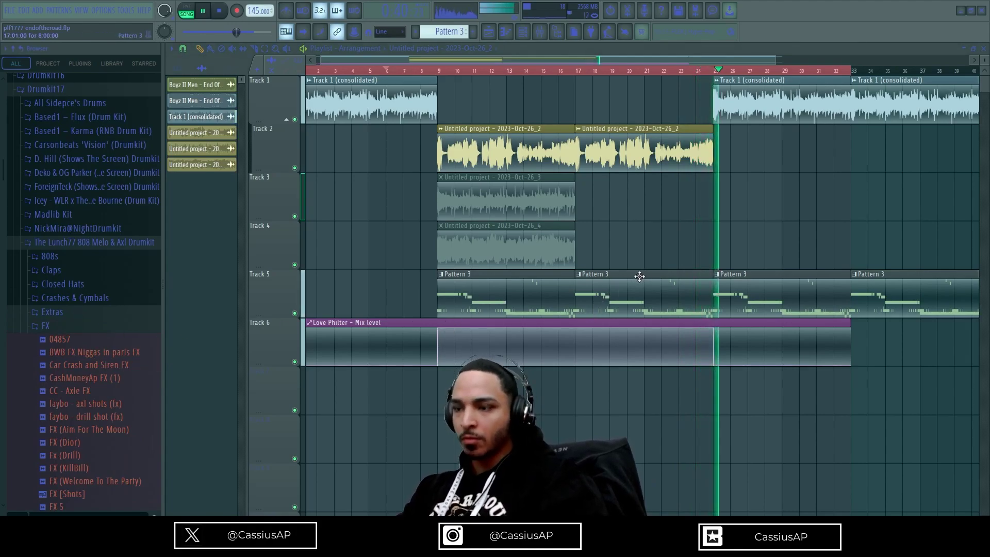
- Remove the Track 1 (consolidated) clip at bar 25 and duplicate the Untitled project - 2023-Oct-26_2 clip to bar 25 on Track 2
right_click(754, 117)
drag(684, 145, 822, 141)
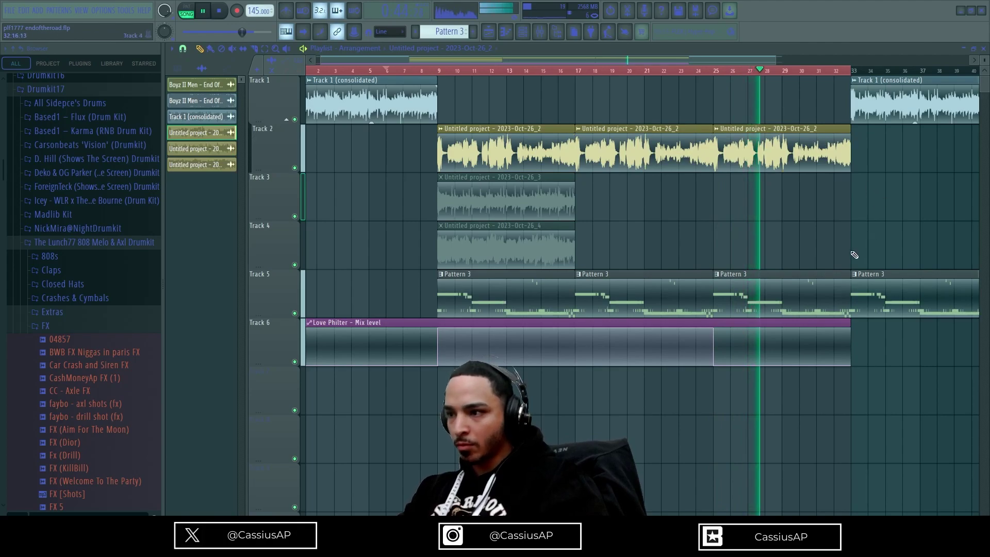
- Remove the Pattern 3 clip at bar 33 on Track 5 and leave all clips deselected
scroll(838, 252, down, 1)
right_click(854, 312)
key(ctrl+a)
click(880, 330)
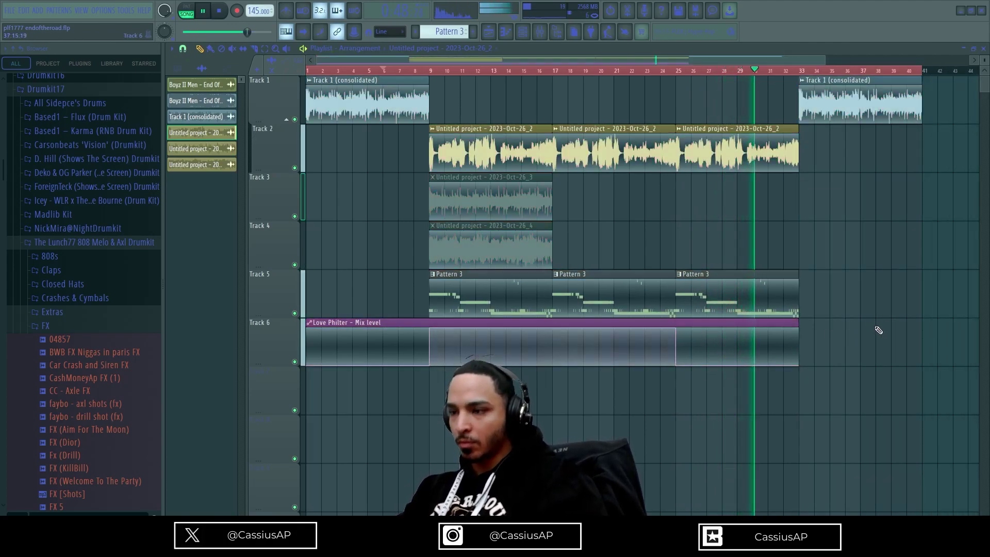
- Select the clips on Tracks 1 to 5 from bar 9 onward and duplicate the section to bar 41
drag(914, 358, 509, 110)
drag(935, 311, 488, 99)
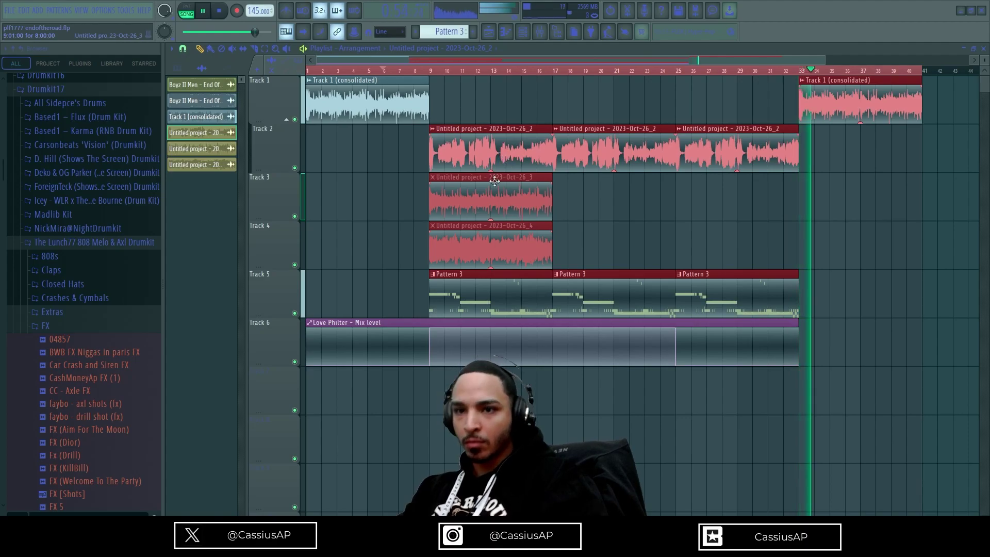
key(ctrl+b)
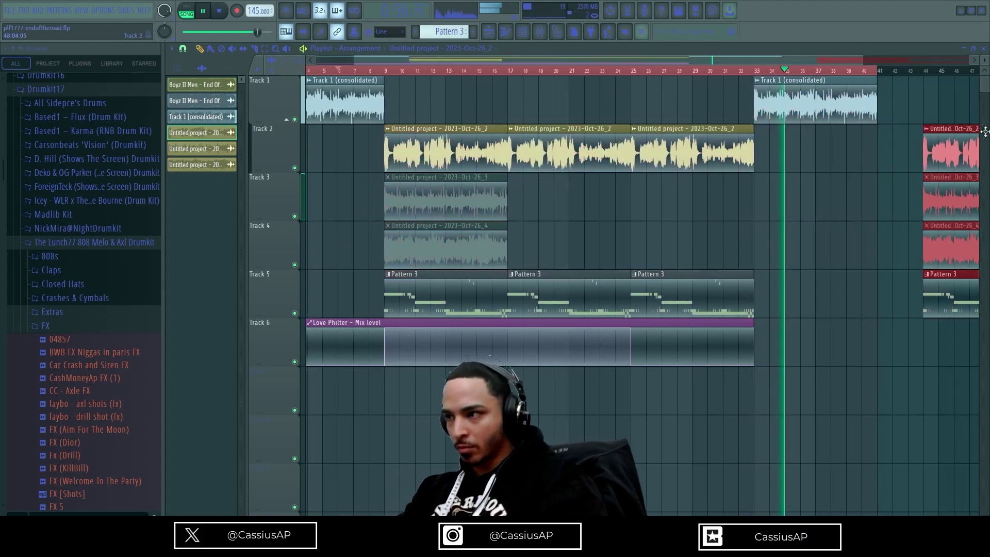
- Add Fruity parametric EQ 2 to slot 2 of the Track 1 (consolidated) insert and cut its low frequencies with a high-pass curve
click(539, 33)
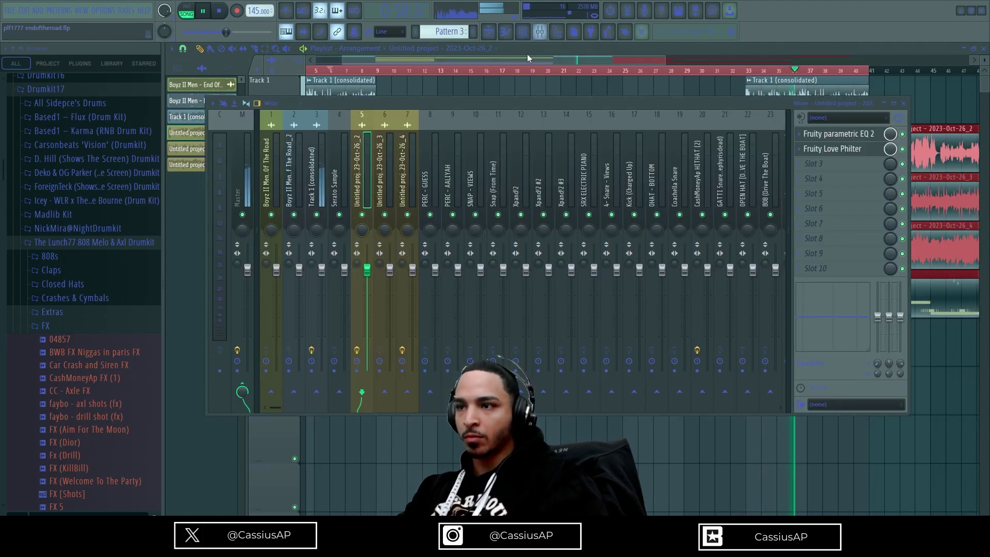
click(316, 163)
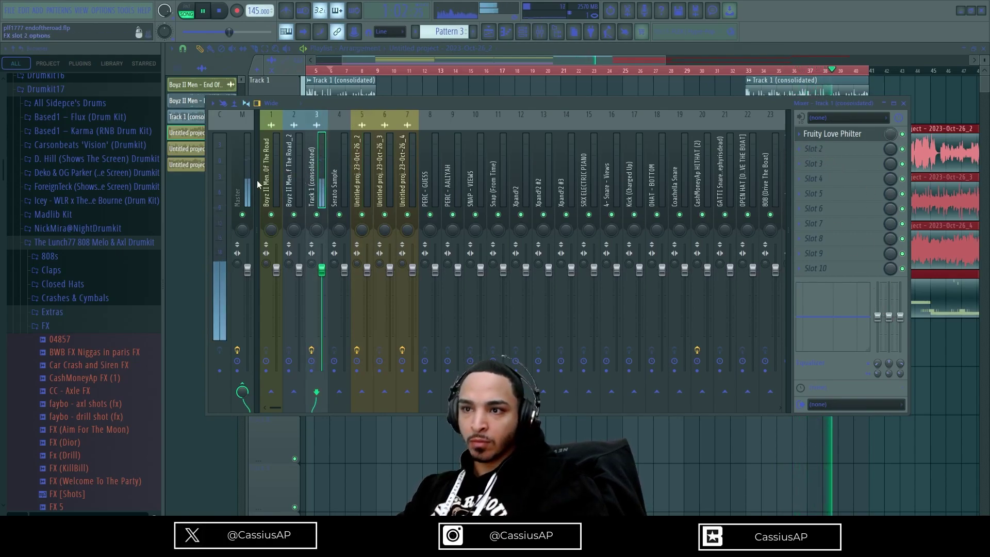
click(412, 283)
drag(231, 198, 252, 258)
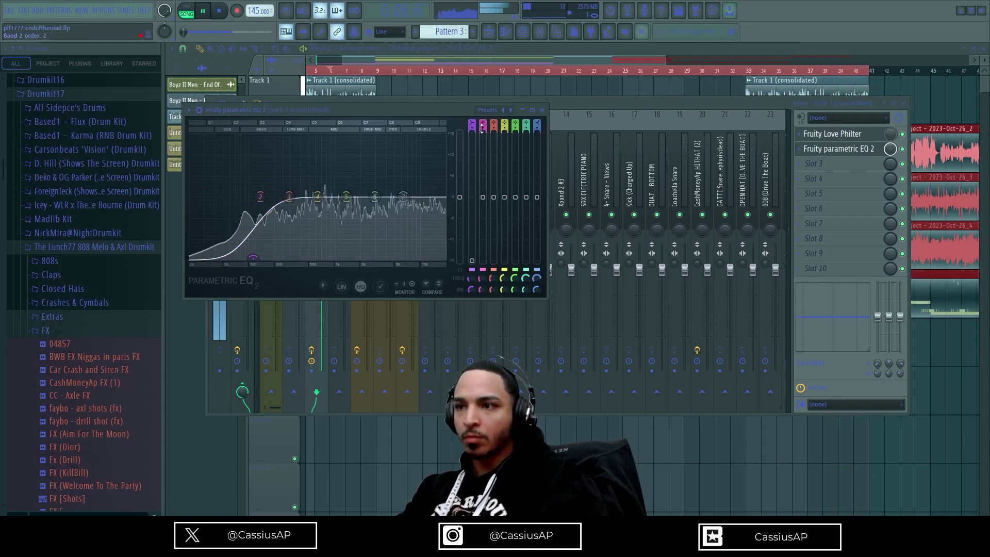
click(614, 55)
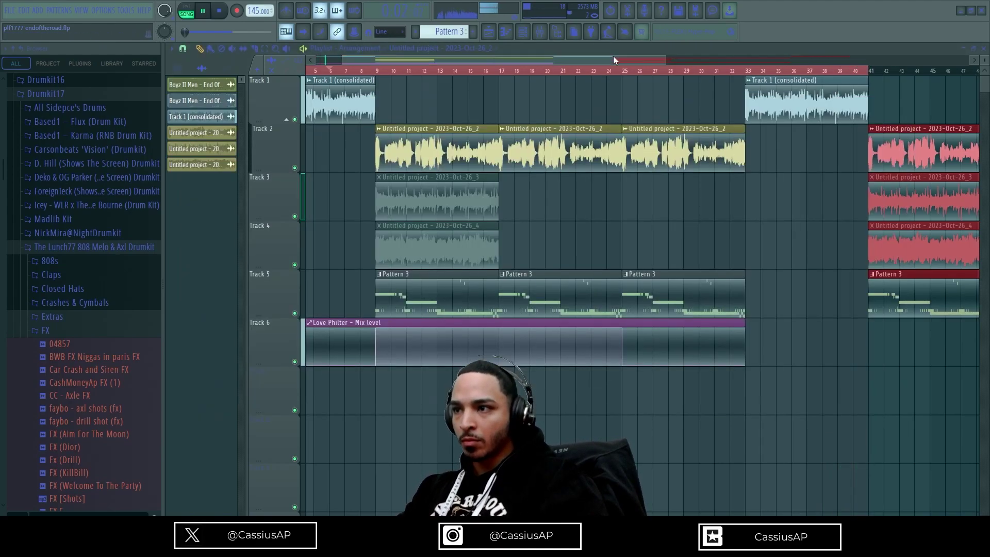
- Select the whole arrangement and remove the Love Philter - Mix level automation clip from Track 6
scroll(620, 117, down, 3)
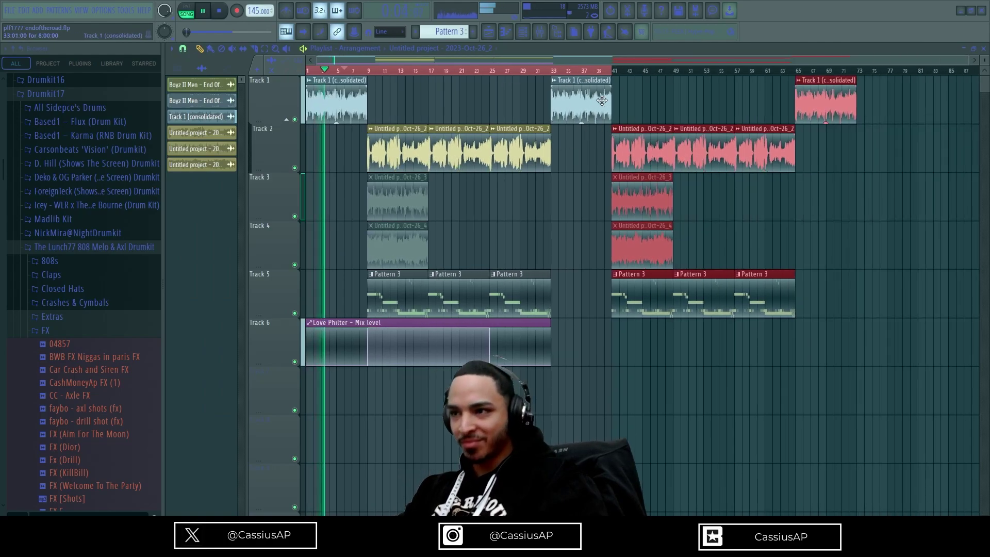
key(ctrl+a)
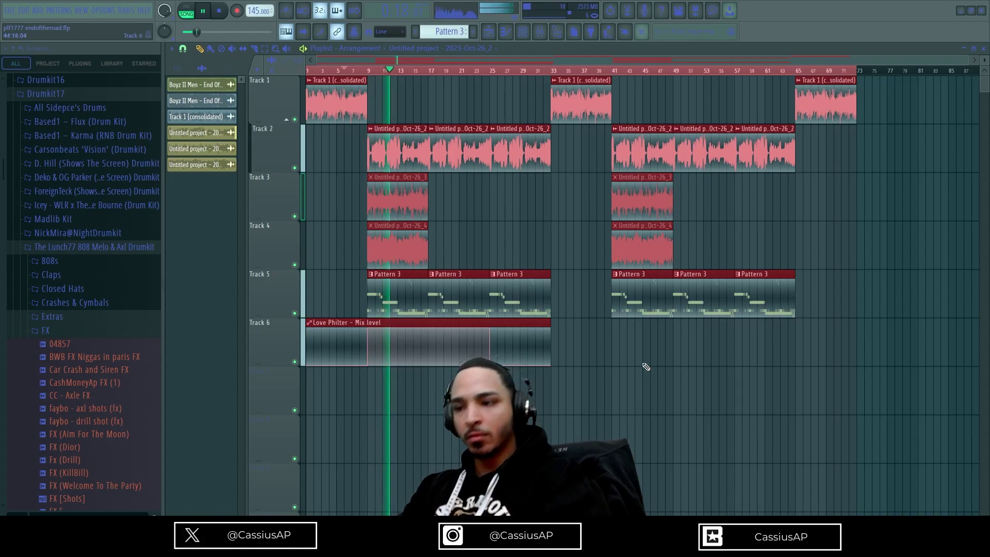
right_click(541, 344)
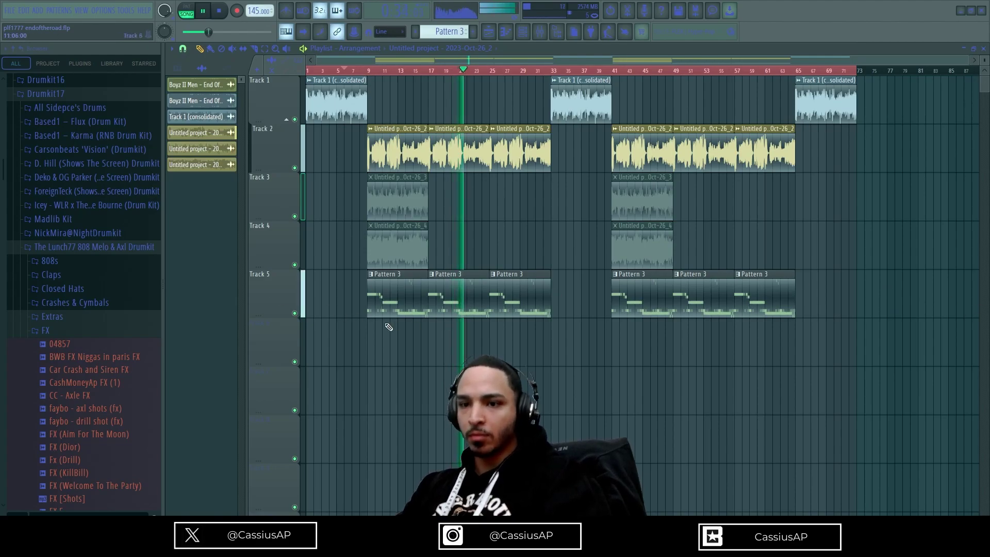
- Audition Dirty Crash, the drill Clean Crash and CashMoneyAp Crash (8) and (11) in the Crashes & Cymbals folder, then collapse it
click(98, 303)
drag(88, 342, 94, 345)
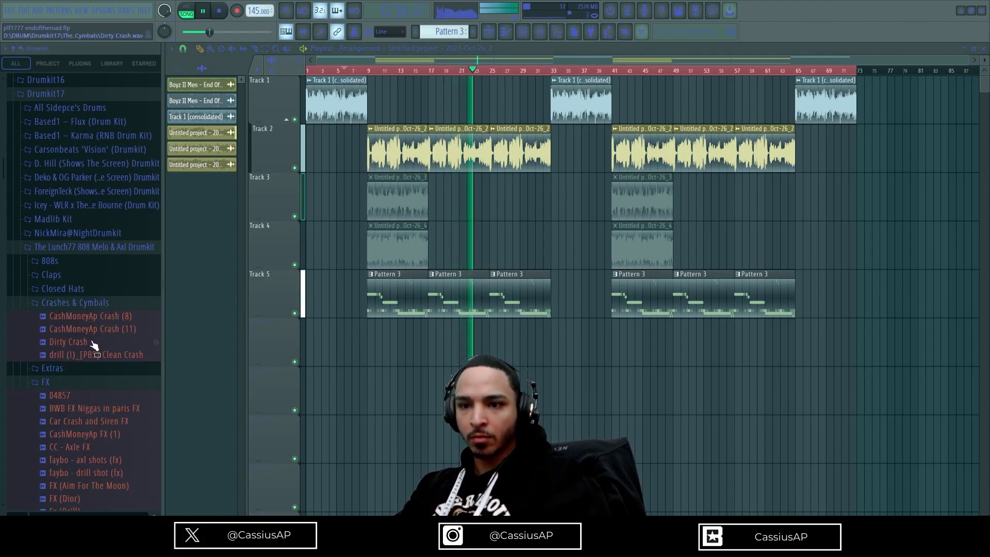
click(94, 344)
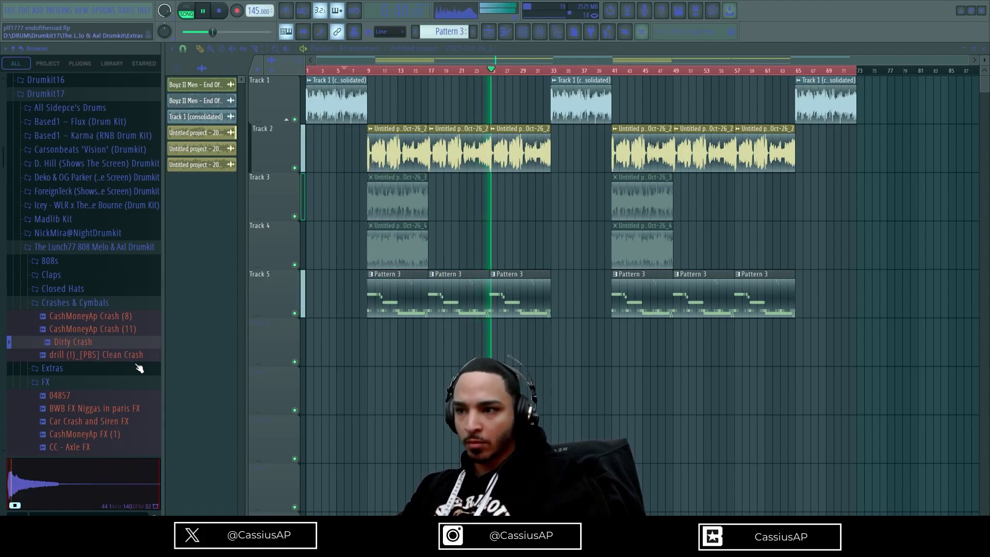
click(113, 356)
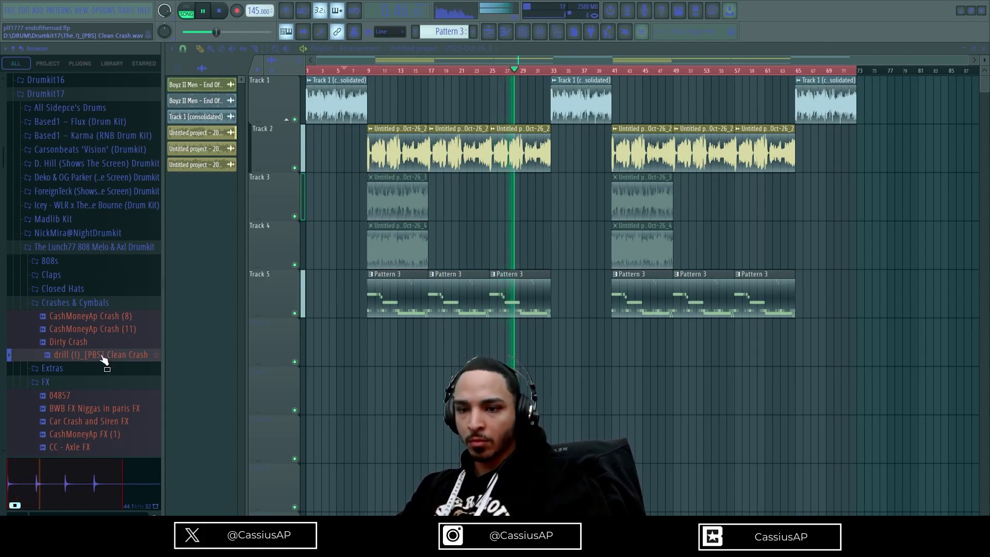
click(93, 318)
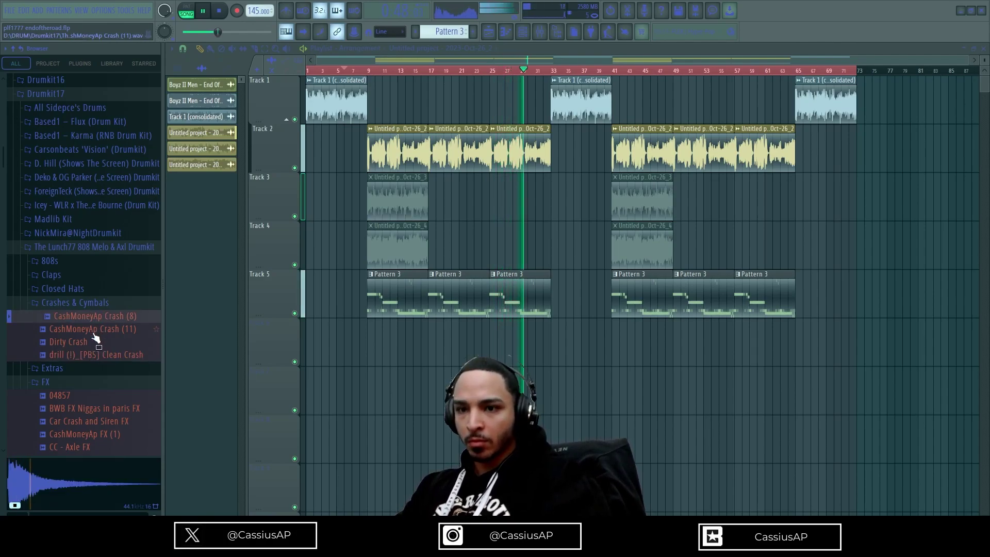
click(100, 330)
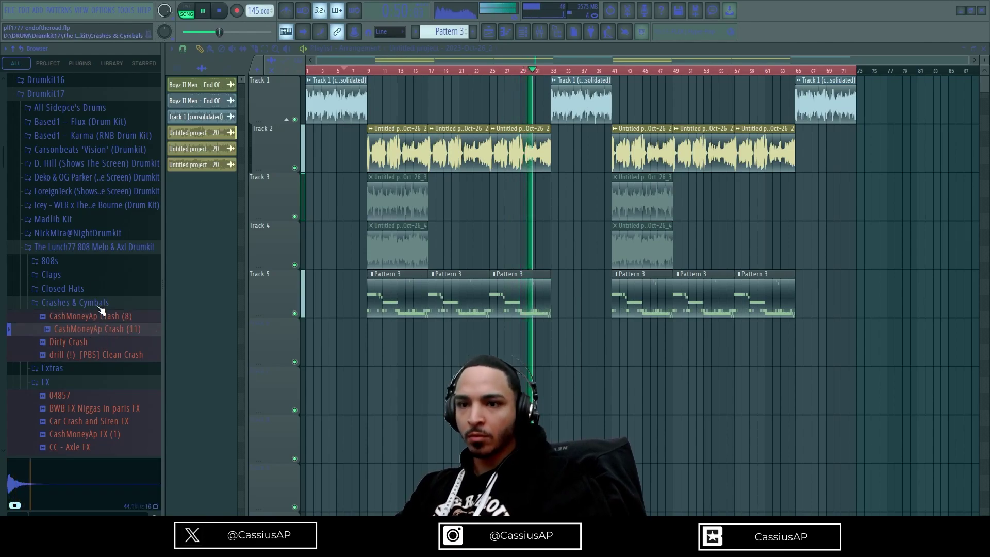
click(72, 303)
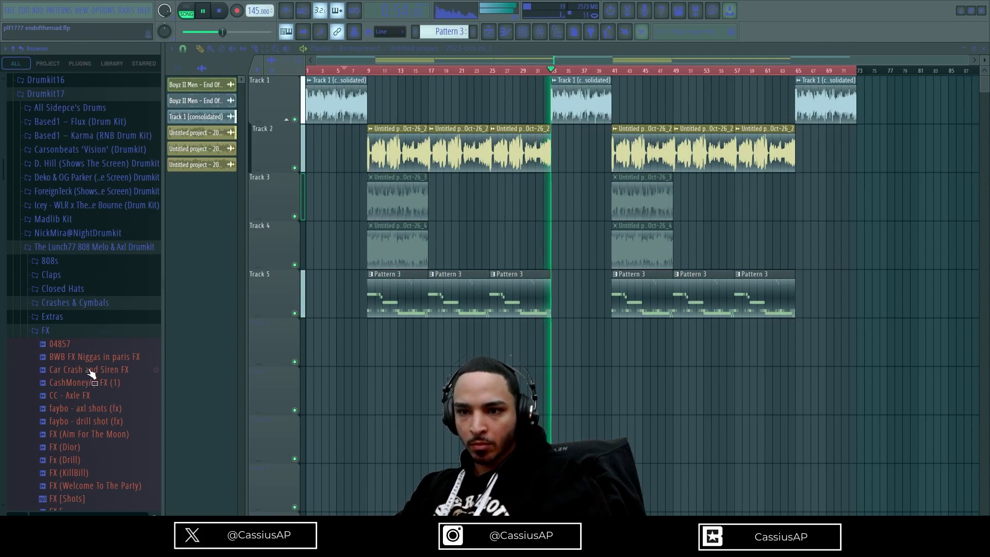
- Audition 04857, Car Crash and Siren FX, FX [Shots], FX (Welcome To The Party), FX (KillBill) and FX (Dior) in the FX folder
click(80, 347)
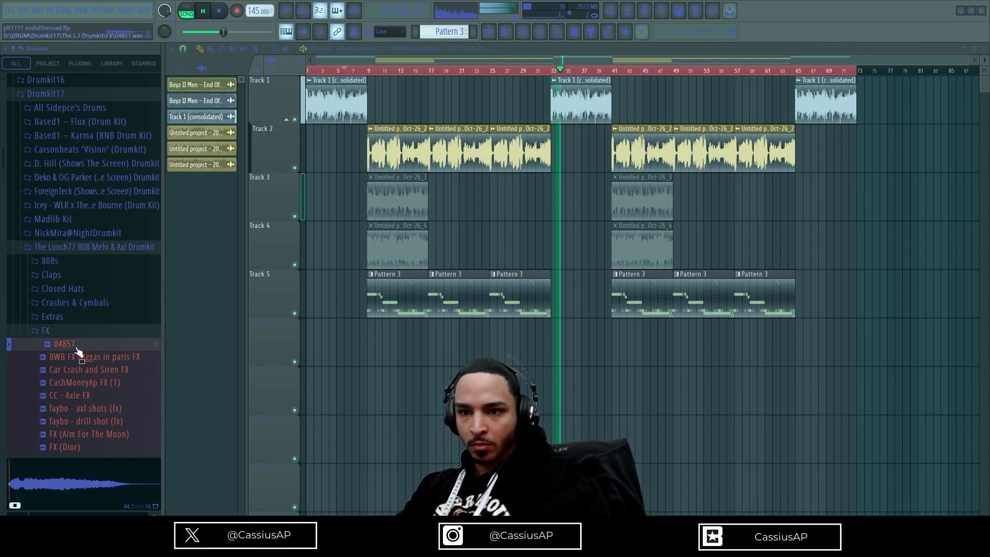
click(81, 370)
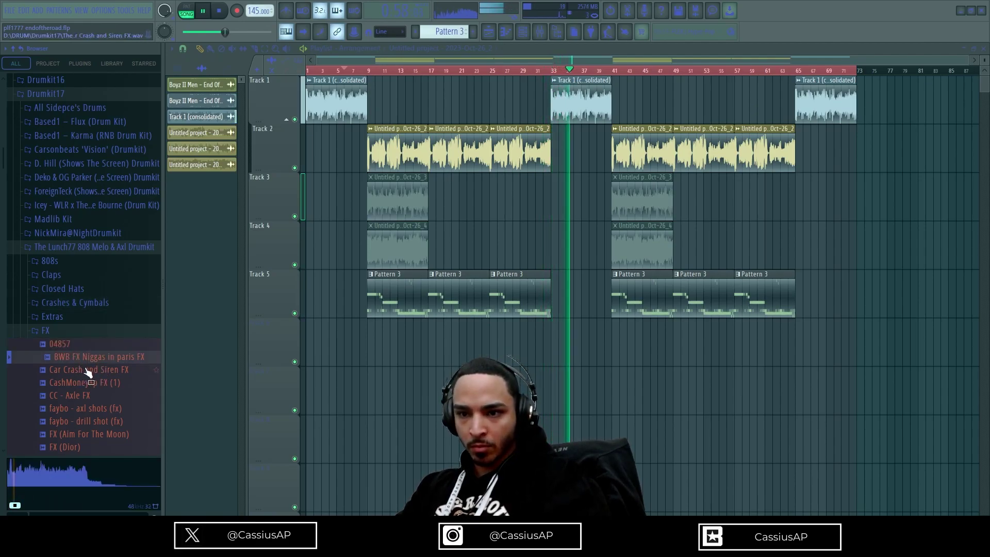
scroll(88, 377, down, 4)
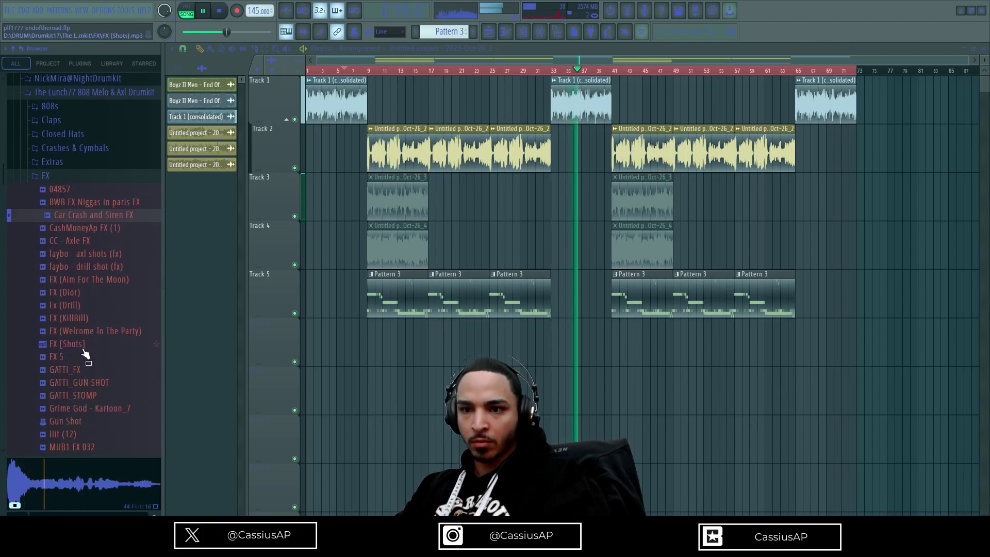
click(96, 345)
click(103, 331)
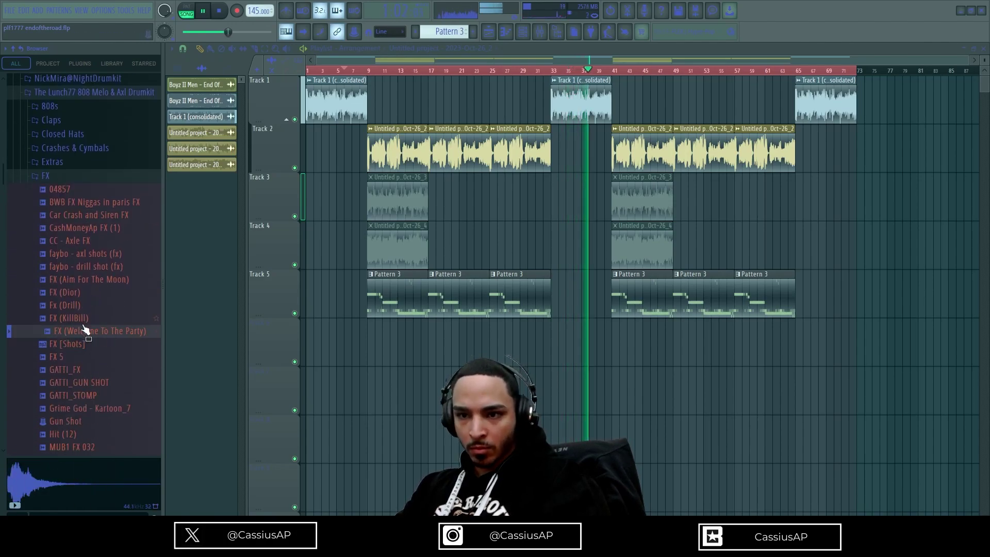
click(84, 320)
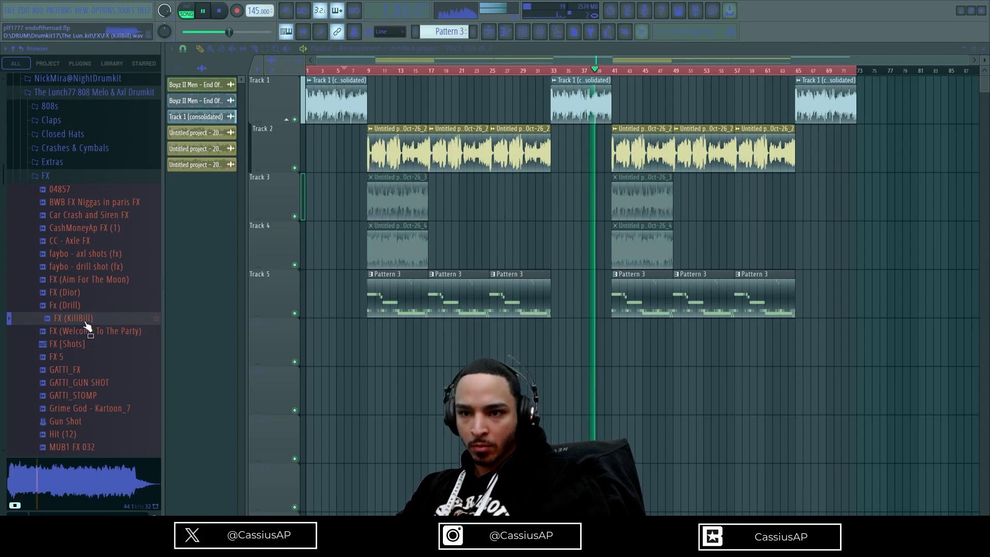
click(73, 293)
scroll(79, 304, down, 4)
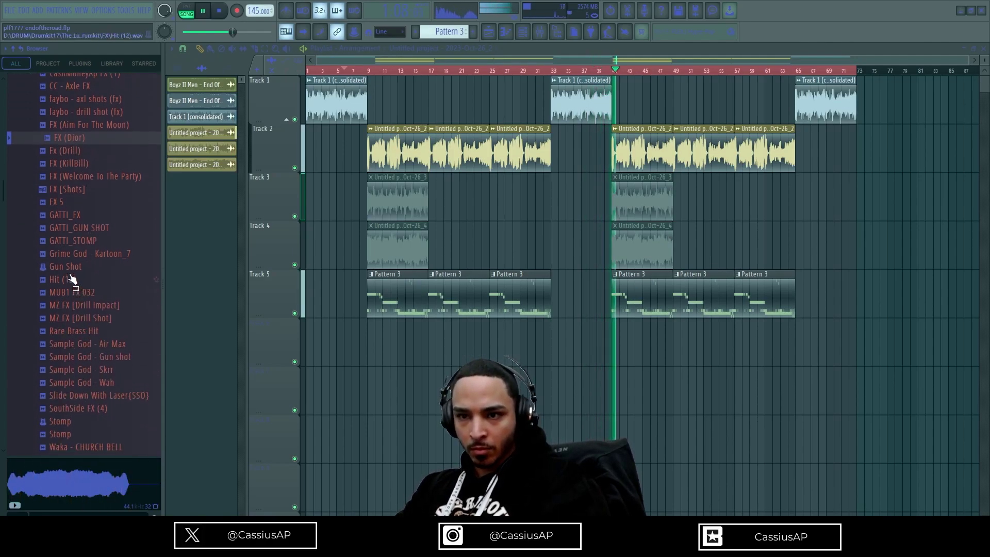
- Audition the Hit (12), MUB1 FX 032 and M2 FX [Drill Impact] samples in the FX folder
click(72, 280)
click(67, 294)
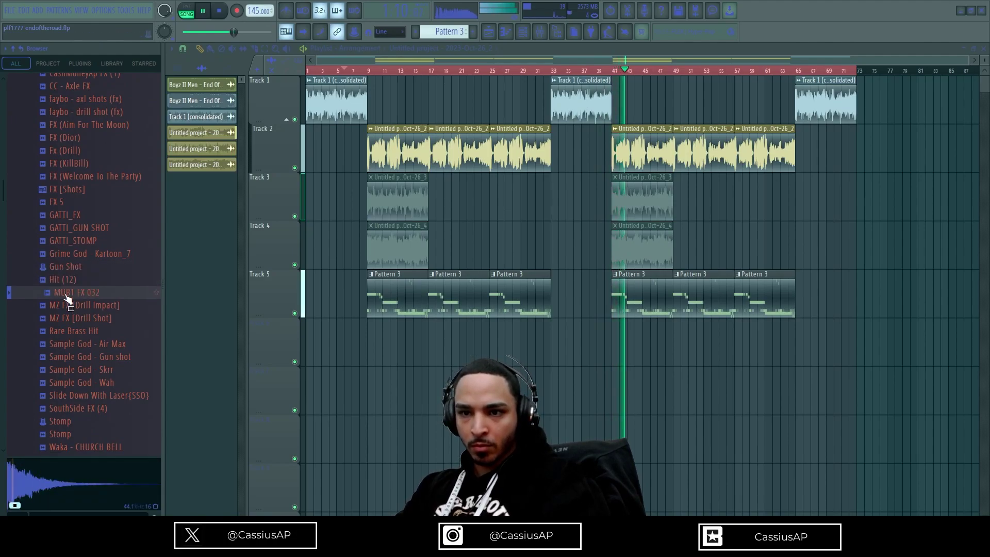
click(72, 305)
scroll(85, 281, up, 6)
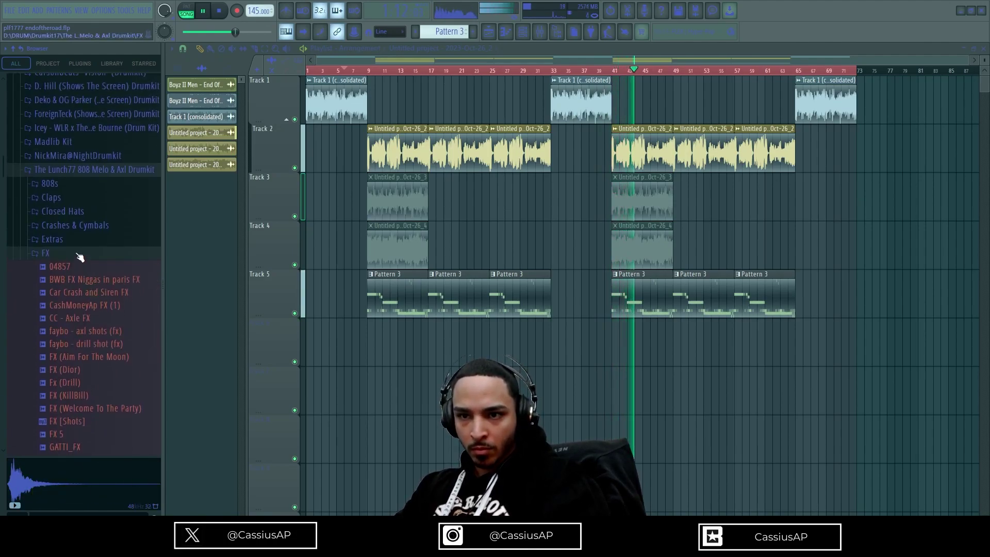
- Audition the Sample God Air Max, Skrr and Wah, Slide Down With Laser, Stomp and Waka - CHURCH BELL effects, then browse the other Lunch77 drumkits
scroll(78, 294, down, 8)
click(73, 266)
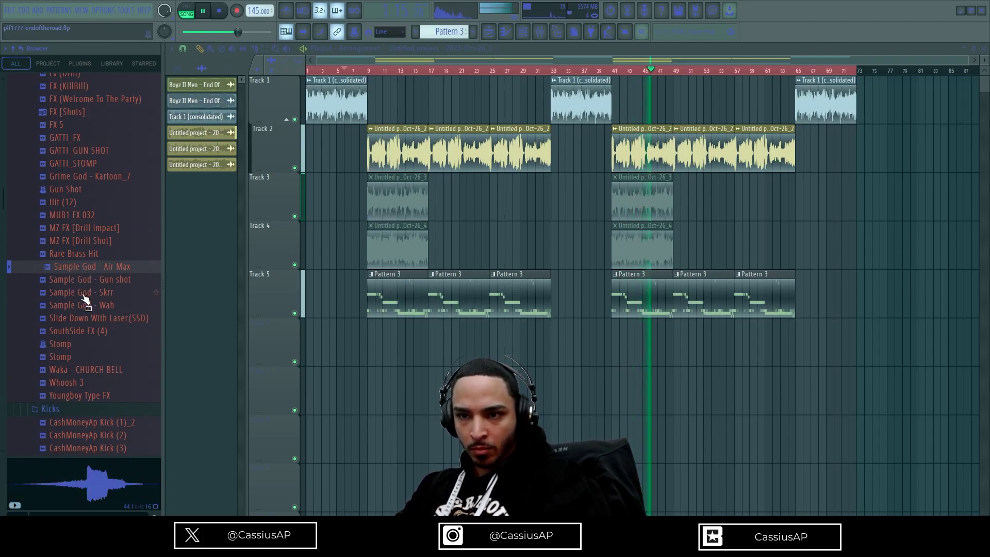
click(85, 294)
click(88, 307)
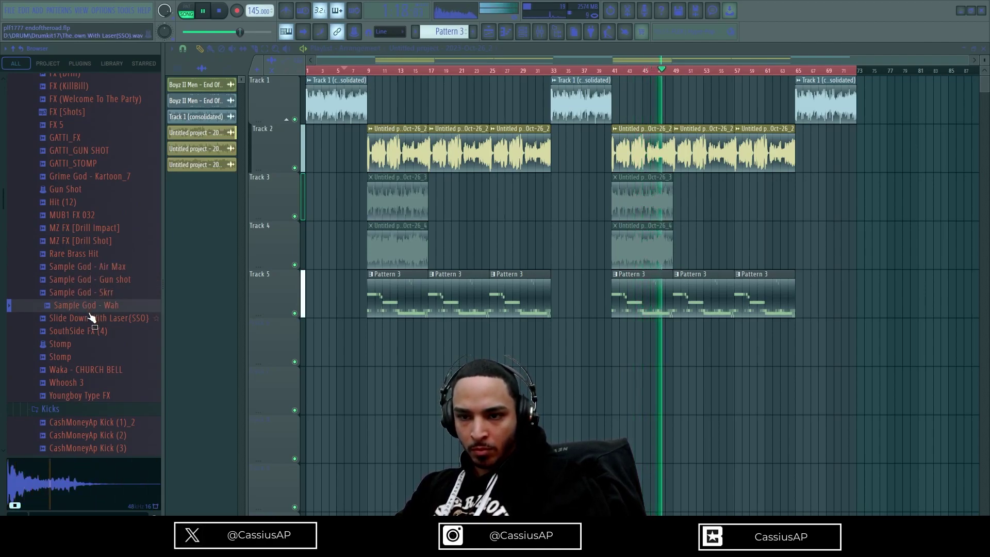
click(87, 319)
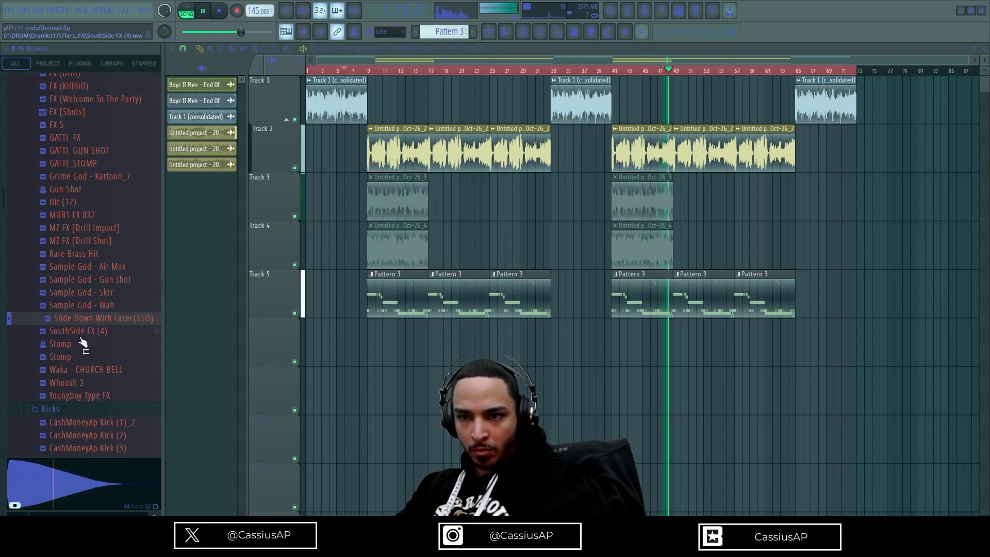
click(80, 344)
click(89, 370)
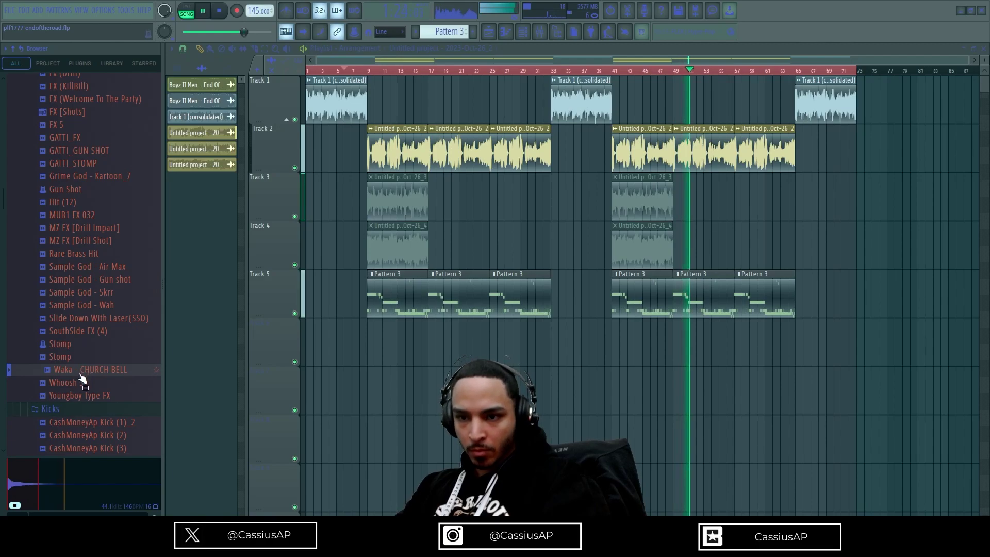
scroll(82, 376, down, 10)
scroll(81, 364, down, 15)
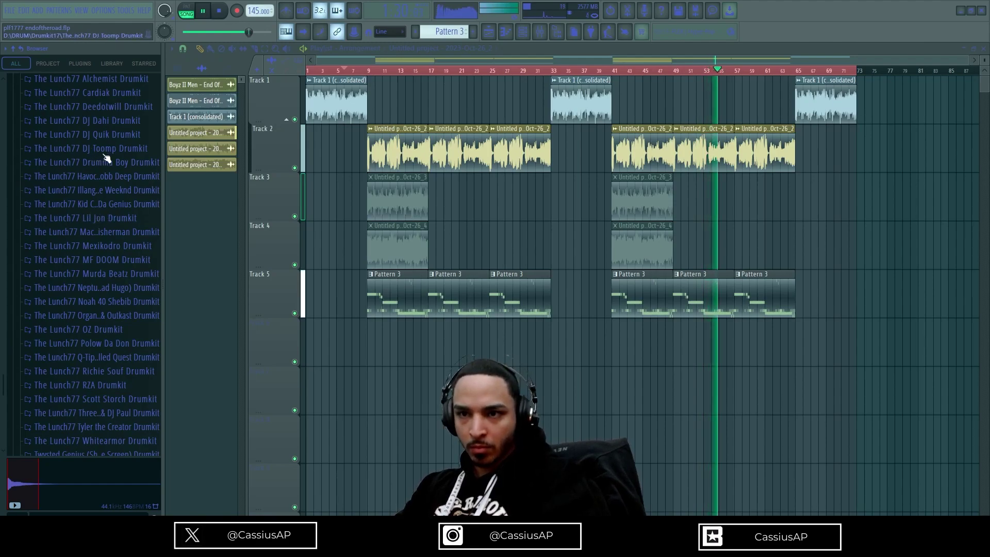
- Select the clips on Tracks 1 to 5 from bar 41 onward, duplicate the section to bar 73 and clear the selection
drag(877, 365, 663, 43)
mouse_move(627, 132)
mouse_down()
mouse_move(885, 130)
mouse_move(873, 132)
mouse_up()
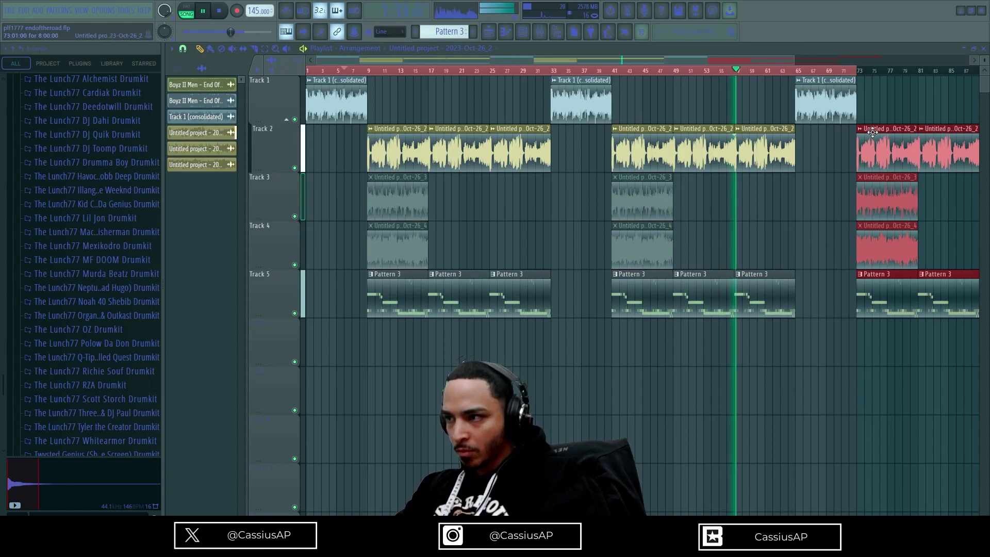
key(ctrl+a)
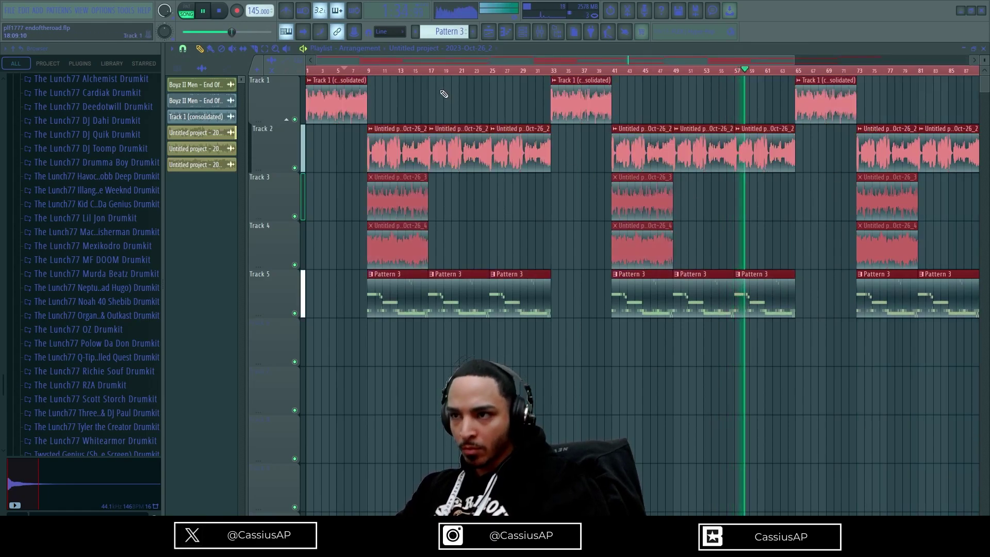
ctrl+click(679, 328)
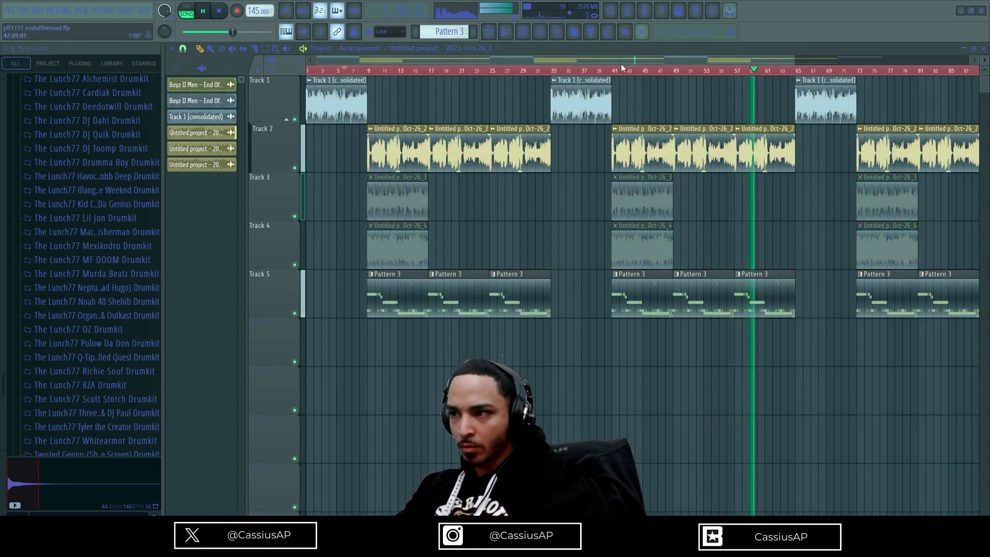
- Add Fruity Love Philter to slot 3 of the Track 1 (consolidated) insert, disable that slot and restart playback
key(F9)
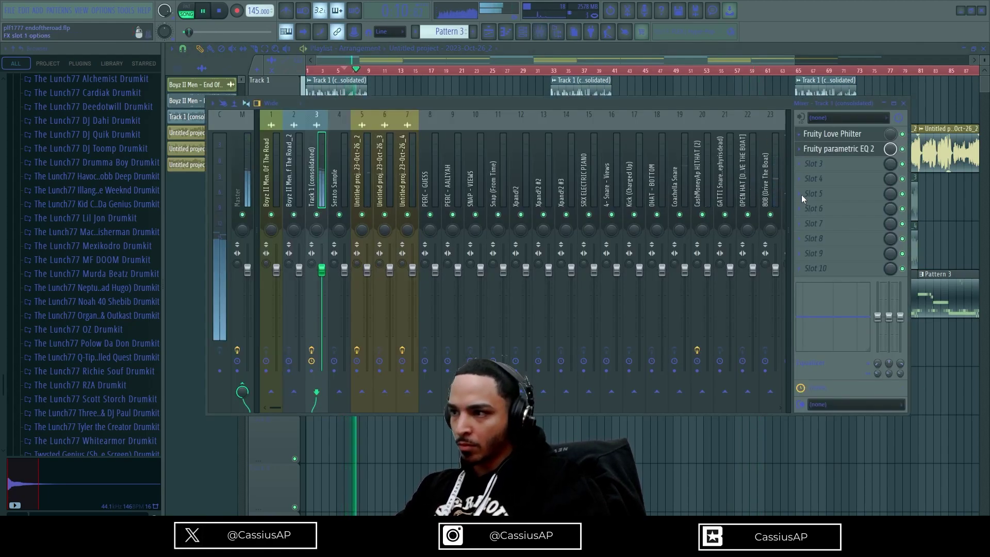
drag(805, 159, 806, 162)
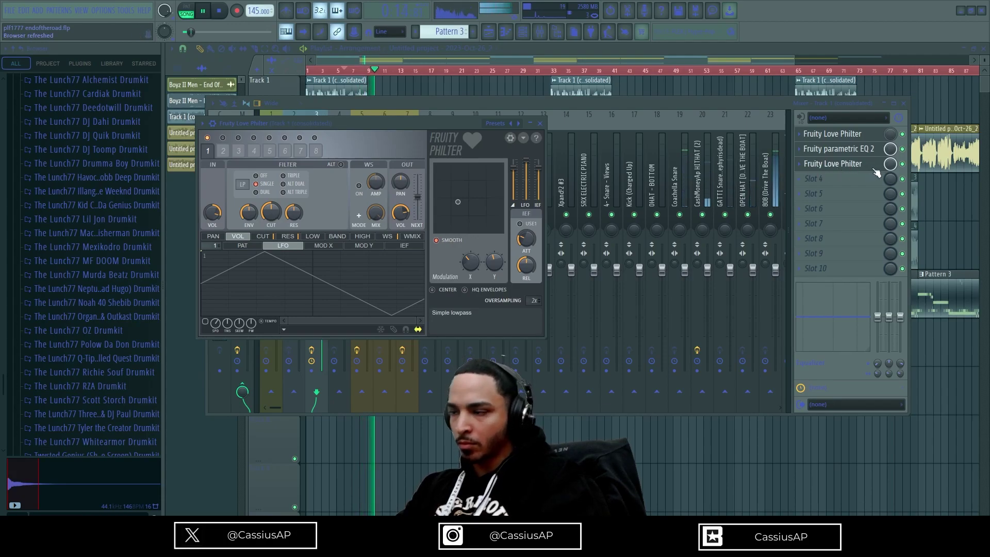
click(902, 164)
key(space)
key(space)
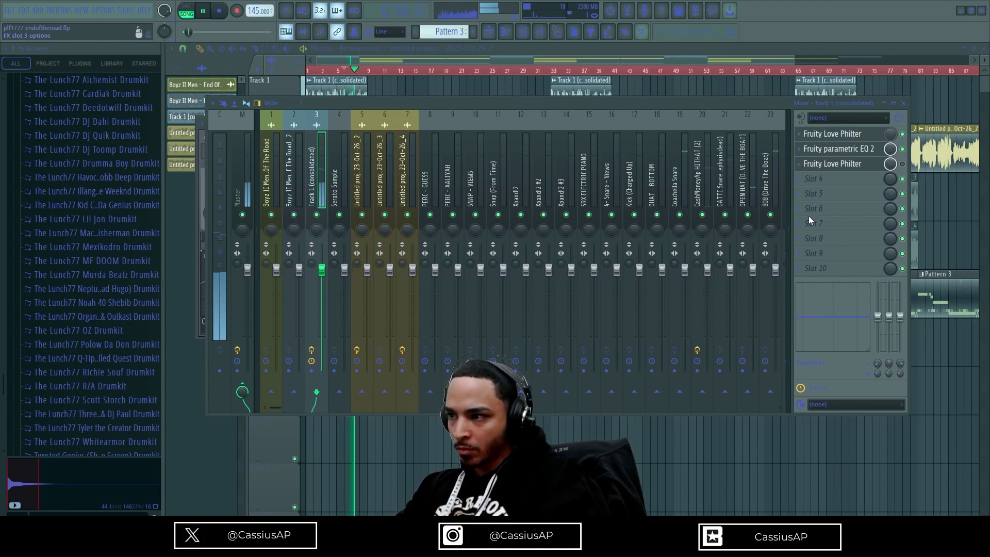
- Add Fruity Love Philter to slot 3 of the Untitled project Oct-26_2 insert and adjust its X/Y modulation pad during playback
drag(400, 156, 370, 180)
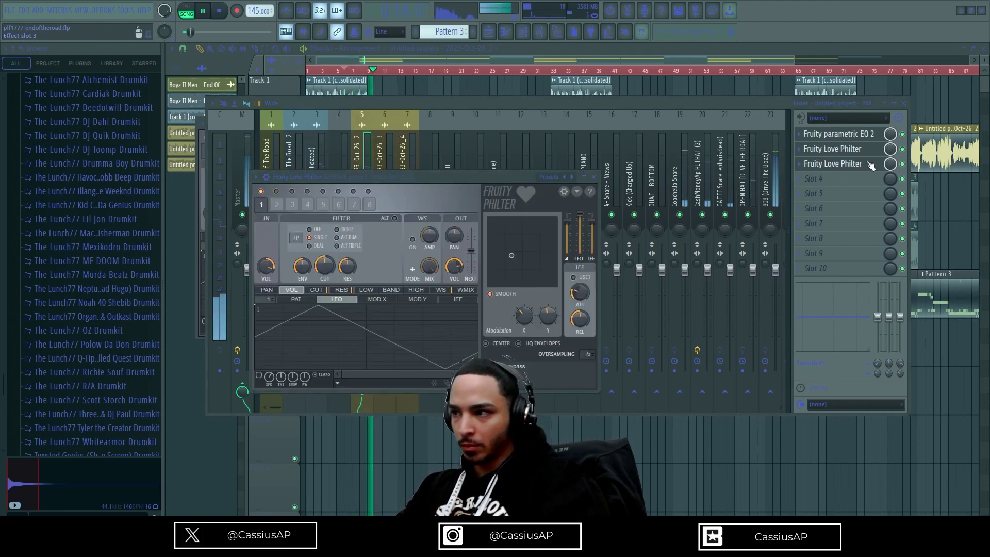
click(846, 164)
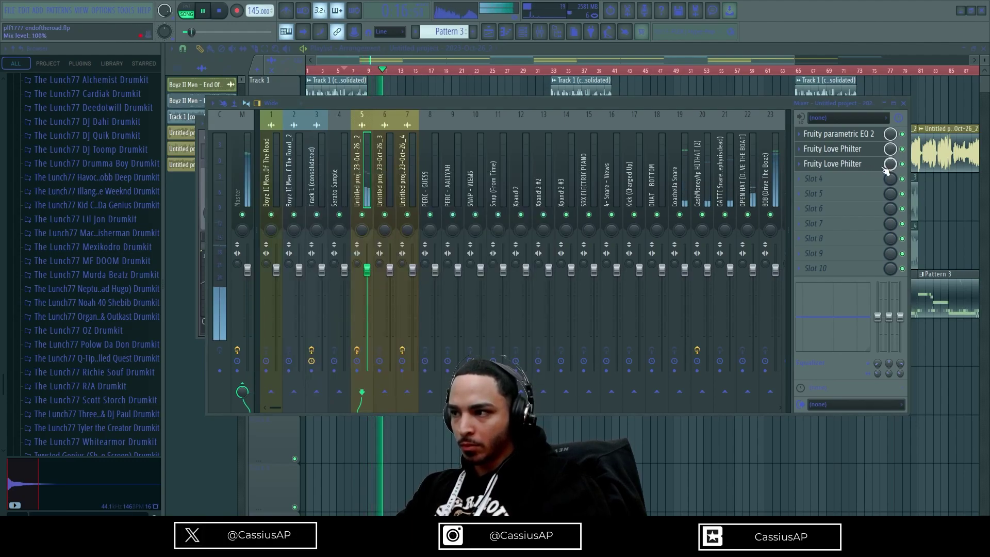
click(848, 164)
drag(541, 275, 498, 273)
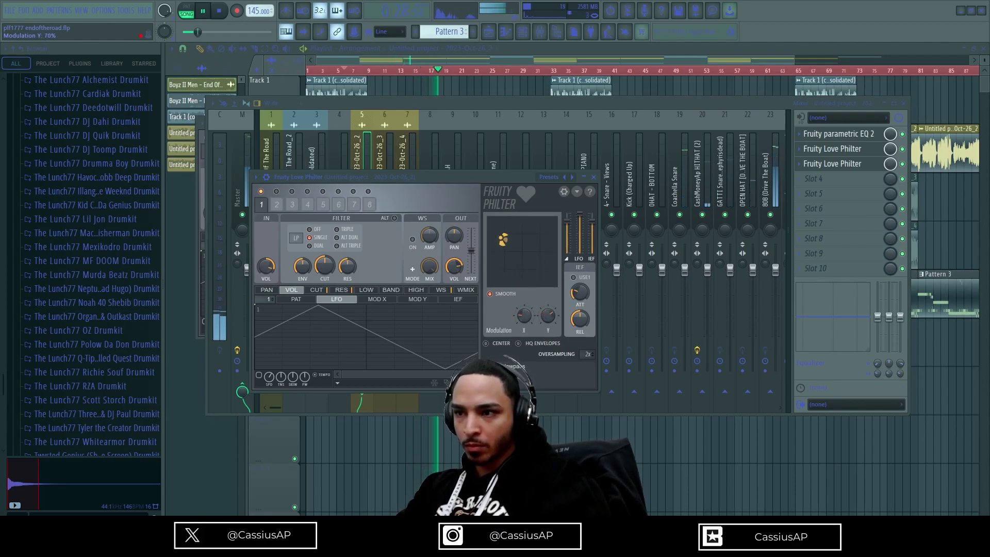
drag(524, 316, 524, 306)
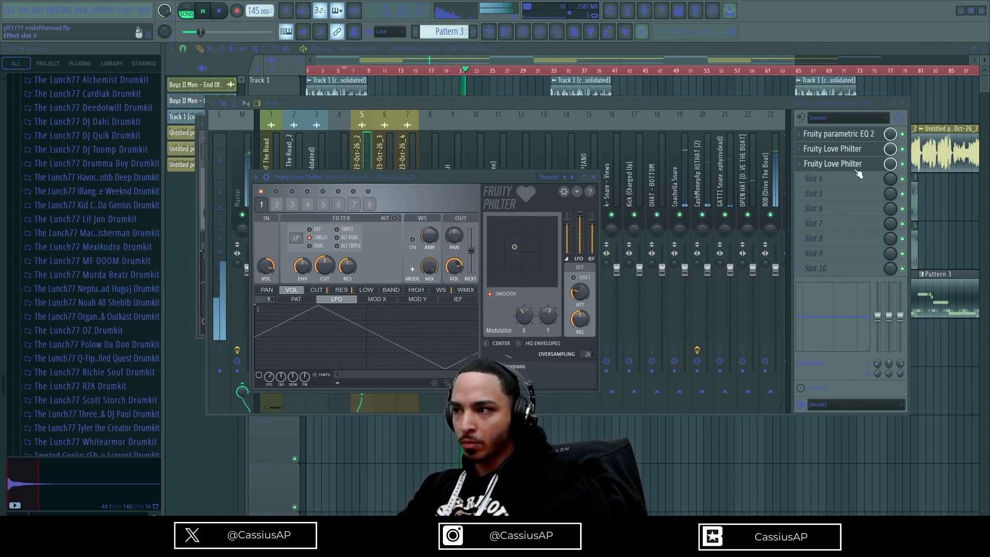
drag(523, 248, 516, 247)
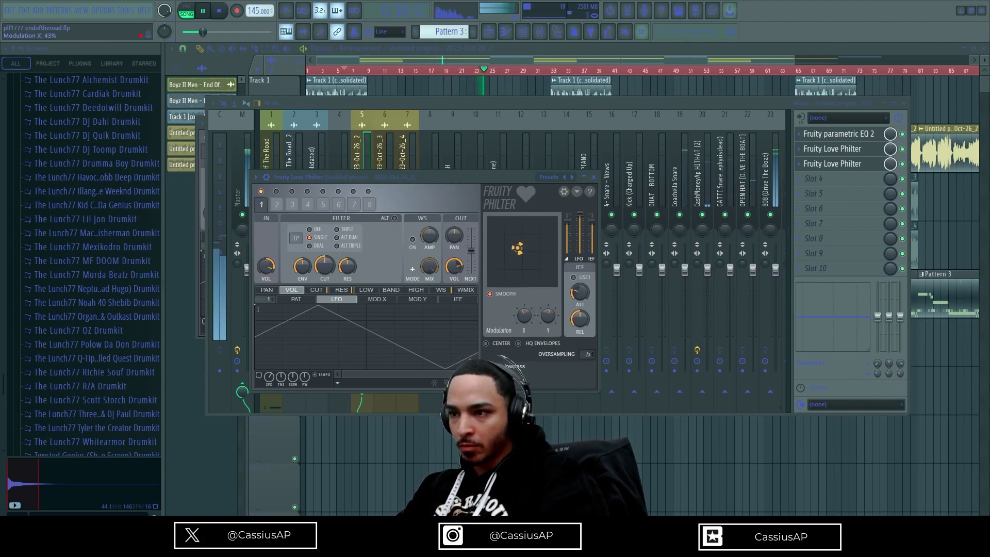
drag(519, 255, 506, 270)
- Set the slot 3 Love Philter's mix level to 0% and create an automation clip for it in the playlist
drag(889, 164, 888, 171)
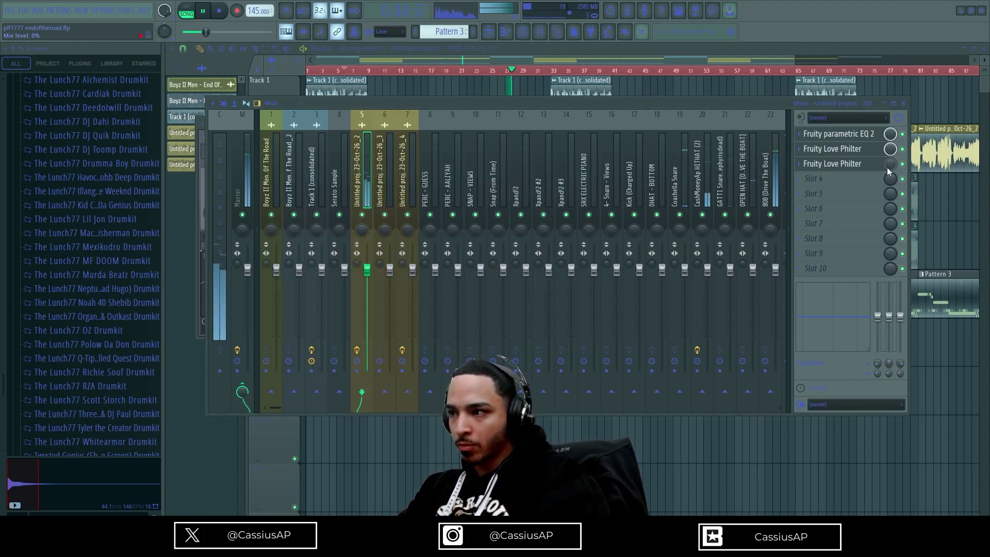
right_click(890, 164)
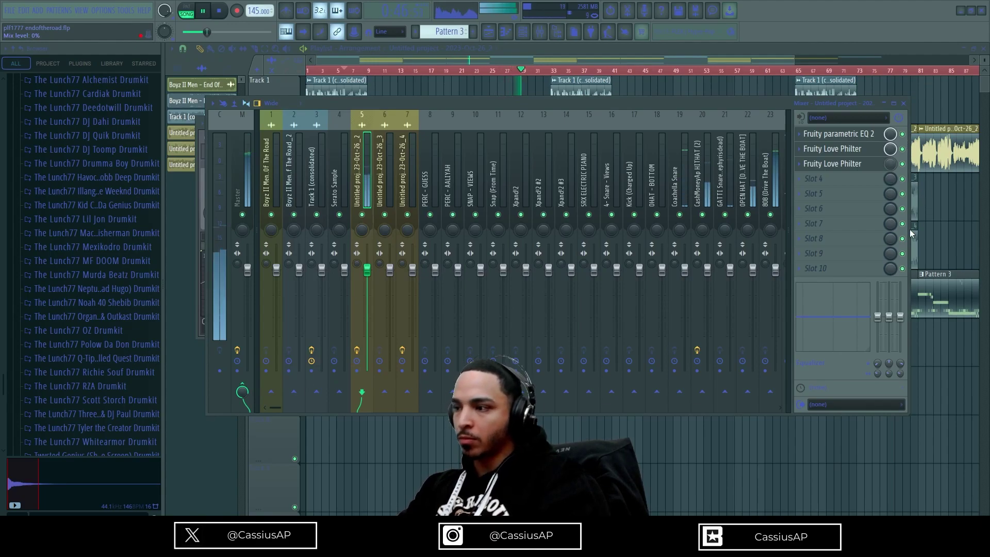
click(911, 245)
click(489, 32)
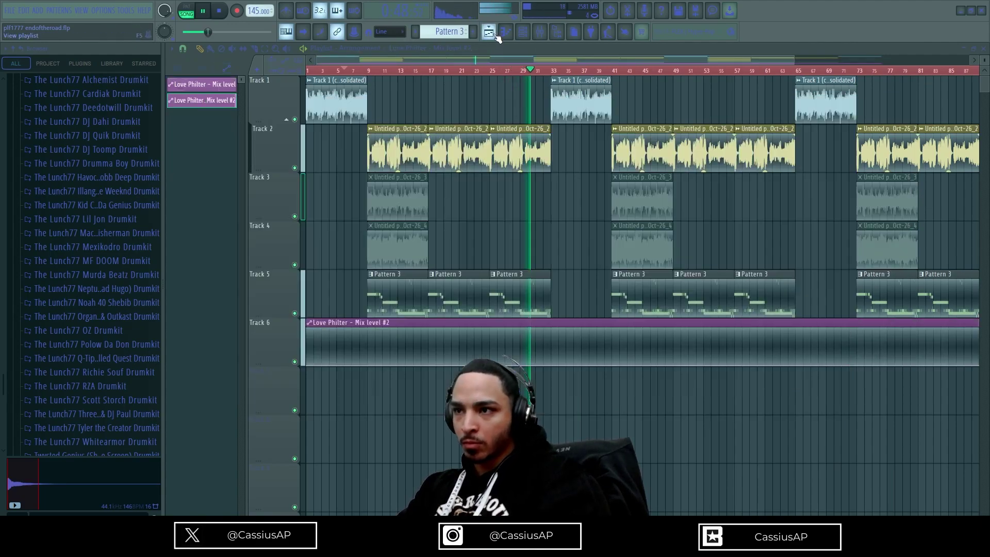
- Shape the Love Philter mix level automation on Track 6 to jump to 100% from bar 25 and drop to 0% at bar 33
scroll(499, 356, up, 3)
right_click(481, 365)
right_click(482, 329)
right_click(596, 343)
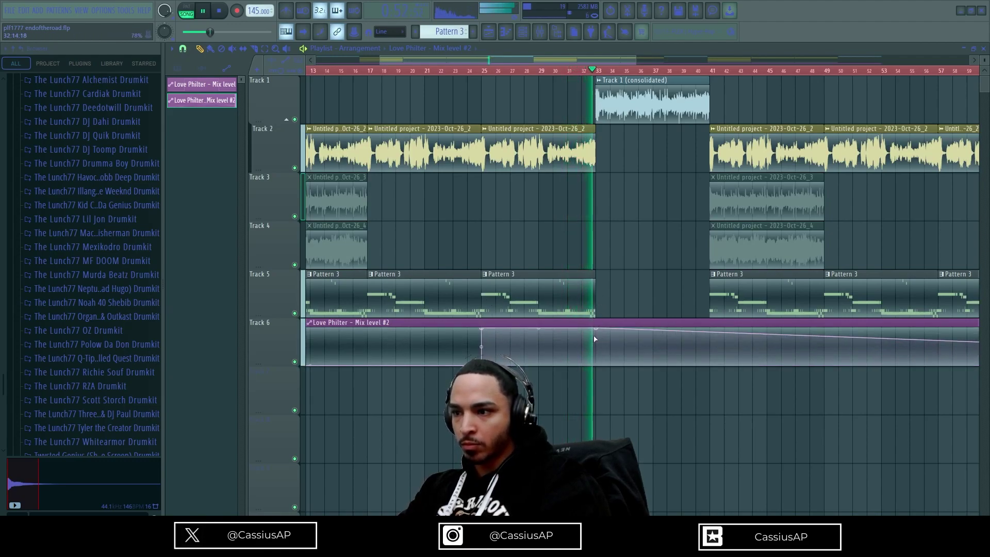
scroll(614, 361, down, 3)
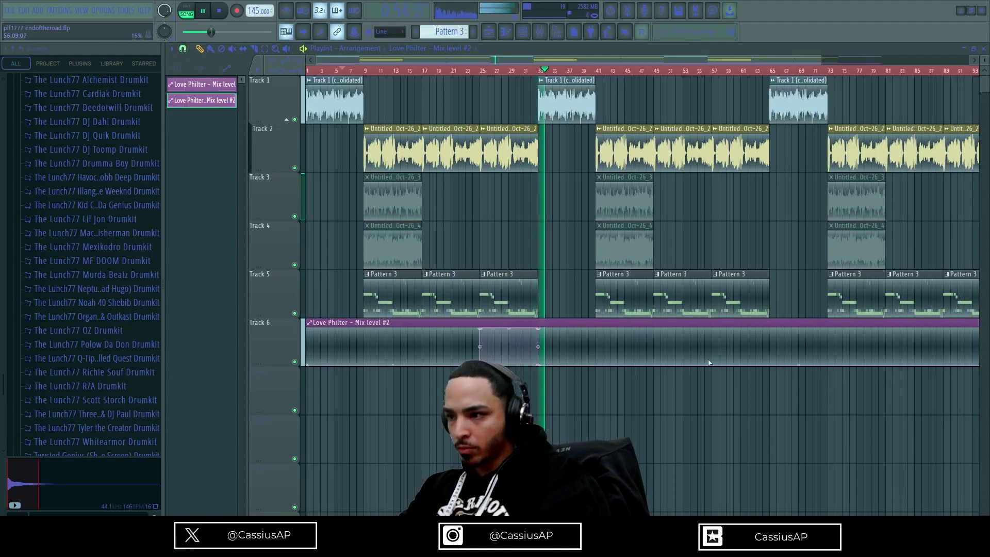
- Add automation points on Track 6 that hold the Love Philter mix level at 100% from bar 57 to bar 65
right_click(712, 365)
right_click(717, 328)
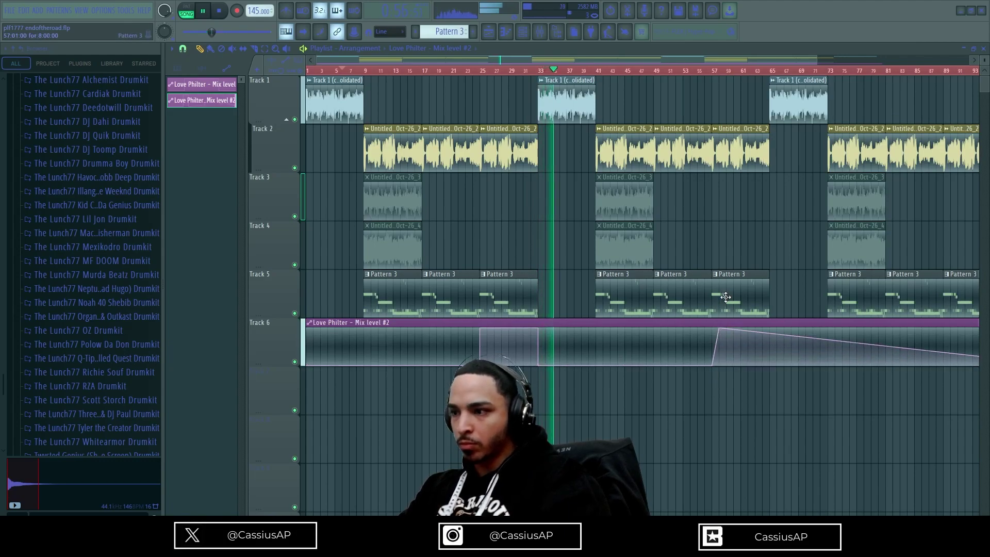
drag(719, 328, 774, 319)
right_click(748, 342)
right_click(769, 365)
- Repeat the mix level block on Track 6 with points at 100% from bar 89, returning to 0% at bar 97
scroll(789, 387, down, 2)
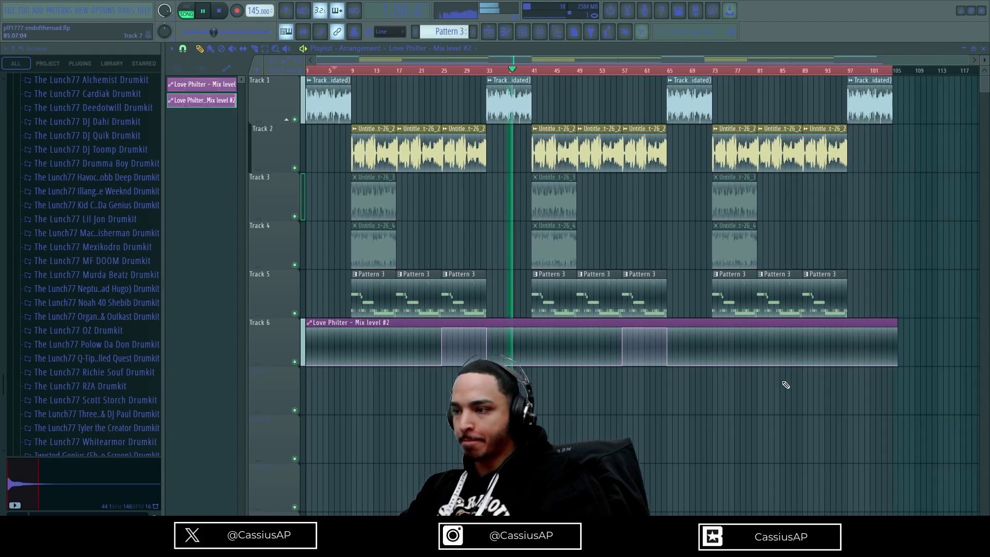
scroll(825, 374, up, 4)
scroll(849, 356, down, 3)
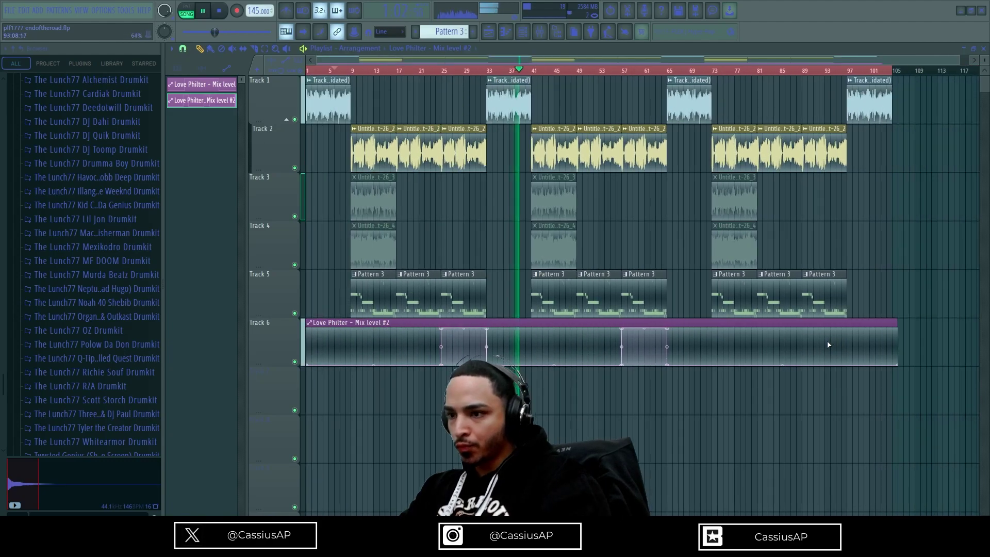
scroll(802, 351, up, 3)
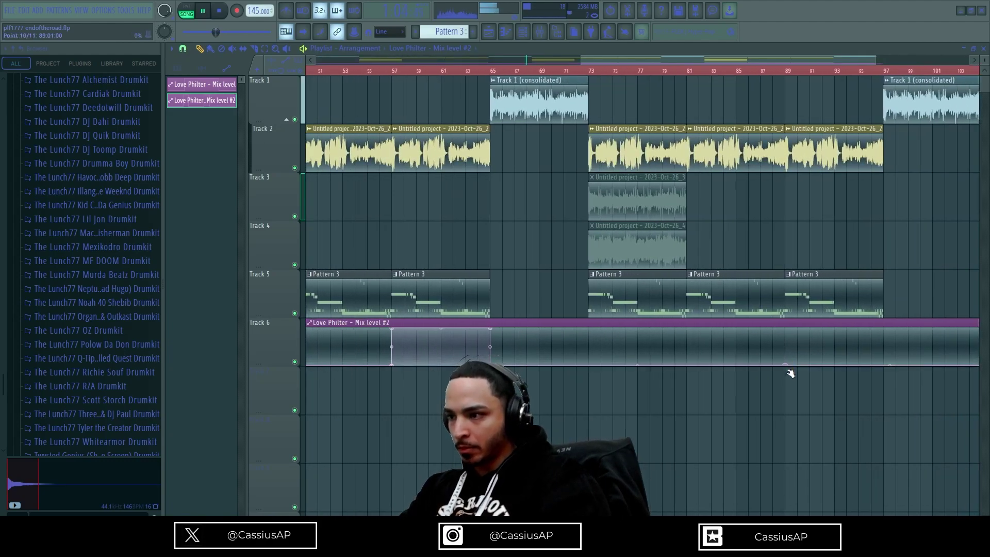
drag(790, 349, 788, 322)
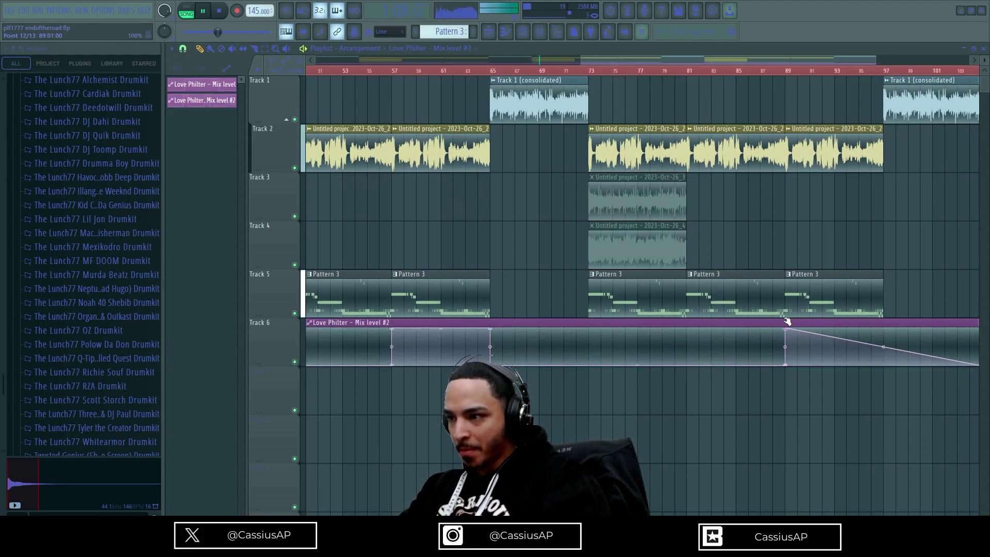
drag(881, 342, 882, 370)
right_click(883, 329)
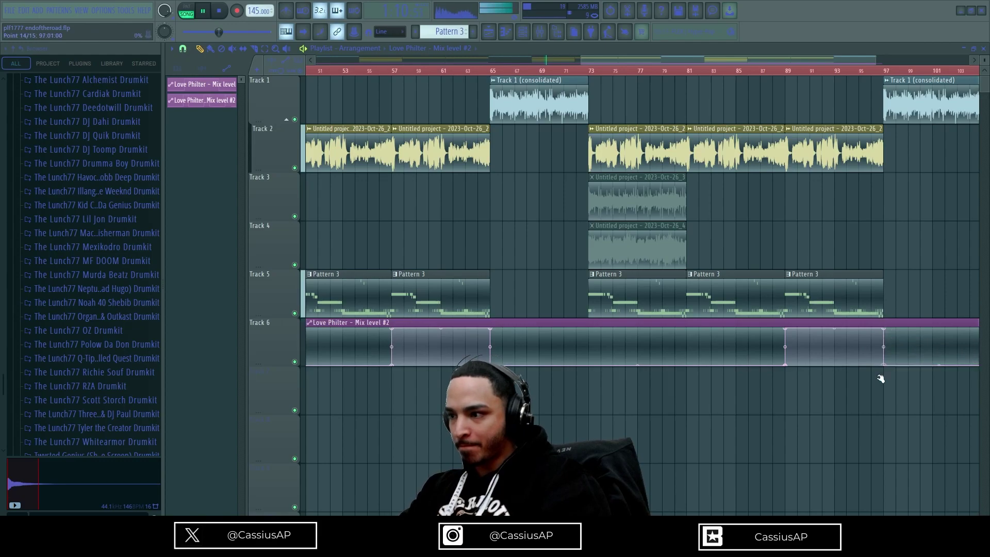
- Fine-tune the slot 3 Love Philter by shifting its XY modulation point to a slightly higher X, in the pad's lower middle
scroll(825, 361, down, 5)
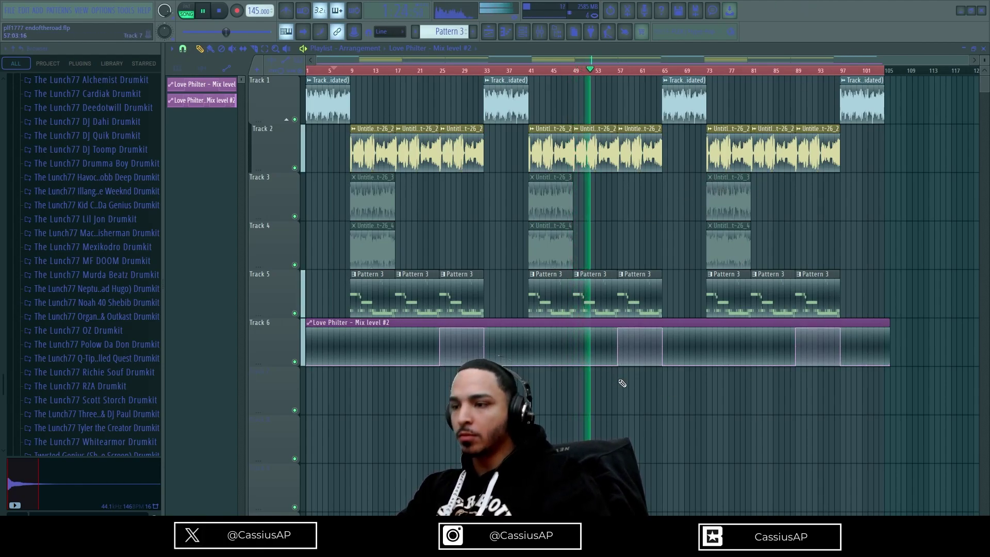
mouse_move(631, 356)
scroll(618, 355, up, 3)
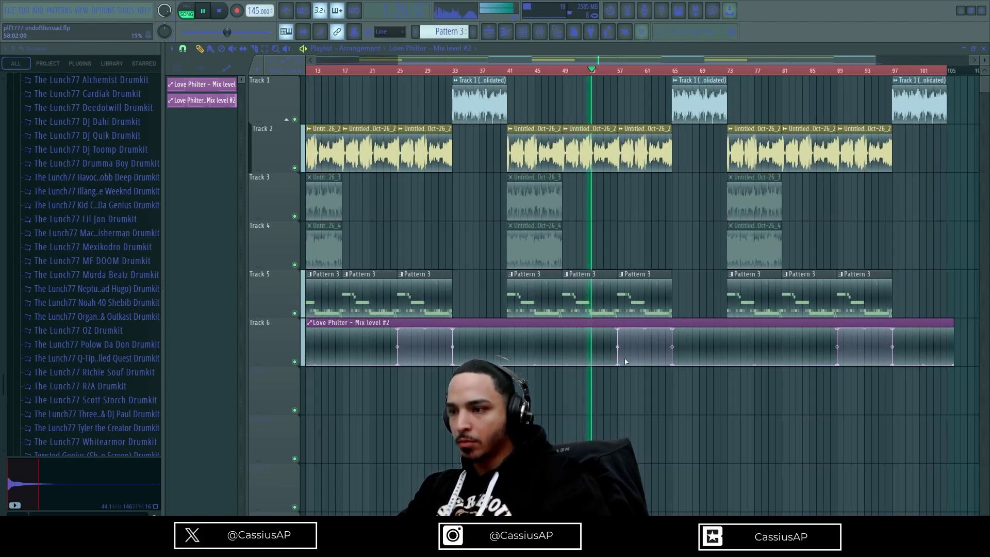
click(539, 32)
click(848, 165)
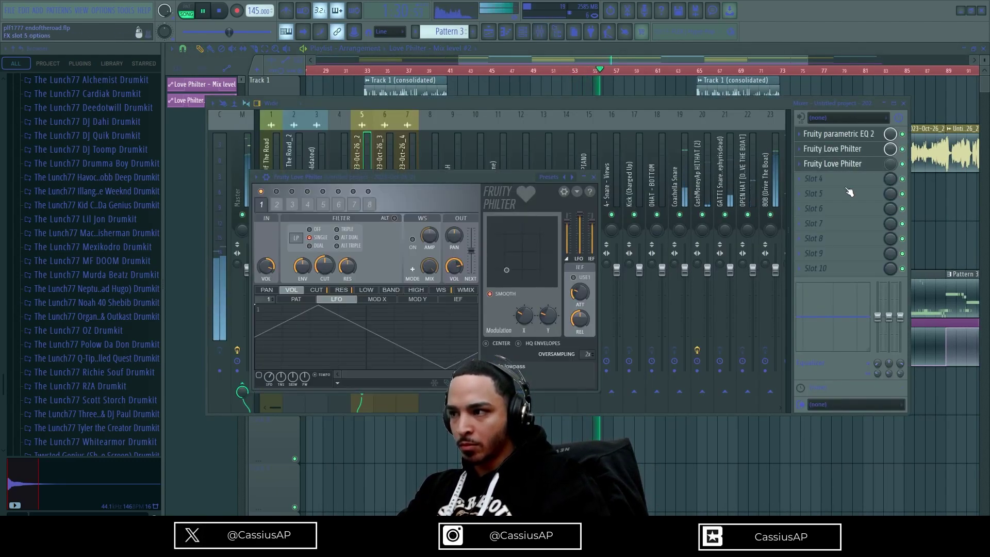
drag(517, 263, 513, 263)
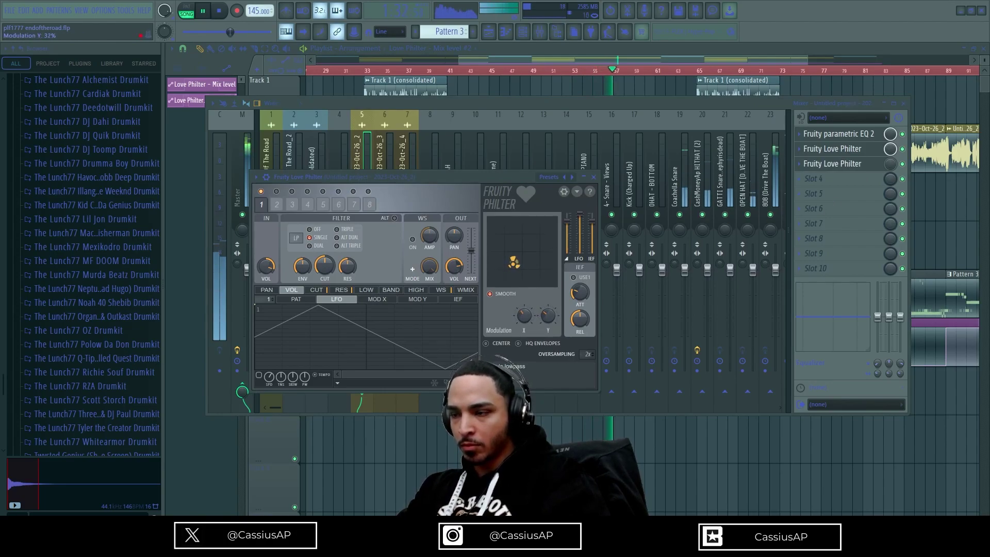
click(488, 32)
click(541, 32)
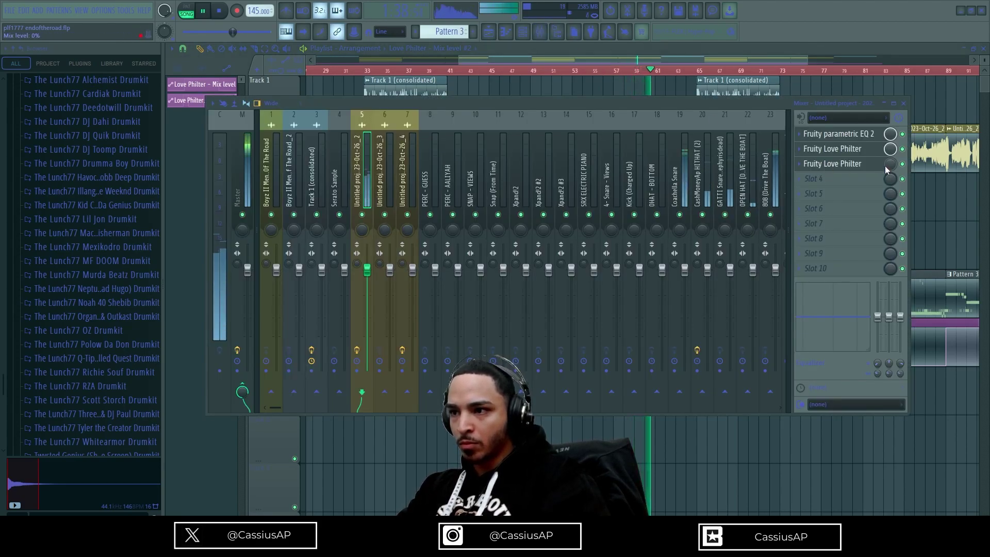
click(832, 163)
drag(508, 268, 519, 271)
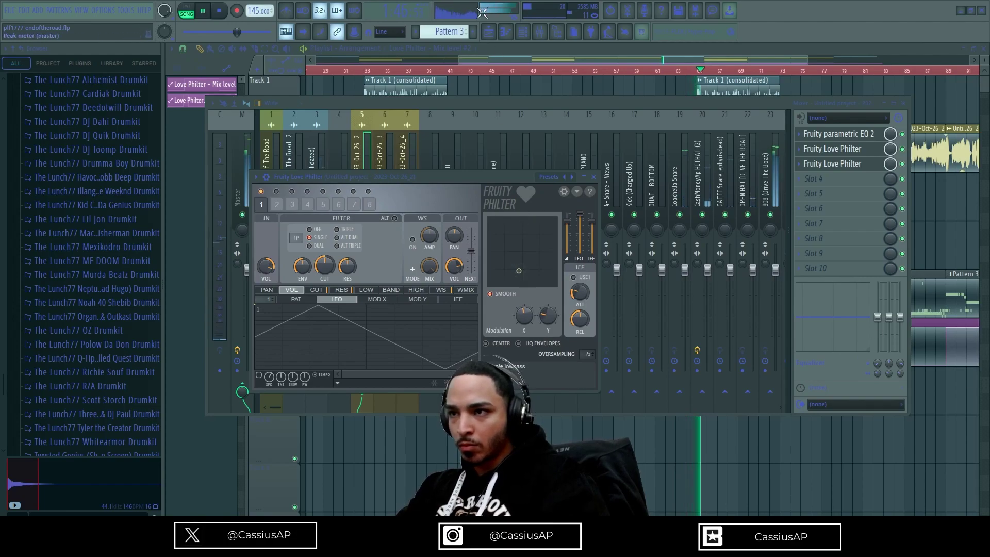
- Remove the 100% point at bar 65 on the Track 6 mix level automation and bend the bar 64 to 65 drop into a curve
click(489, 33)
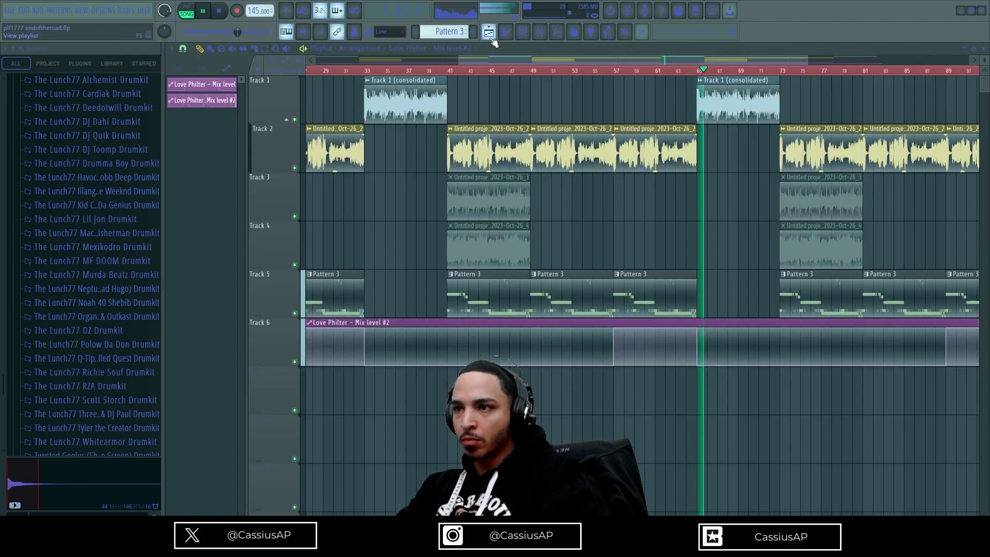
scroll(688, 341, up, 3)
right_click(707, 328)
click(725, 341)
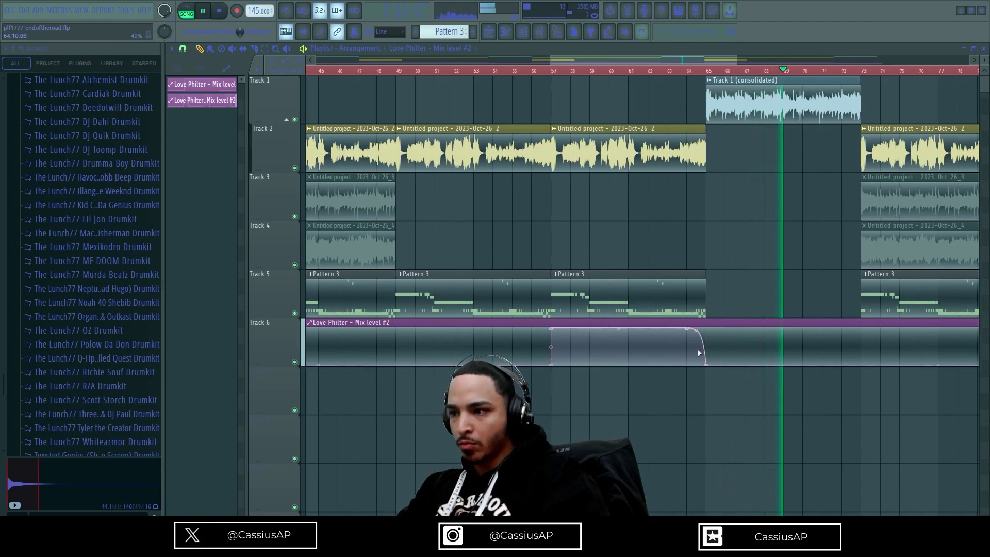
- Delete the 100% automation point at bar 33 on Track 6 and curve the mix level's fall leading into that bar
scroll(679, 354, down, 4)
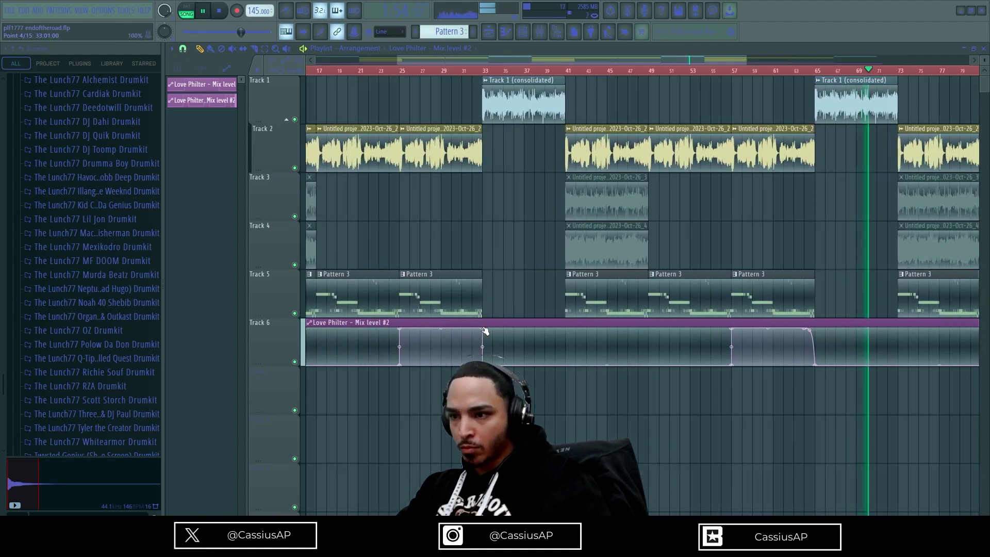
right_click(483, 329)
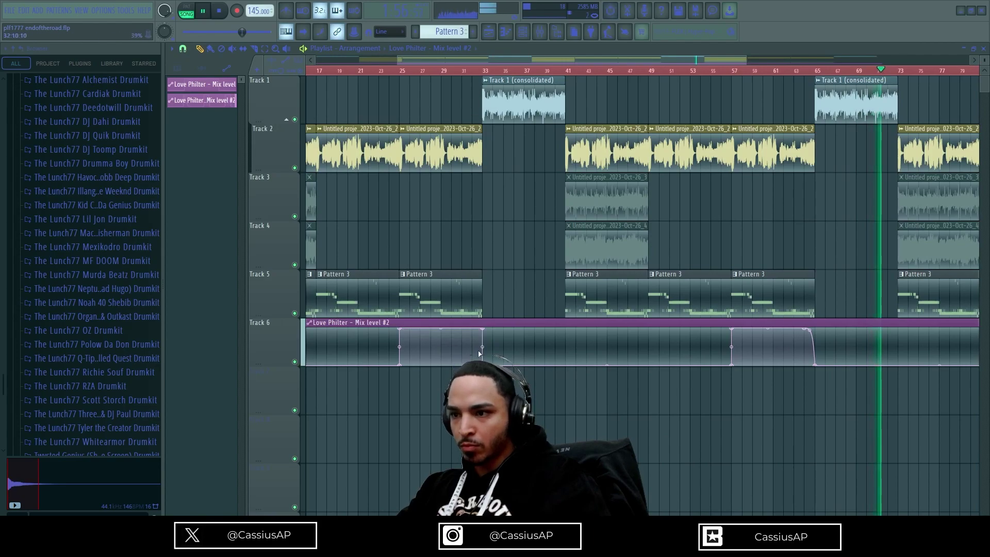
scroll(467, 335, up, 4)
click(484, 328)
right_click(484, 329)
drag(473, 347, 473, 333)
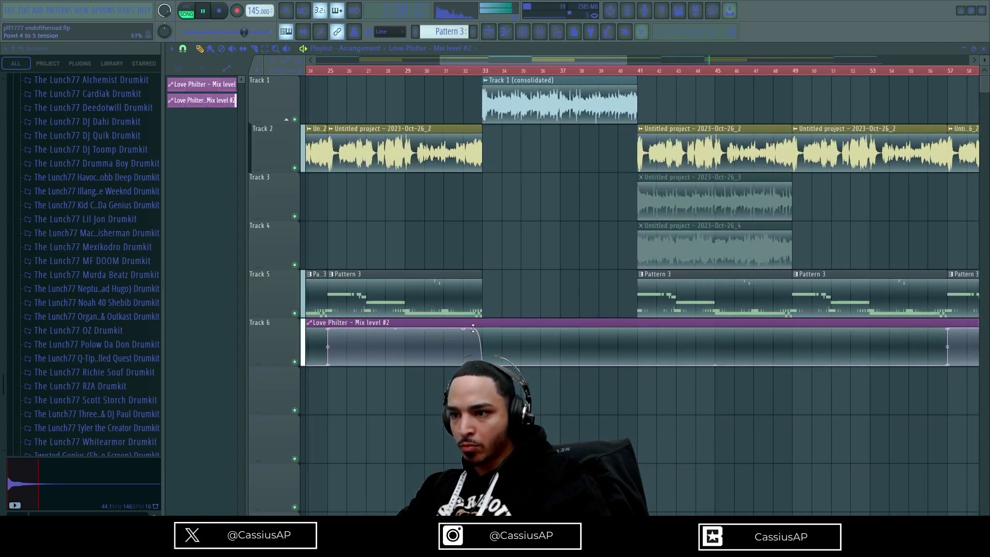
scroll(683, 336, down, 4)
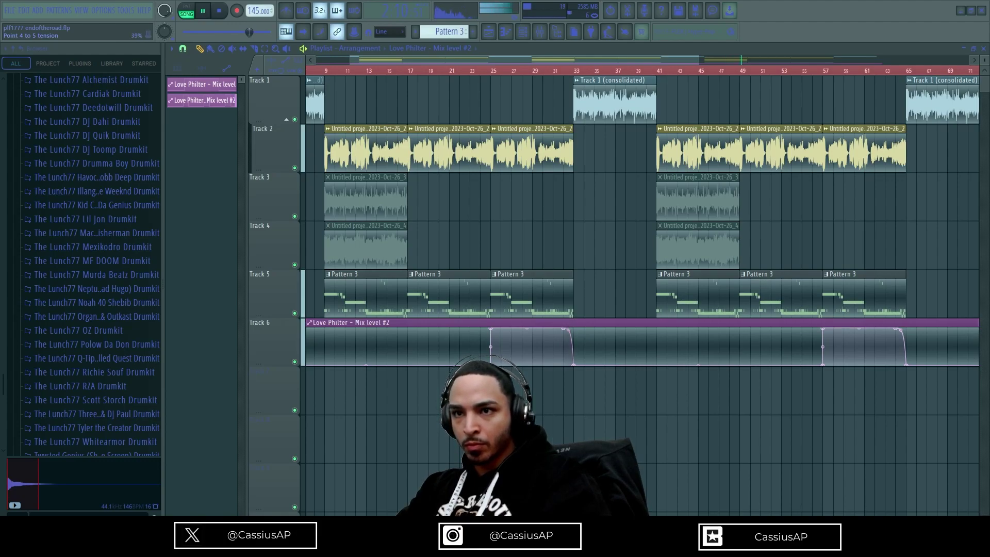
- Delete the 100% automation point at bar 97 on Track 6 and give the fall from bar 96 the same rounded curve
scroll(681, 364, down, 4)
scroll(824, 387, up, 4)
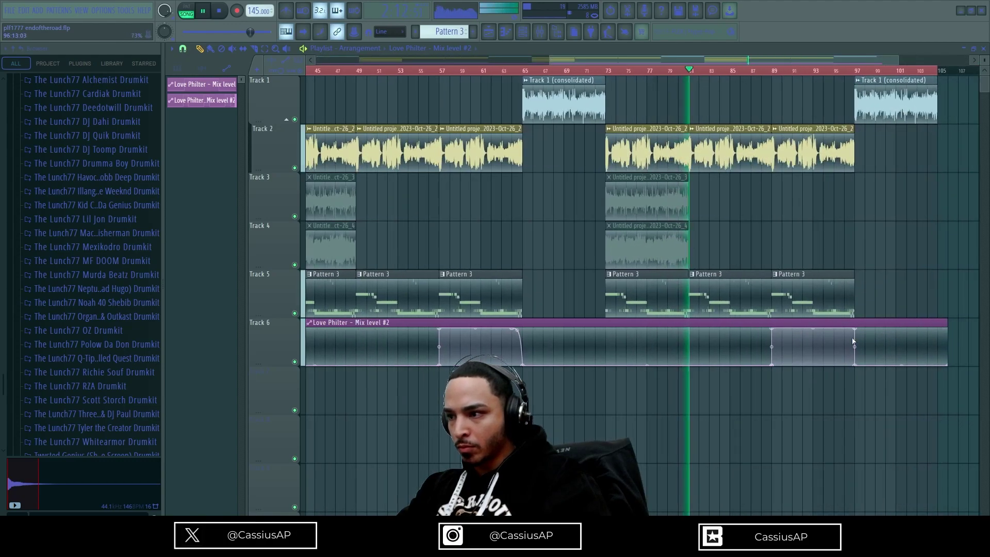
scroll(845, 346, up, 2)
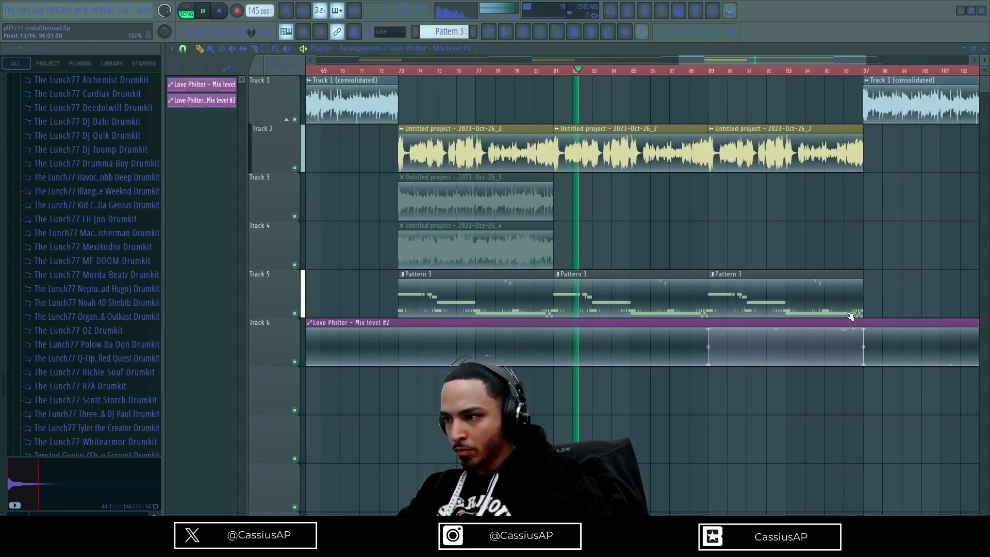
right_click(865, 329)
click(876, 345)
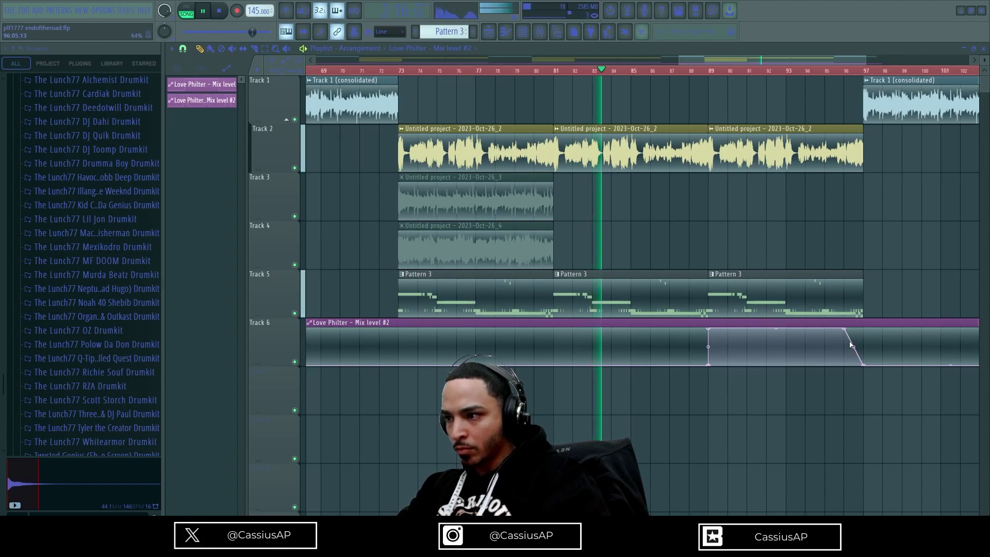
drag(852, 345, 852, 332)
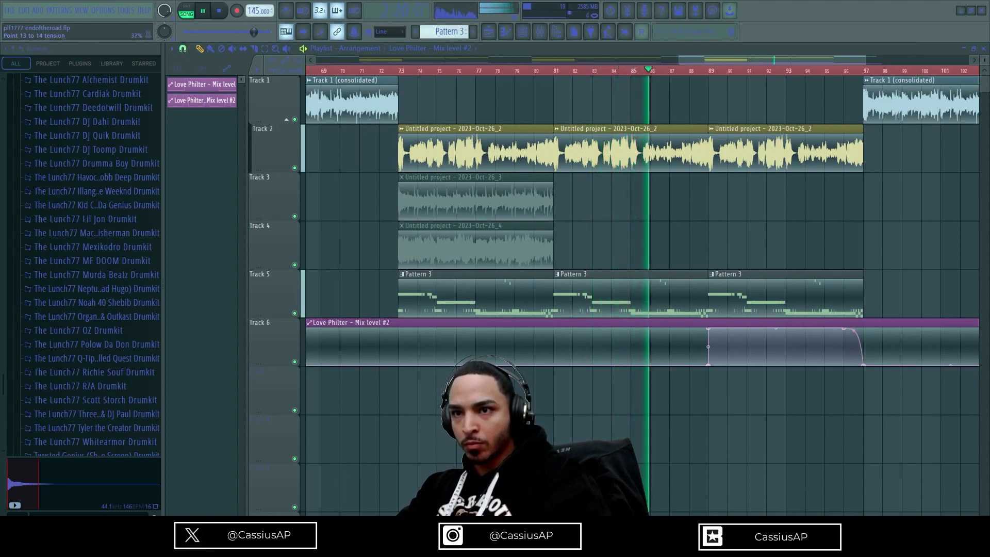
- Check the slot 3 Love Philter and its automated mix level in the mixer, replaying the song from about bar 88
scroll(837, 410, down, 2)
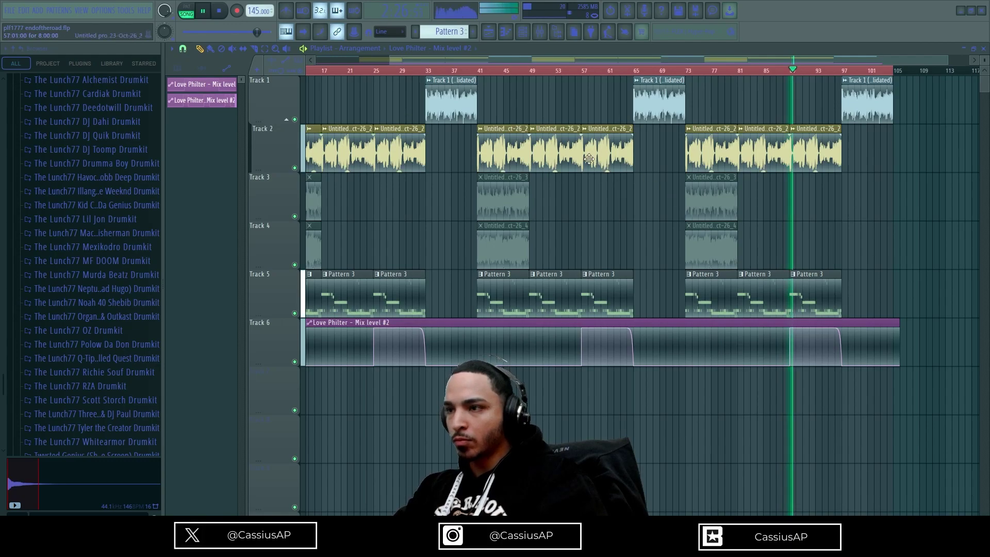
click(540, 33)
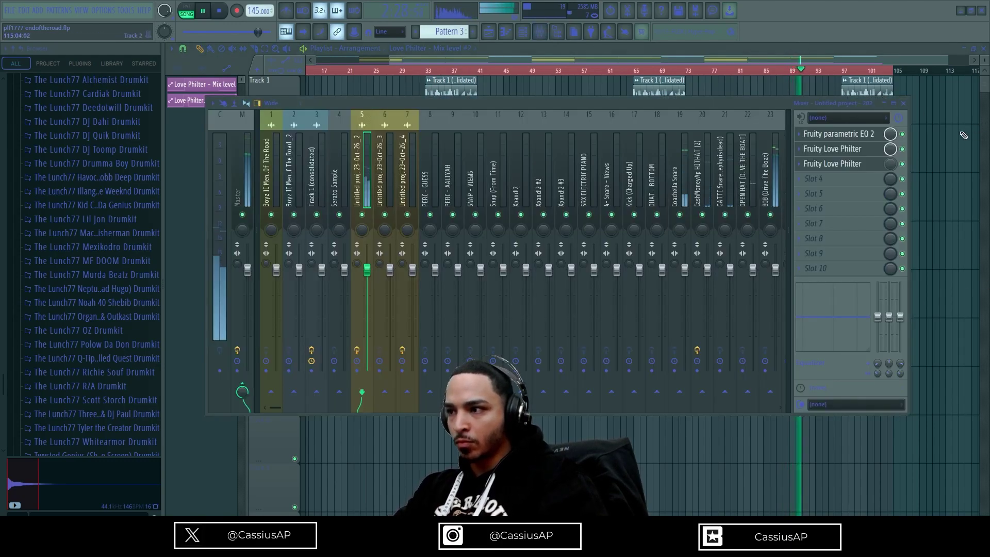
click(836, 164)
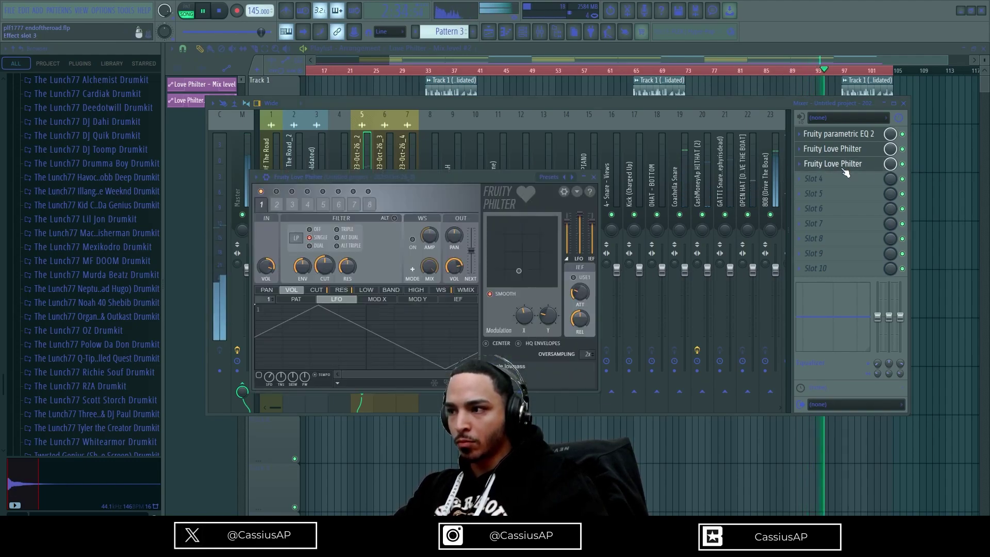
right_click(923, 250)
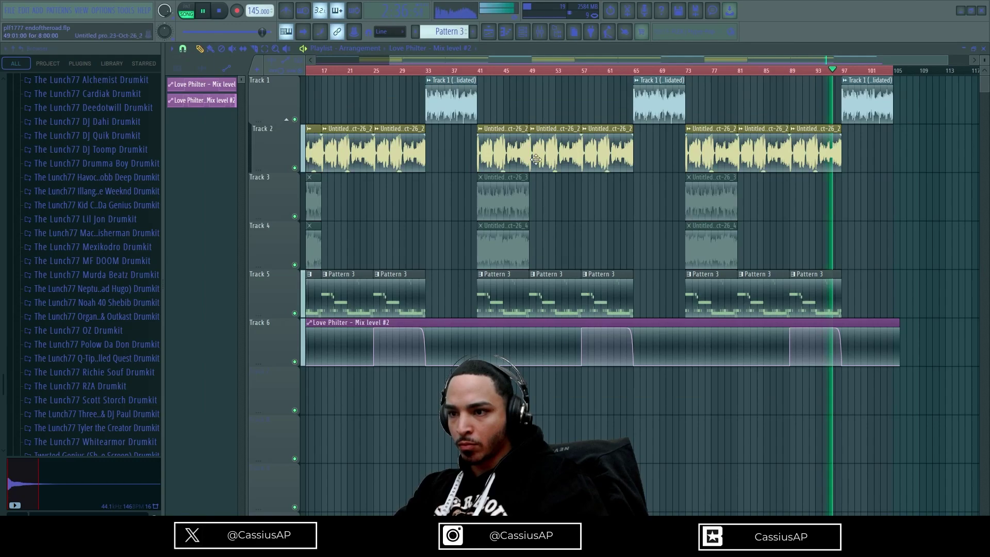
click(785, 70)
click(540, 32)
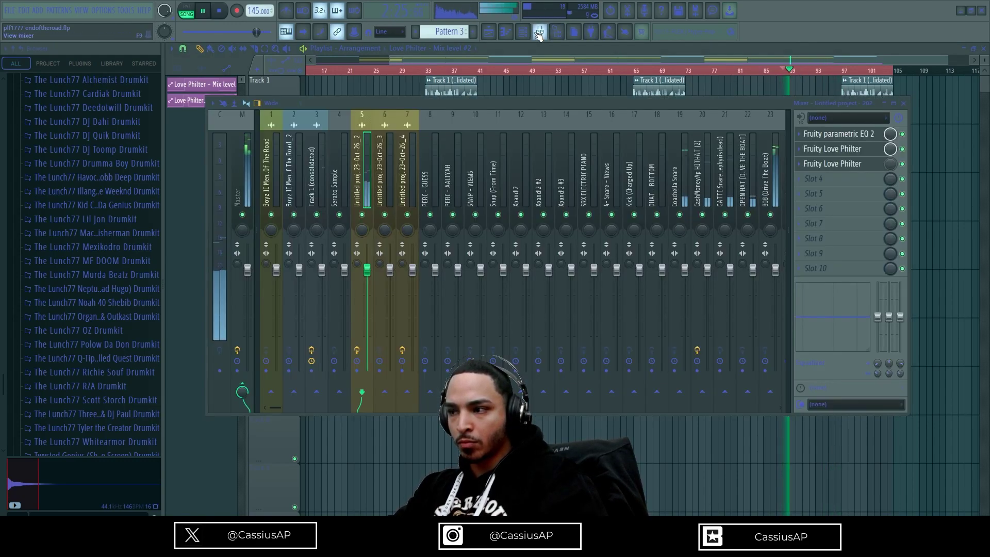
click(576, 52)
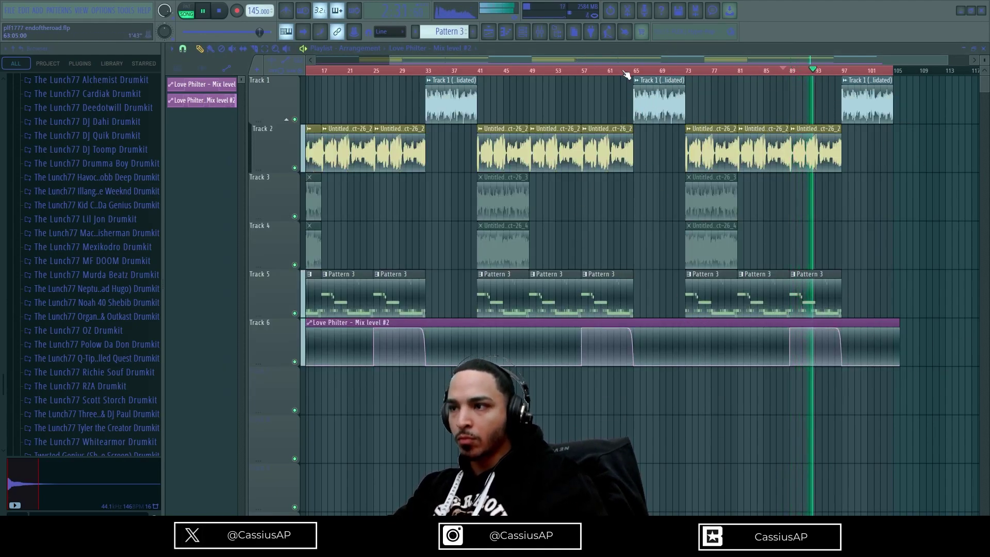
- Try EchoBoy in mixer slot 4 of insert 5 with the EchoBox preset from the Classics group
key(F9)
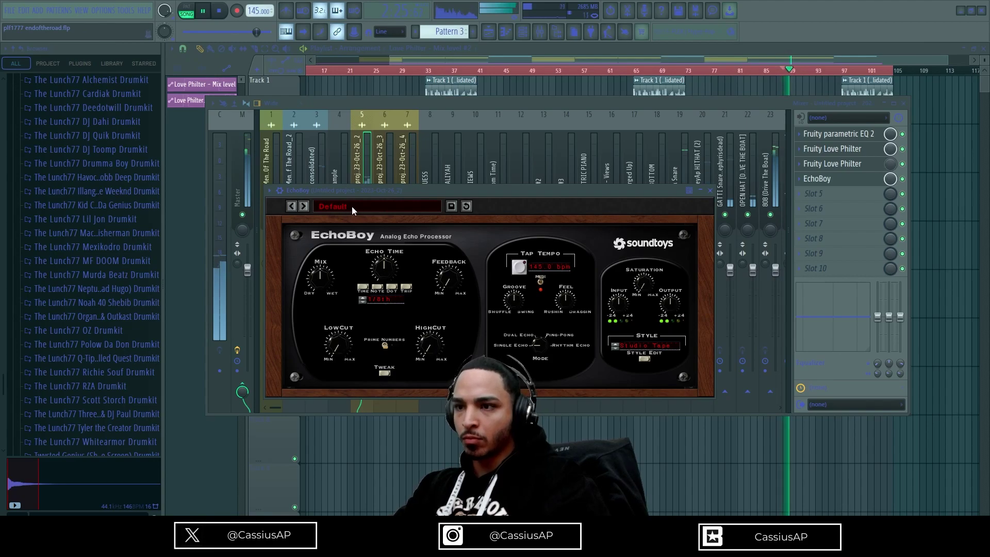
click(341, 207)
mouse_move(340, 209)
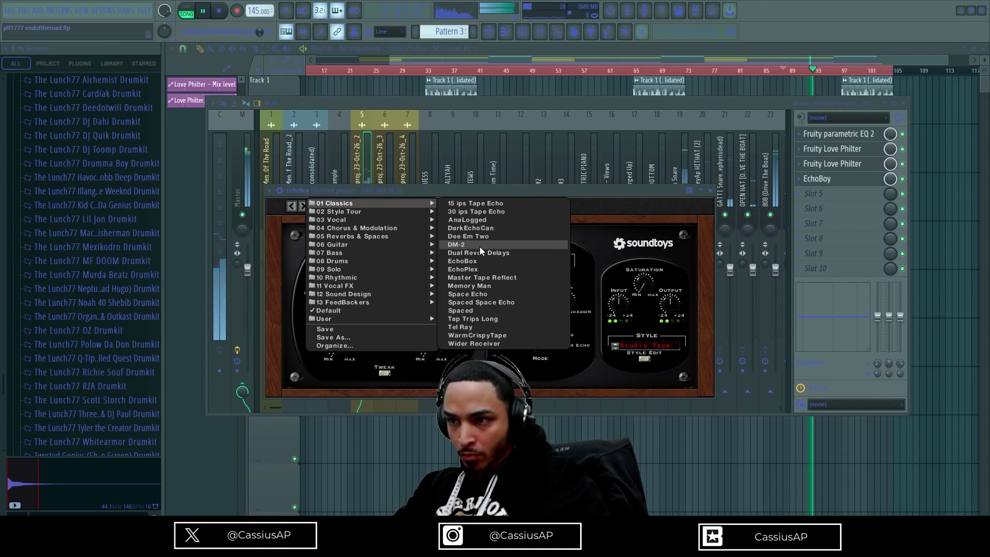
click(483, 259)
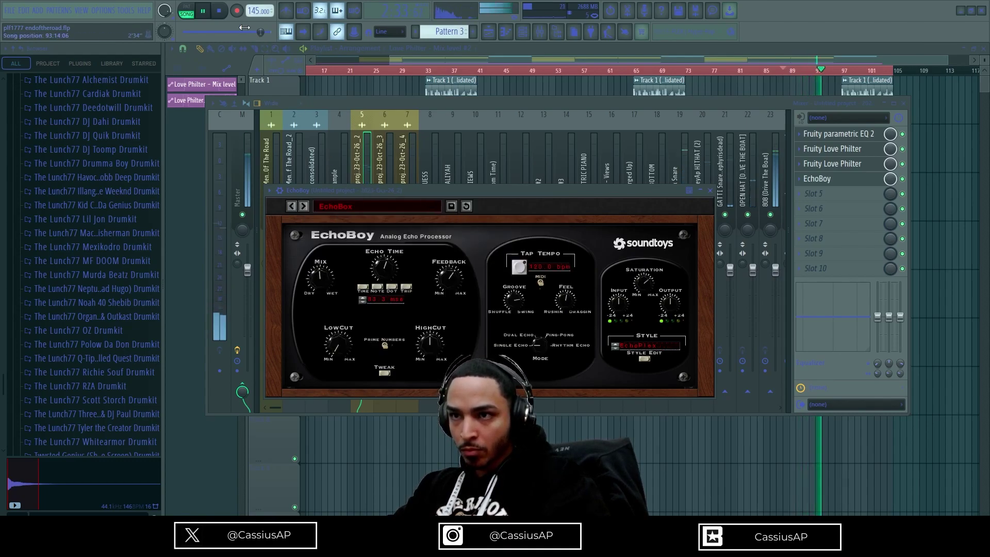
- Browse EchoBoy's presets while replaying the section and try Spaced Space Echo from the Classics group
click(361, 209)
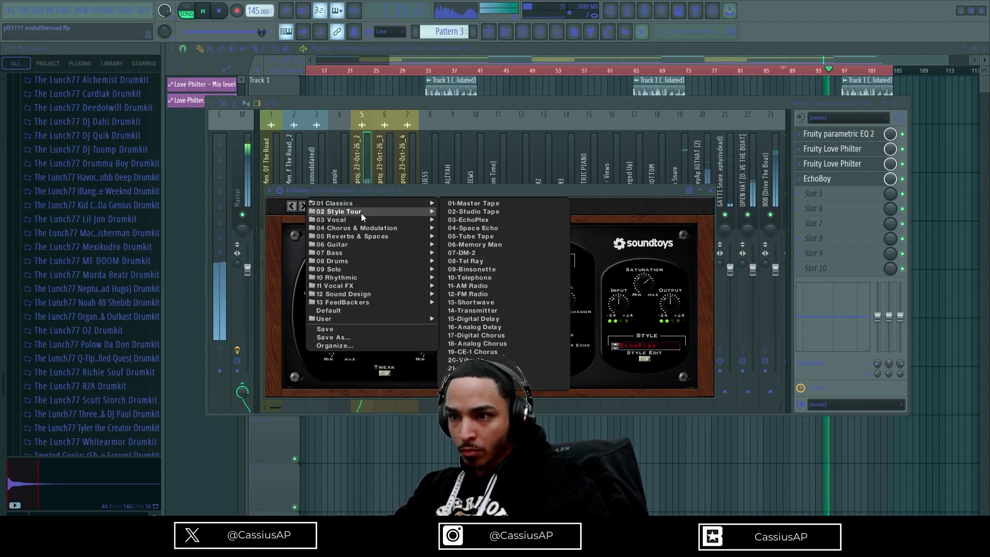
mouse_move(369, 219)
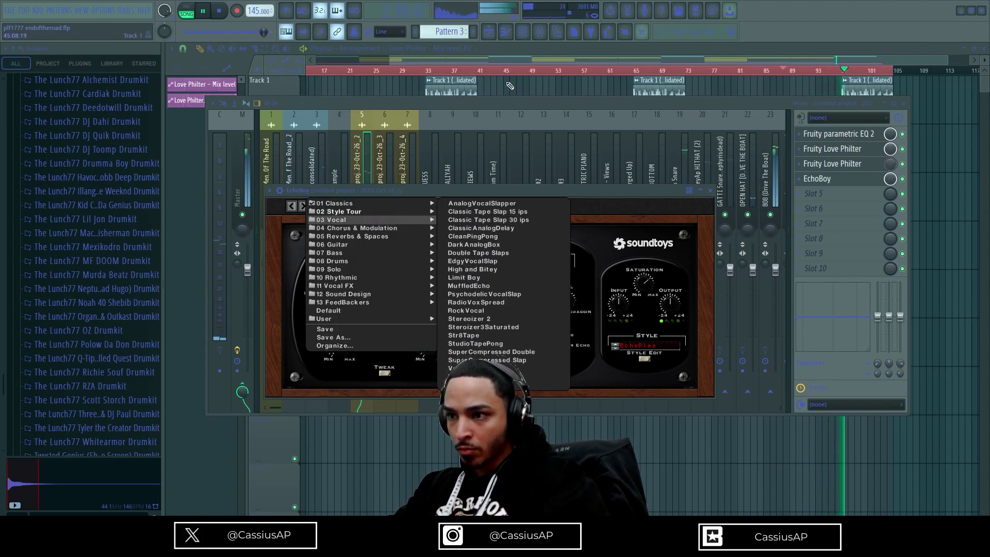
click(466, 57)
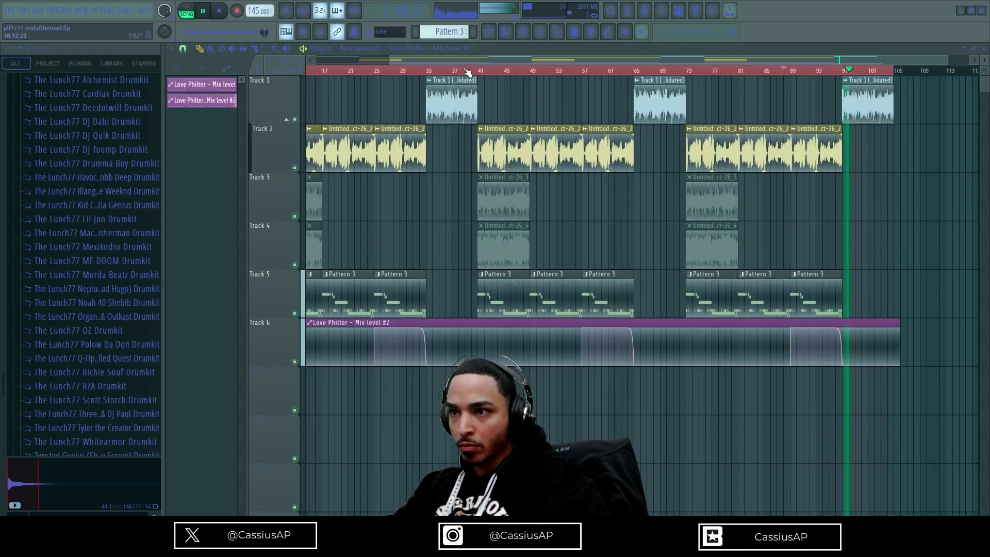
click(541, 32)
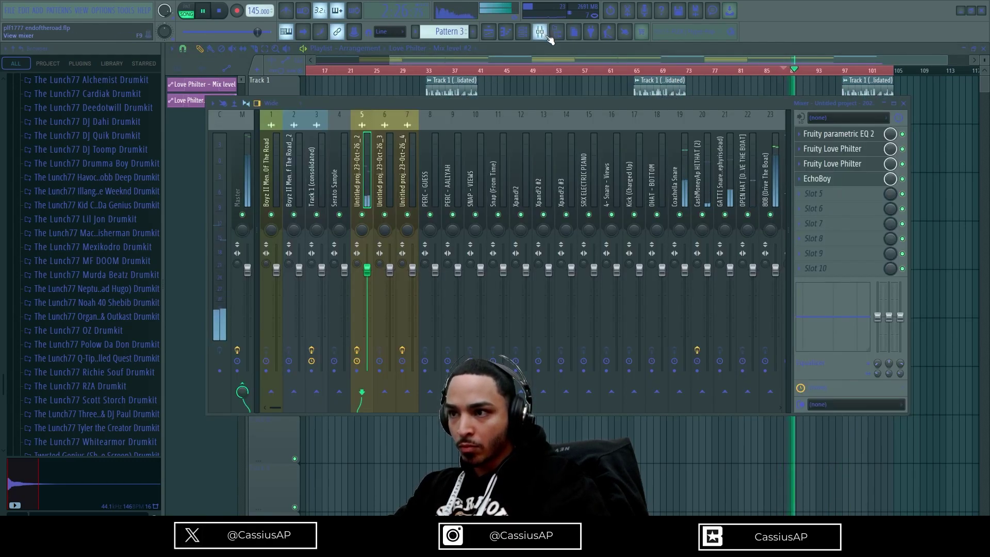
click(825, 179)
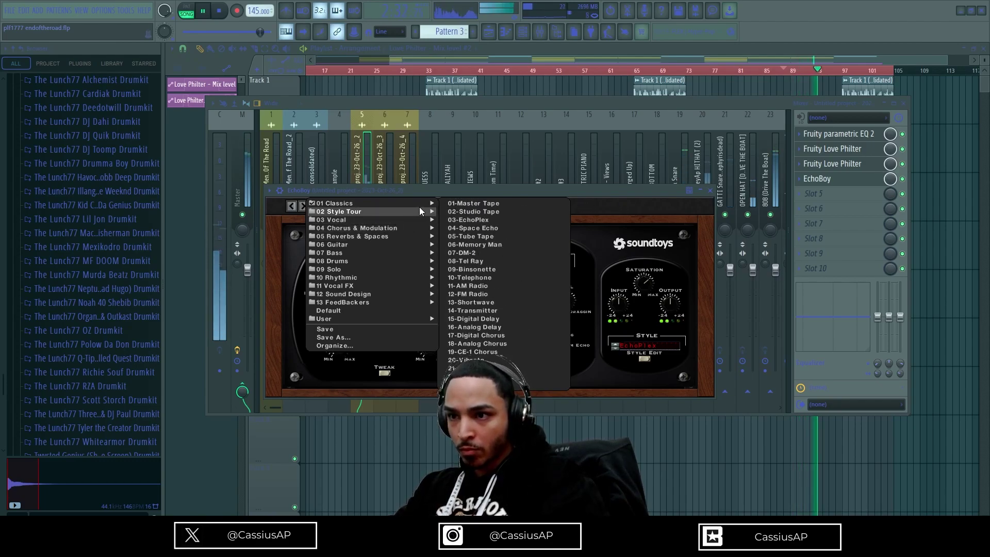
mouse_move(425, 204)
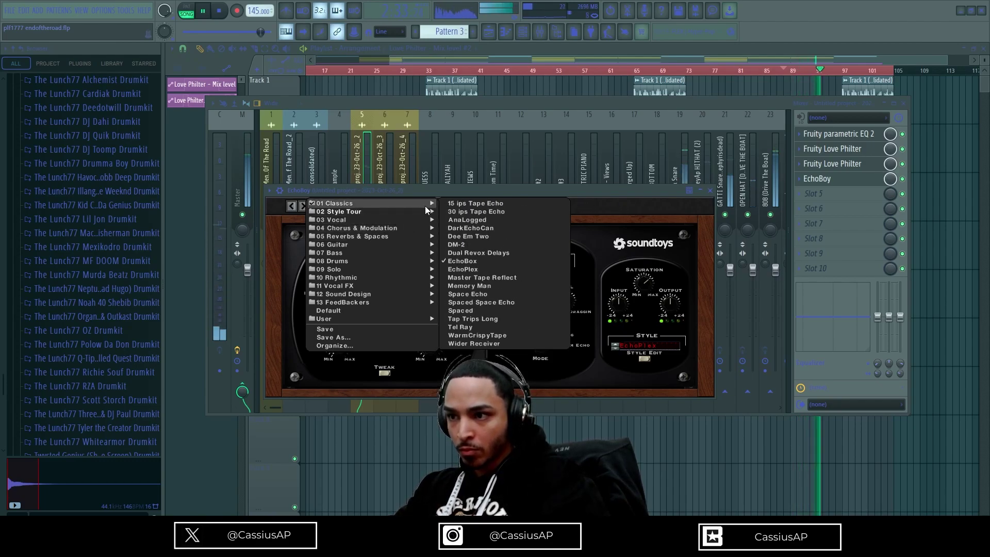
click(498, 303)
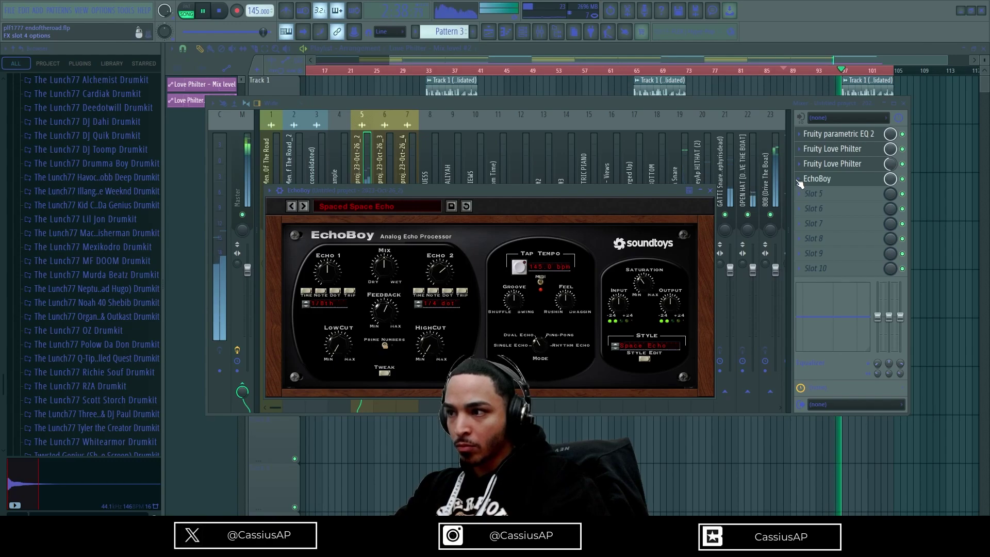
- Replace EchoBoy in slot 4 with Fruity delay 2 and set its feedback mode to ping pong
click(803, 181)
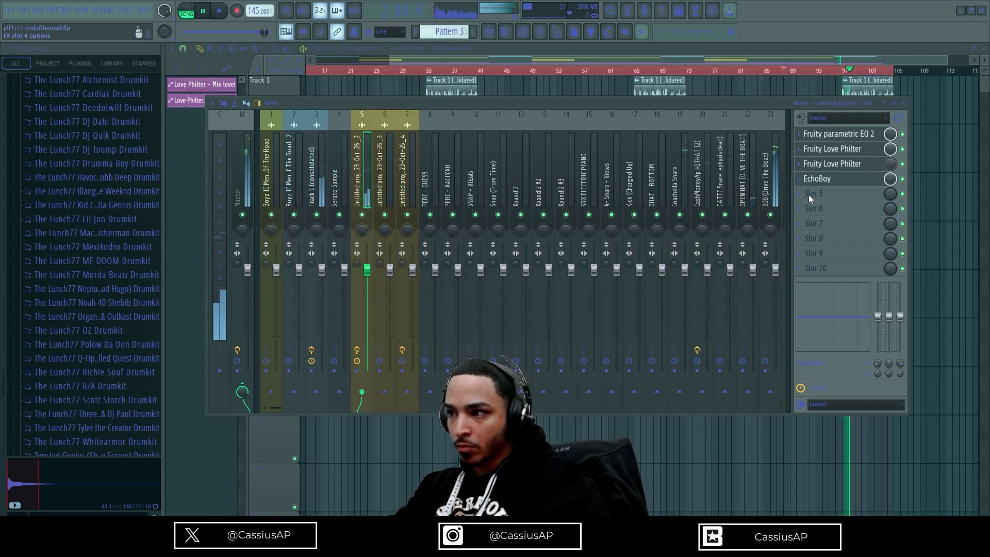
click(169, 504)
key(space)
key(space)
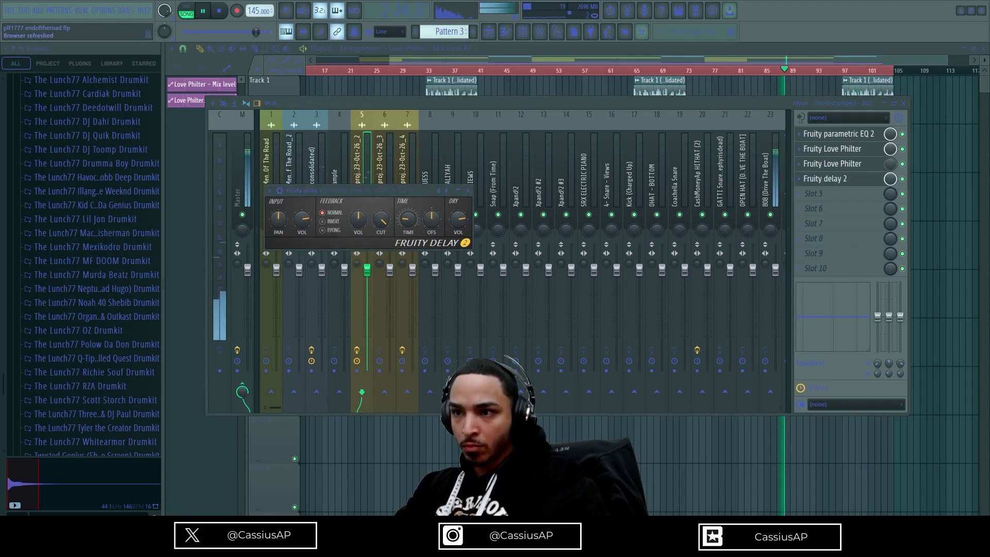
click(334, 231)
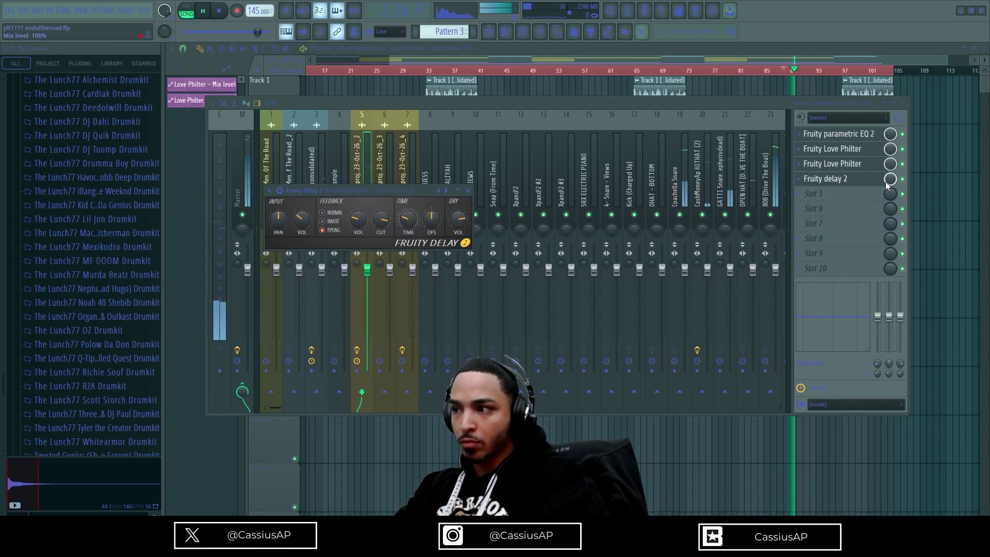
- Turn the mix level of Fruity delay 2 in slot 4 down to 0% and create an automation clip for it
drag(888, 179, 887, 232)
key(space)
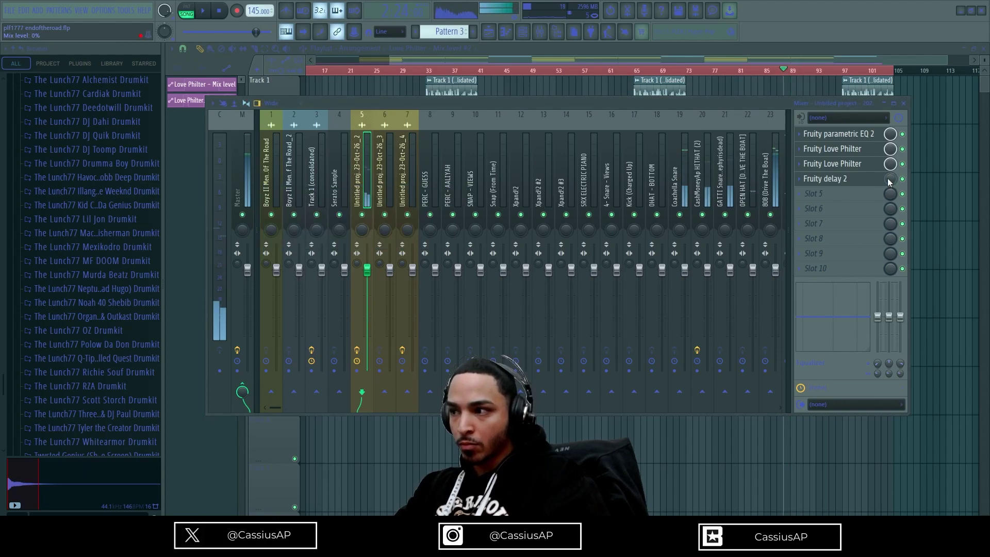
click(904, 255)
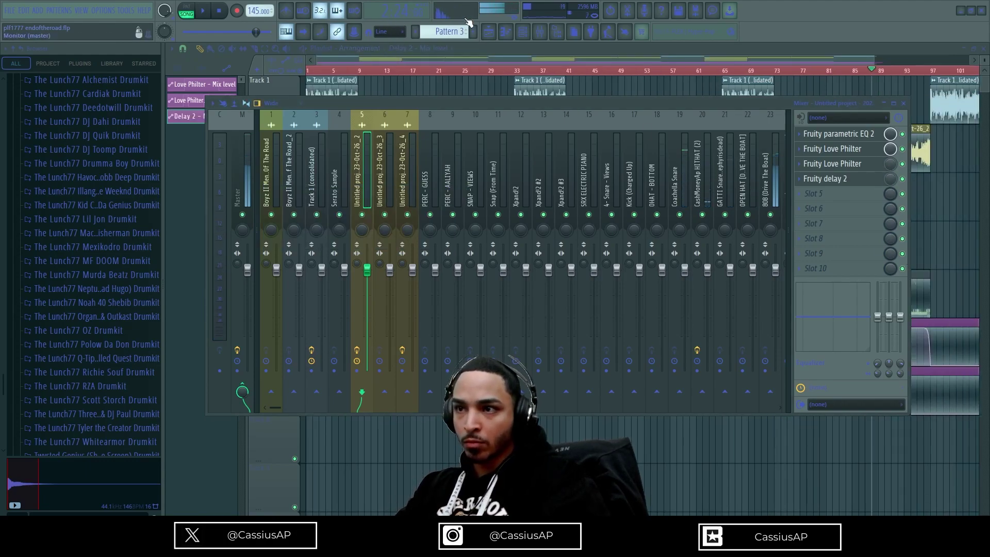
- Shape the Delay 2 mix level automation in the playlist to jump to 100% at bar 17 and drop to 0% at bar 33
click(490, 32)
scroll(411, 404, up, 3)
scroll(423, 386, down, 4)
scroll(439, 391, up, 4)
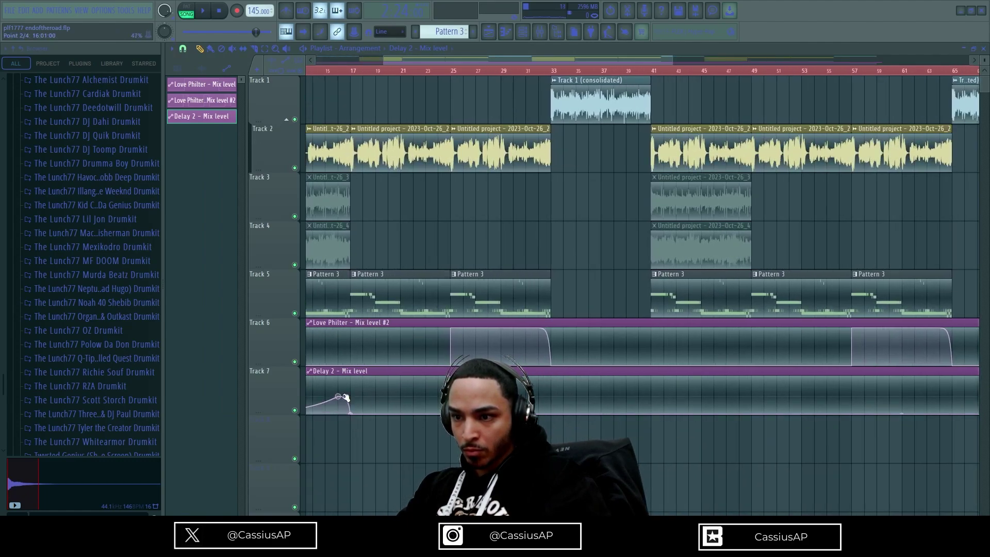
drag(349, 379, 383, 382)
right_click(552, 379)
right_click(552, 414)
key(space)
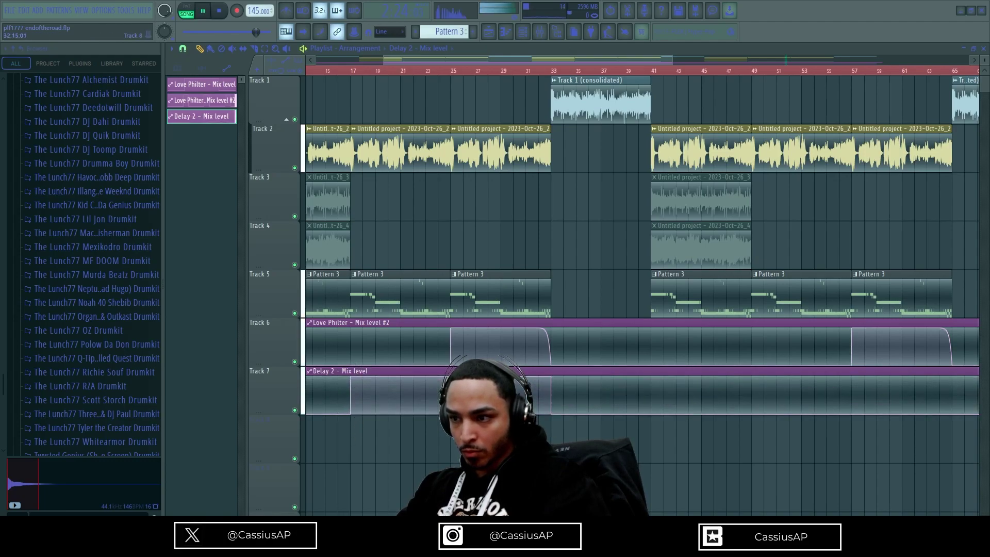
- Add automation points to the Delay 2 clip that raise the mix level to 100% at bar 49 and drop it to 0% at bar 65
scroll(623, 403, down, 4)
scroll(640, 404, up, 1)
scroll(623, 403, up, 2)
key(space)
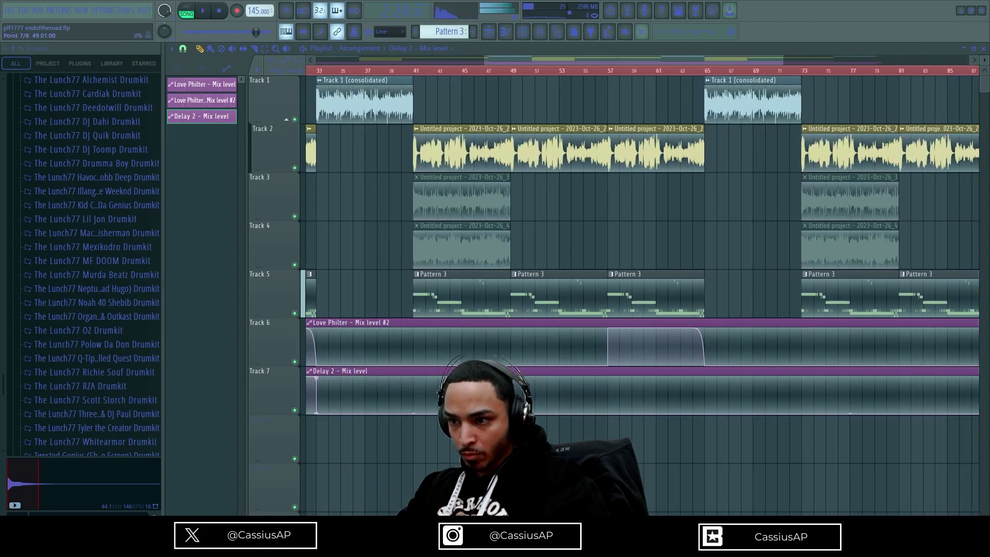
right_click(510, 385)
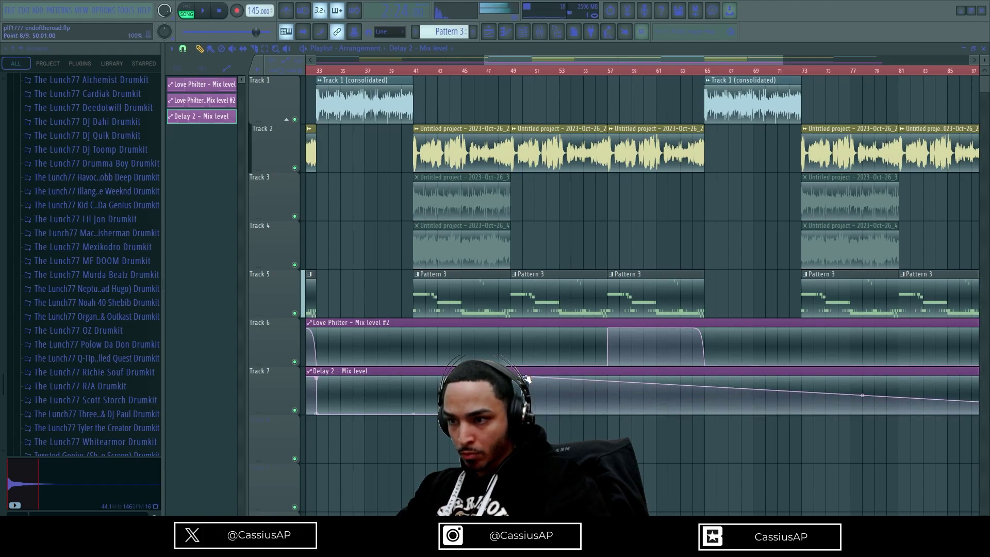
right_click(708, 393)
right_click(707, 412)
key(space)
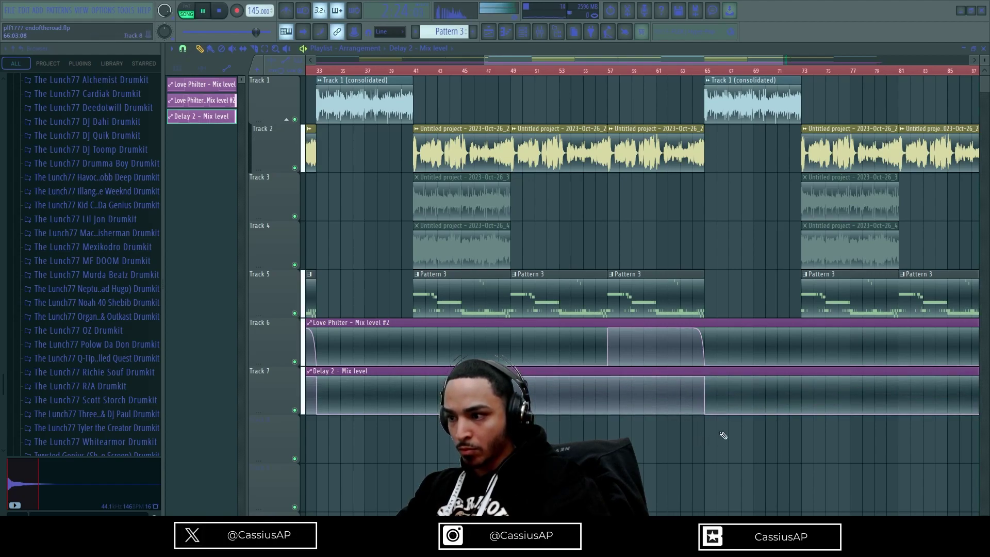
- Raise the Delay 2 mix level automation straight to 100% at bar 81, undoing the curved first attempt
scroll(766, 412, down, 3)
key(space)
scroll(767, 411, up, 3)
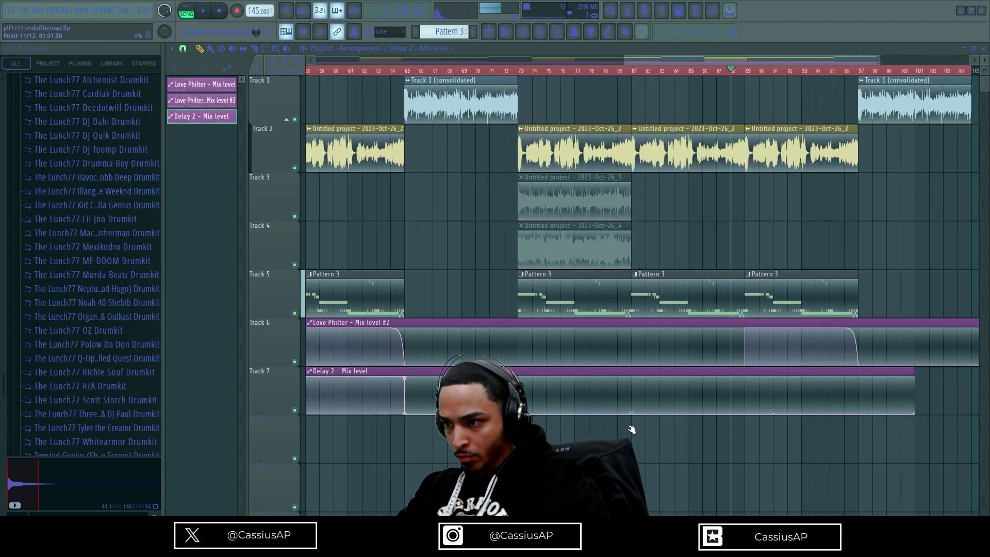
right_click(638, 383)
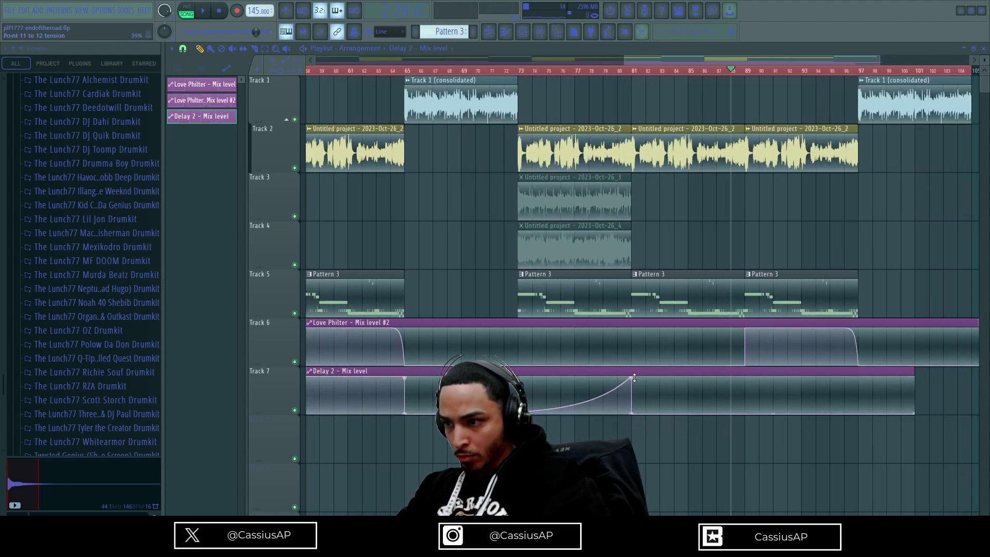
key(ctrl+z)
right_click(630, 372)
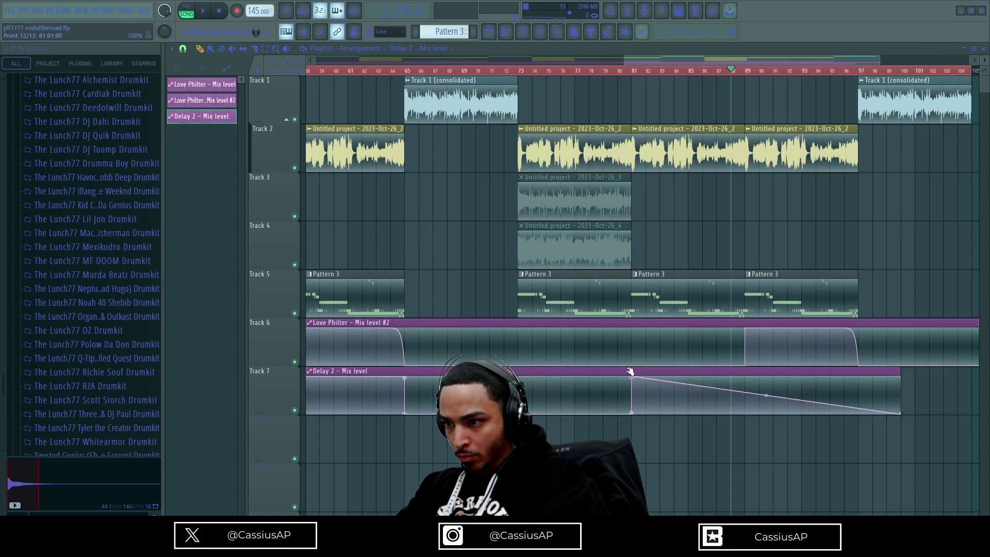
- Hold the Delay 2 mix level at 100% until bar 97, then drop it vertically to 0% for the clip's remainder
right_click(859, 378)
right_click(857, 408)
key(ctrl+z)
right_click(871, 412)
drag(872, 412, 869, 362)
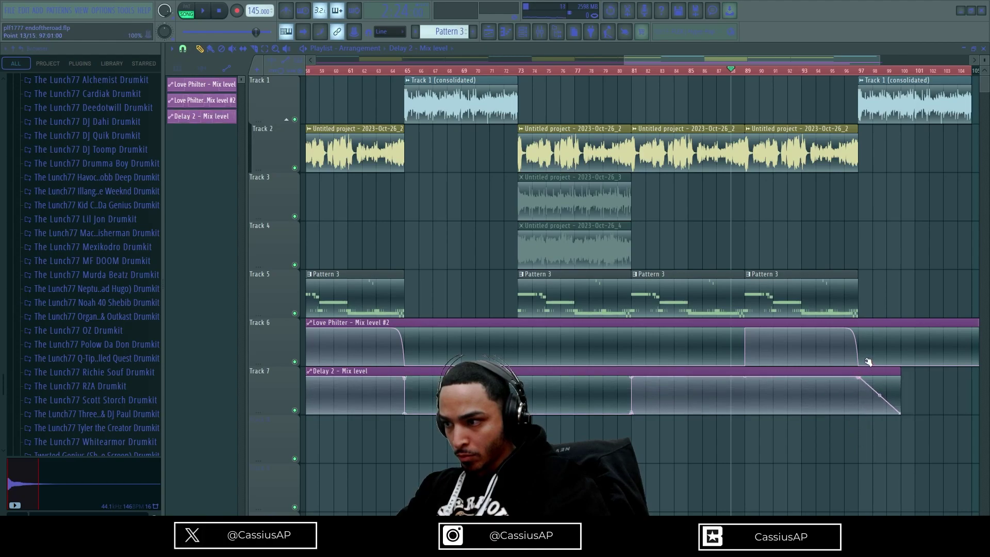
right_click(865, 411)
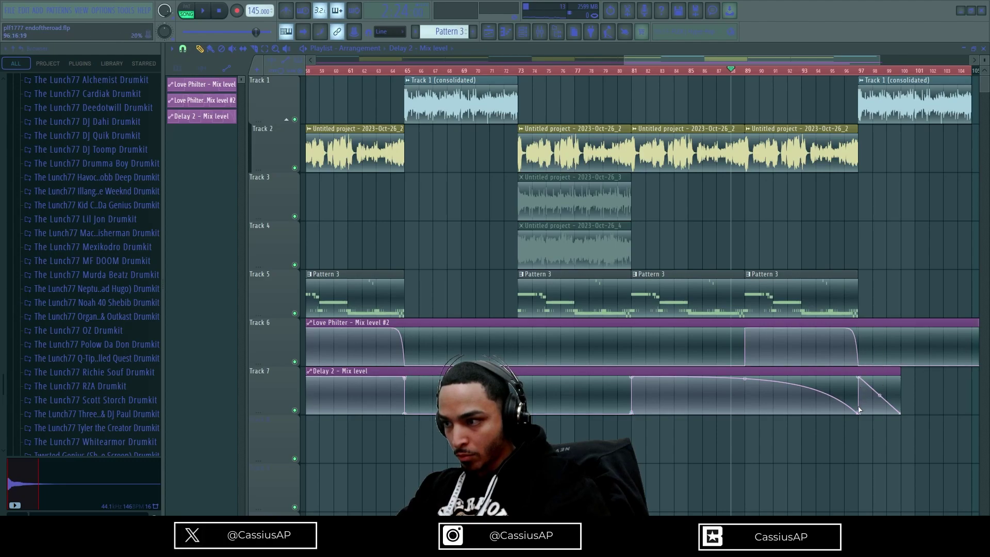
mouse_move(864, 414)
mouse_down()
mouse_move(866, 404)
mouse_move(872, 420)
mouse_up()
right_click(860, 413)
drag(858, 374, 929, 374)
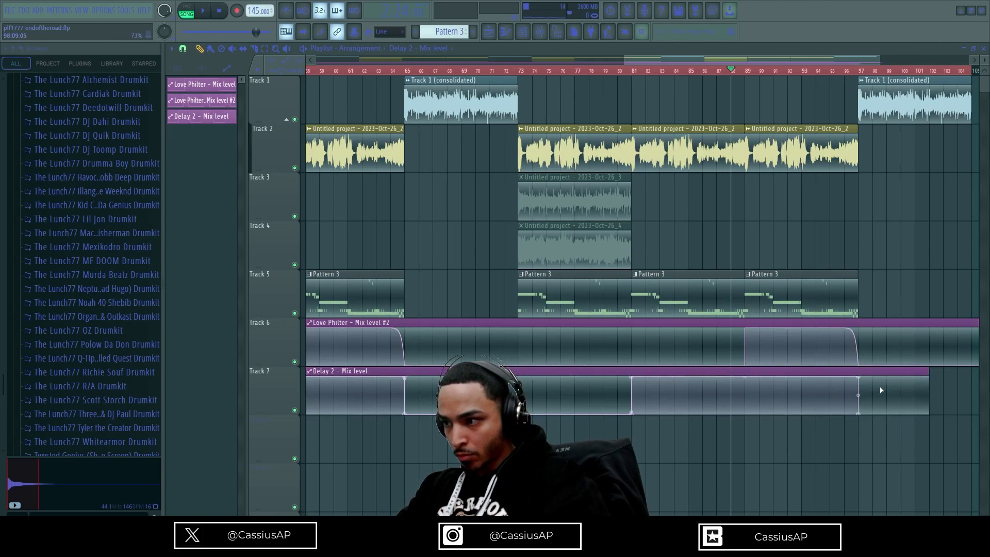
- Play the song from about bar 88 and check the Delay 2 automation across all three repeated sections
key(space)
scroll(845, 451, down, 4)
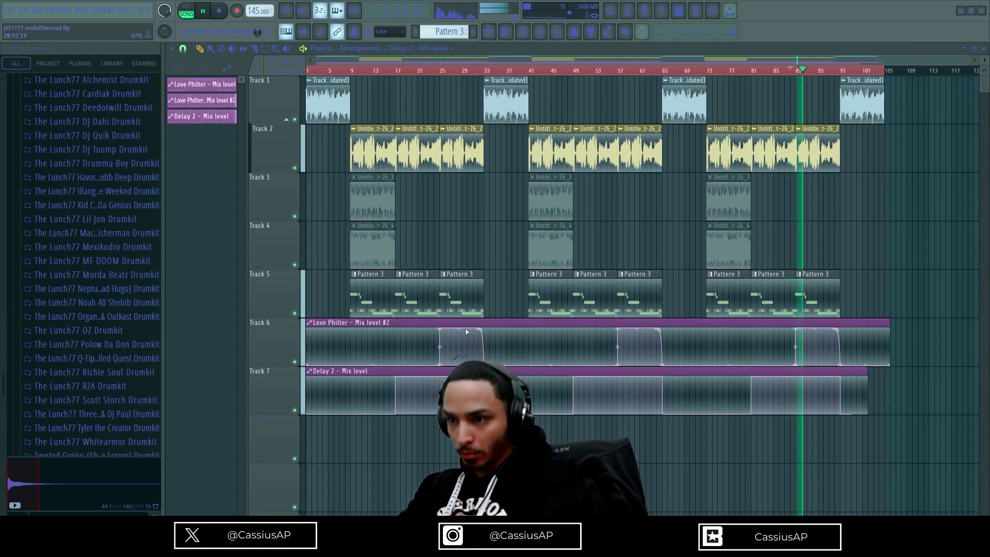
scroll(741, 399, up, 5)
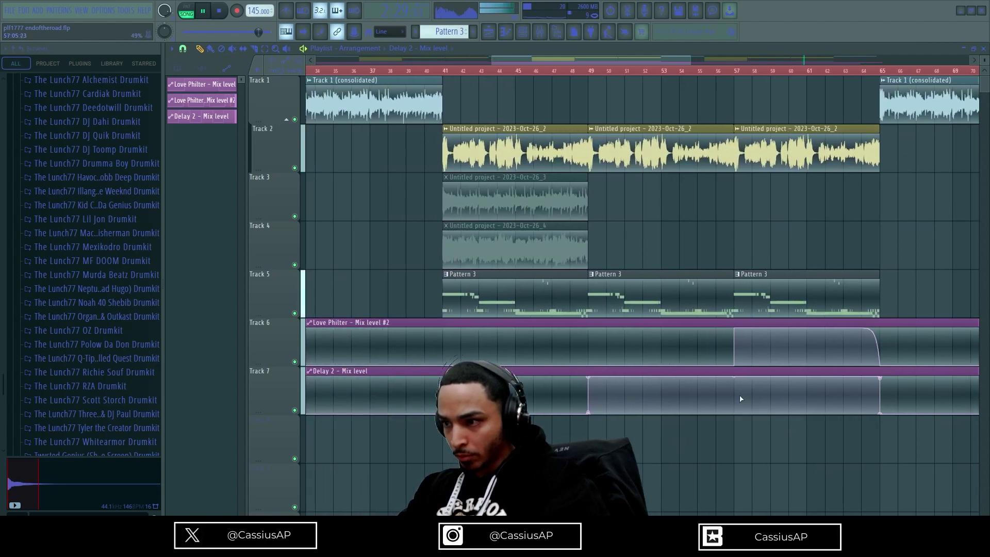
scroll(741, 399, down, 4)
scroll(866, 407, up, 5)
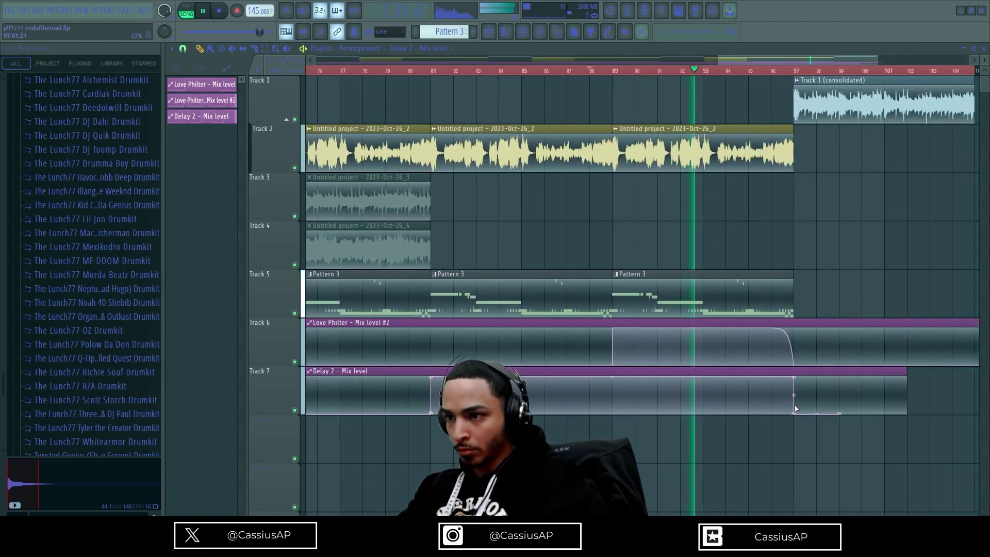
scroll(572, 335, down, 3)
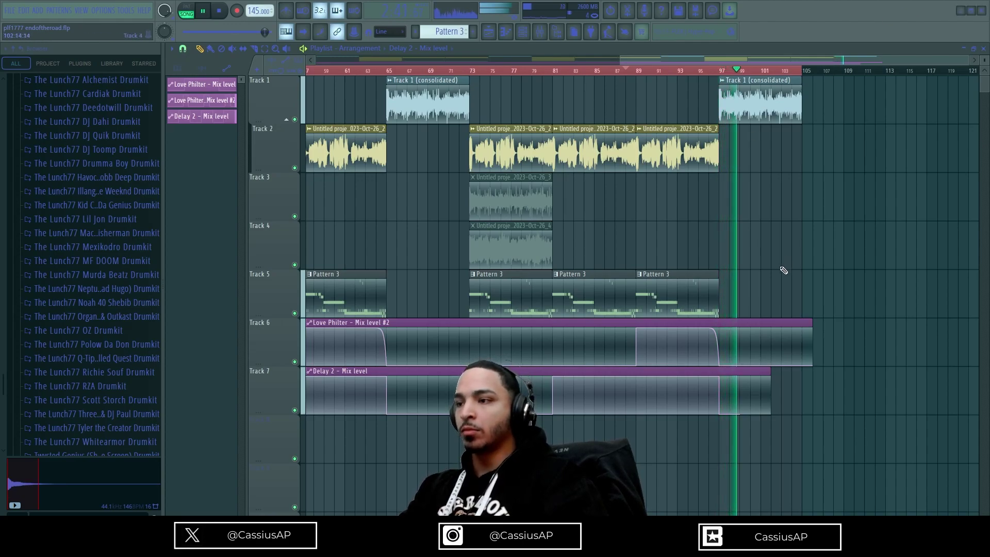
- Copy the stems and drum pattern at bars 73 to 81 to bar 105, make the copied pattern unique as Pattern 4, and select all clips
ctrl+click(510, 278)
drag(510, 279, 844, 161)
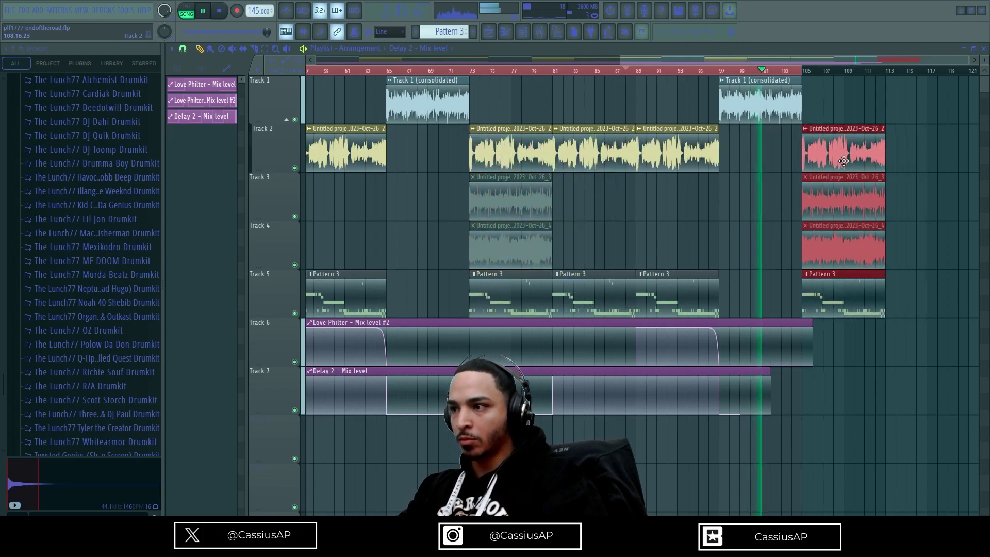
ctrl+click(943, 271)
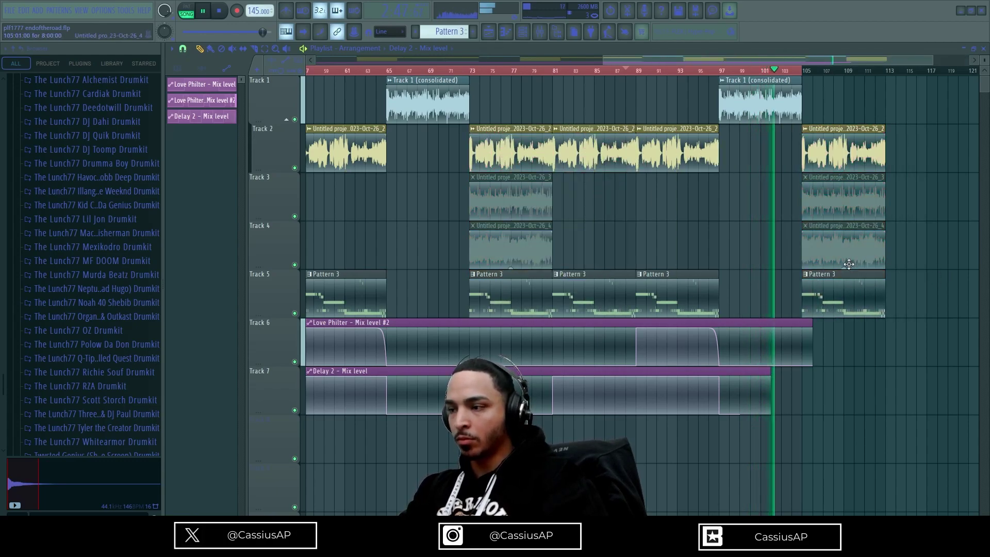
click(807, 274)
click(835, 344)
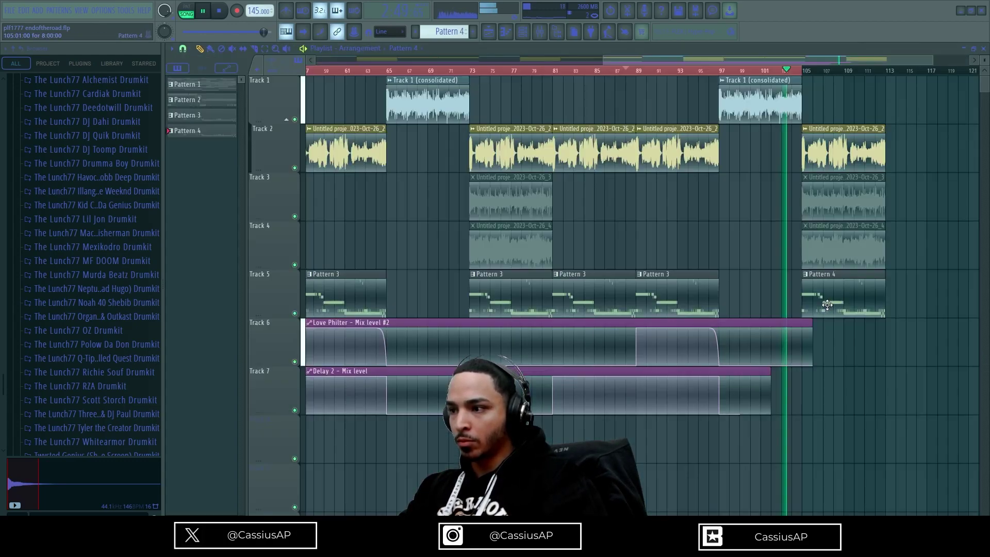
key(space)
key(space)
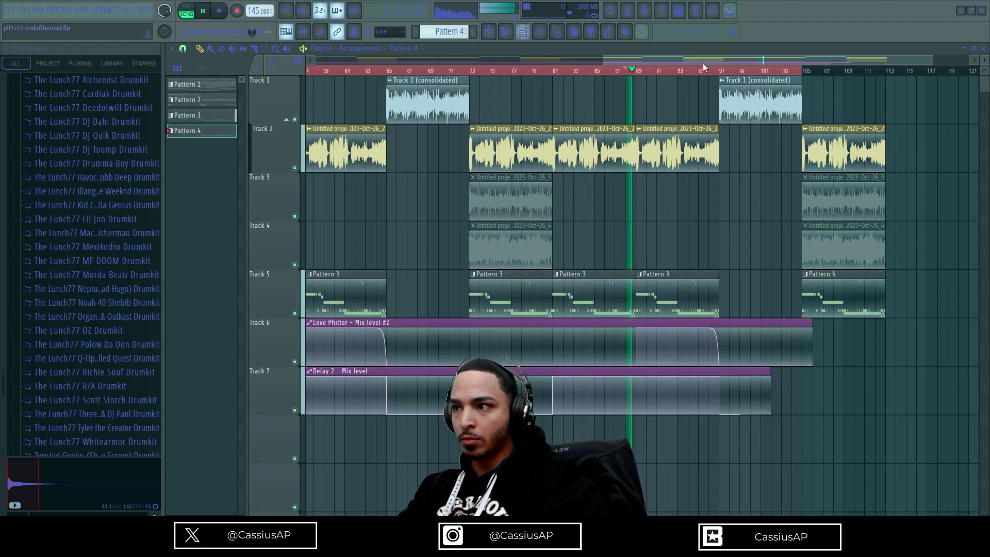
key(ctrl+a)
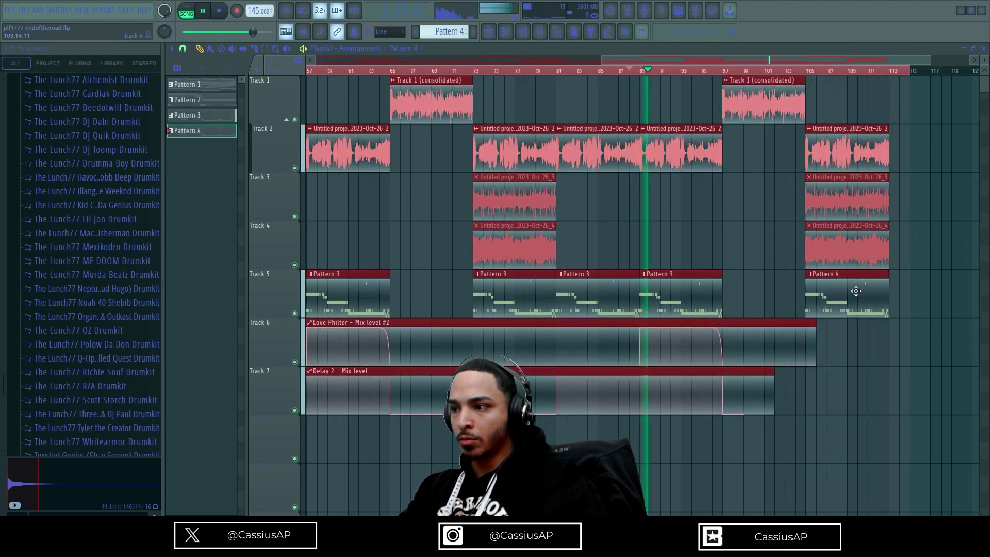
- Cut the drum notes of channels 19 to 22 and 24 to 27 from Pattern 4, leaving only the 808, and return to the playlist
key(F6)
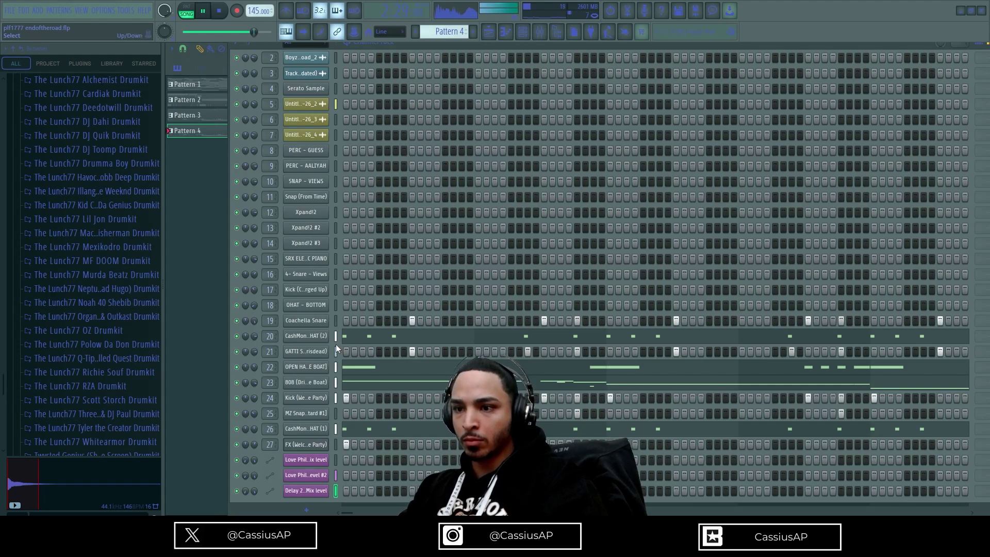
drag(338, 343, 340, 369)
key(ctrl+x)
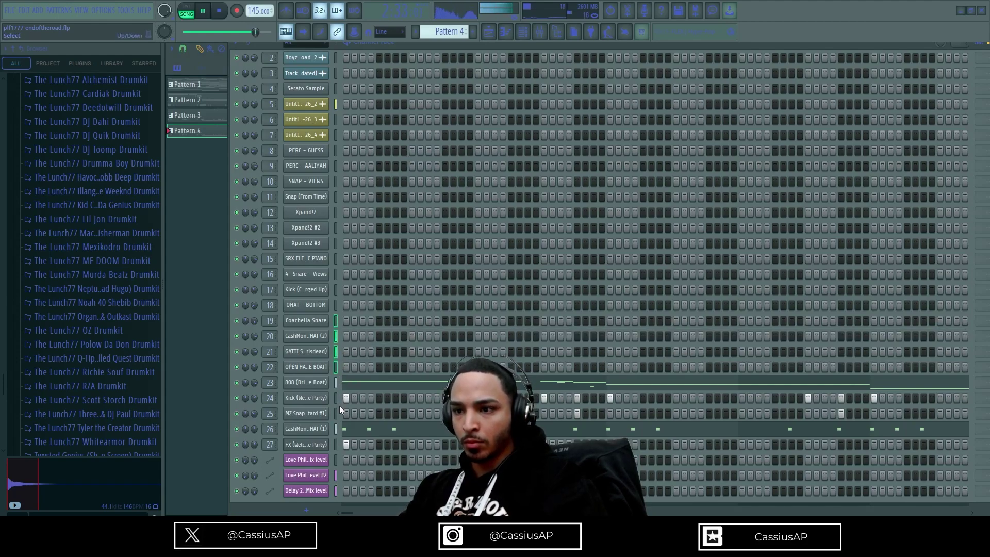
drag(336, 412, 339, 438)
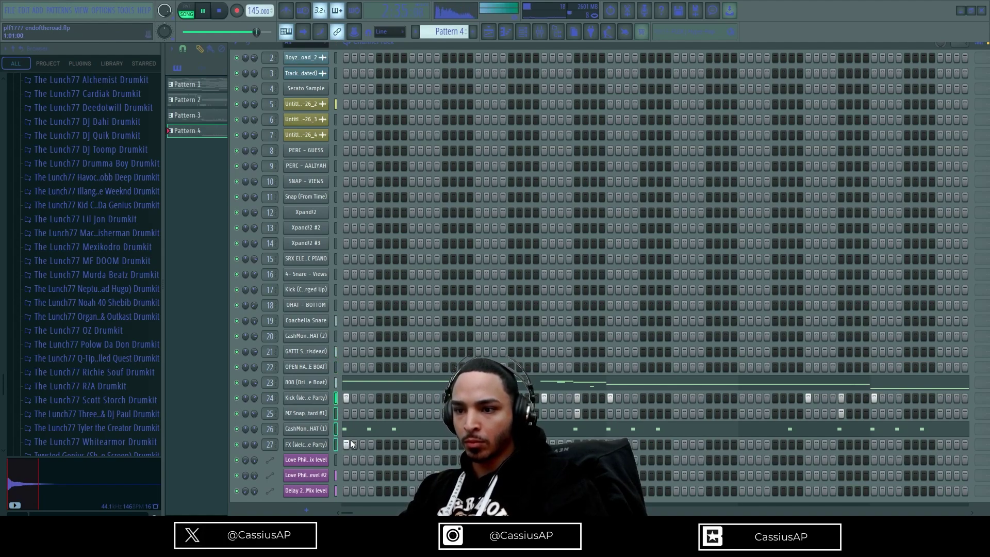
key(ctrl+x)
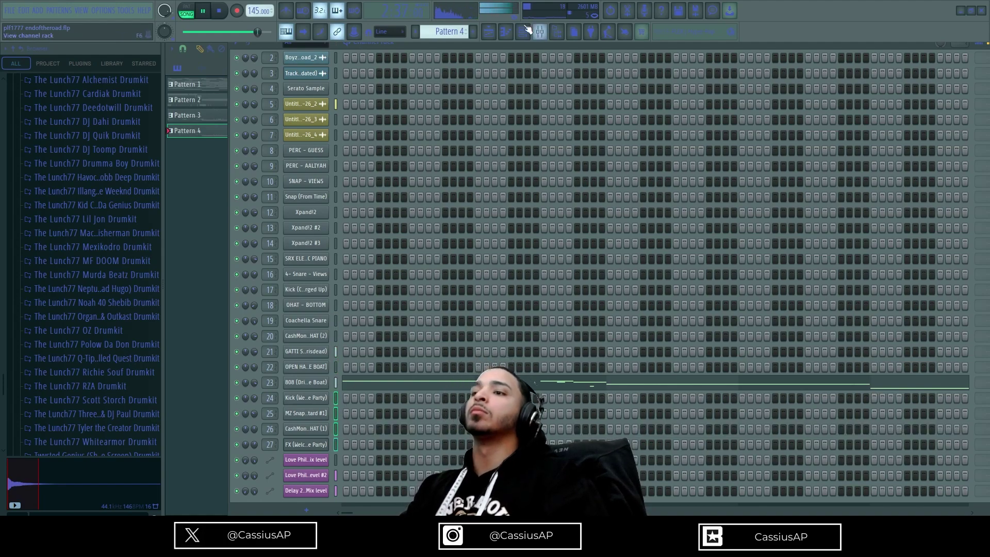
click(490, 32)
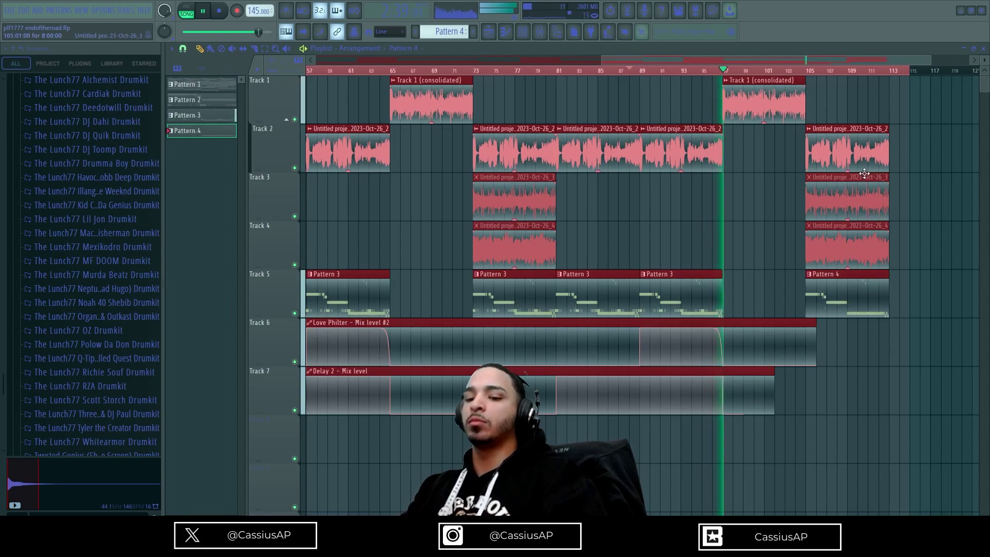
scroll(585, 264, down, 4)
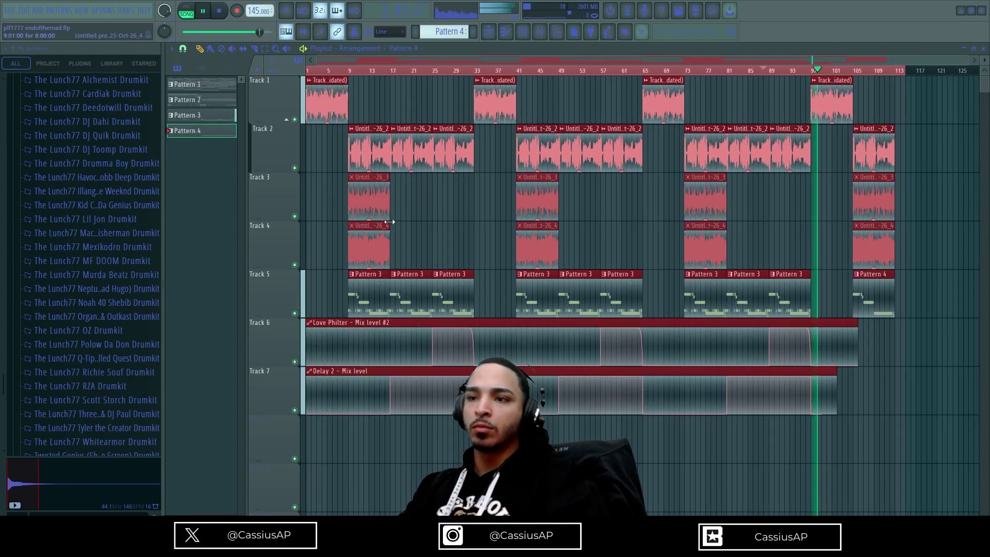
- Look through the DRUM folder and the Beat Tags folder in the browser while the arrangement plays
click(14, 50)
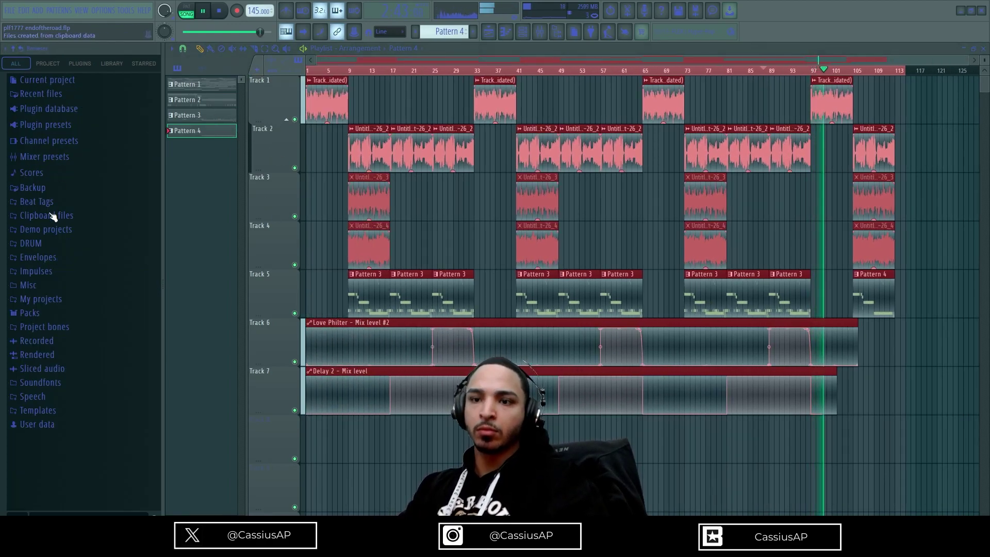
click(41, 249)
scroll(57, 309, down, 5)
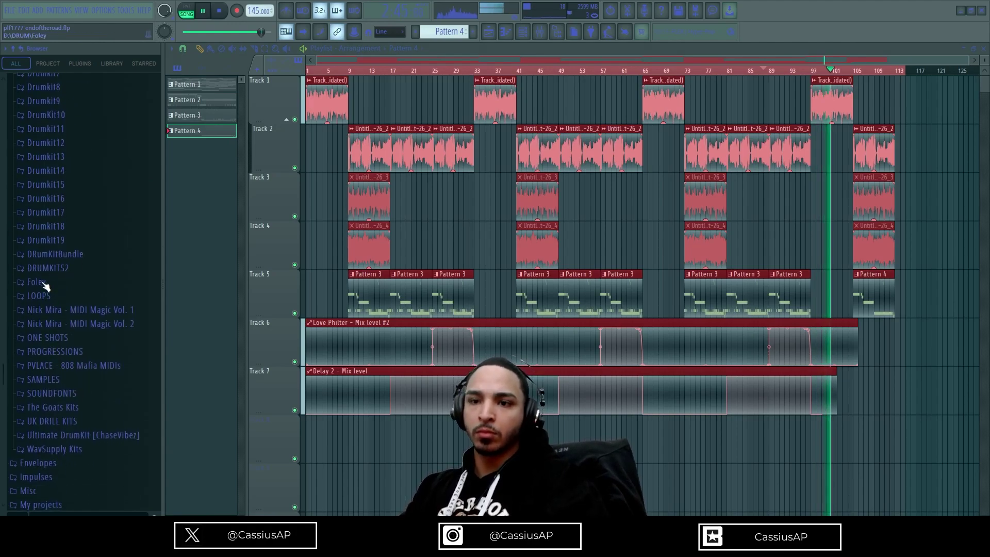
scroll(73, 216, up, 4)
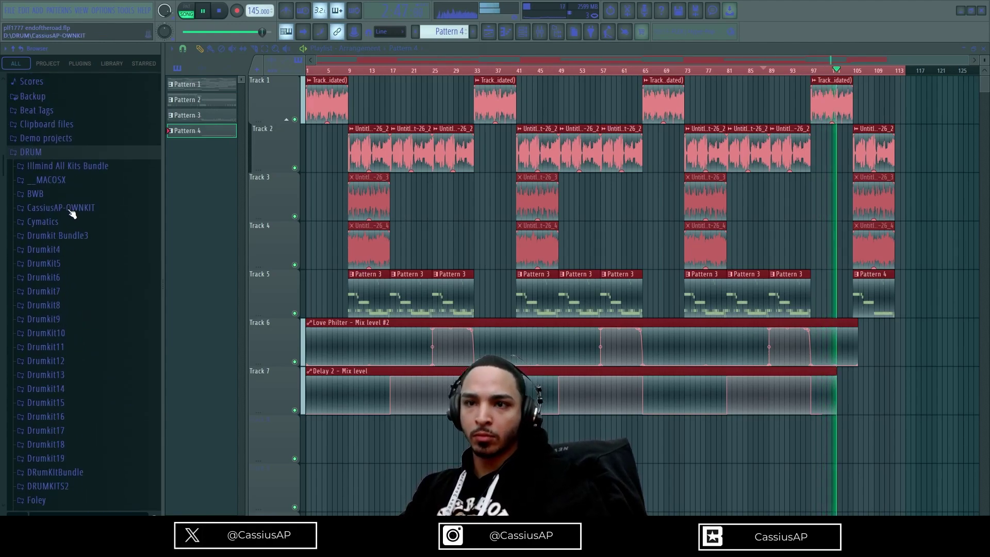
click(54, 170)
click(67, 252)
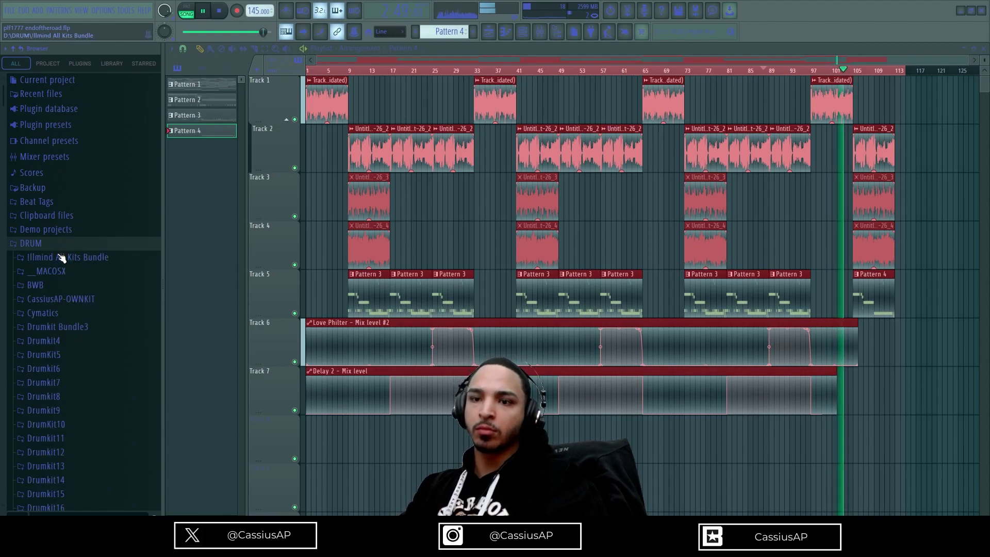
scroll(69, 274, down, 2)
click(59, 125)
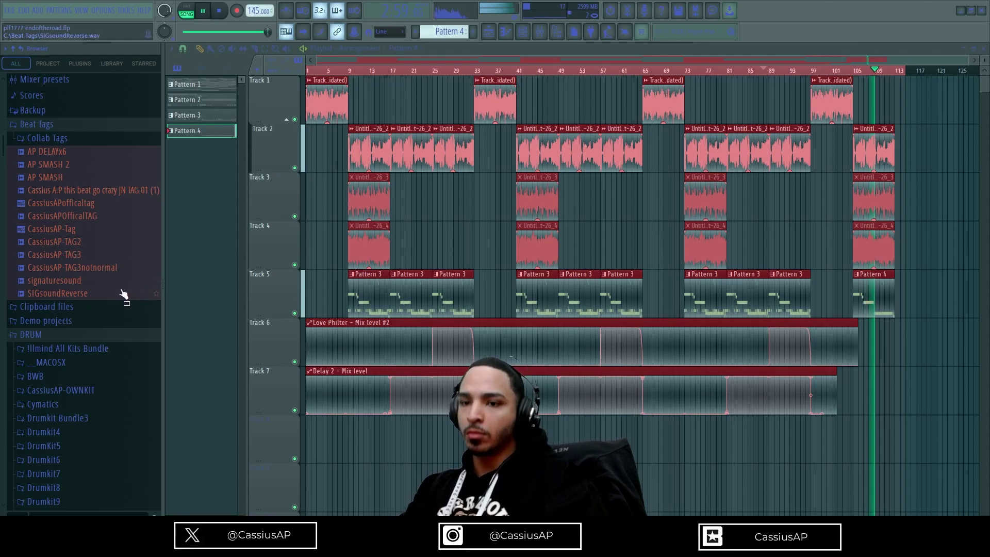
- Copy the Coachella Snare steps from Pattern 3 into Pattern 4 and play the outro from about bar 104
click(521, 32)
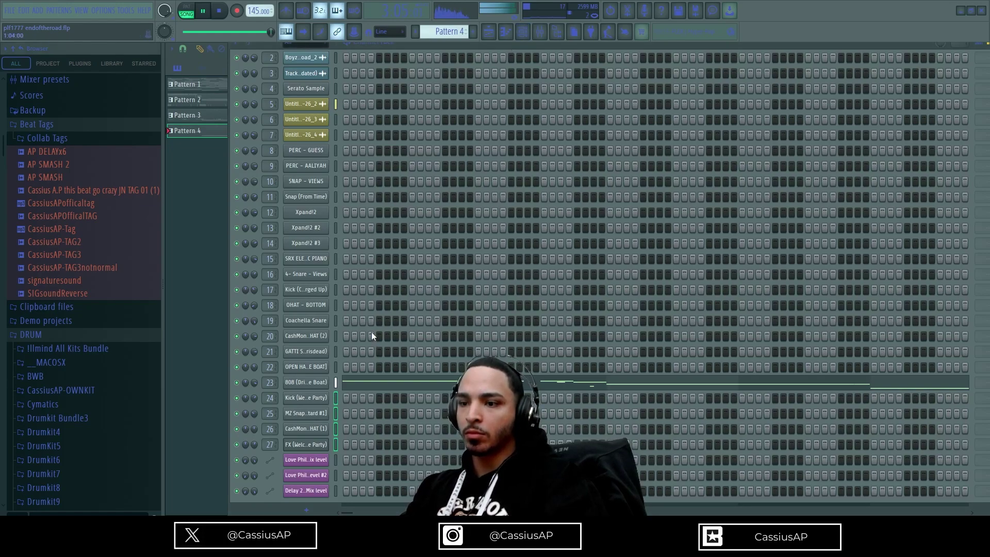
scroll(449, 31, up, 1)
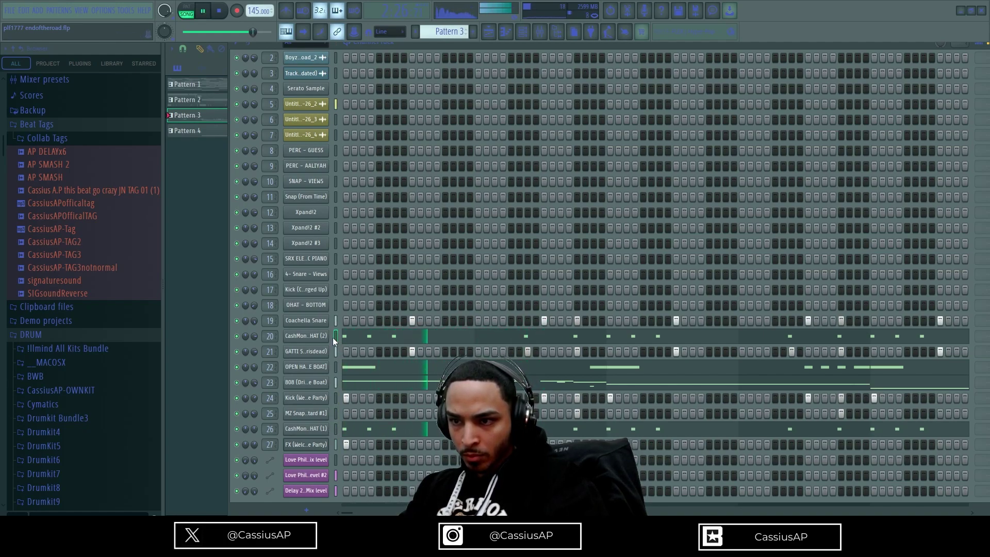
key(space)
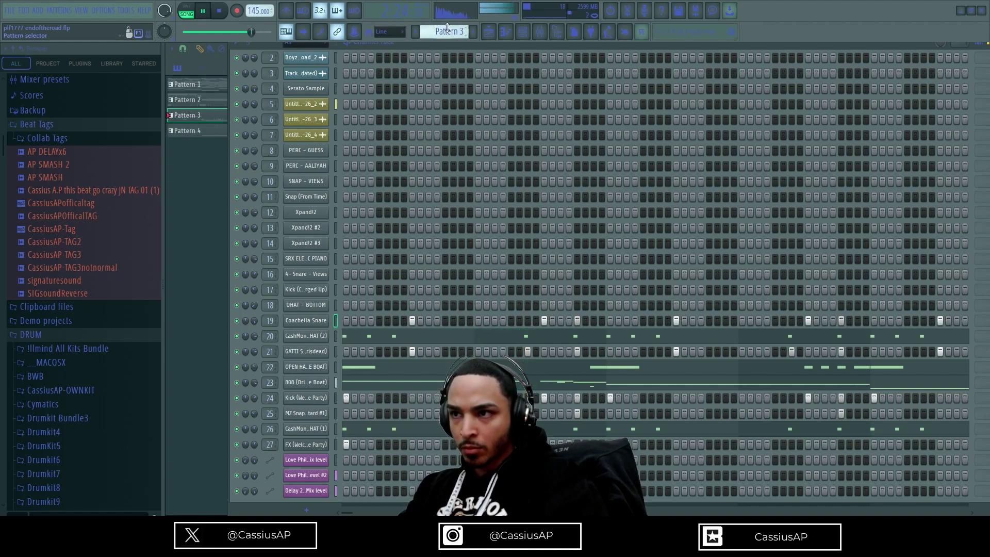
scroll(448, 30, down, 1)
key(ctrl+v)
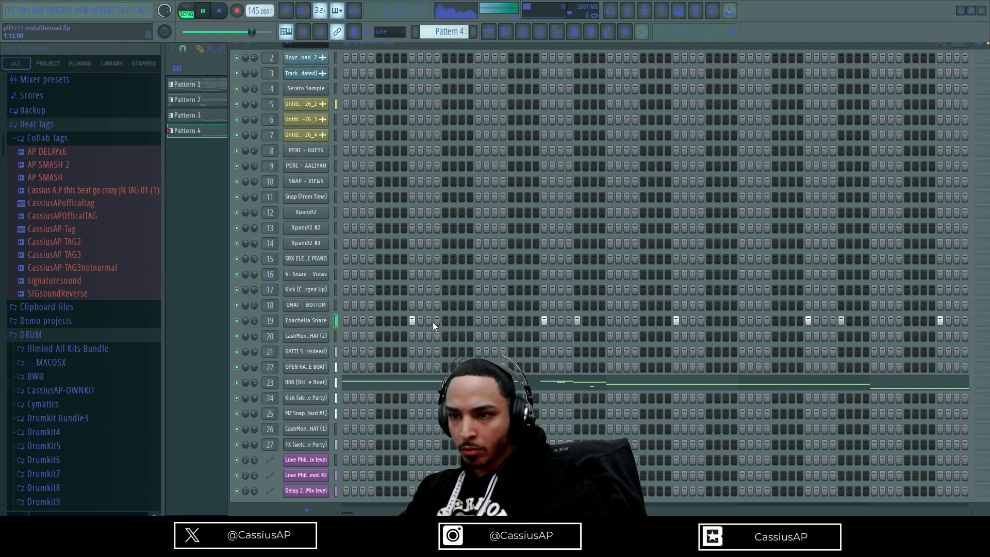
click(506, 32)
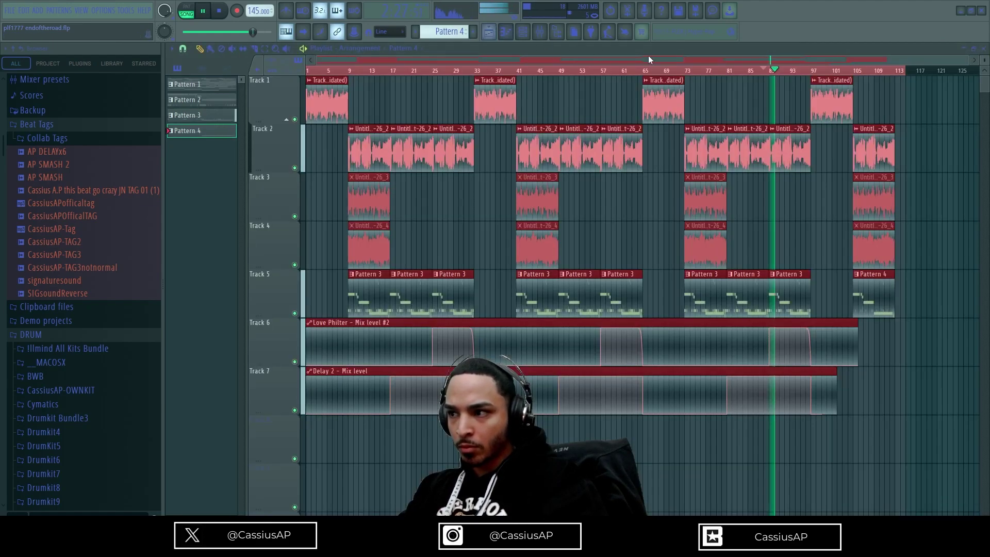
click(851, 71)
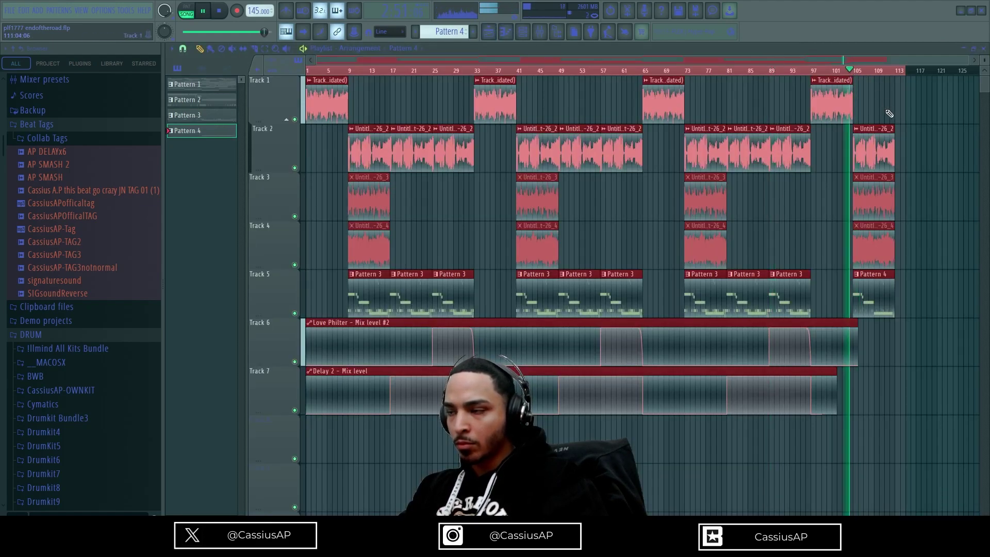
click(522, 32)
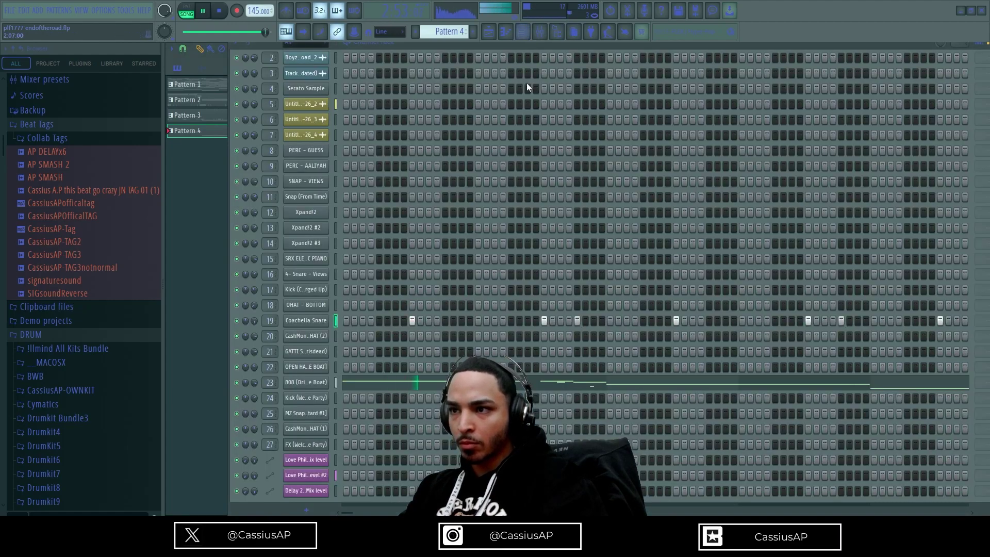
- Move the copied snare steps in Pattern 4 from the Coachella Snare channel to the MZ Snap channel
key(space)
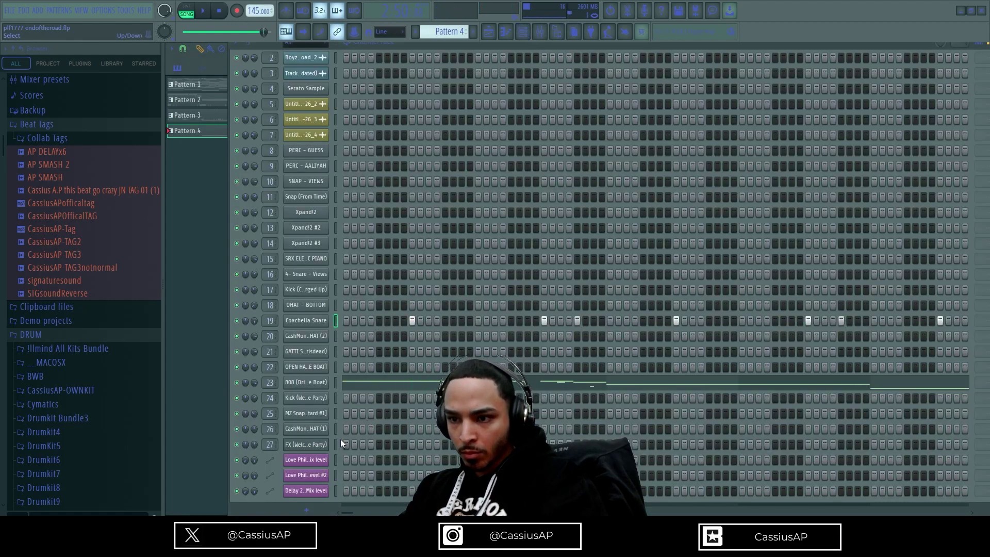
click(335, 413)
key(ctrl+v)
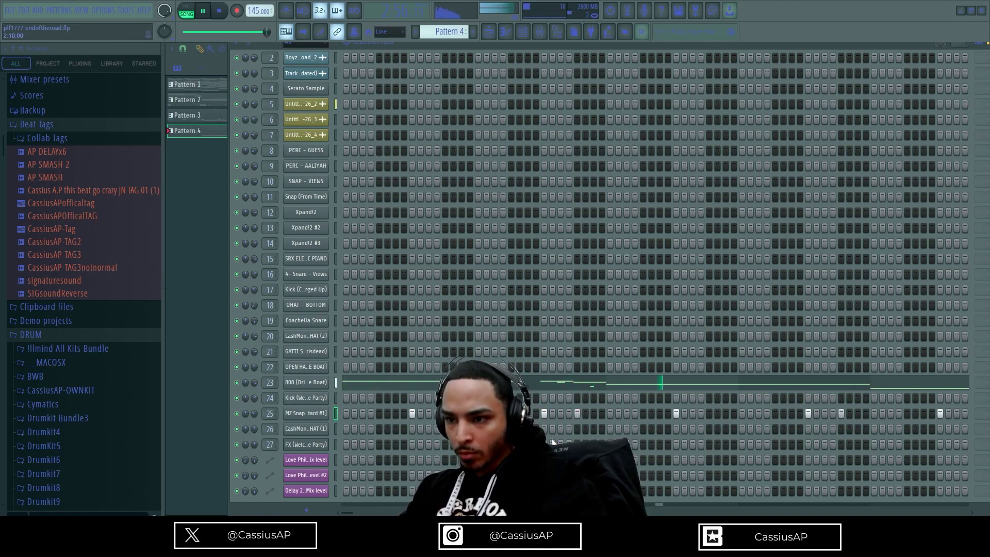
- Remove the extra MZ Snap hits on step 13 of bars 2 and 4, and add one on step 15 of bar 8
click(578, 413)
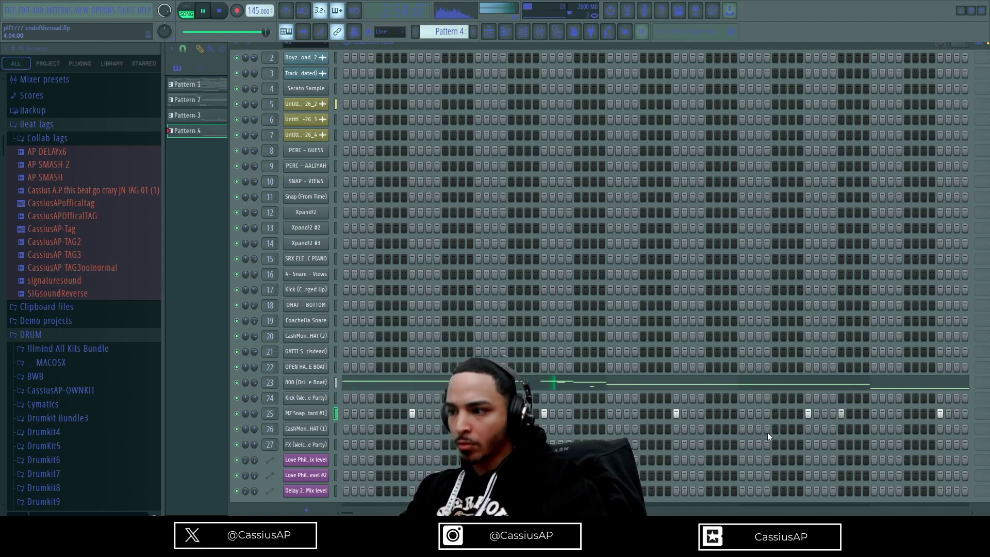
click(842, 414)
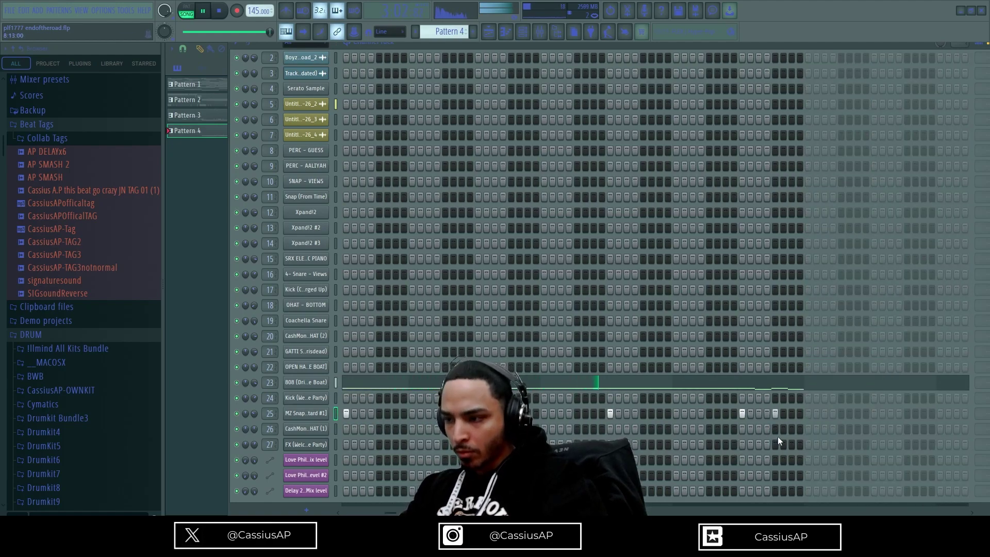
click(777, 413)
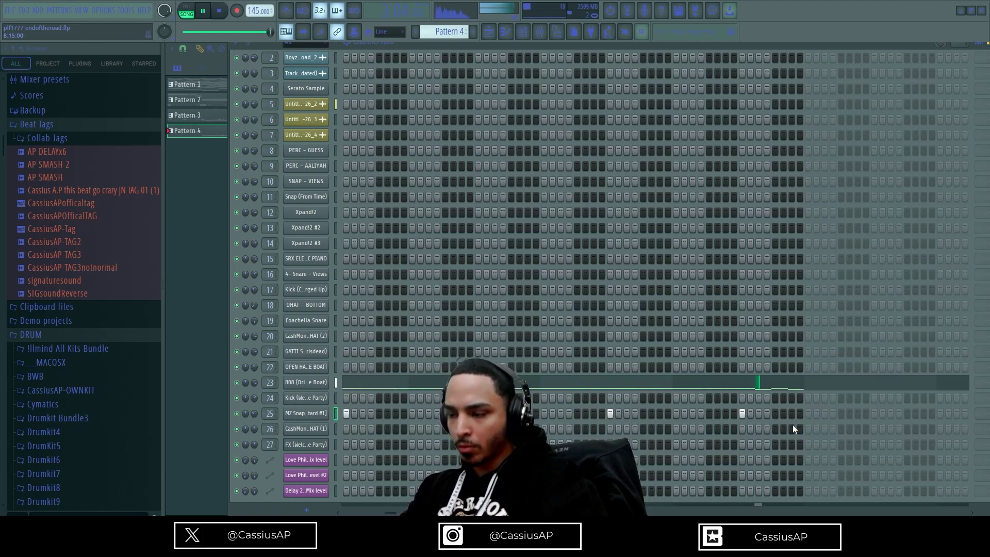
click(775, 413)
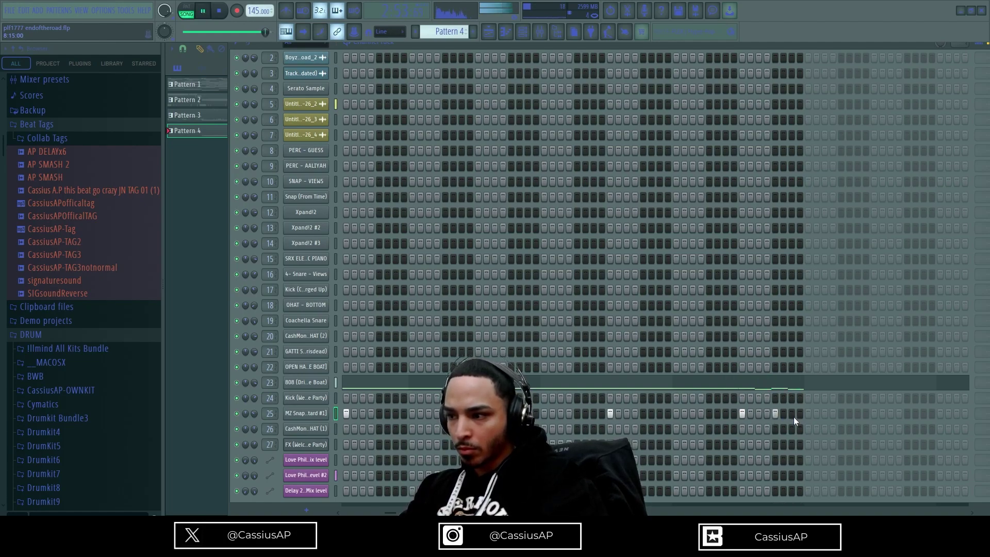
click(793, 414)
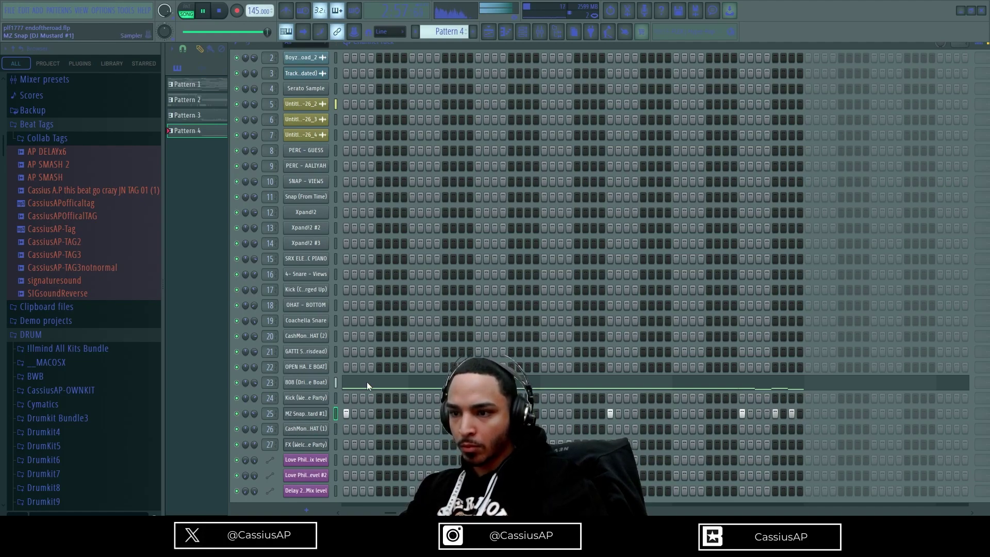
- In the MZ Snap piano roll, try an extra hit on step 11 of bar 8 and delete all hits after step 9
key(F7)
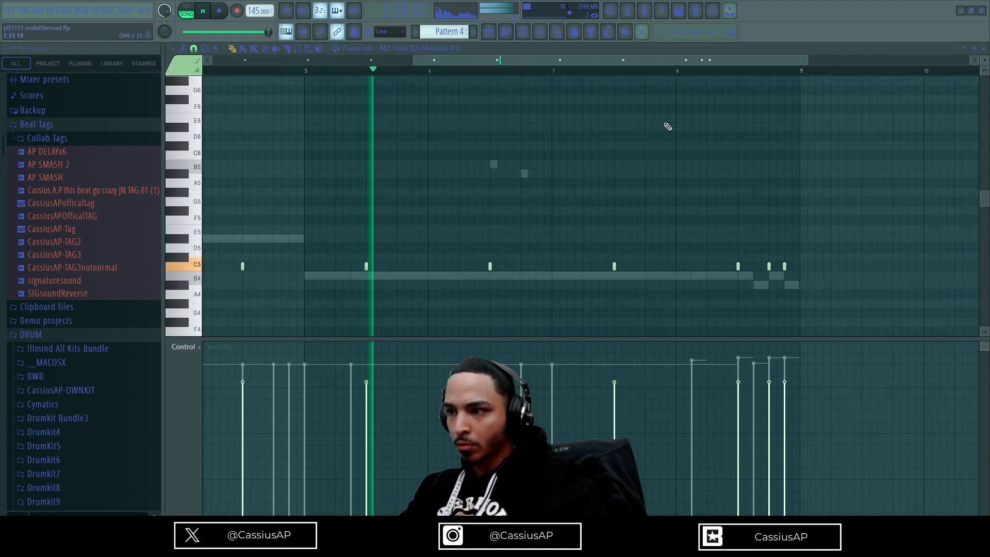
scroll(827, 278, up, 2)
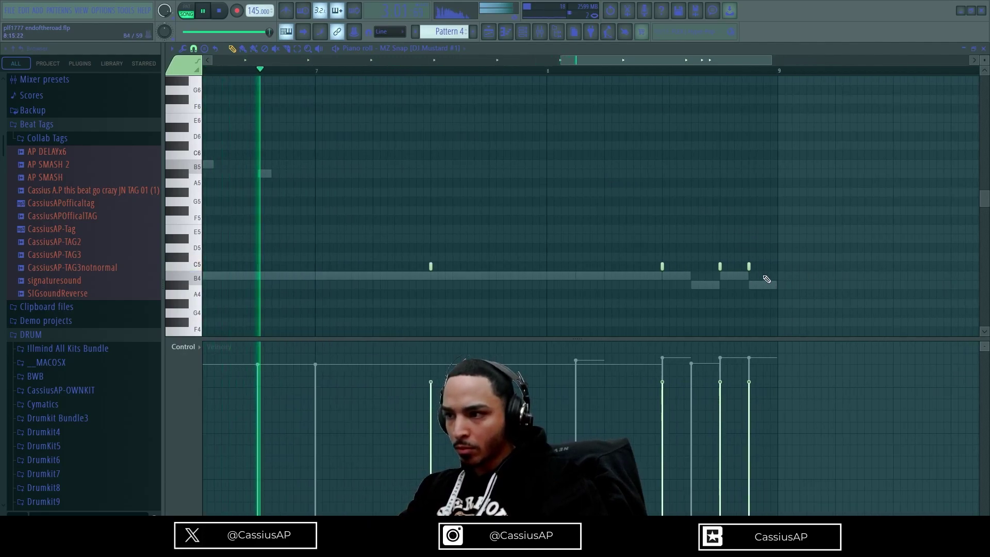
scroll(686, 273, up, 1)
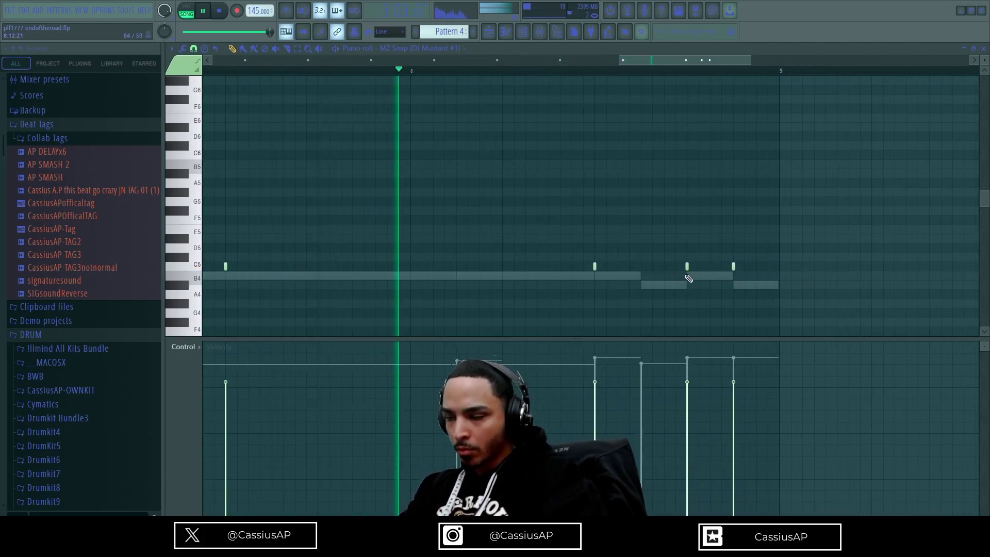
key(space)
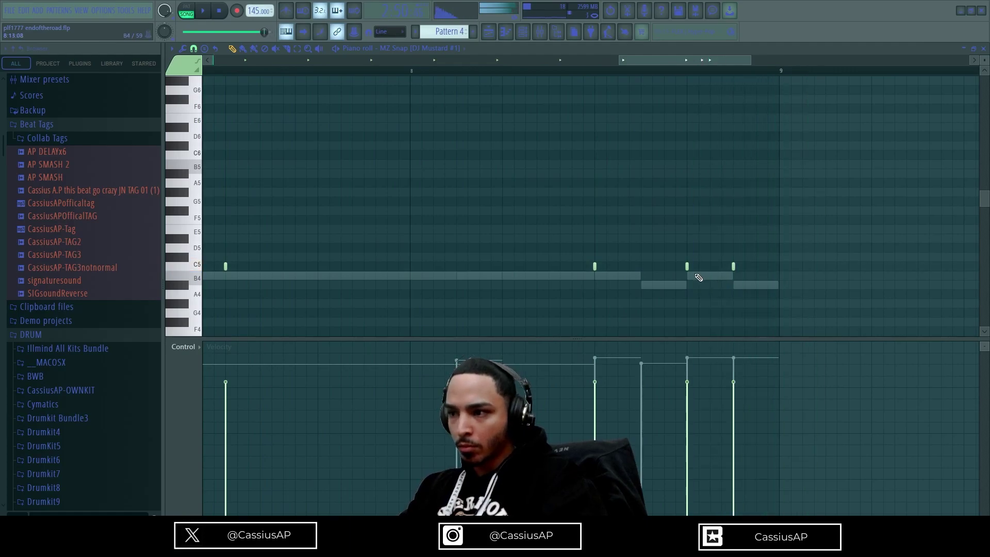
key(space)
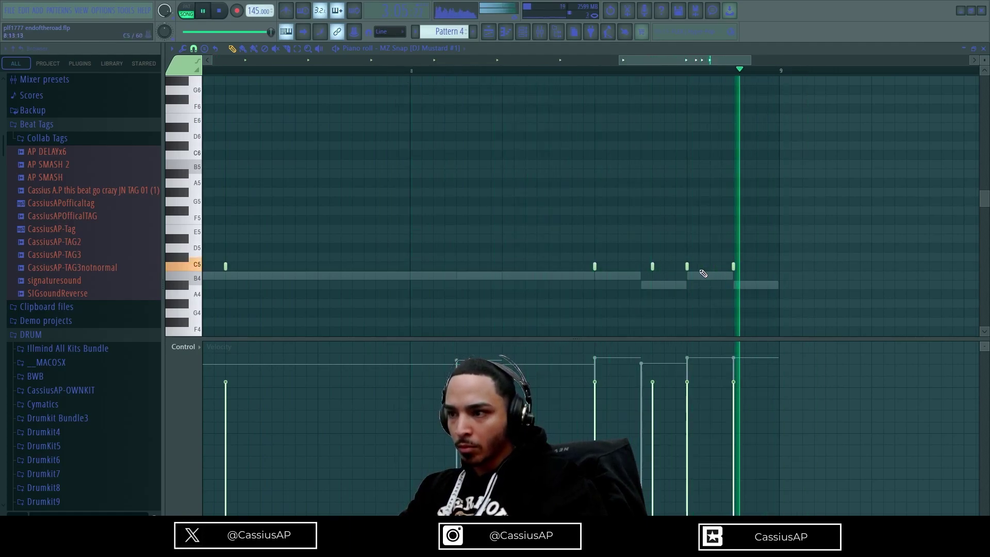
drag(652, 266, 641, 266)
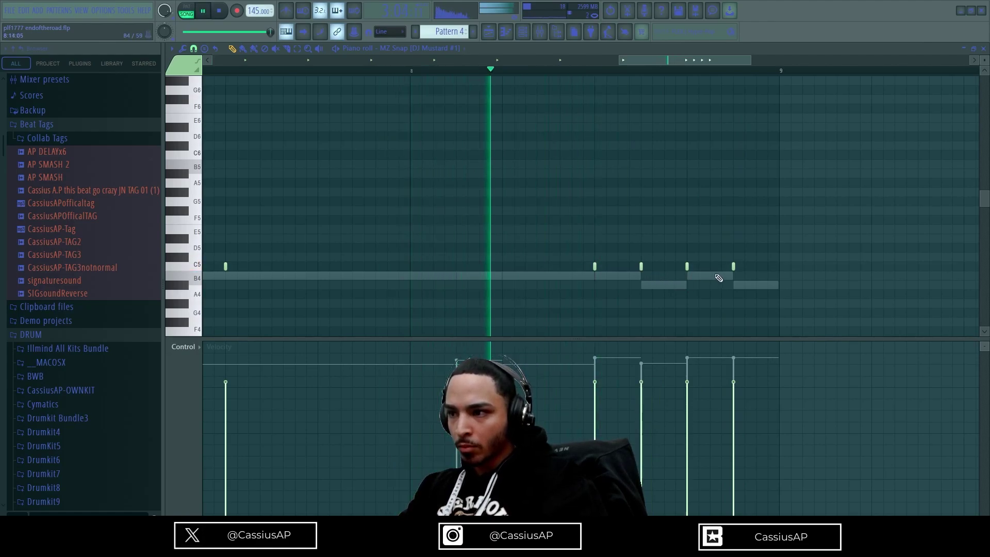
drag(754, 264, 501, 299)
right_click(642, 267)
right_click(734, 267)
right_click(688, 267)
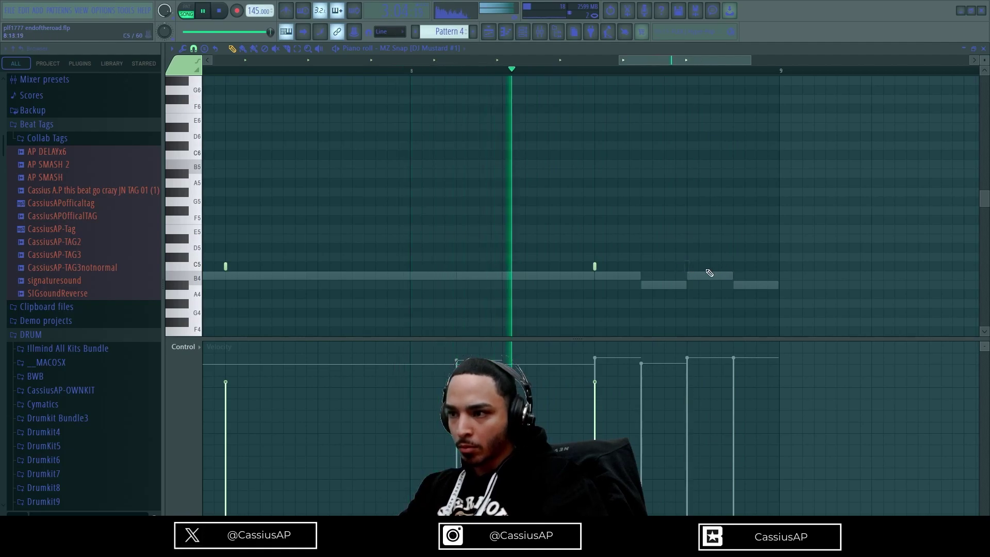
- Try evenly spaced MZ Snap hits on steps 11, 13 and 15 of bar 8
click(664, 266)
click(643, 266)
key(space)
click(688, 266)
click(734, 266)
right_click(641, 267)
right_click(733, 266)
right_click(688, 267)
- Place MZ Snap hits on steps 13 and 15 of bar 8 with a softer last hit, and replay the outro from bar 105
click(690, 266)
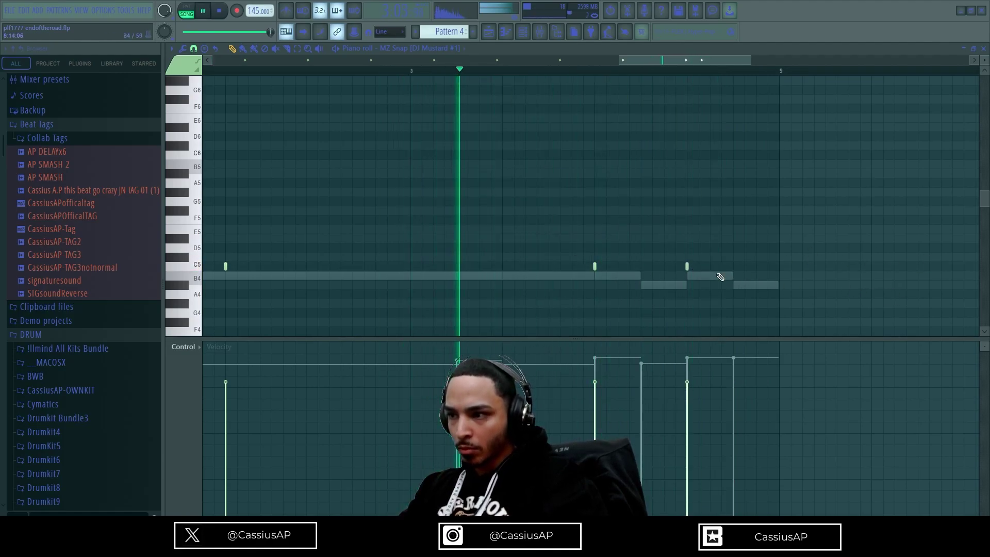
click(746, 267)
drag(767, 254, 674, 286)
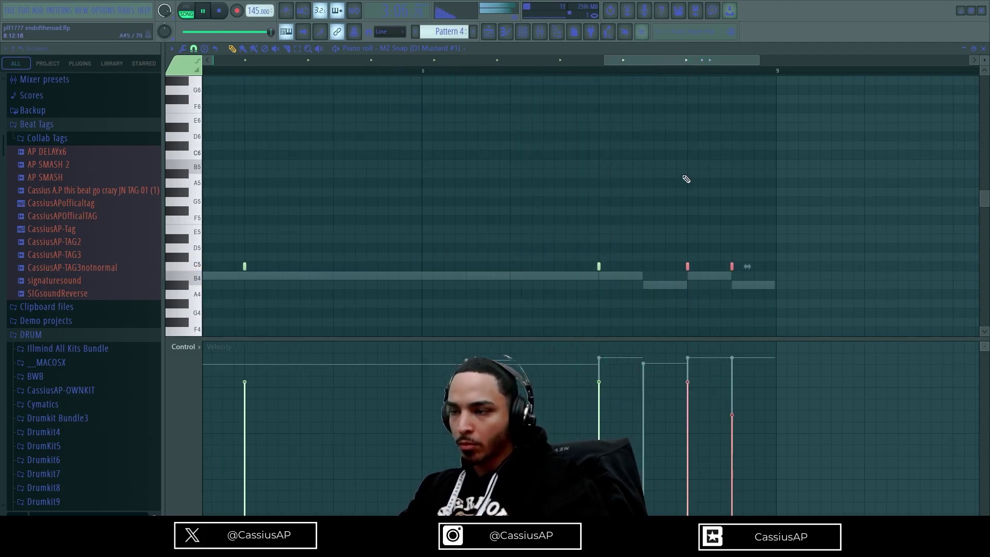
key(space)
key(F5)
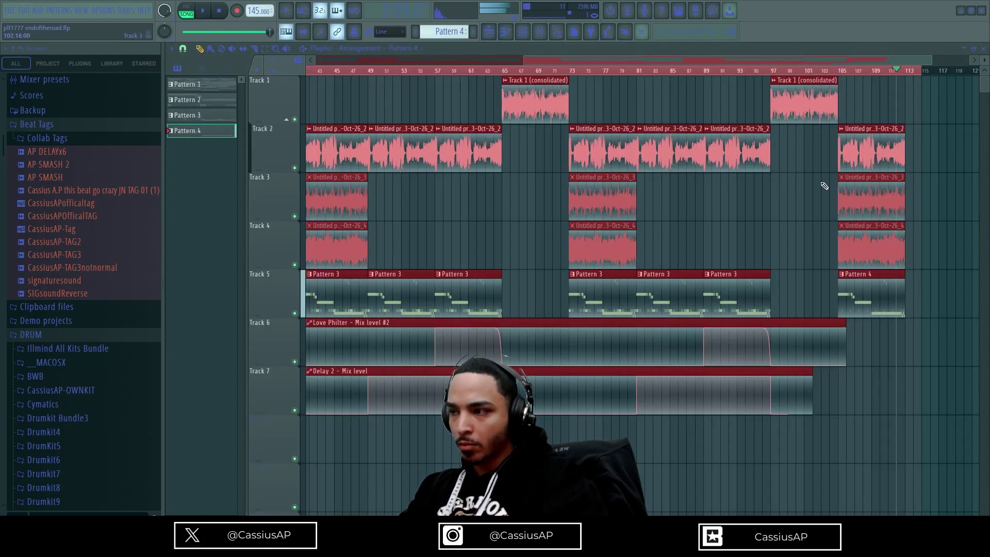
key(space)
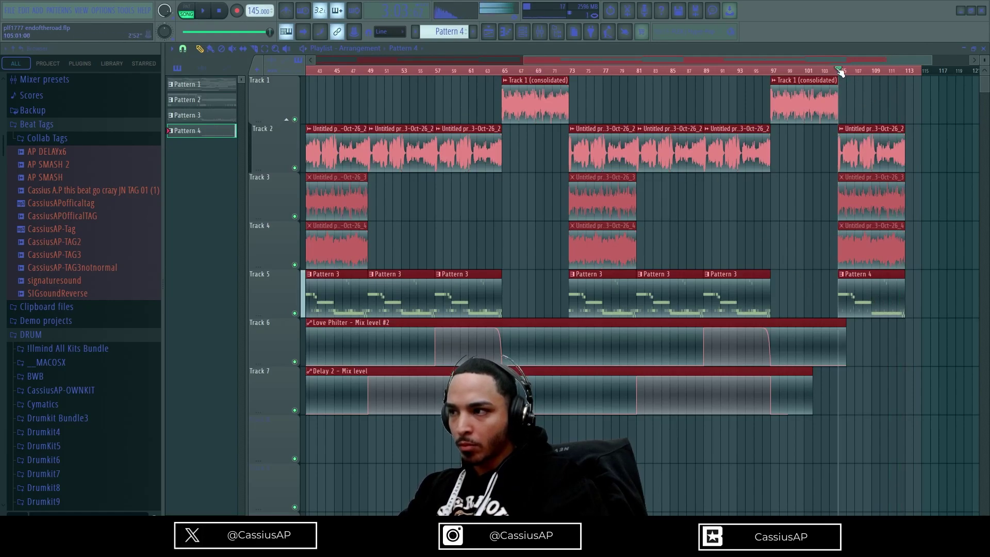
- Duplicate all MZ Snap hits in Pattern 4 four steps later and lower the velocity of the copies
key(F7)
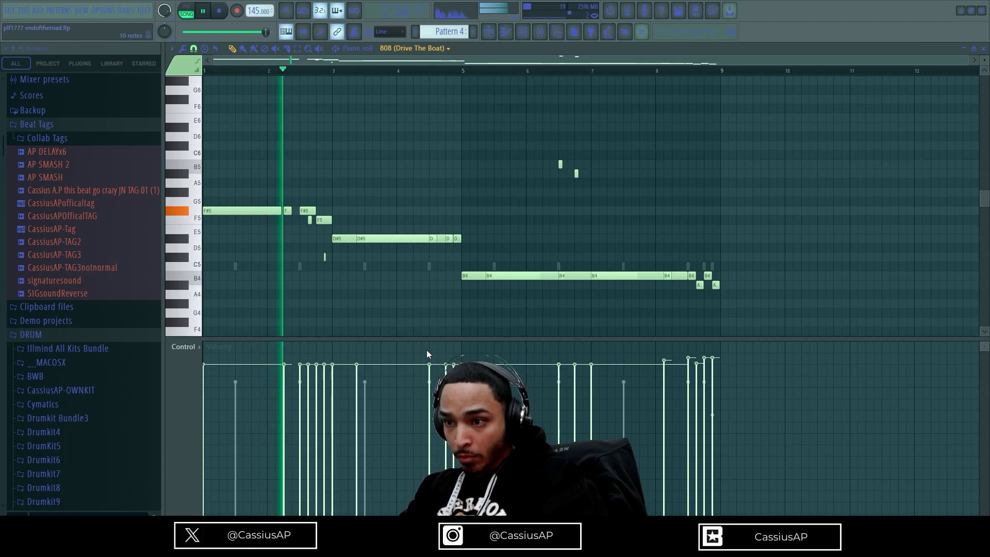
right_click(365, 266)
key(space)
key(space)
drag(786, 258, 69, 313)
key(space)
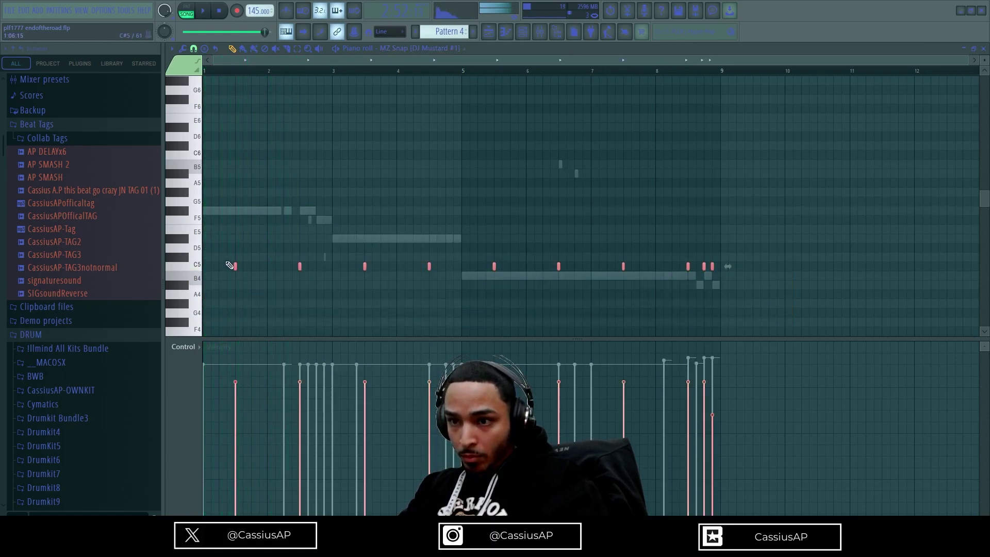
drag(236, 268, 251, 268)
key(space)
scroll(252, 267, down, 5)
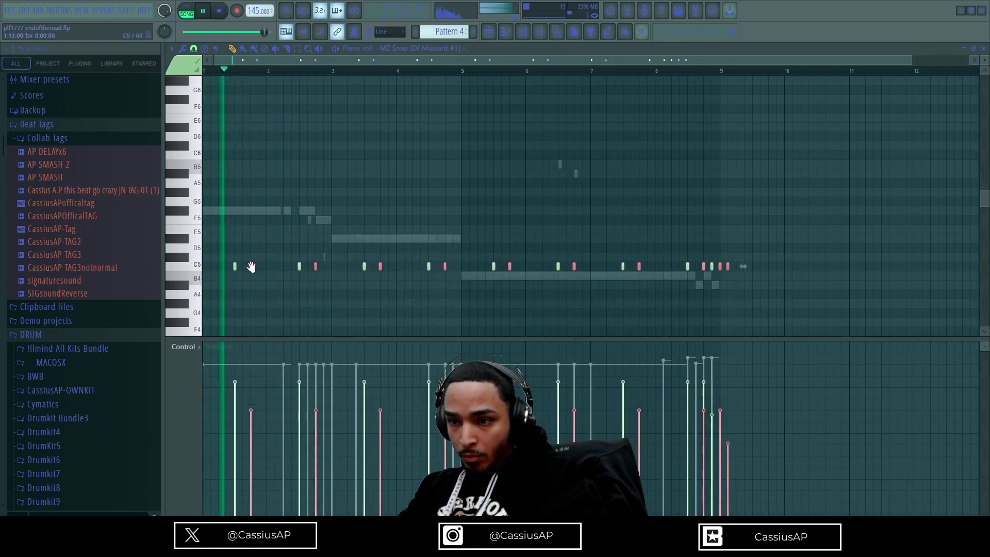
scroll(252, 265, down, 1)
scroll(245, 254, up, 3)
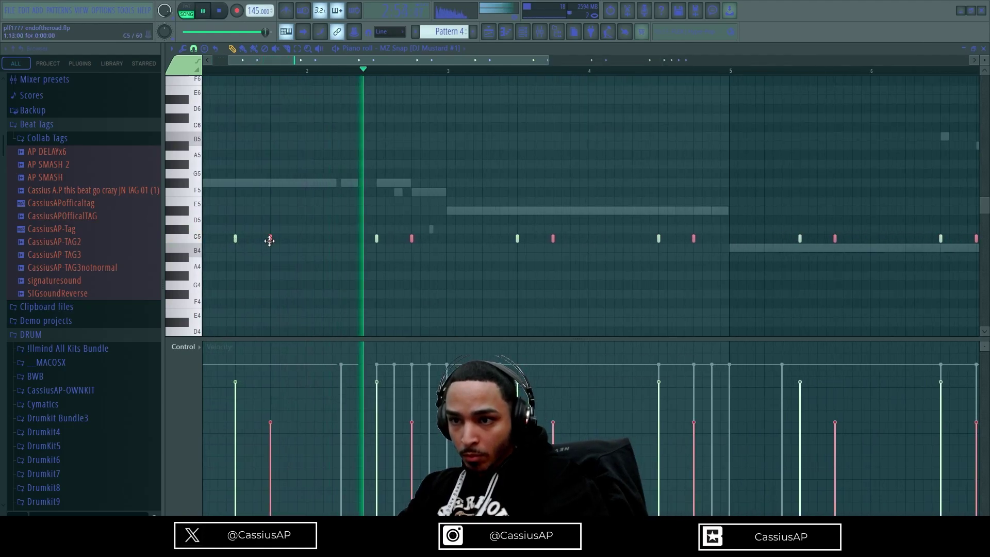
- Try snap echoes three and six steps after each MZ Snap hit, with the second echo at a lower velocity
key(space)
key(space)
drag(261, 242, 289, 238)
key(space)
scroll(292, 236, down, 7)
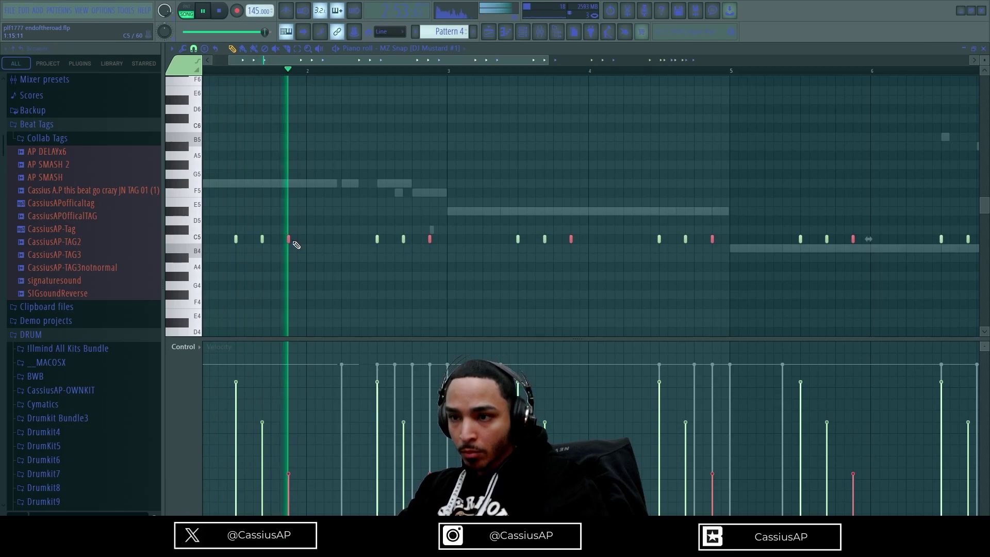
scroll(259, 244, up, 3)
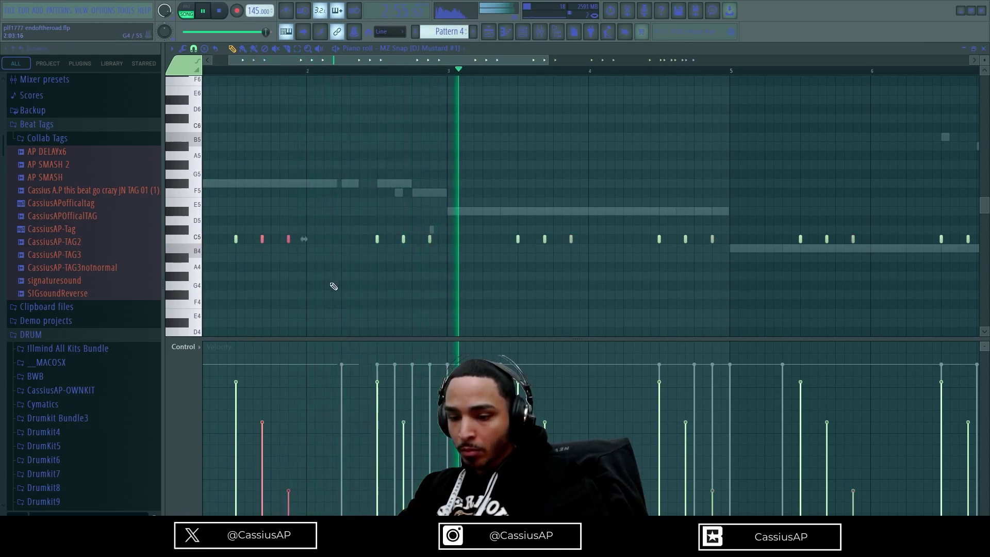
scroll(335, 296, up, 7)
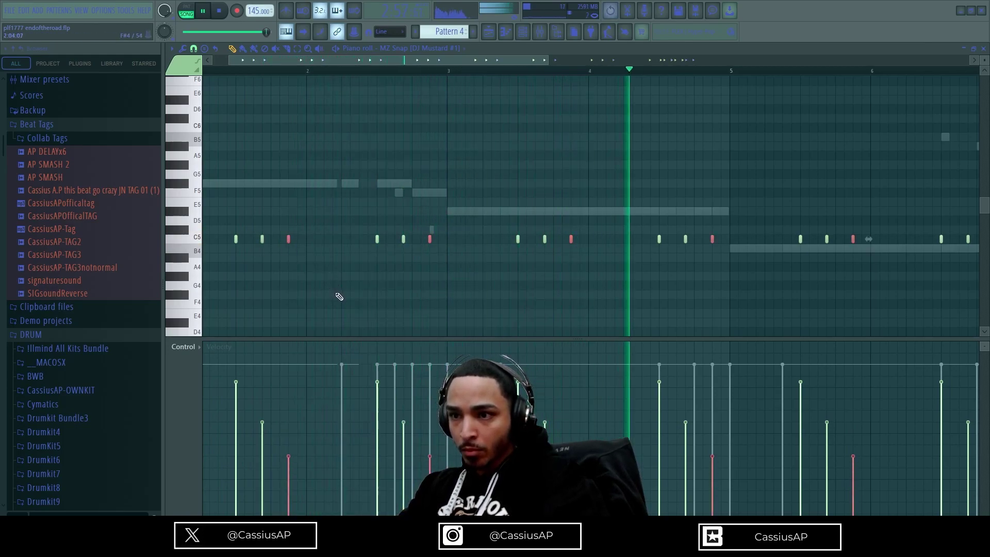
key(ctrl+z)
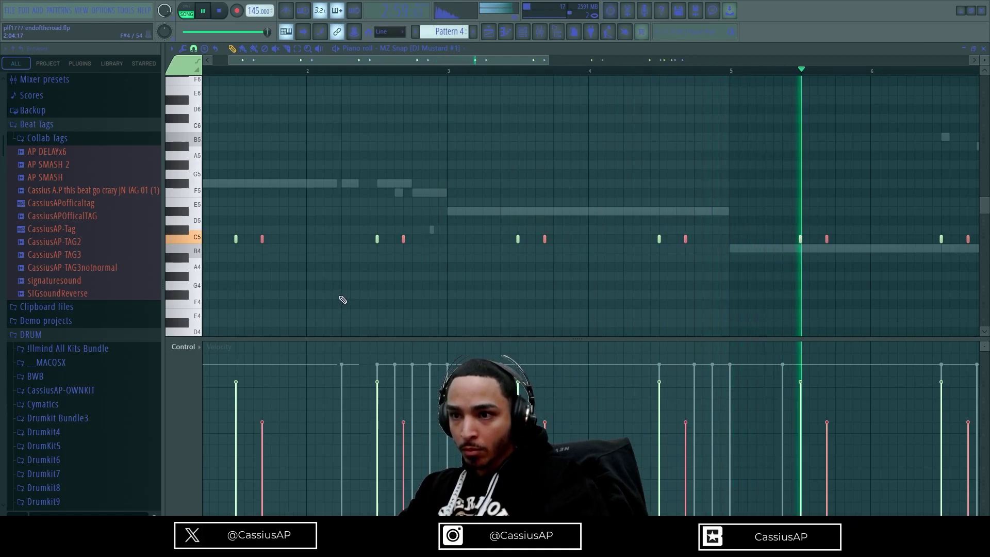
- Move the softer MZ Snap echoes three steps further back, six steps after each main hit
drag(263, 239, 287, 240)
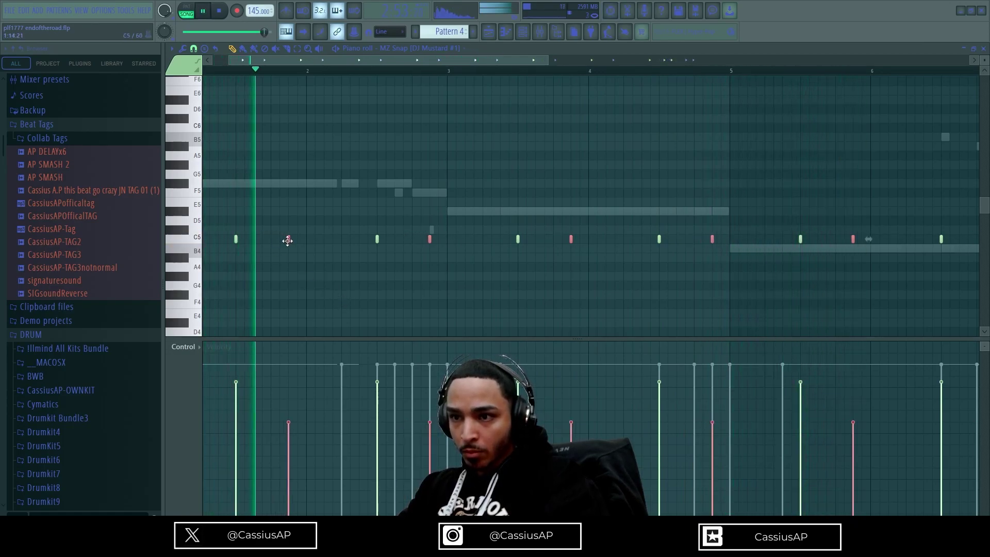
key(space)
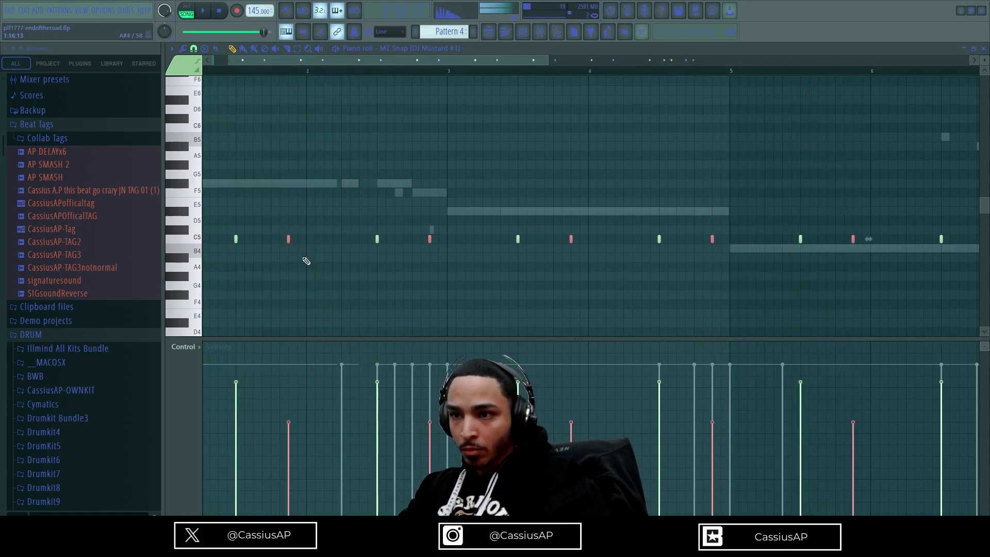
- Duplicate every softer MZ Snap echo four steps later and lower the velocity of the new copies further
key(space)
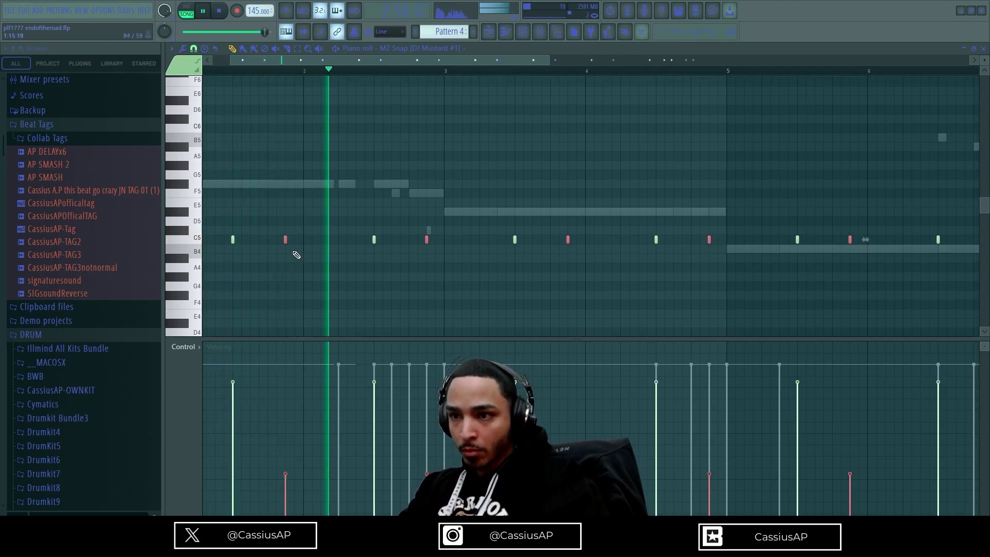
drag(286, 240, 320, 240)
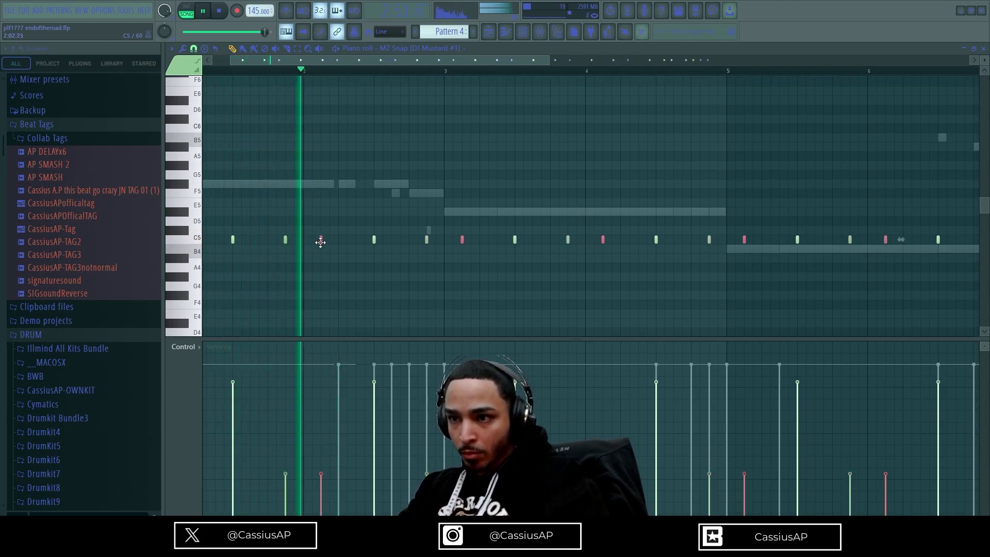
scroll(331, 257, down, 1)
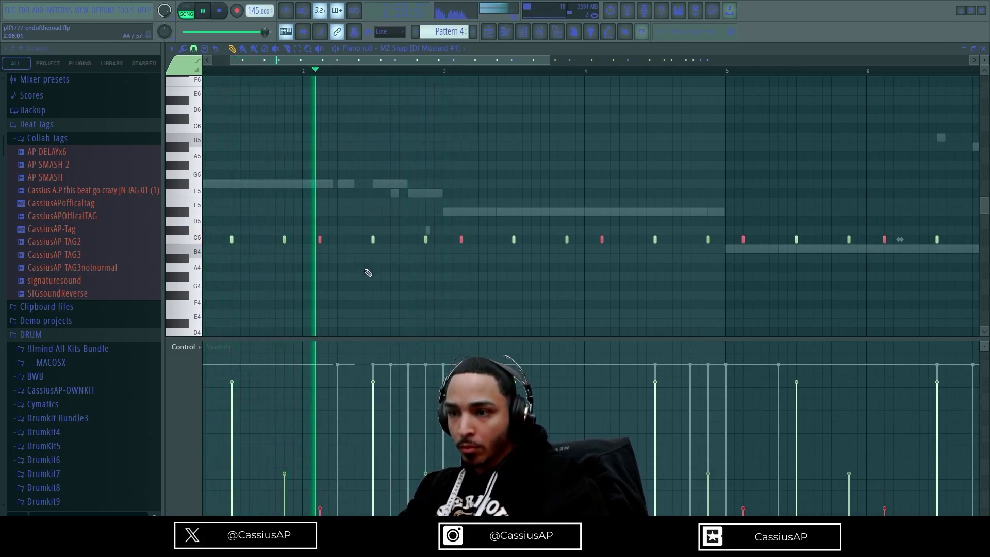
- Move the MZ Snap echo in bar 2 to four steps after its main hit and delete that hit's second echo
drag(427, 242, 468, 239)
right_click(425, 240)
key(ctrl+z)
key(space)
drag(404, 244, 408, 243)
right_click(444, 241)
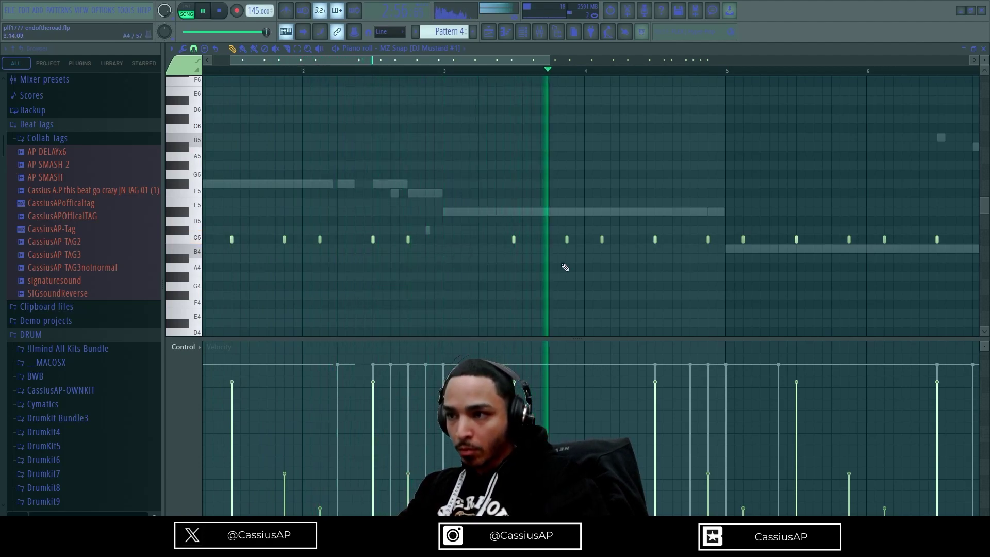
- Place an MZ Snap echo four steps after the main hit in bar 4 and delete the echo two steps behind it
scroll(565, 268, down, 2)
click(591, 239)
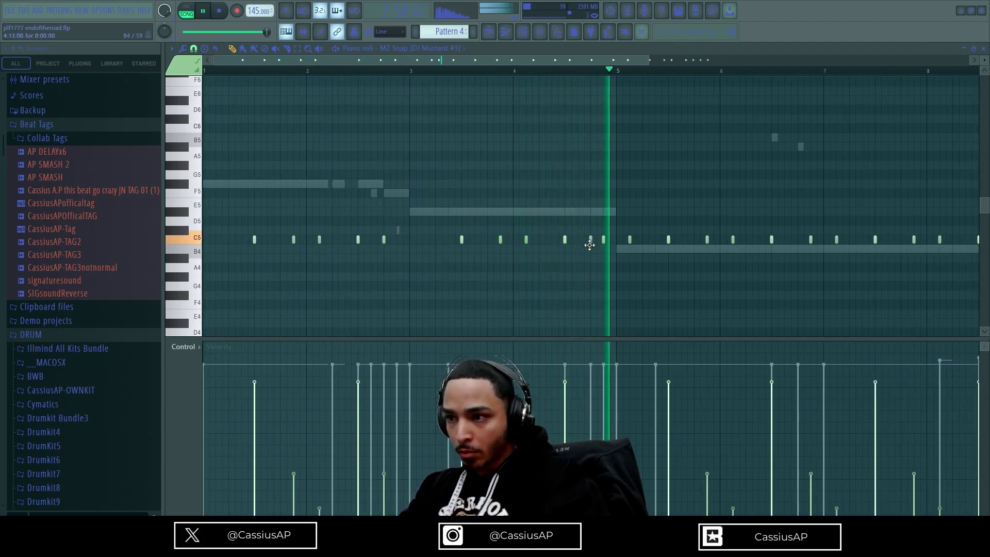
scroll(609, 261, up, 3)
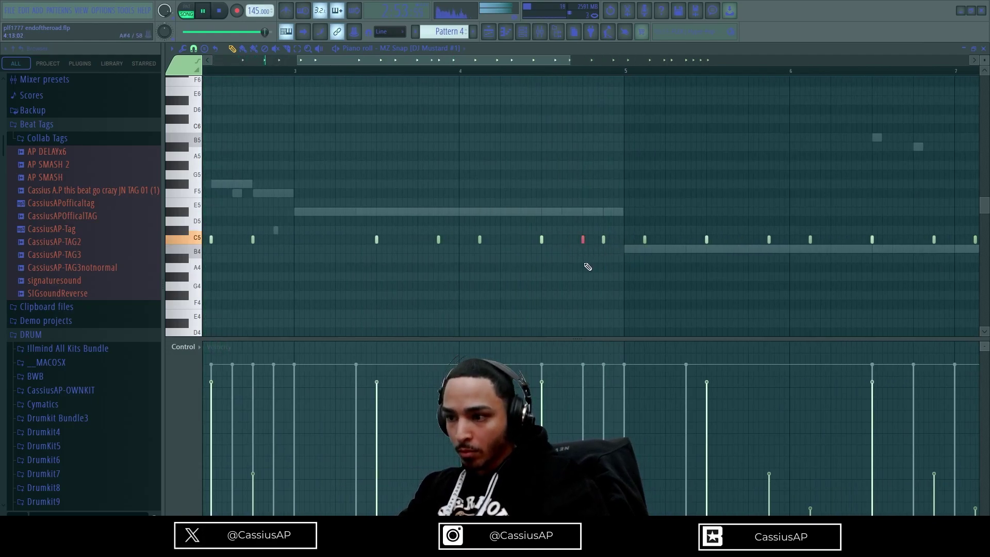
scroll(586, 277, down, 2)
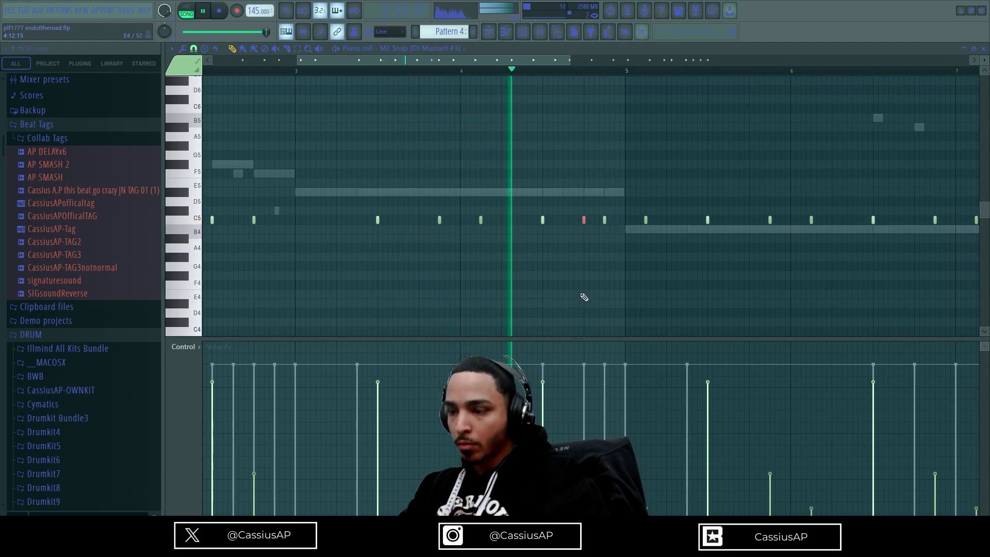
key(space)
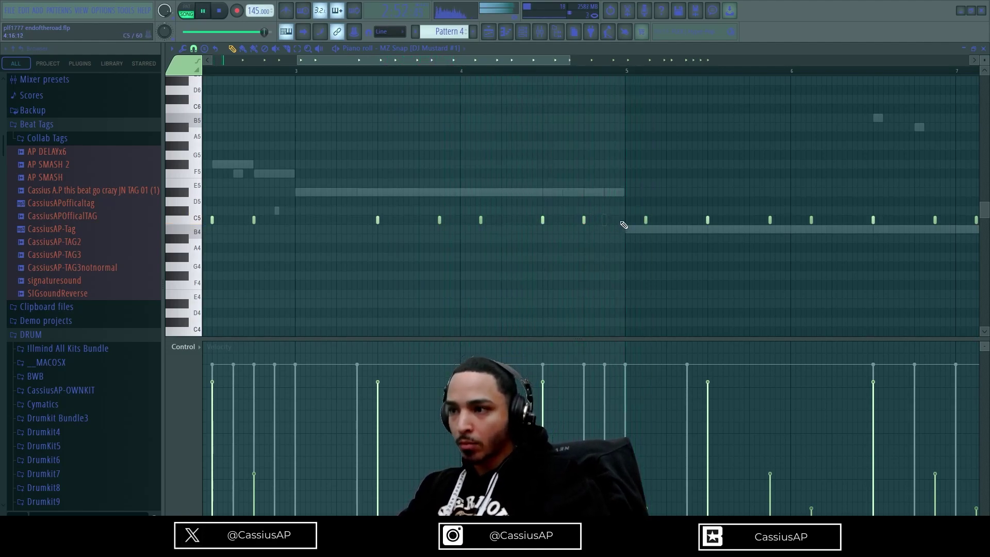
- Clear the MZ Snap notes from bar 5 onward and duplicate the first four bars of snaps into bars 5 to 8
scroll(657, 235, down, 5)
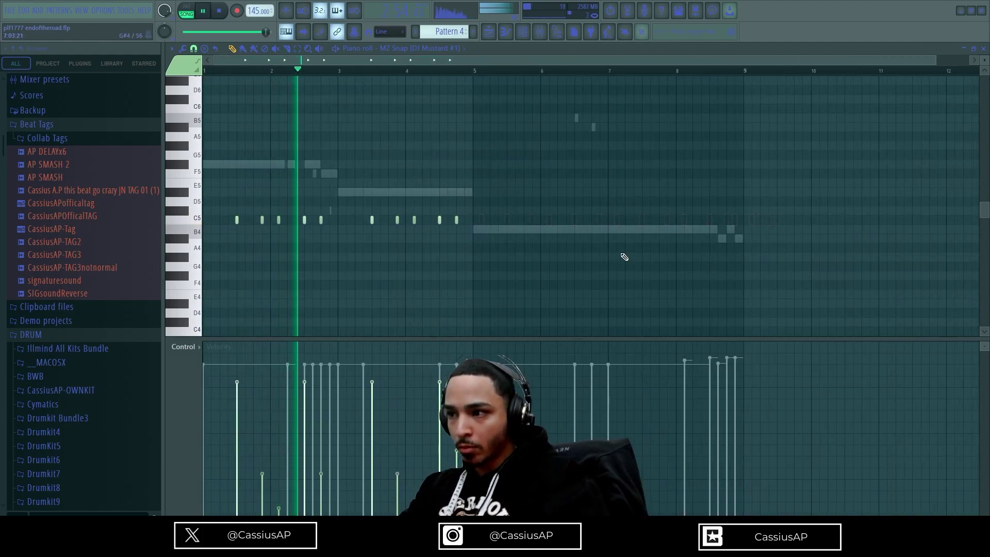
drag(473, 71, 209, 73)
scroll(480, 118, up, 3)
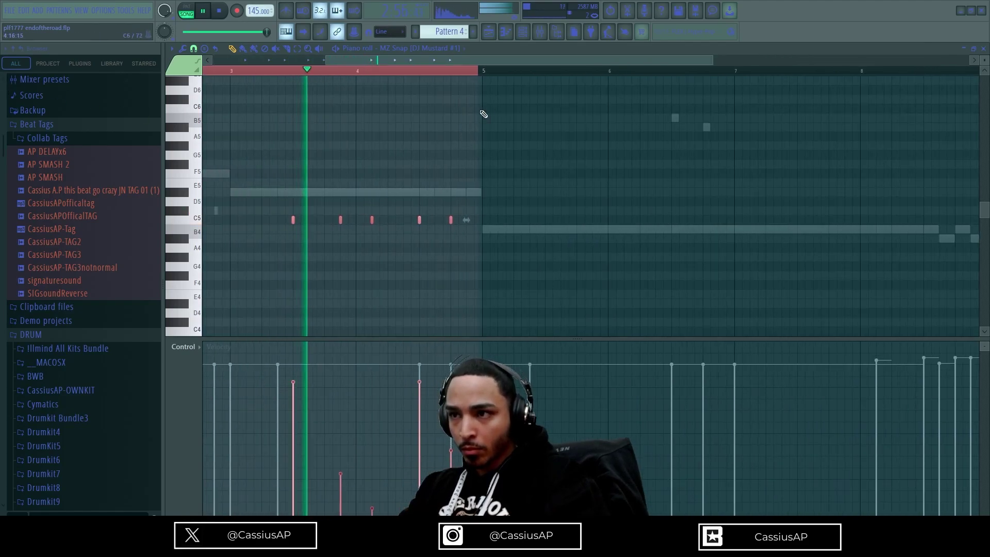
drag(482, 72, 486, 72)
key(ctrl+b)
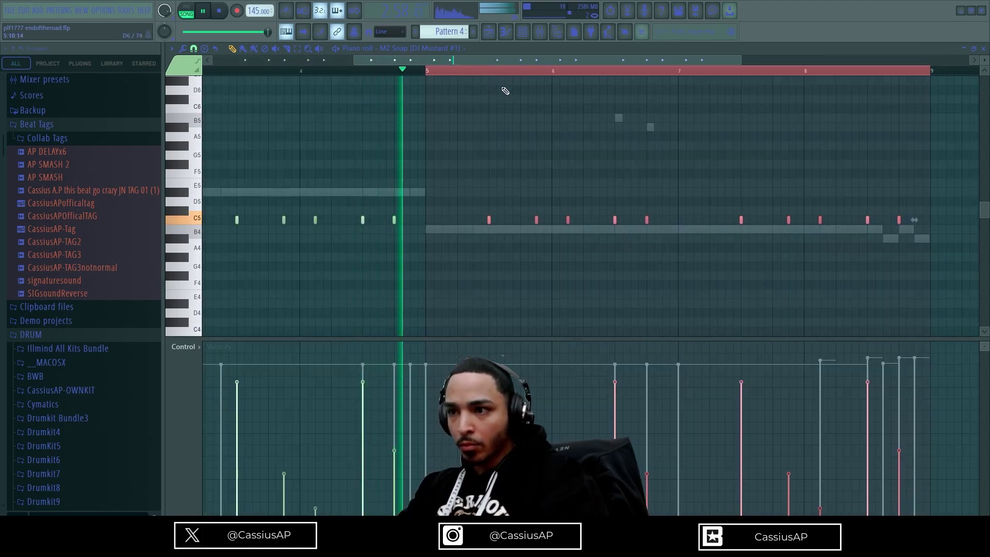
key(ctrl+a)
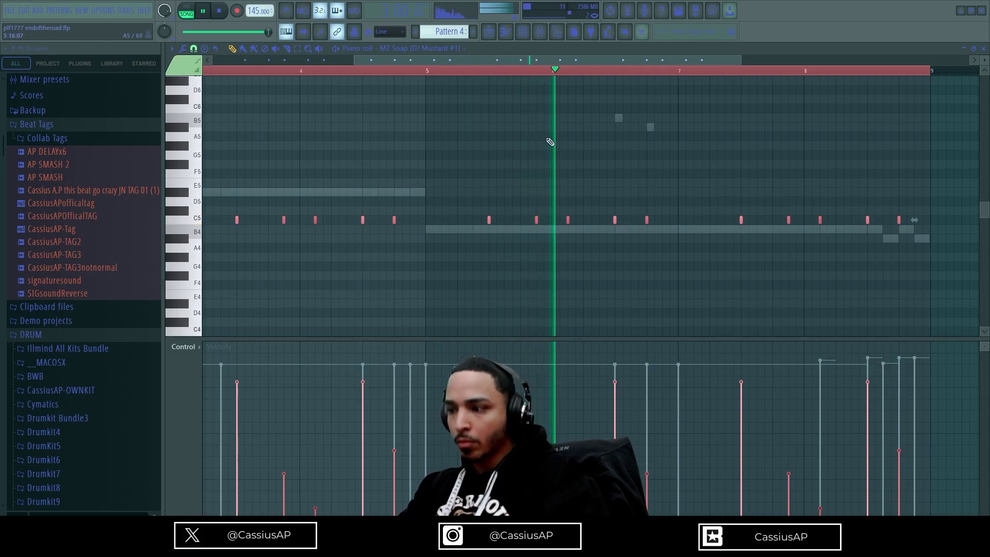
- Return to the playlist, place the CassiusAP-TAG3notnormal beat tag on Track 8 at bar 8, and check its channel settings
click(489, 33)
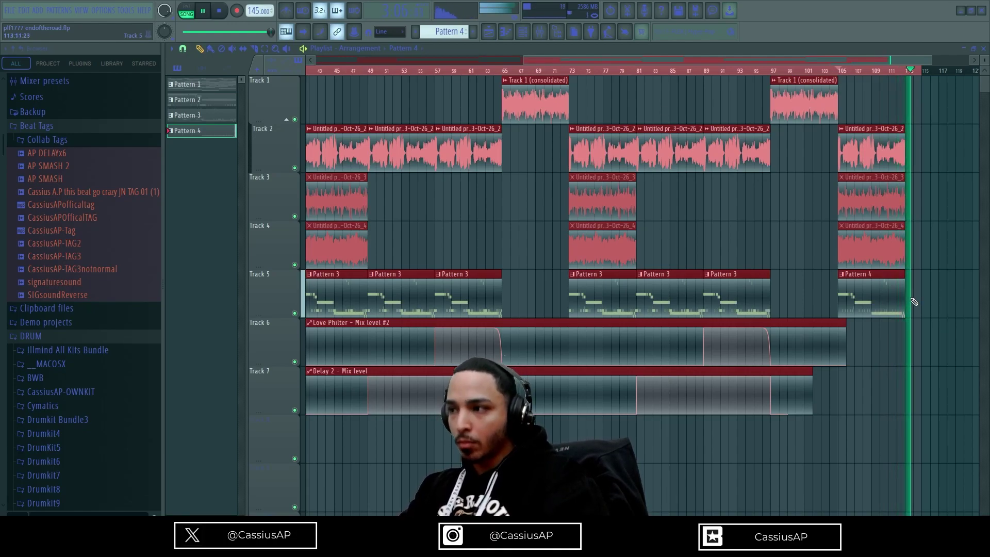
key(ctrl+d)
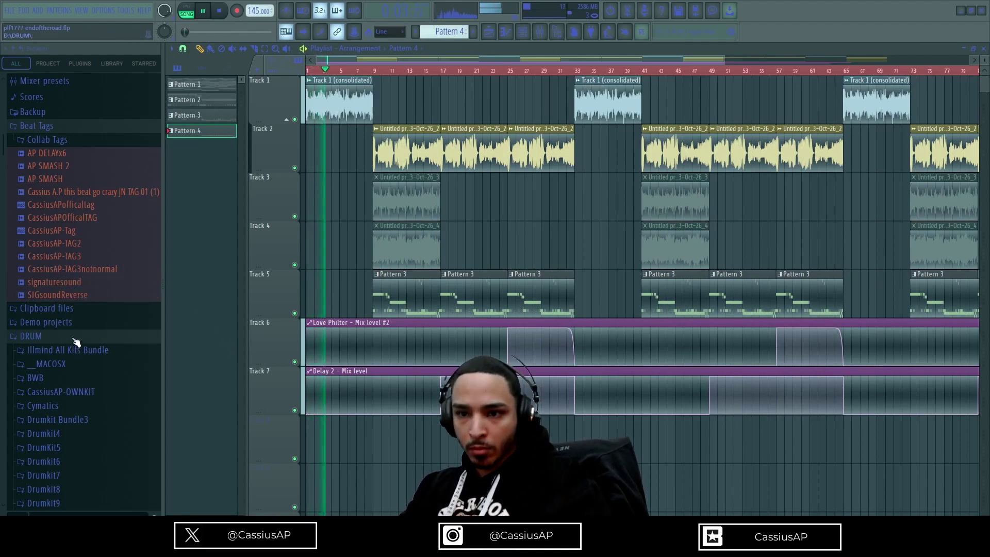
drag(98, 270, 399, 442)
scroll(361, 439, up, 3)
scroll(379, 449, up, 3)
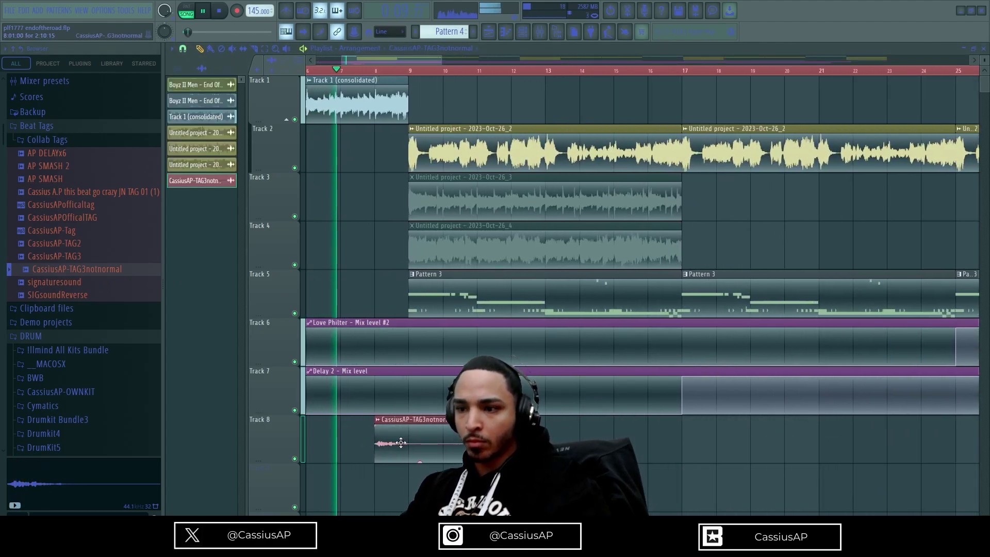
double_click(384, 446)
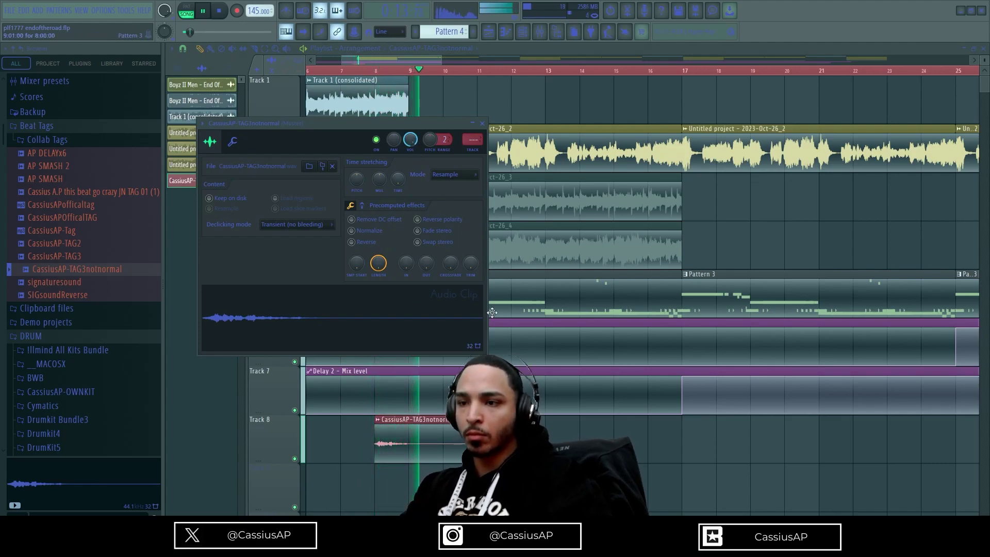
click(482, 123)
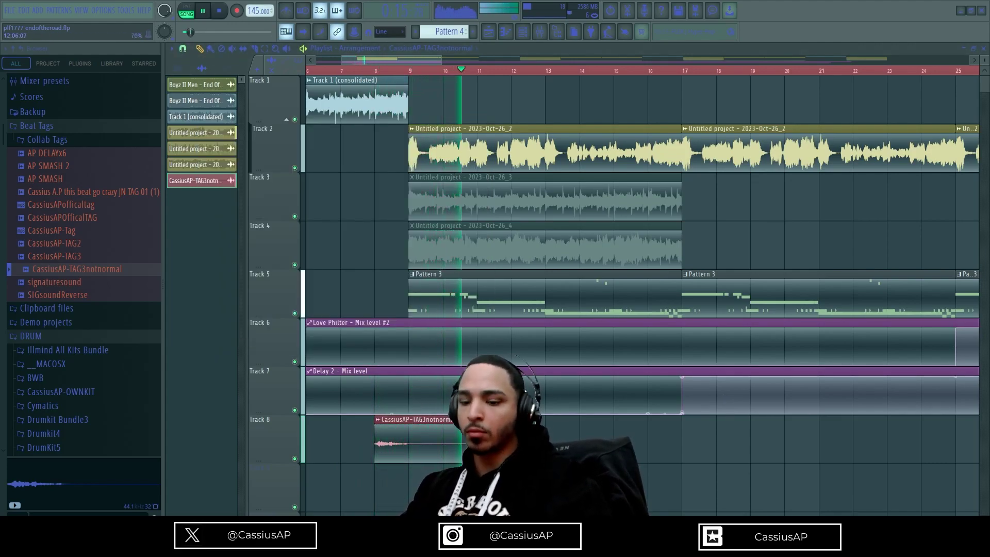
- Listen through the arrangement from the new tag onward and look over the drum kit folders for a transition sound
scroll(541, 420, down, 3)
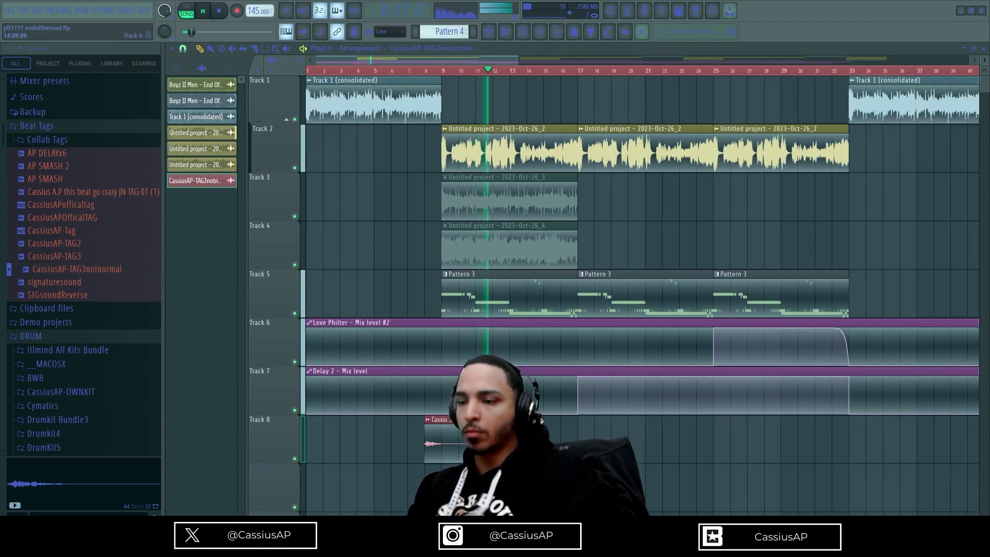
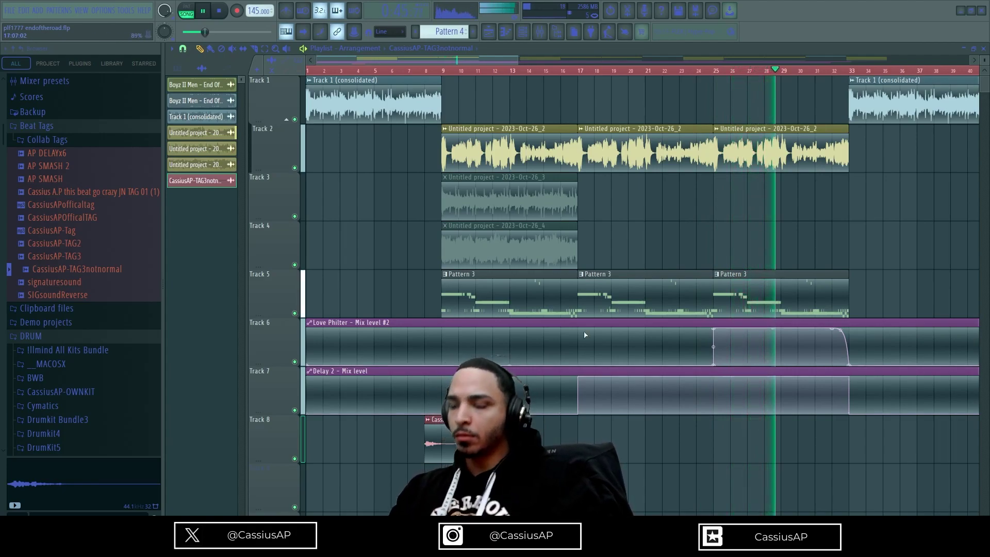
scroll(768, 345, down, 2)
scroll(768, 344, down, 3)
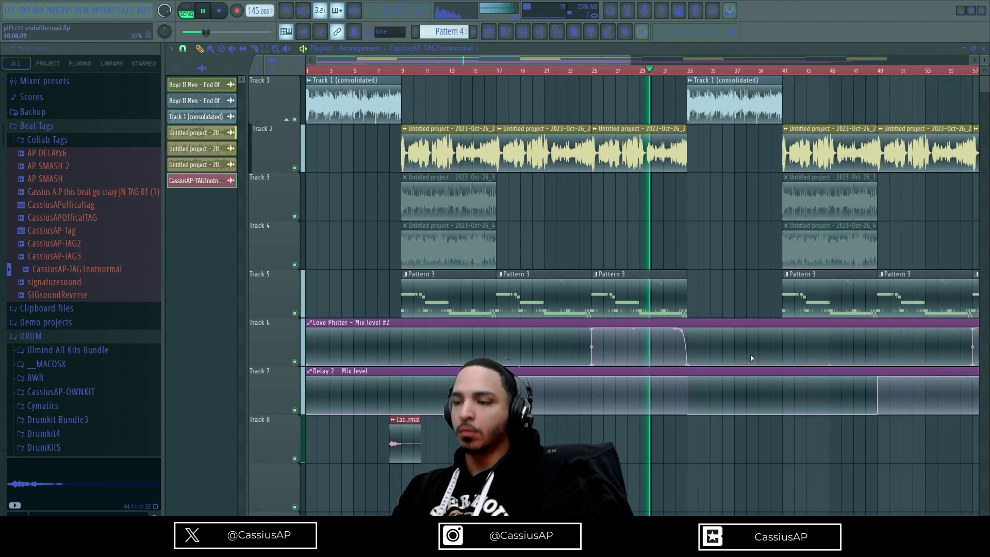
scroll(748, 444, down, 2)
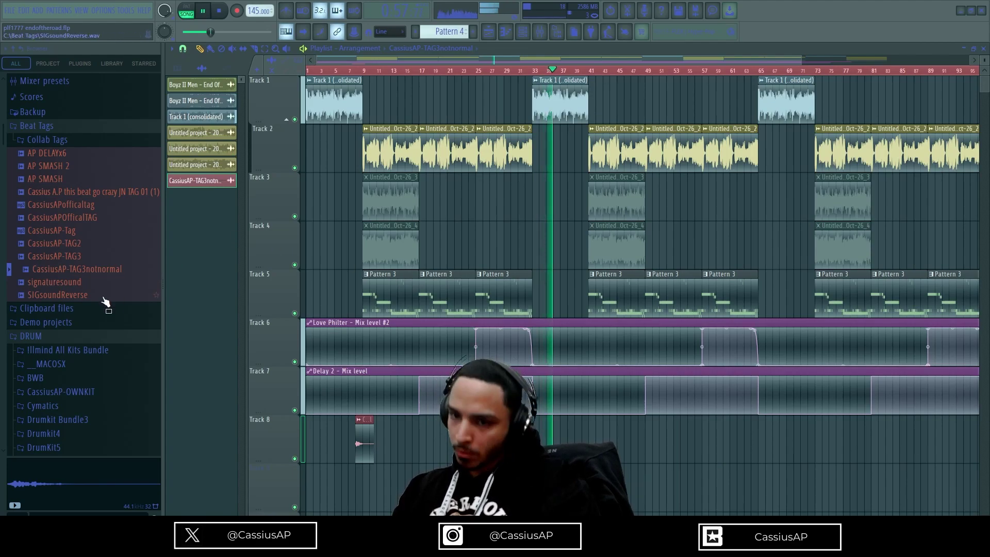
scroll(119, 362, down, 4)
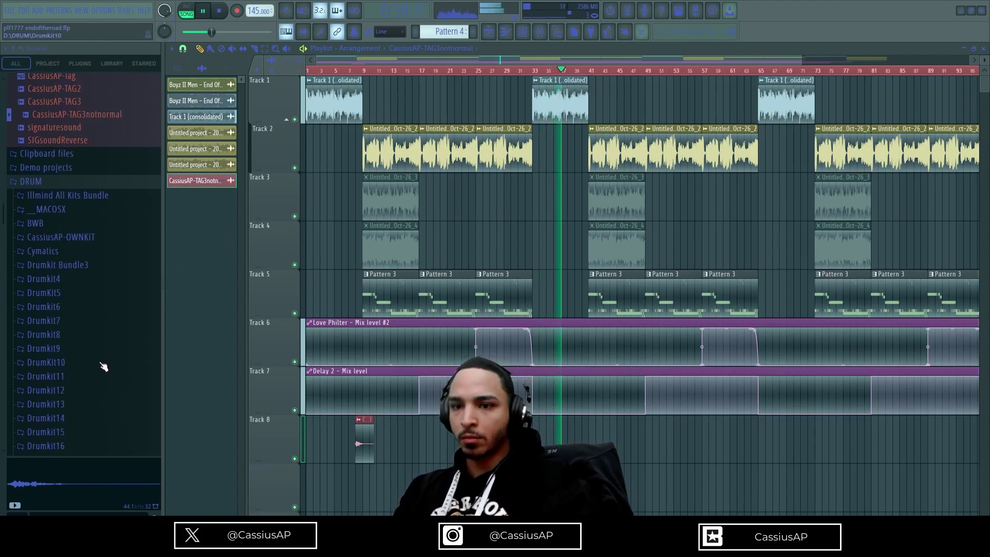
scroll(103, 368, down, 6)
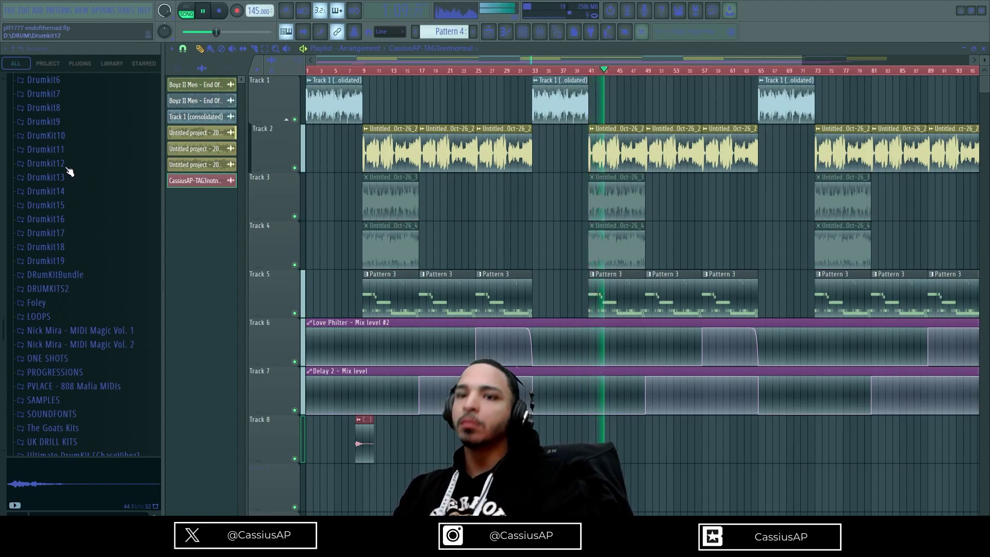
scroll(75, 176, up, 4)
scroll(66, 301, down, 2)
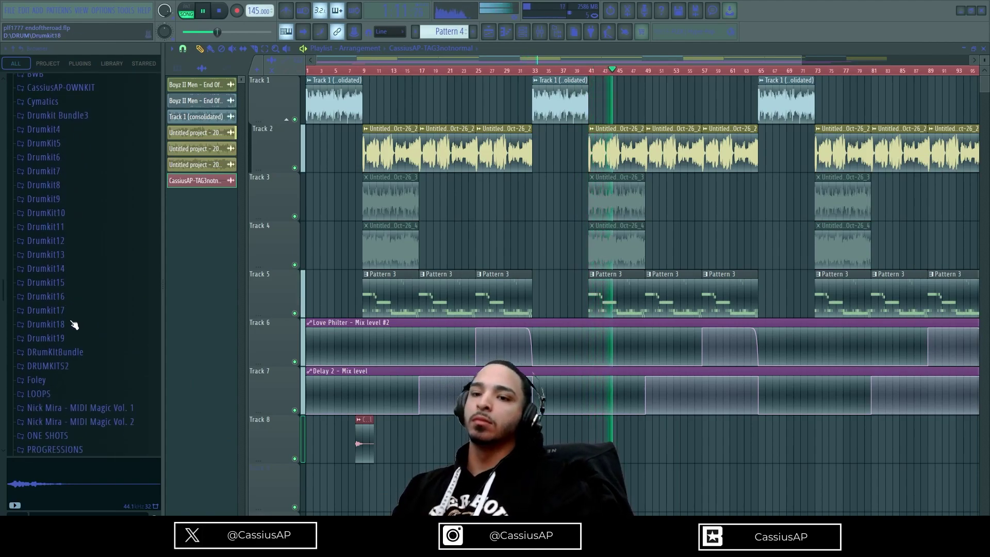
click(71, 324)
click(95, 294)
click(78, 309)
scroll(82, 165, up, 2)
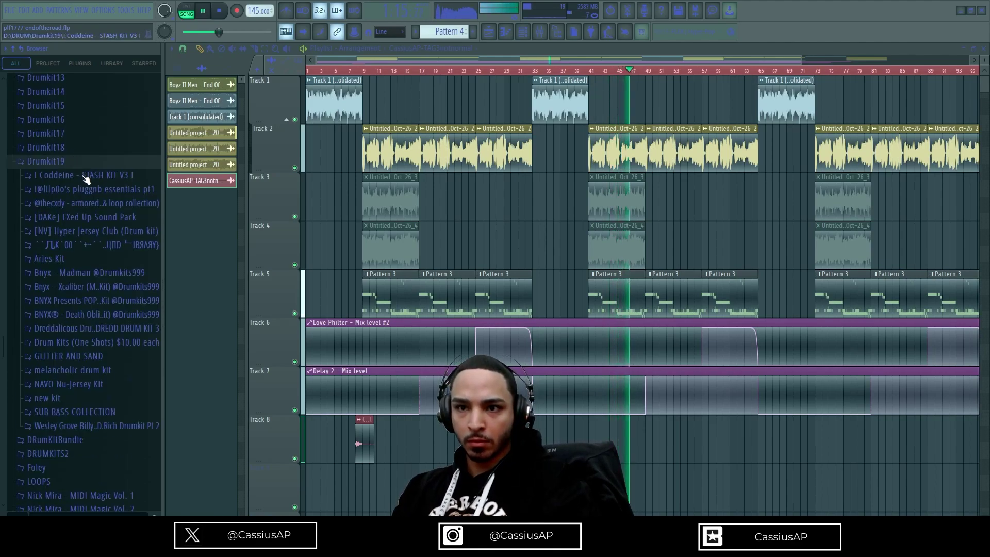
click(88, 205)
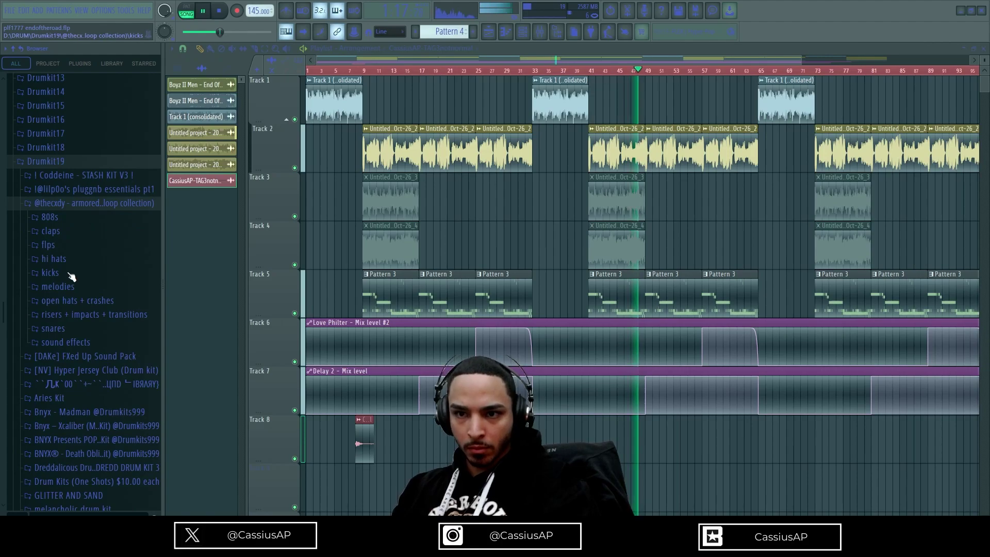
click(75, 318)
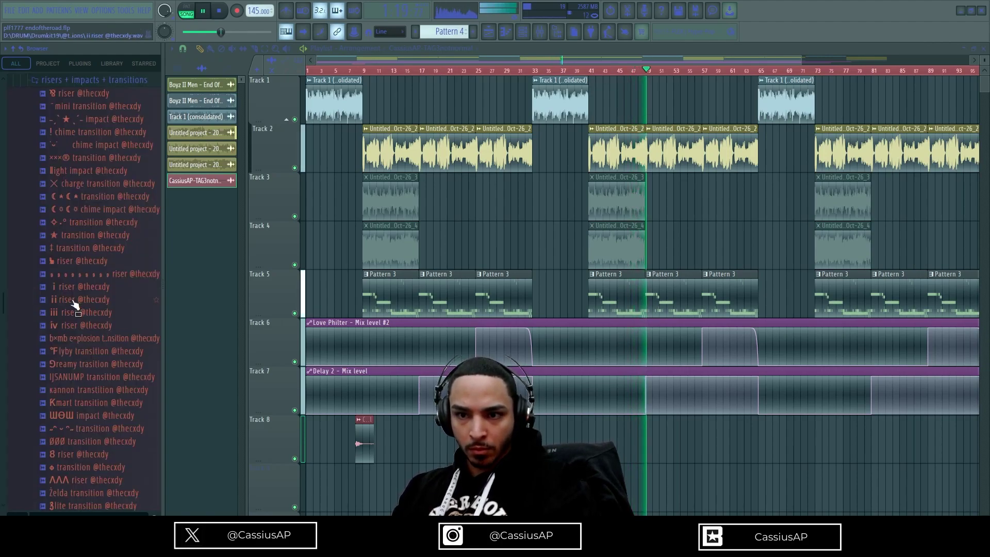
- Audition the ii and i risers and place the i riser on Track 8 just before bar 41
click(85, 301)
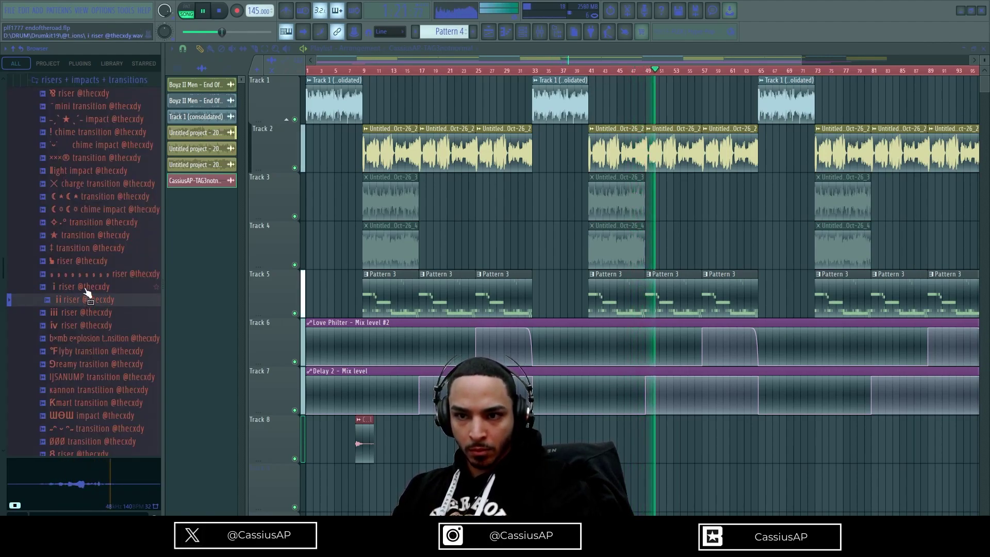
click(88, 287)
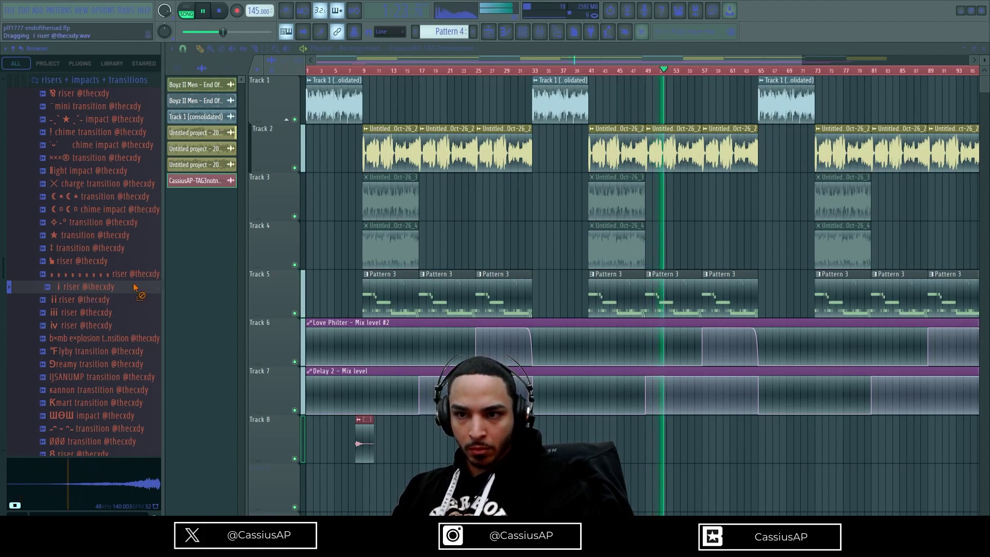
drag(577, 432, 576, 431)
scroll(576, 431, up, 4)
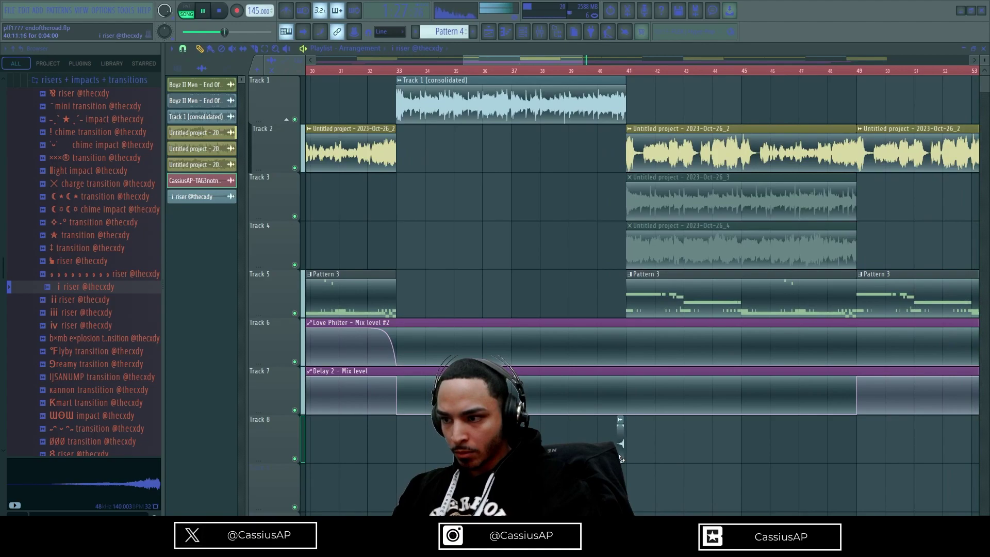
scroll(583, 95, right, 2)
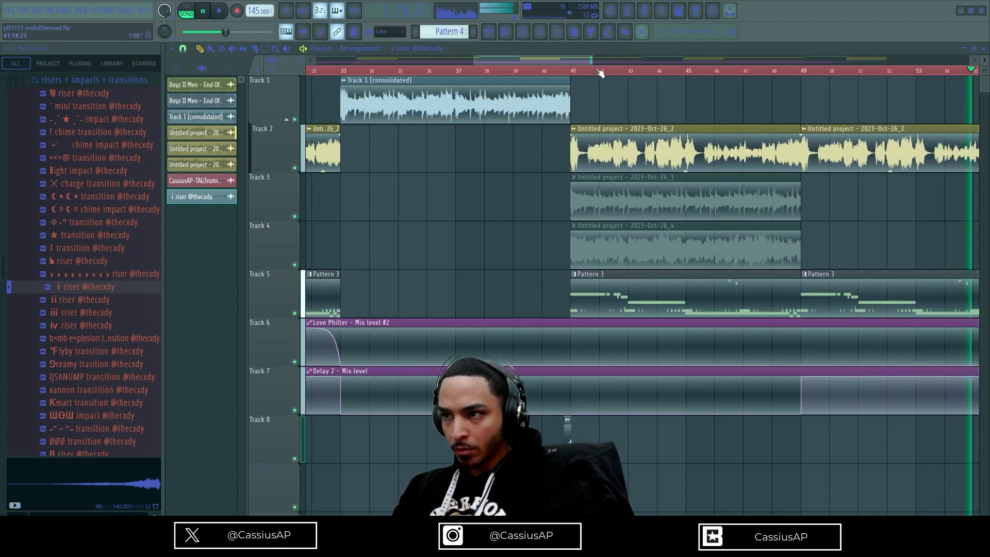
- Replay the transition from about bar 40 into bar 41 to hear the riser in context
click(542, 72)
scroll(560, 351, up, 4)
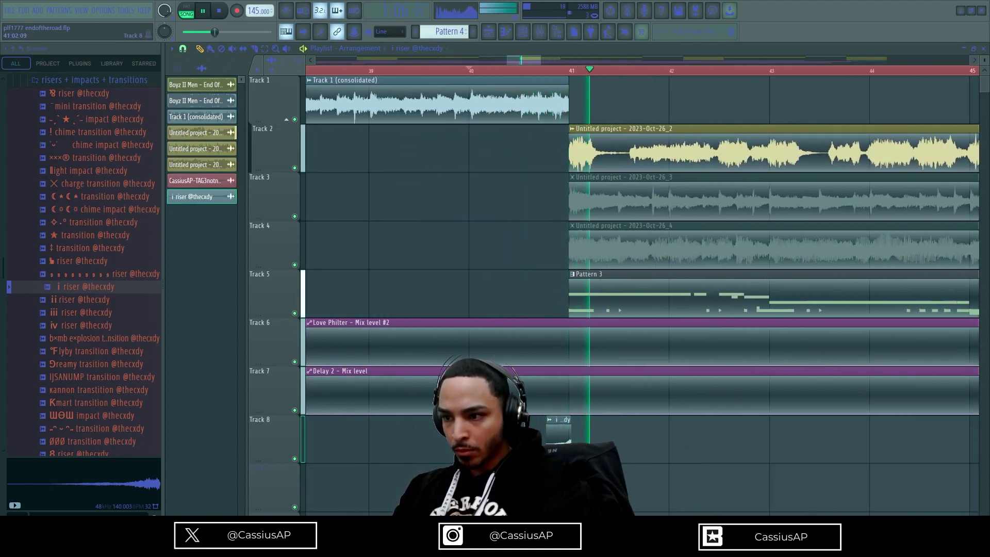
scroll(576, 427, down, 3)
key(space)
key(space)
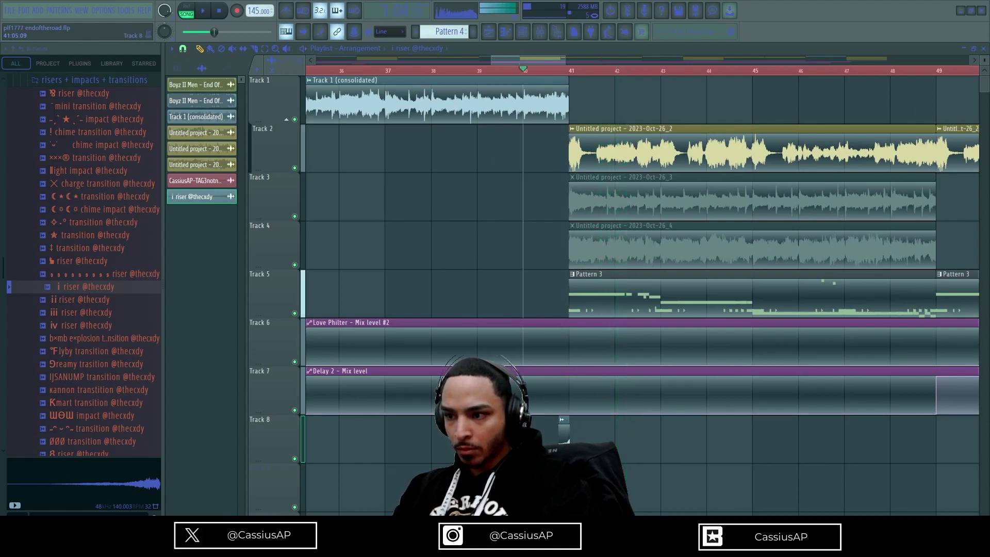
- Set the i riser's channel volume to 65% and adjust its pitch while replaying the transition
double_click(561, 428)
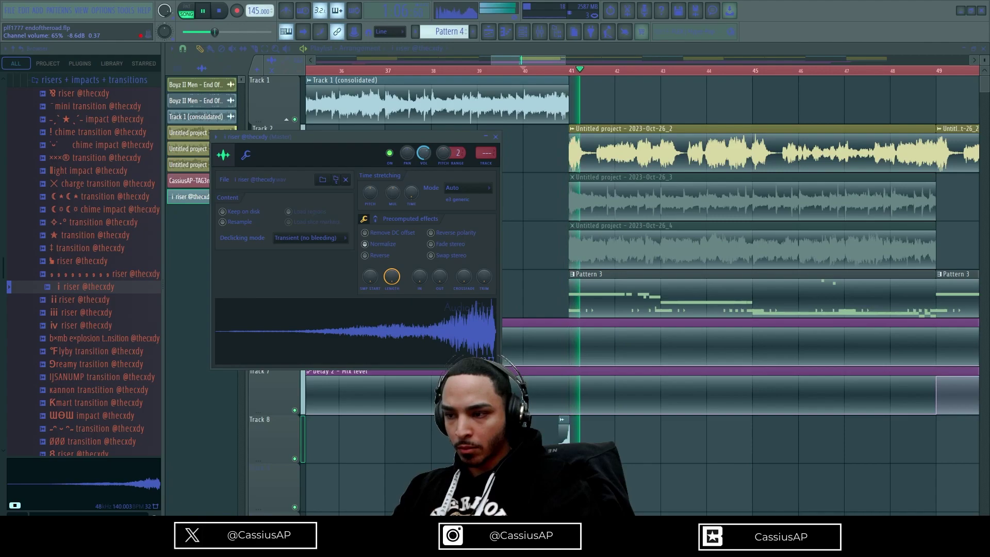
key(space)
key(space)
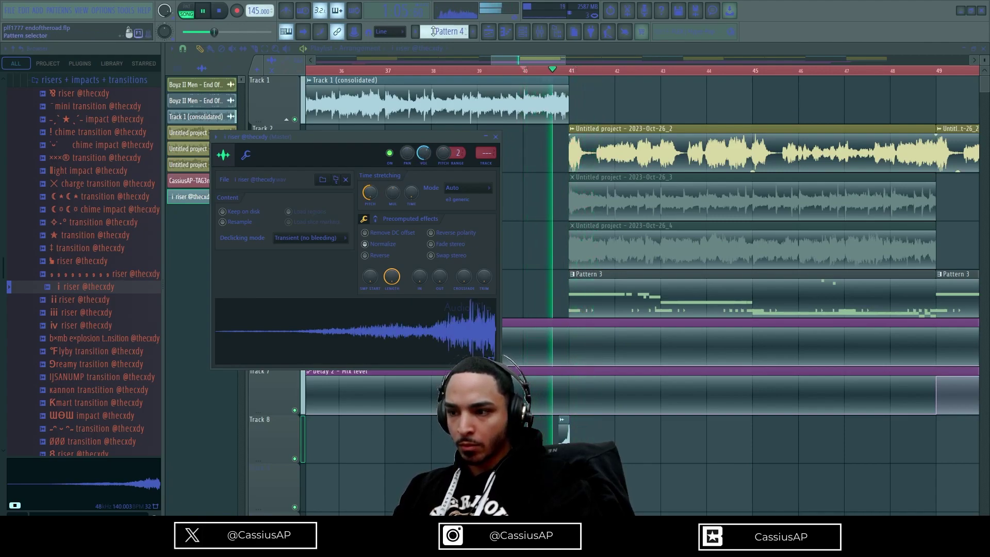
- Replay the transition into bar 41 to check how the i riser sounds
key(space)
key(space)
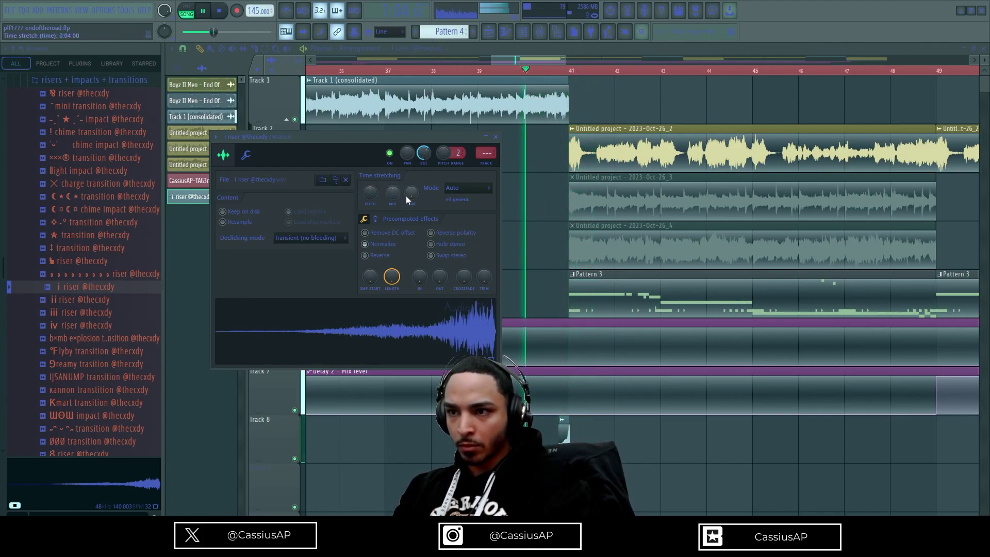
key(space)
key(space)
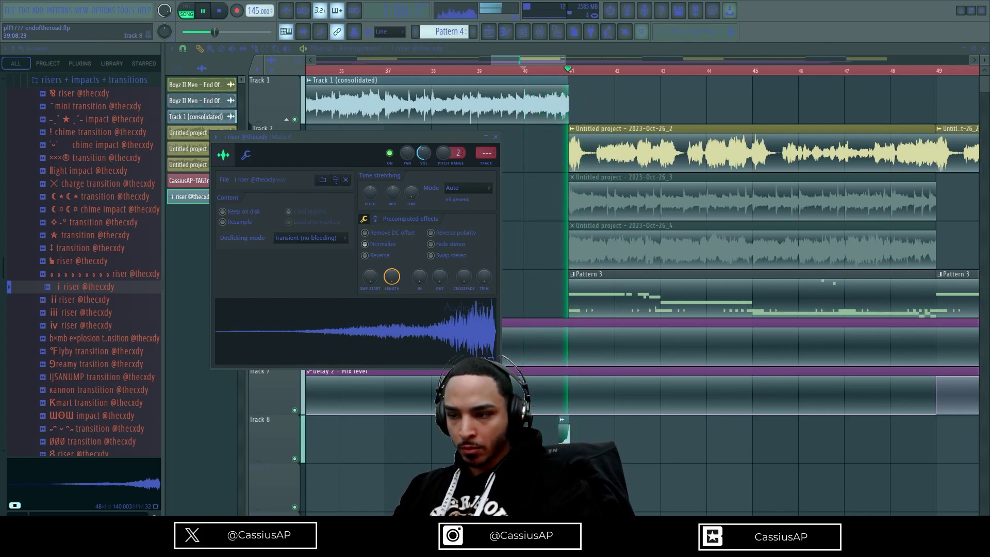
- Remove the i riser from Track 8 and place copies of it on Track 9 just before bars 9, 41 and 73
right_click(500, 439)
scroll(468, 435, down, 3)
scroll(406, 424, down, 1)
scroll(407, 426, down, 4)
click(349, 442)
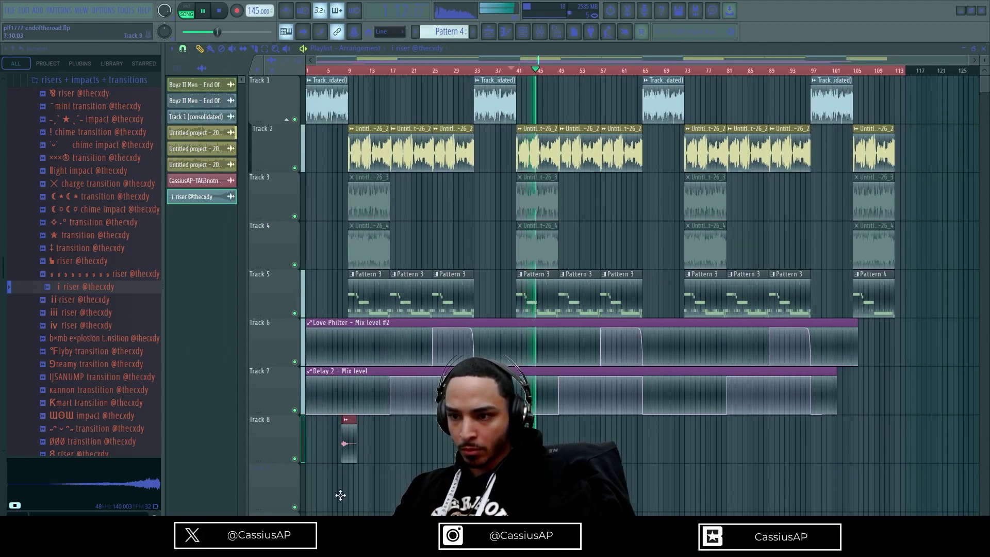
scroll(342, 510, up, 8)
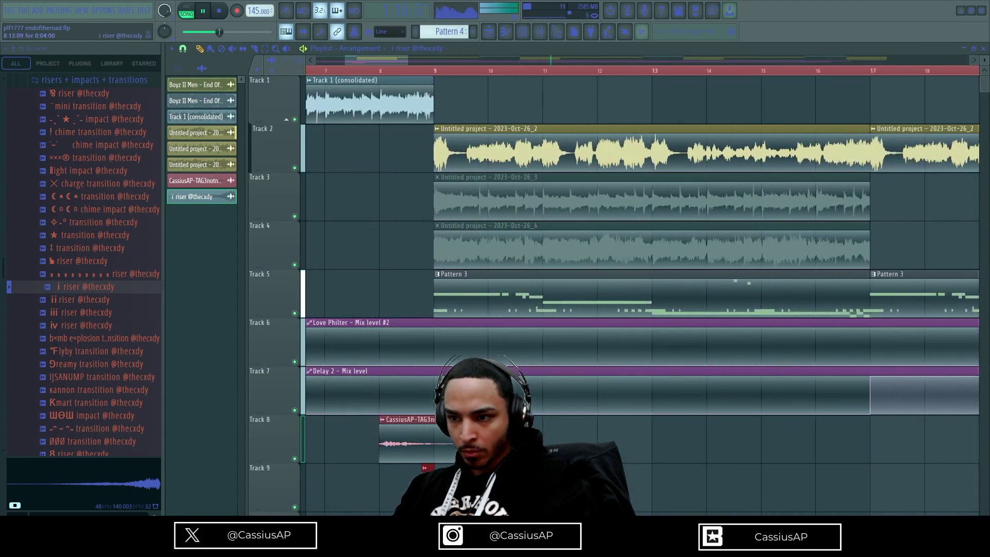
scroll(807, 440, down, 8)
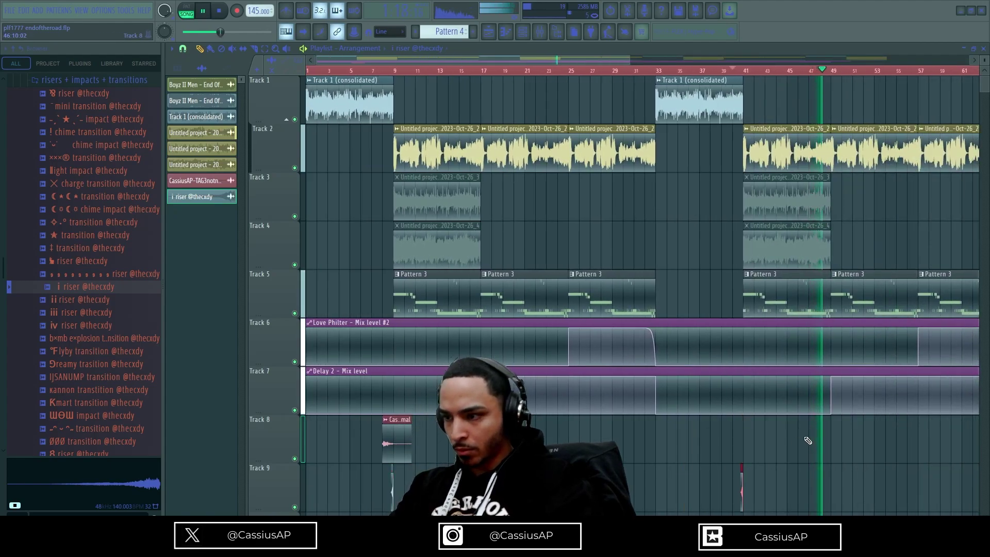
scroll(800, 442, down, 2)
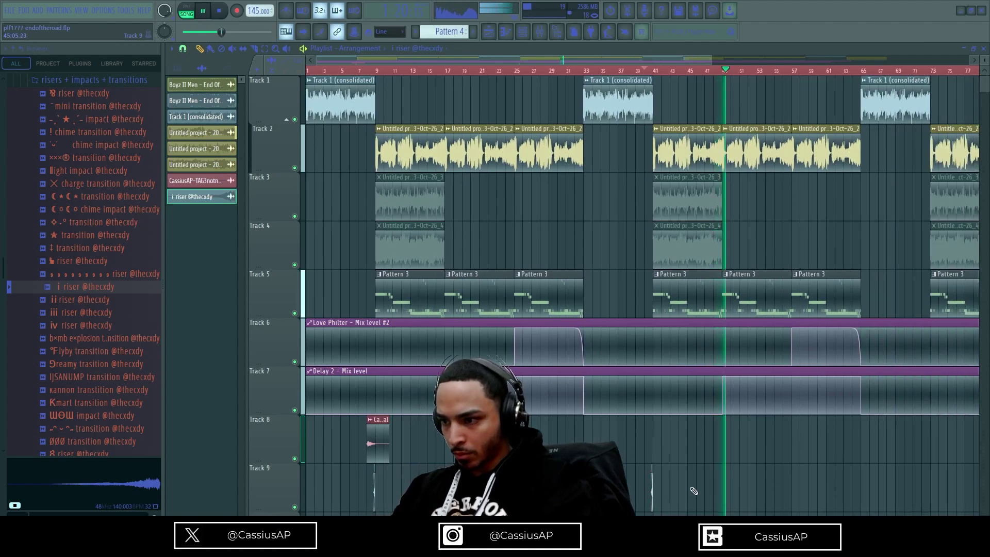
click(928, 480)
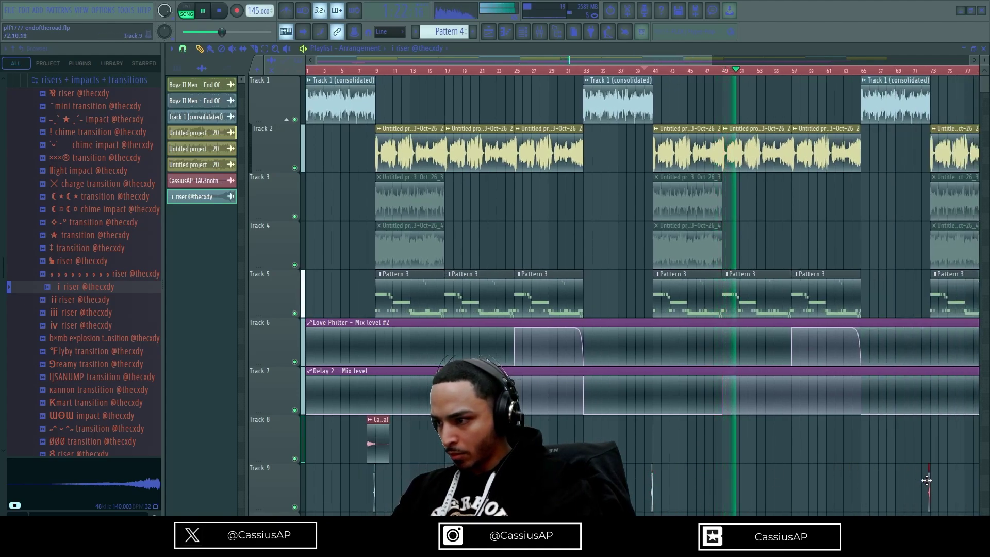
scroll(926, 480, up, 4)
scroll(688, 464, down, 5)
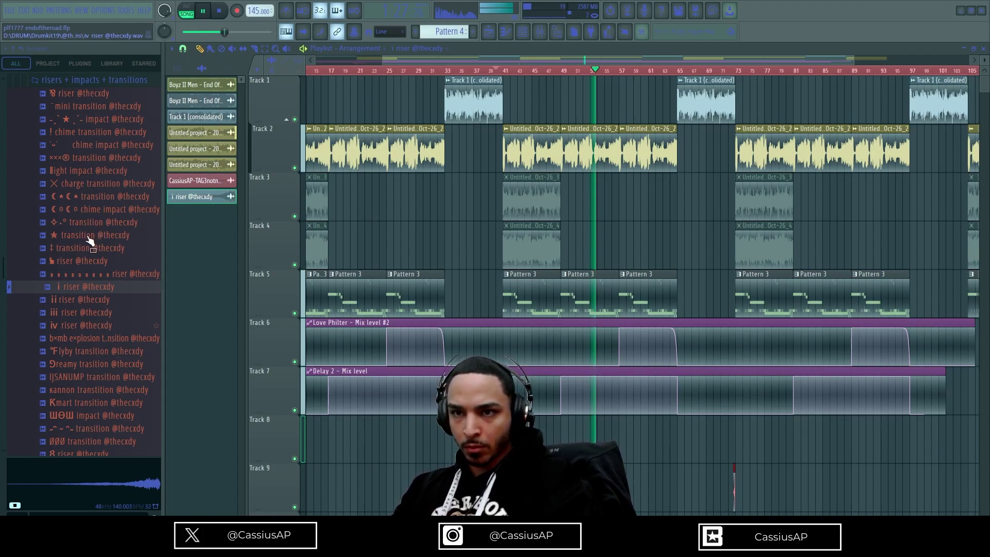
key(Down)
key(Down)
key(Down)
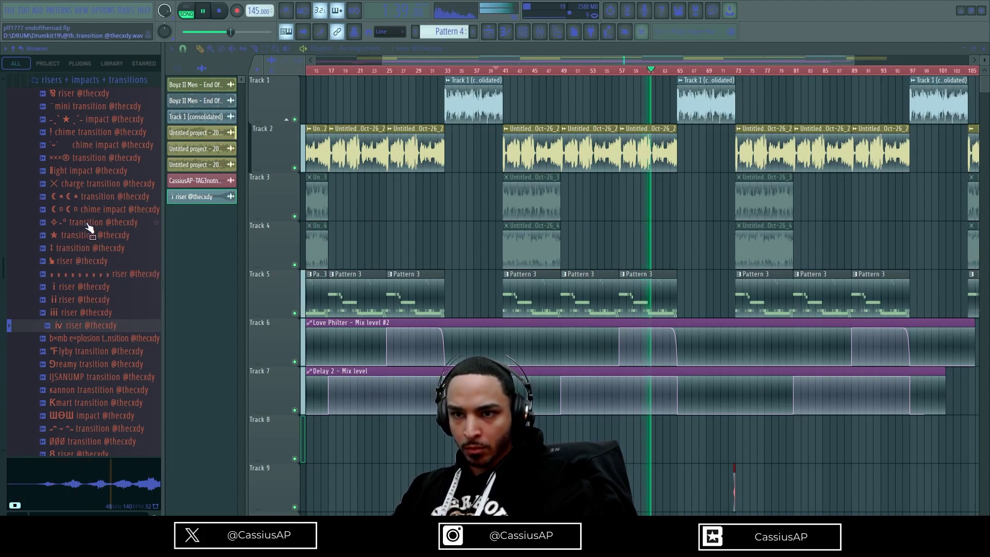
click(100, 209)
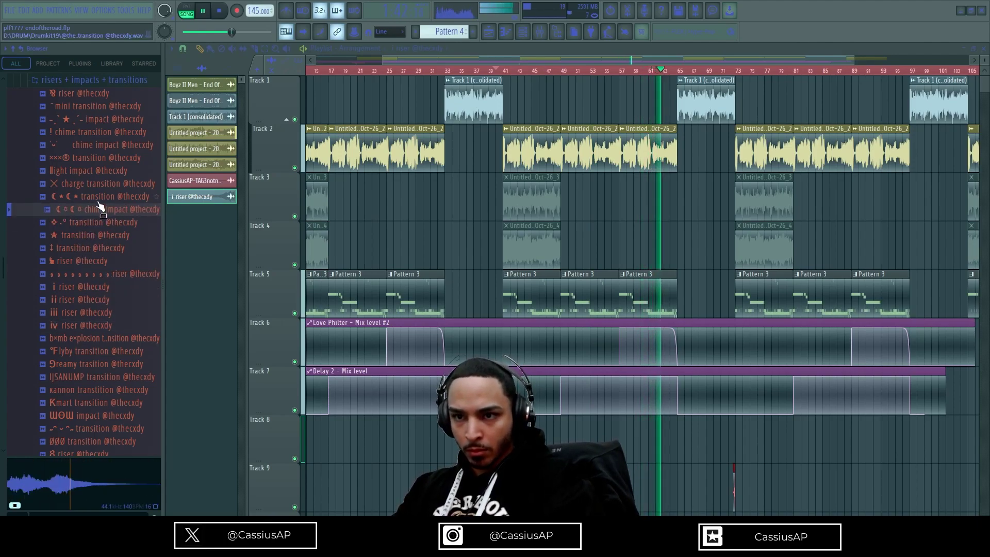
click(100, 195)
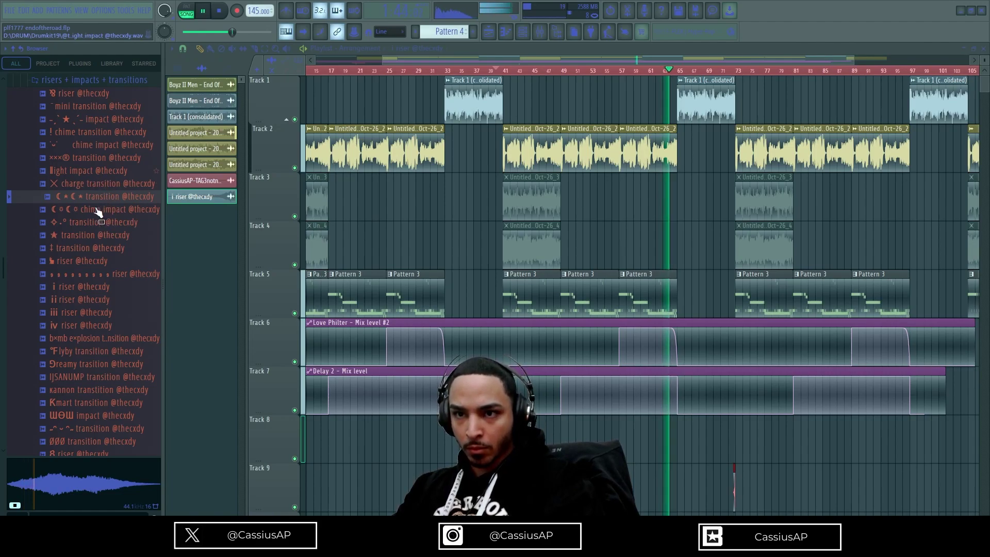
- Audition the ΛΛΛ riser, Zelda transition and Ʒlite transition further down the same folder
scroll(95, 222, down, 6)
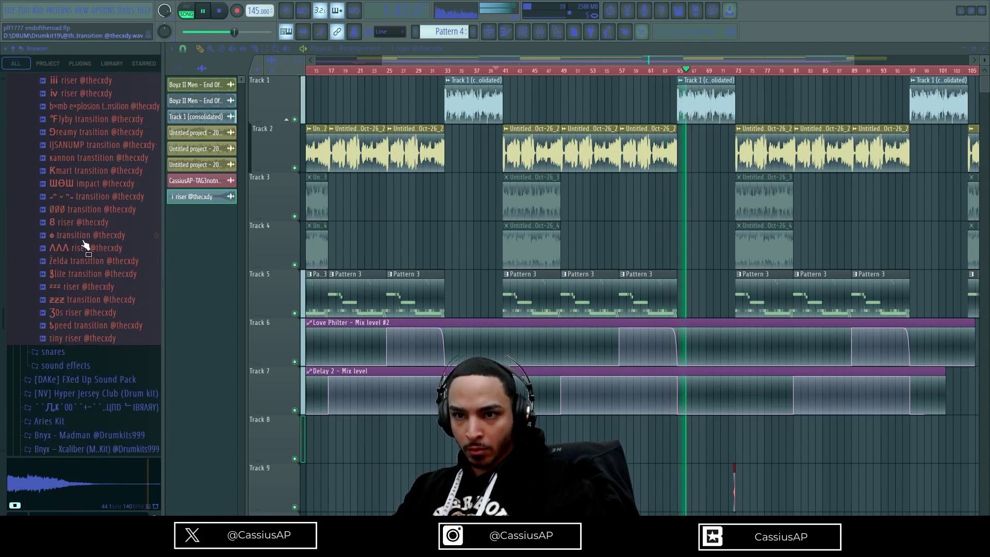
click(92, 248)
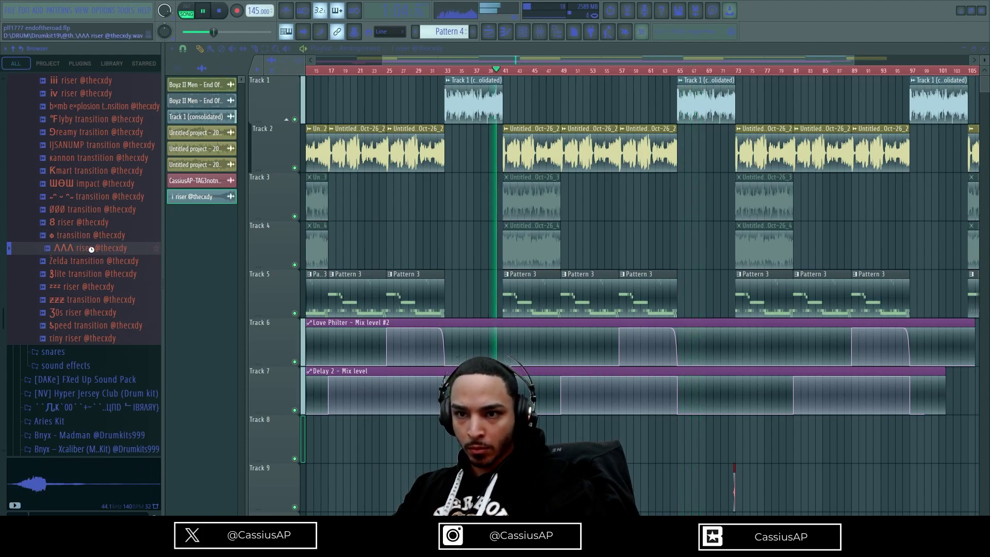
drag(92, 254, 94, 254)
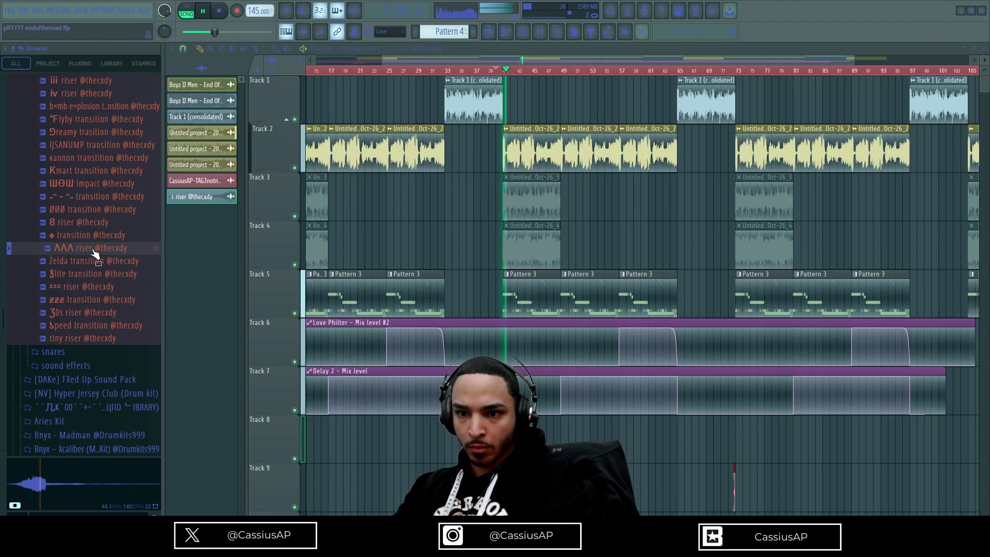
click(87, 262)
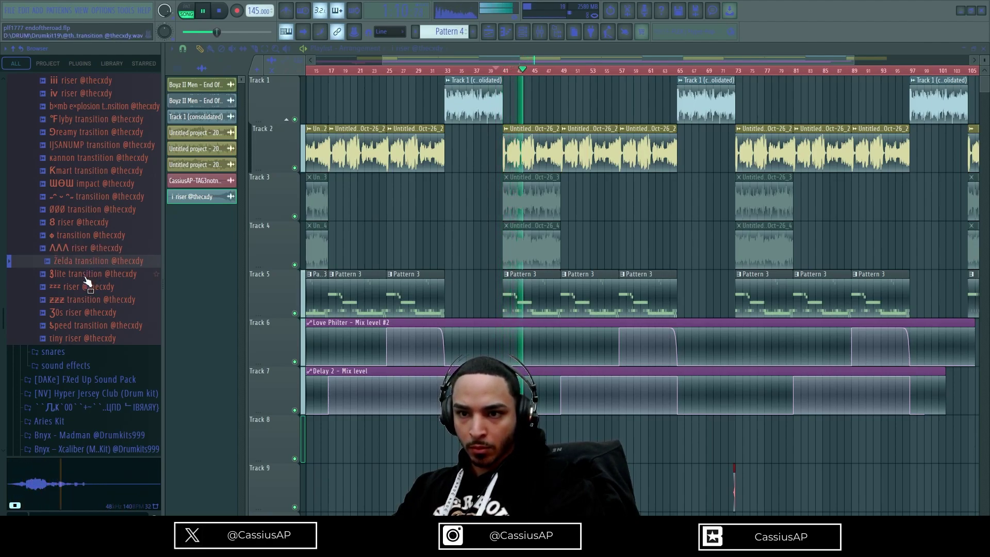
key(Down)
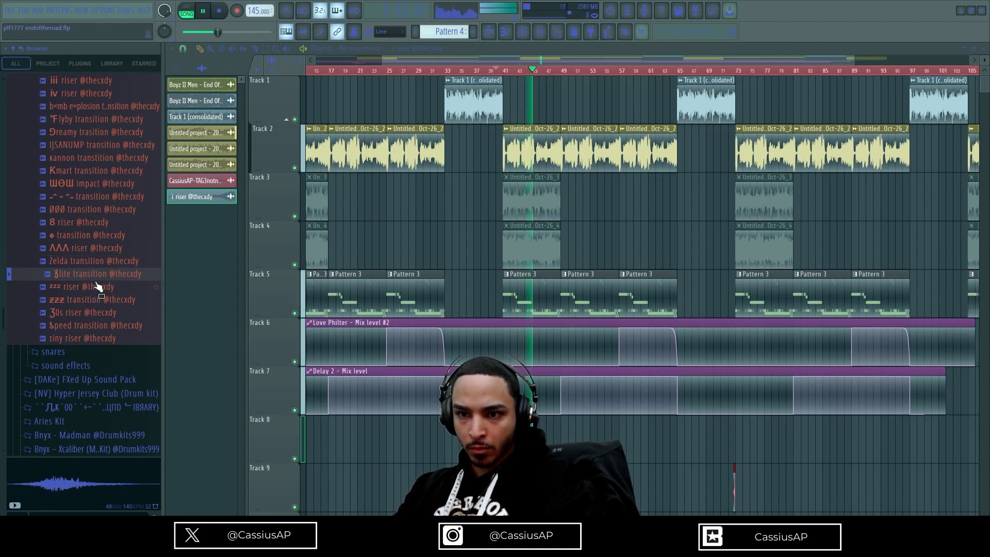
- Open the kit's sound effects folder and audition consecutive samples, including the star, chirp and triangle sfx
scroll(257, 297, down, 3)
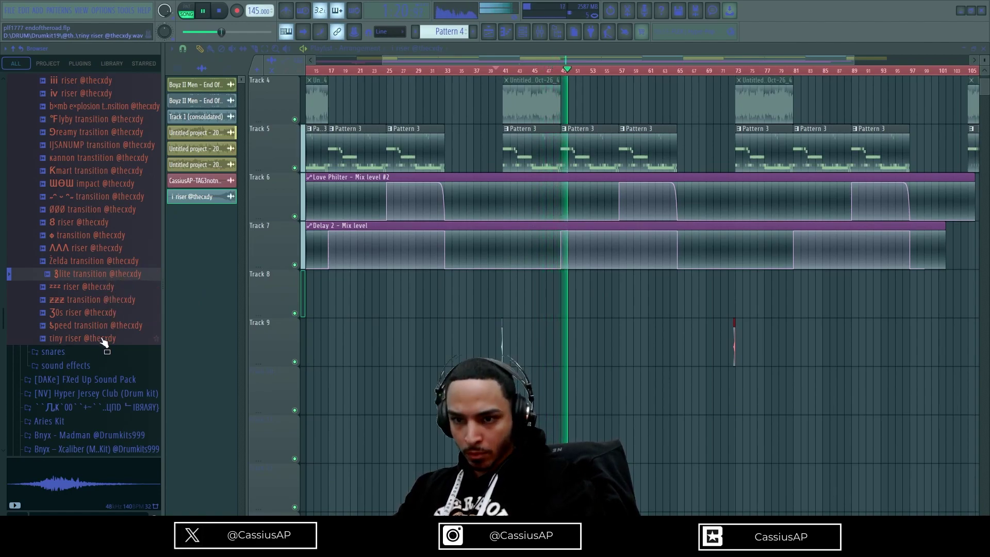
click(98, 366)
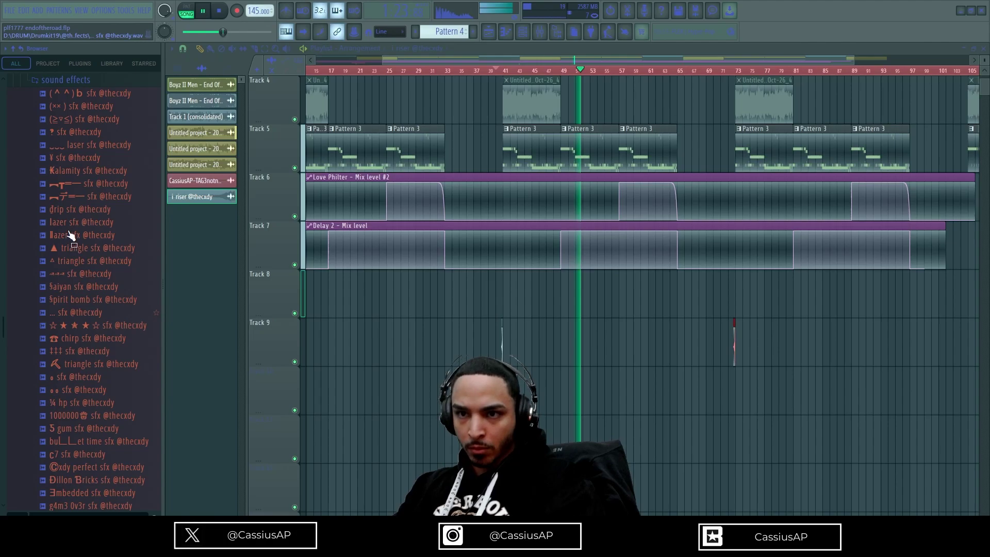
click(82, 312)
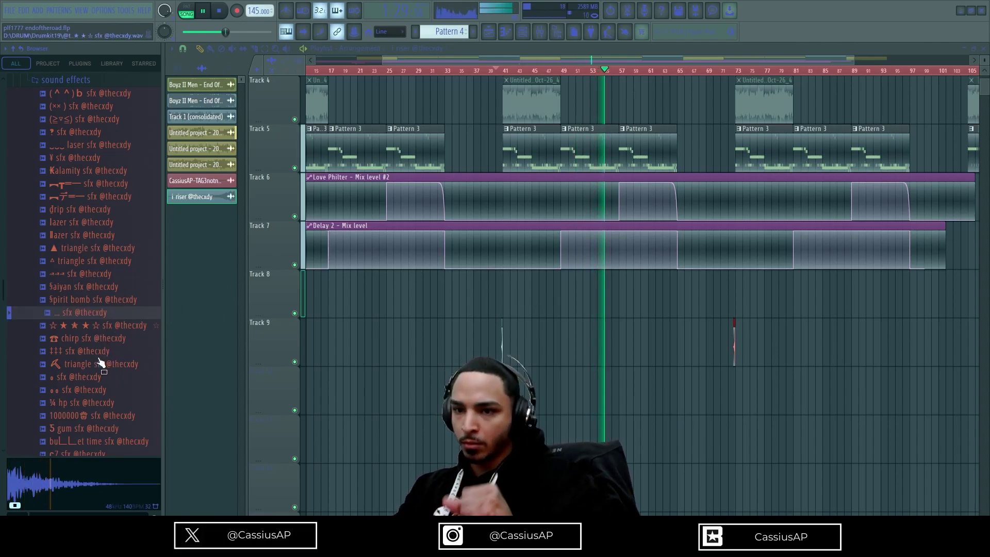
key(Down)
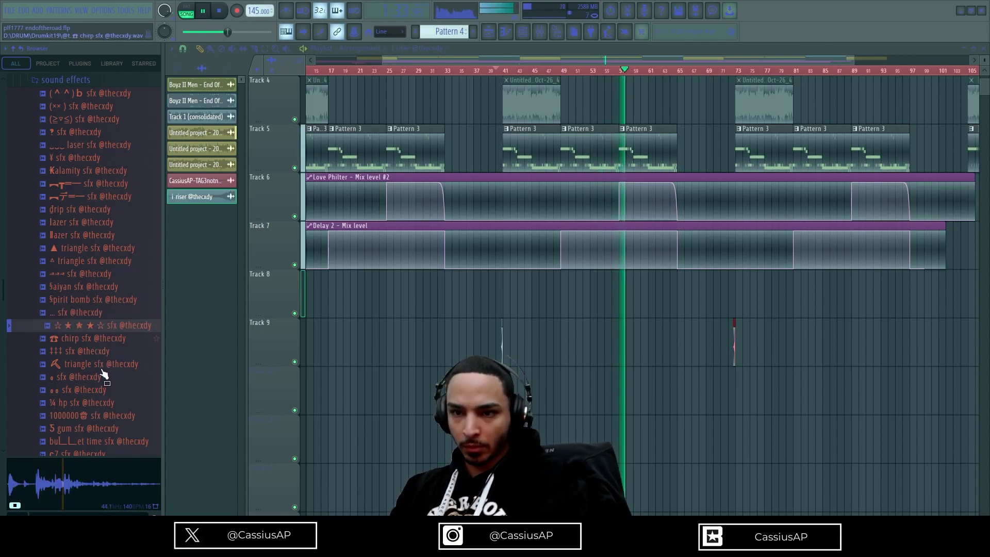
key(Down)
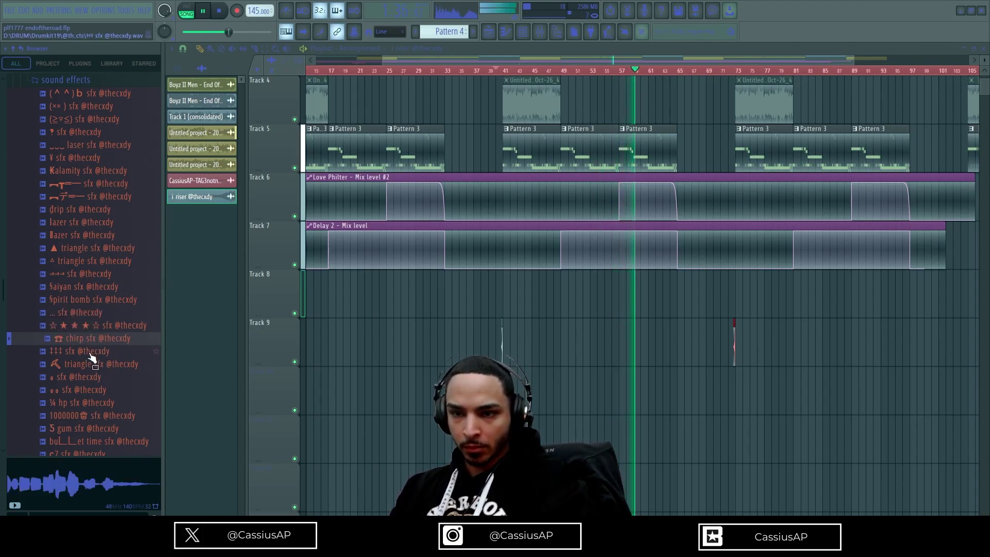
key(Down)
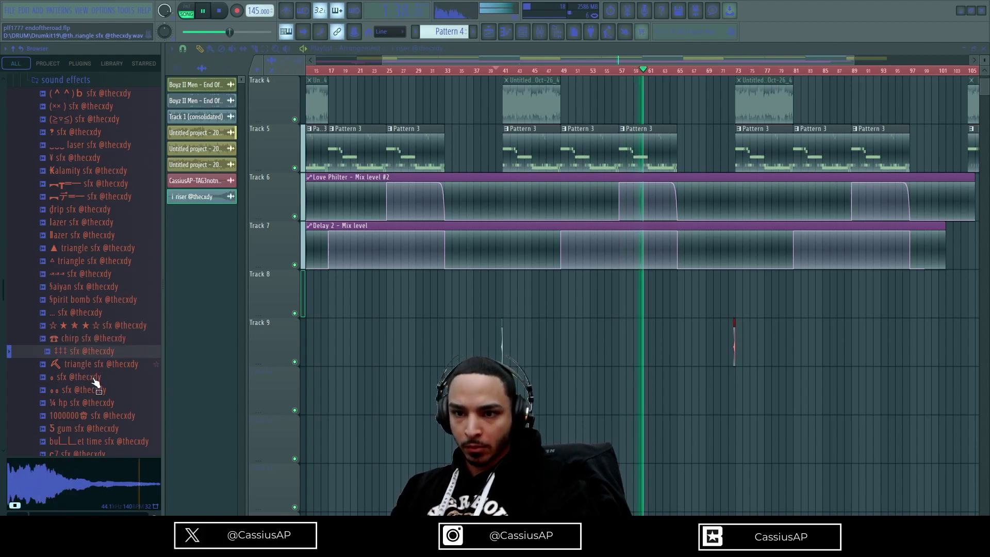
key(Down)
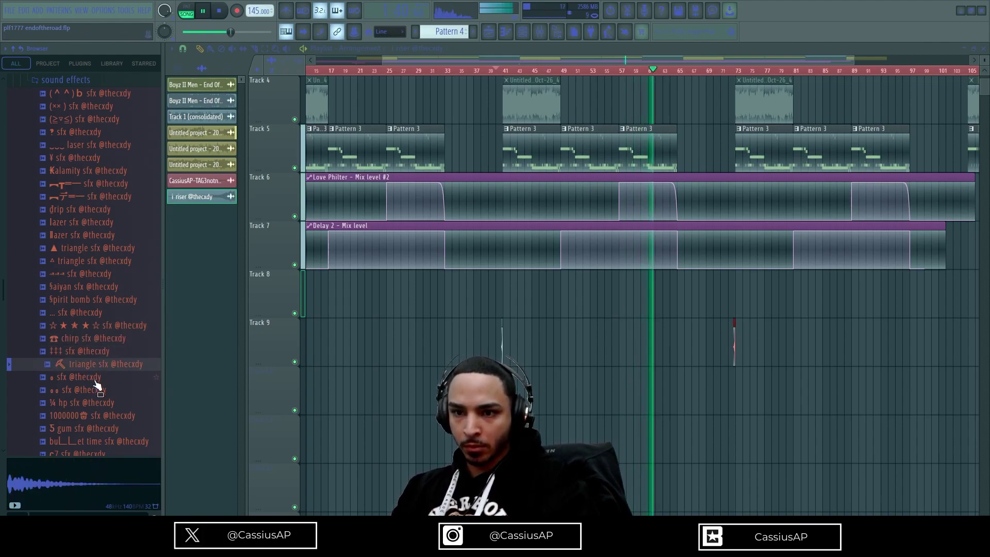
key(Down)
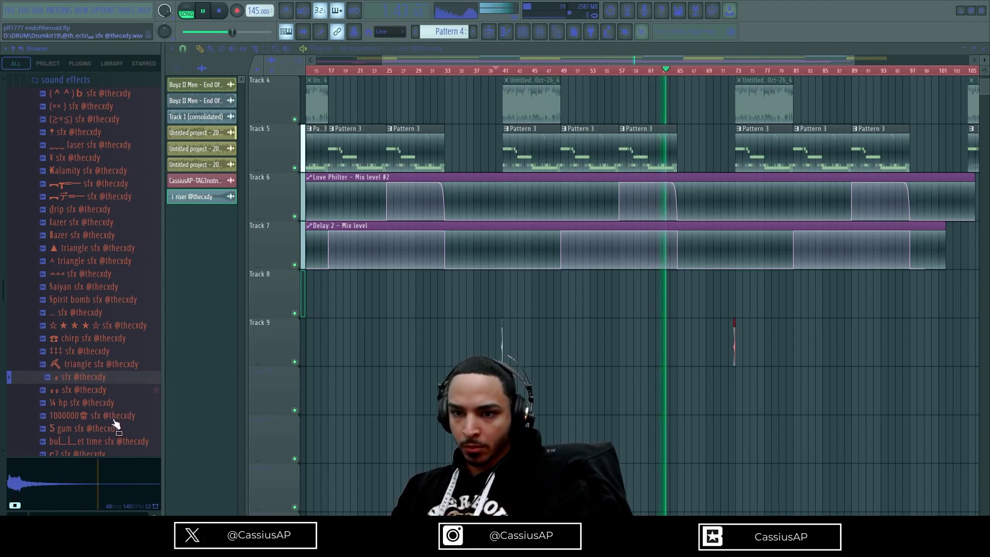
key(Down)
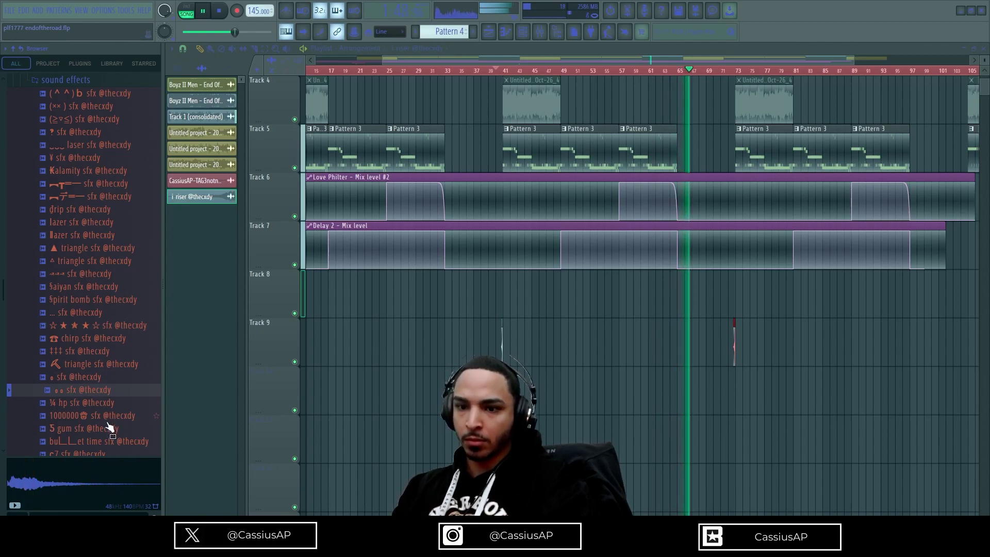
- Return to the risers + impacts + transitions folder, mark the Ʒlite transition as a favourite and place it on Track 9 just before bar 105
scroll(601, 369, down, 2)
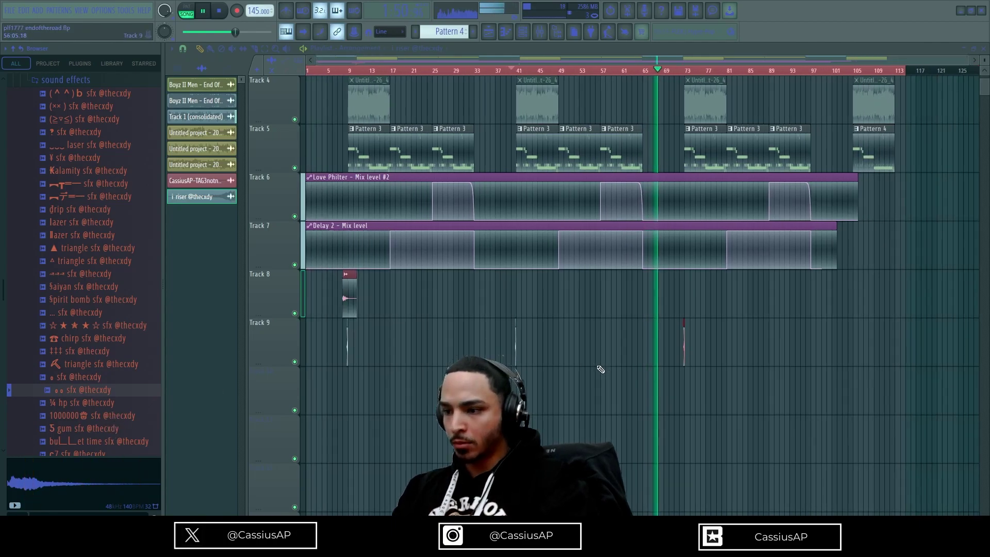
scroll(85, 273, down, 15)
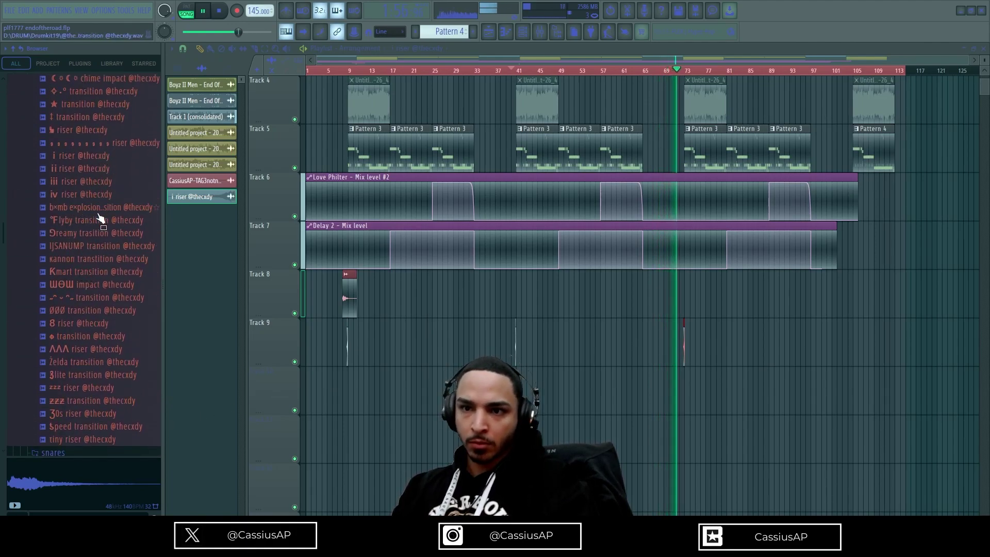
scroll(90, 217, up, 2)
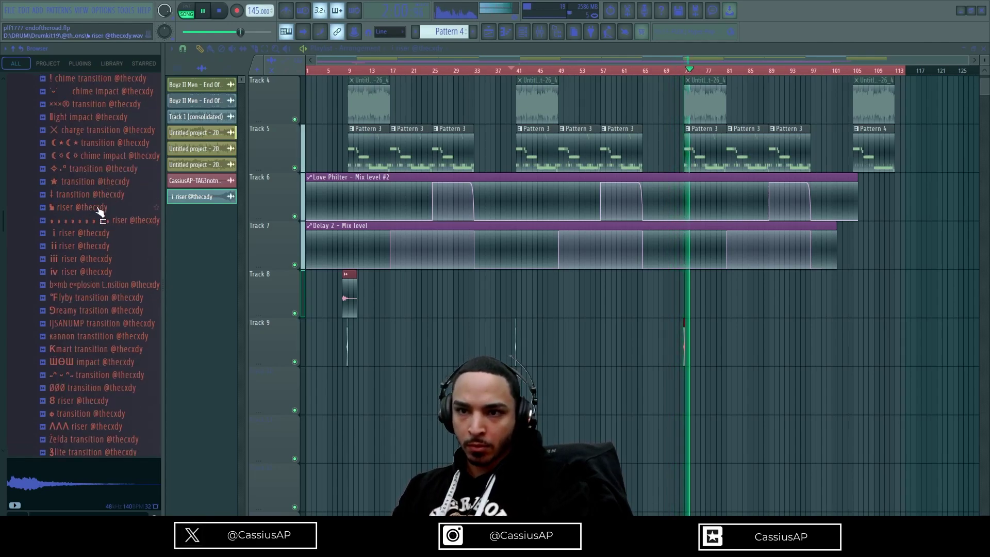
scroll(99, 212, up, 6)
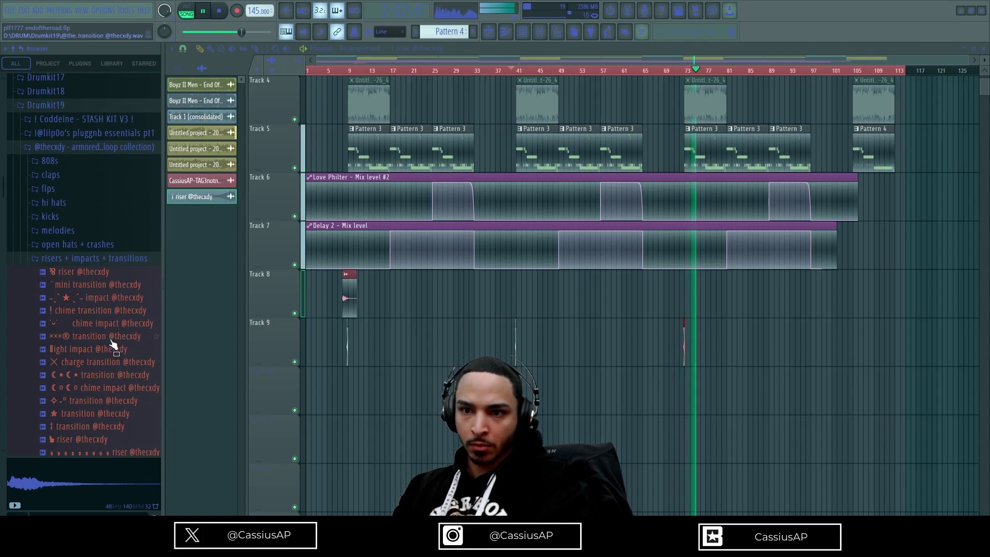
scroll(112, 341, down, 2)
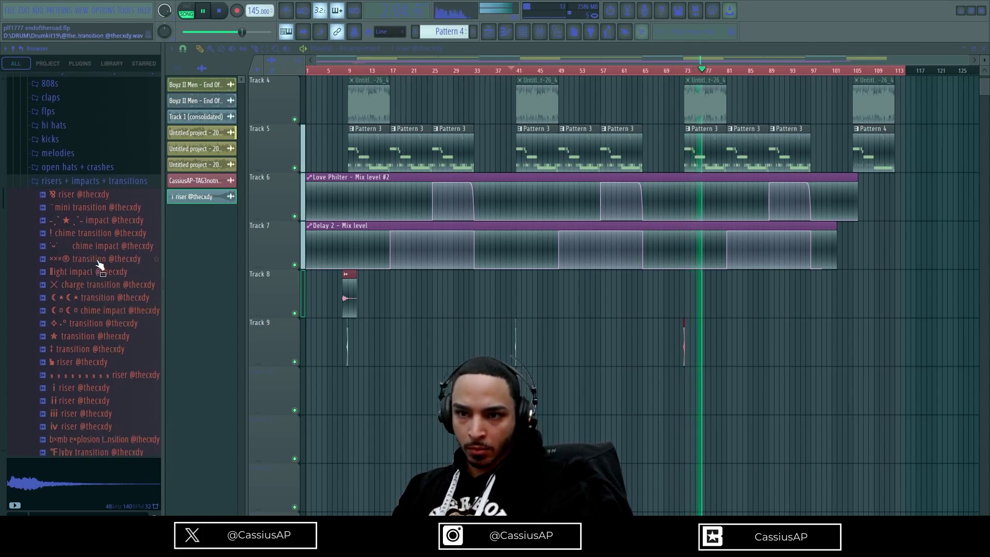
scroll(100, 268, down, 2)
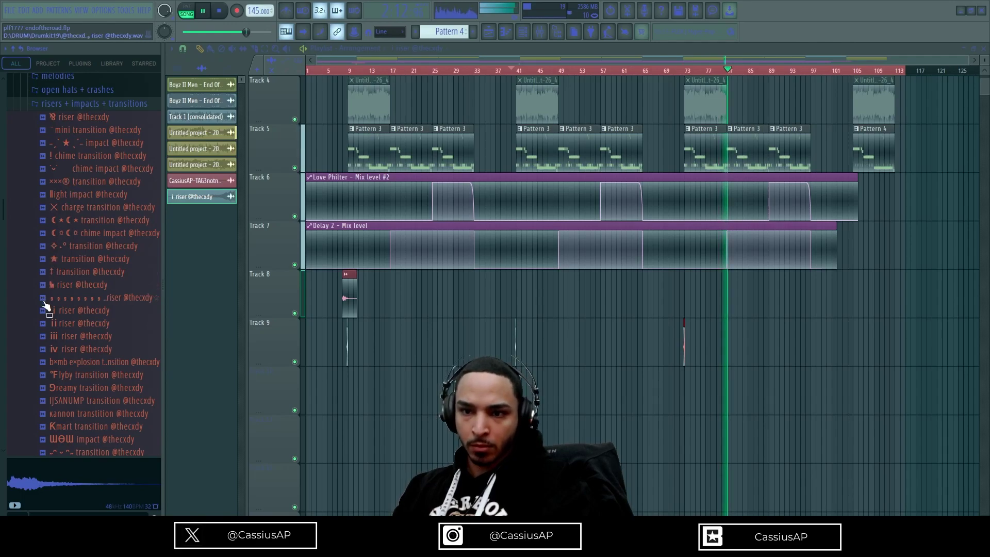
scroll(57, 345, down, 4)
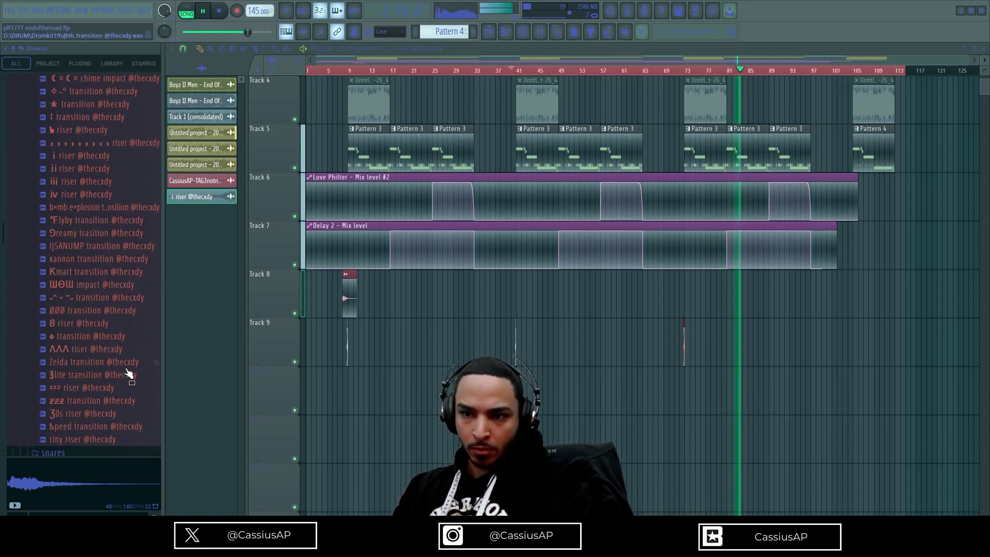
click(155, 376)
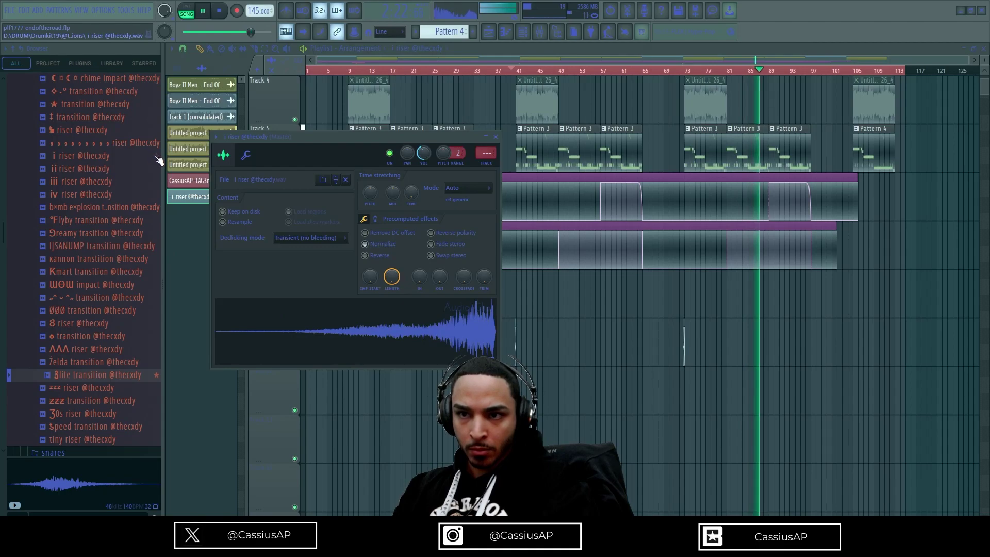
drag(115, 377, 846, 355)
scroll(847, 356, up, 3)
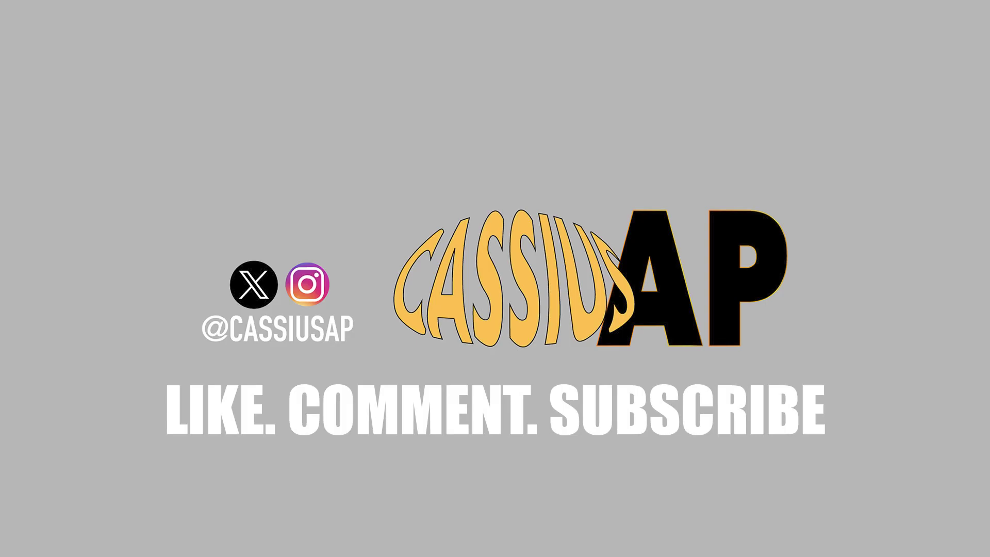